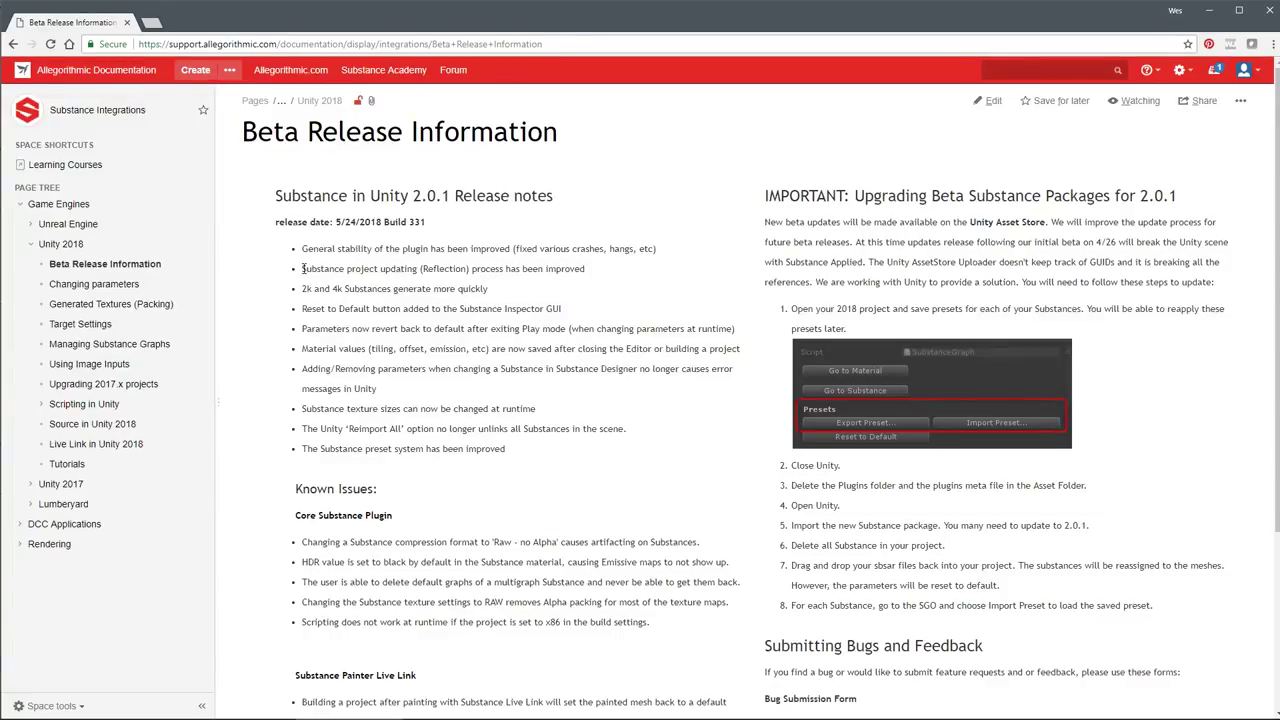
Review the Unity 2.0.1 release notes on Substance project updating, parameters reverting after Play mode and saved material values.
drag(303, 269, 655, 271)
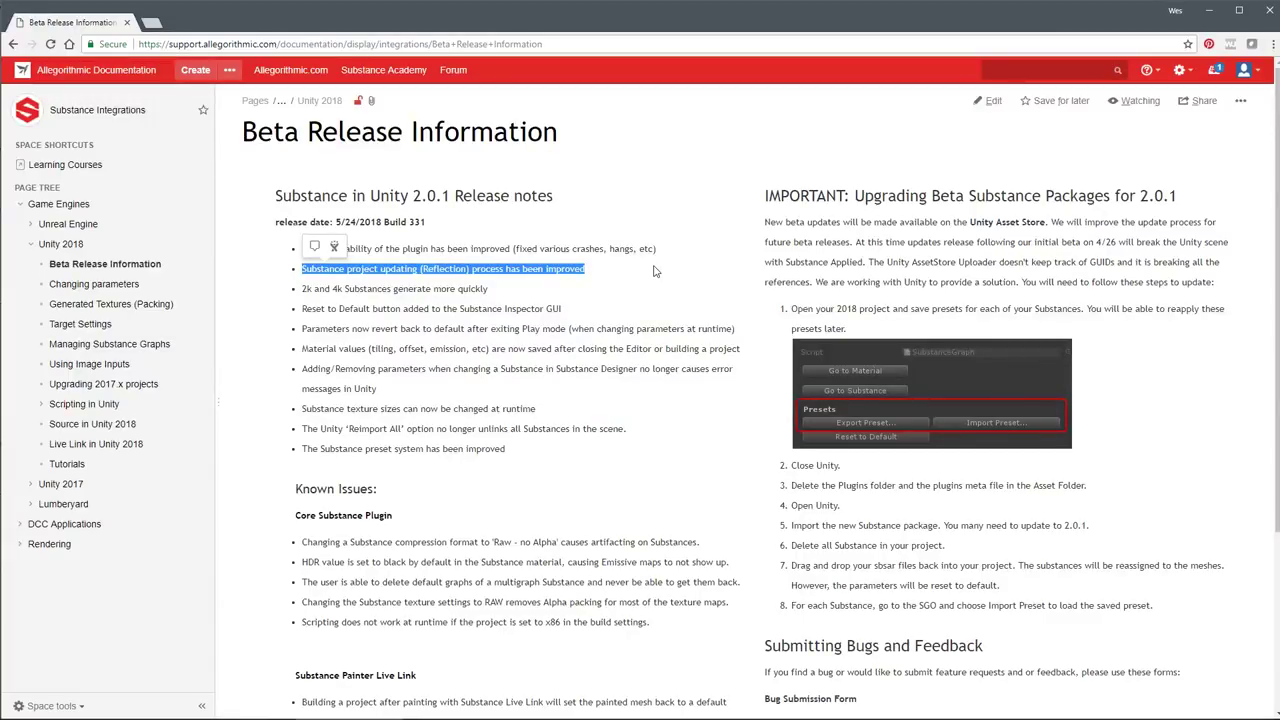
double_click(572, 270)
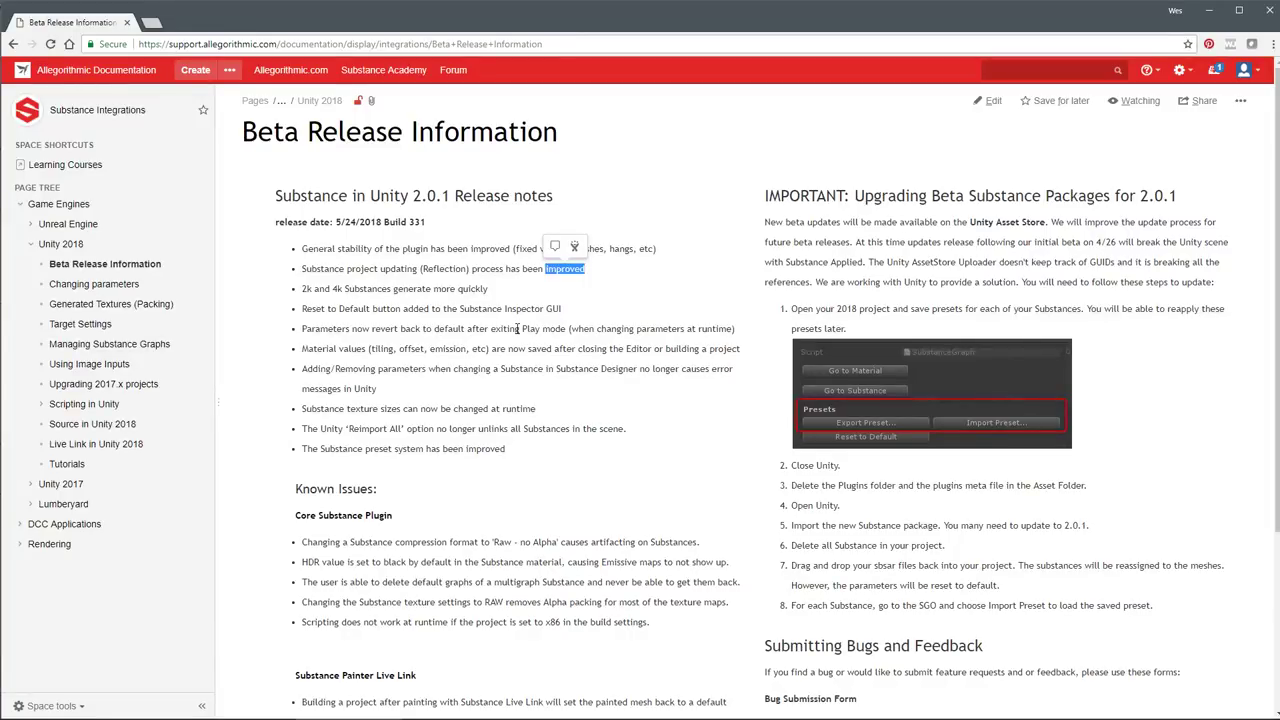
click(496, 398)
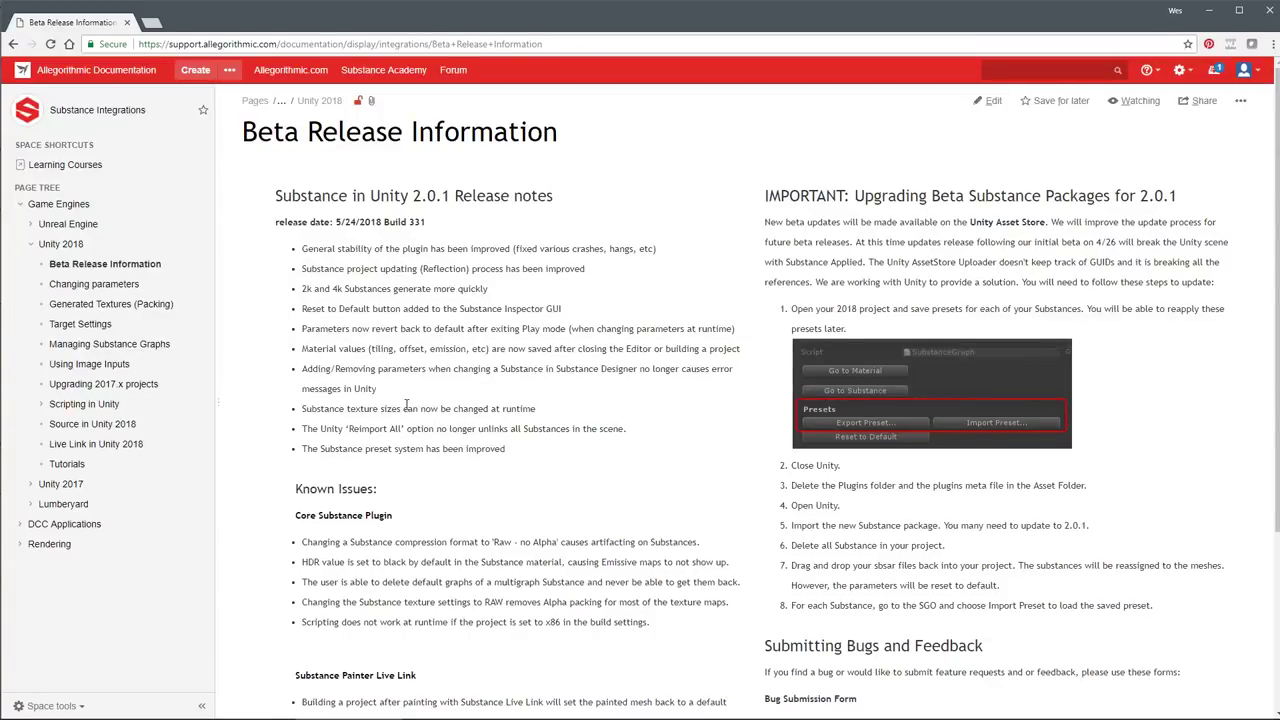
drag(302, 329, 742, 329)
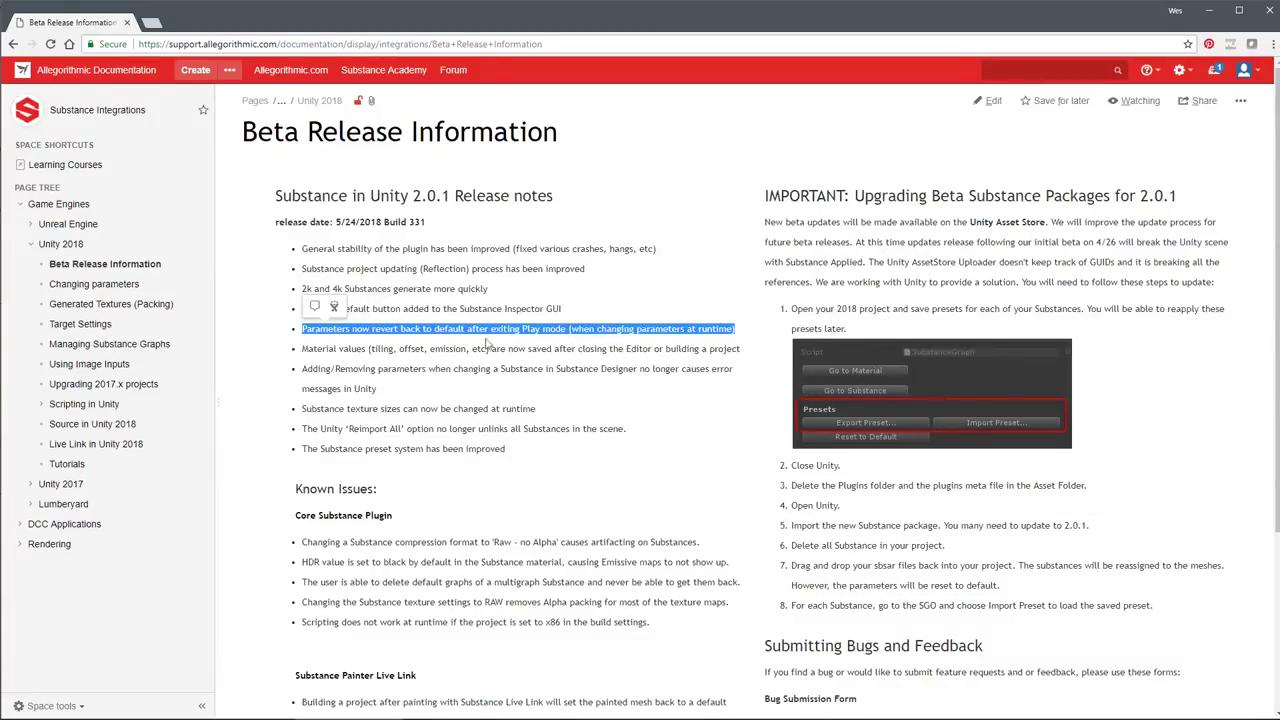
click(360, 358)
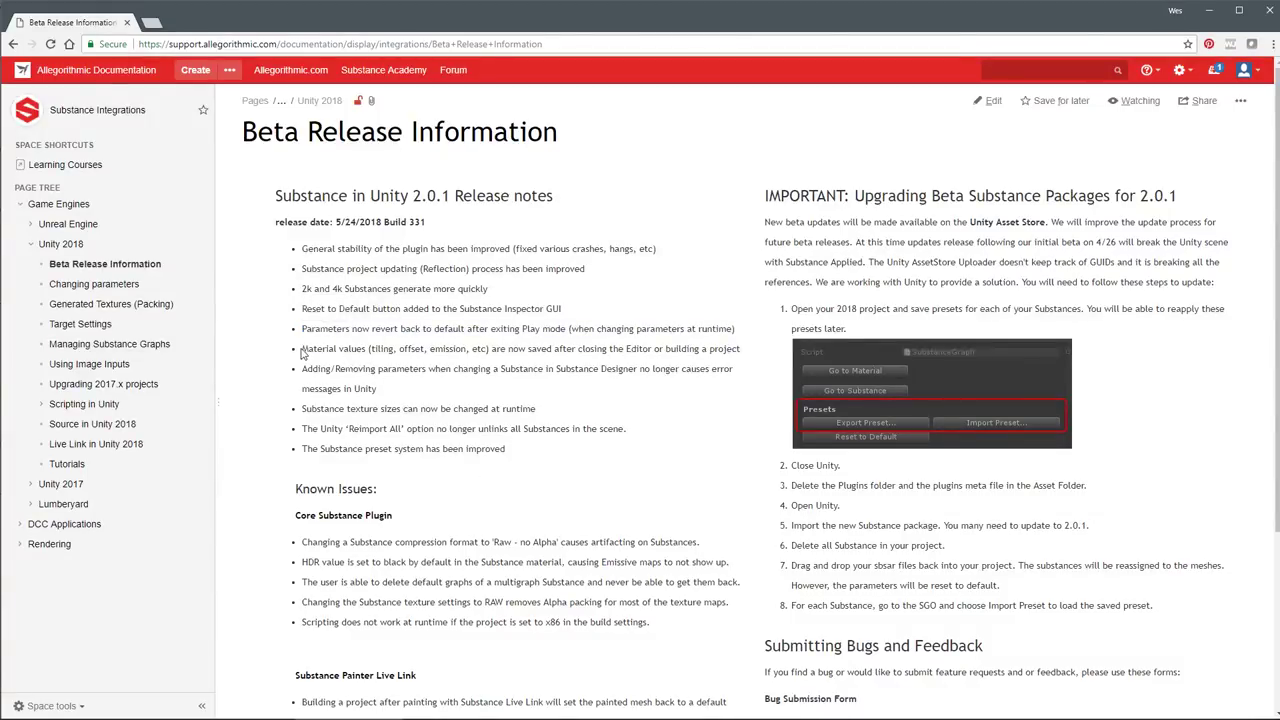
drag(303, 348, 746, 351)
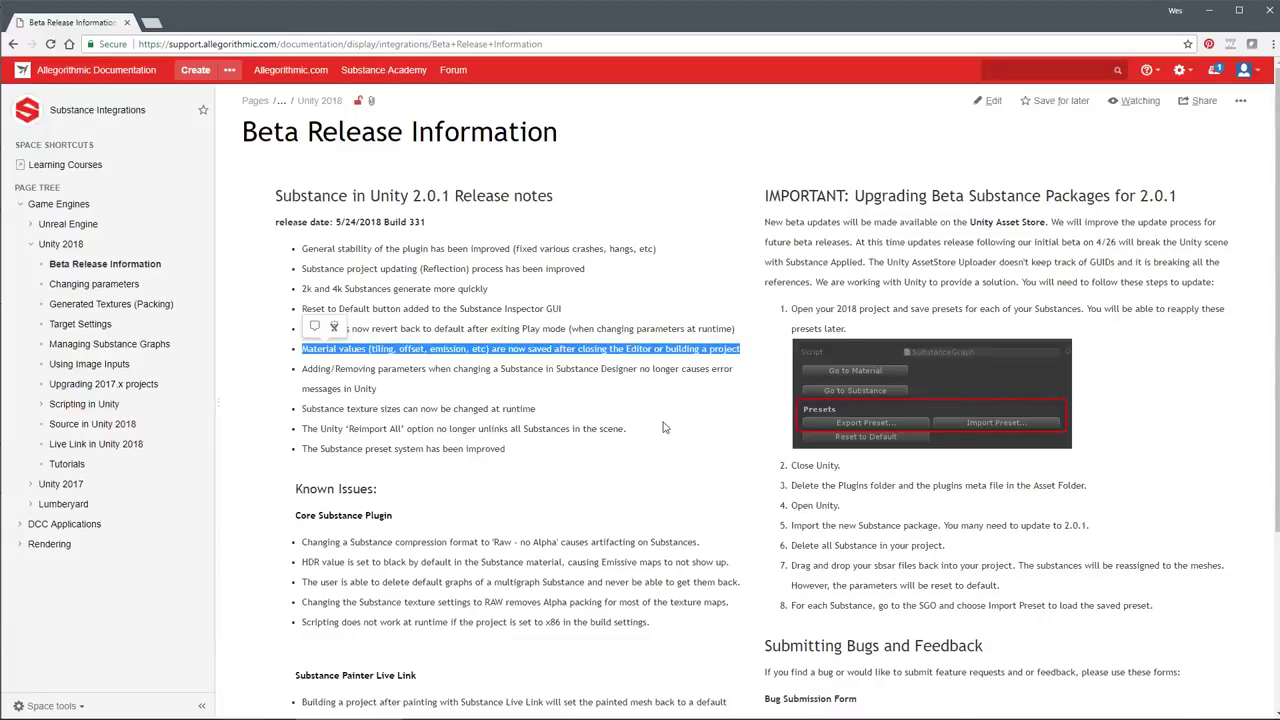
Switch to the Unity editor and set the main maps tiling of the mat.Grid Perforated material to X 2, Y 2.
key(alt+Tab)
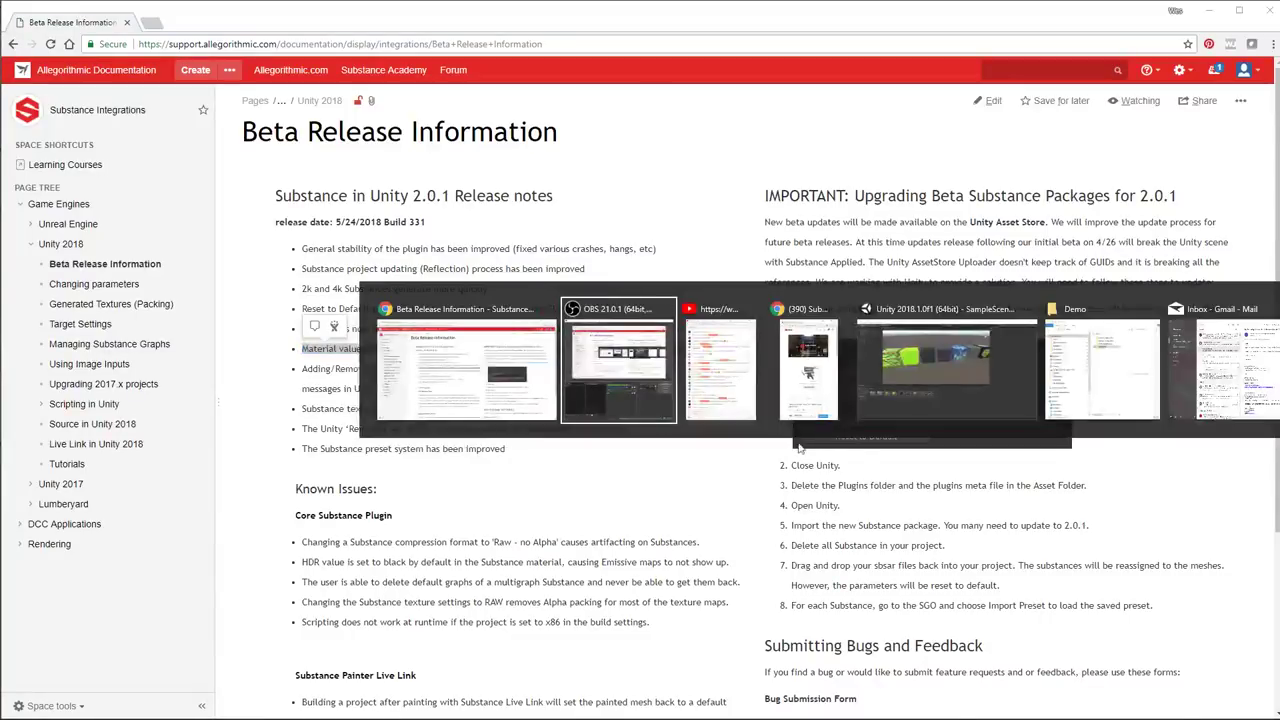
click(938, 377)
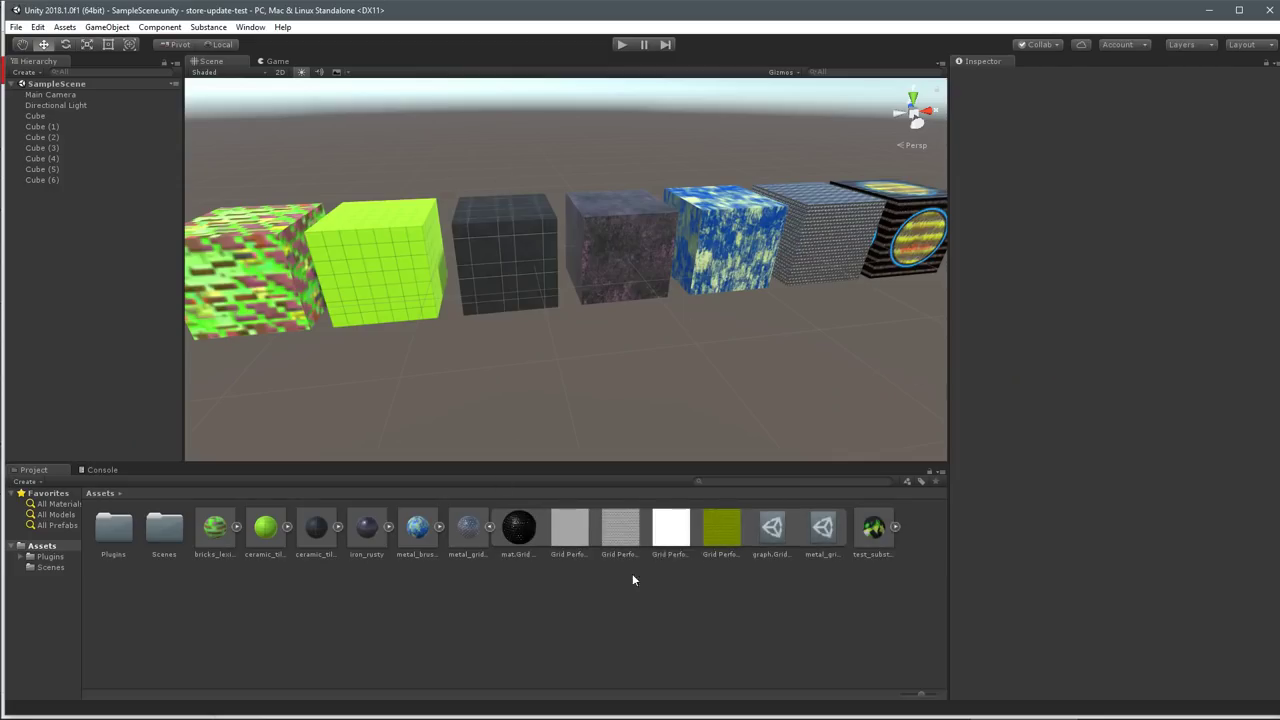
click(519, 528)
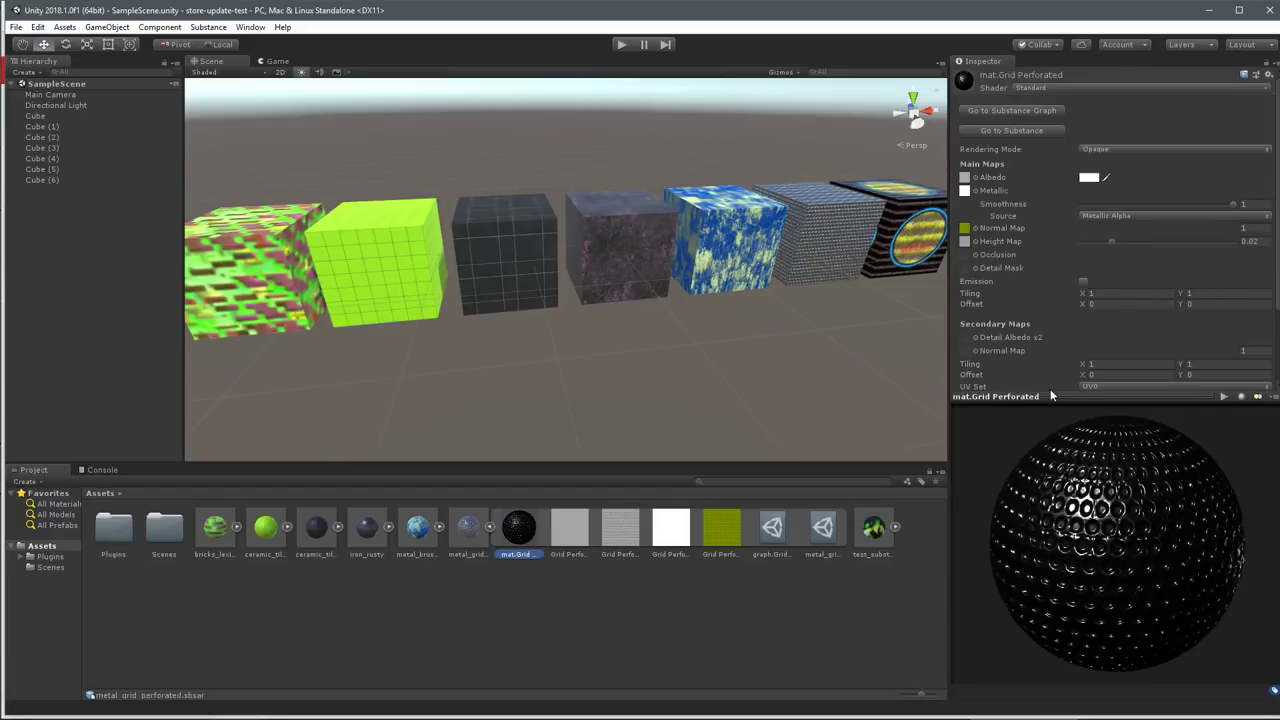
drag(1050, 392, 1048, 486)
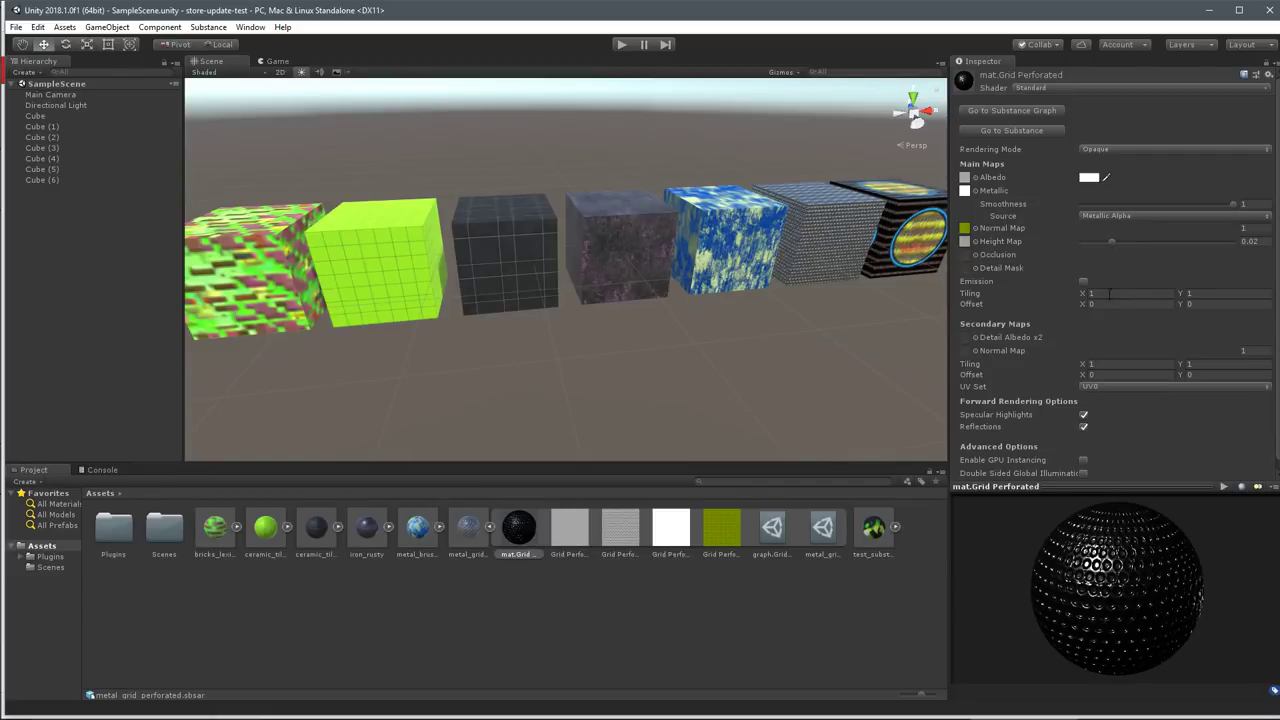
click(1108, 293)
text(2)
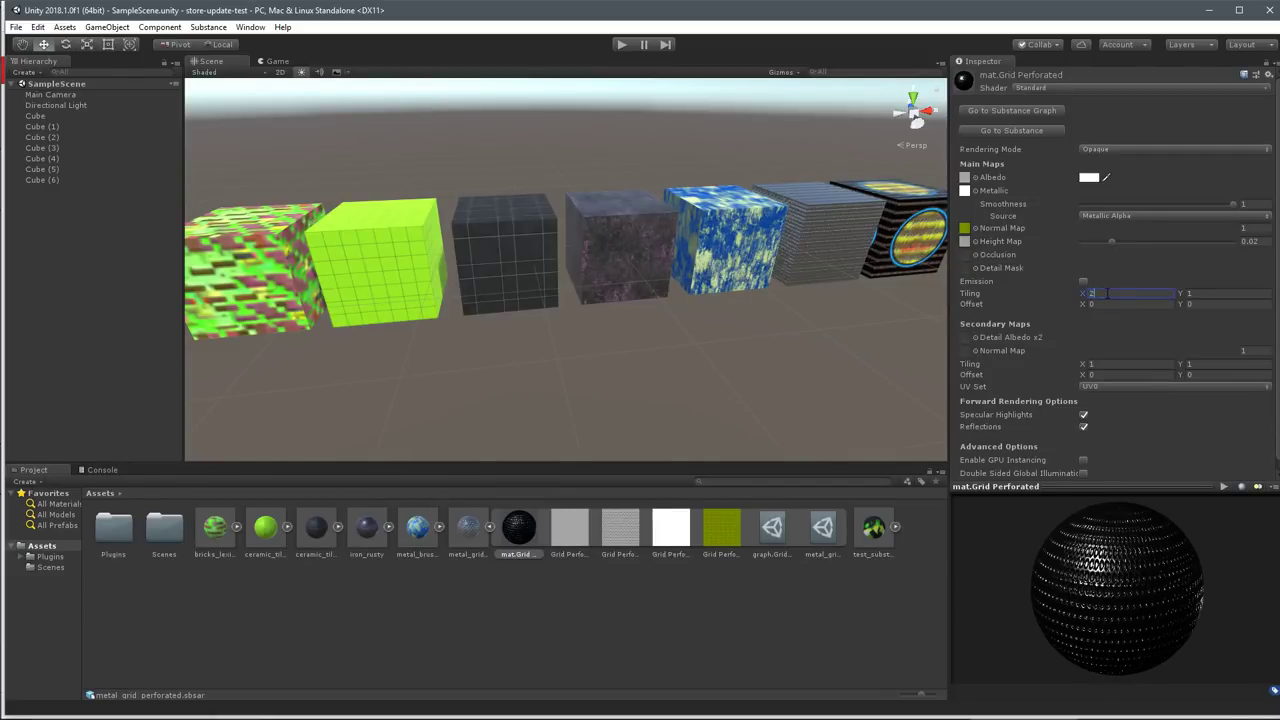
click(1199, 292)
text(2)
Set the main maps tiling of mat.Grid Perforated back to X 1, Y 1.
right_drag(840, 233, 600, 255)
key(w)
click(1113, 292)
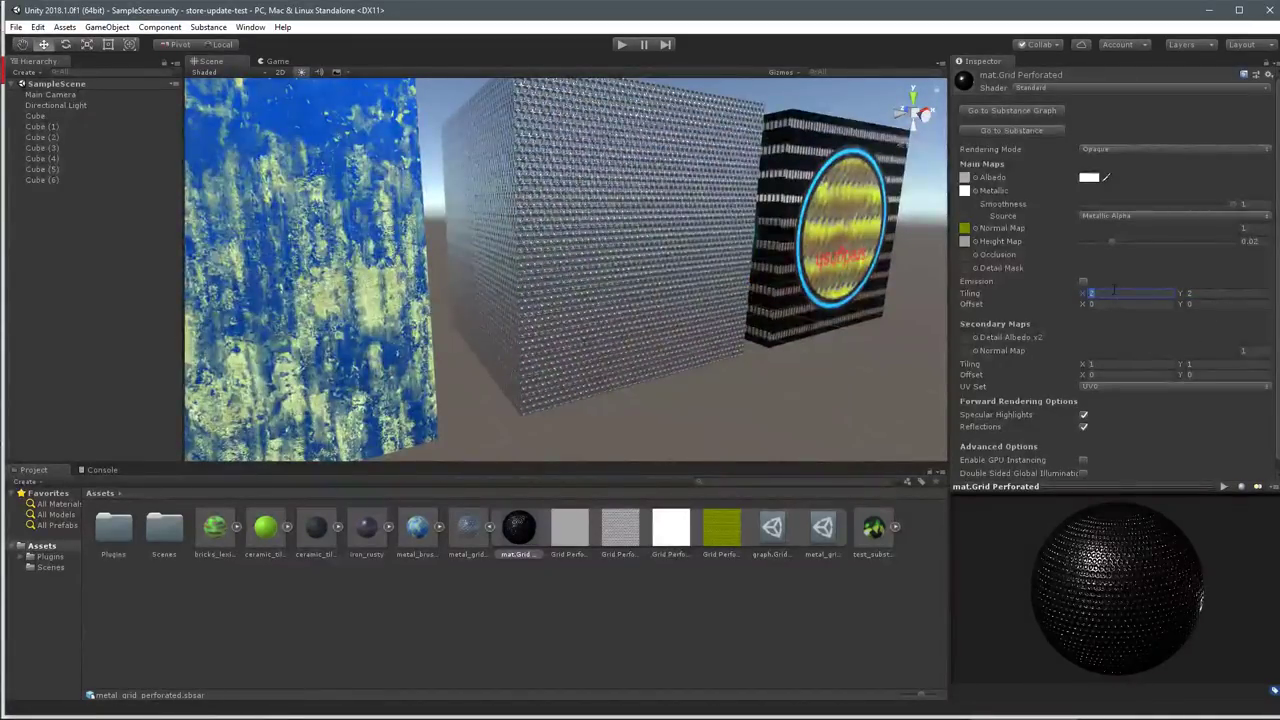
text(1)
key(Tab)
text(1)
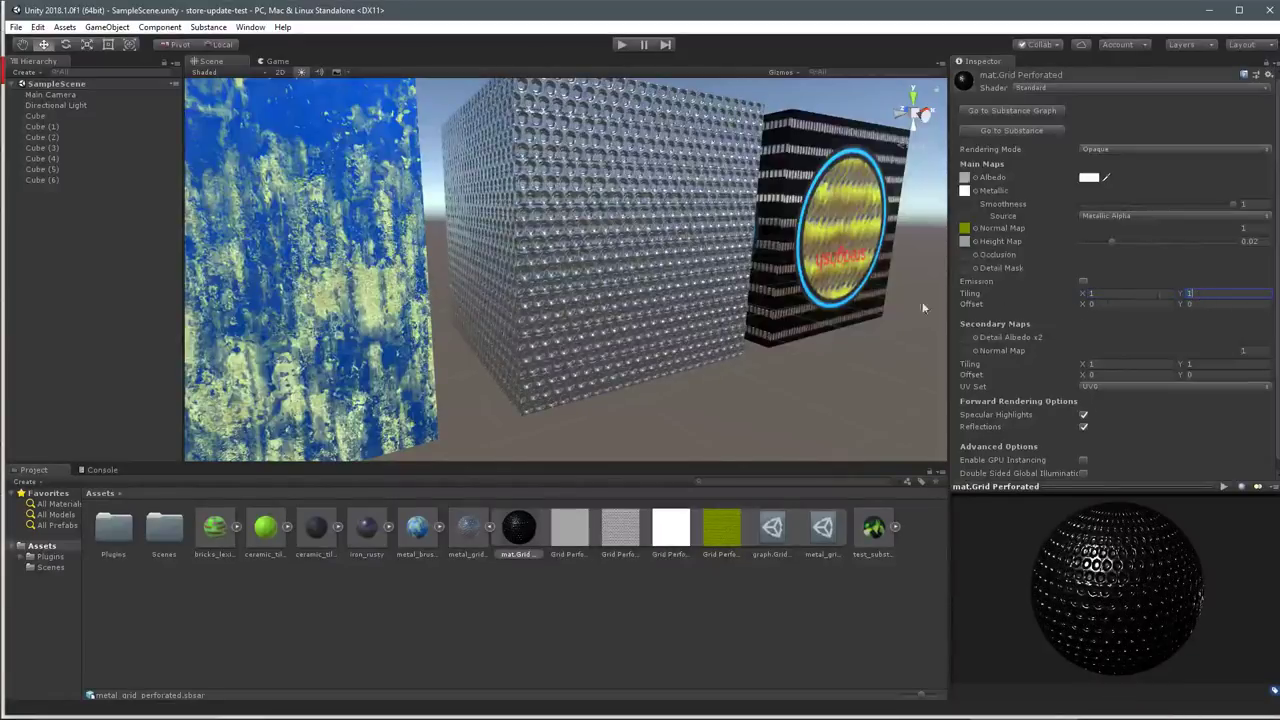
Inspect the Grid Perforated_Height texture in an enlarged preview.
right_drag(708, 374, 712, 274)
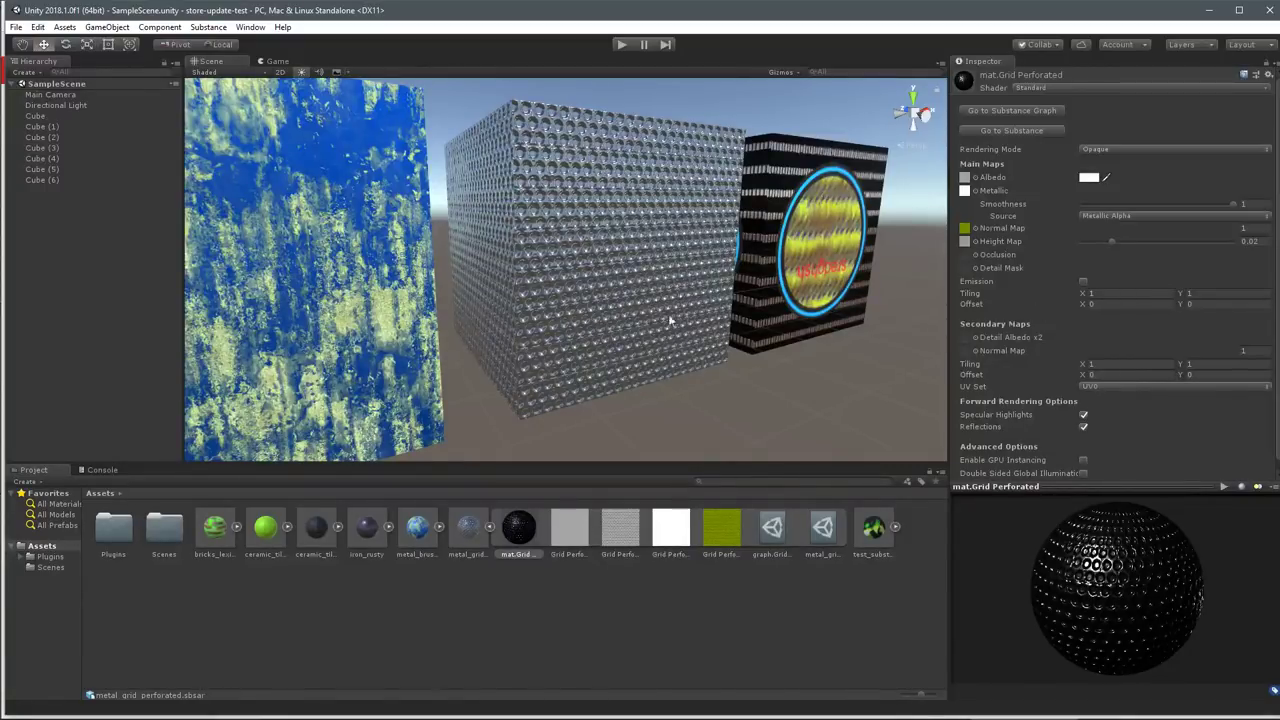
click(615, 535)
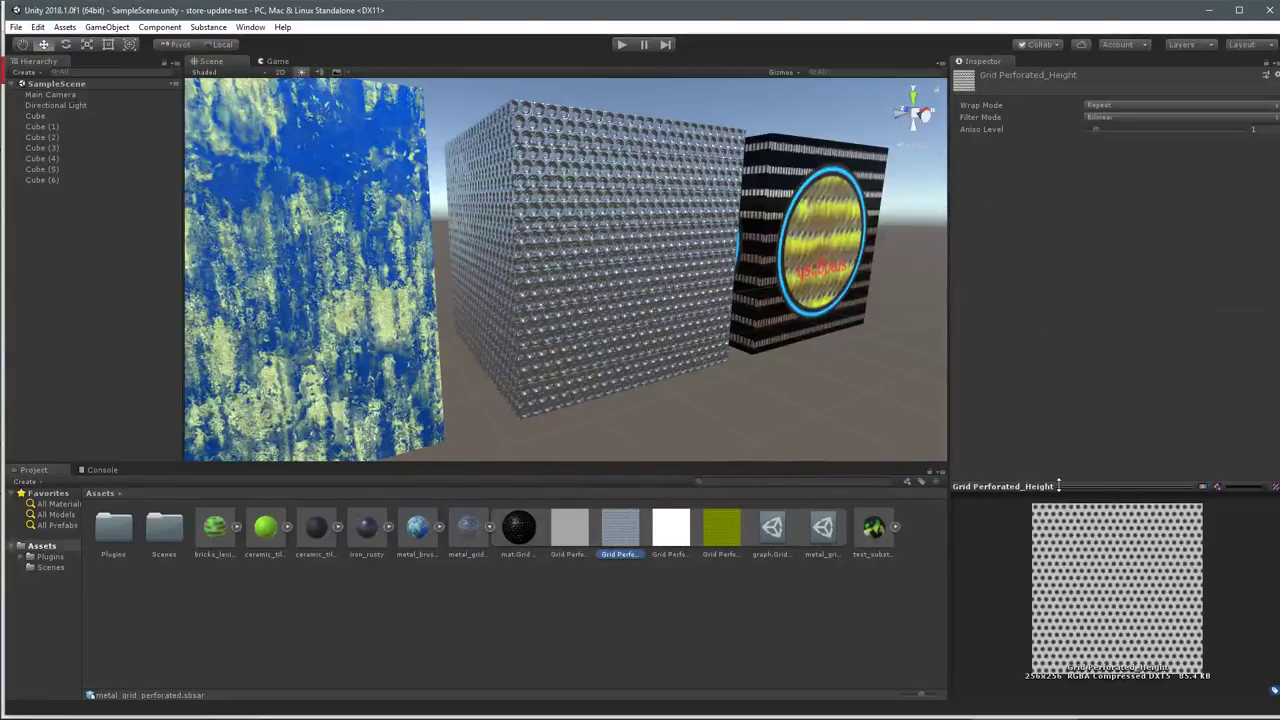
drag(1060, 486, 1060, 323)
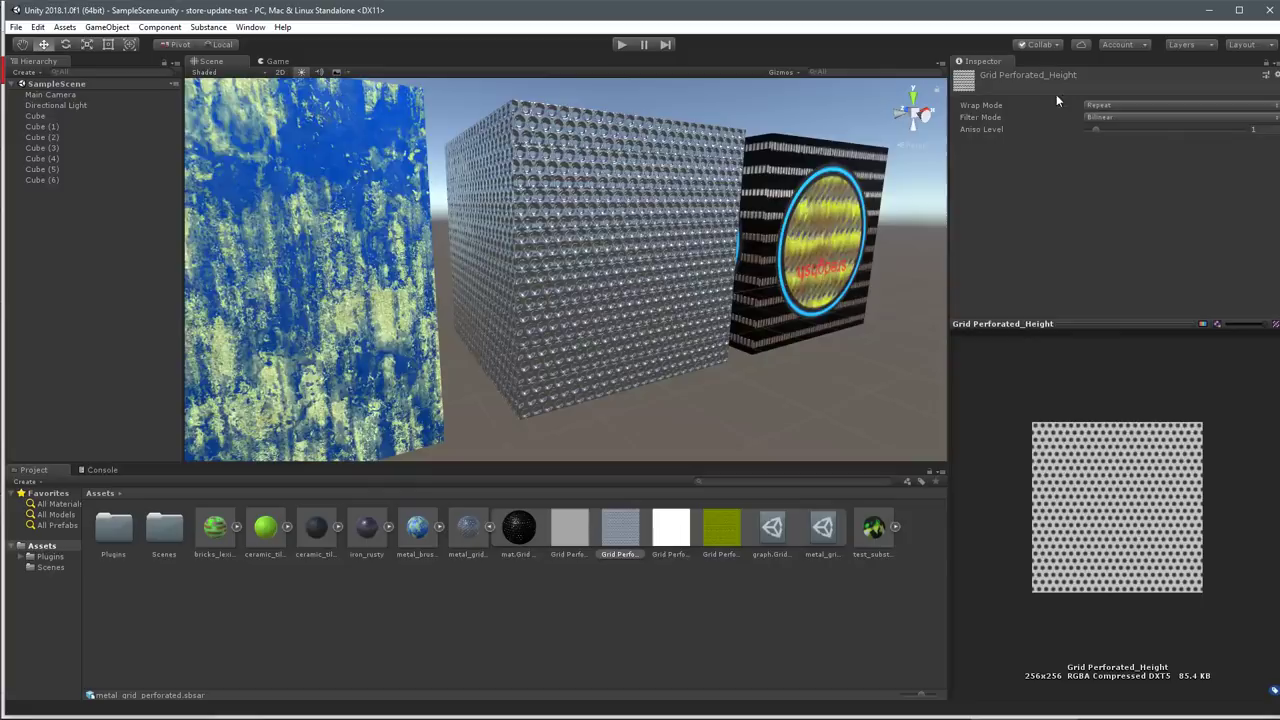
Switch back to the browser and review the release notes on plugin stability, 2k and 4k generation and material values.
key(alt+Tab)
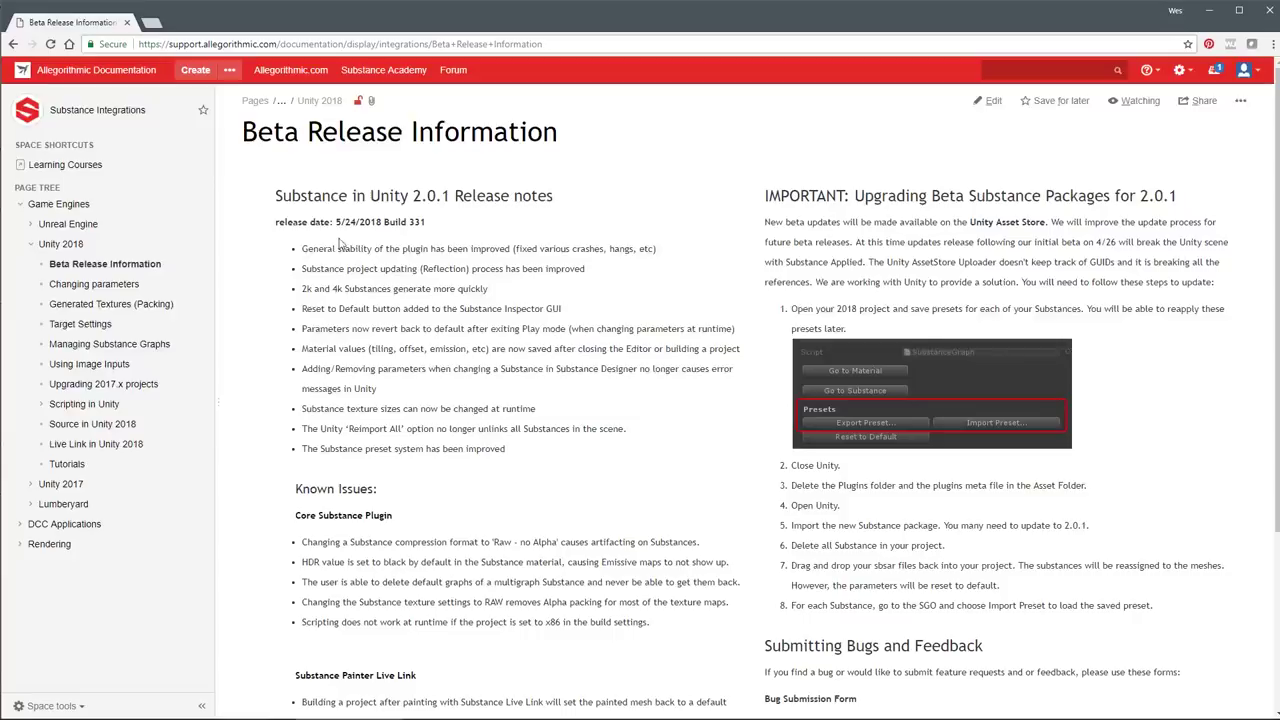
drag(307, 249, 507, 249)
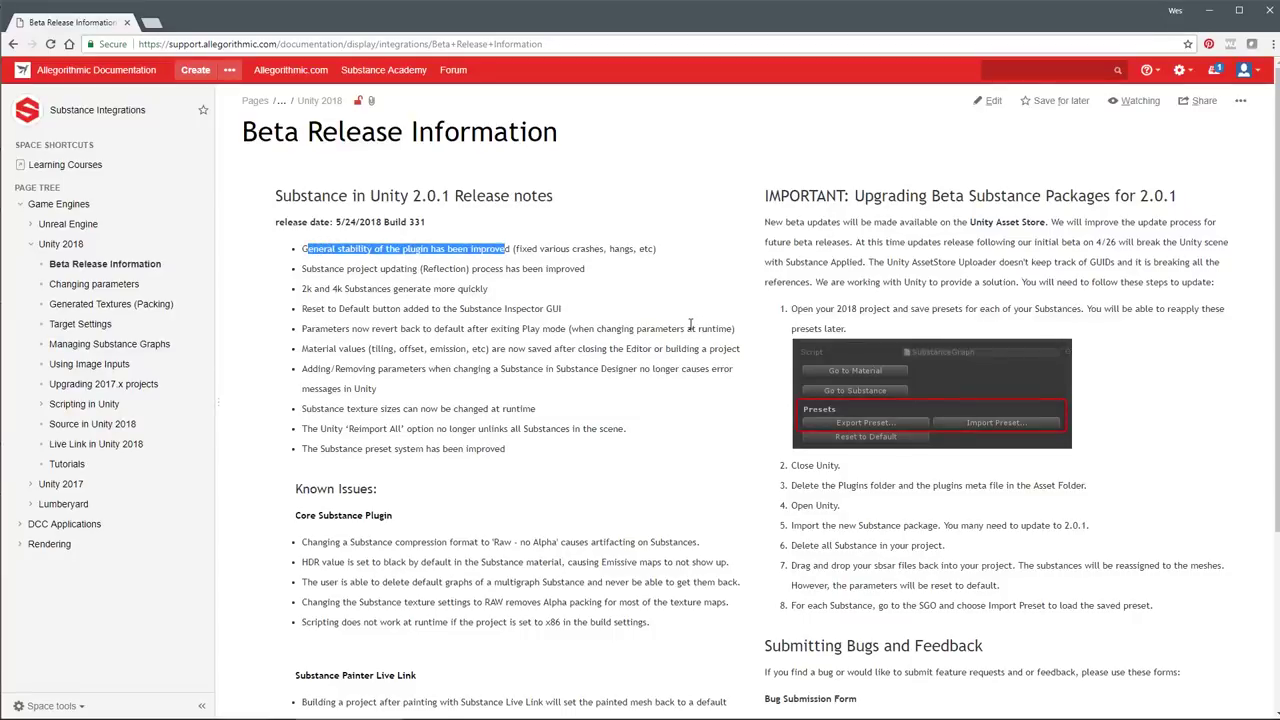
drag(316, 289, 492, 289)
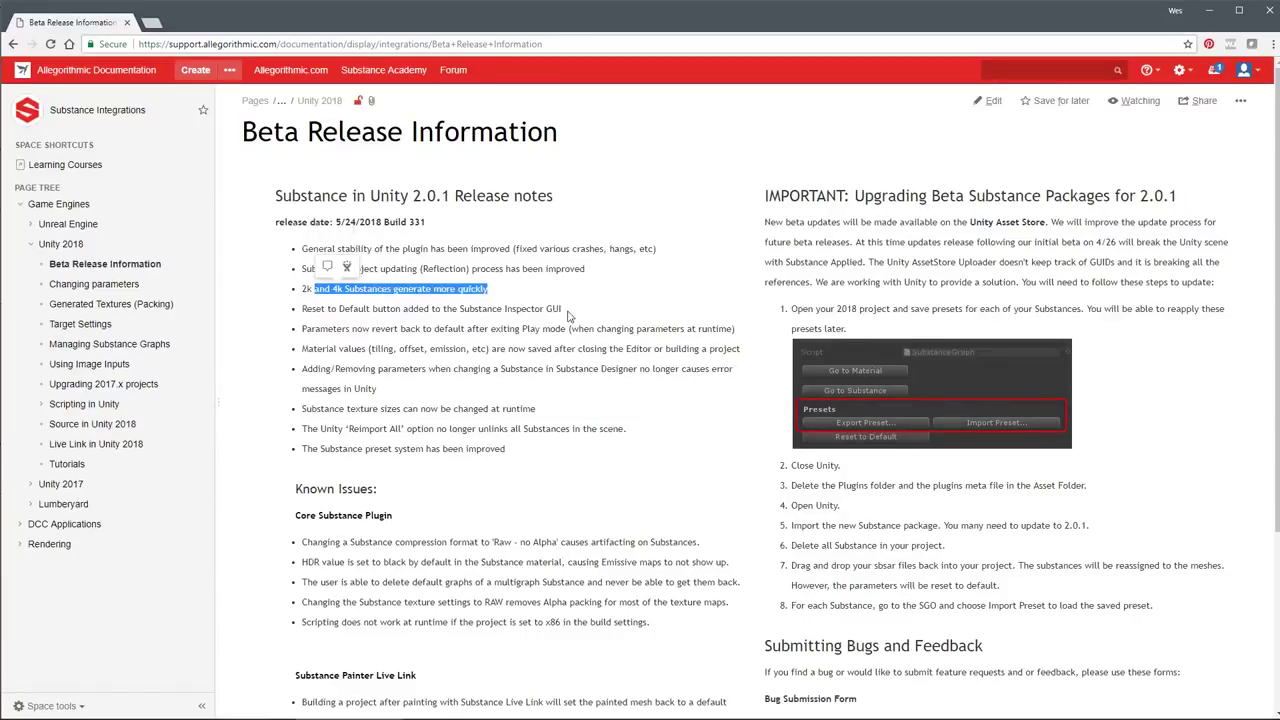
drag(302, 349, 510, 349)
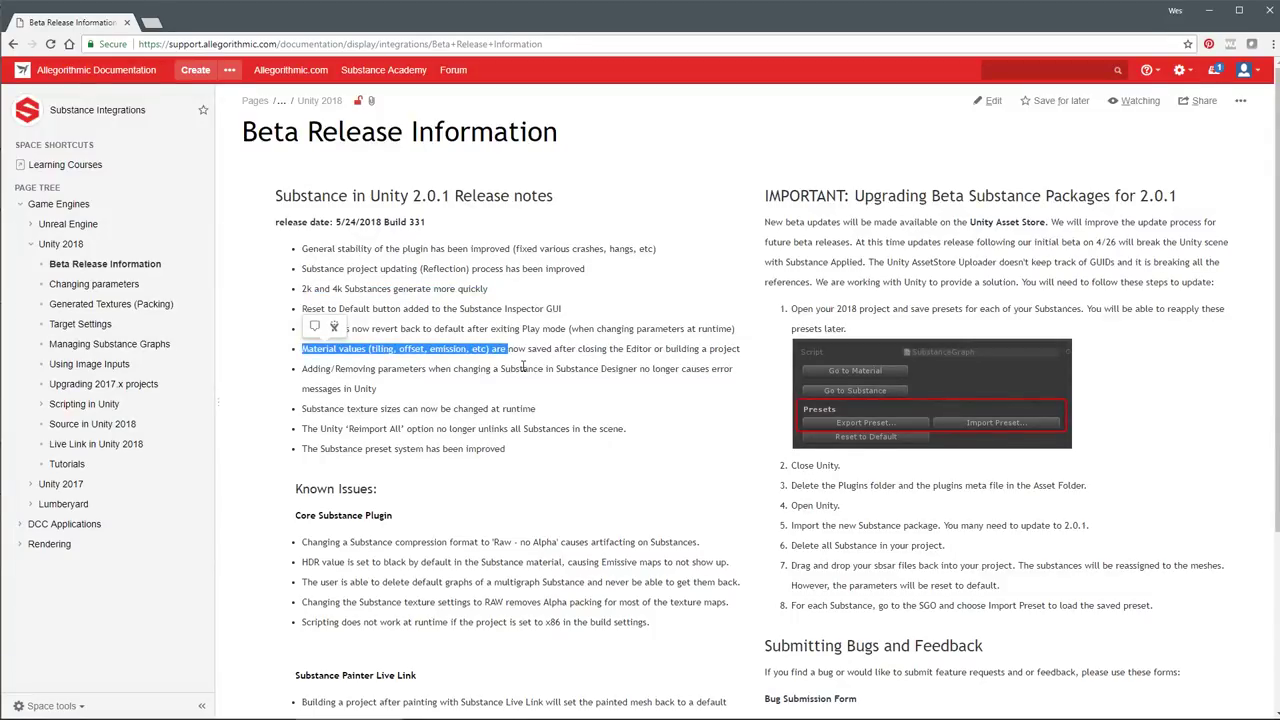
click(489, 392)
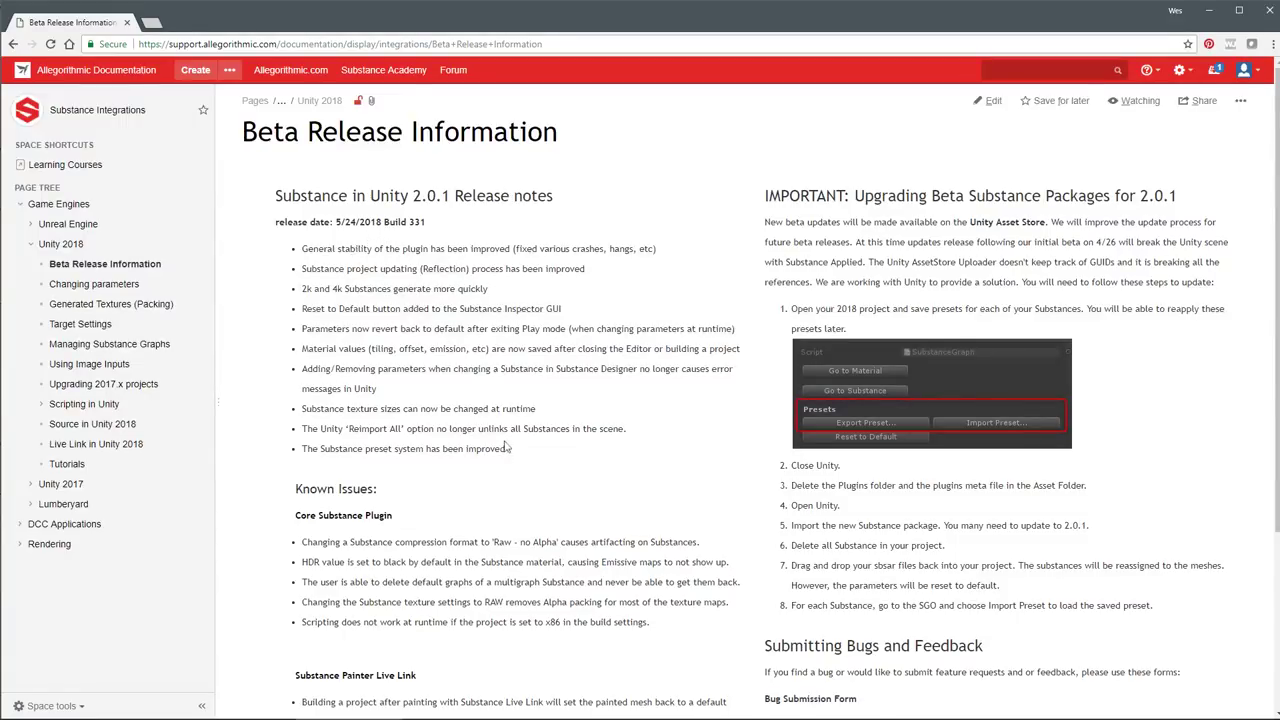
scroll(507, 447, down, 1)
scroll(480, 443, up, 1)
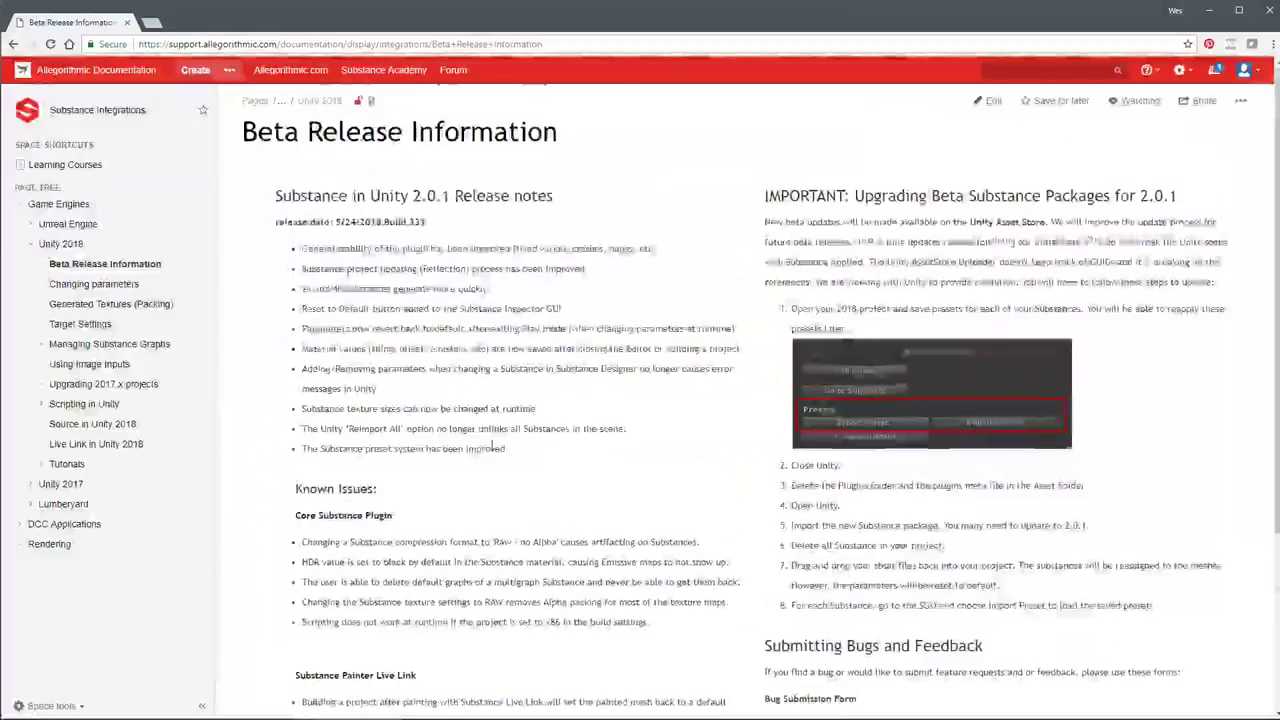
scroll(480, 443, down, 1)
scroll(477, 444, up, 1)
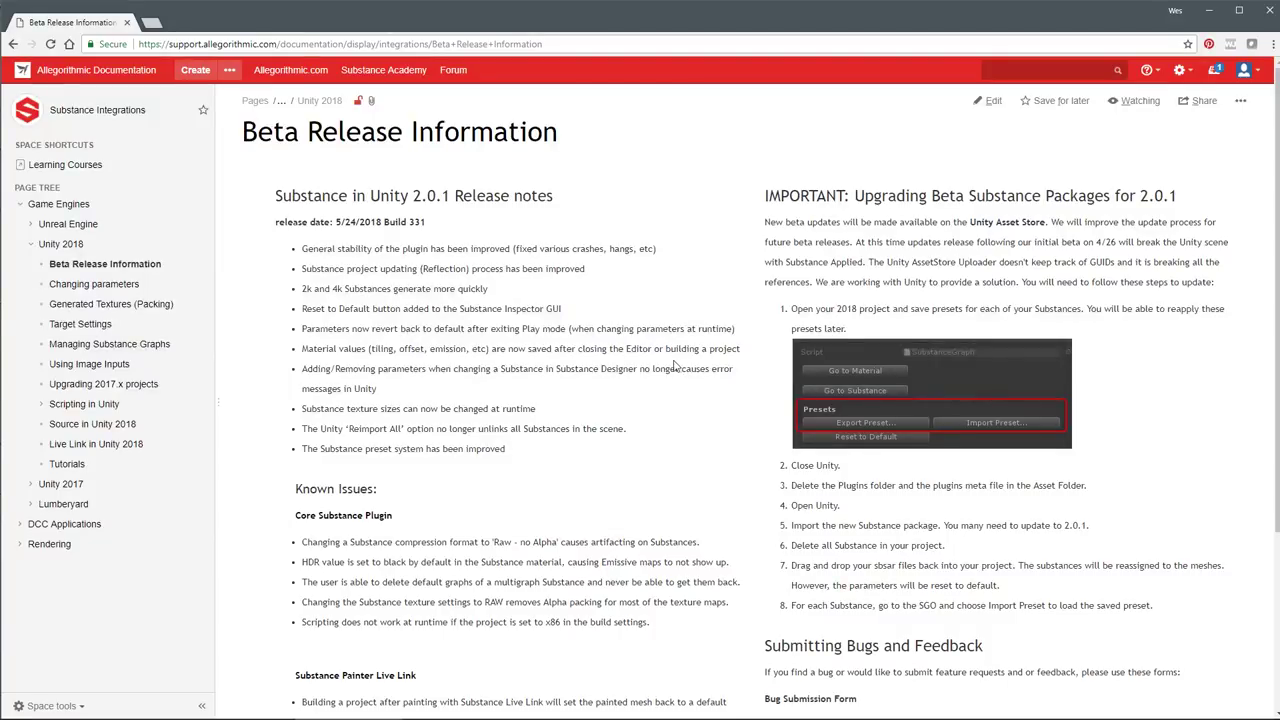
Read the Upgrading 2017.x projects guide with its update package instructions, and return to the Beta Release Information page.
click(89, 288)
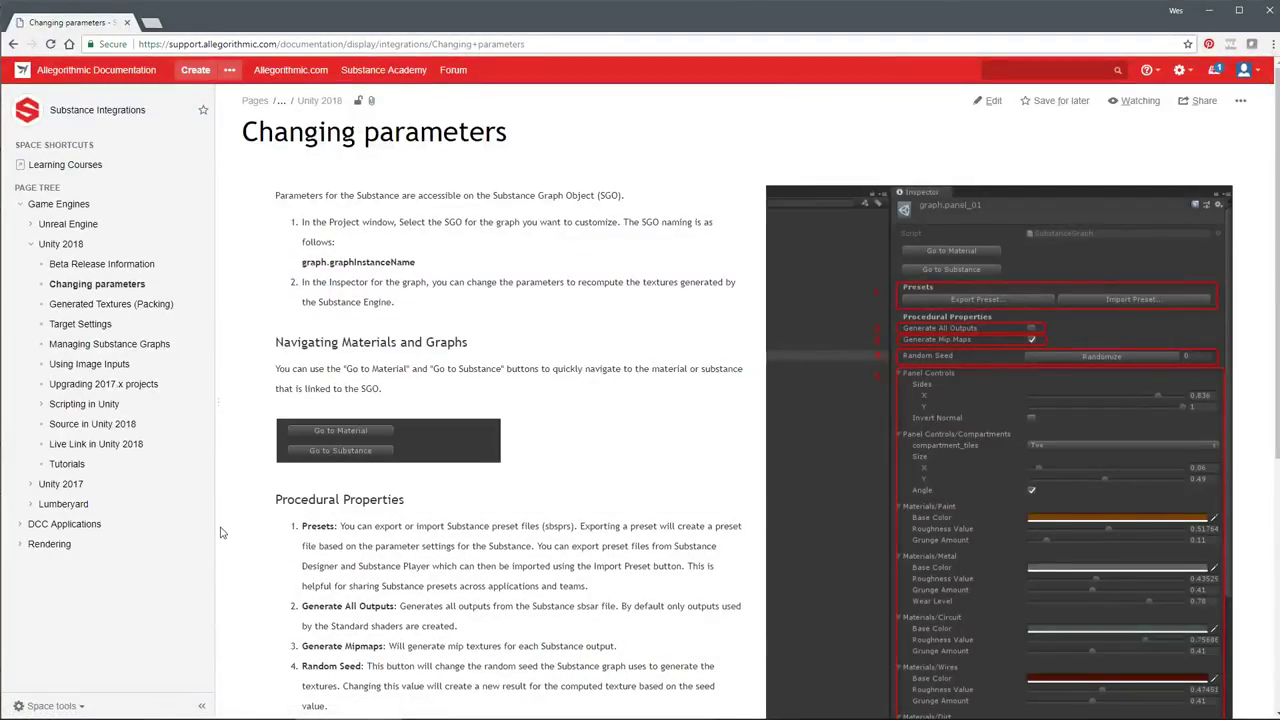
click(150, 390)
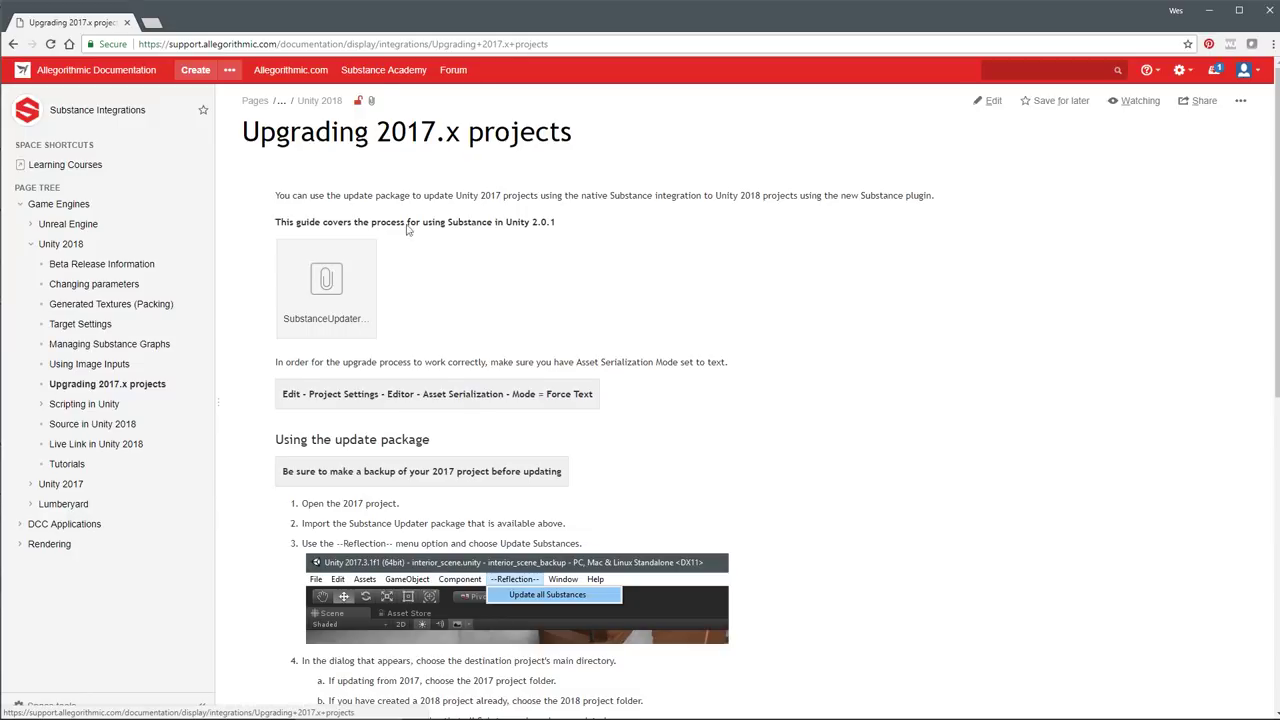
scroll(535, 383, down, 5)
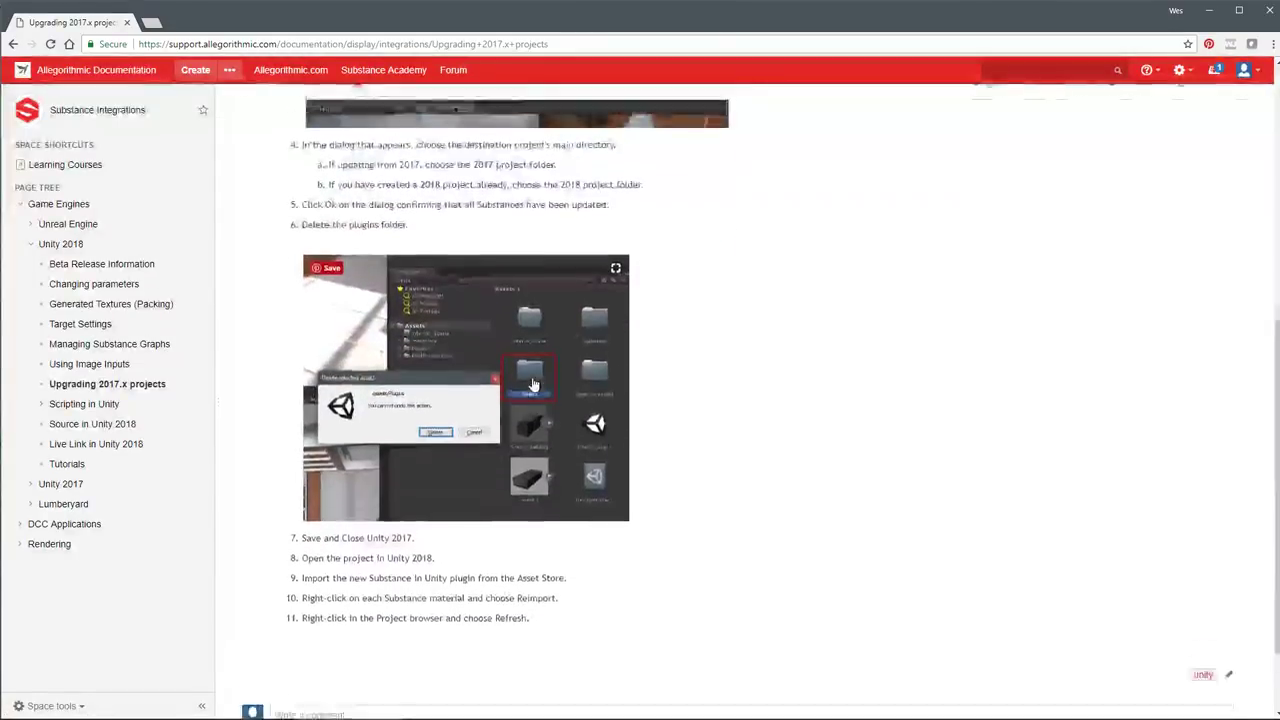
scroll(676, 355, up, 5)
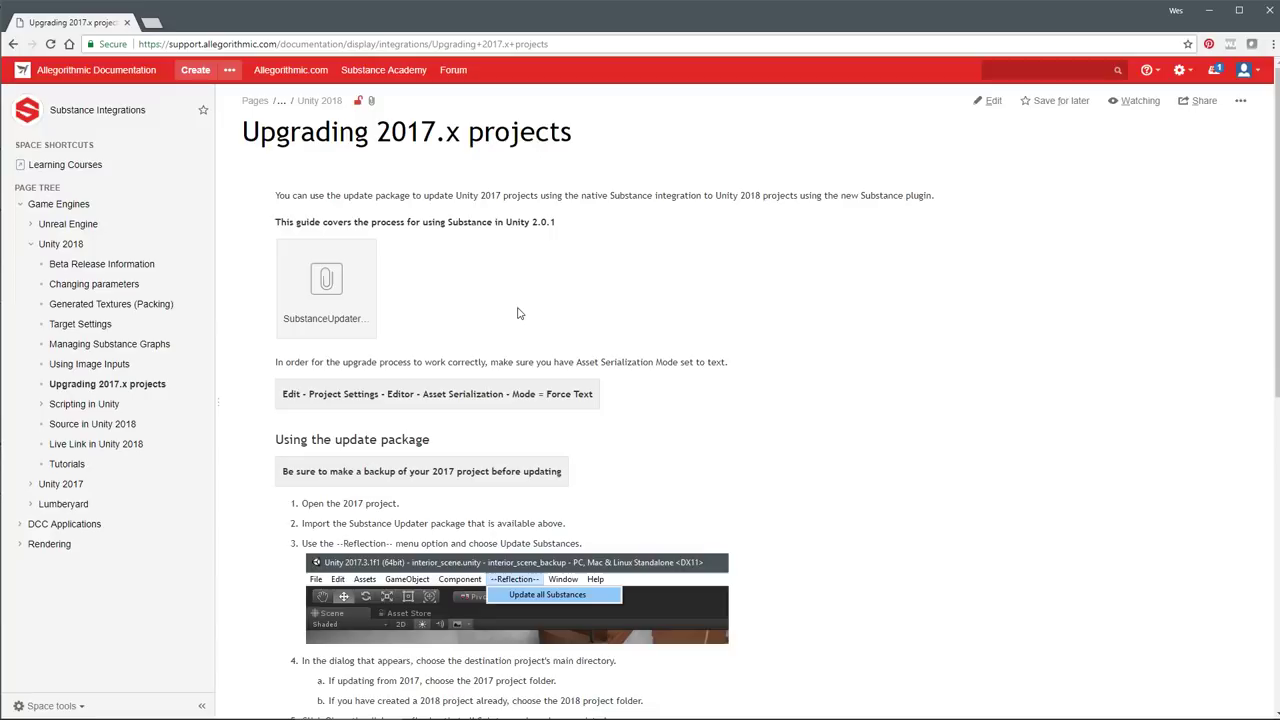
mouse_move(328, 277)
scroll(531, 280, down, 1)
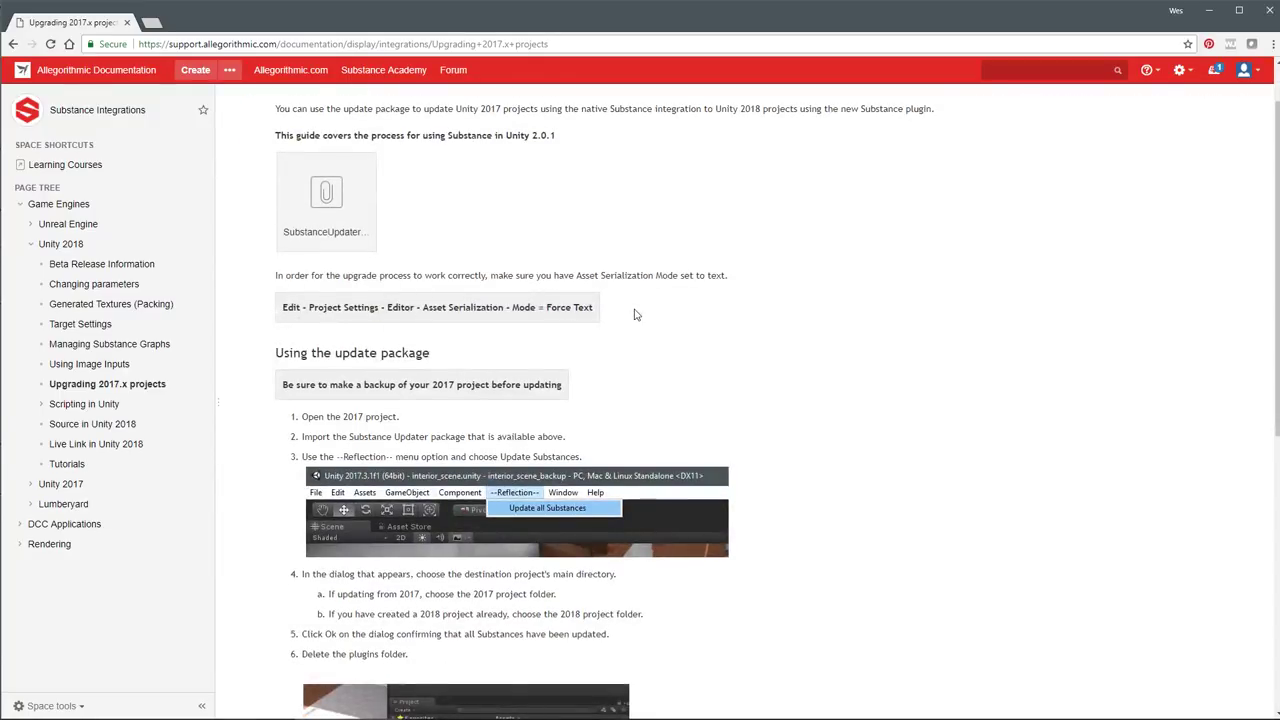
scroll(636, 320, up, 1)
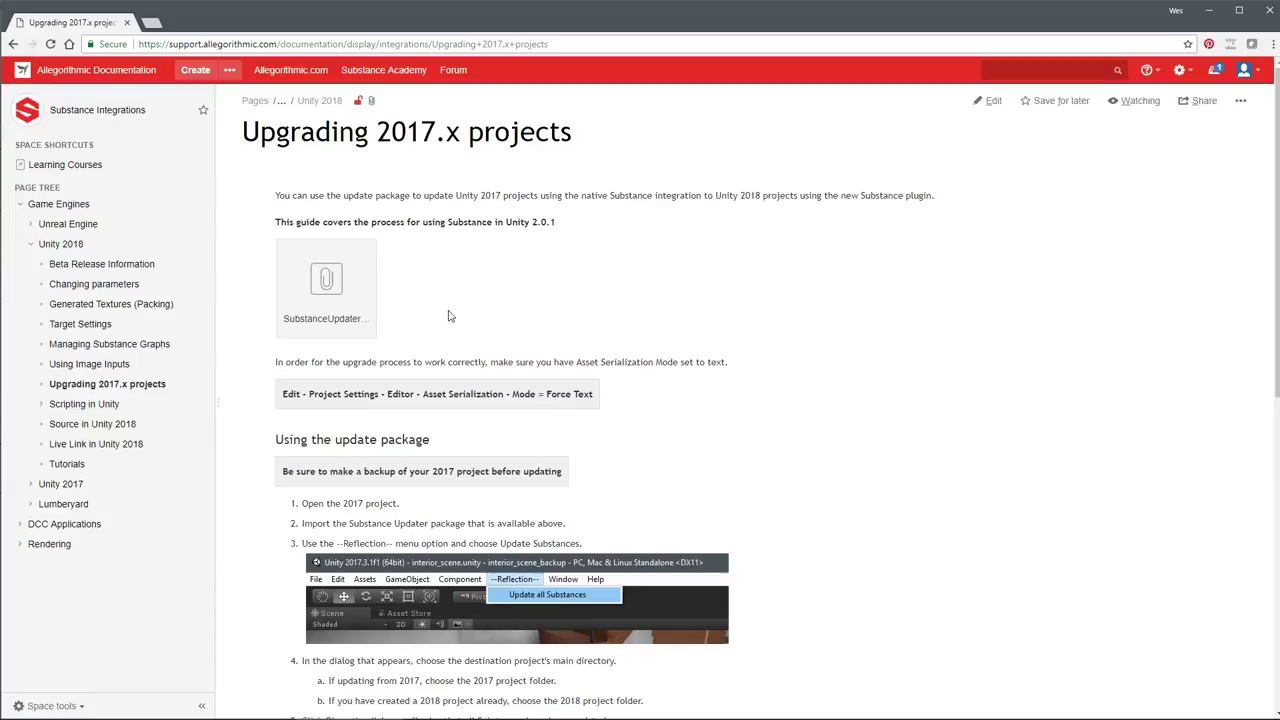
click(135, 264)
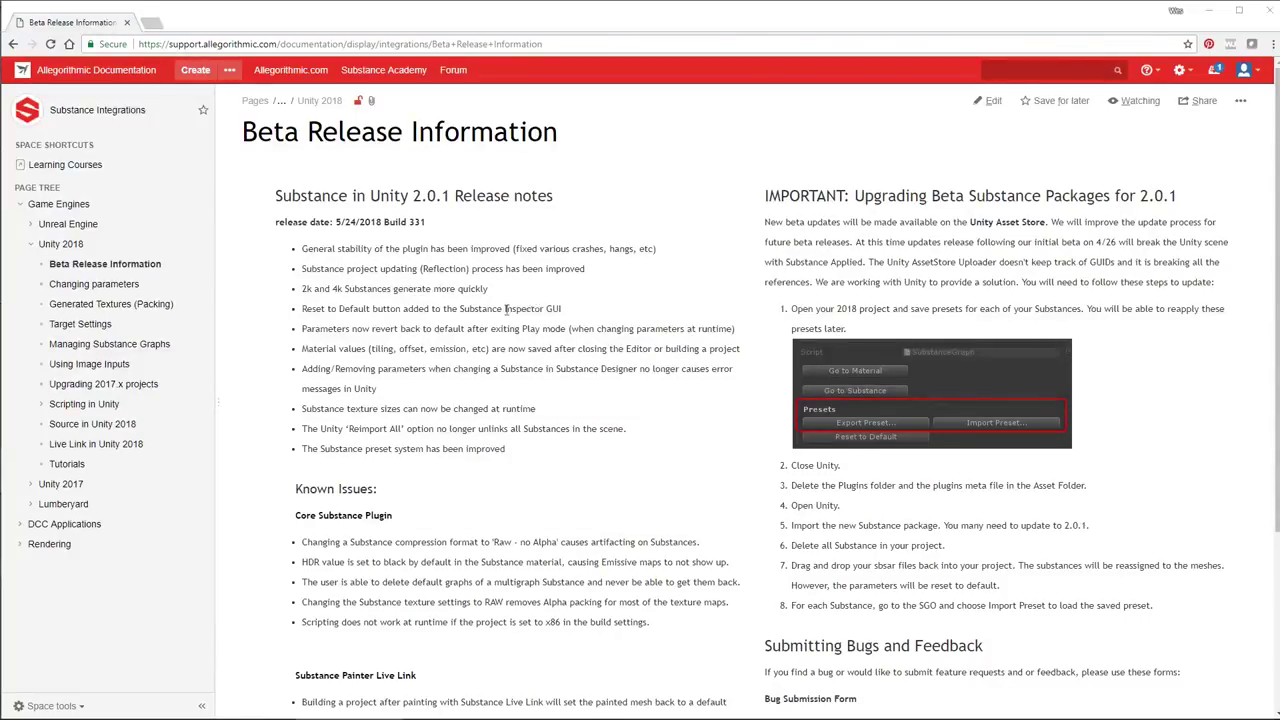
Switch to the Unity editor and save the current scene.
key(alt+Tab)
click(16, 27)
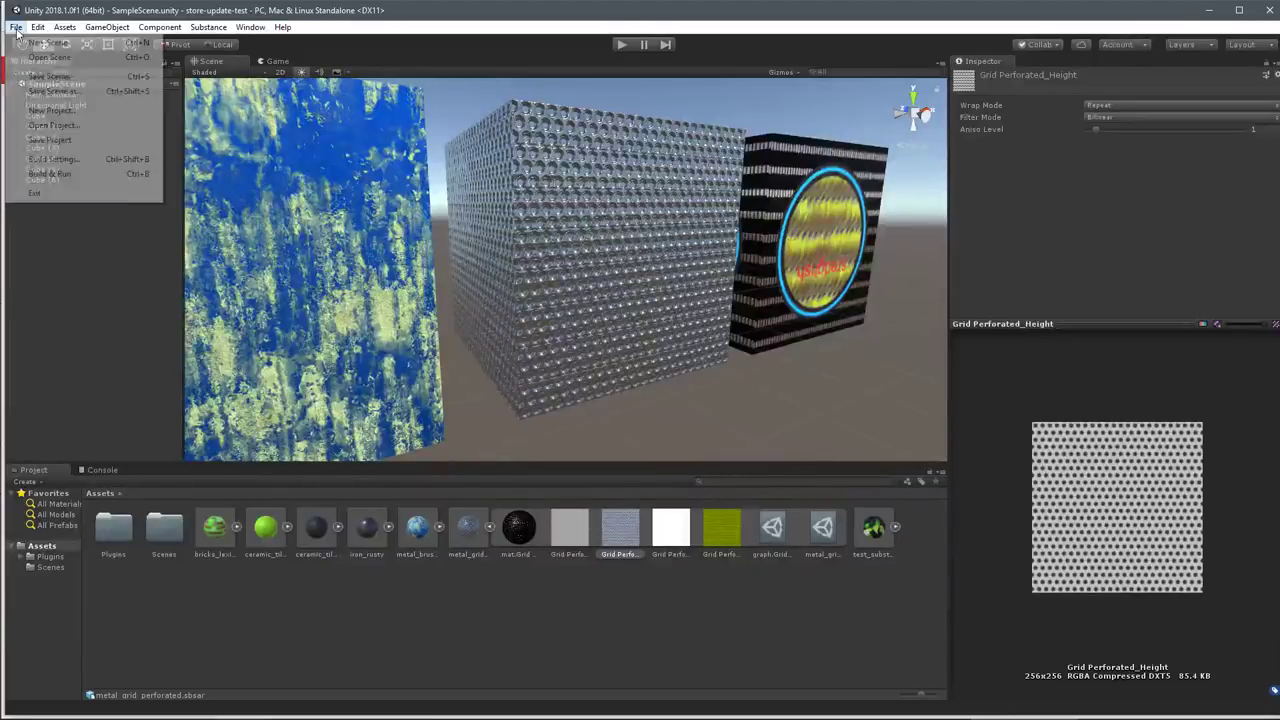
click(59, 76)
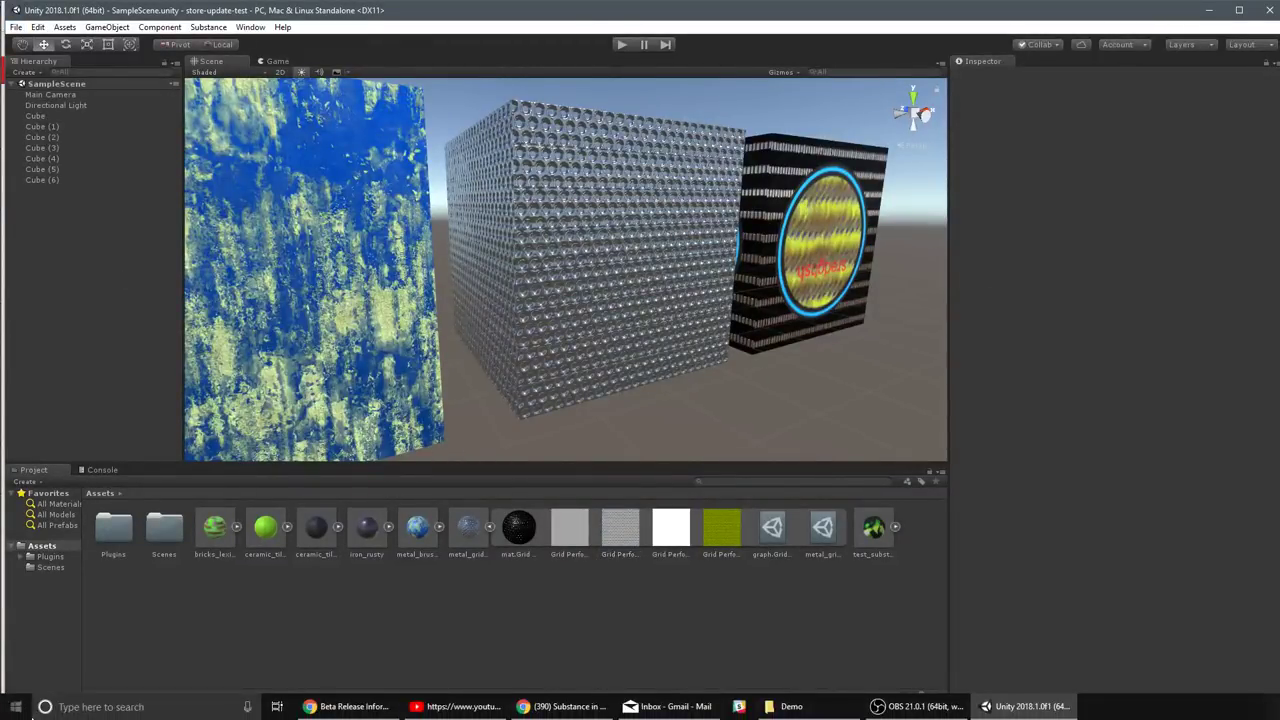
Open the interior_scene_2017 project from the Demo folder through Unity Hub with version 2017.3.1f1 and enlarge the project's asset area.
click(16, 706)
click(758, 568)
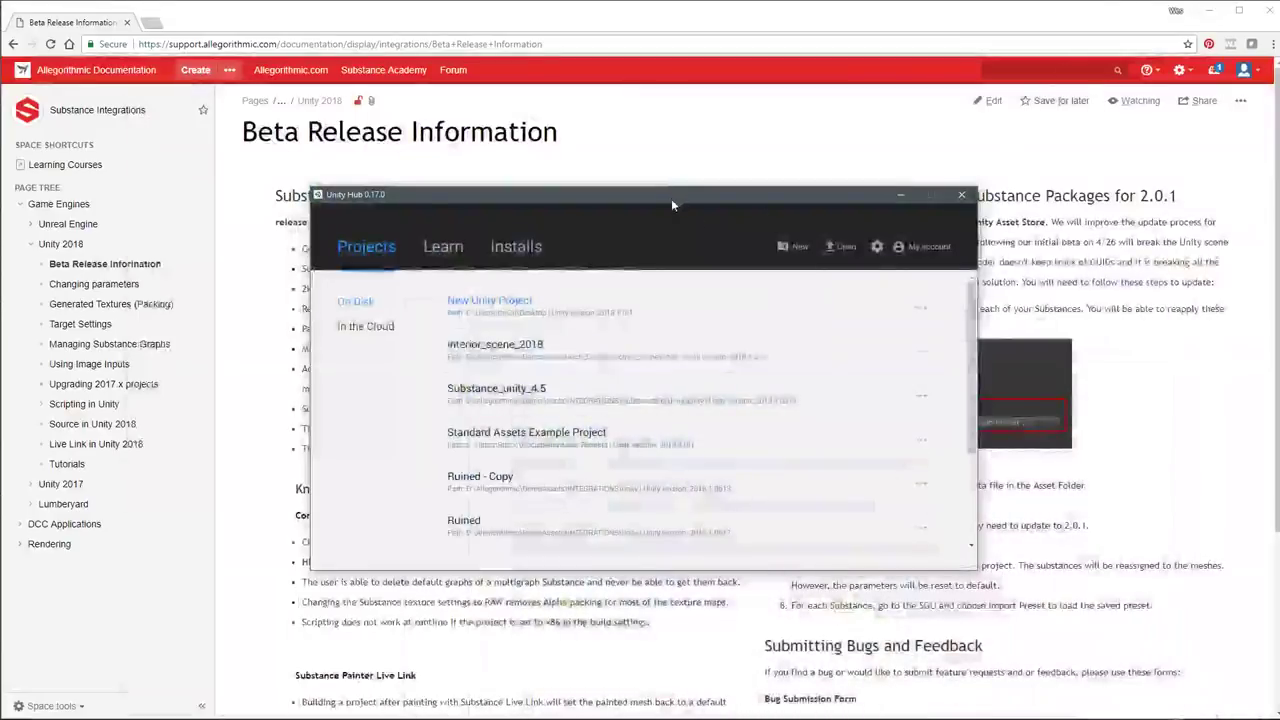
drag(671, 198, 741, 141)
click(910, 191)
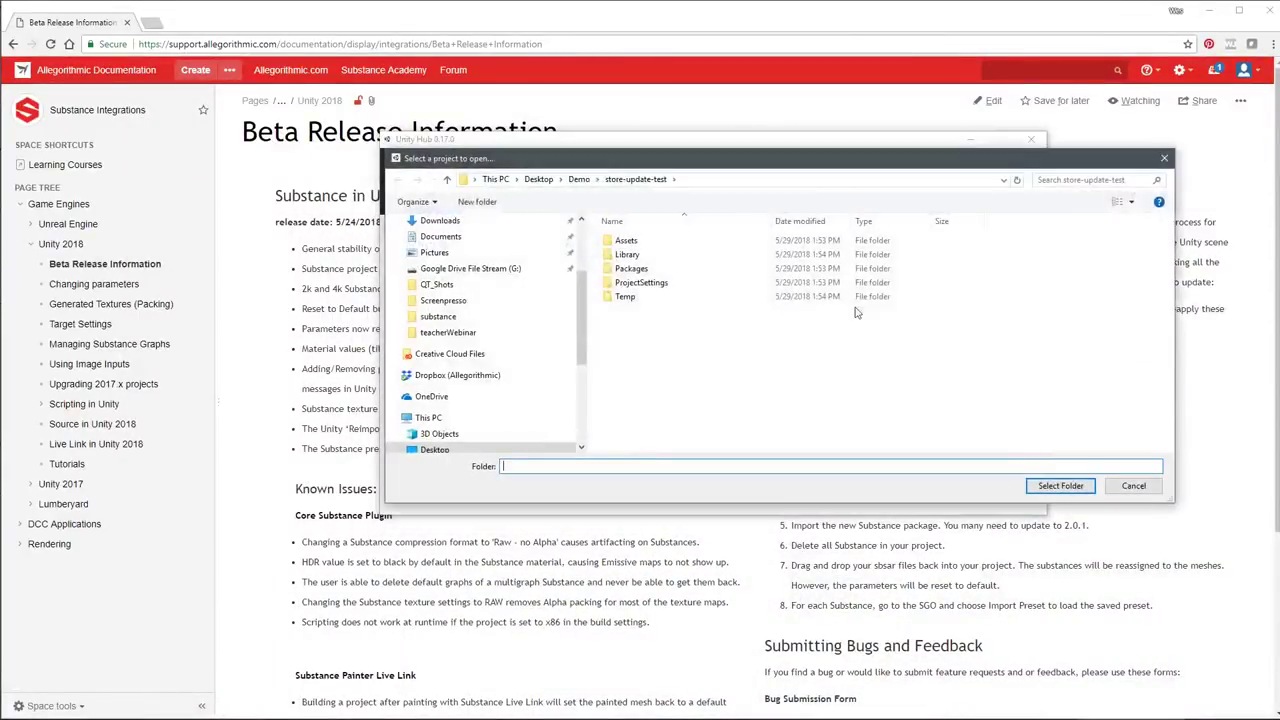
click(579, 179)
click(655, 242)
click(1030, 490)
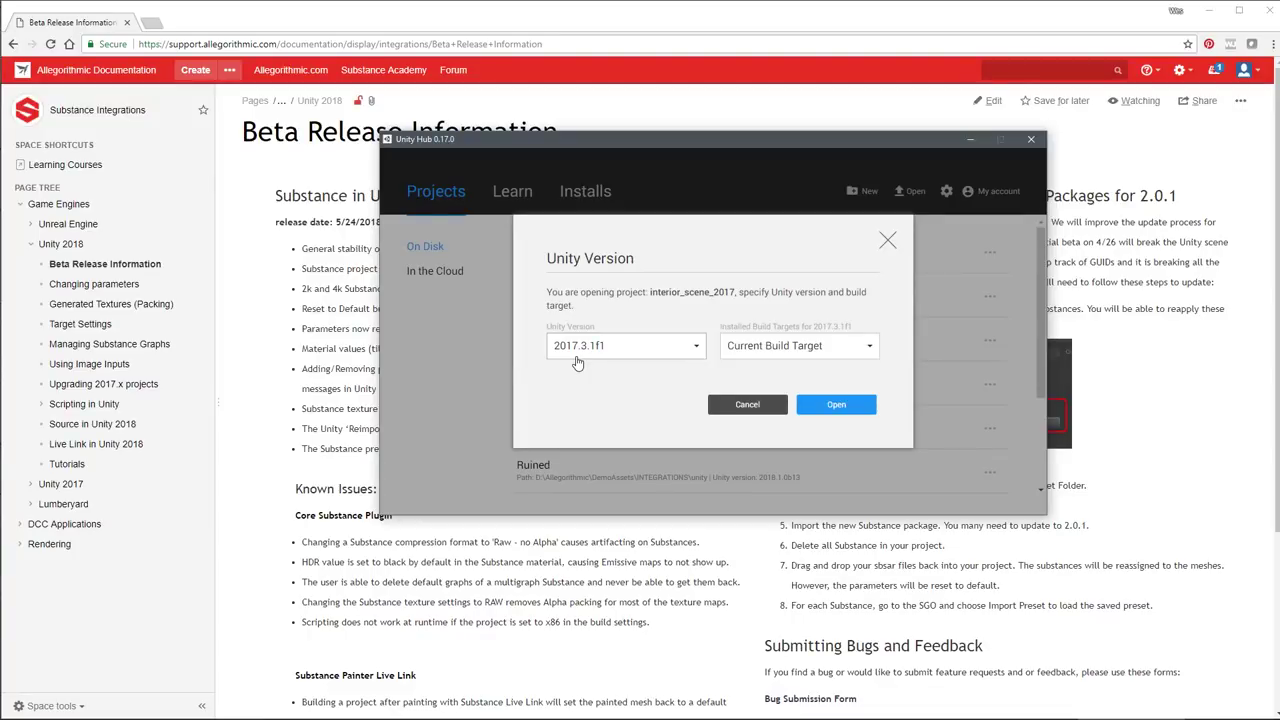
click(836, 406)
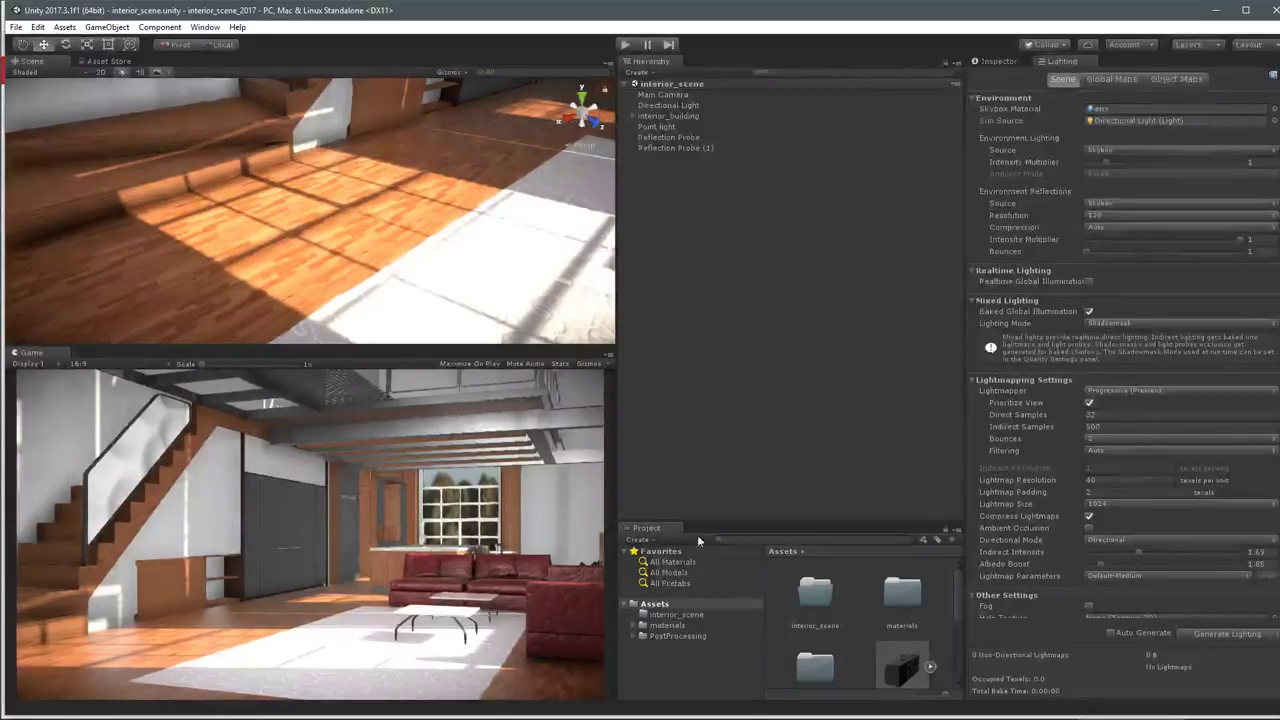
drag(708, 522, 708, 238)
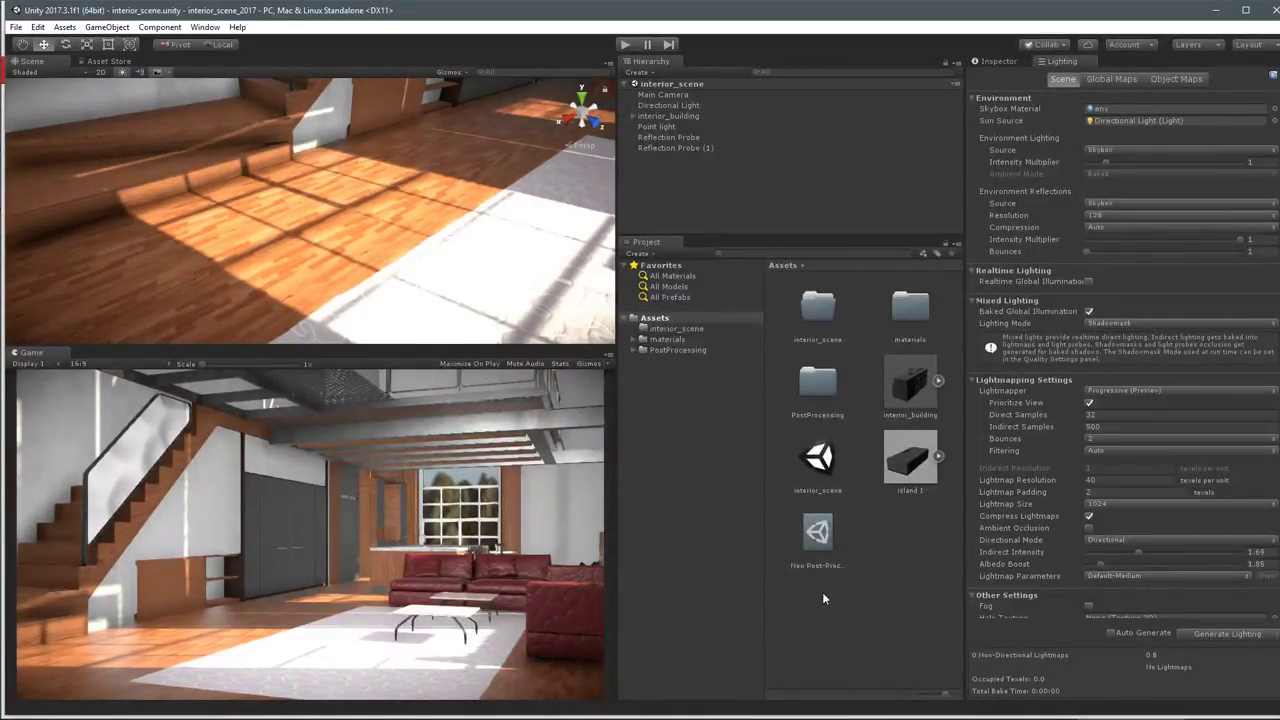
drag(764, 388, 748, 388)
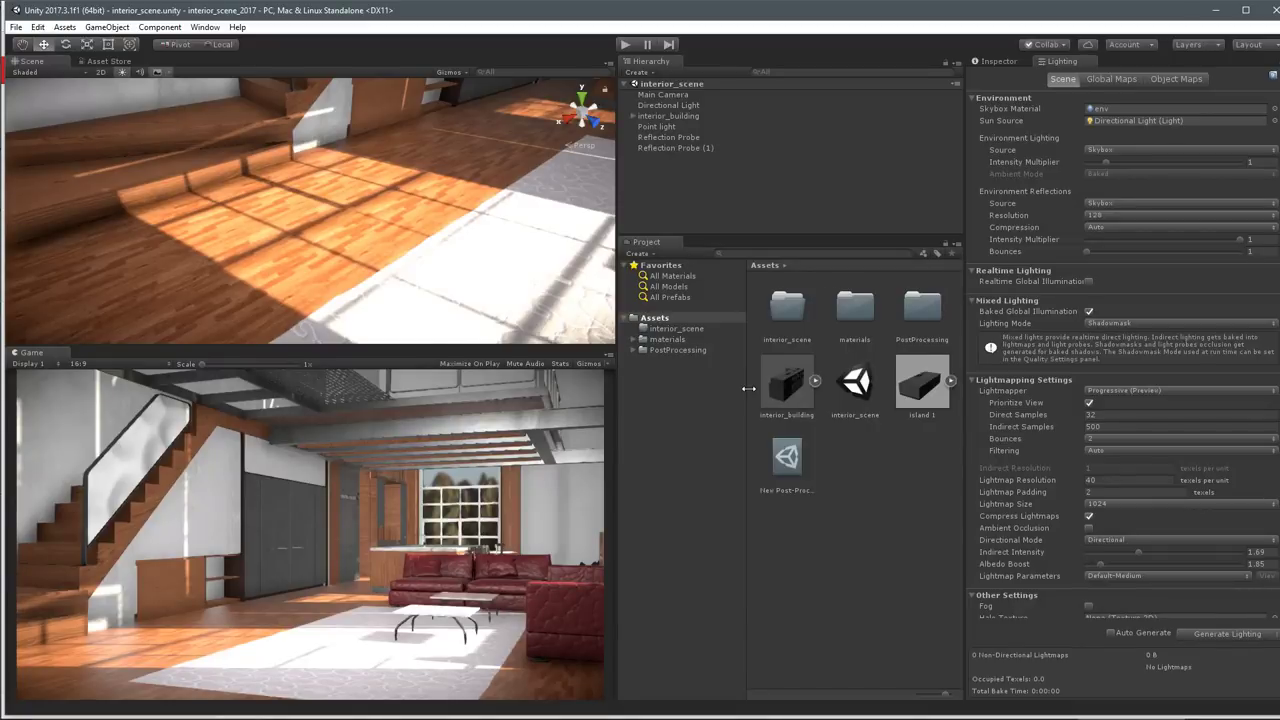
Switch to the browser and look up the Substance Updater package in the Upgrading 2017.x projects guide.
key(alt+Tab)
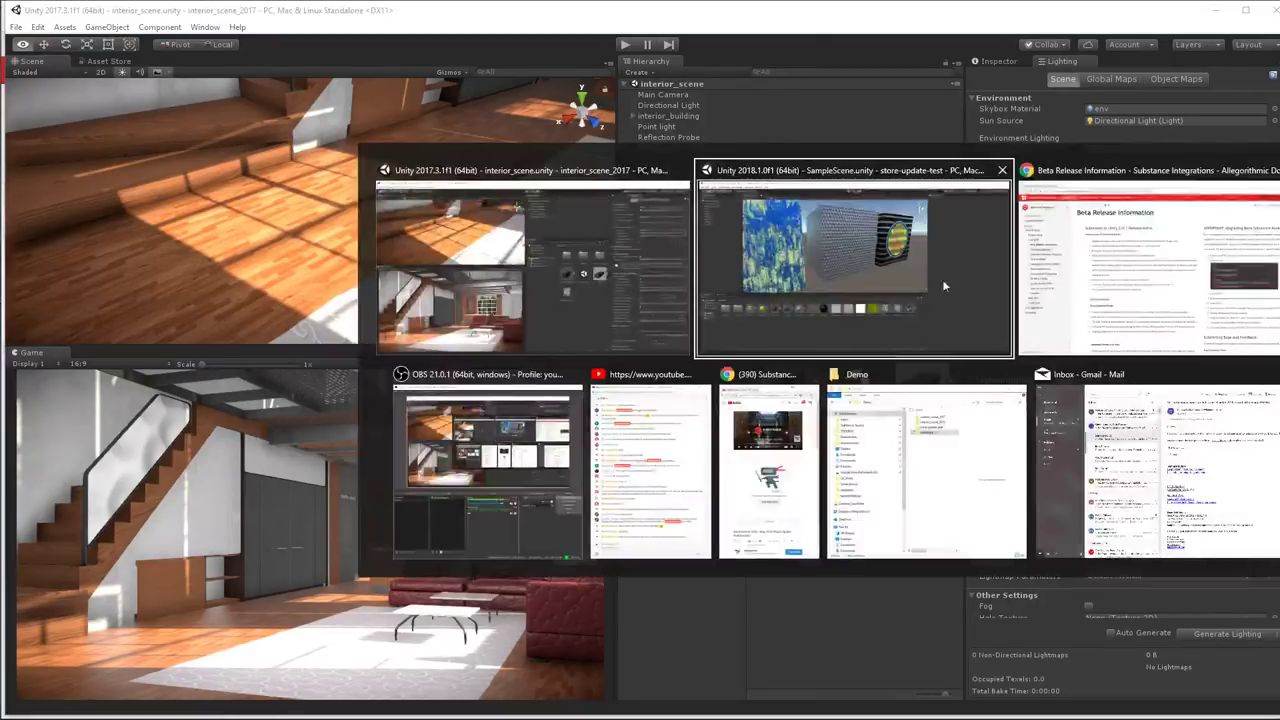
key(alt+Tab)
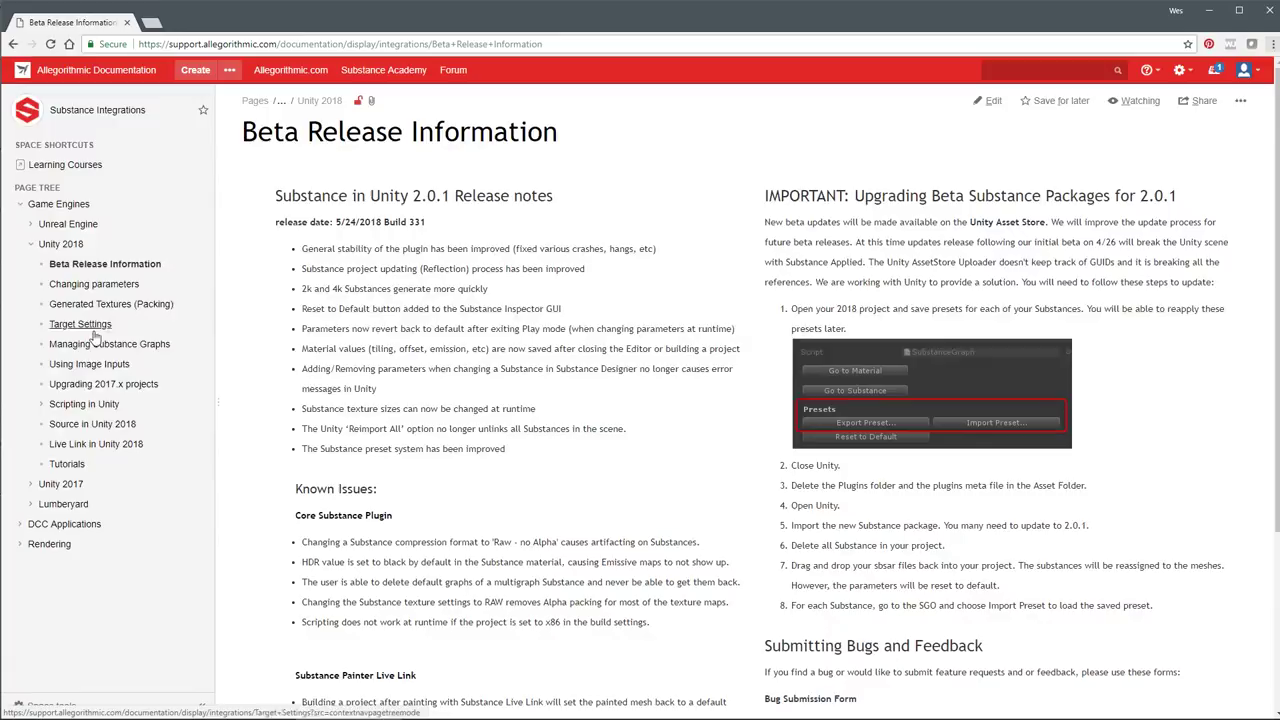
click(90, 388)
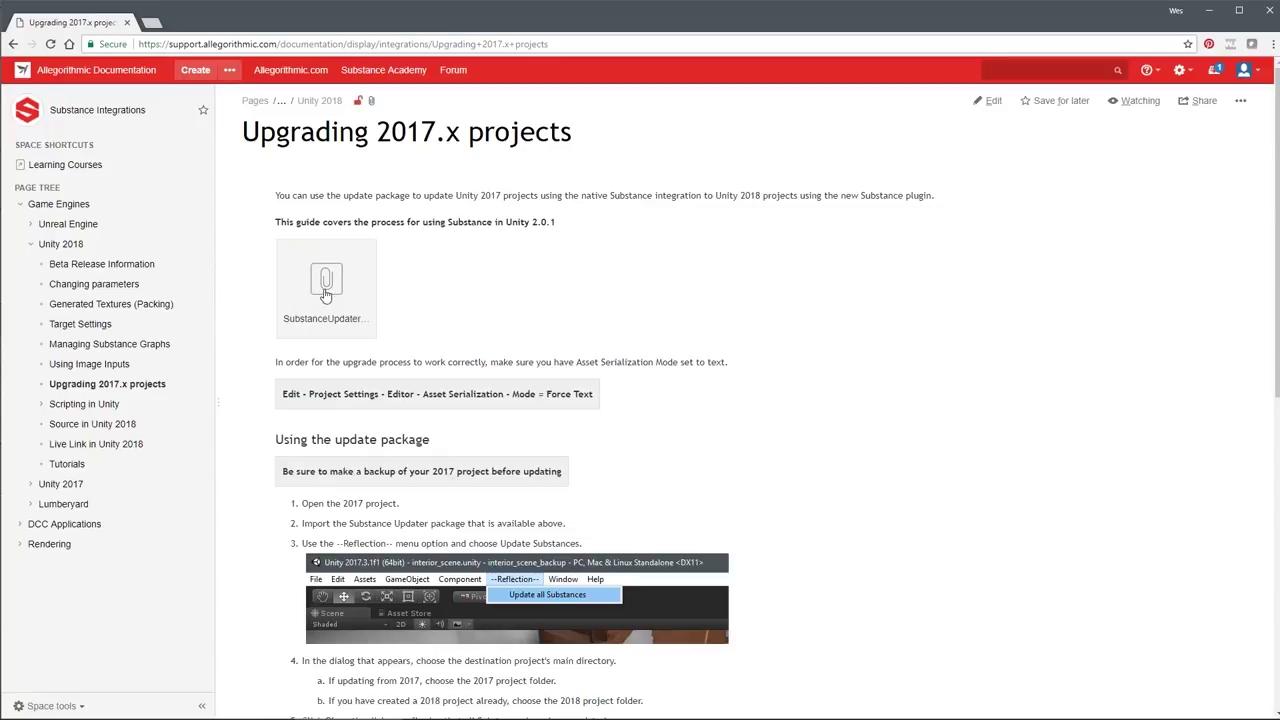
Switch back to Unity 2017 and import the custom package SubstanceUpdater_Unity_2018-2.0.1b1+release-staging.331.unitypackage from Downloads with all its items.
key(alt+Tab)
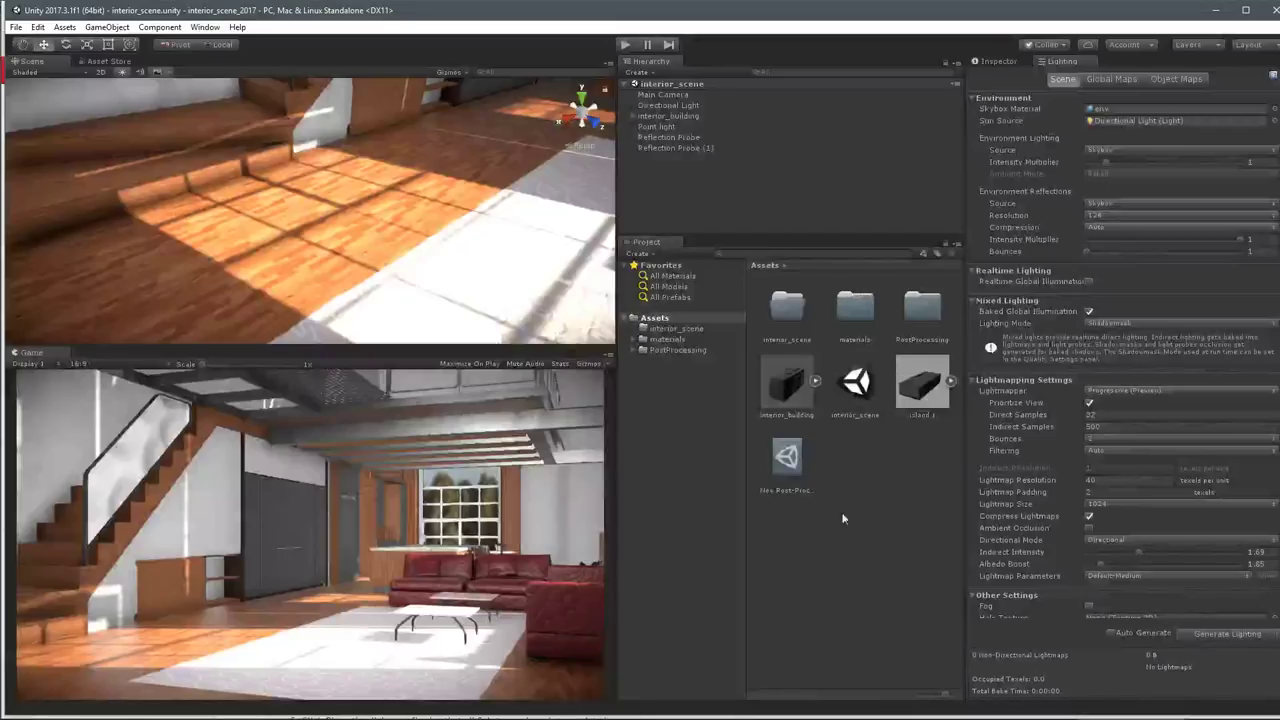
right_click(844, 448)
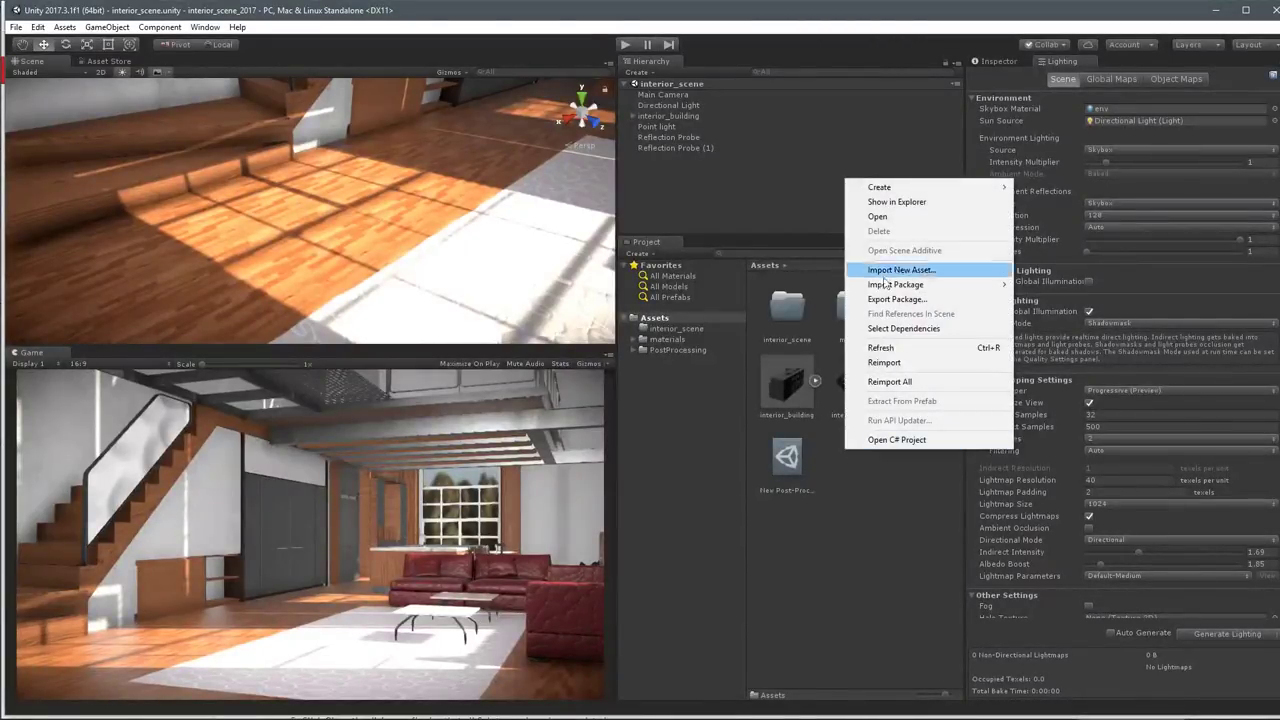
mouse_move(885, 290)
click(1062, 285)
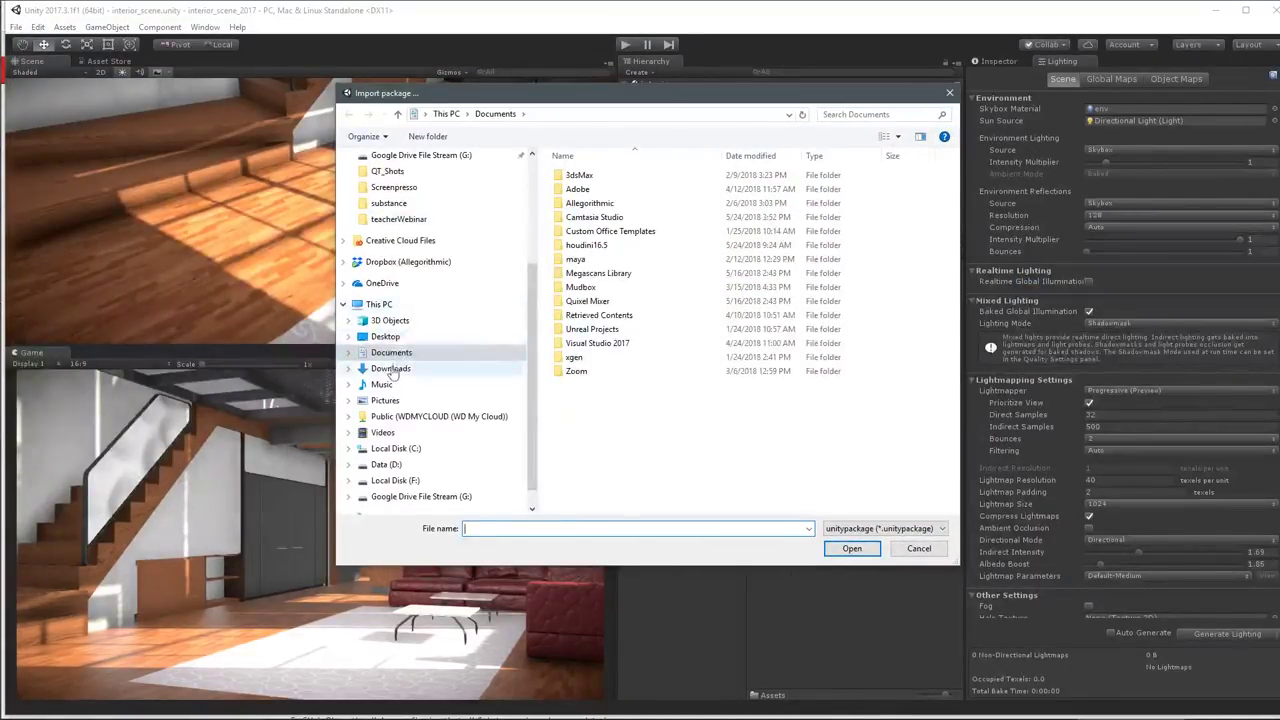
click(410, 368)
scroll(700, 450, down, 1)
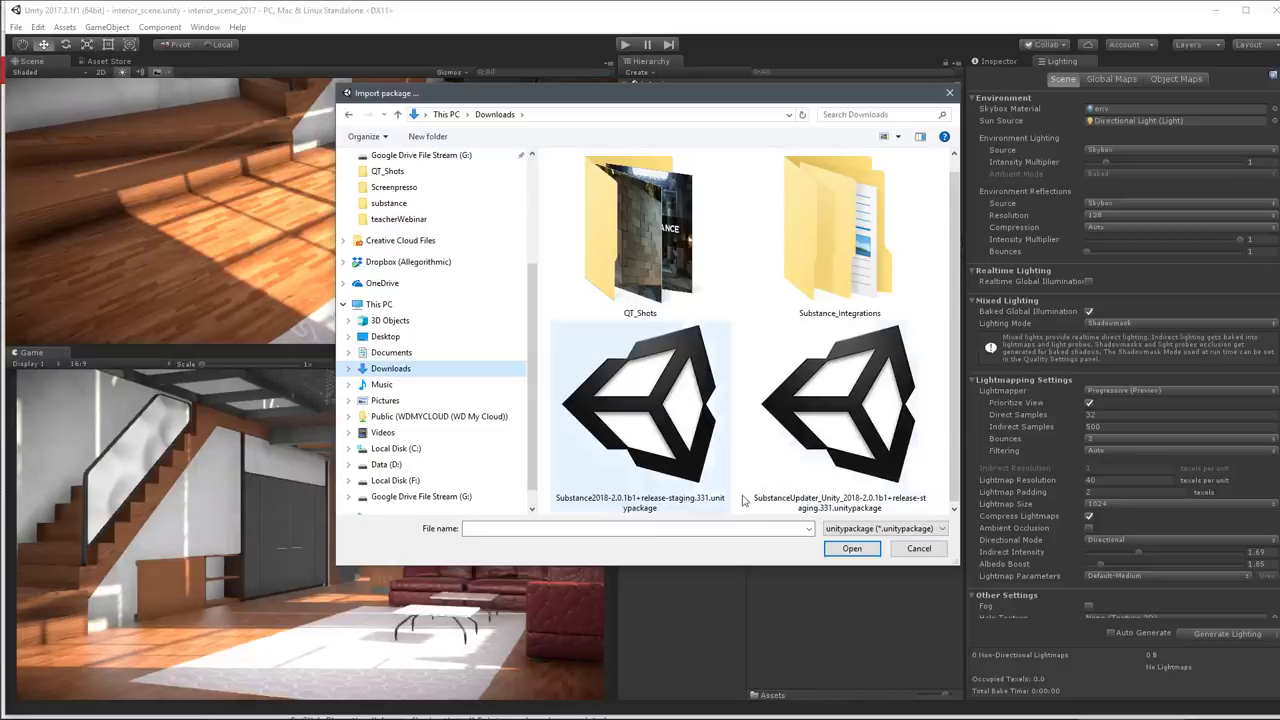
click(846, 425)
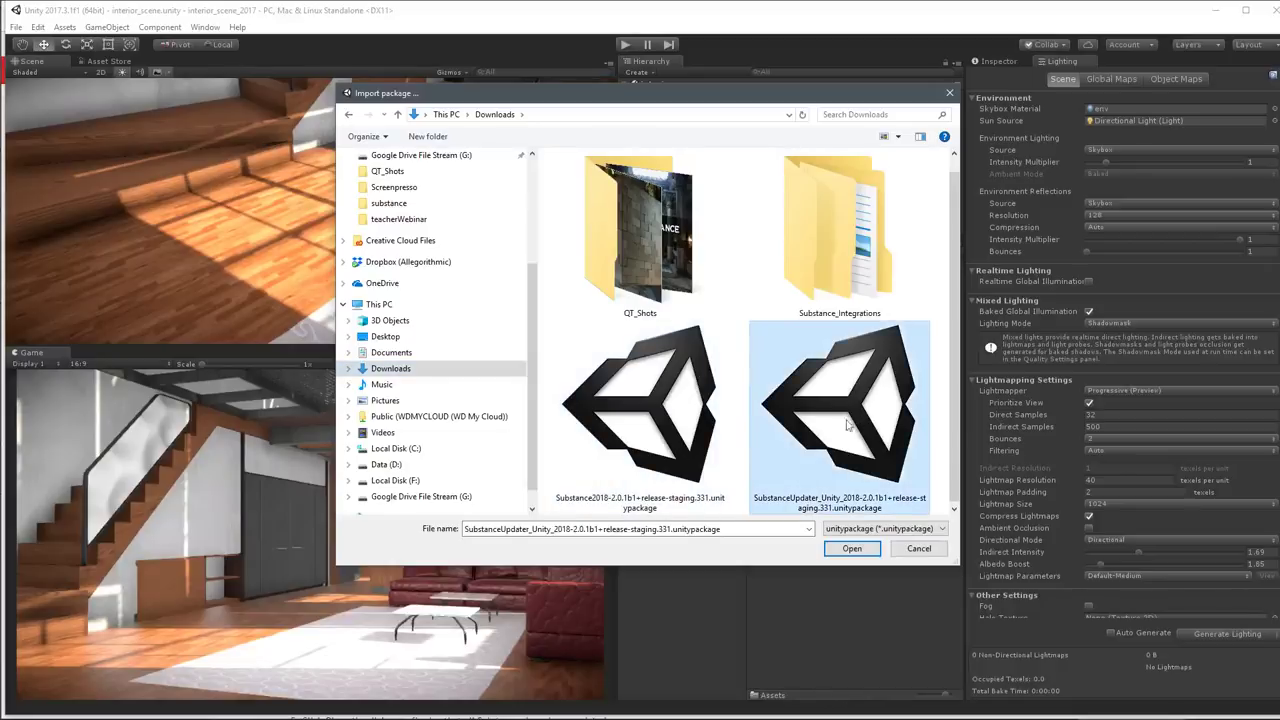
click(838, 545)
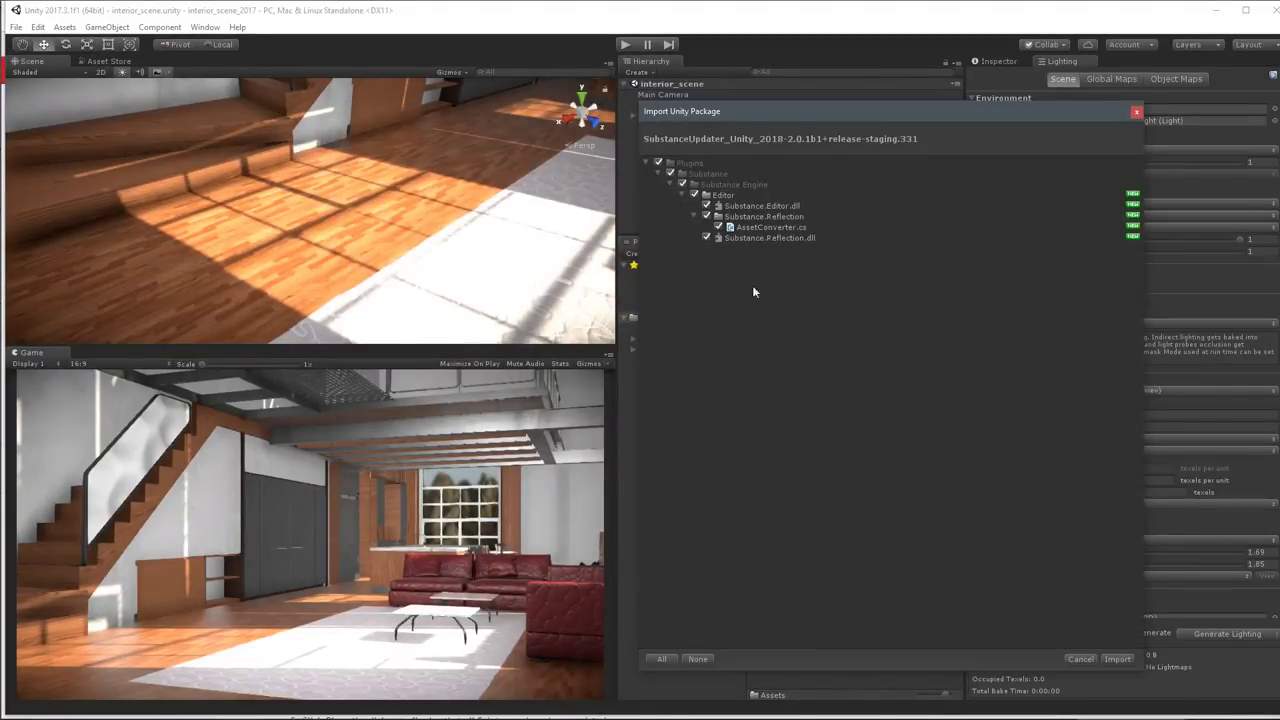
click(1116, 659)
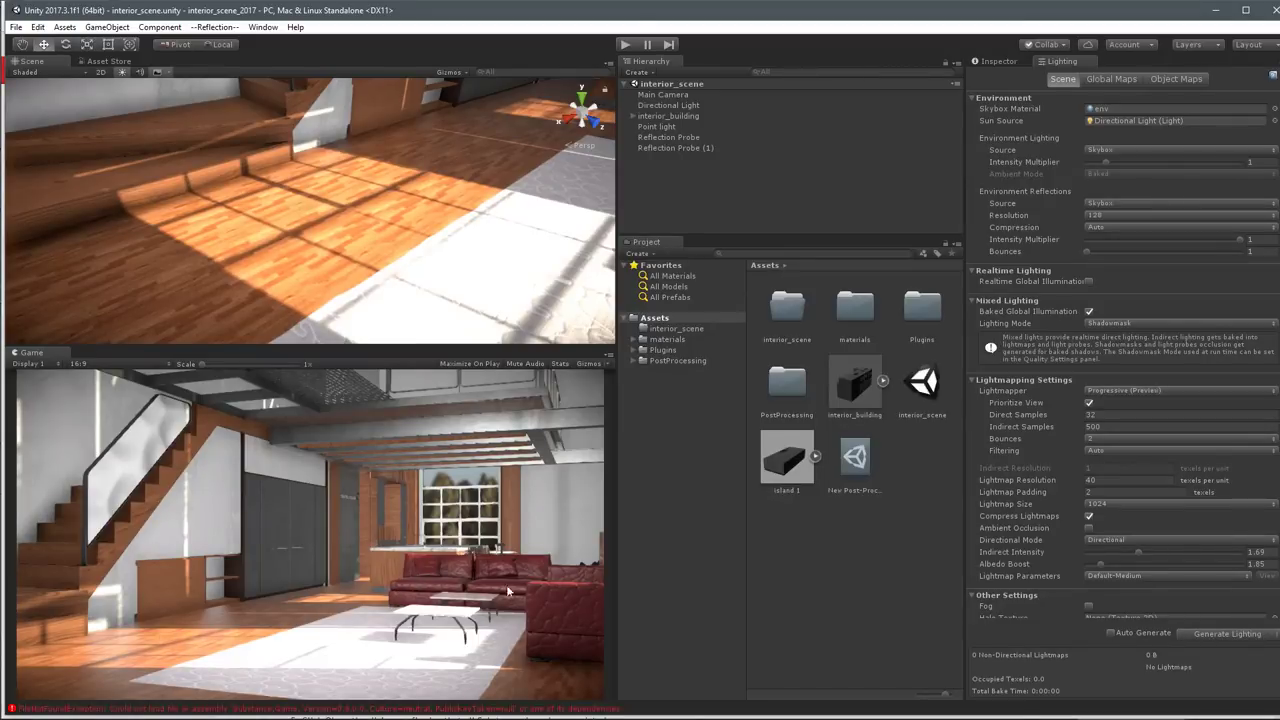
click(229, 31)
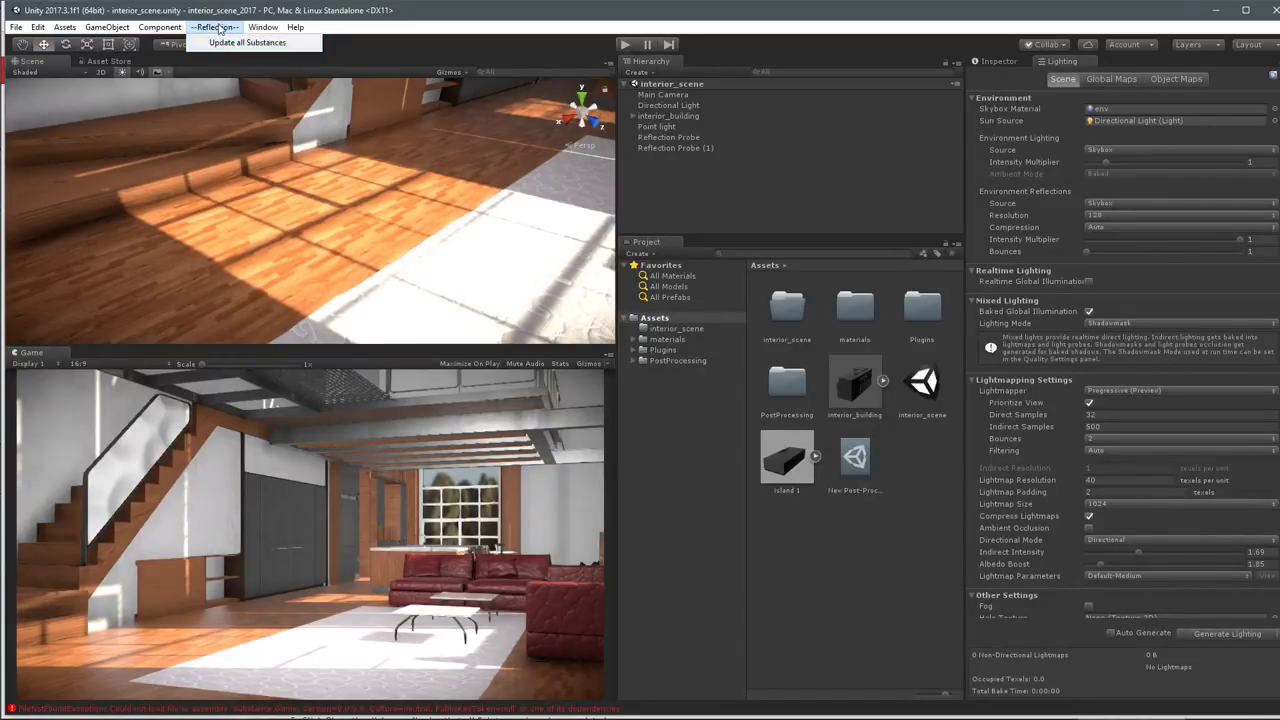
click(785, 530)
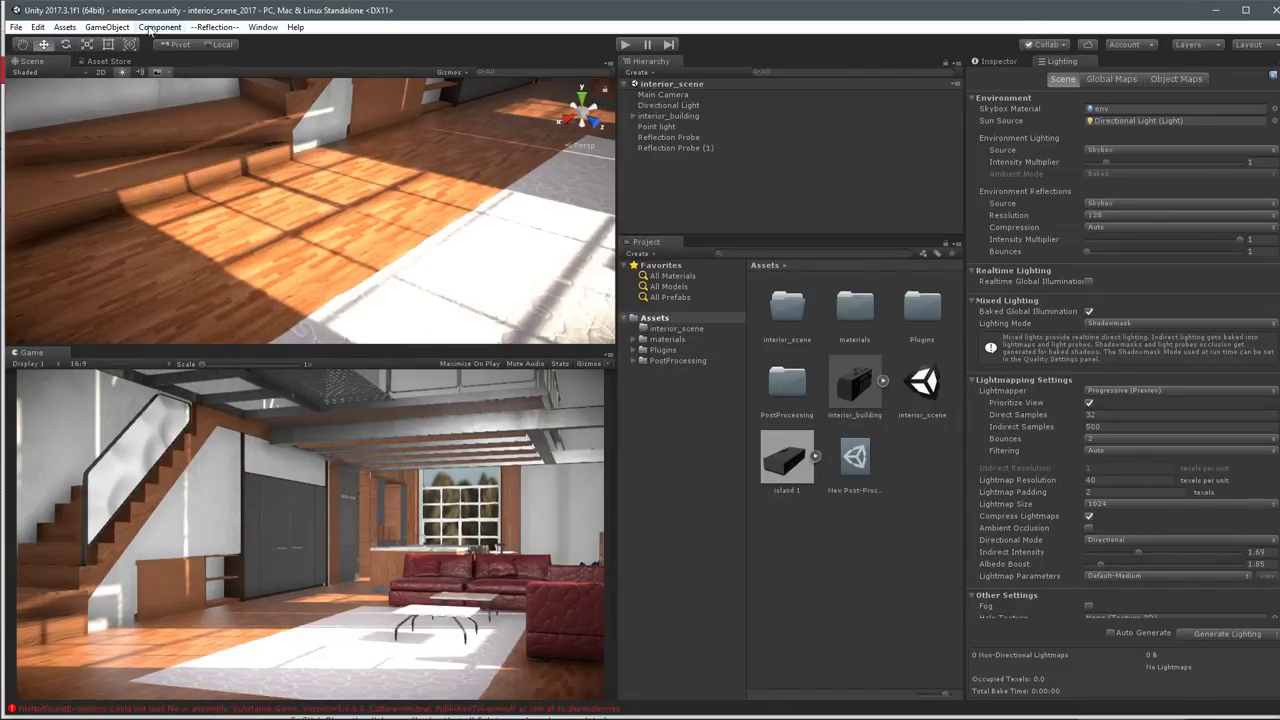
click(231, 30)
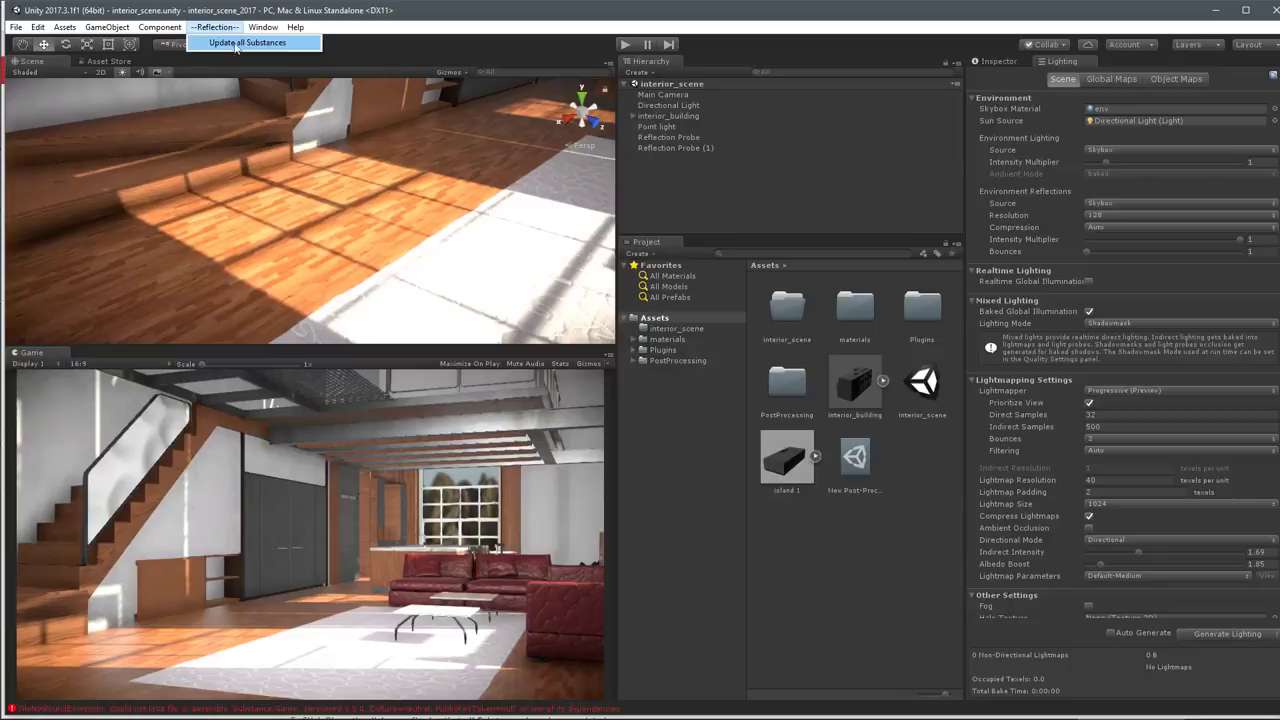
click(242, 44)
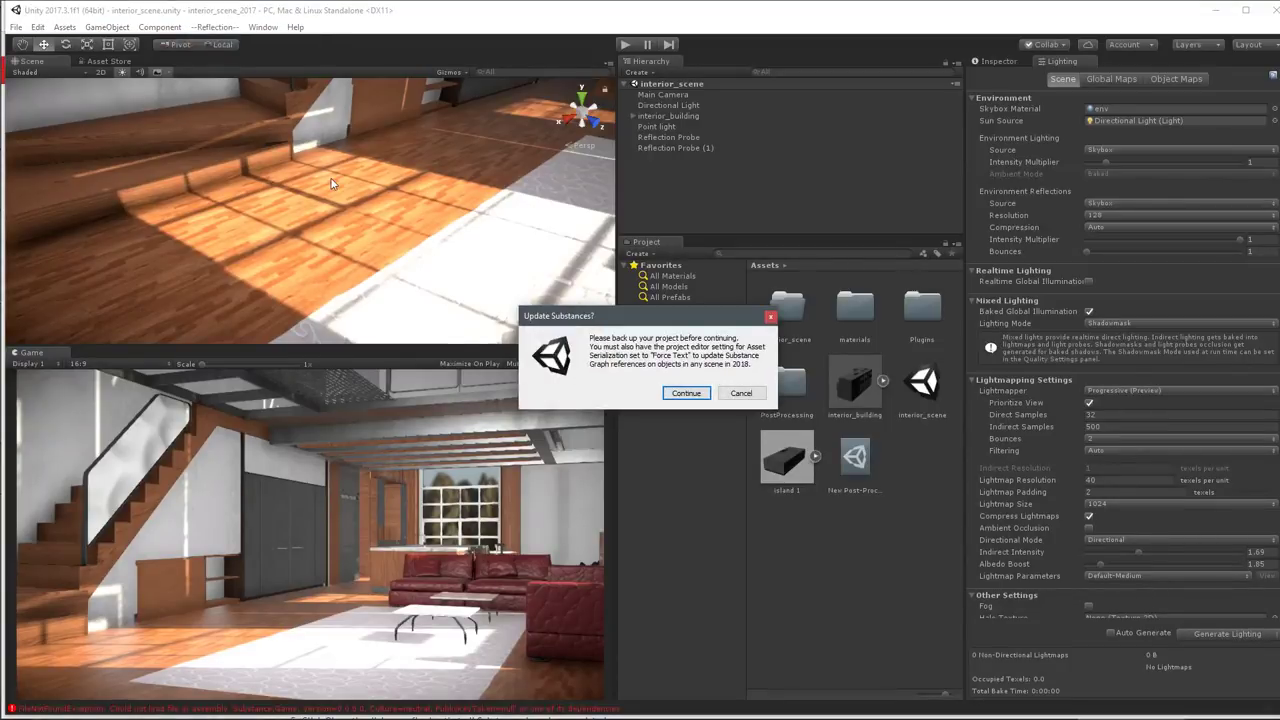
drag(648, 319, 665, 262)
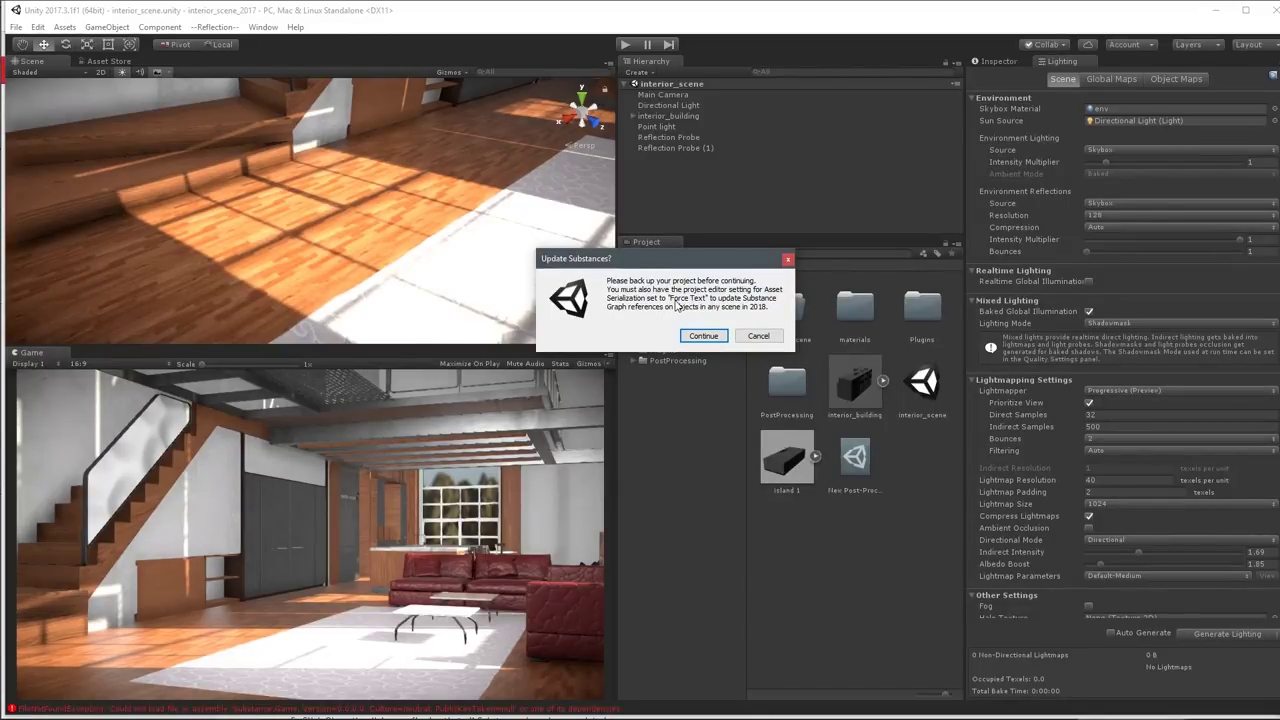
click(748, 334)
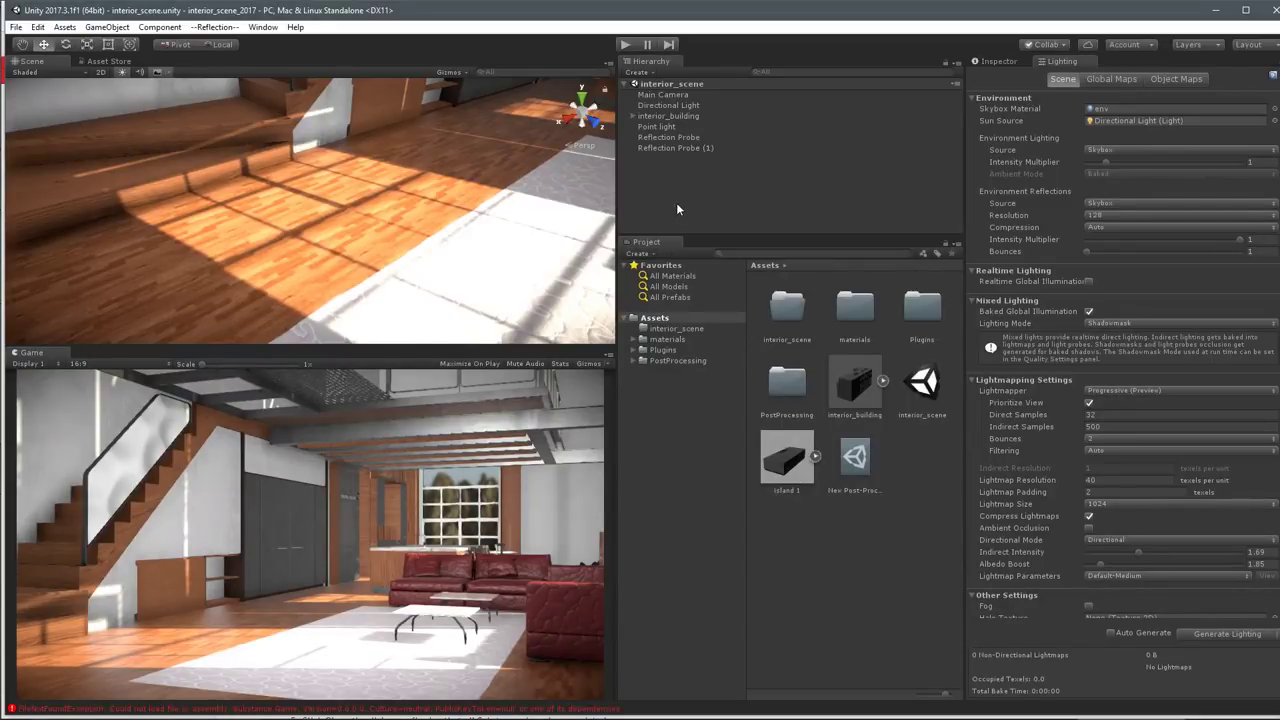
Check in the project's Editor settings that the Asset Serialization mode is Force Text and examine its other options.
click(40, 27)
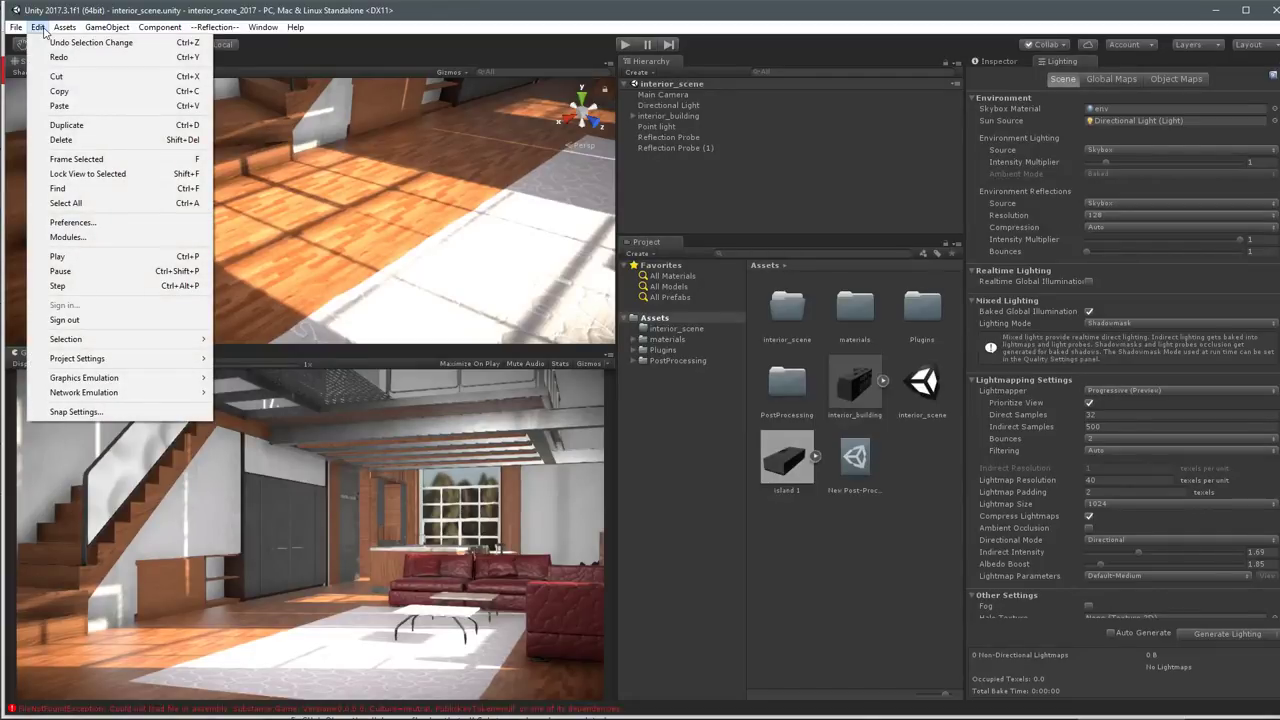
mouse_move(97, 362)
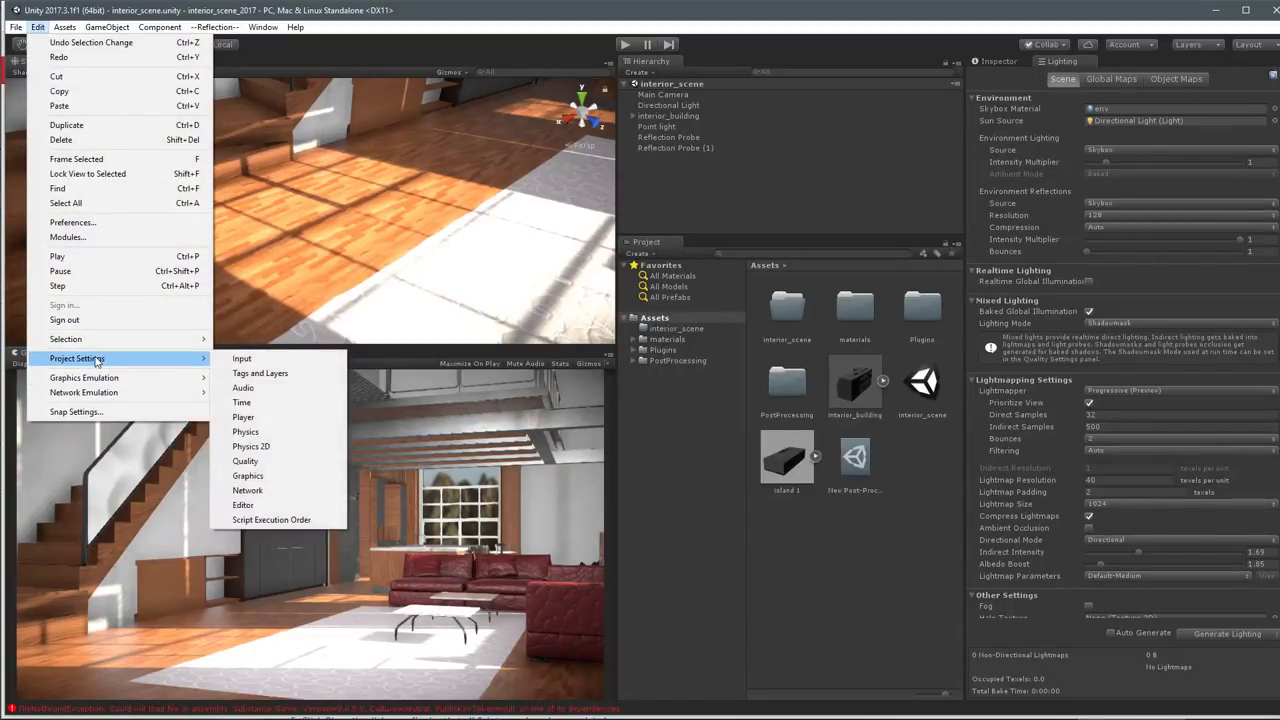
click(240, 505)
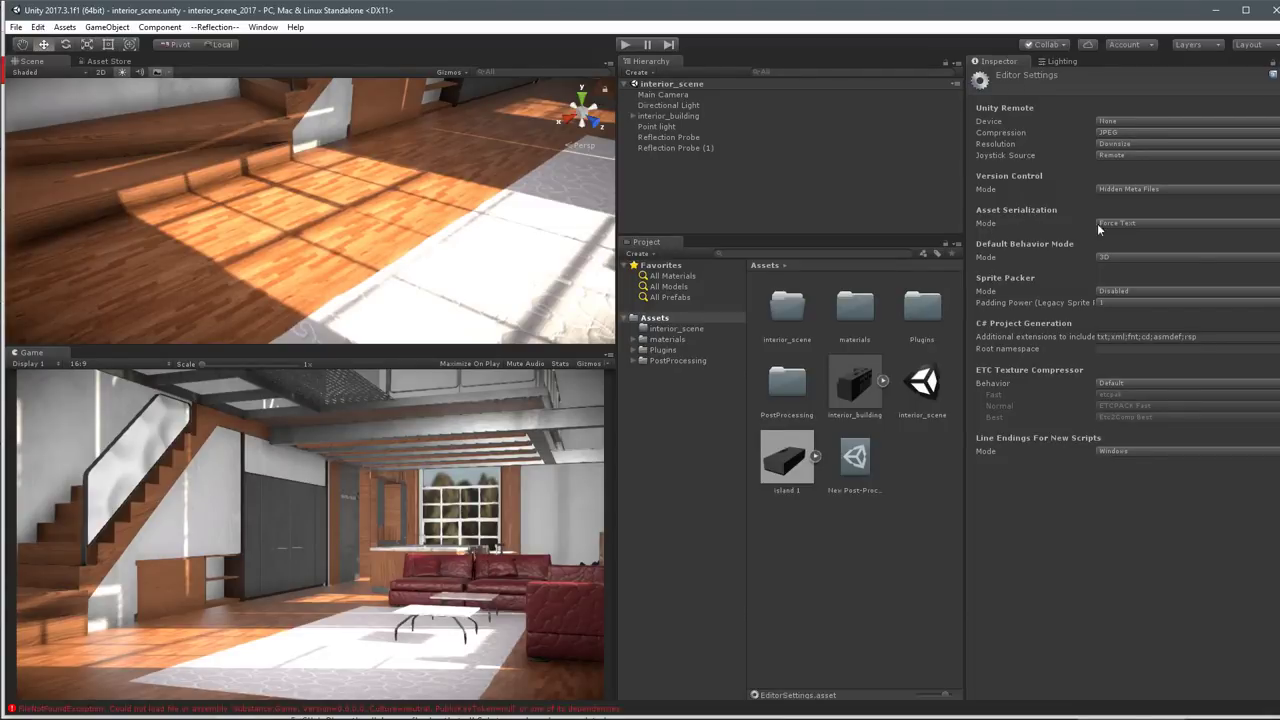
click(1097, 223)
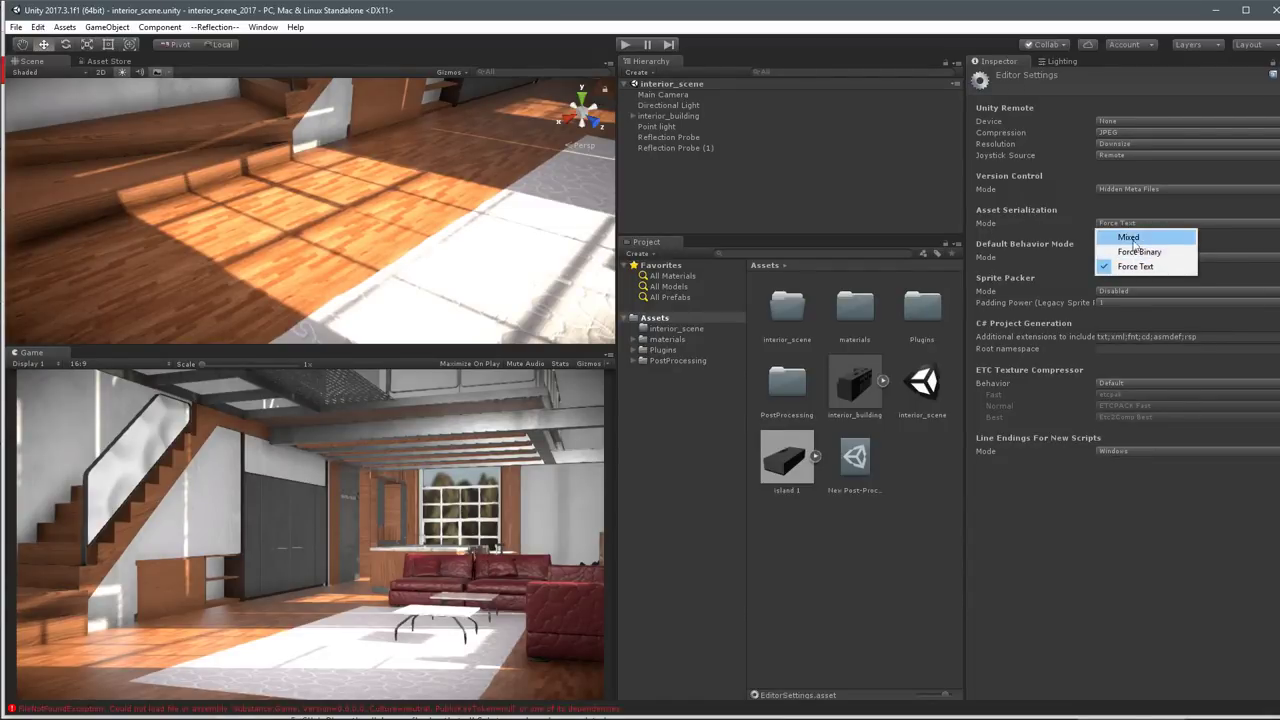
click(1093, 204)
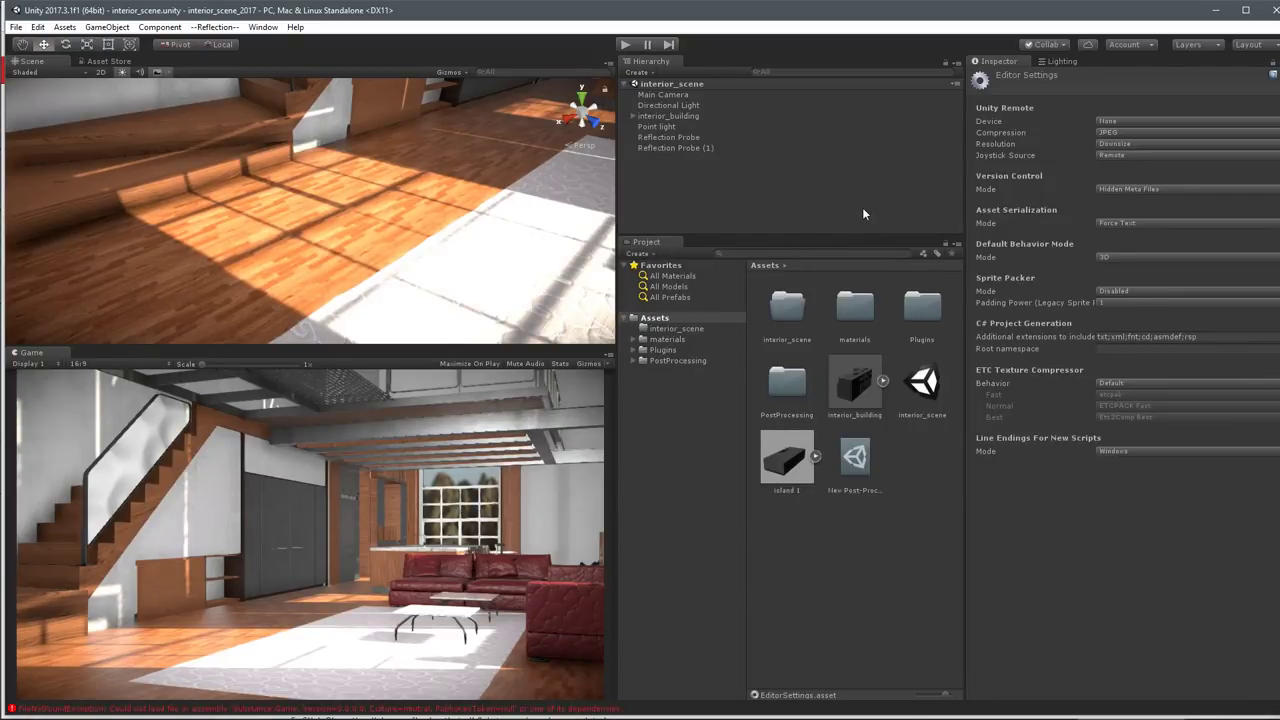
click(1120, 223)
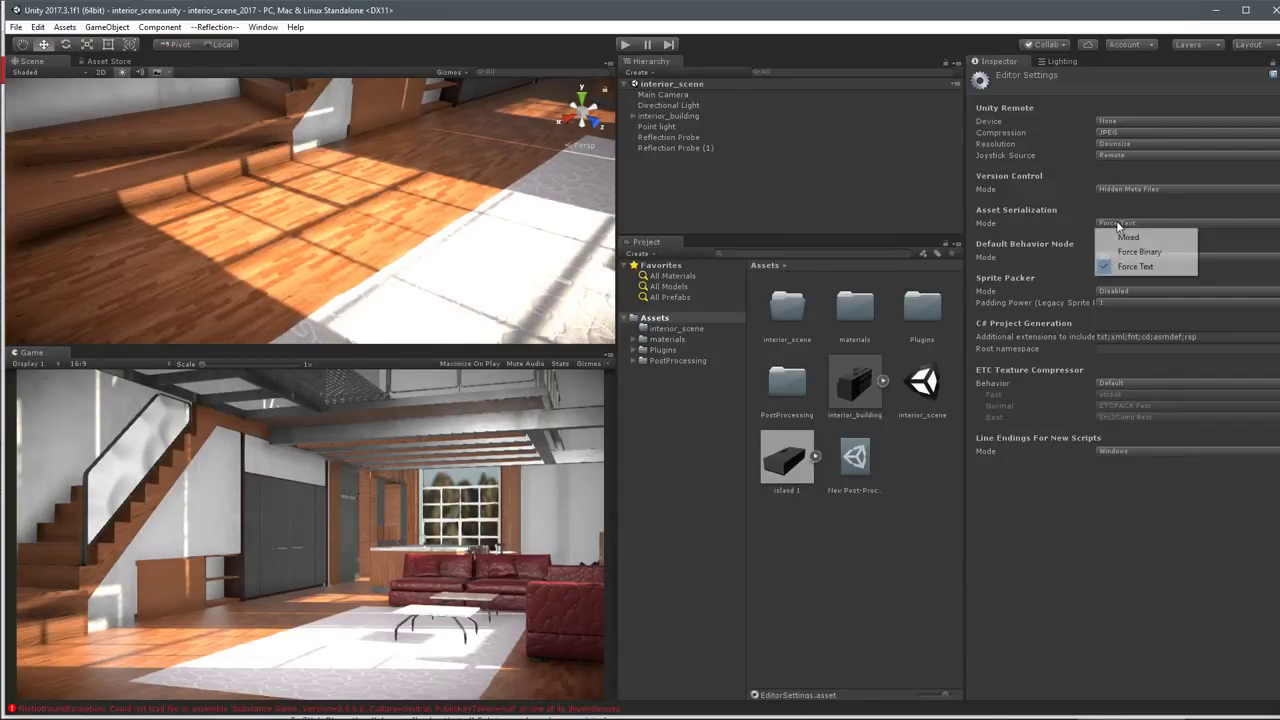
click(1060, 235)
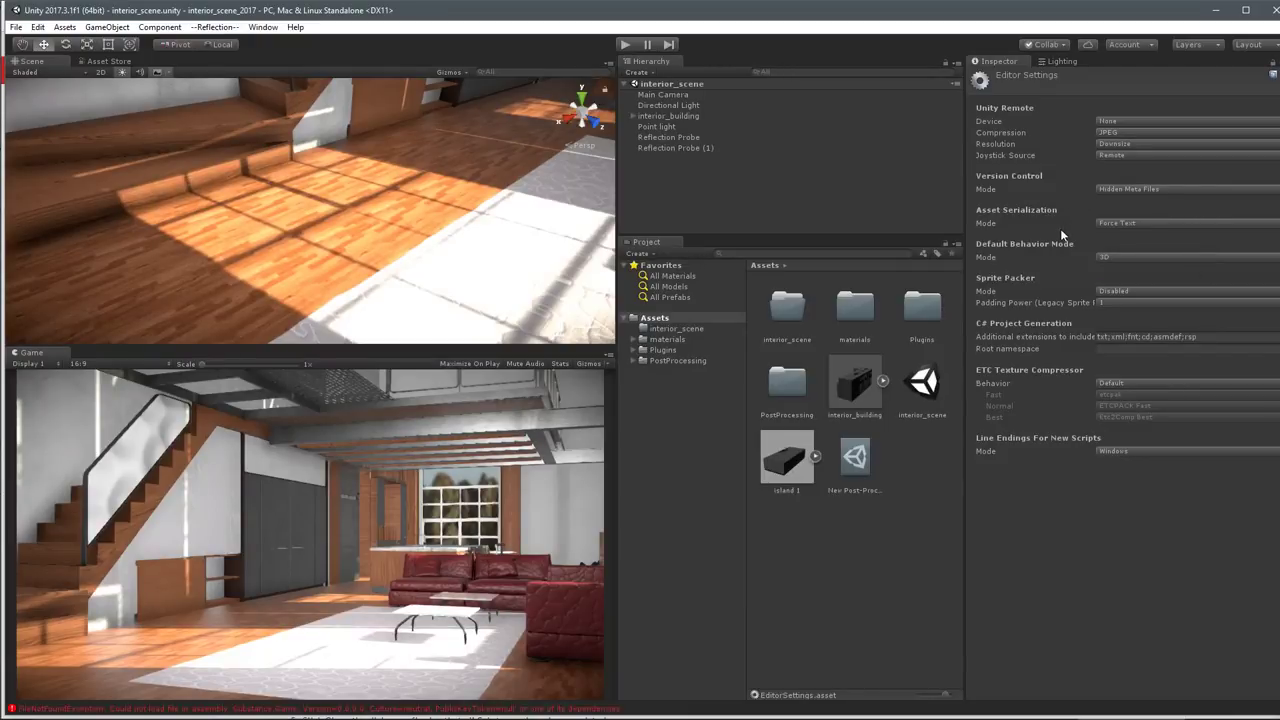
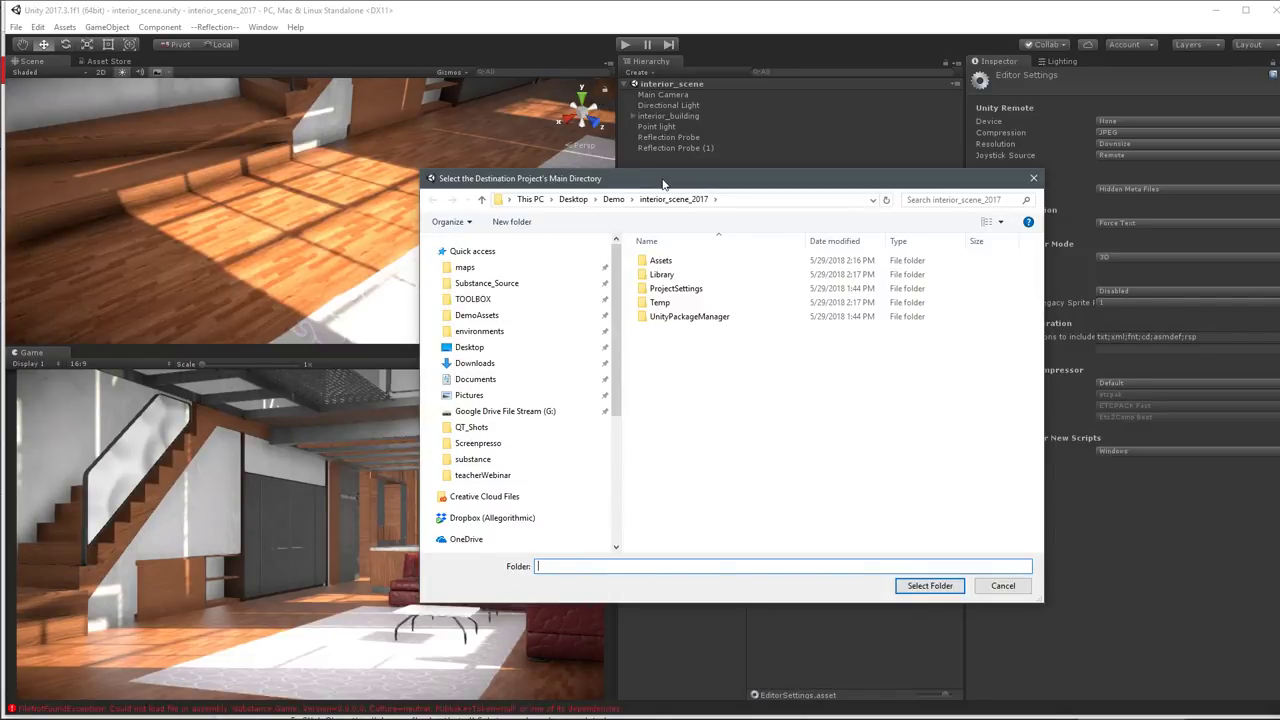
Update all Substances with the interior_scene_2017 folder as the destination project's main directory.
drag(630, 184, 628, 177)
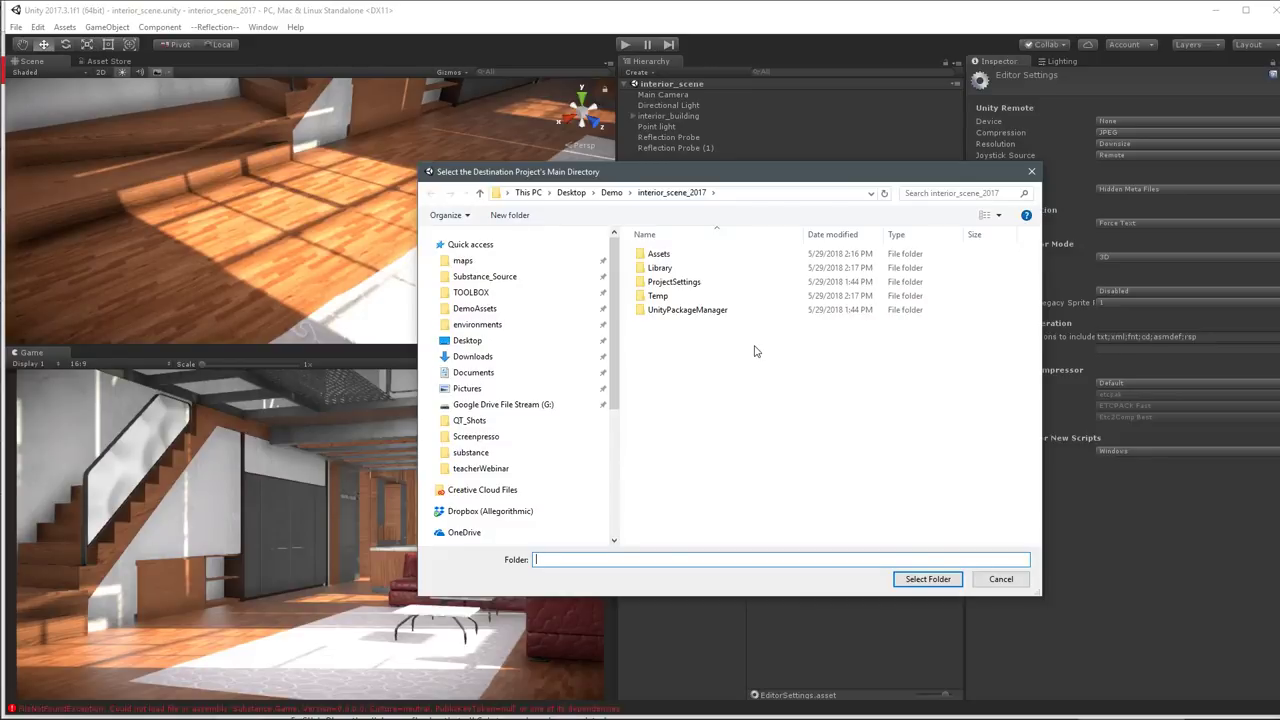
click(926, 580)
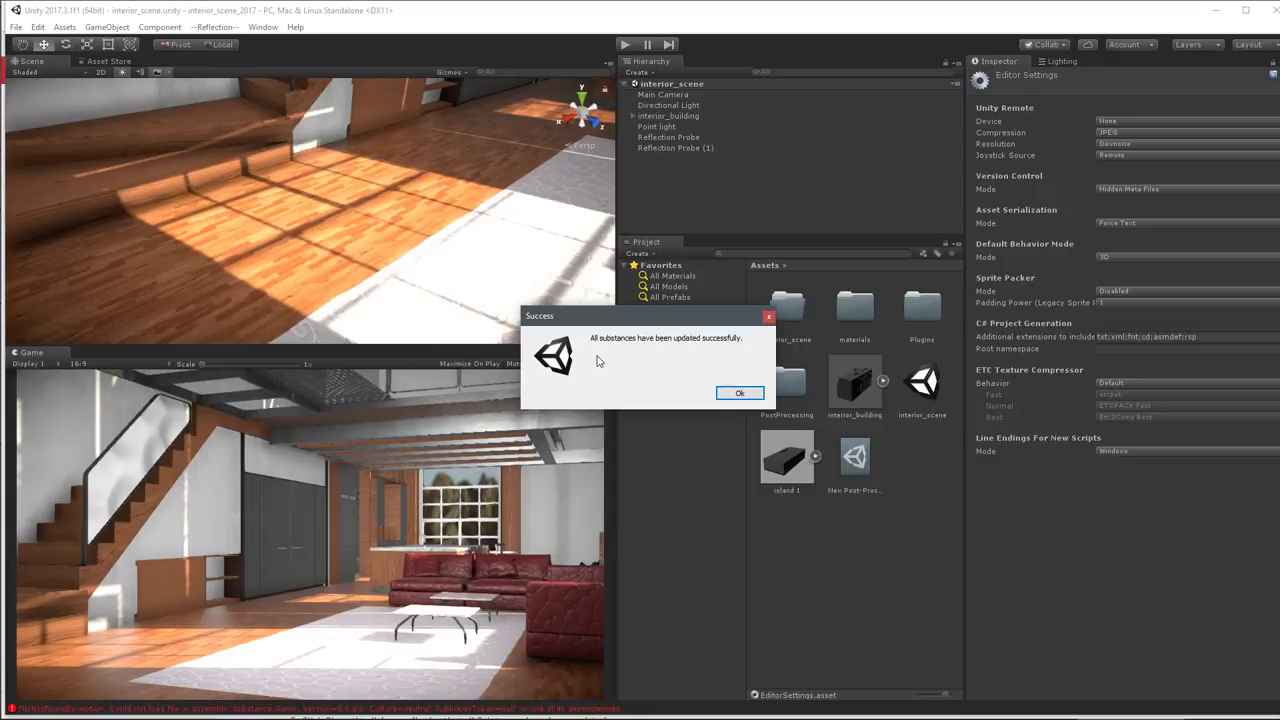
click(731, 394)
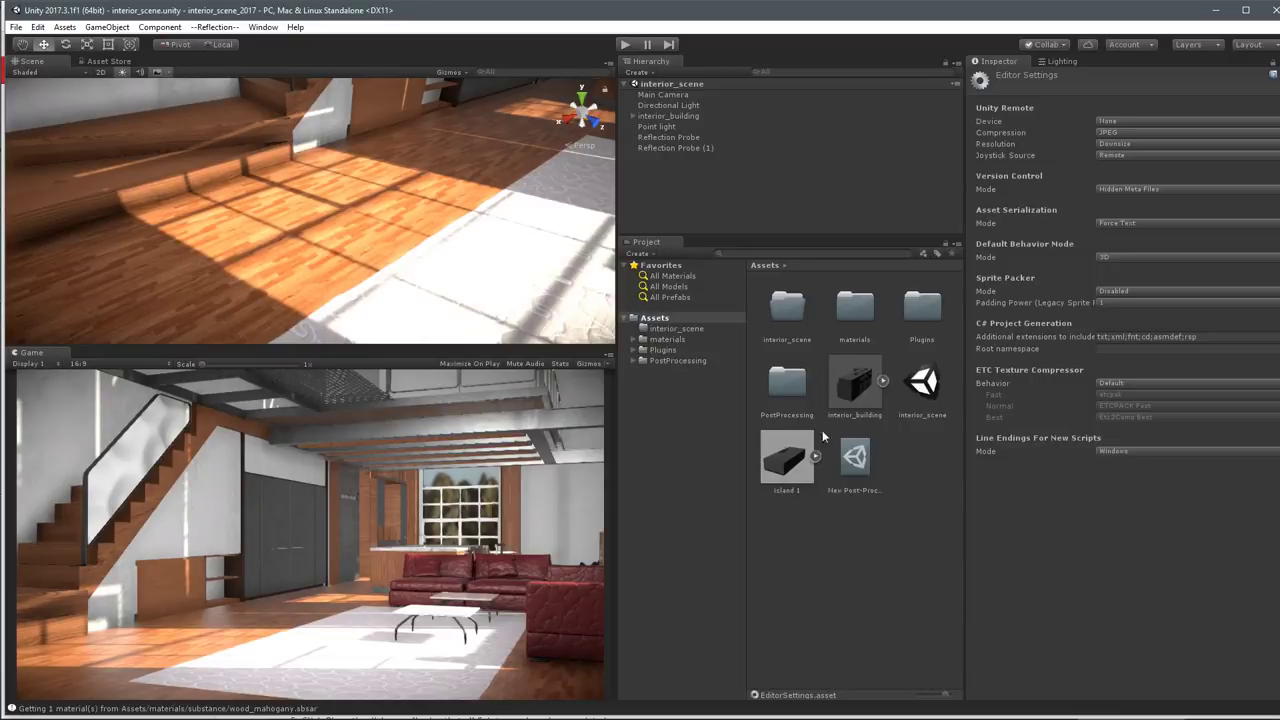
Open the materials/substance folder in the project assets and refresh its contents.
double_click(853, 312)
double_click(783, 315)
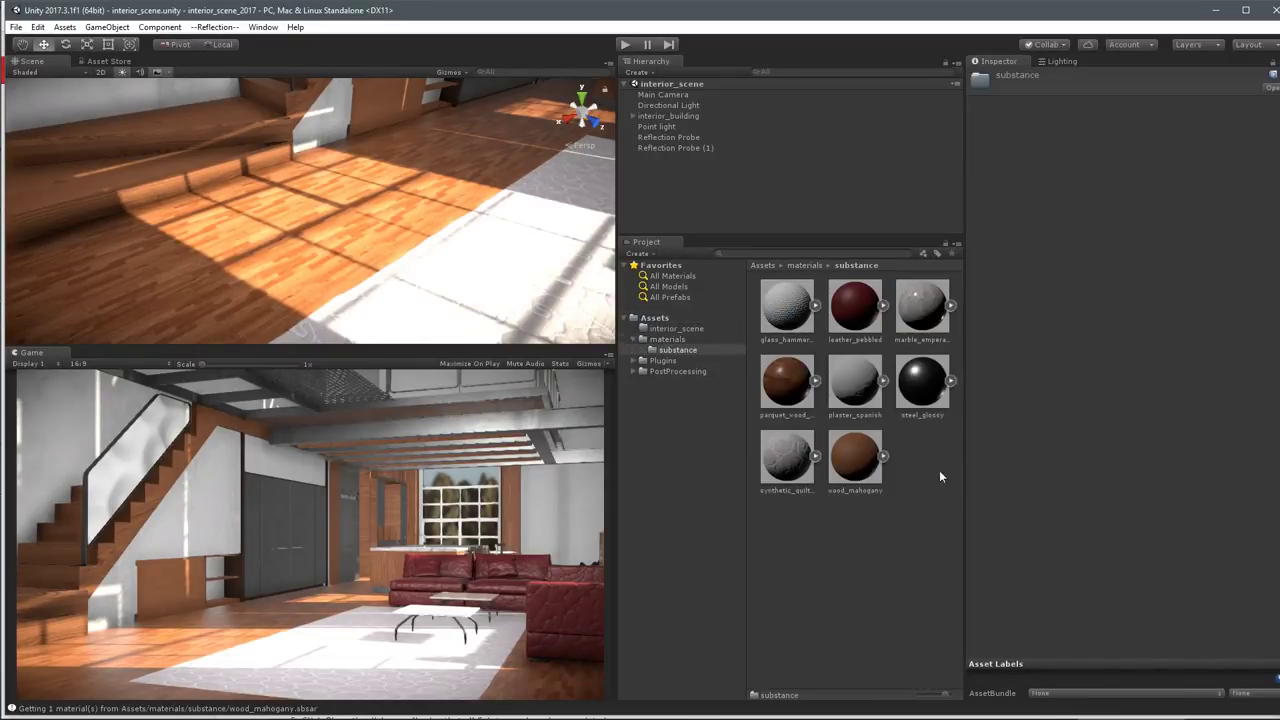
right_click(850, 529)
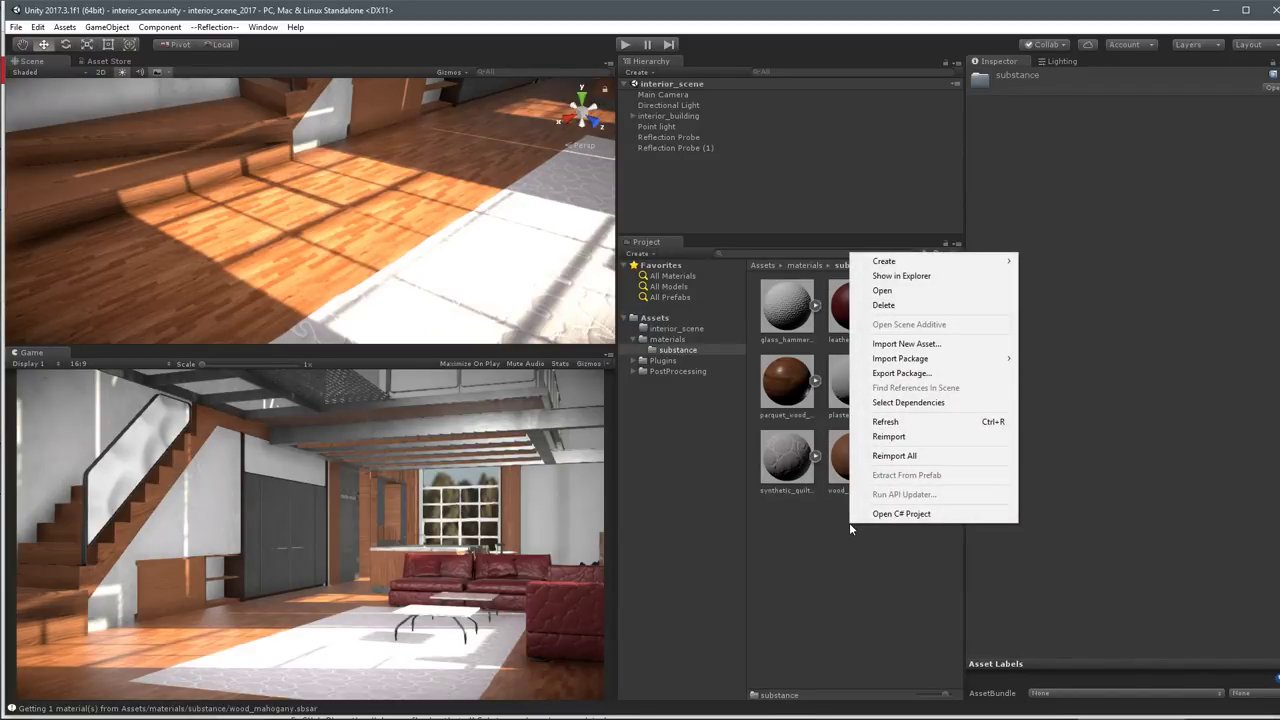
click(886, 421)
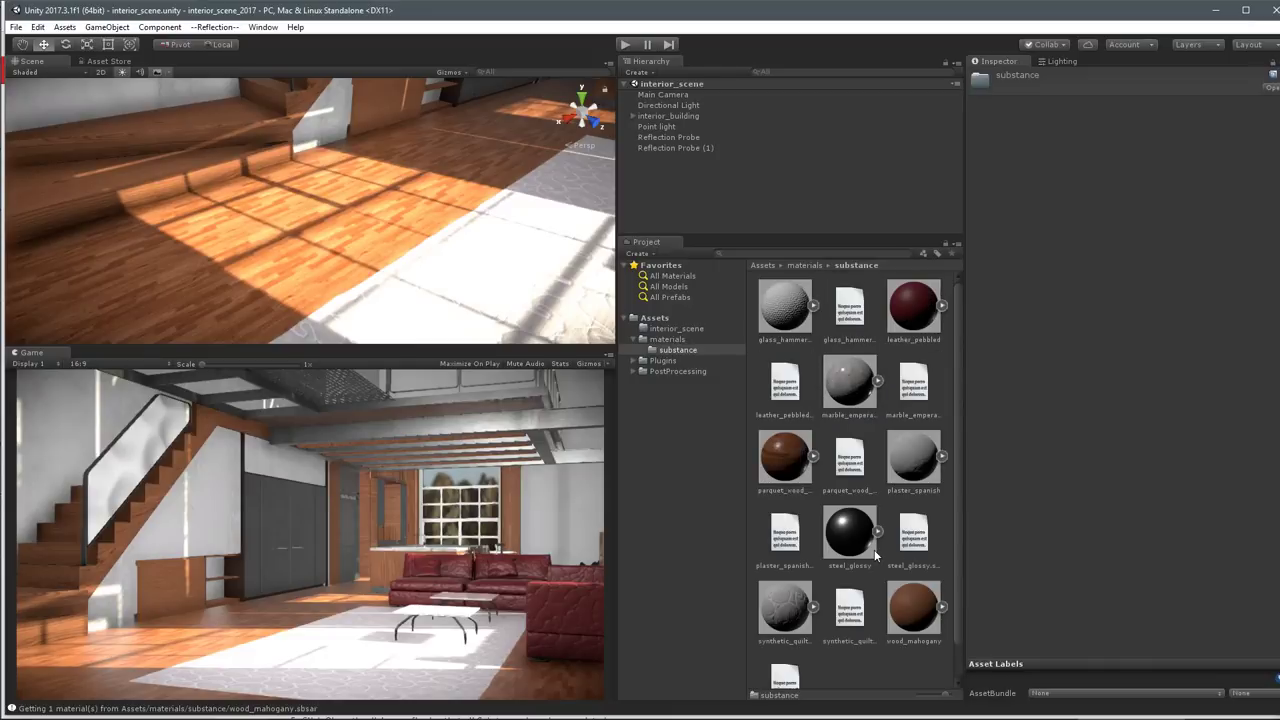
Examine the contents of the .sbsar.transfer files for the materials in the substance folder, resizing the panels to read them.
click(855, 310)
drag(960, 378, 1037, 376)
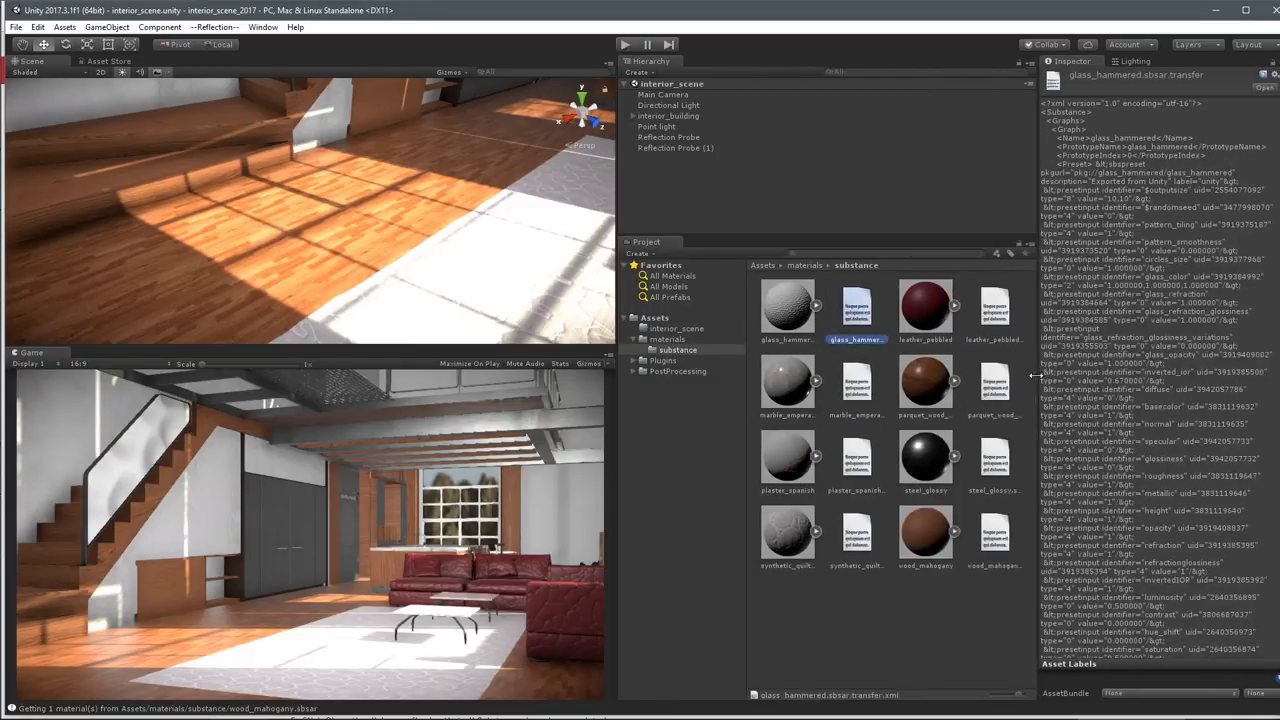
click(855, 392)
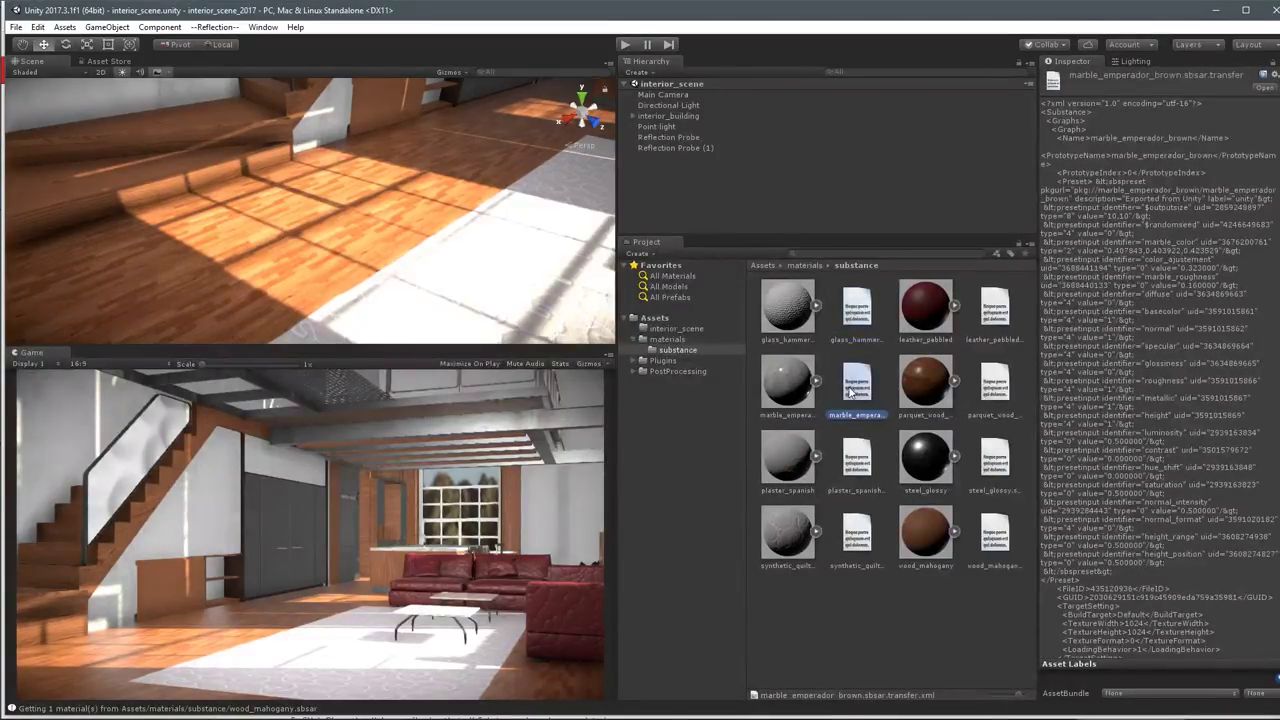
drag(613, 314, 541, 315)
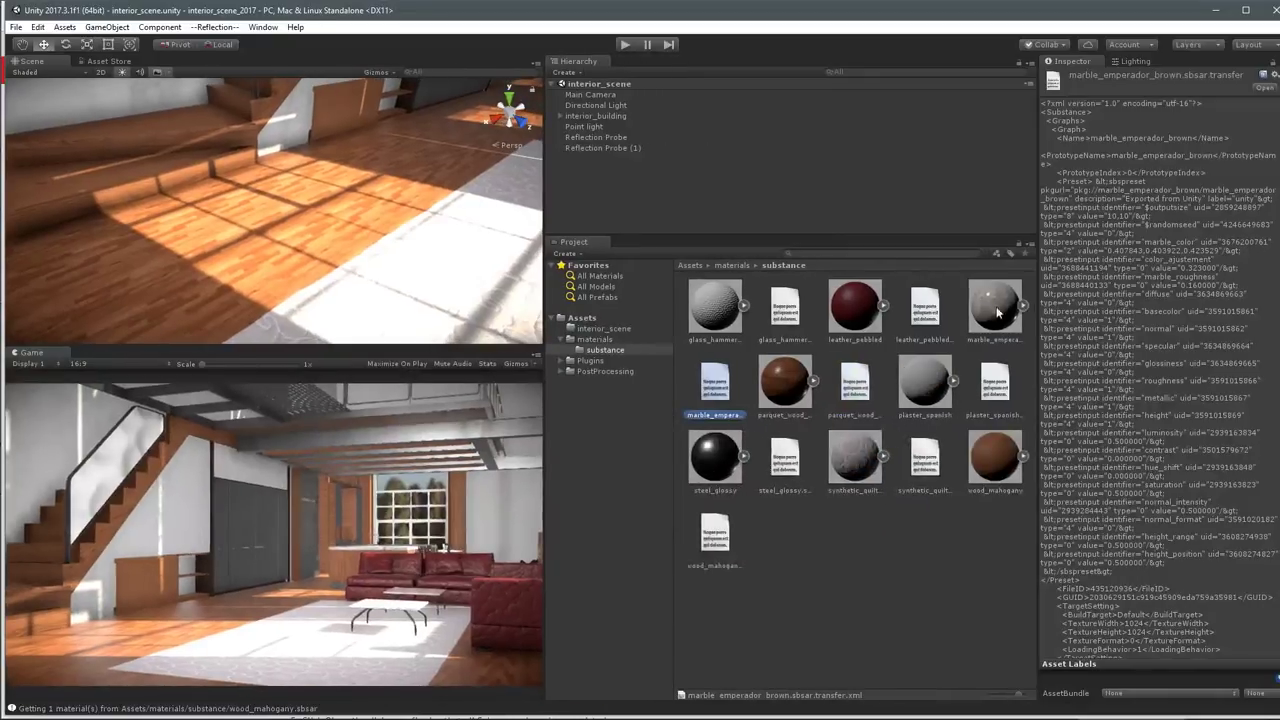
drag(1037, 327, 955, 322)
click(914, 312)
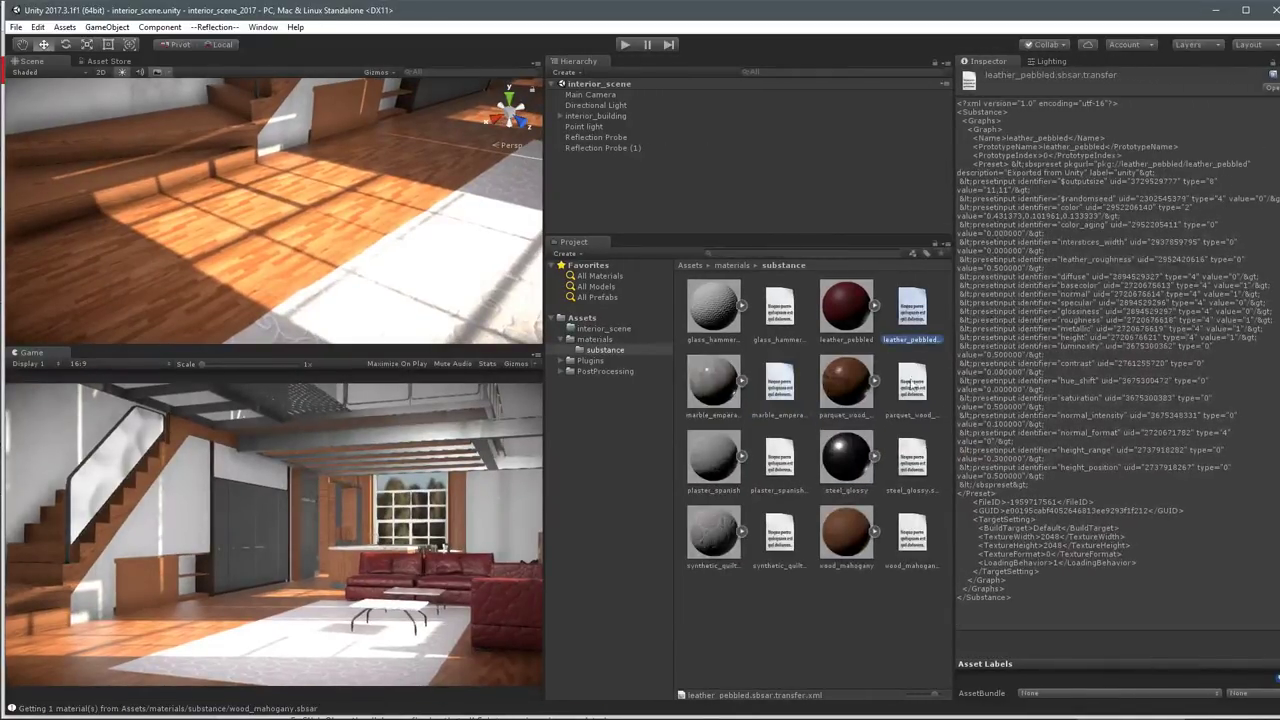
click(912, 386)
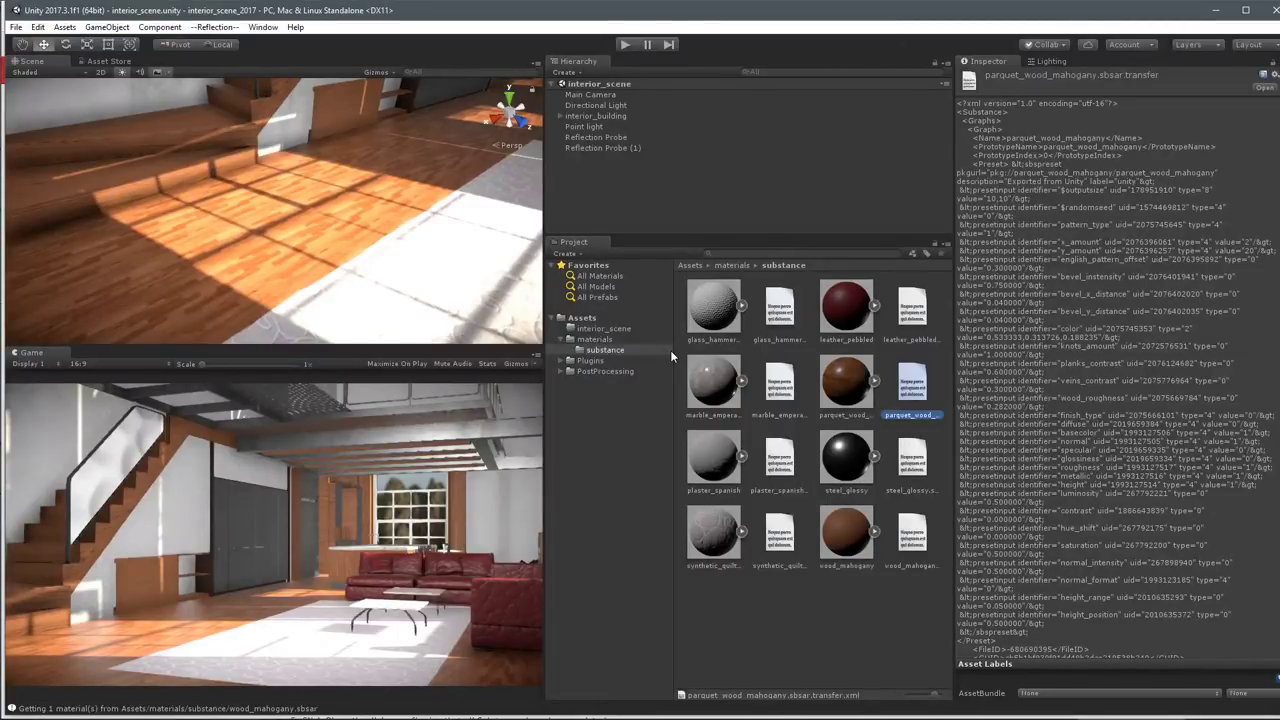
click(910, 460)
click(911, 543)
click(781, 540)
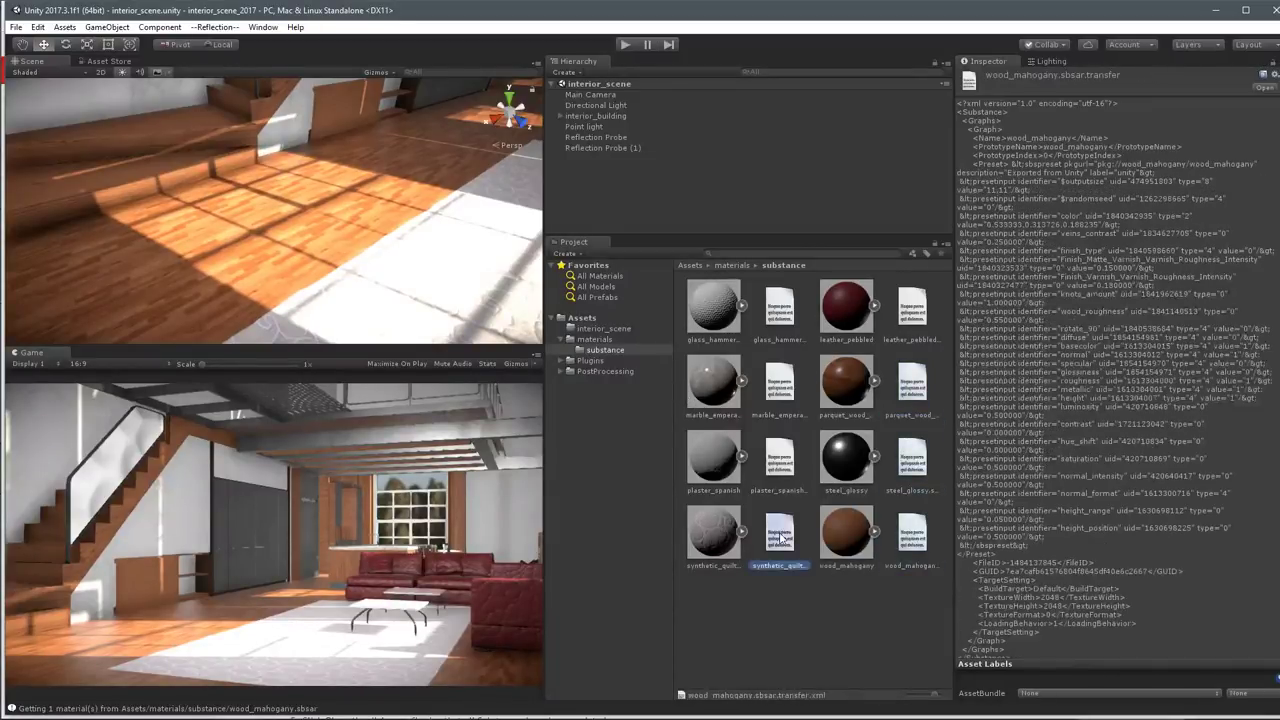
click(786, 462)
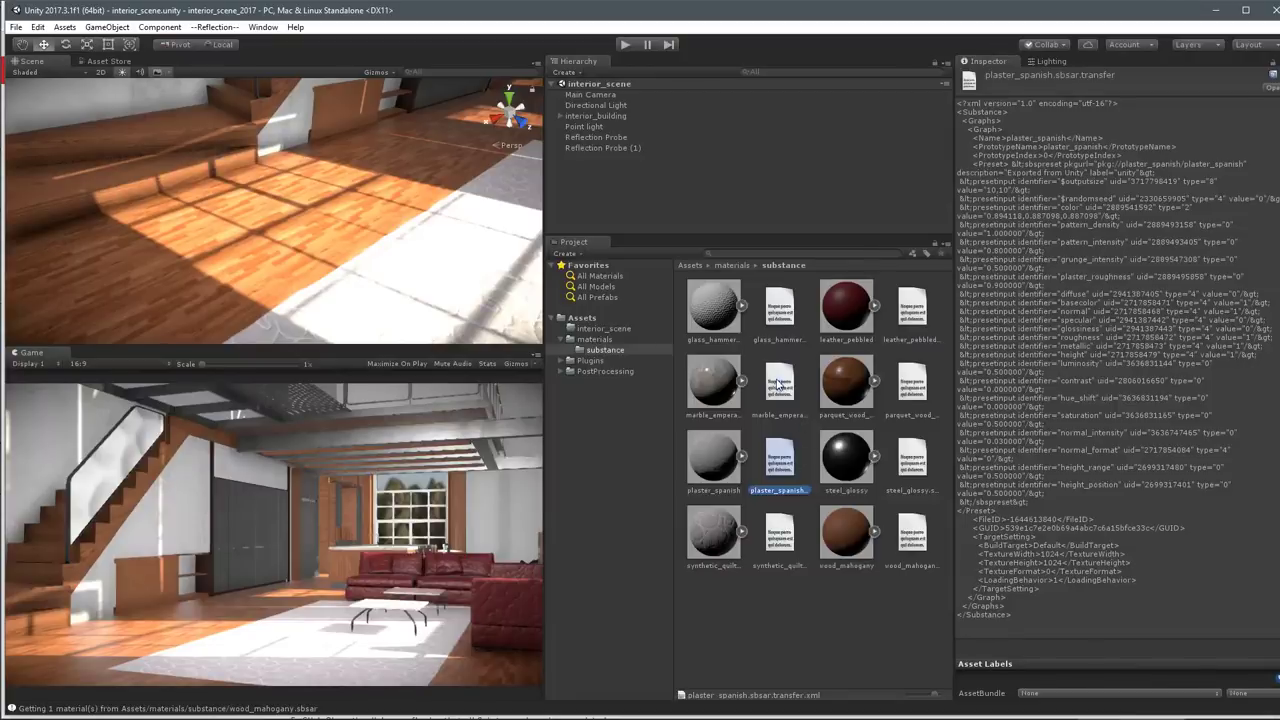
click(772, 527)
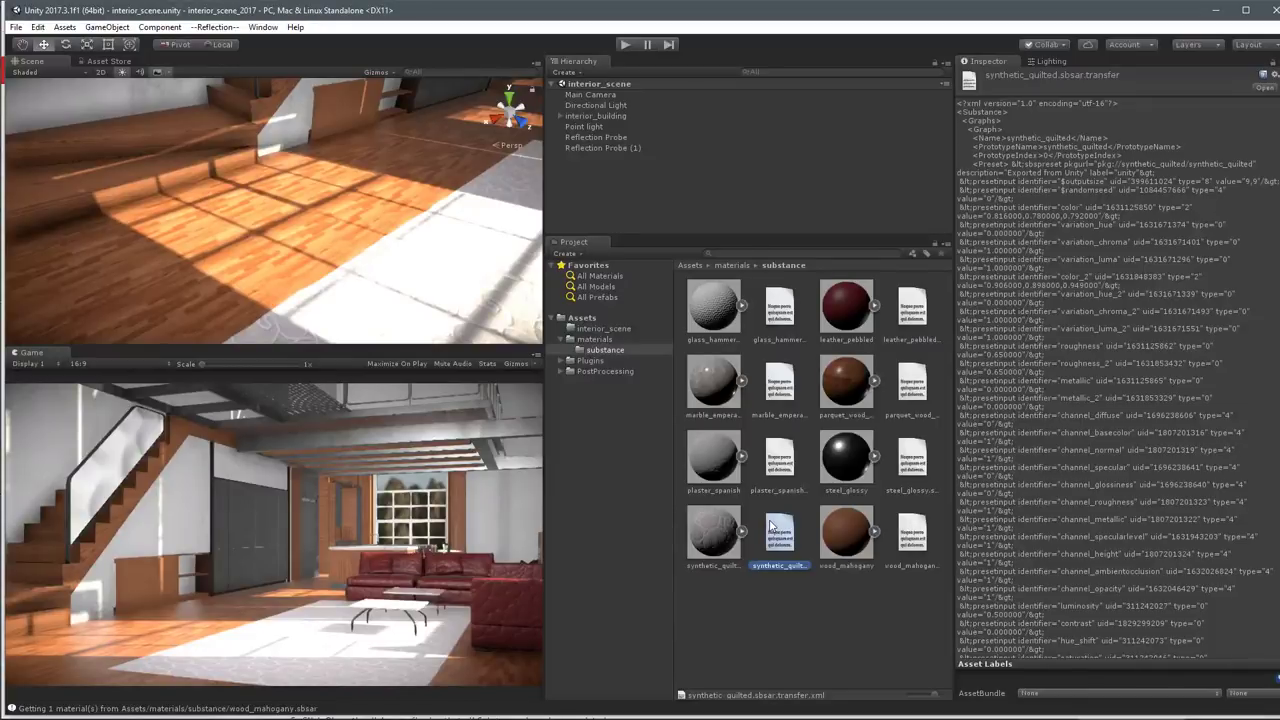
click(797, 195)
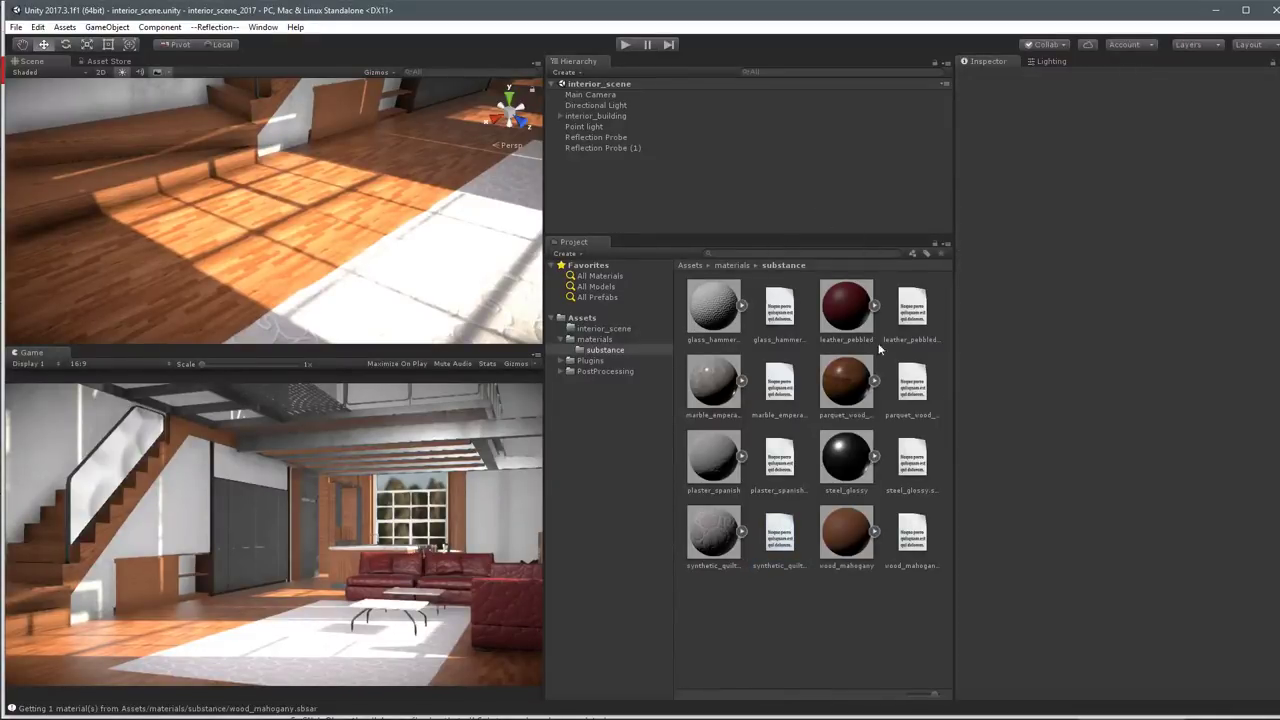
Examine the project's Plugins folder and the Substance folder inside it.
click(588, 318)
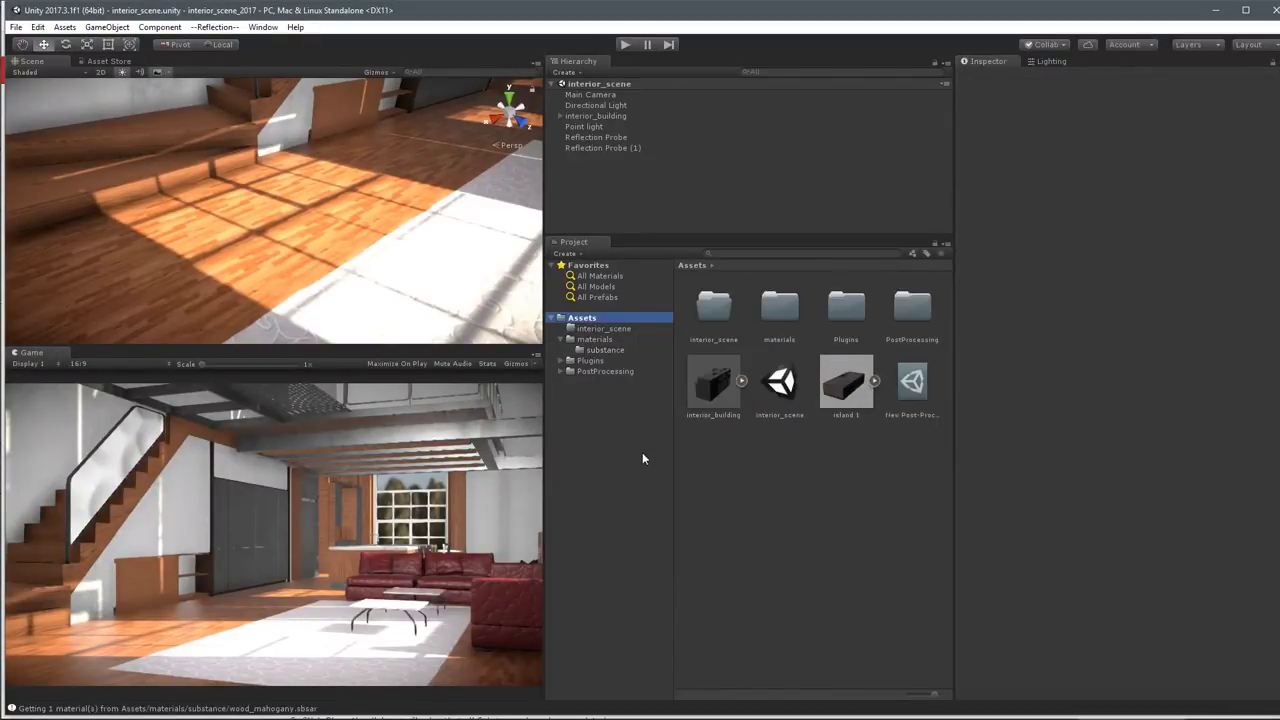
click(790, 531)
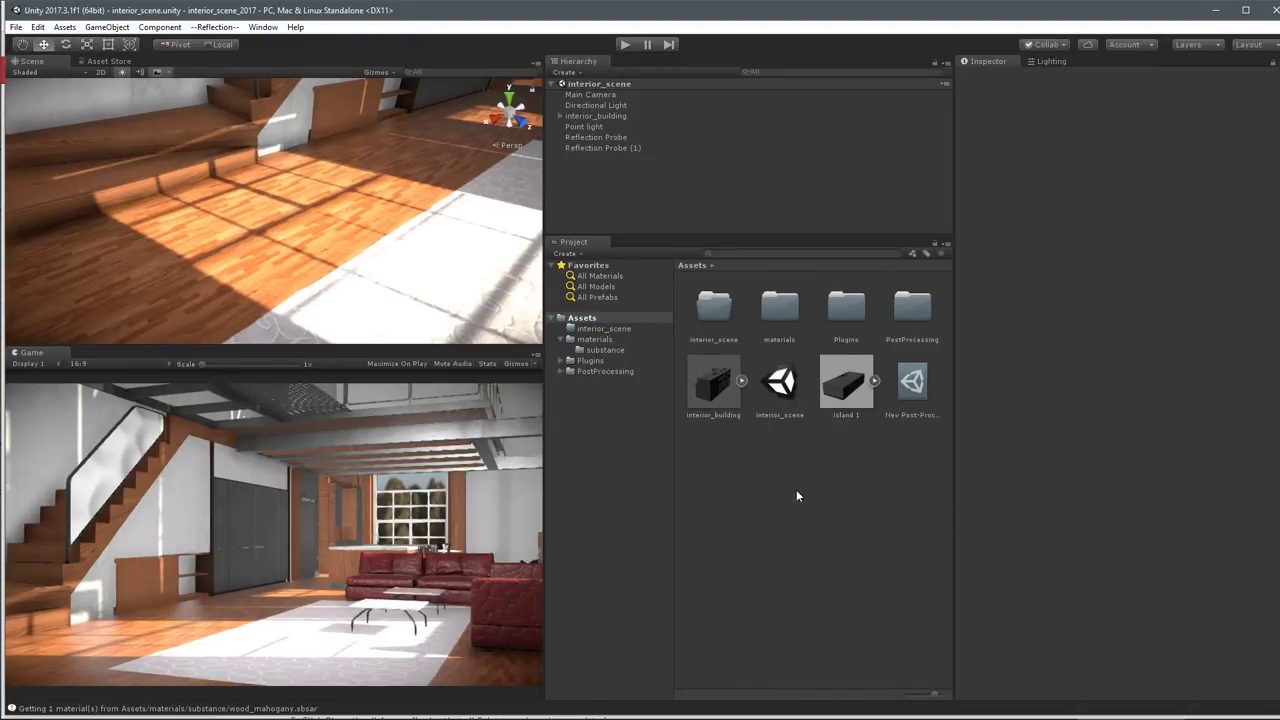
double_click(847, 307)
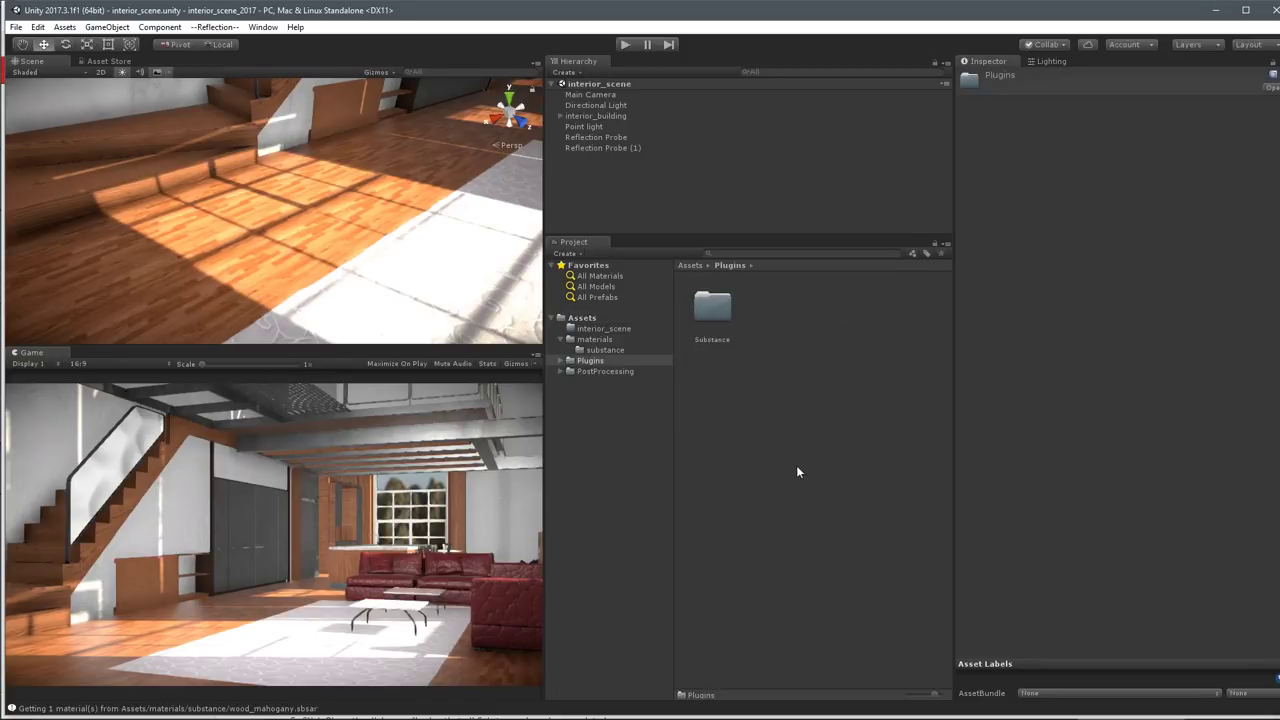
click(712, 307)
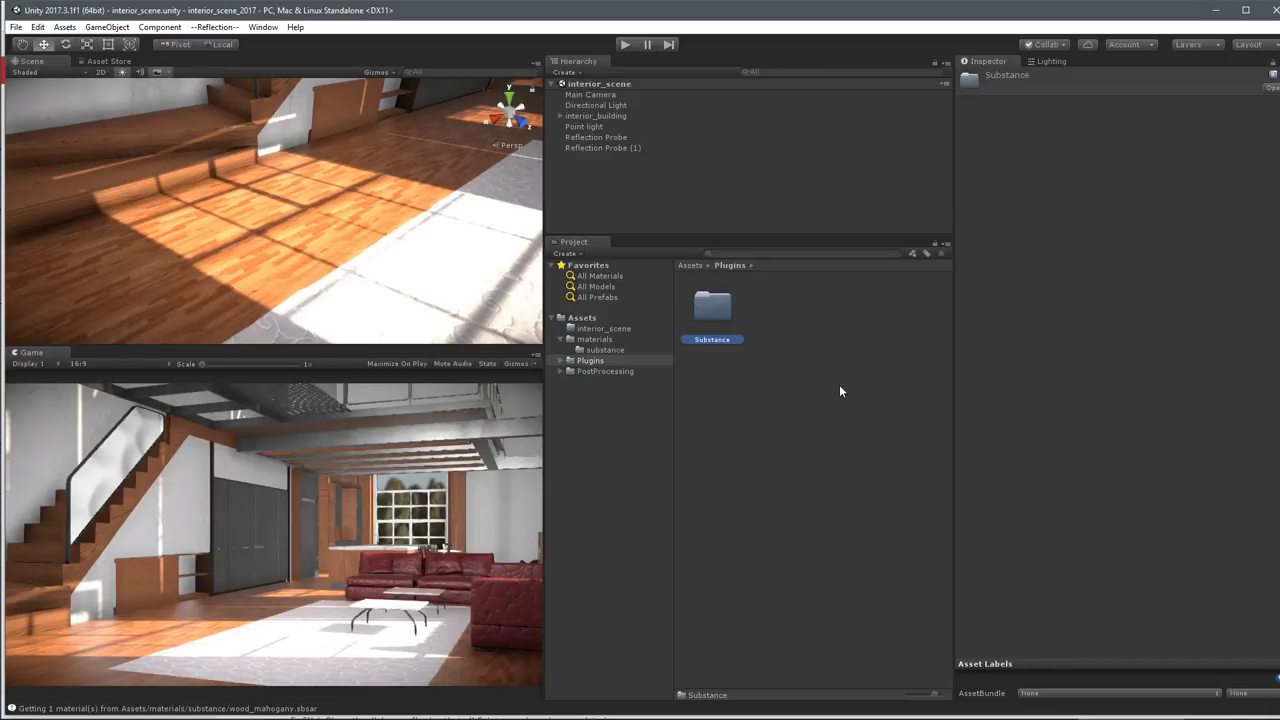
click(595, 340)
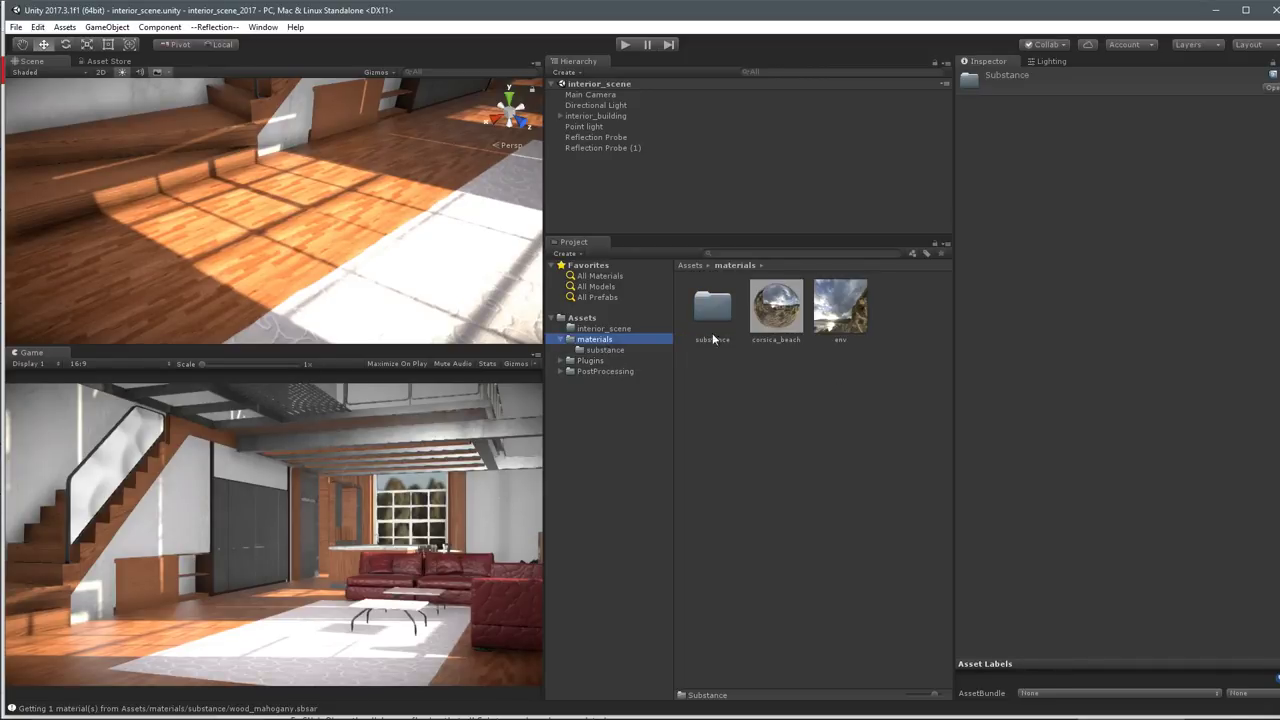
click(582, 317)
click(843, 310)
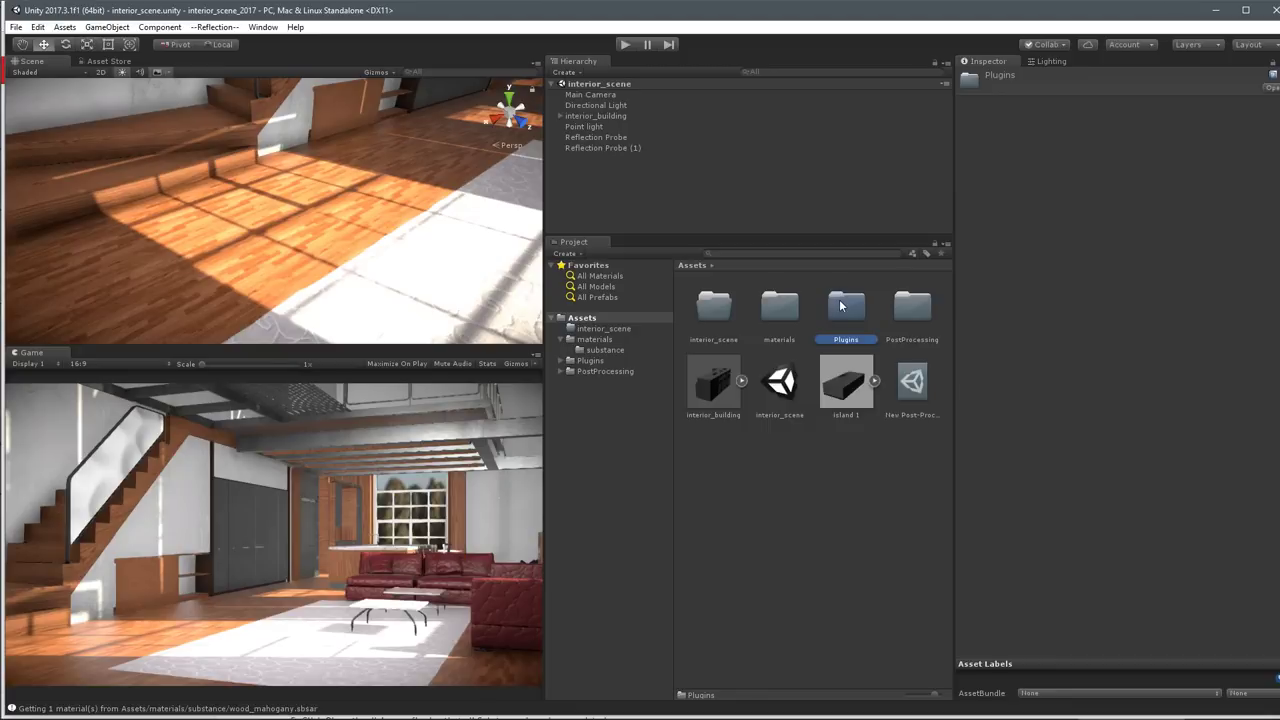
double_click(843, 305)
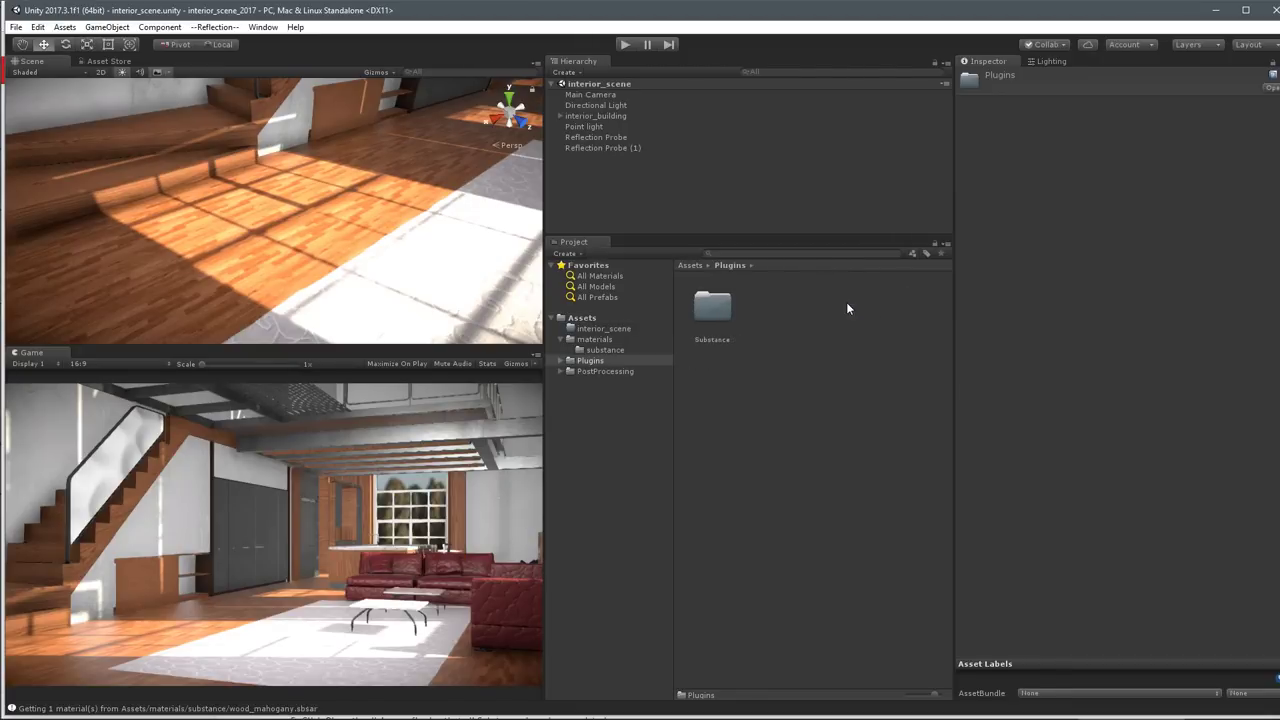
click(712, 302)
Delete the Plugins folder from the project's Assets.
click(582, 318)
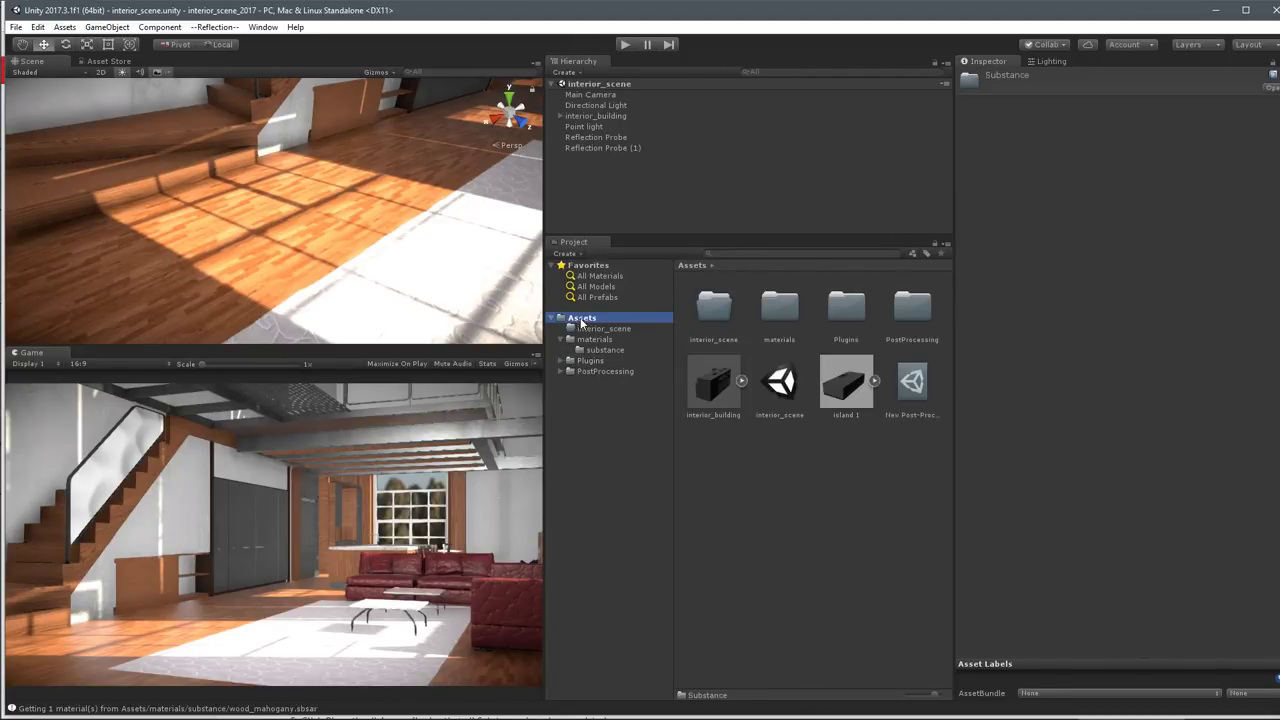
click(850, 310)
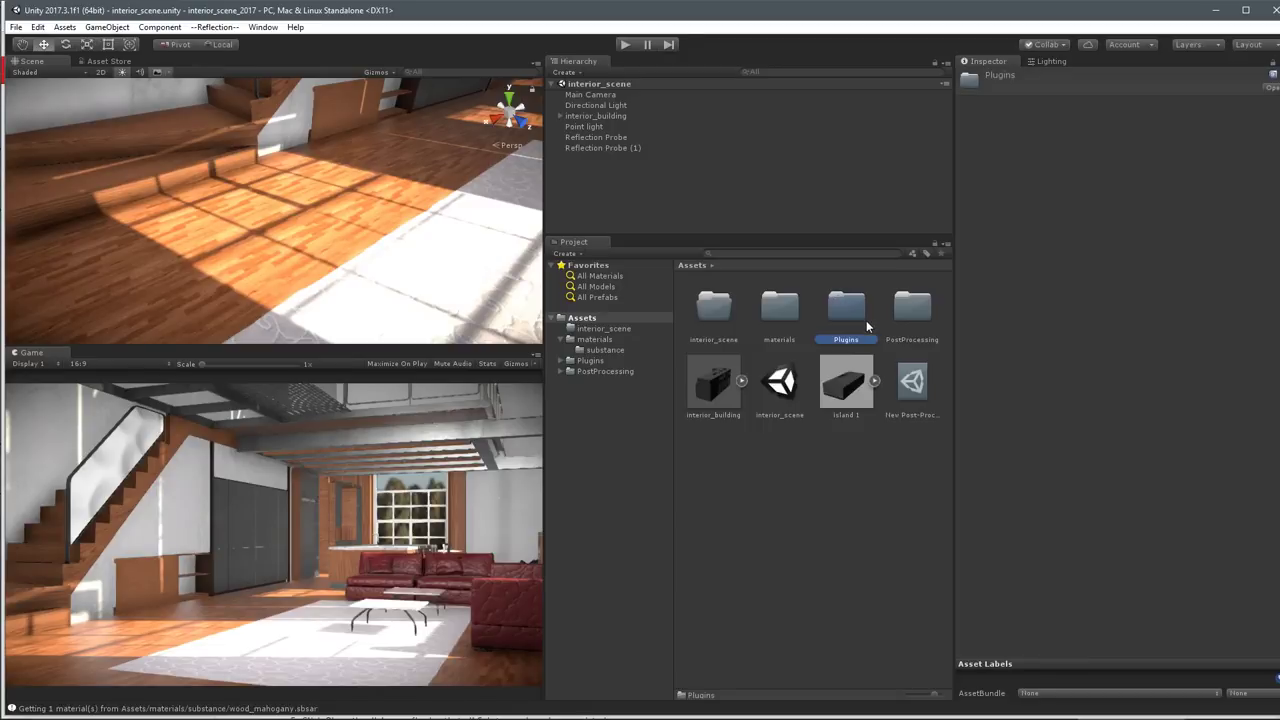
key(Delete)
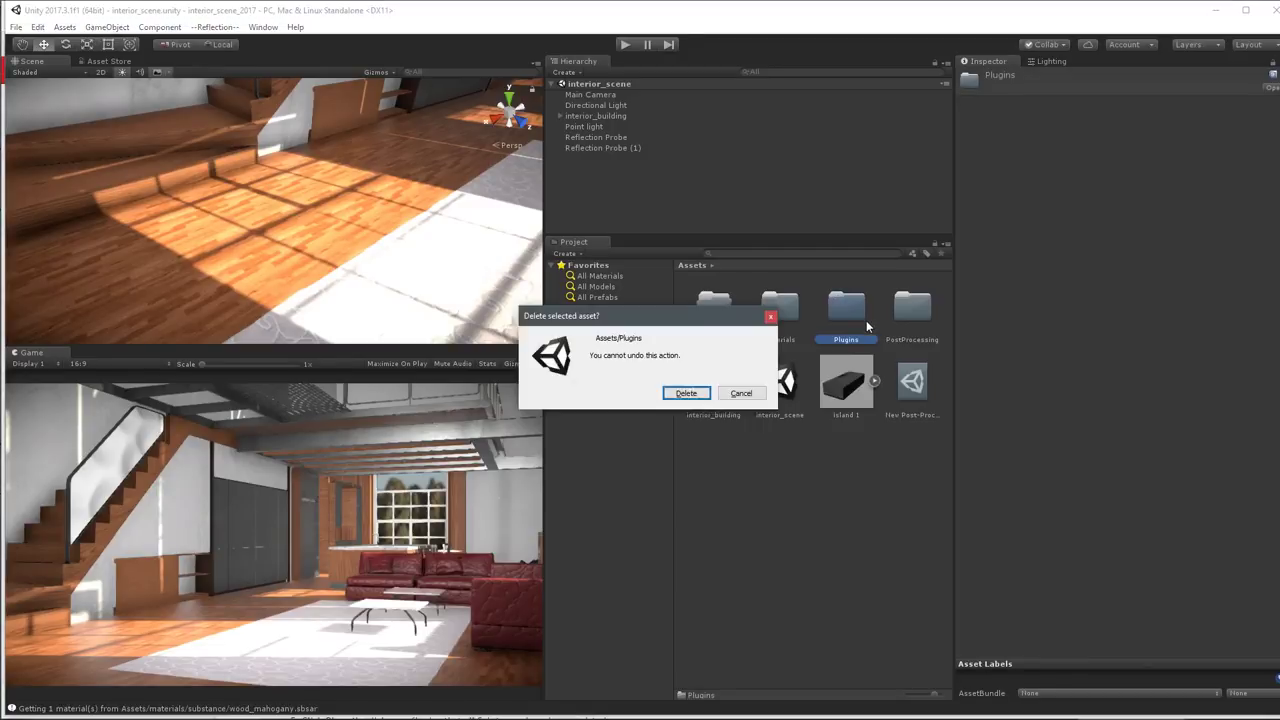
click(686, 393)
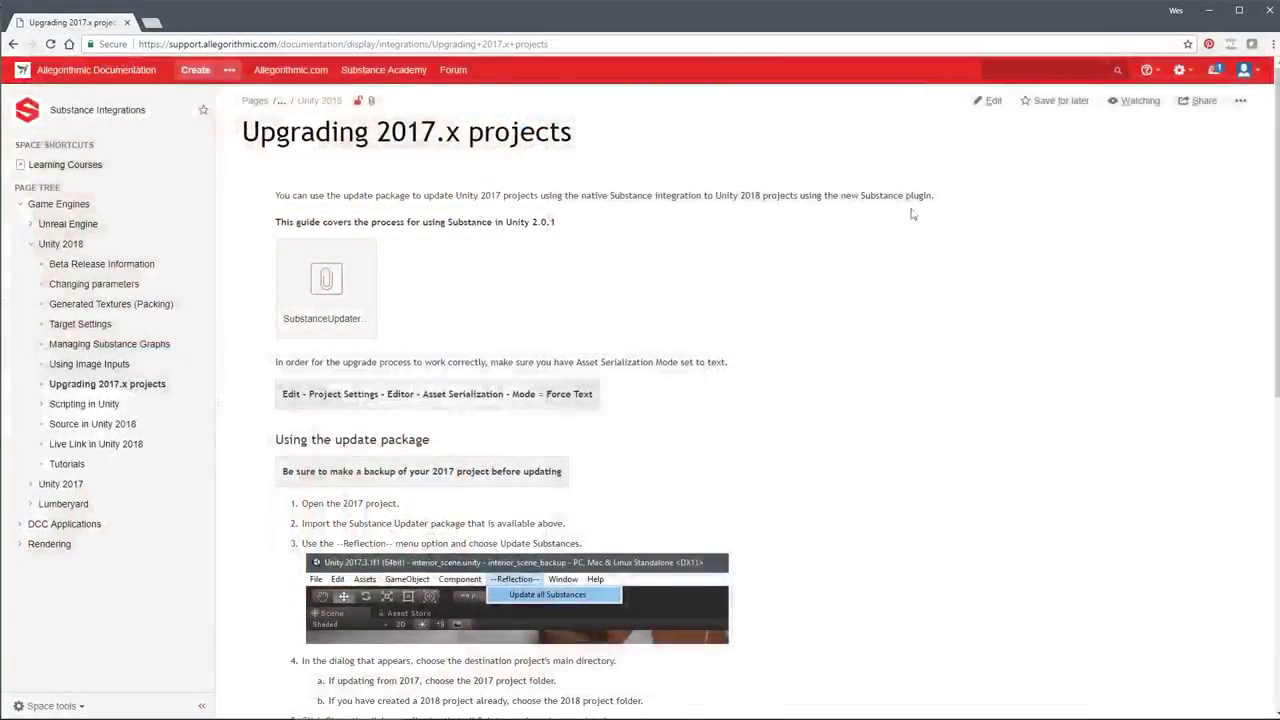
Launch Unity Hub and choose the interior_scene_2017 folder in Desktop > Demo as the project to open.
mouse_move(460, 712)
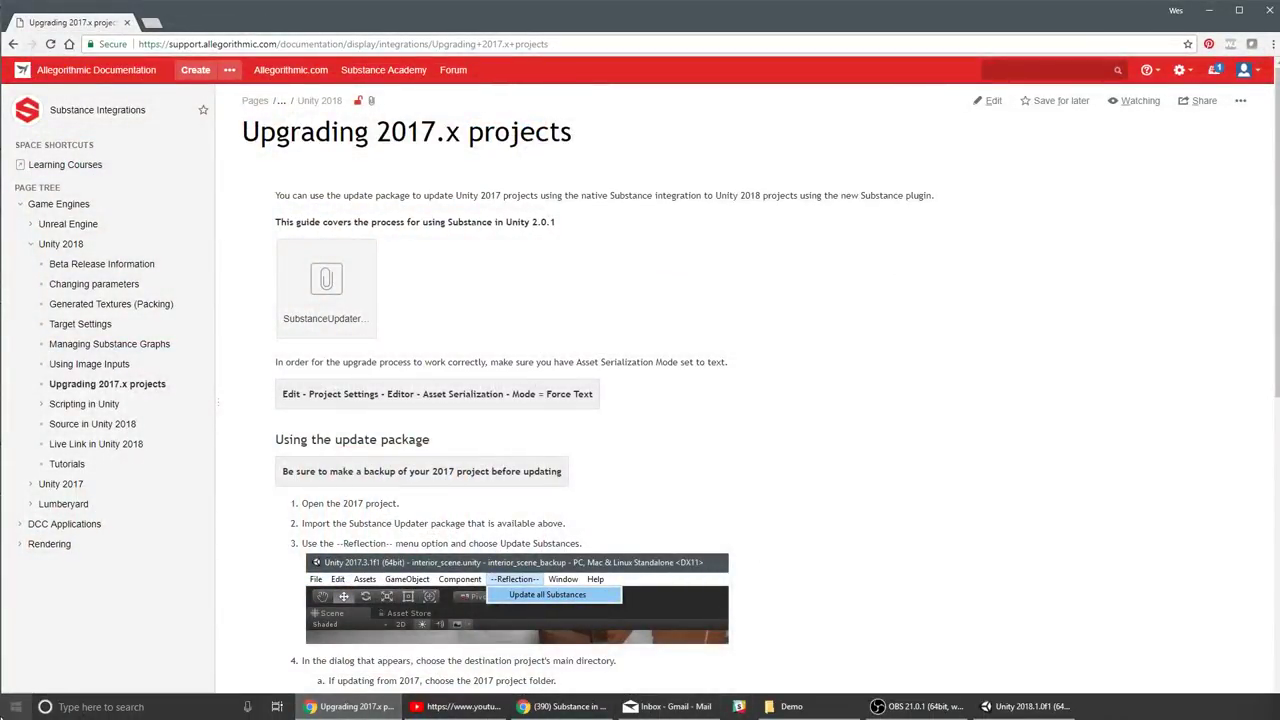
click(15, 707)
click(750, 576)
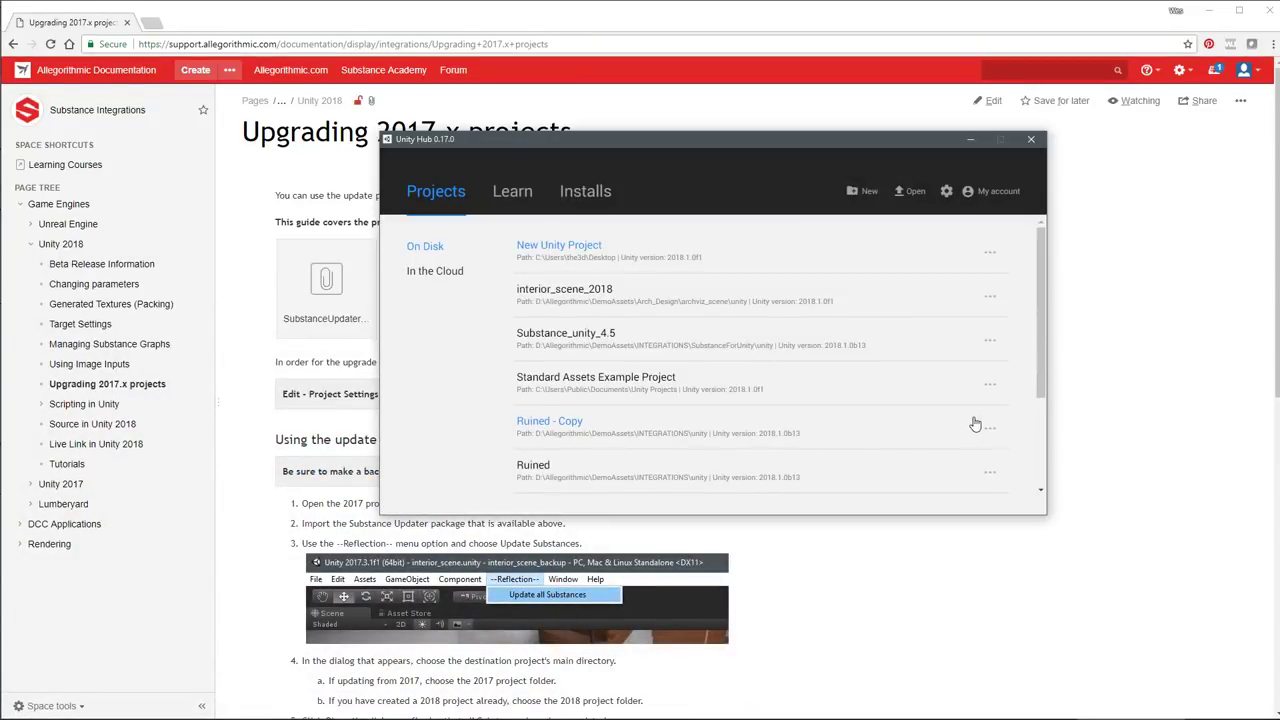
drag(600, 139, 816, 136)
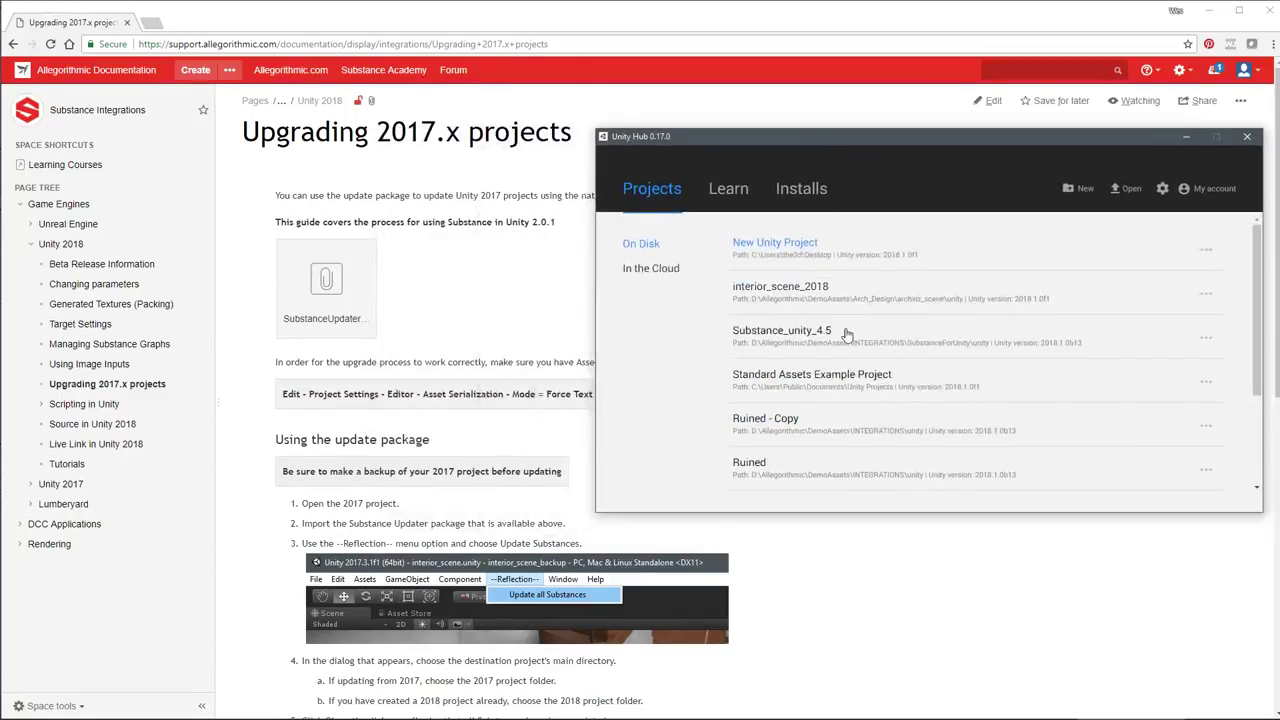
click(1125, 189)
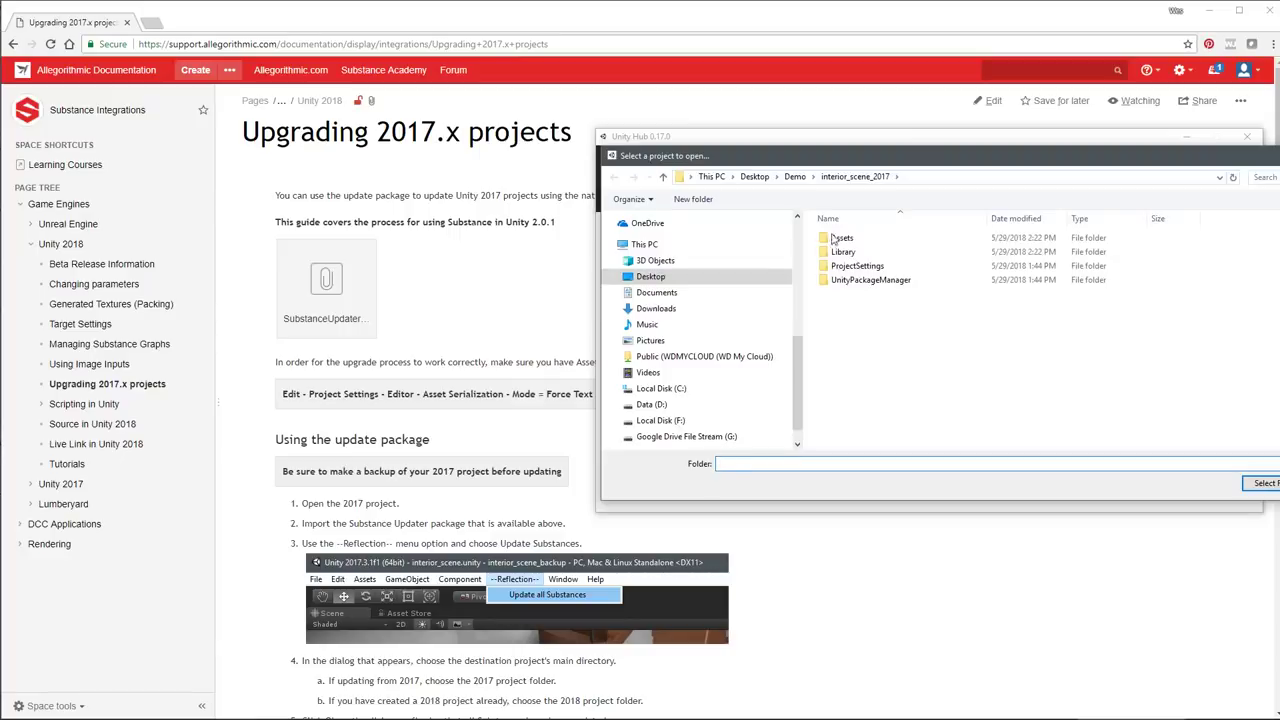
click(1262, 483)
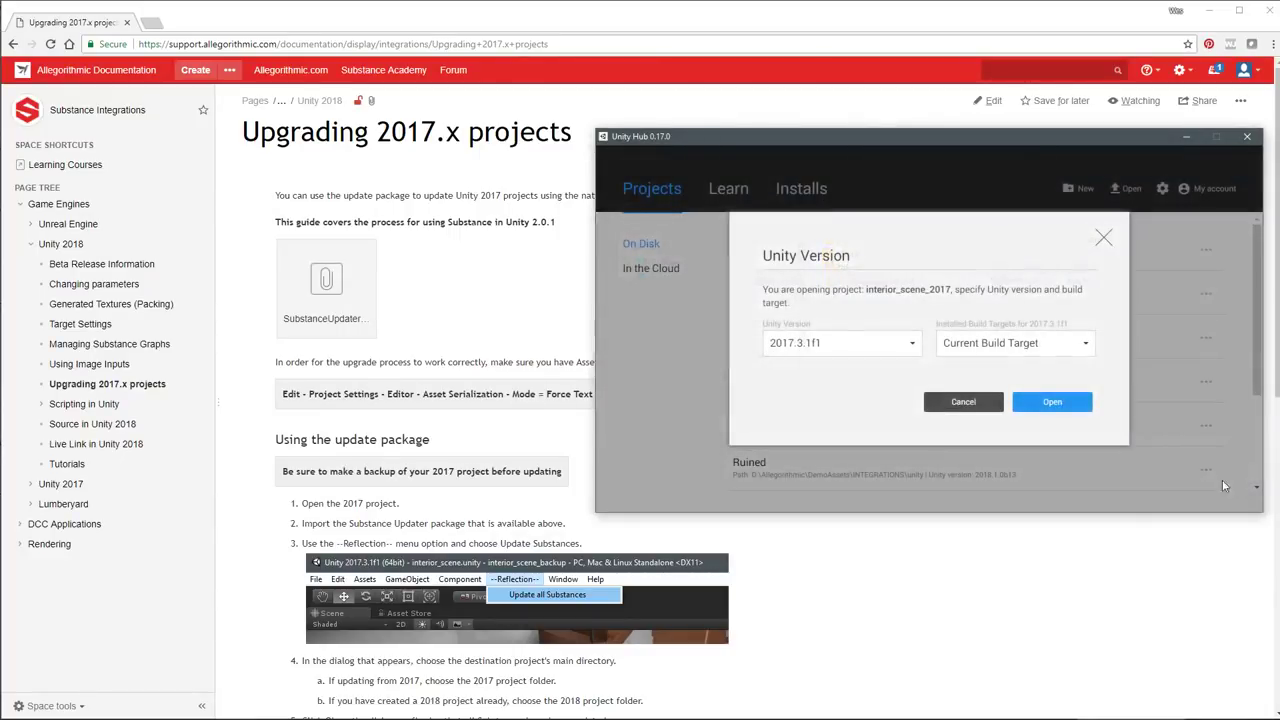
Open the project with Unity version 2018.1.0f1, accepting the non-matching editor and package manifest relocation notices.
click(845, 349)
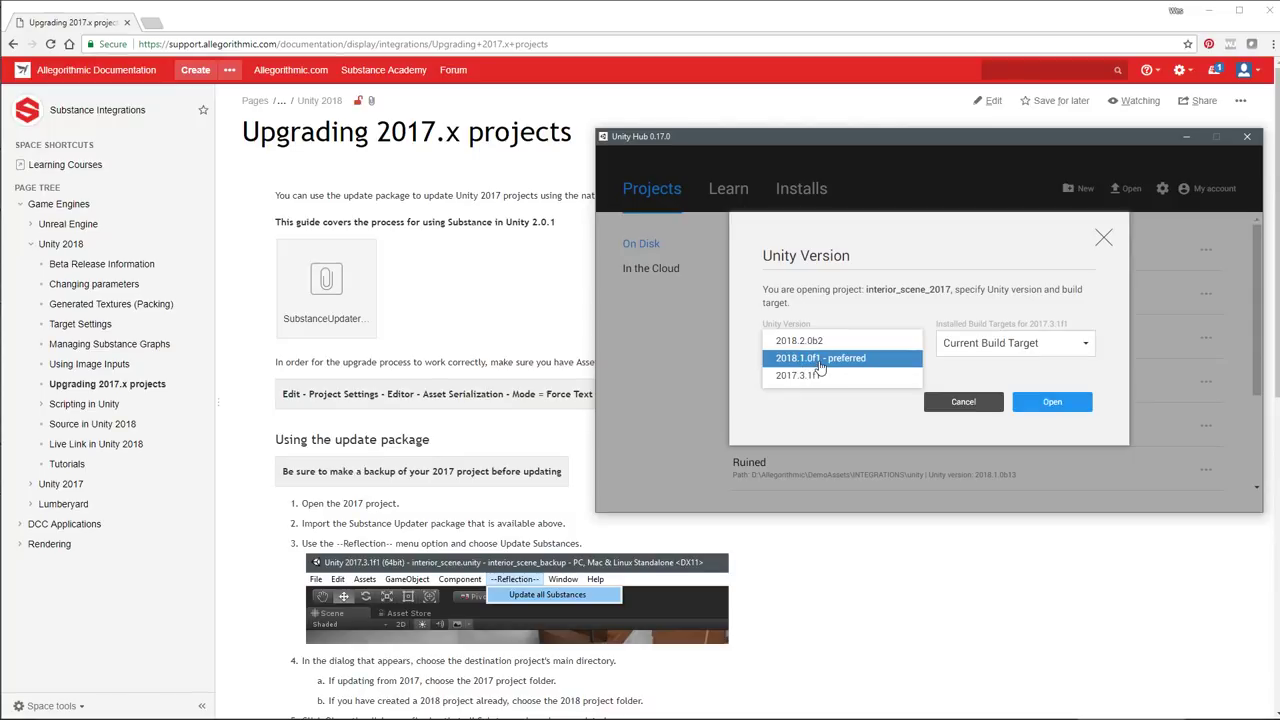
click(820, 358)
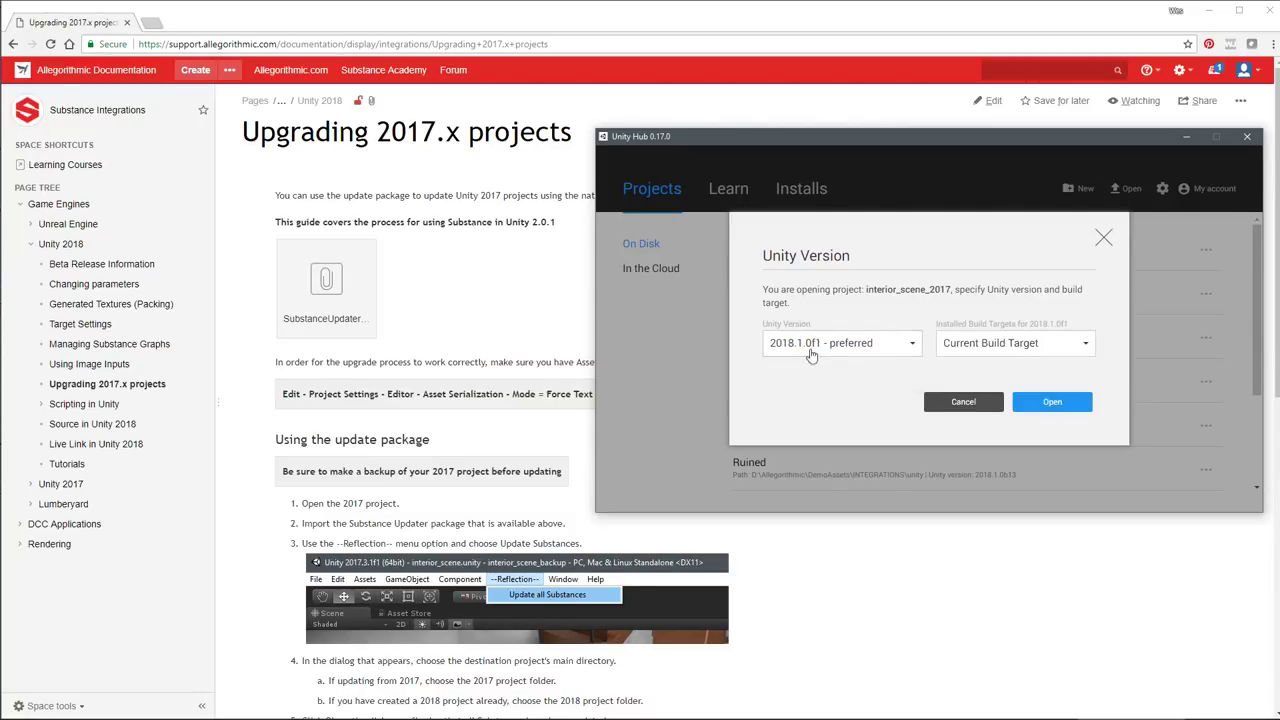
click(1058, 404)
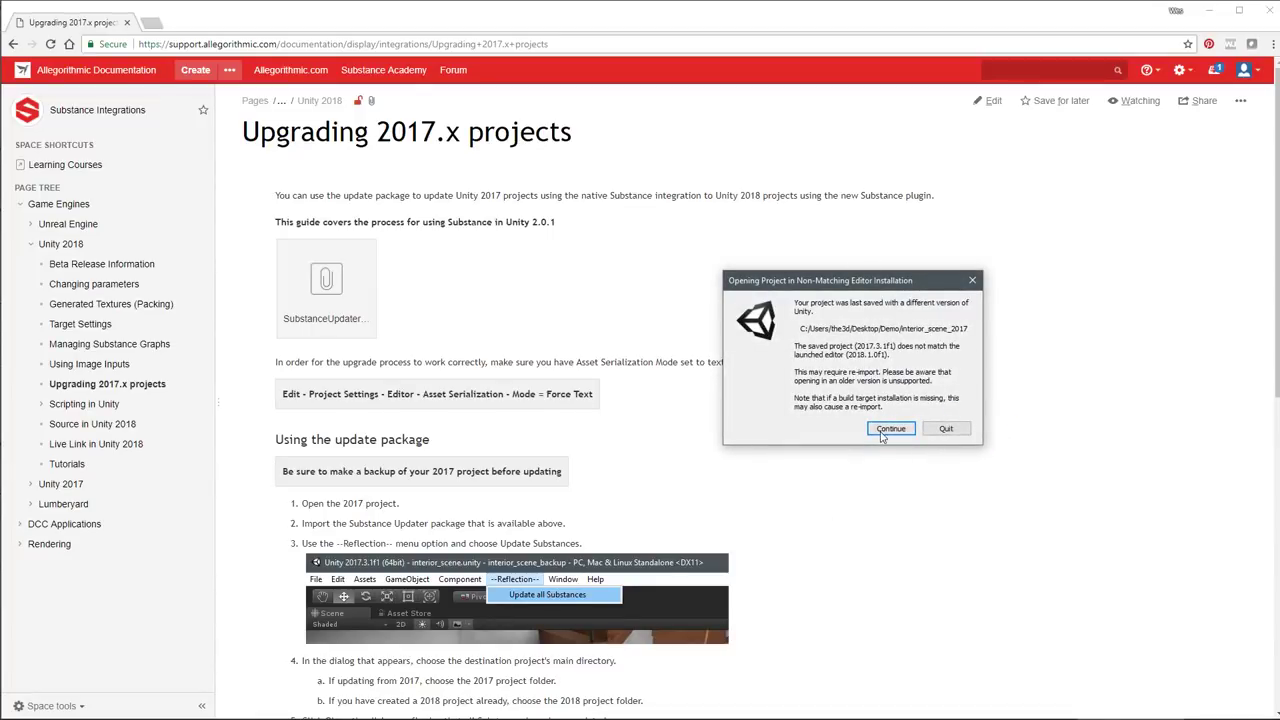
click(889, 429)
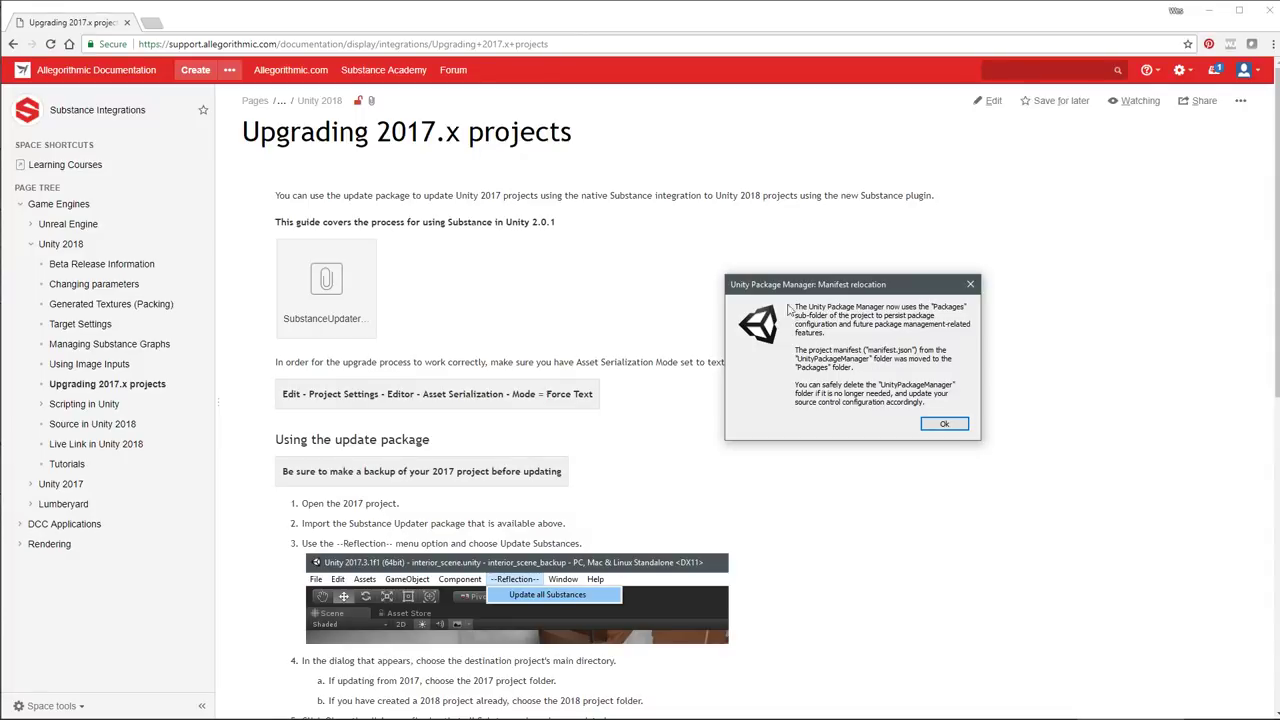
click(944, 425)
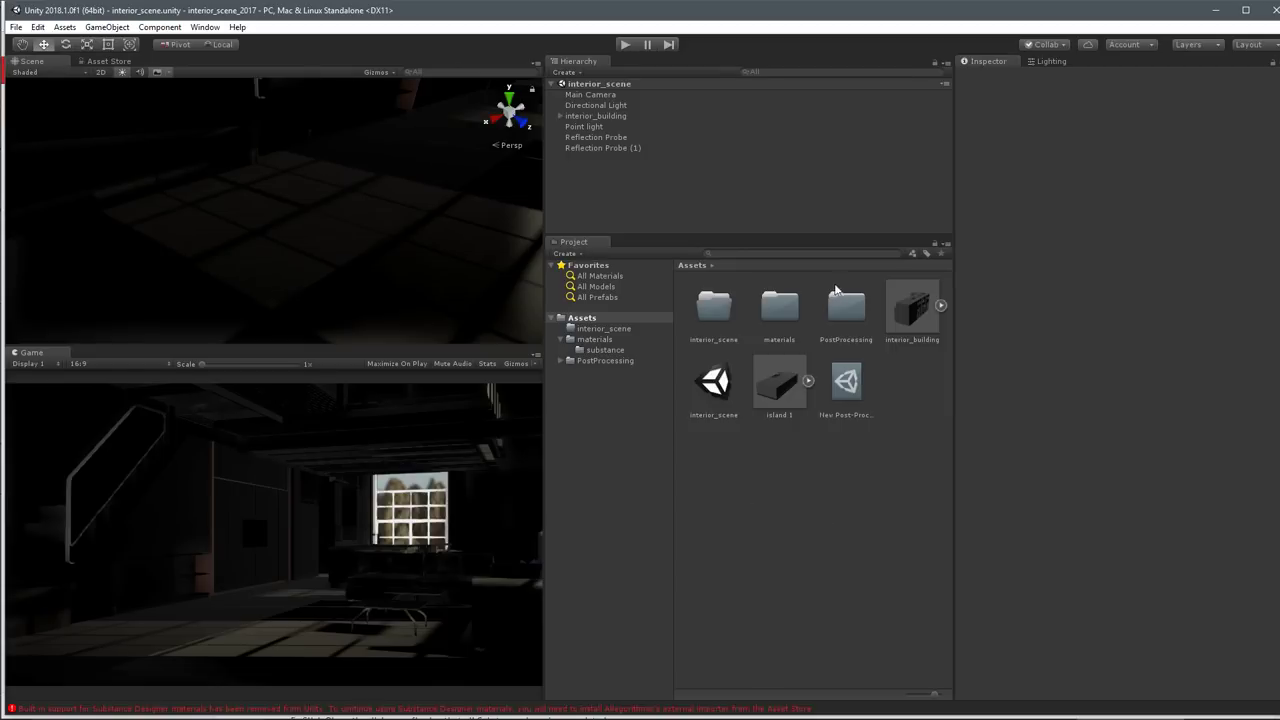
Check the materials/substance folder for the Substance materials and transfer files, and return to the Assets root.
double_click(780, 305)
double_click(716, 310)
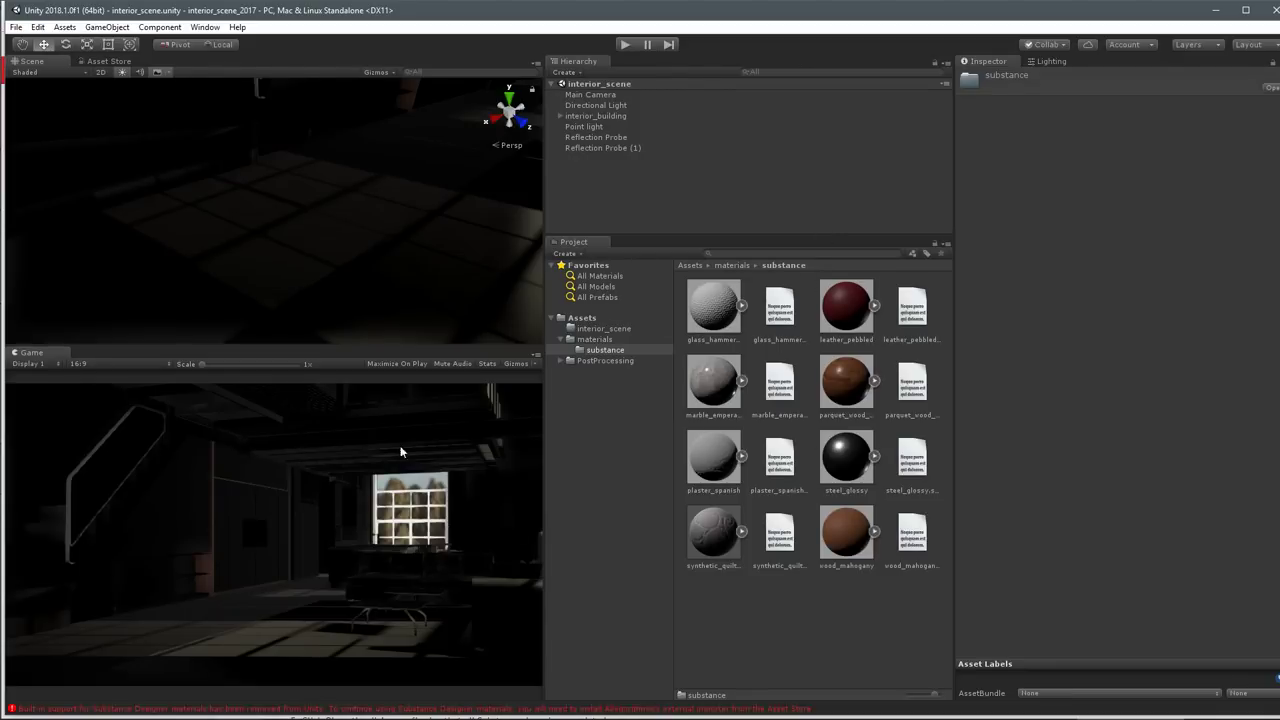
click(584, 318)
click(784, 518)
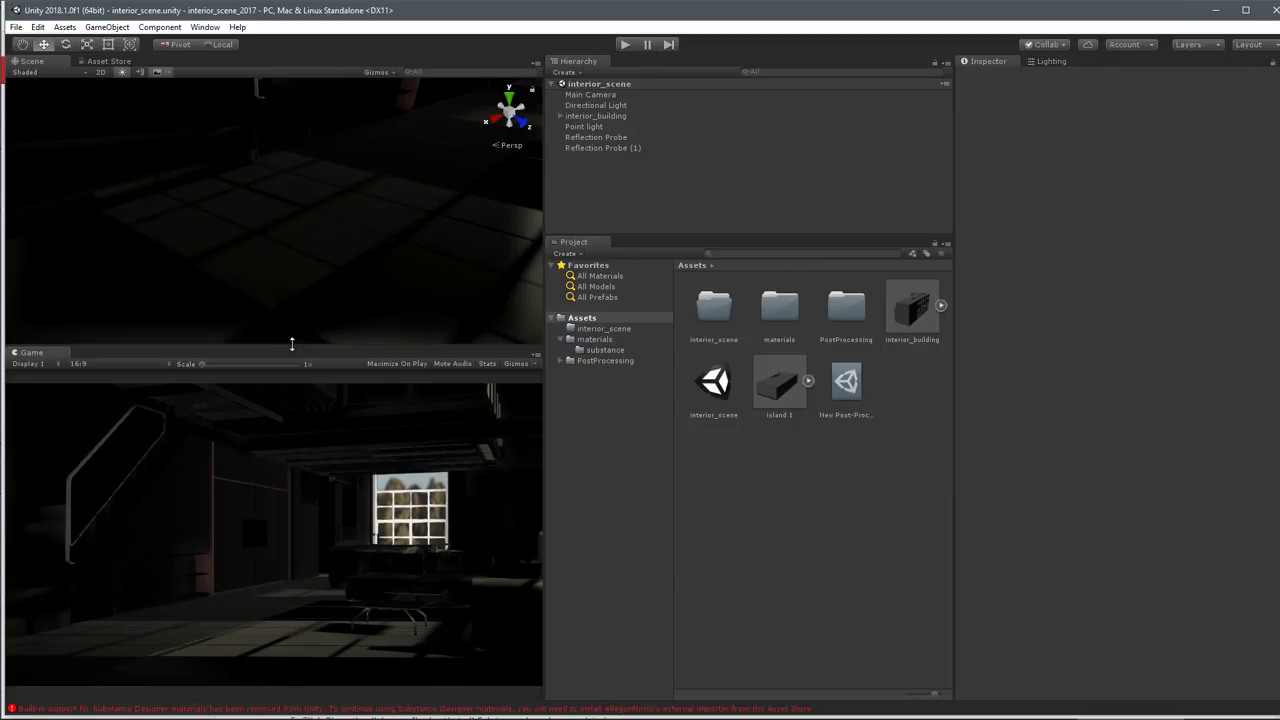
Open the Asset Store in the editor and enlarge its pane.
drag(293, 347, 266, 377)
click(118, 62)
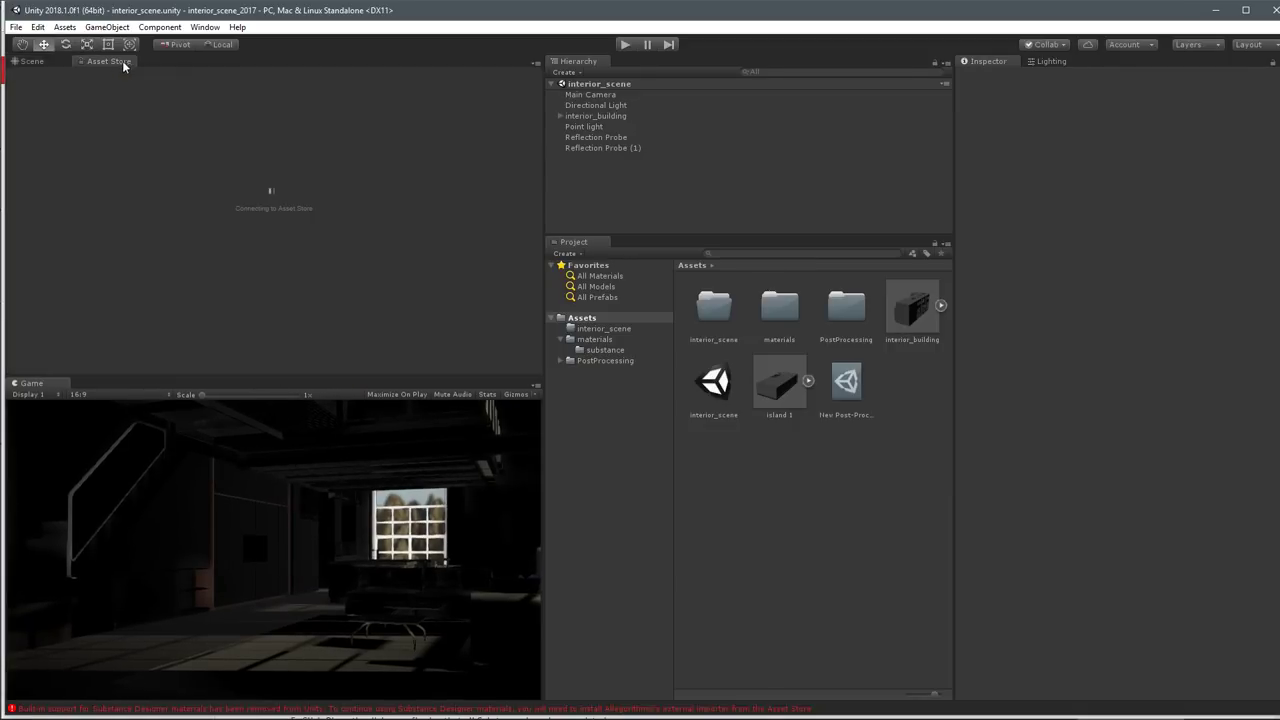
drag(541, 367, 630, 367)
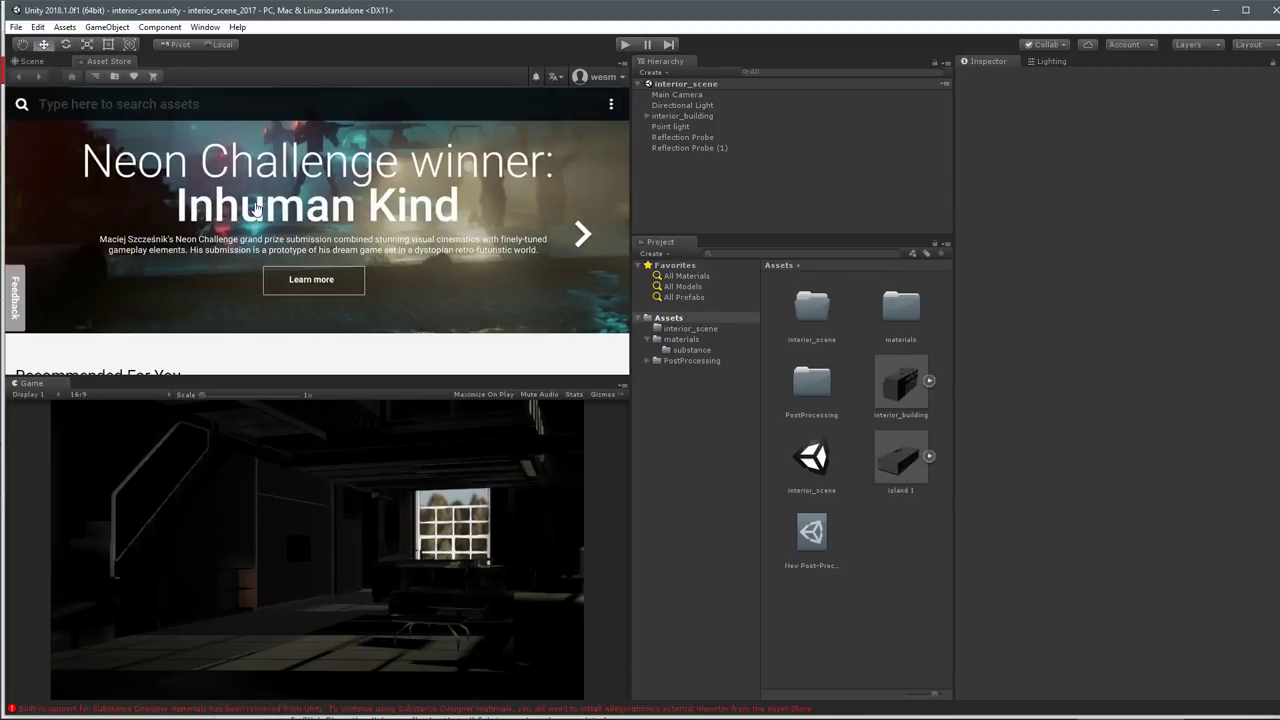
click(140, 103)
text(sub)
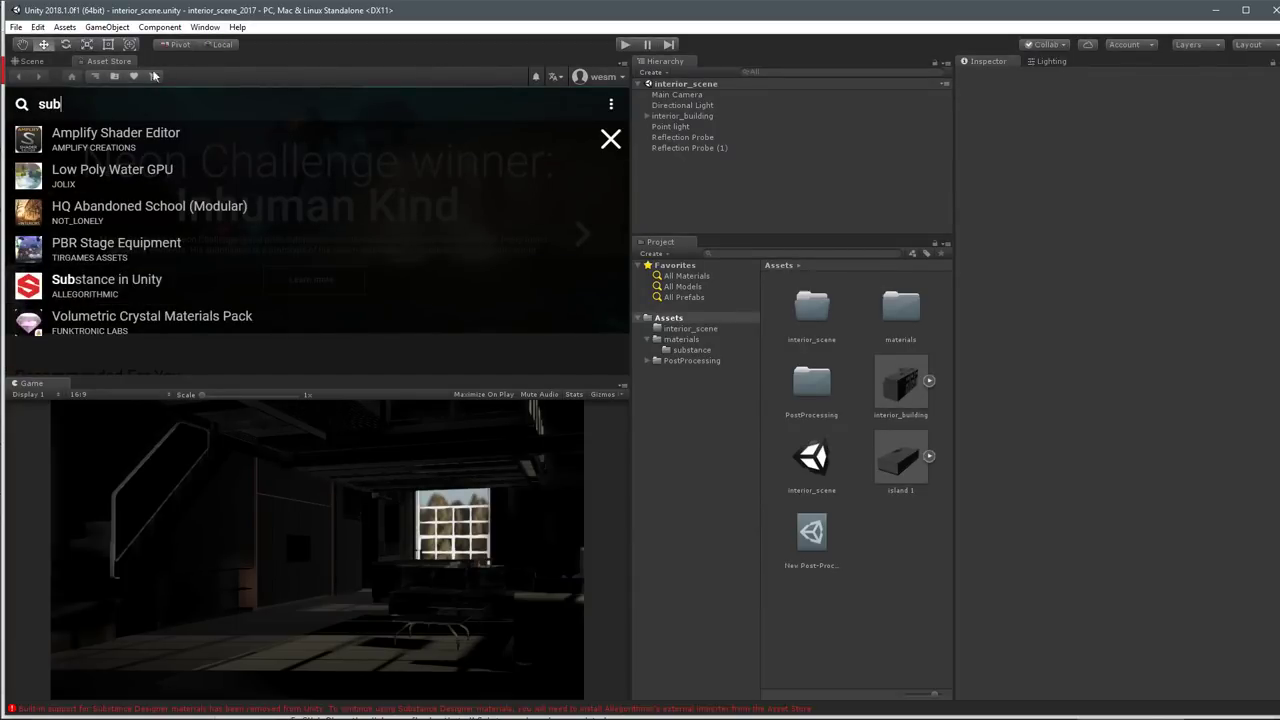
click(240, 73)
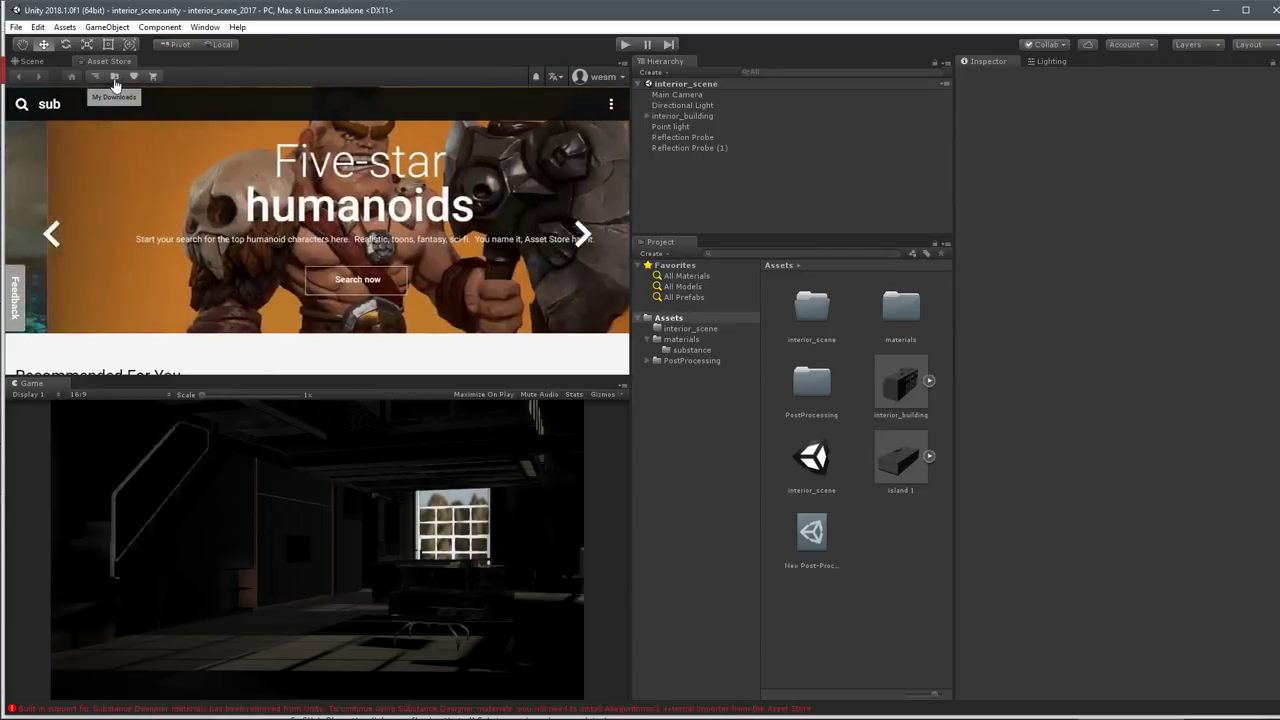
Import the complete Substance in Unity package from My Downloads and open the imported Plugins folder.
click(115, 78)
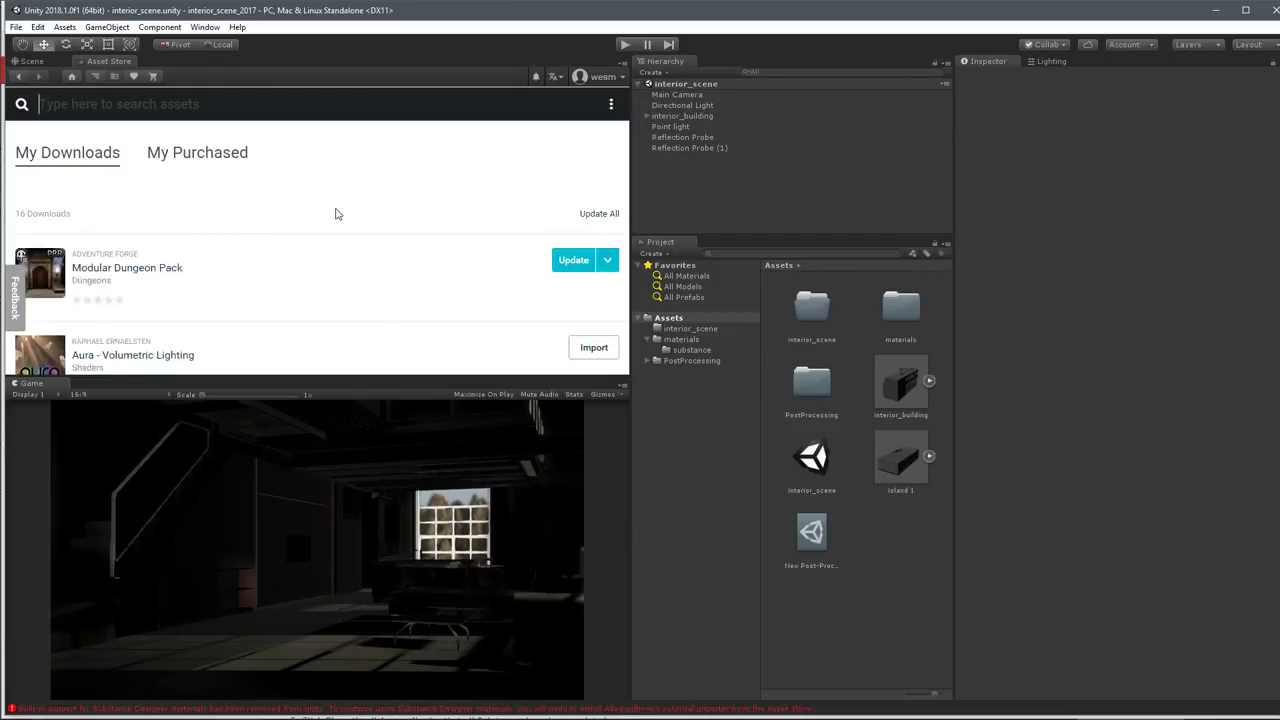
scroll(336, 214, down, 5)
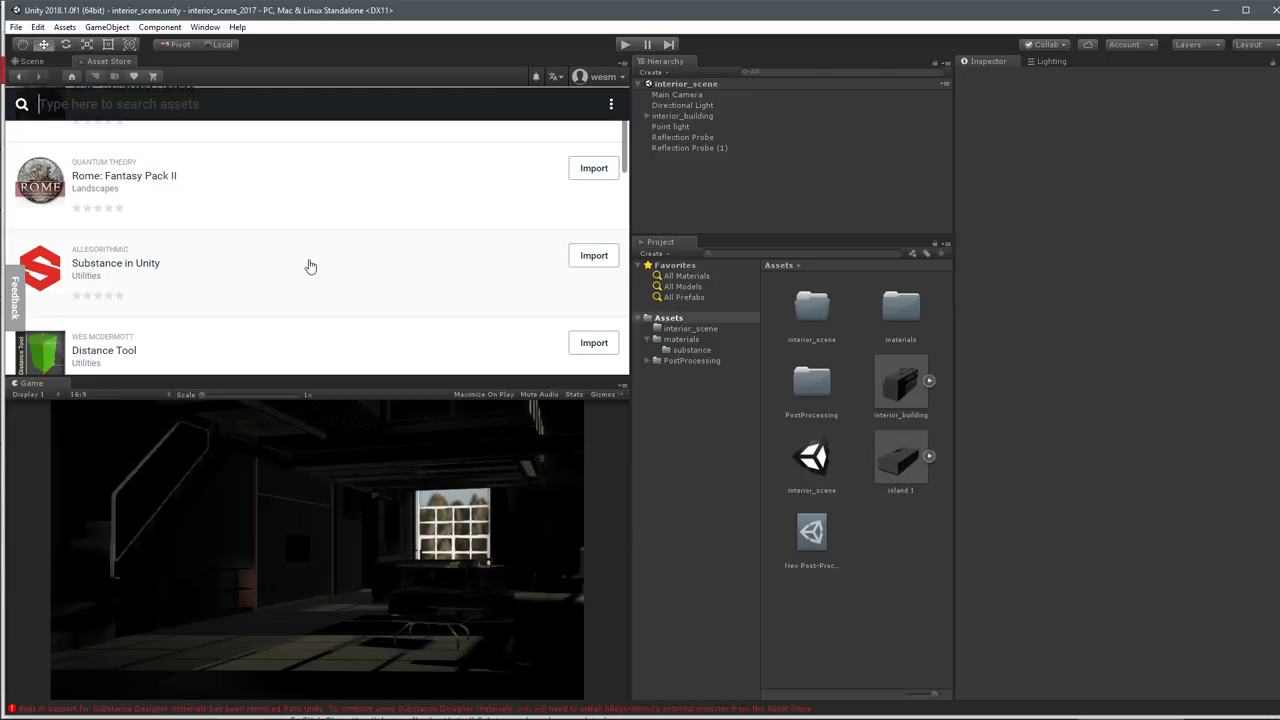
click(593, 258)
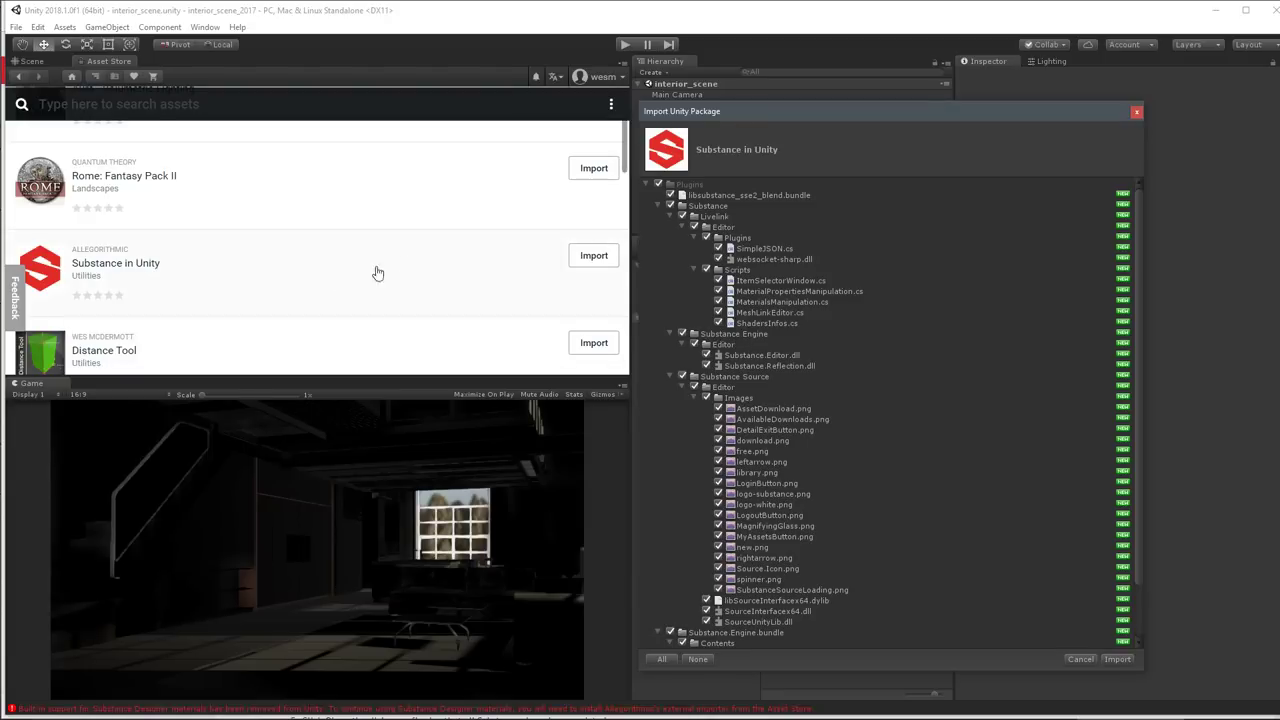
click(1117, 659)
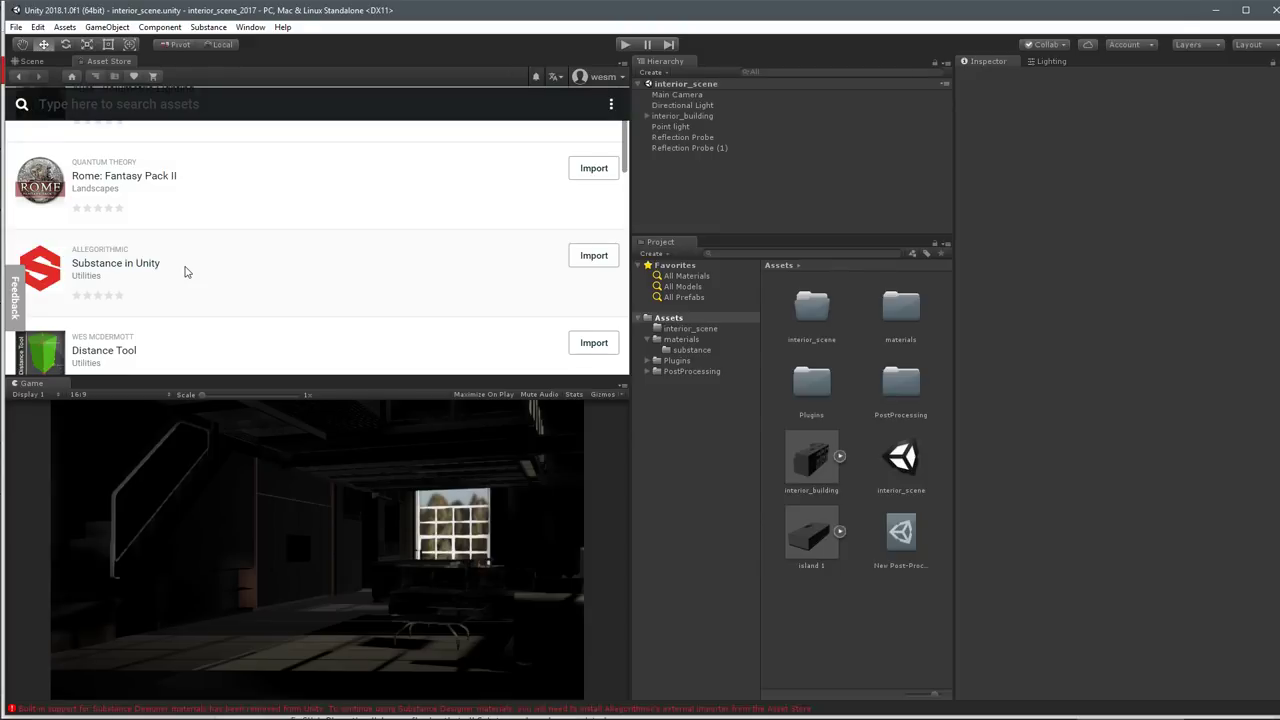
double_click(811, 386)
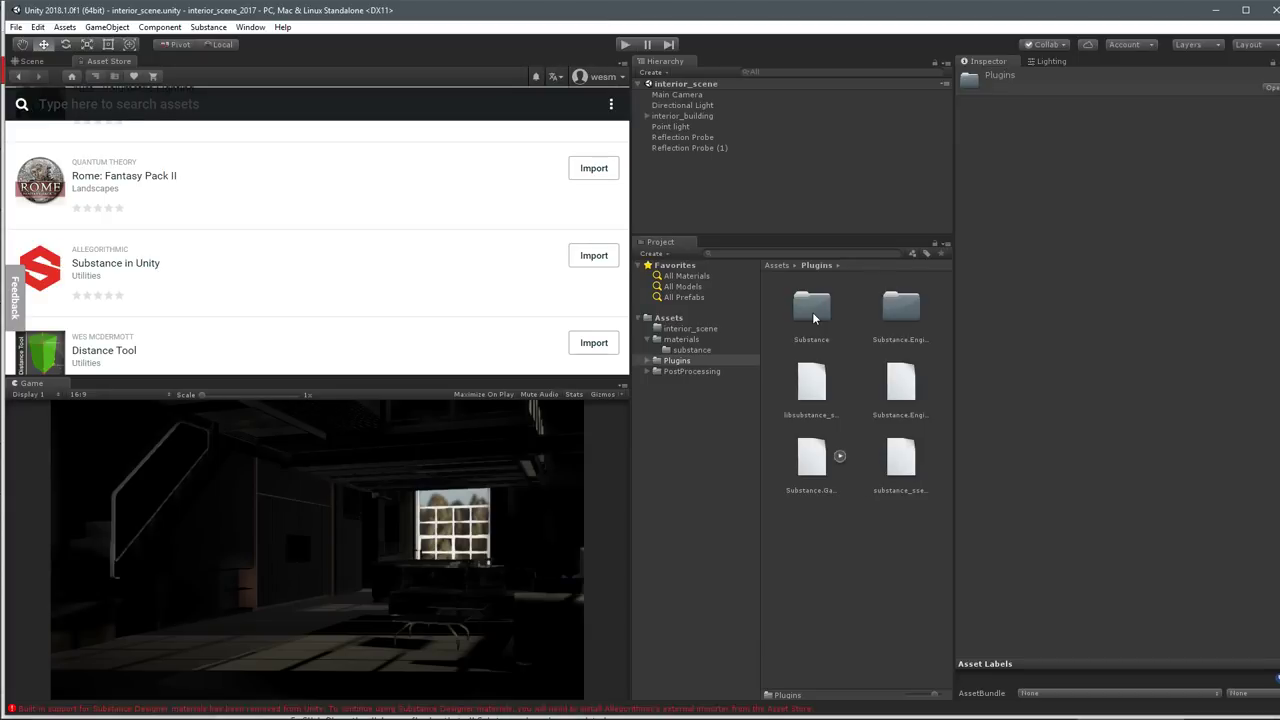
Return to the Scene view, open the materials/substance folder and enlarge the Project panel to fit all its assets.
click(38, 62)
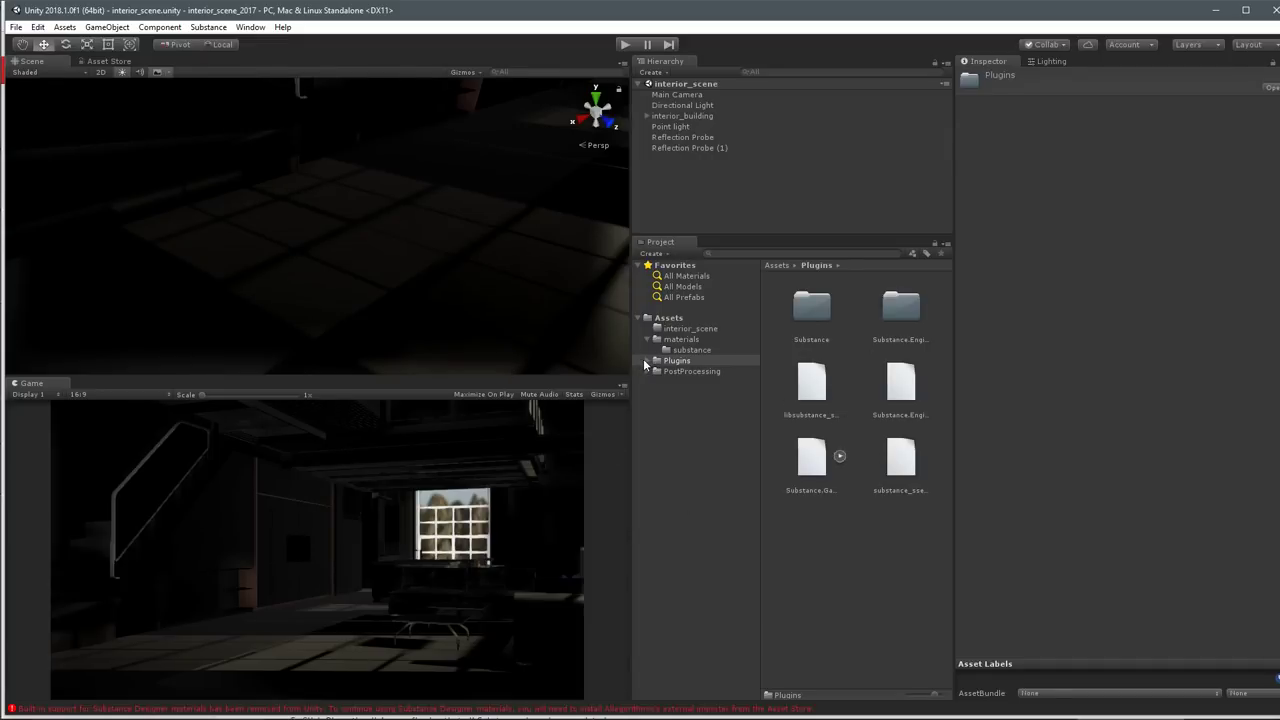
click(681, 339)
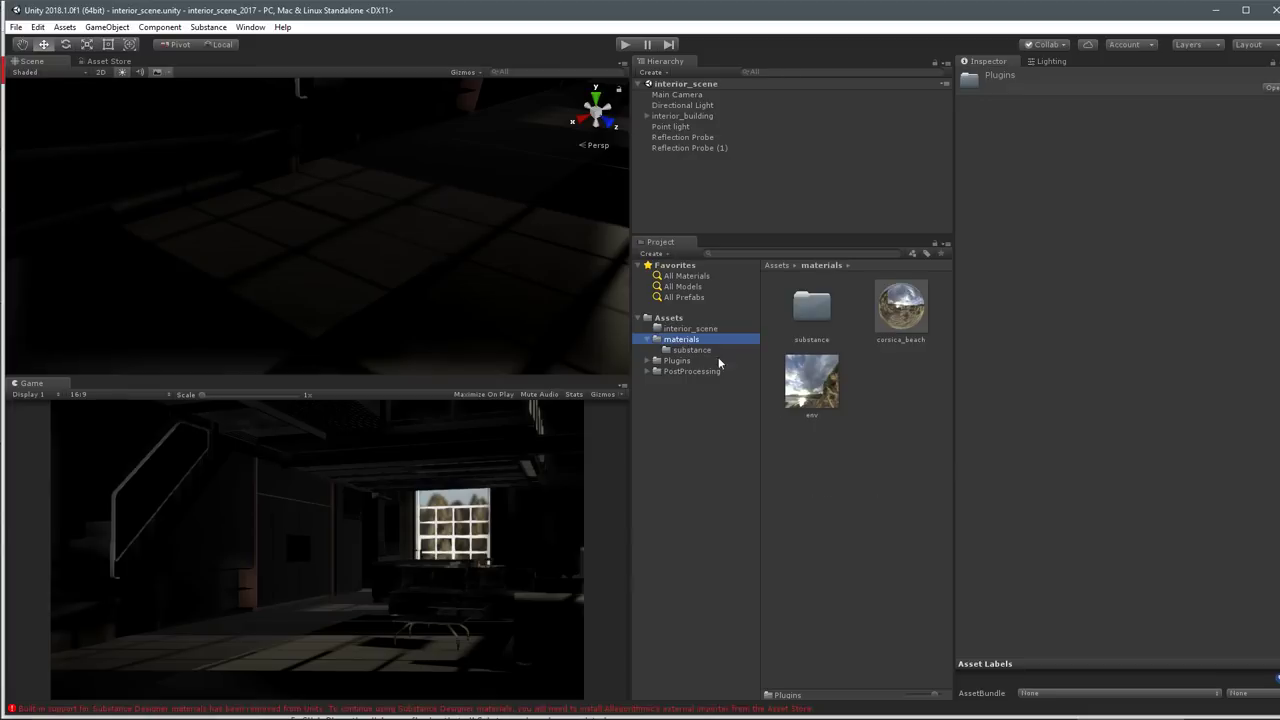
double_click(812, 306)
drag(957, 437, 981, 428)
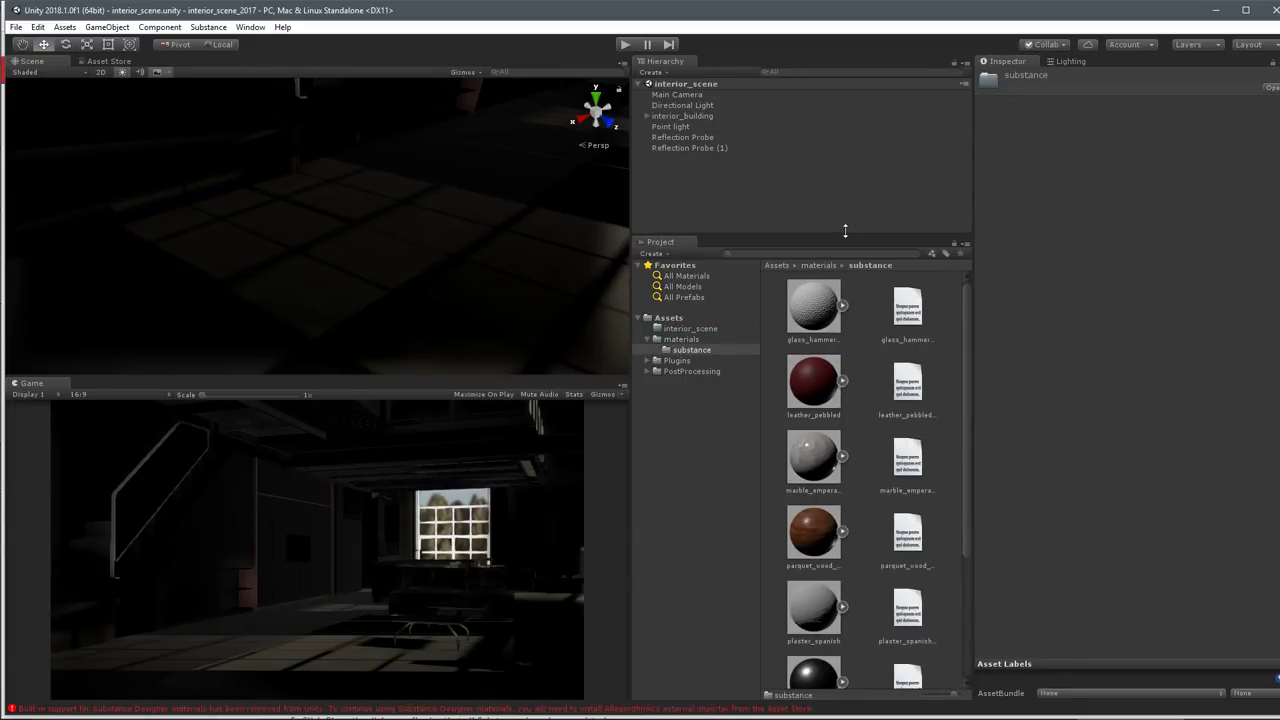
drag(846, 237, 846, 203)
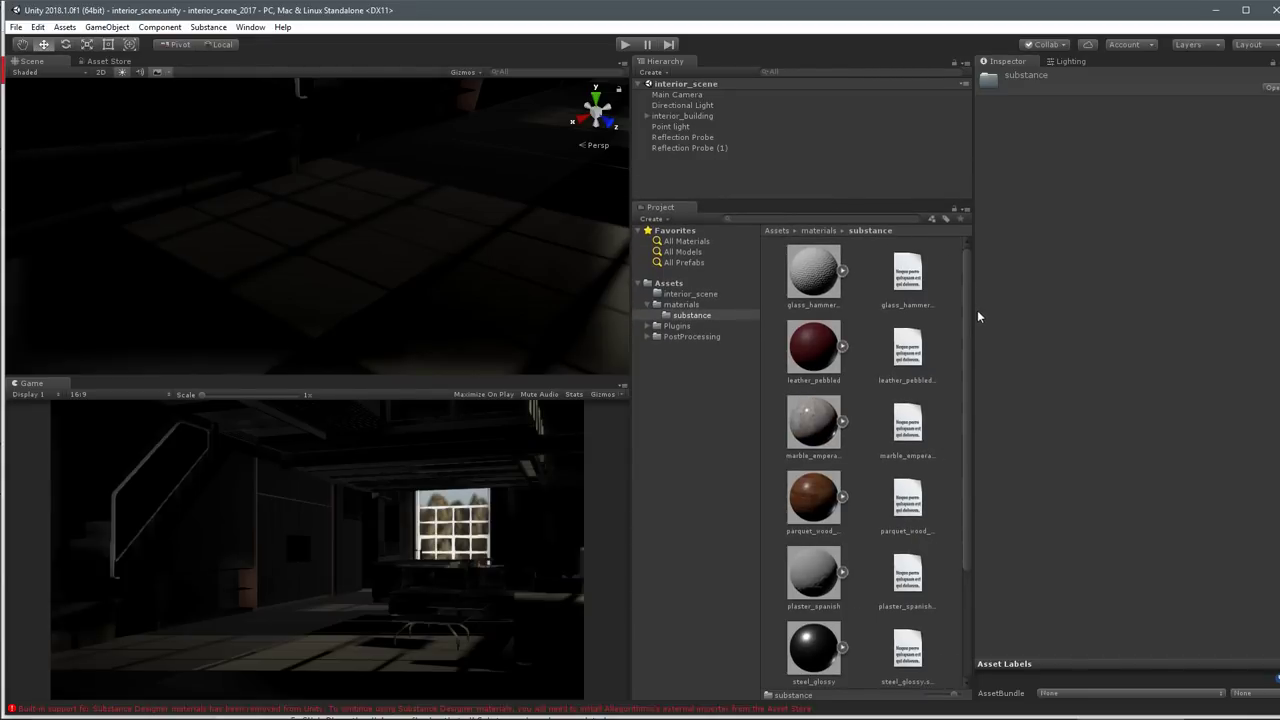
drag(974, 302, 1043, 301)
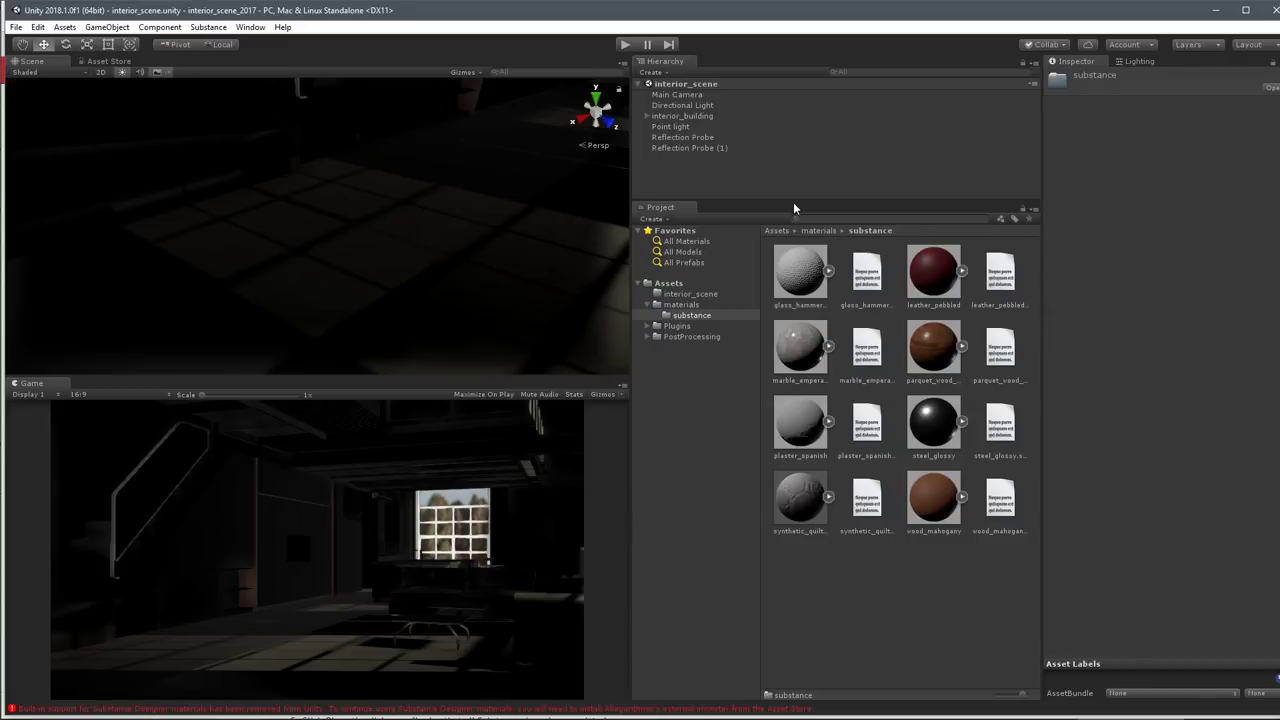
drag(794, 201, 794, 174)
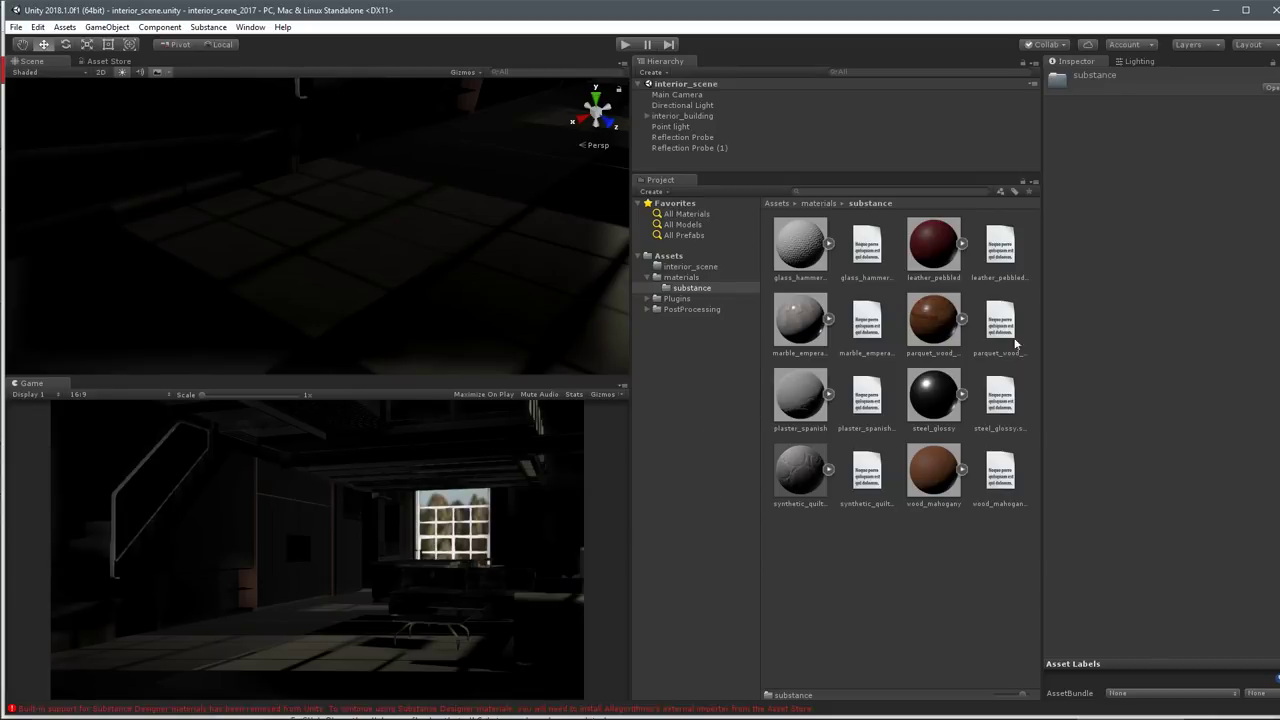
Reimport the parquet_wood_mahogany substance, refresh the project and reload the interior_scene scene.
right_click(929, 316)
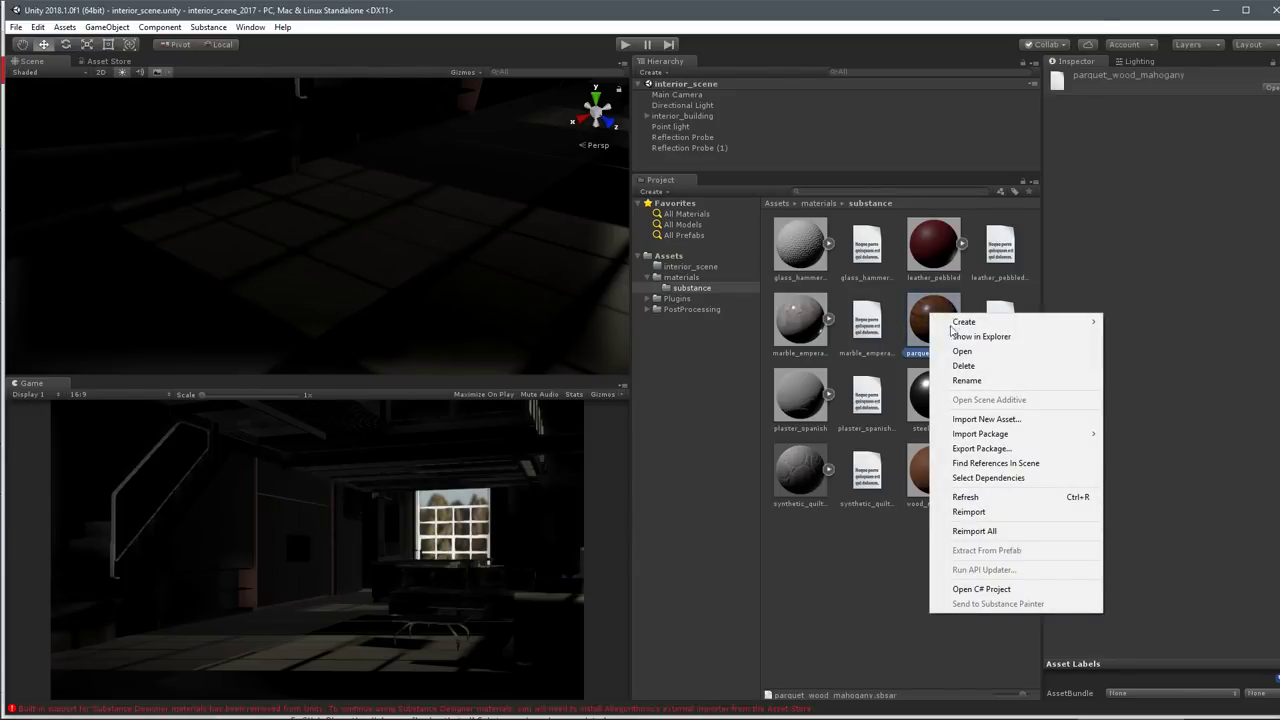
click(968, 512)
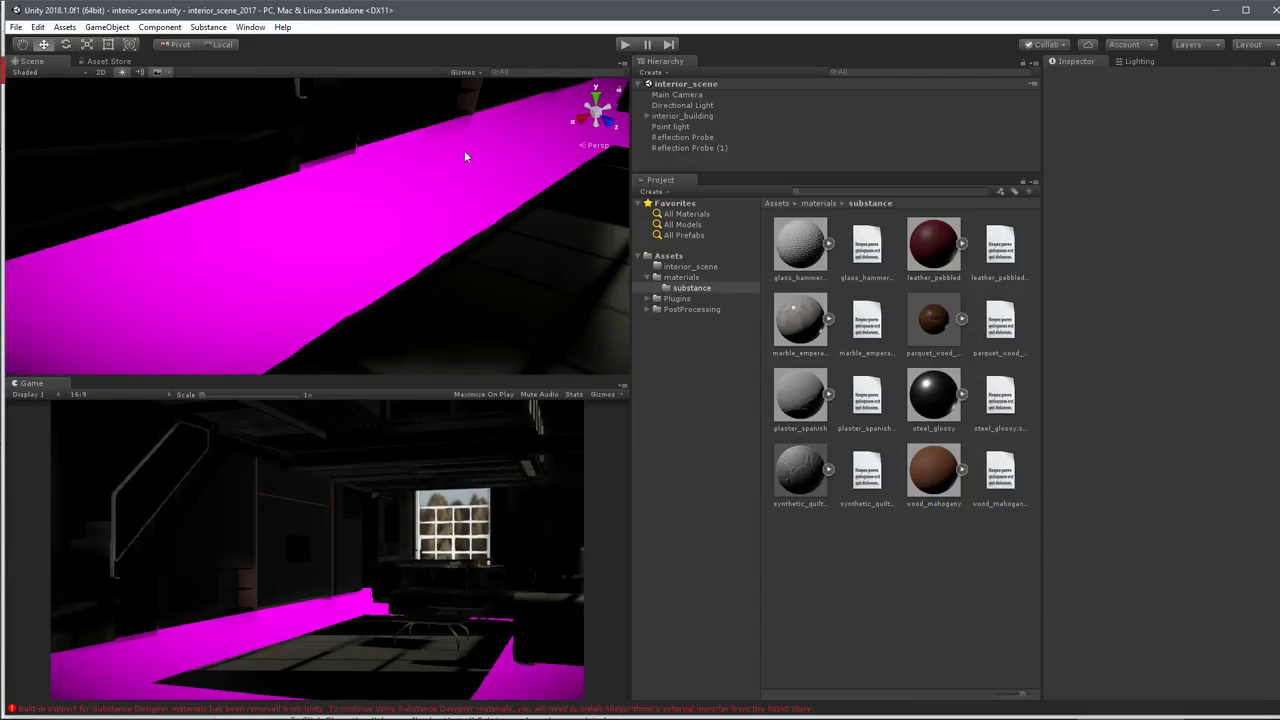
right_click(816, 552)
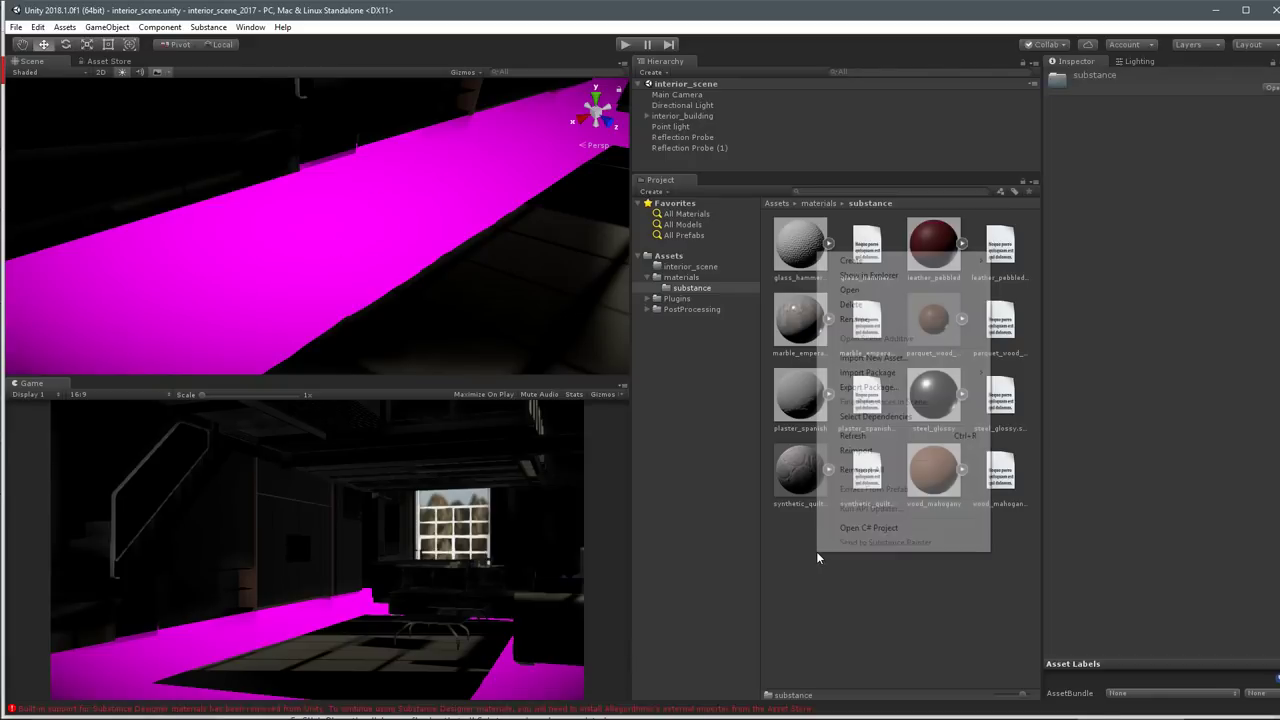
click(853, 435)
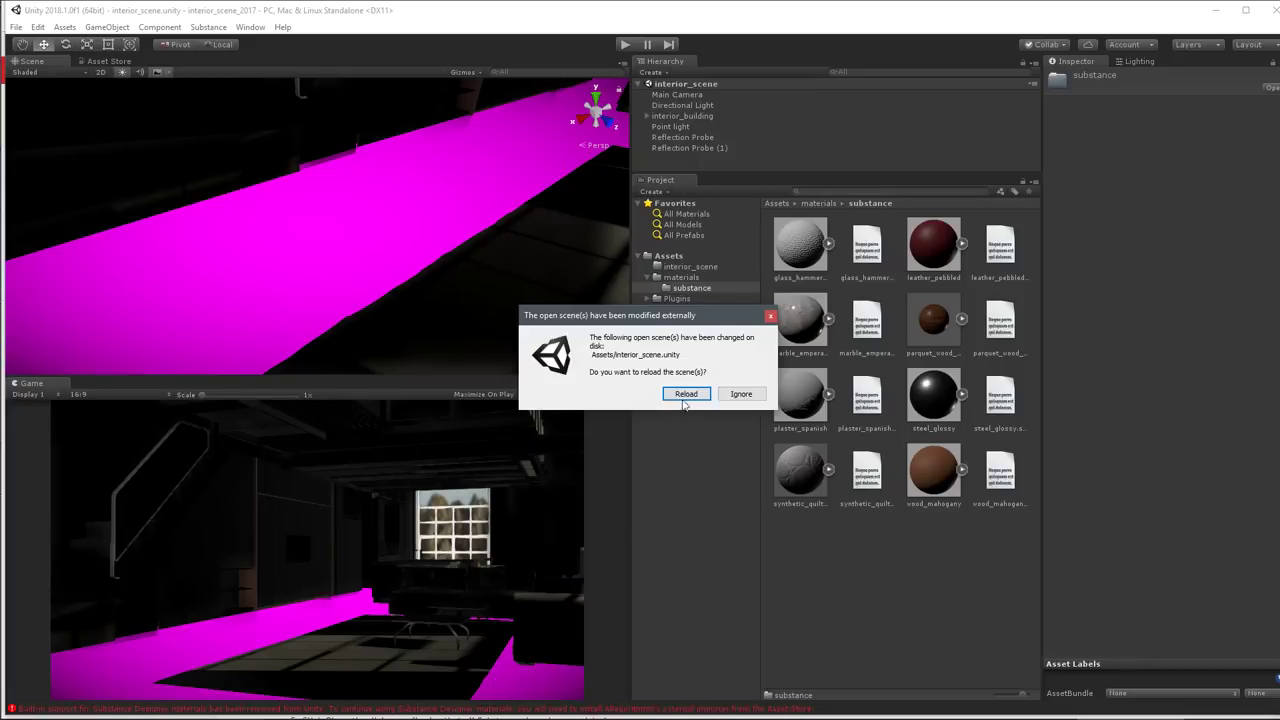
click(685, 394)
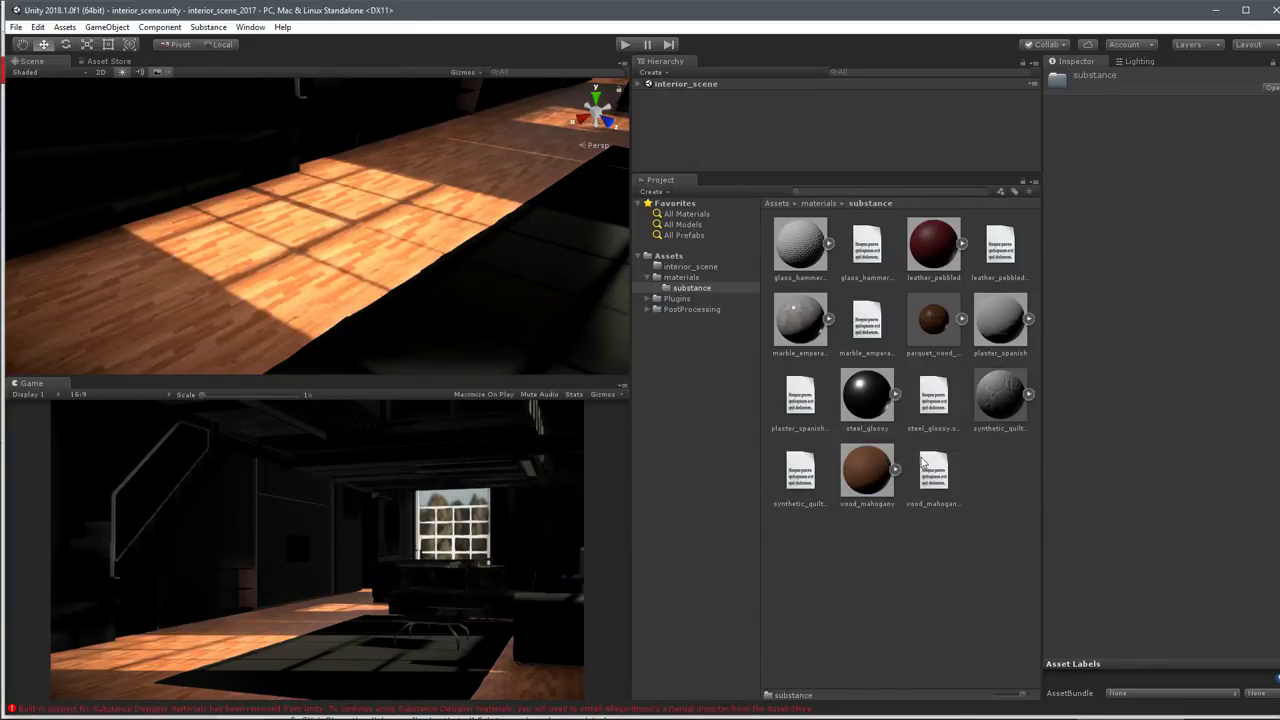
View the updated parquet floor in the scene and open the procedural properties of the graph.parquet_wood_mahogany asset.
key(alt)
alt+drag(380, 197, 429, 180)
click(961, 319)
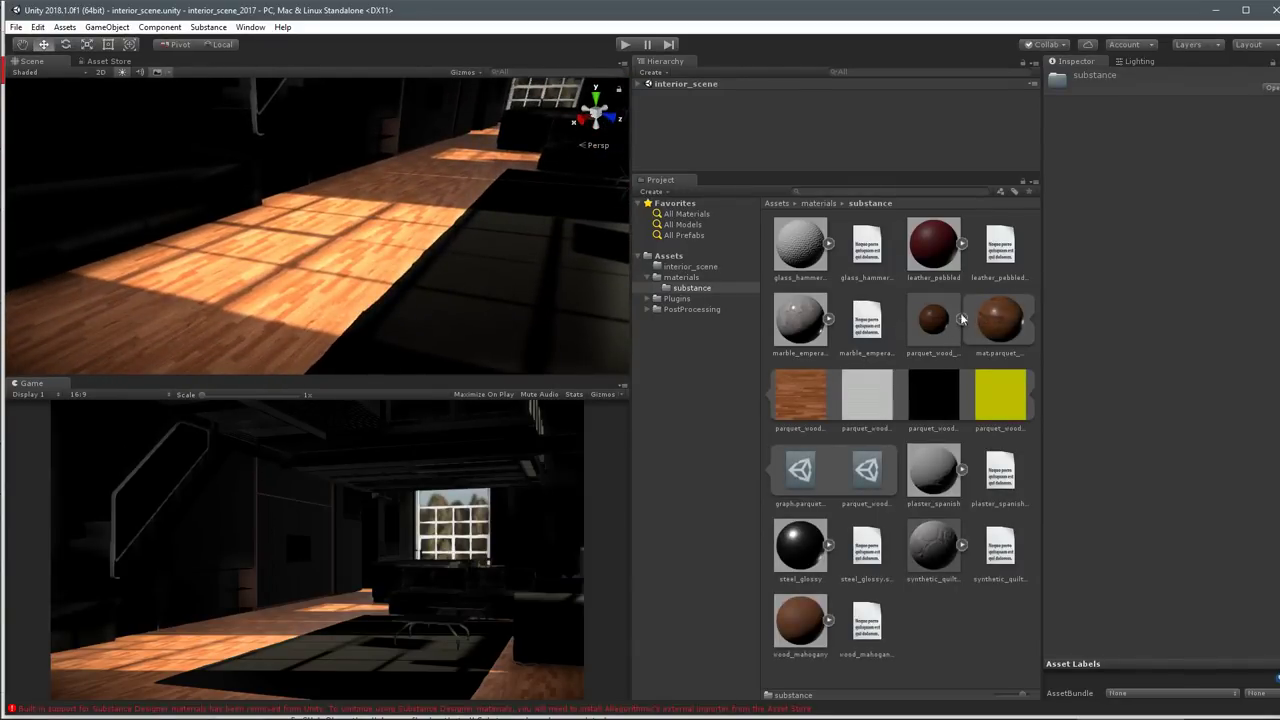
click(800, 485)
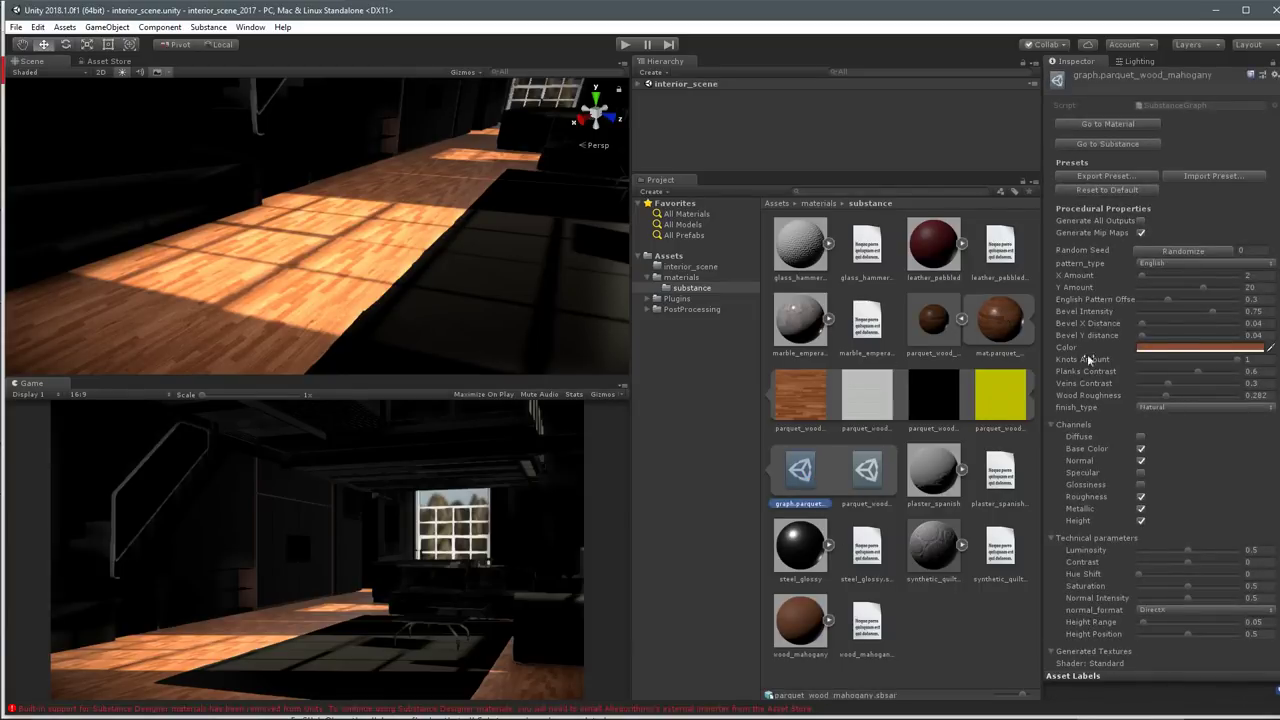
Change the parquet graph's Color to a lighter orange-brown and apply the import settings for parquet_wood_mahogany.sbsar.
mouse_move(1040, 298)
mouse_down()
mouse_move(1005, 308)
mouse_move(1035, 289)
mouse_move(1030, 278)
mouse_move(943, 284)
mouse_move(979, 300)
mouse_up()
click(1128, 349)
click(1037, 299)
click(1000, 291)
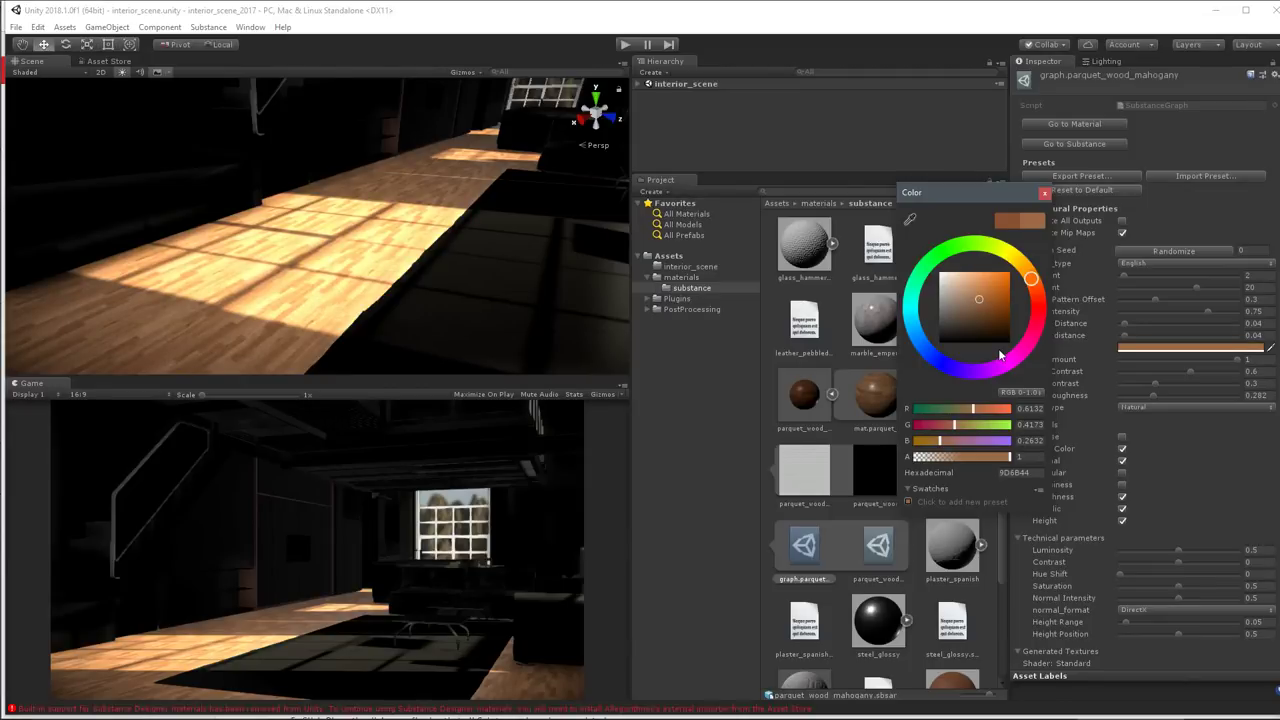
click(981, 299)
click(1045, 193)
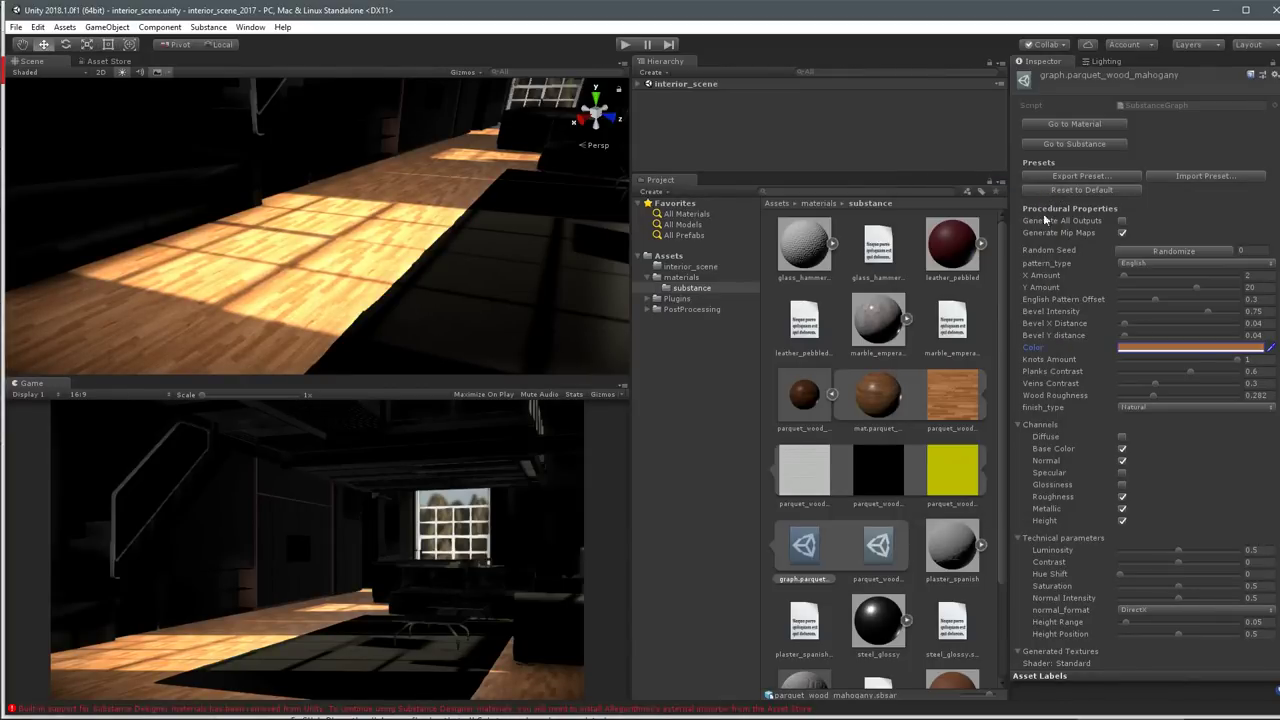
click(831, 394)
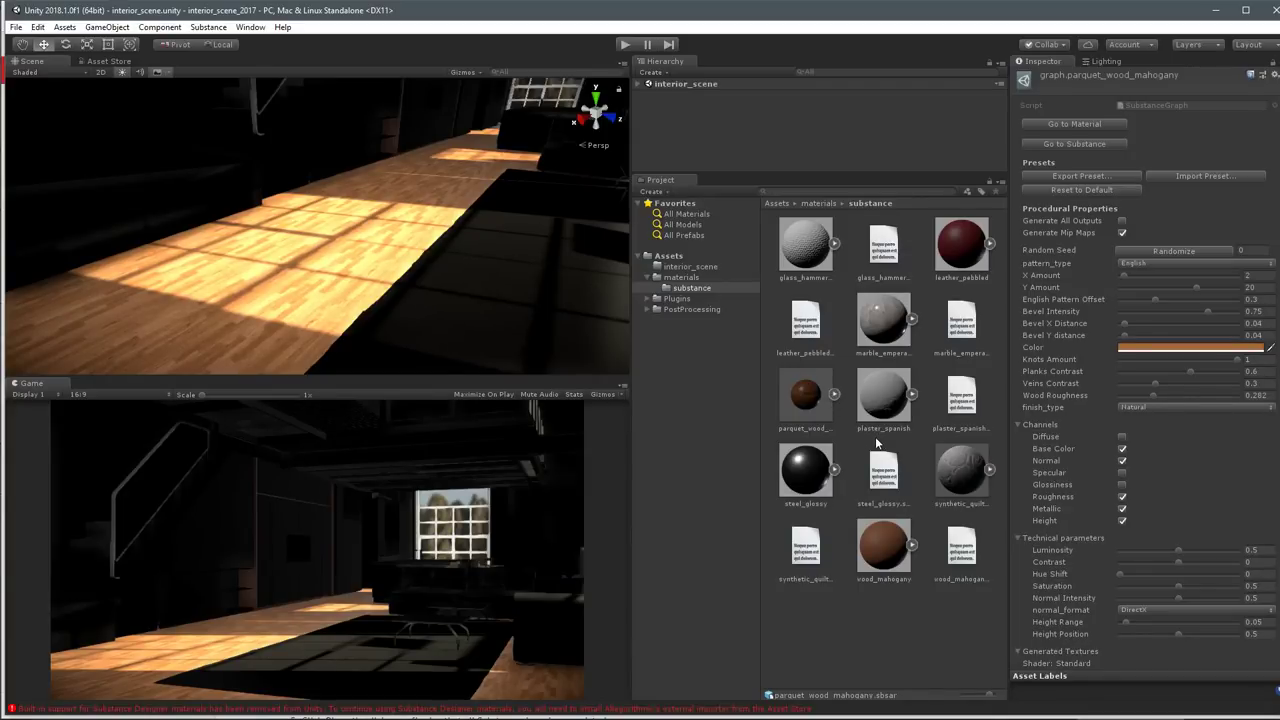
click(881, 393)
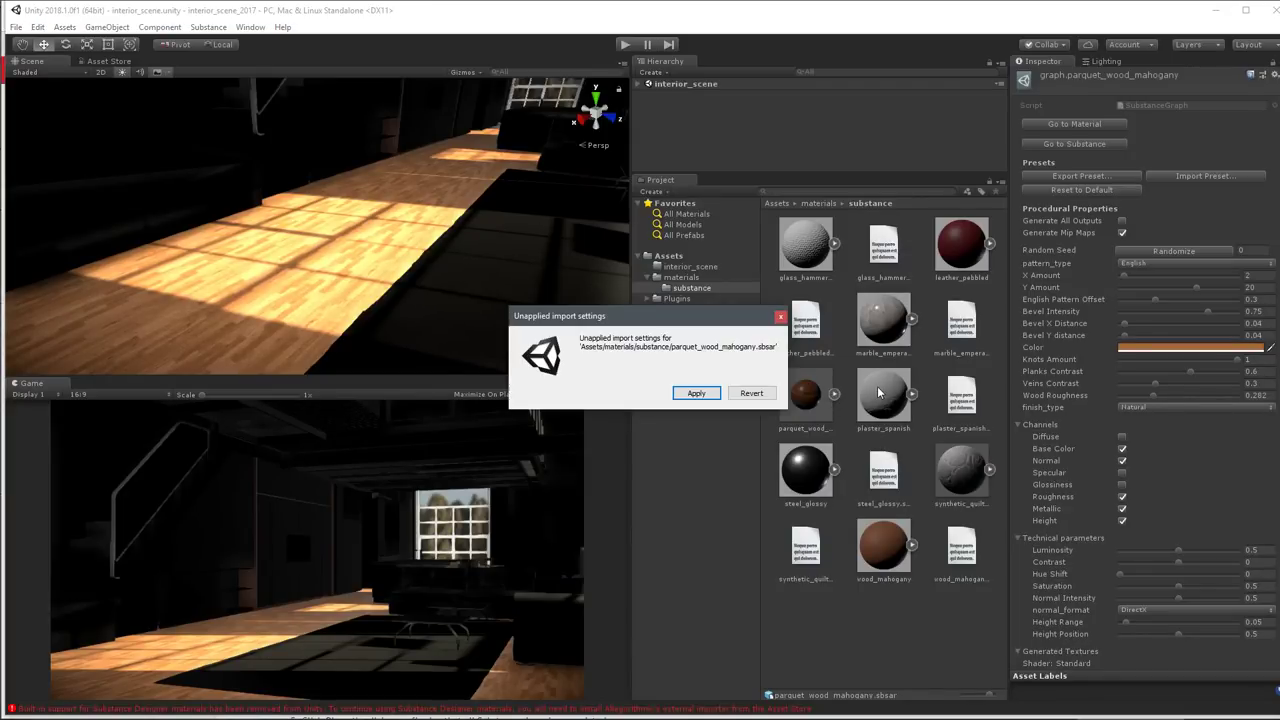
click(696, 393)
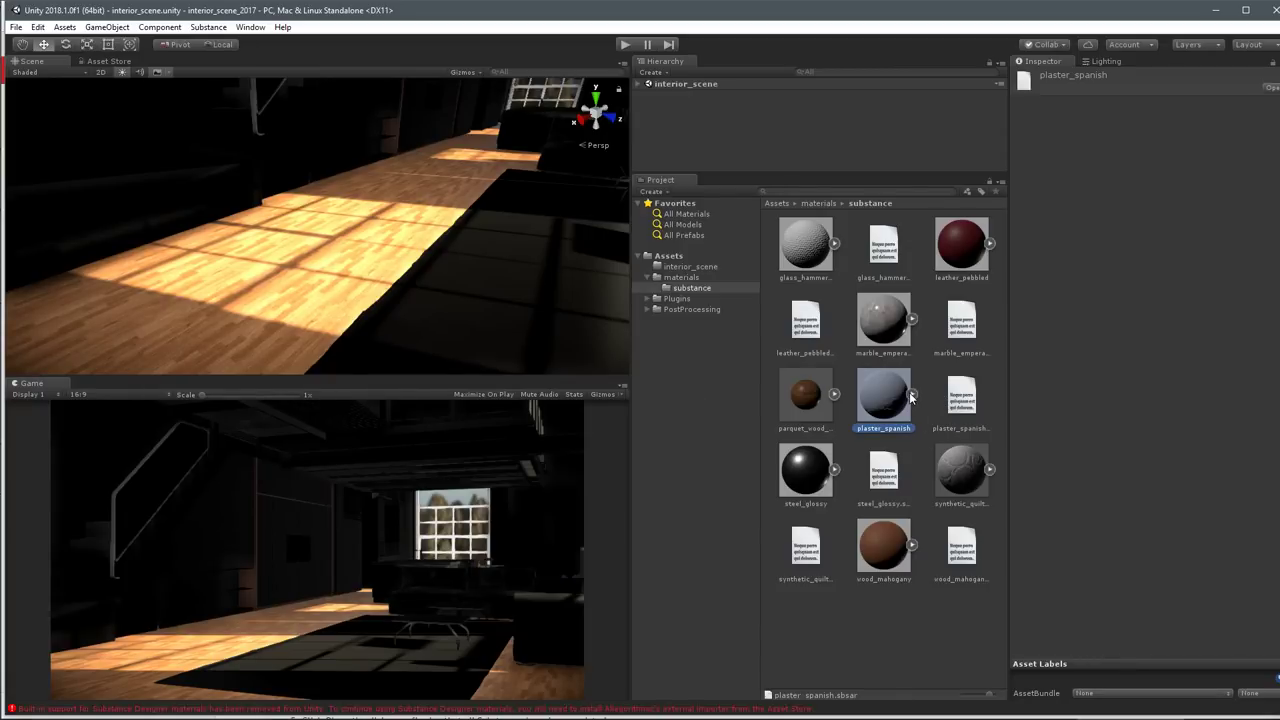
Reimport the plaster_spanish substance and refresh the project, reloading the scene.
right_click(869, 391)
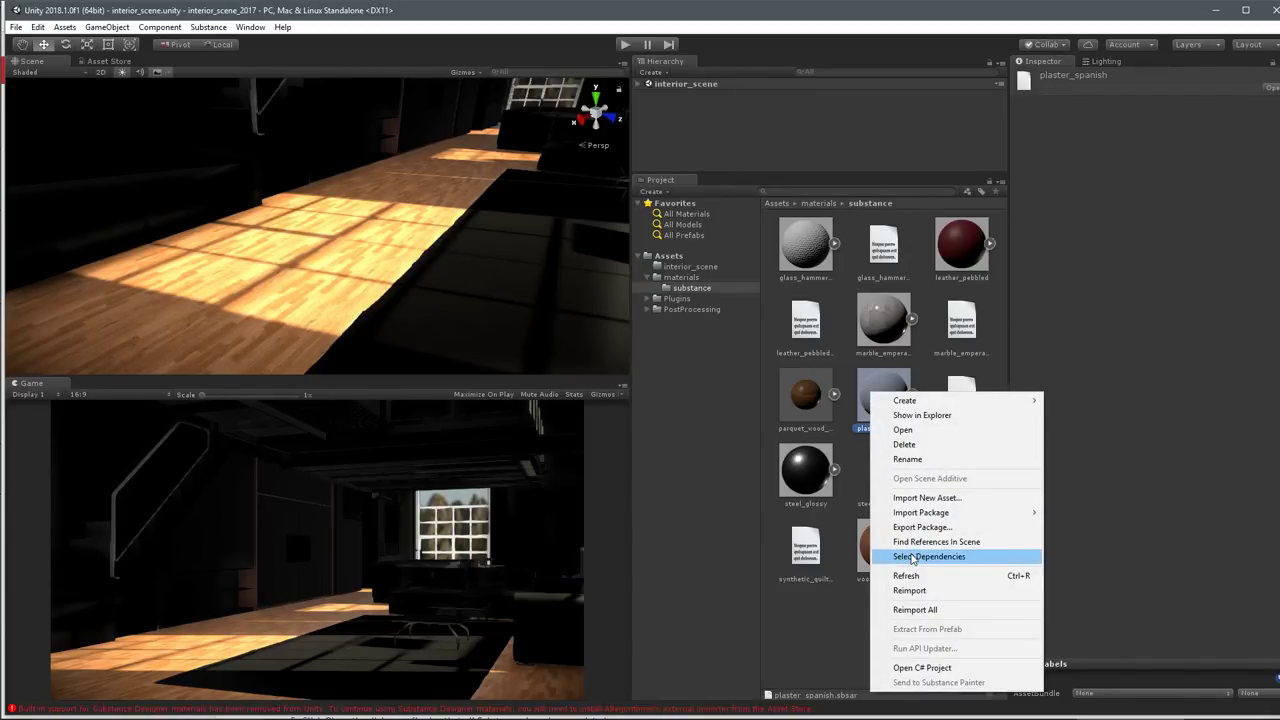
click(911, 590)
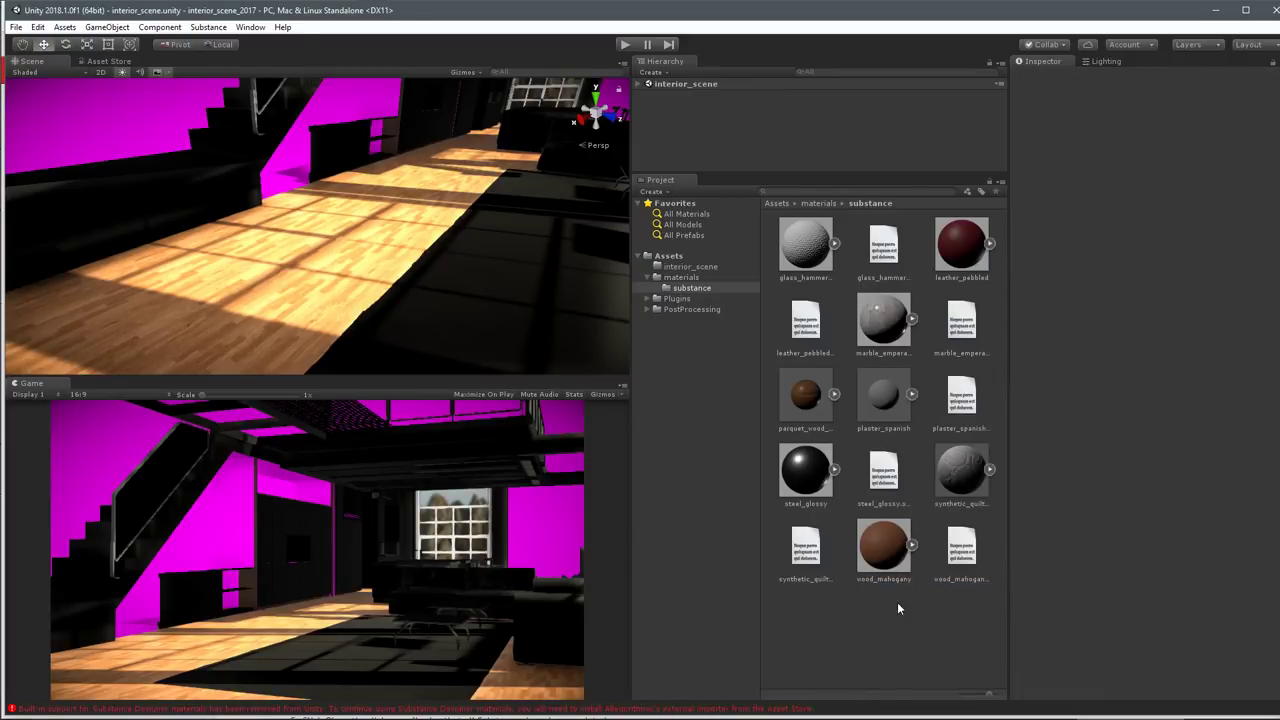
right_click(897, 603)
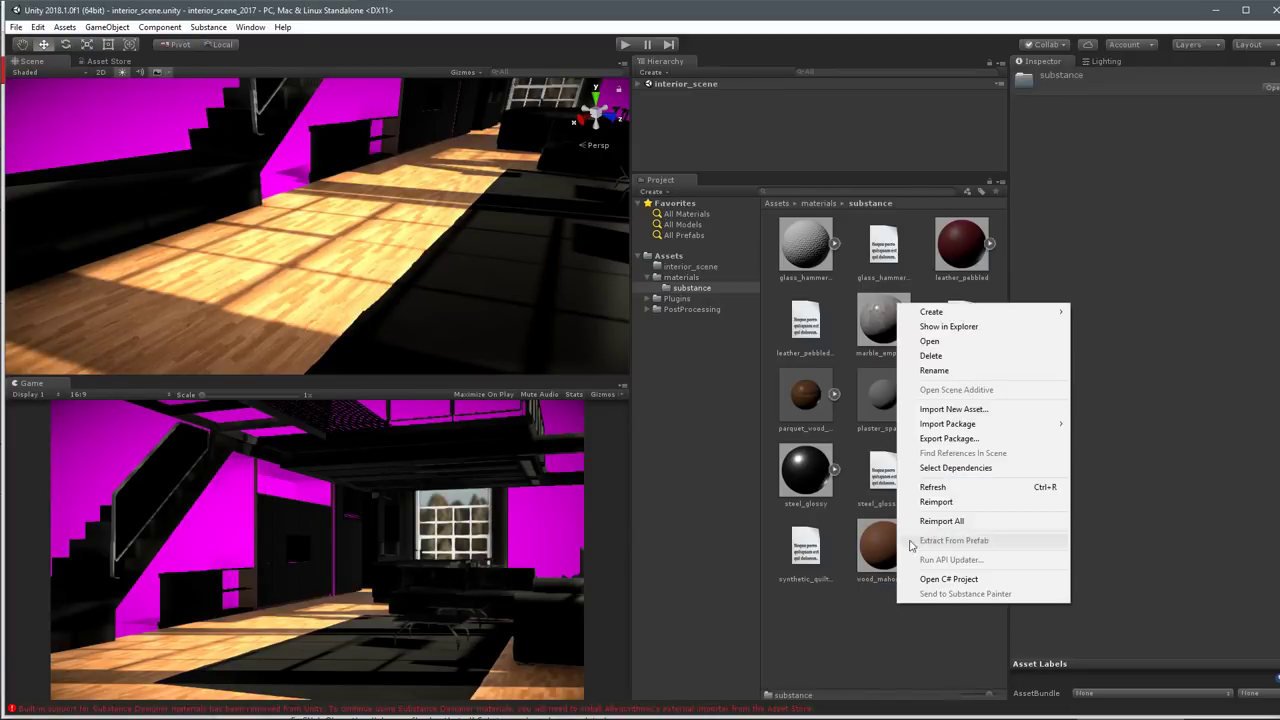
click(934, 490)
key(Return)
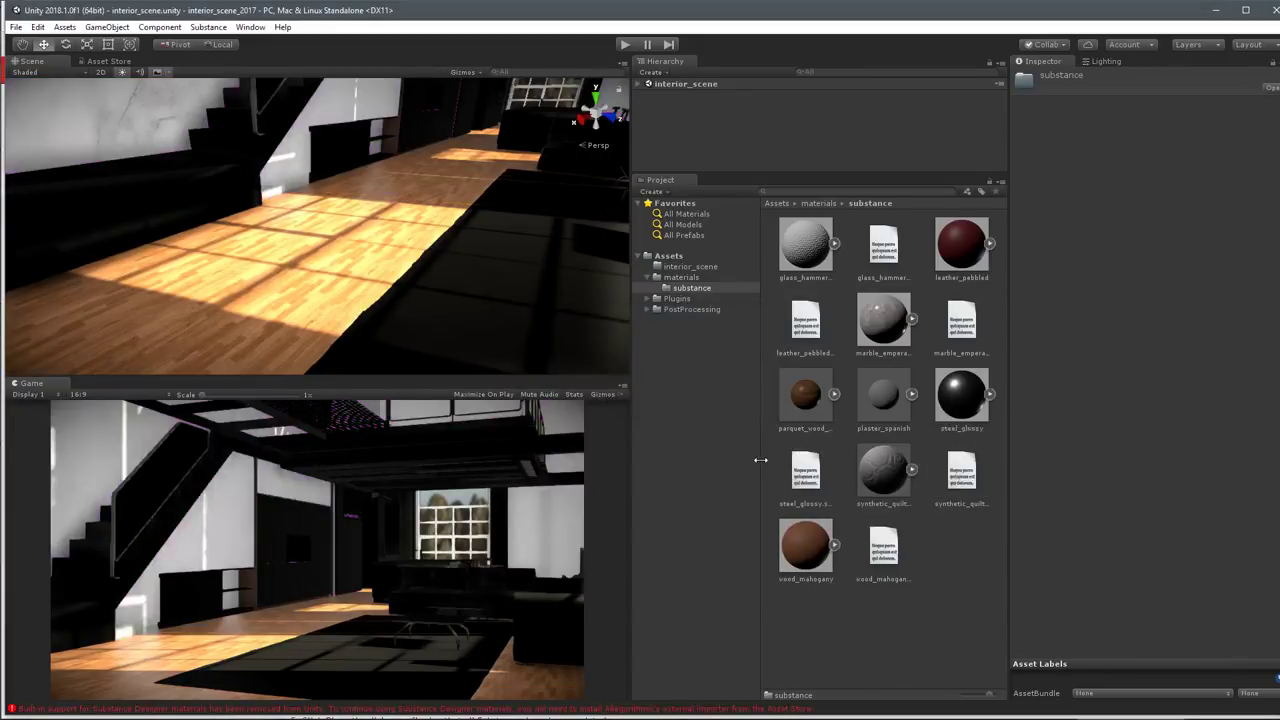
Inspect the plaster walls in the scene and reimport the wood_mahogany and steel_glossy substances.
right_drag(374, 220, 450, 273)
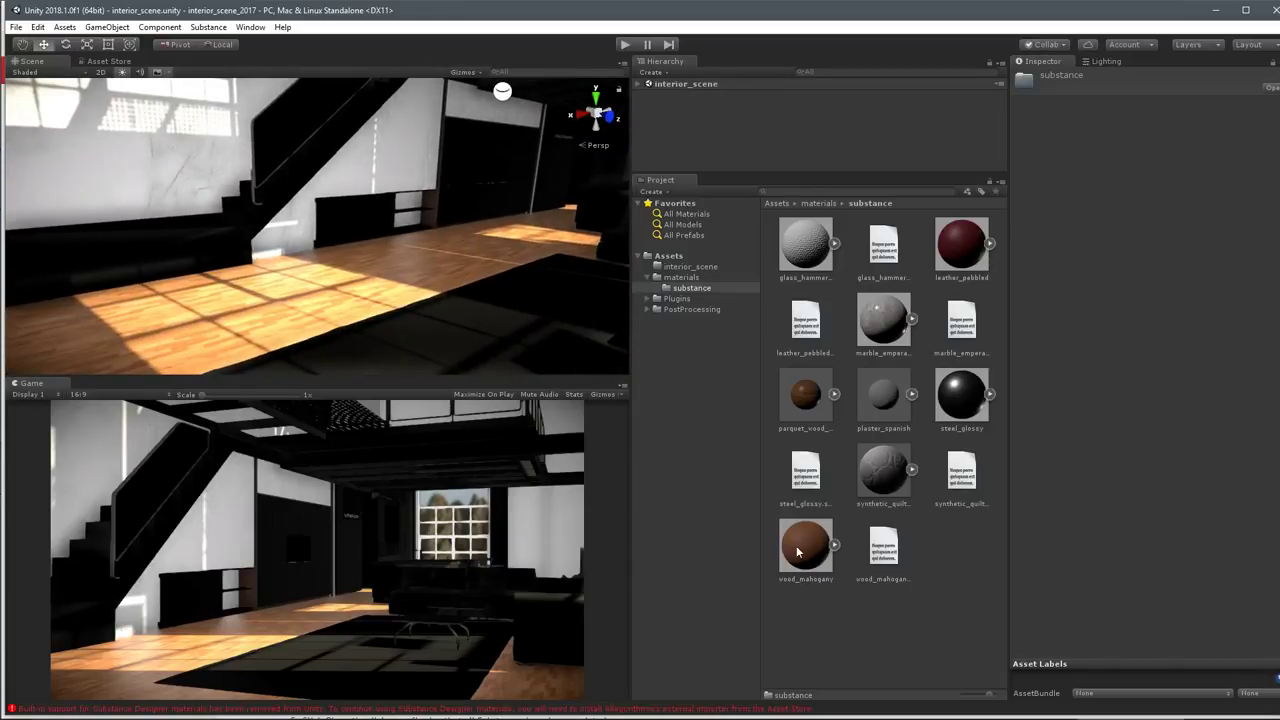
right_click(802, 550)
click(839, 444)
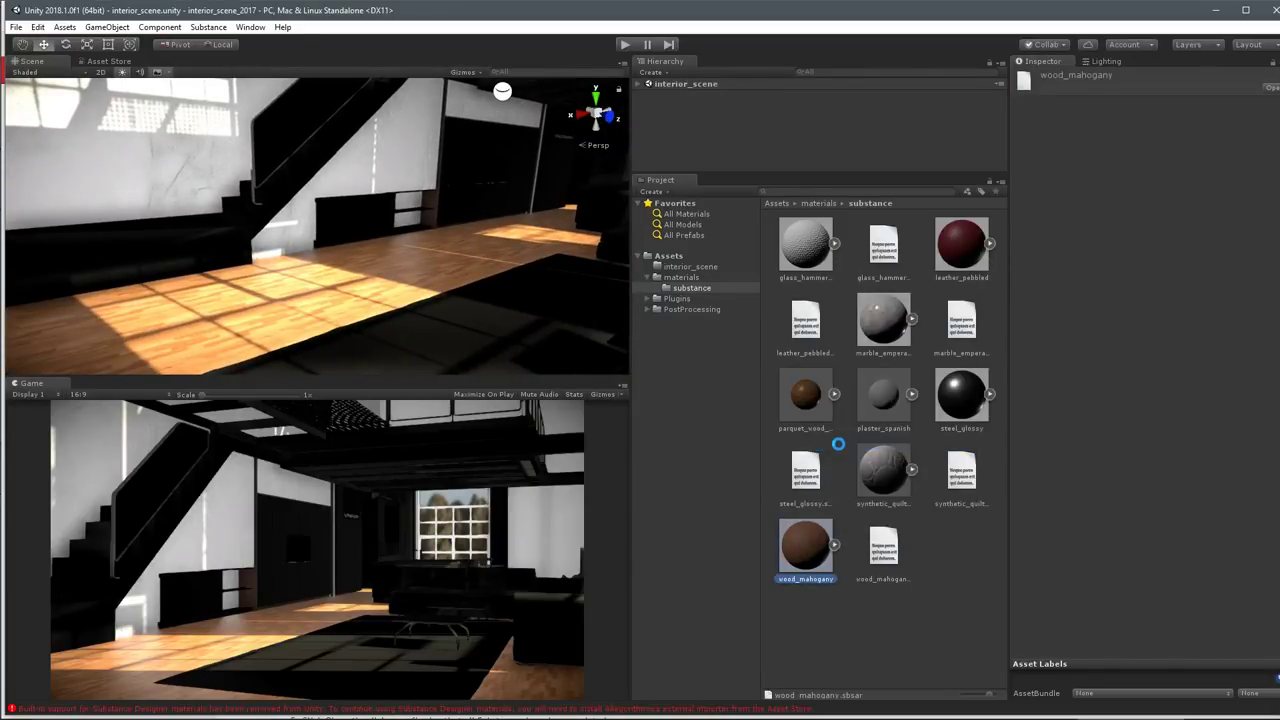
right_click(966, 408)
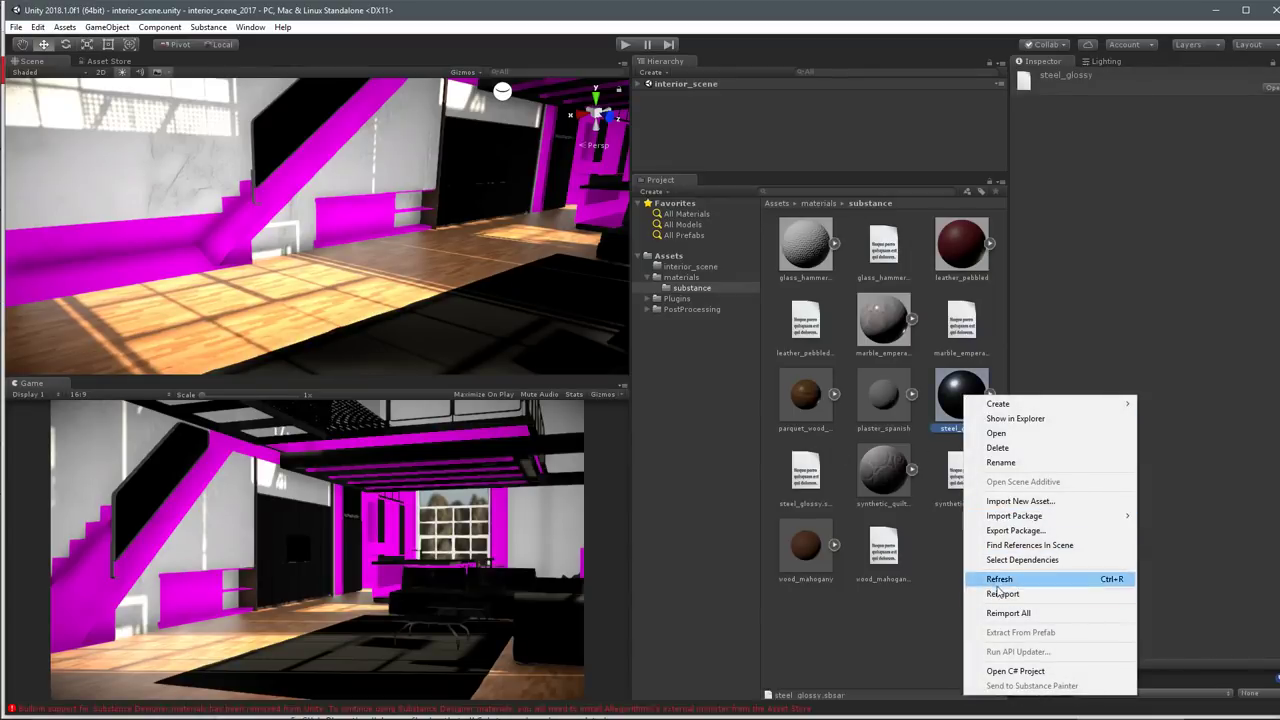
click(1000, 579)
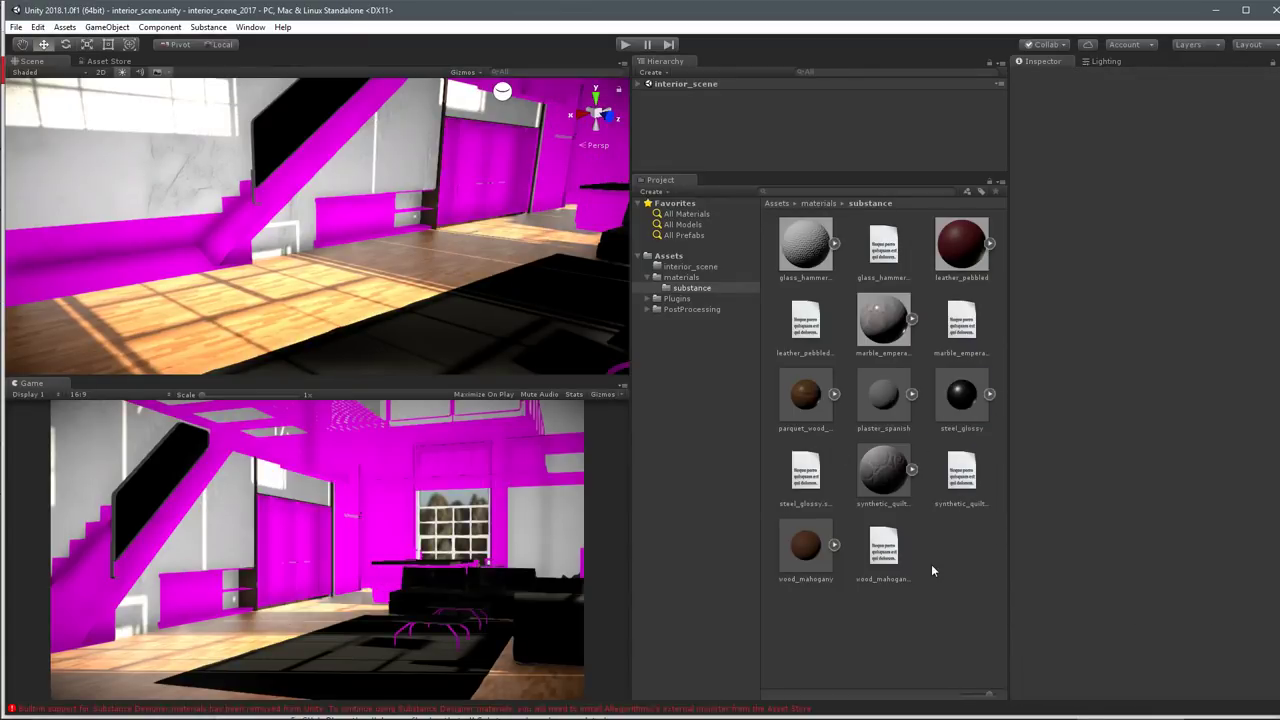
Reimport the marble_emperador_brown and leather_pebbled substances, refresh the project and reload the scene.
right_click(888, 317)
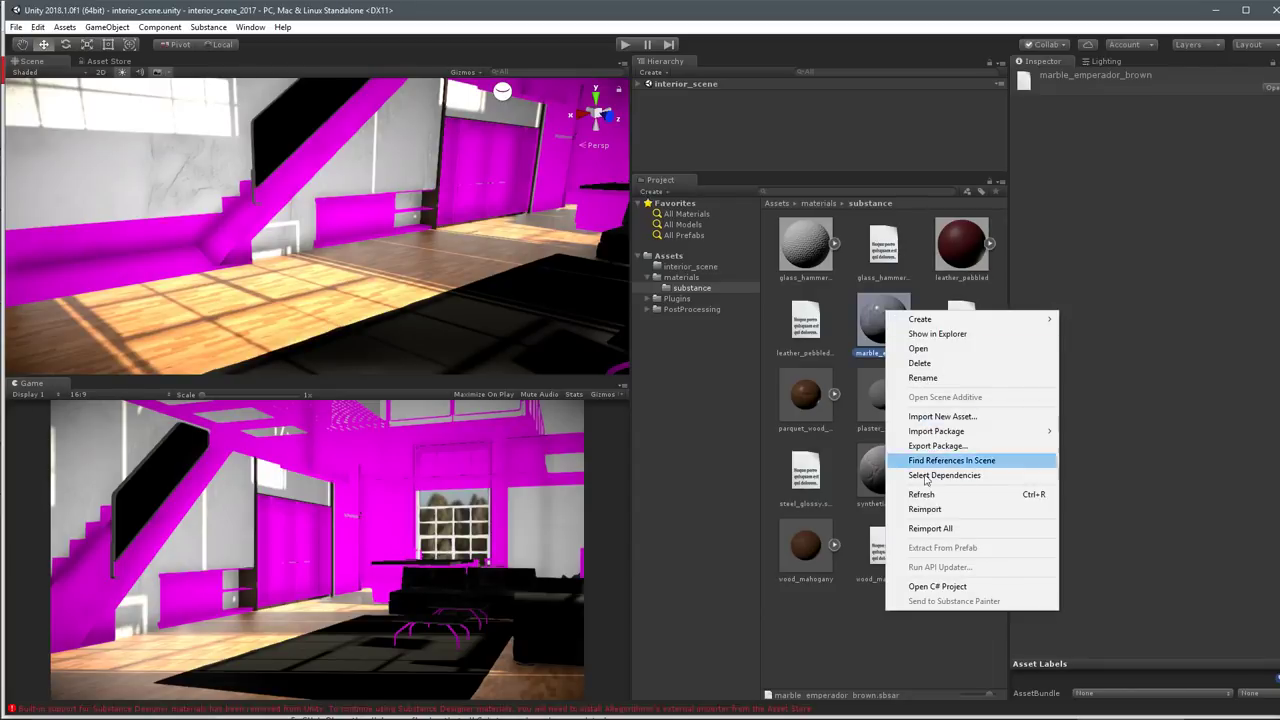
click(922, 509)
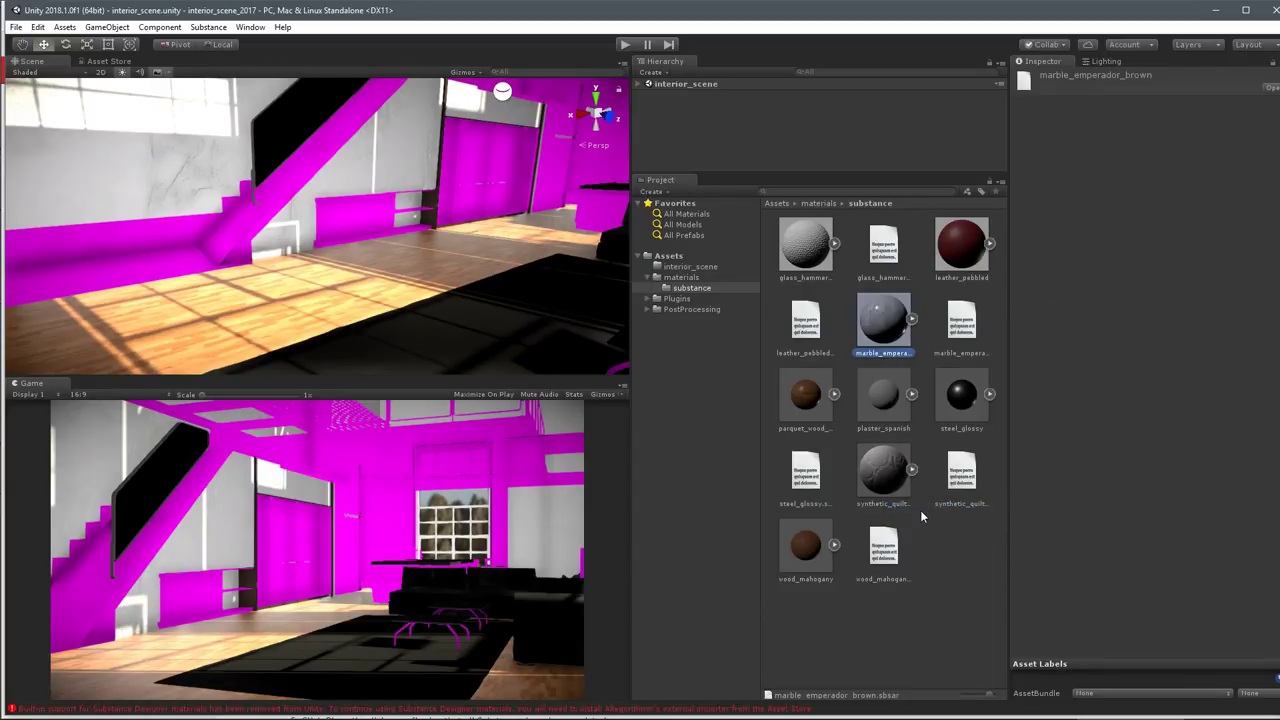
right_click(957, 238)
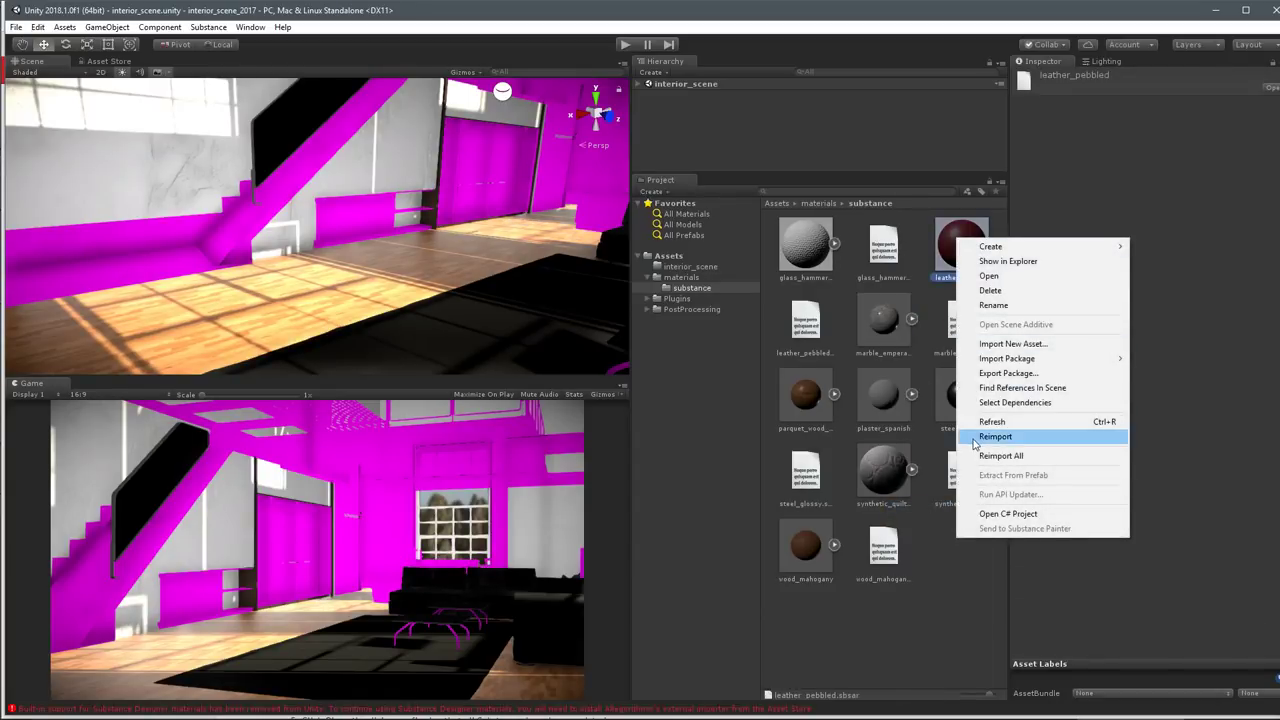
click(975, 437)
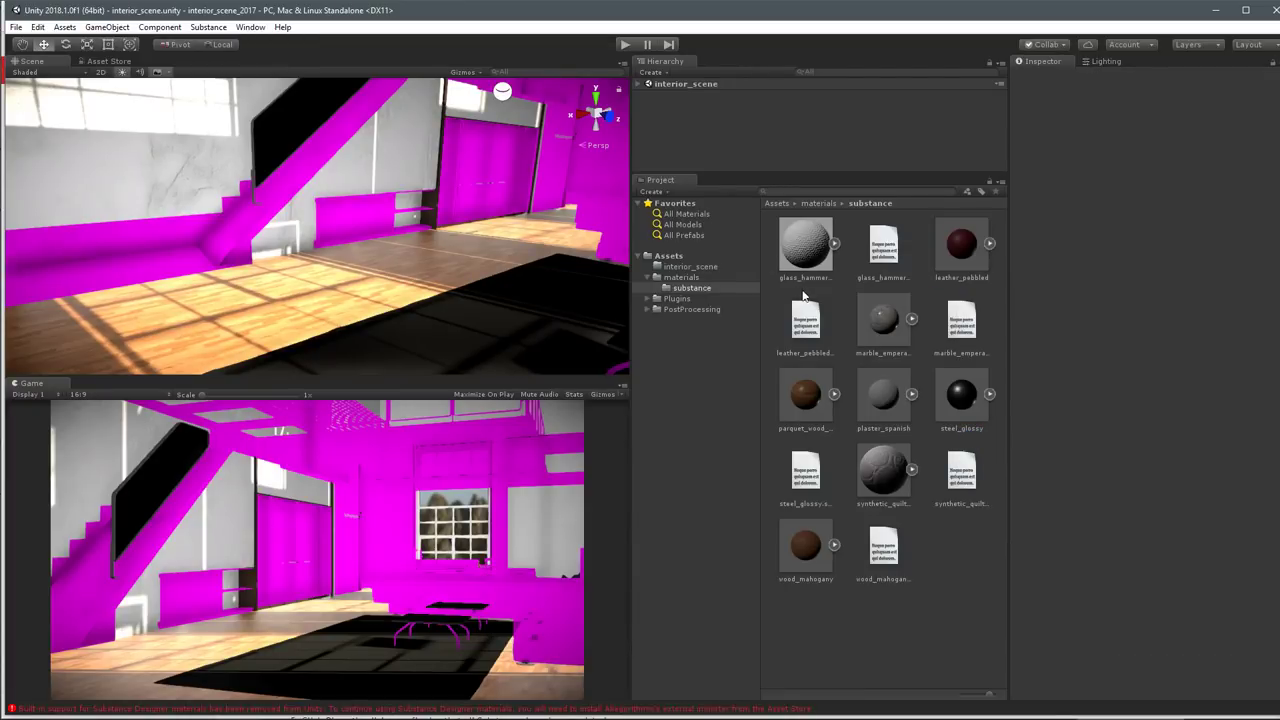
right_click(948, 323)
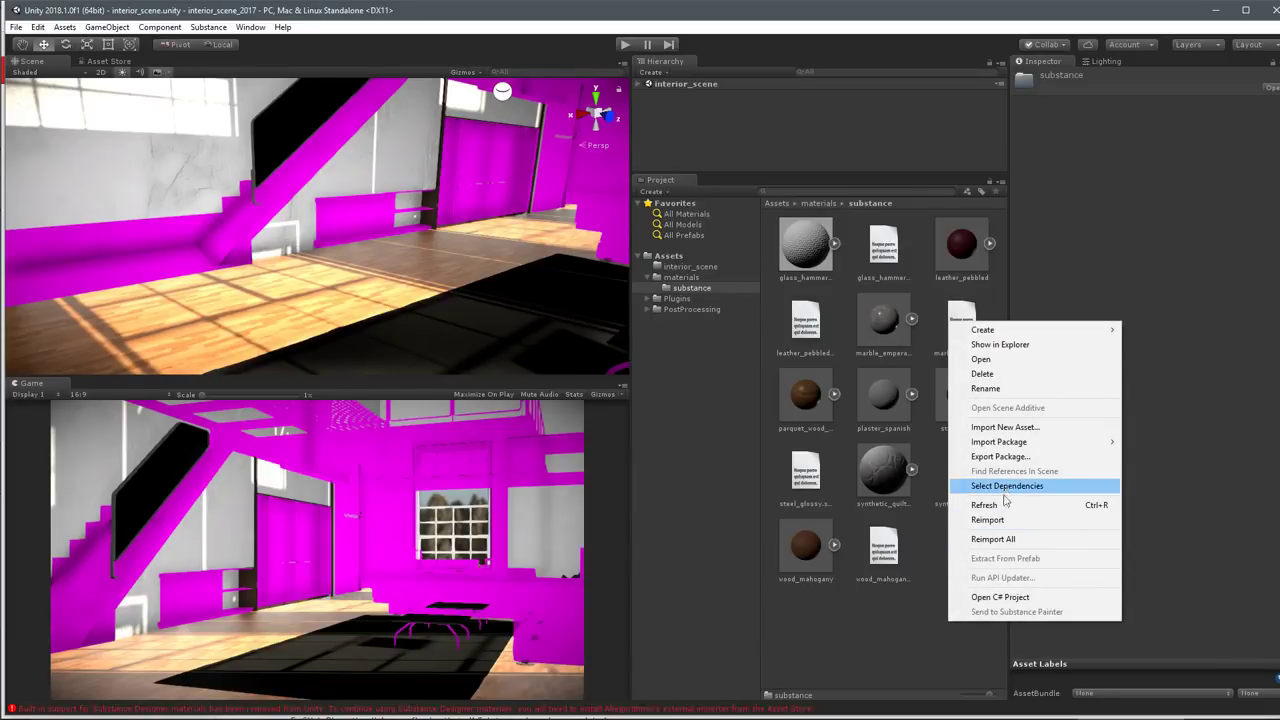
click(966, 505)
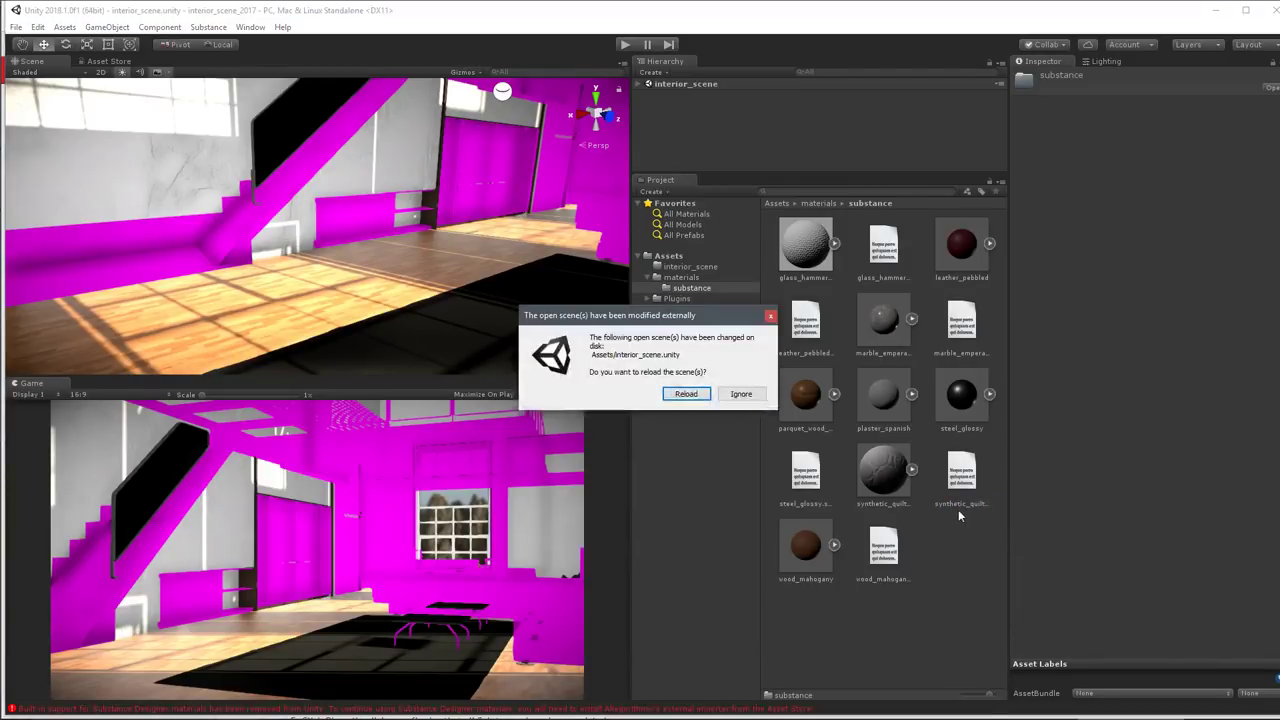
click(685, 394)
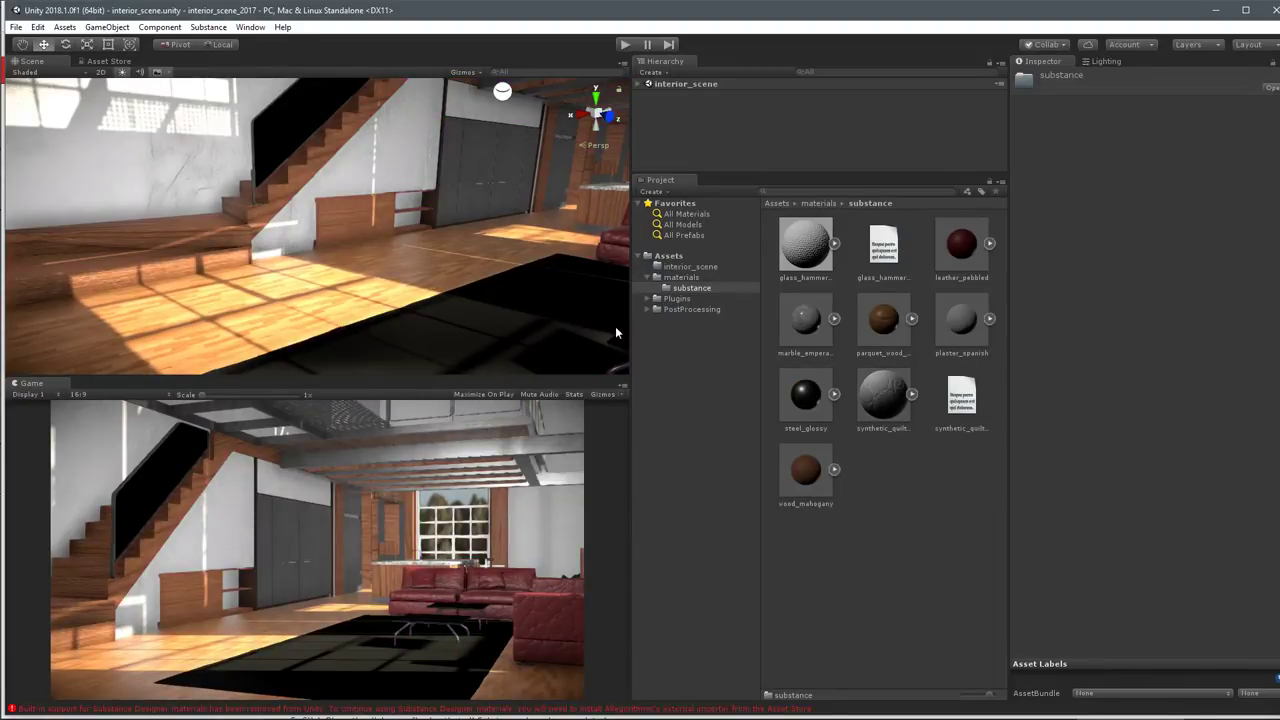
Reimport the synthetic_quilted substance and refresh the project, reloading the scene.
alt+right_drag(615, 326, 531, 346)
middle_drag(531, 346, 441, 288)
alt+drag(441, 288, 426, 249)
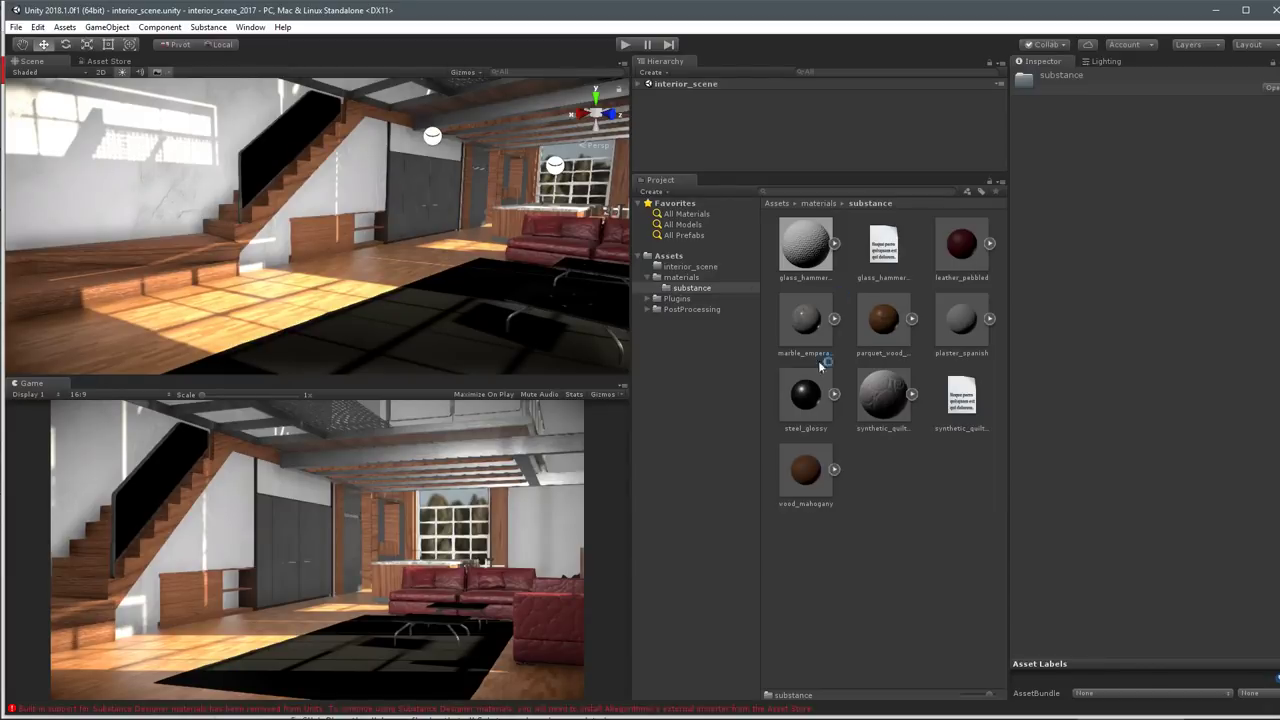
right_click(882, 397)
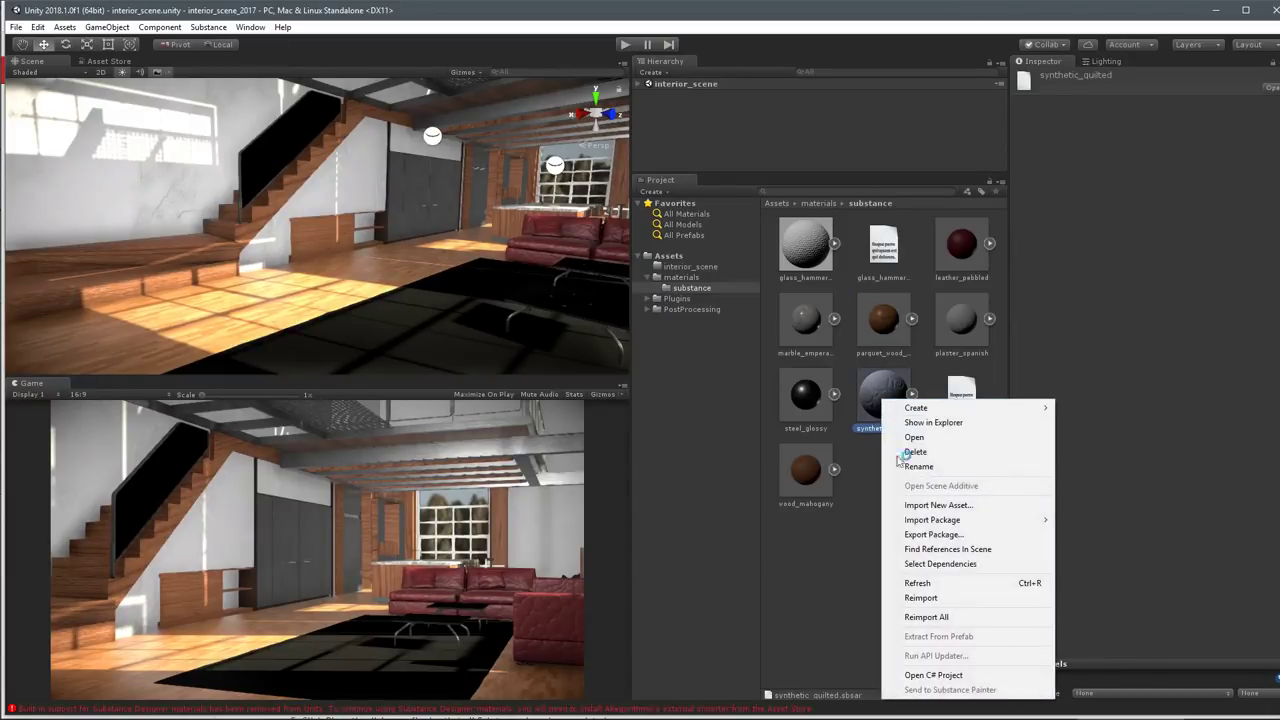
click(916, 600)
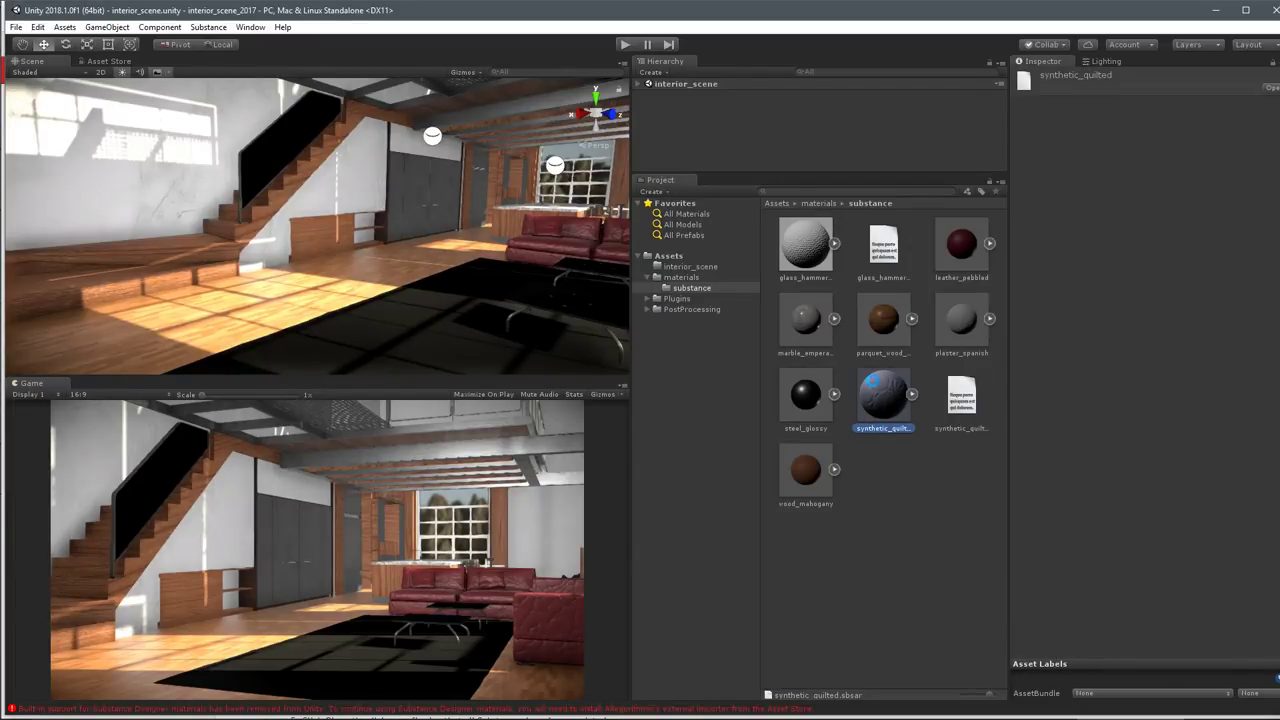
right_click(856, 512)
click(903, 393)
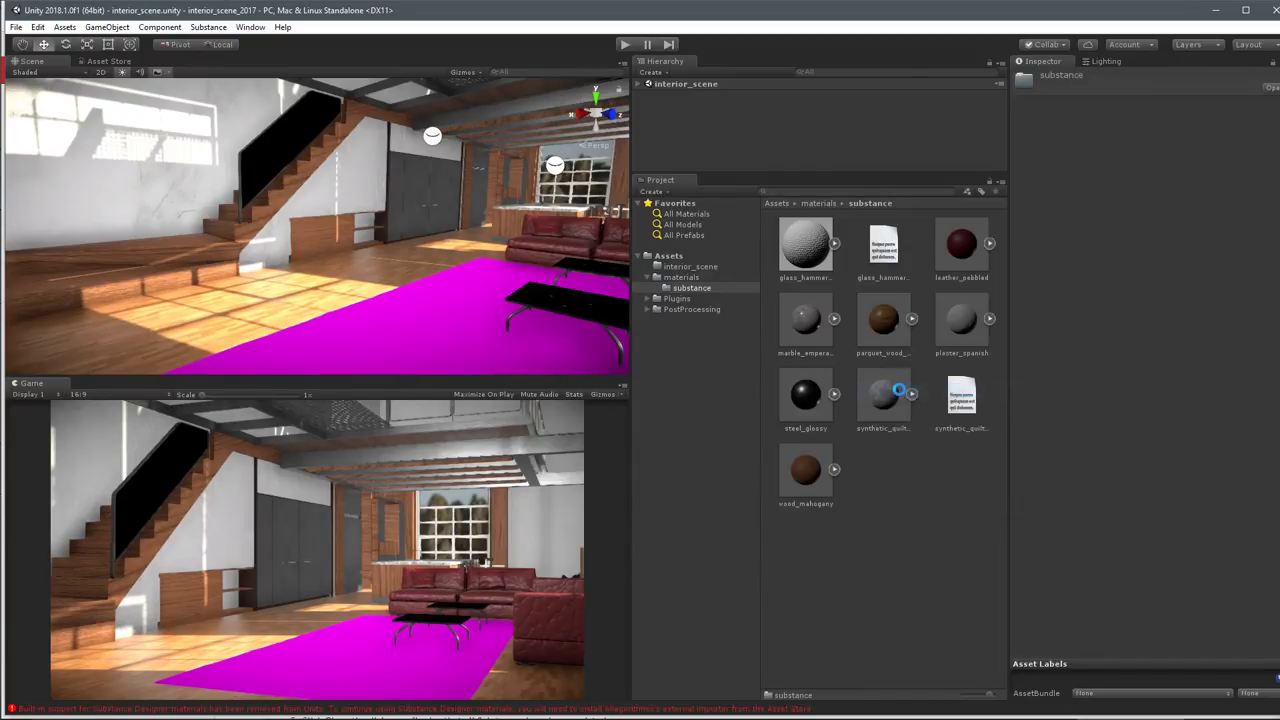
click(685, 394)
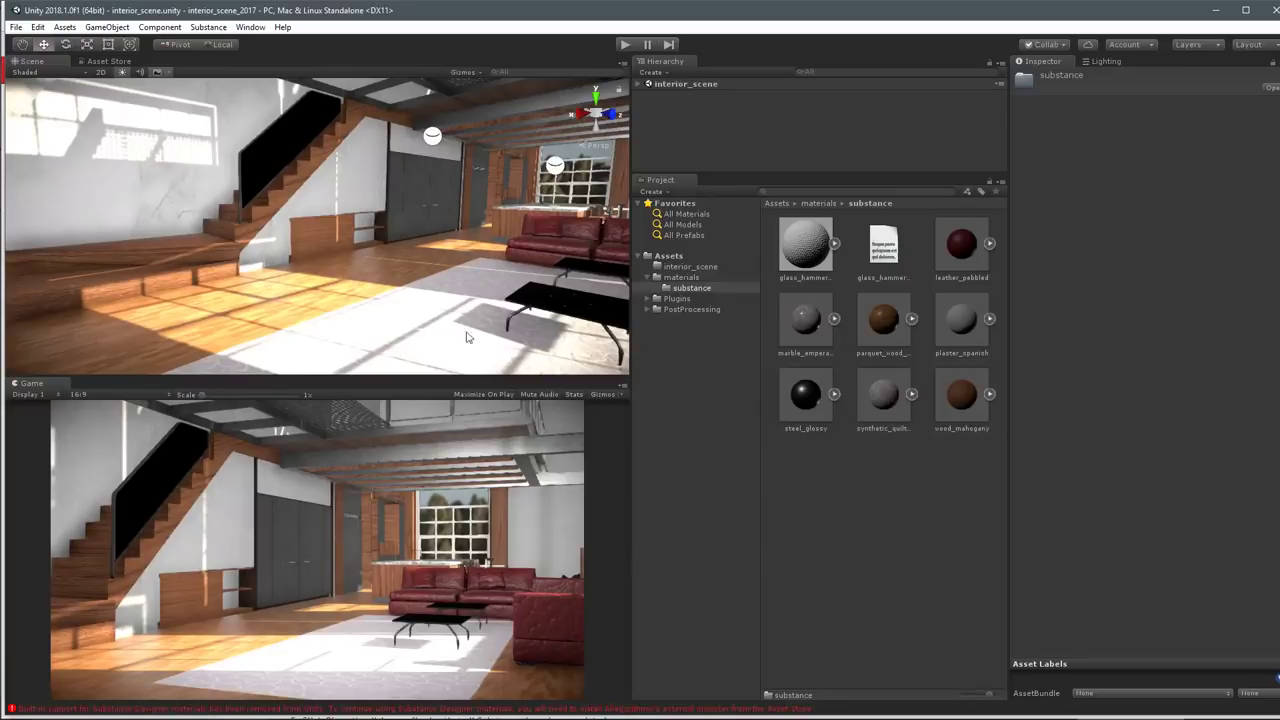
Delete the glass_hammered substance and its glass_hammered.sbsar.transfer.xml file from the substance folder.
right_drag(448, 342, 449, 281)
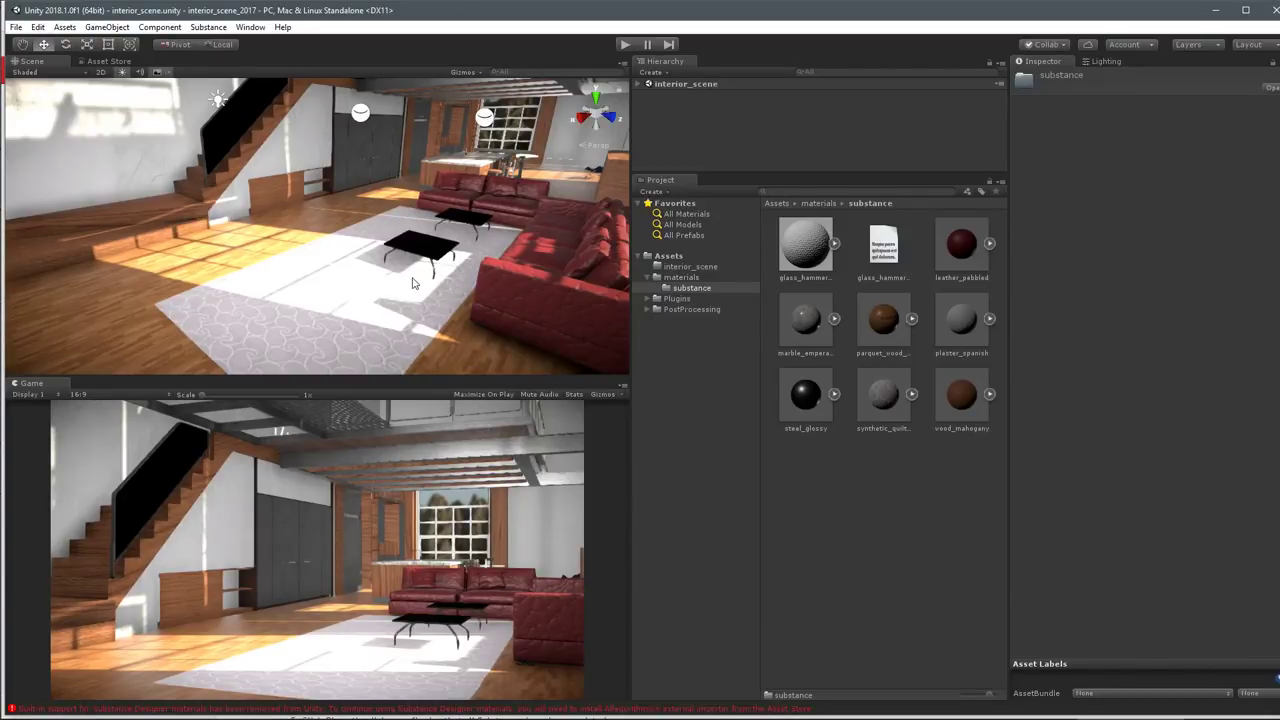
click(806, 246)
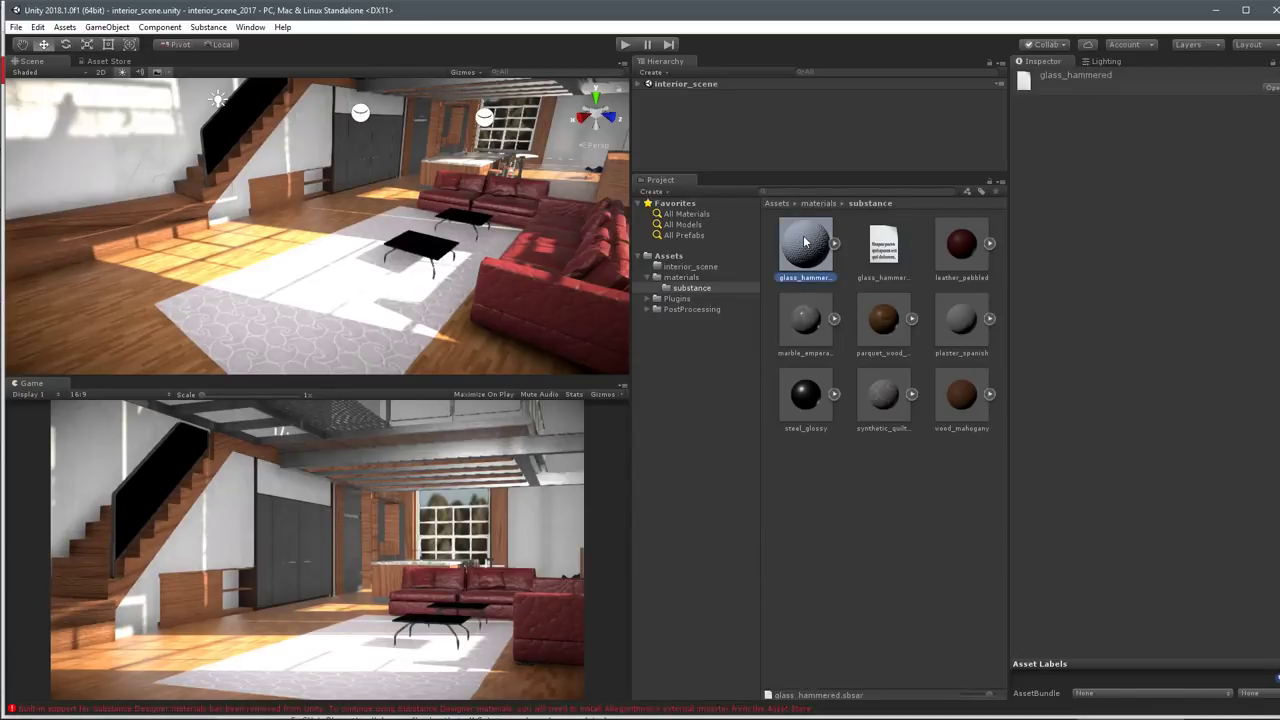
key(Delete)
click(683, 392)
click(805, 245)
key(Delete)
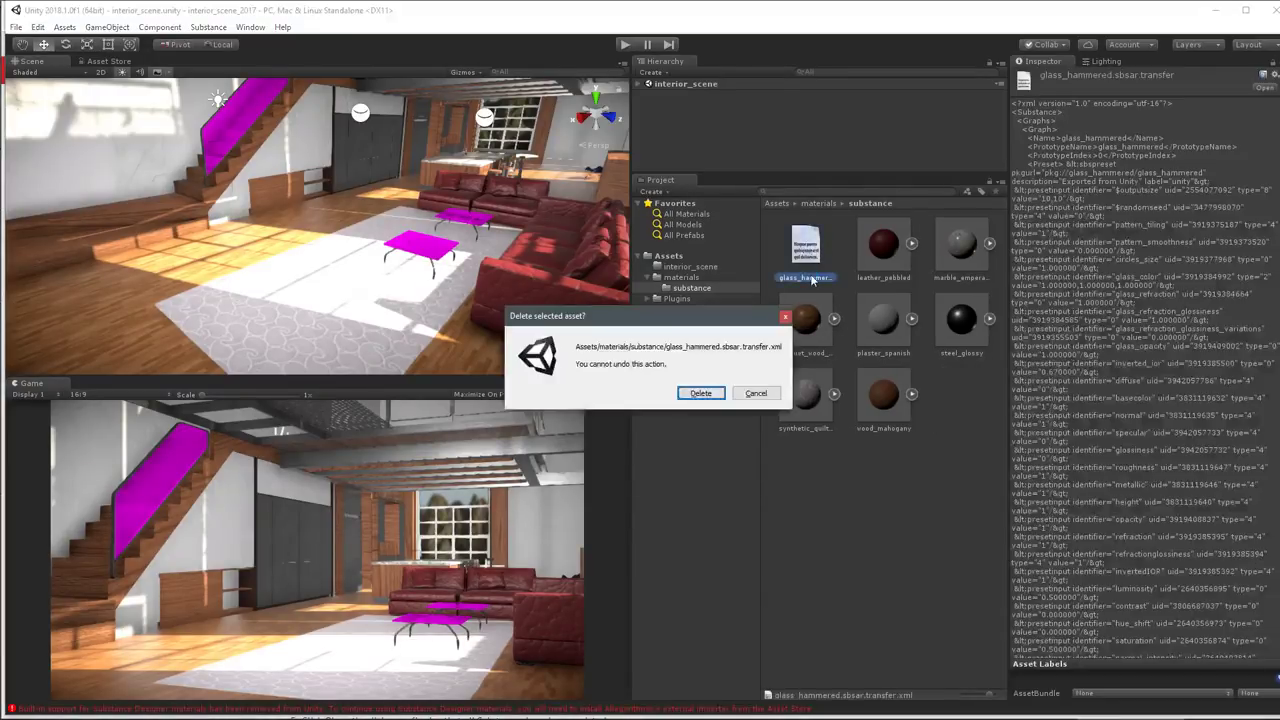
click(694, 392)
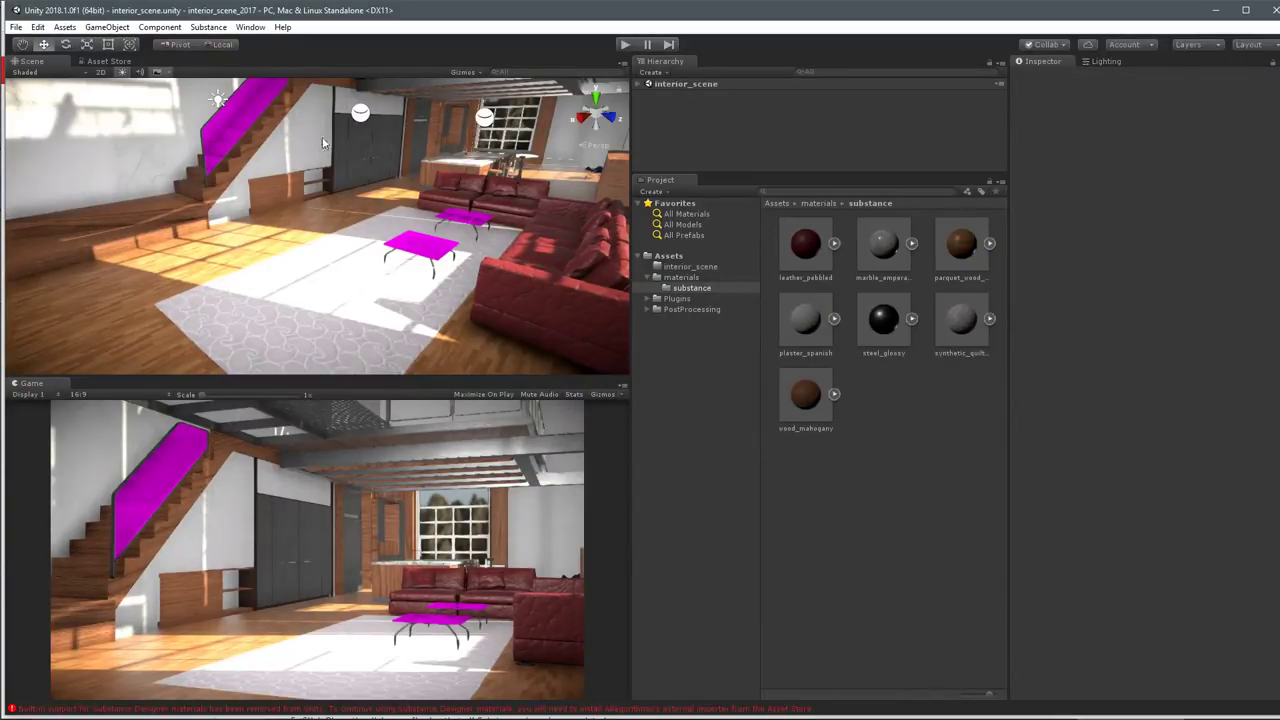
Open the Console, review the last Substance error entry, clear all messages and close the Console.
right_drag(330, 114, 422, 278)
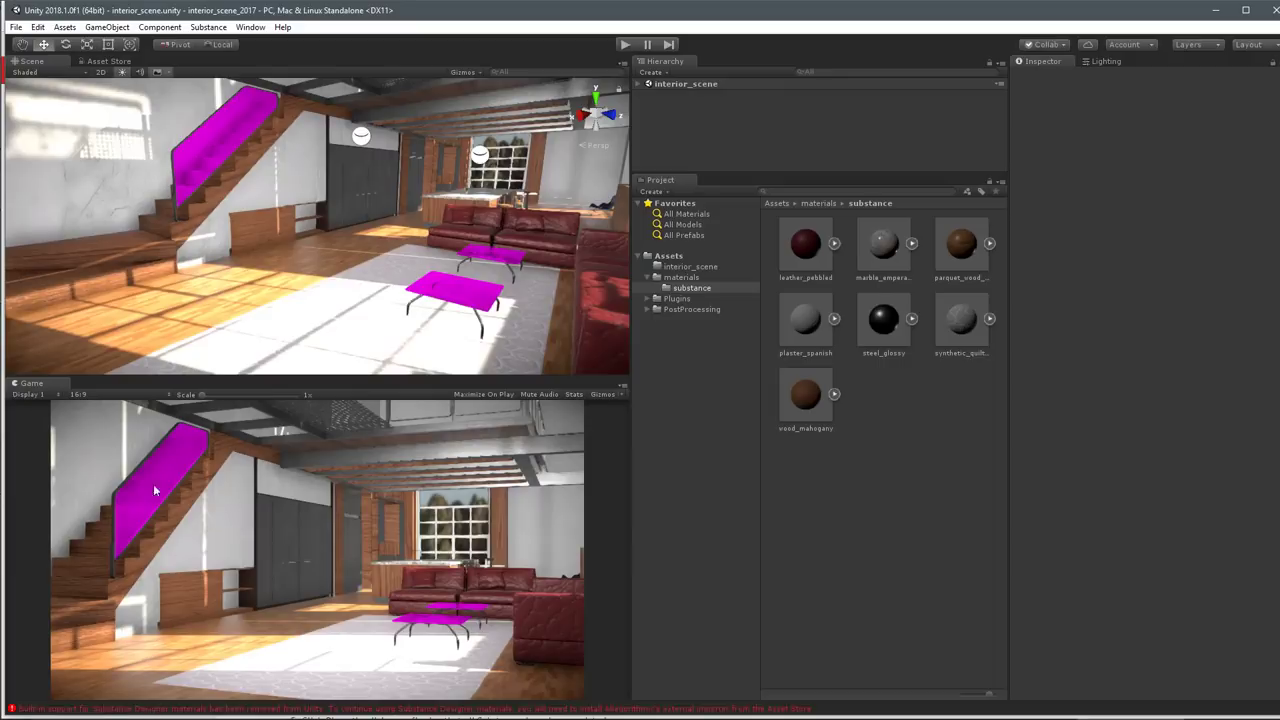
key(ctrl+shift+c)
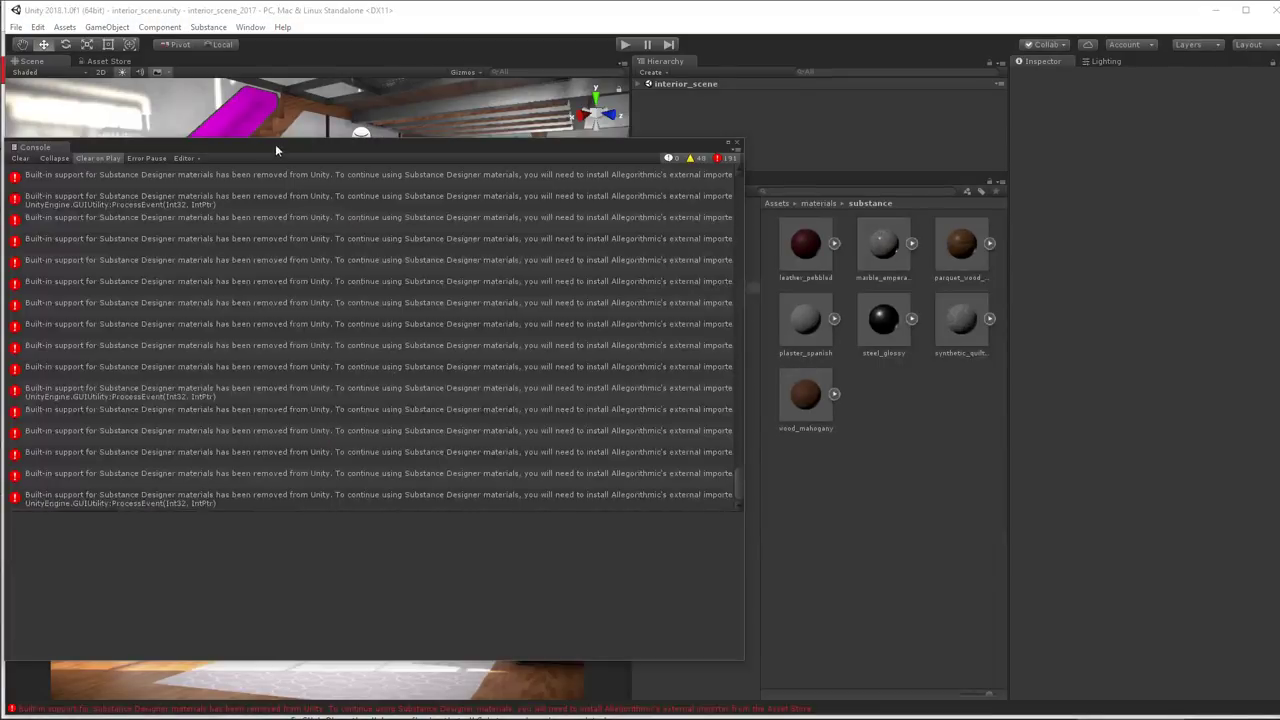
drag(275, 150, 676, 107)
click(565, 462)
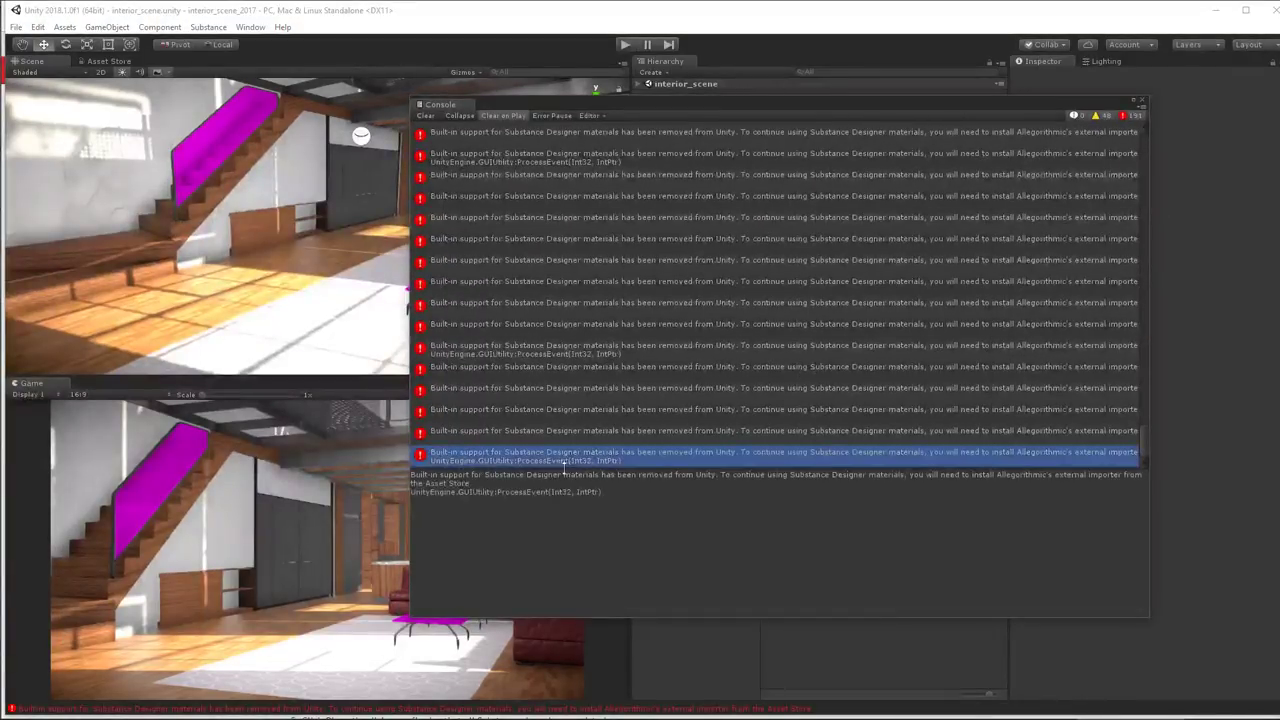
drag(563, 467, 562, 481)
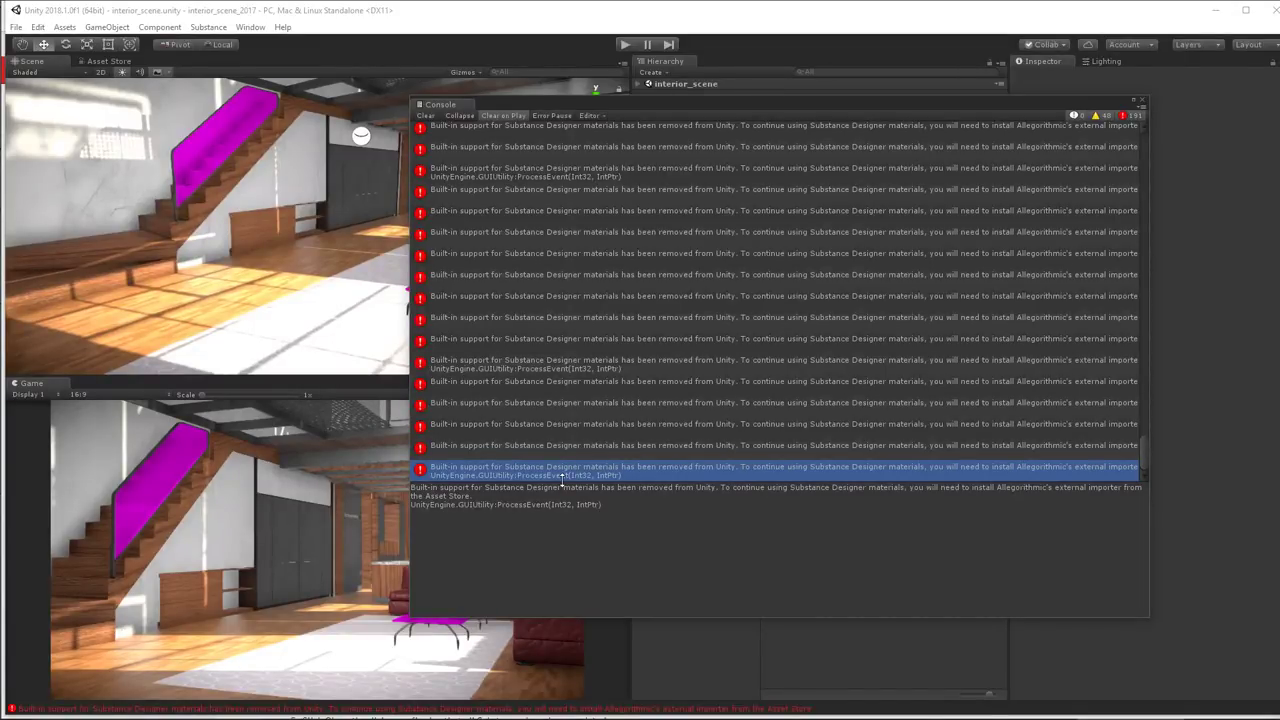
click(426, 115)
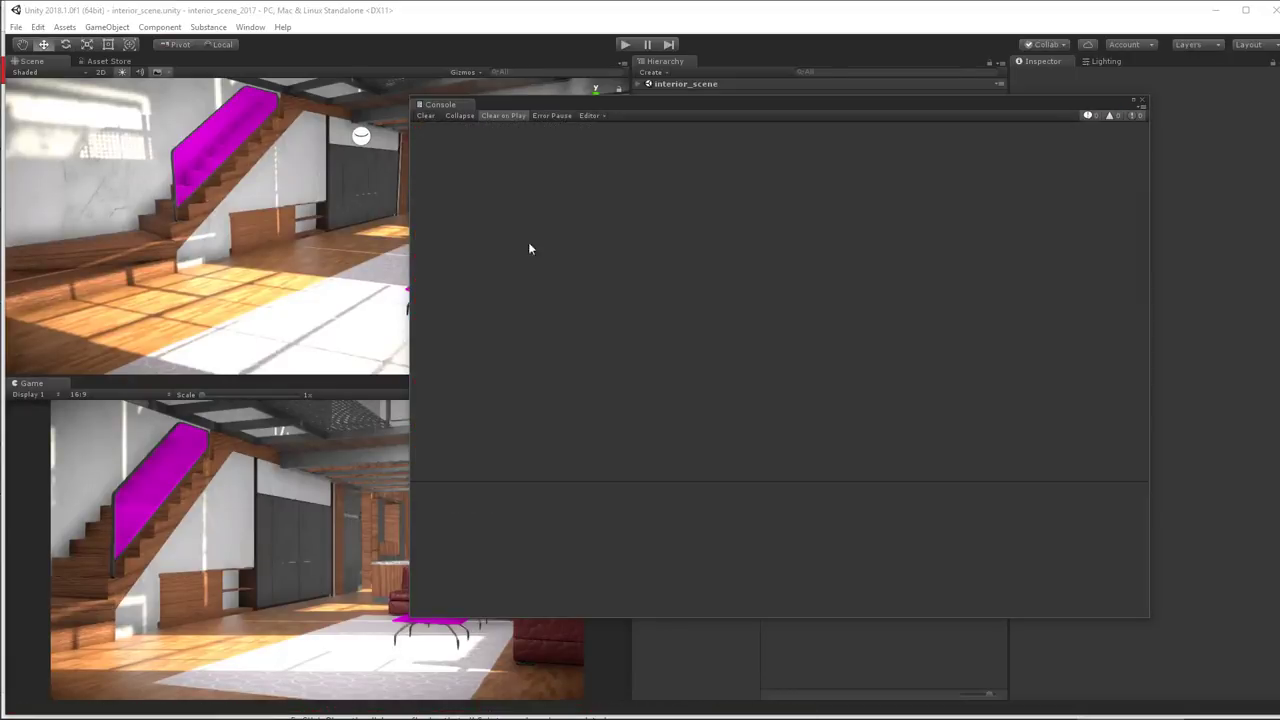
click(1142, 100)
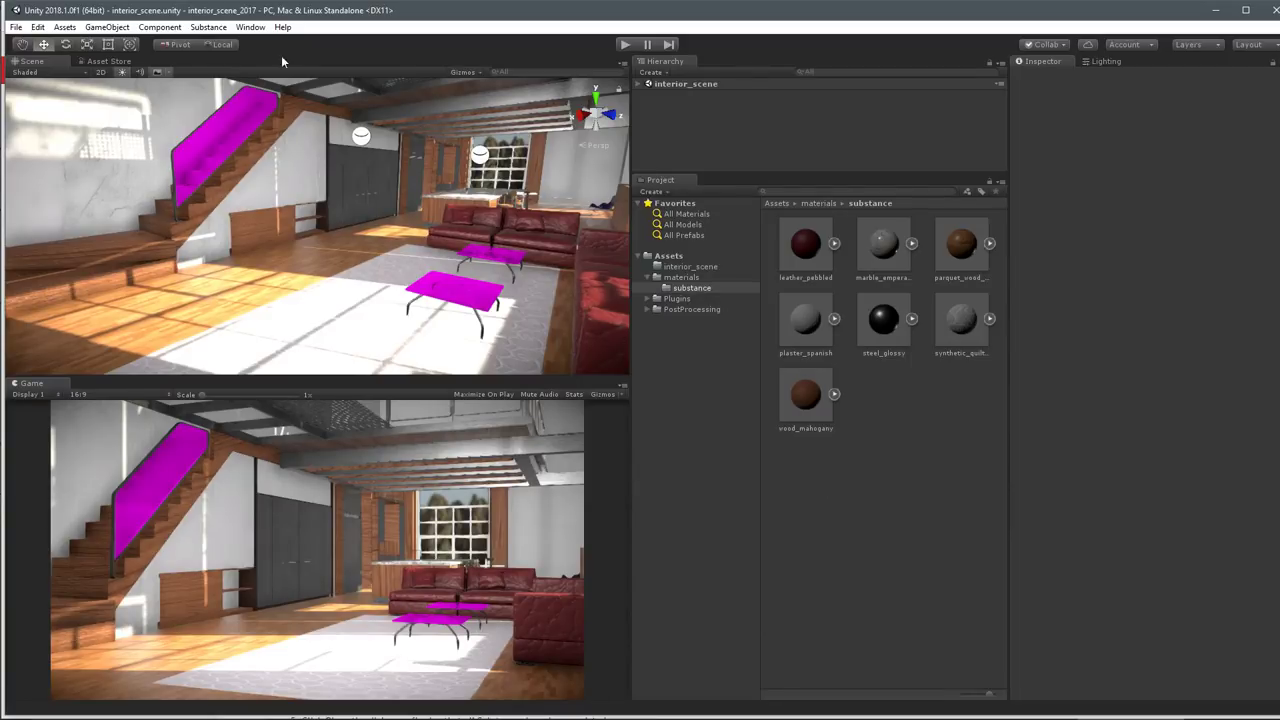
Open Substance Source and log in by entering the account password and agreeing to the EULA.
click(209, 28)
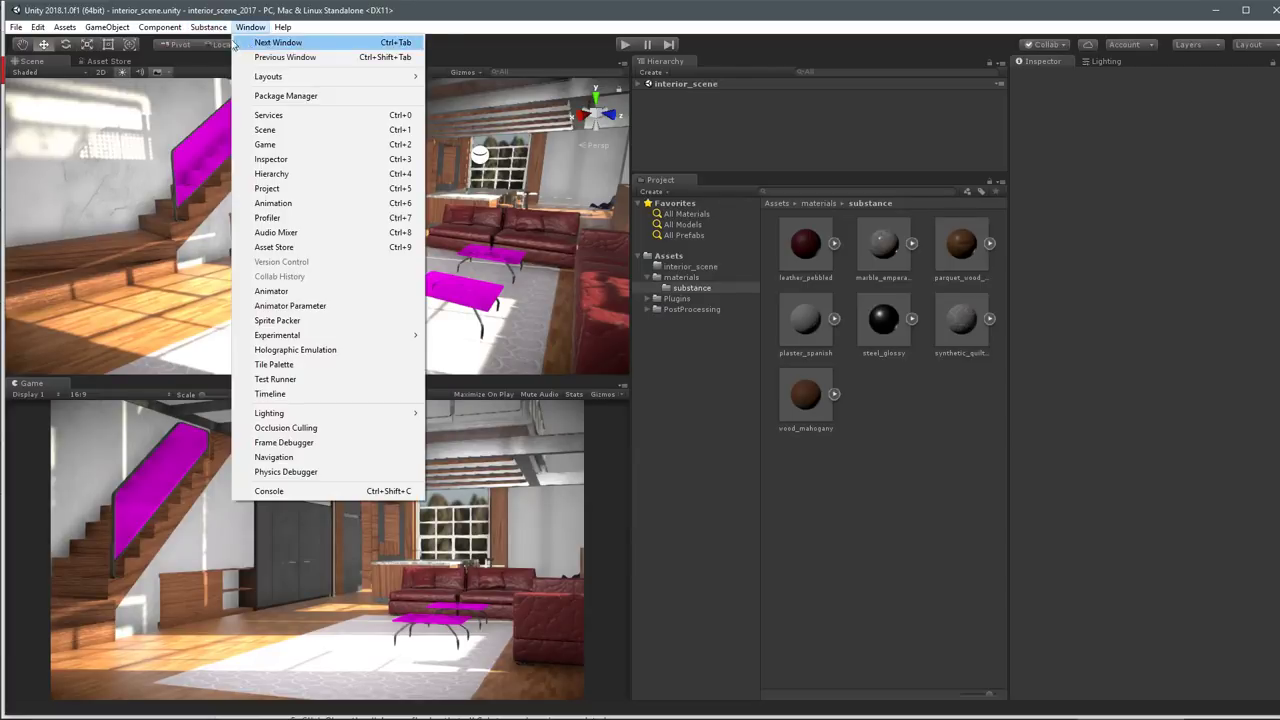
click(250, 45)
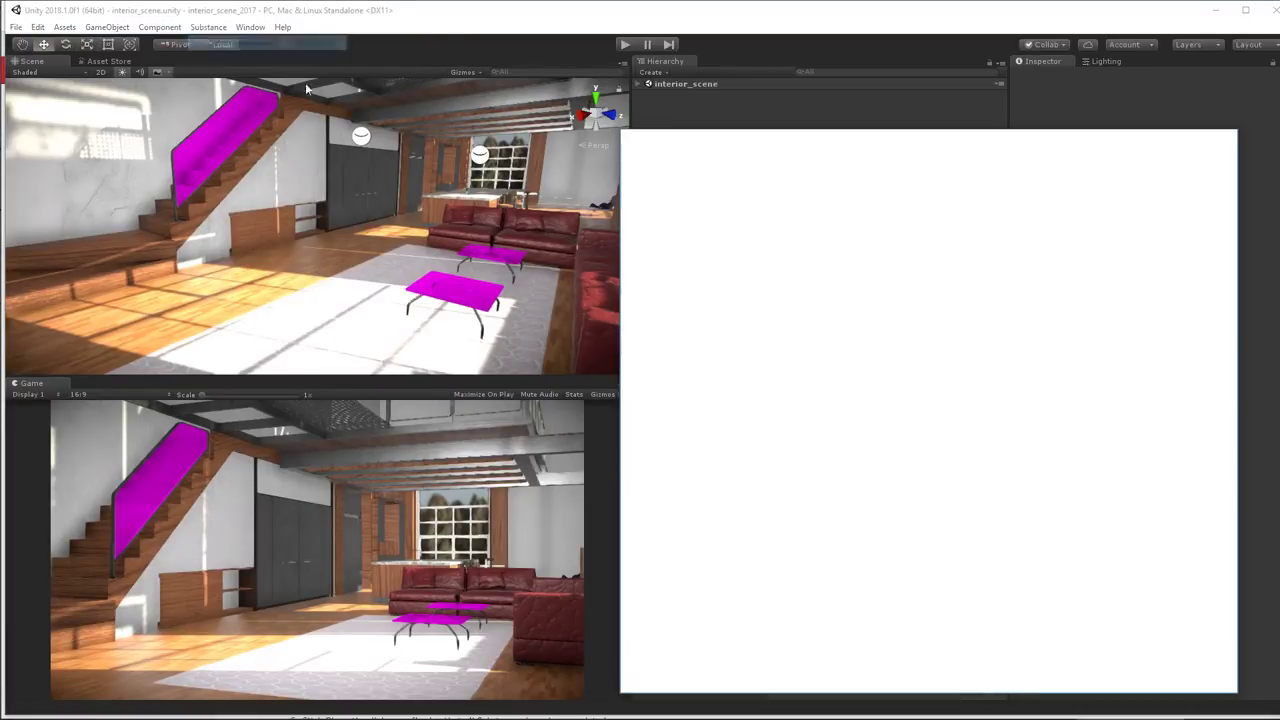
drag(731, 141, 636, 126)
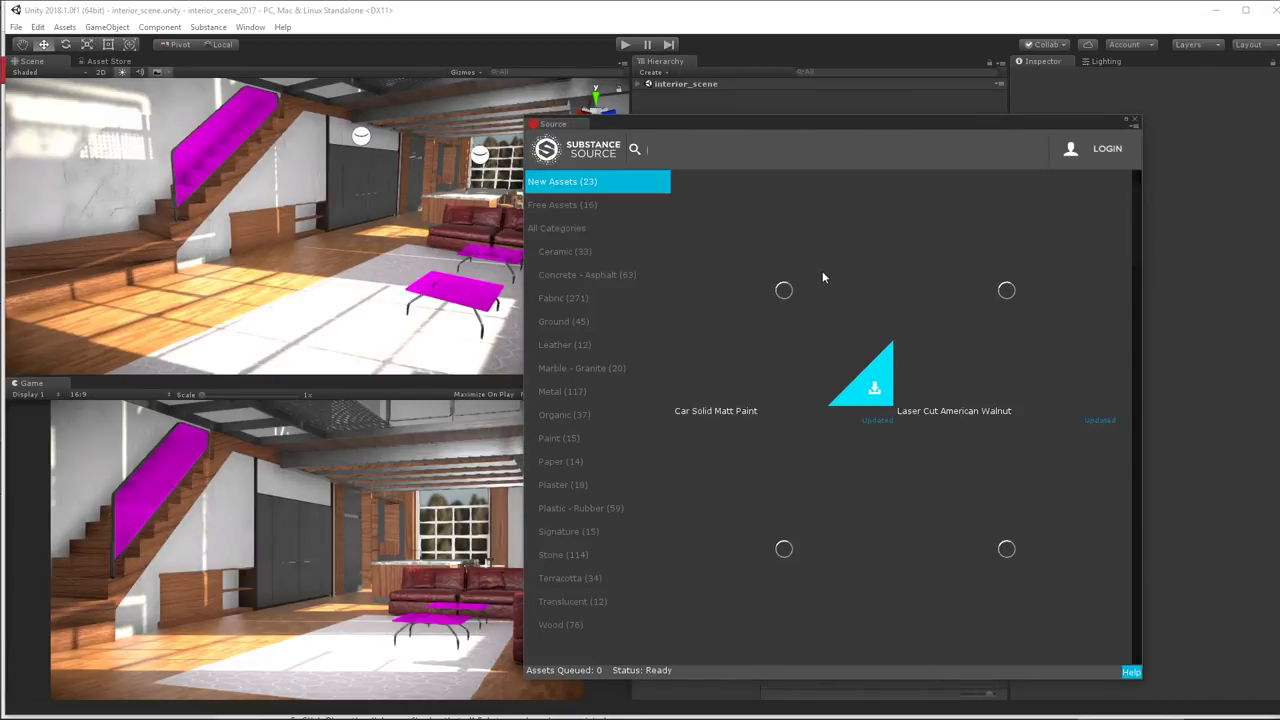
click(1093, 153)
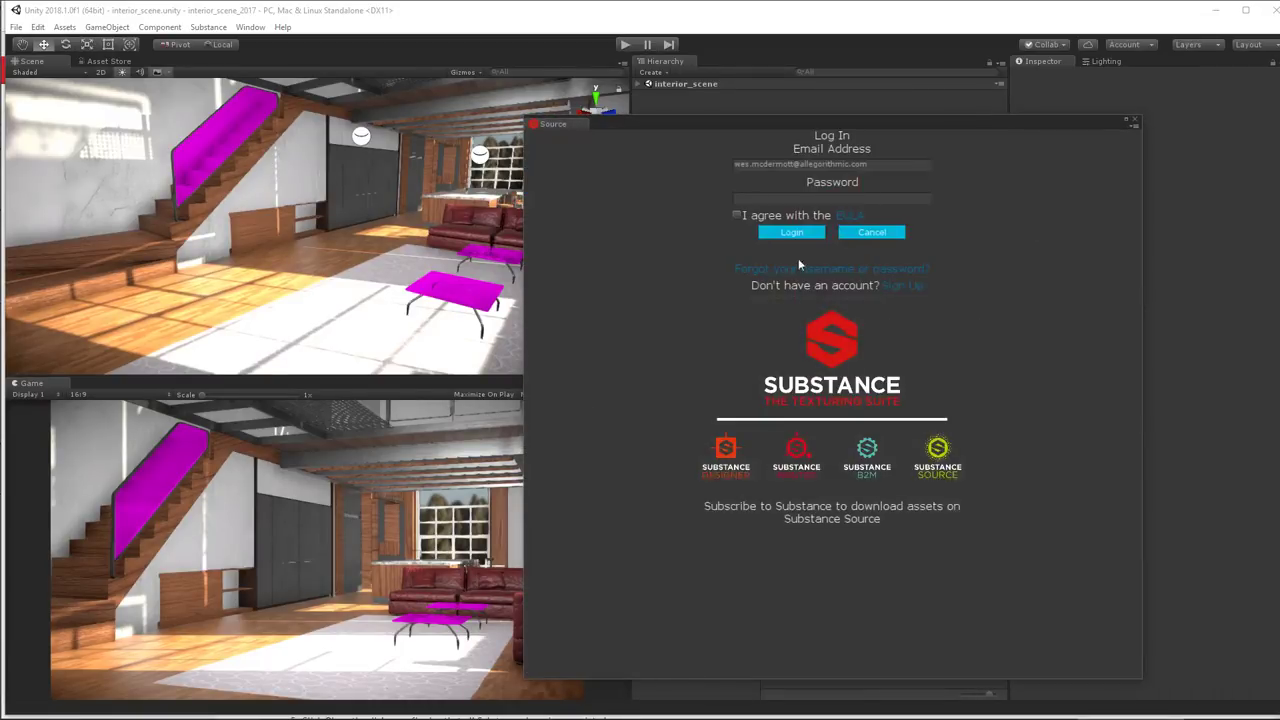
click(775, 203)
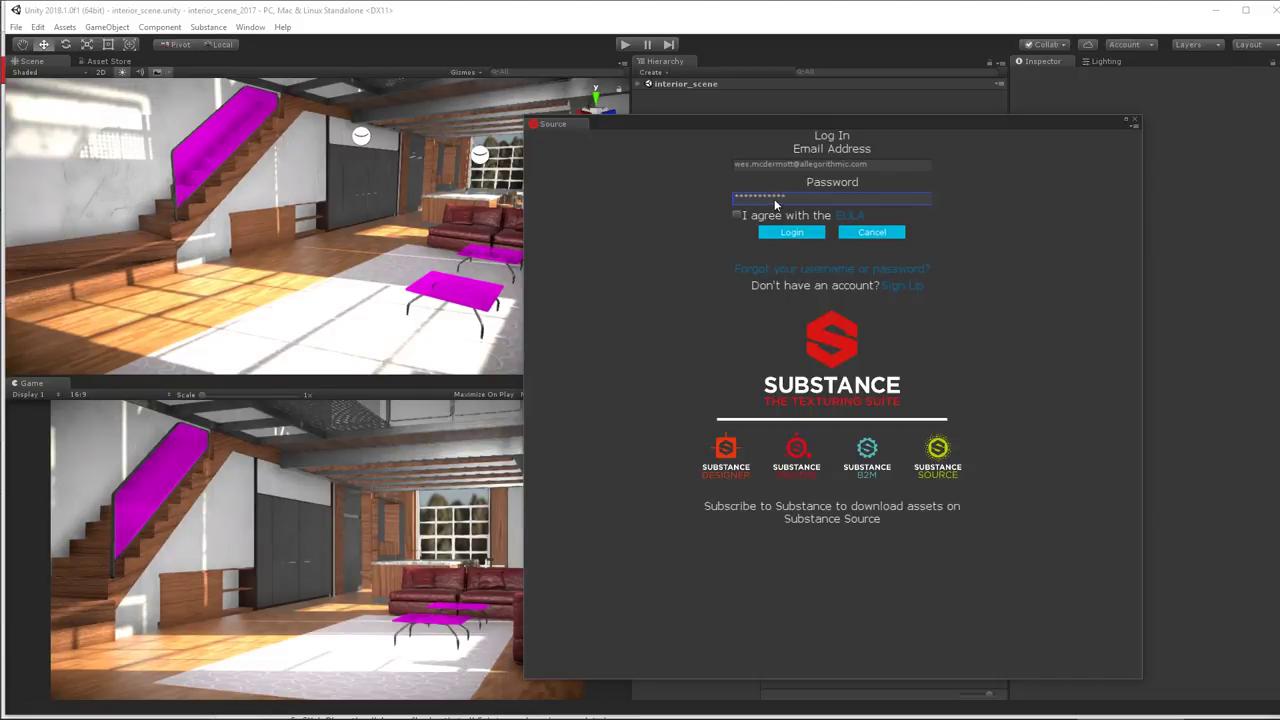
click(736, 215)
click(801, 233)
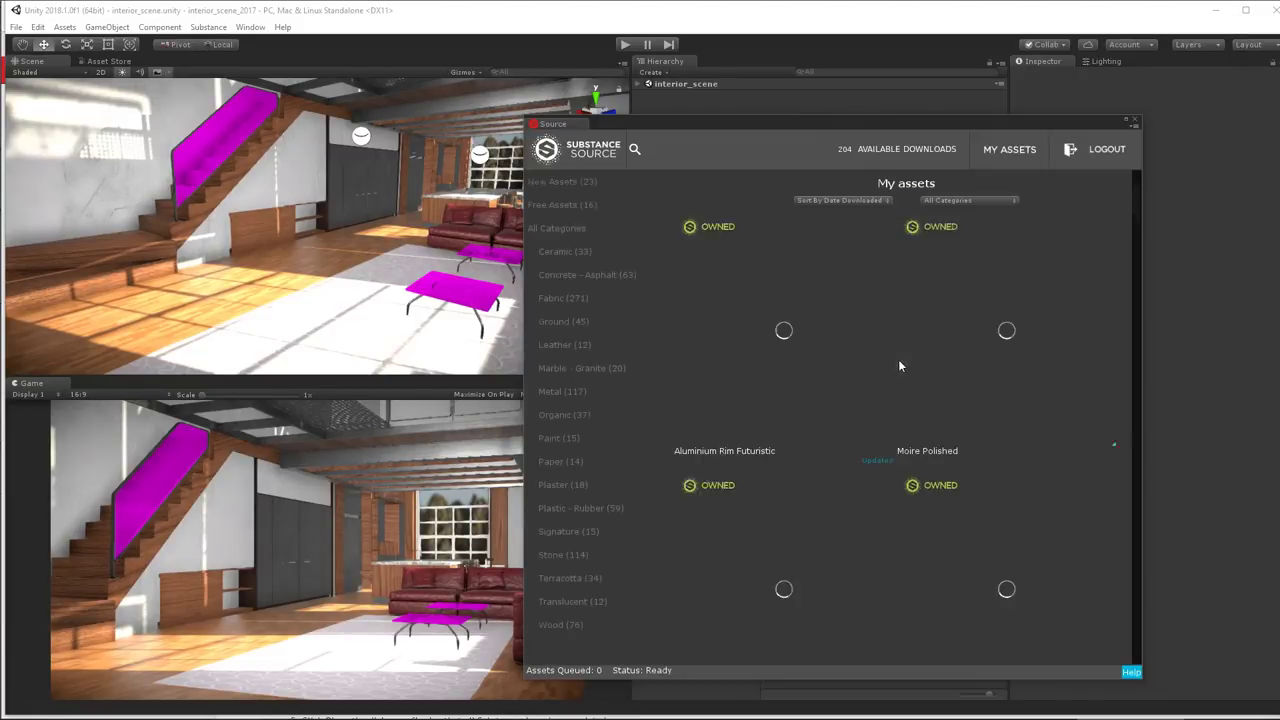
Search Substance Source for "glass" and browse the glass materials in a widened window.
drag(662, 125, 761, 95)
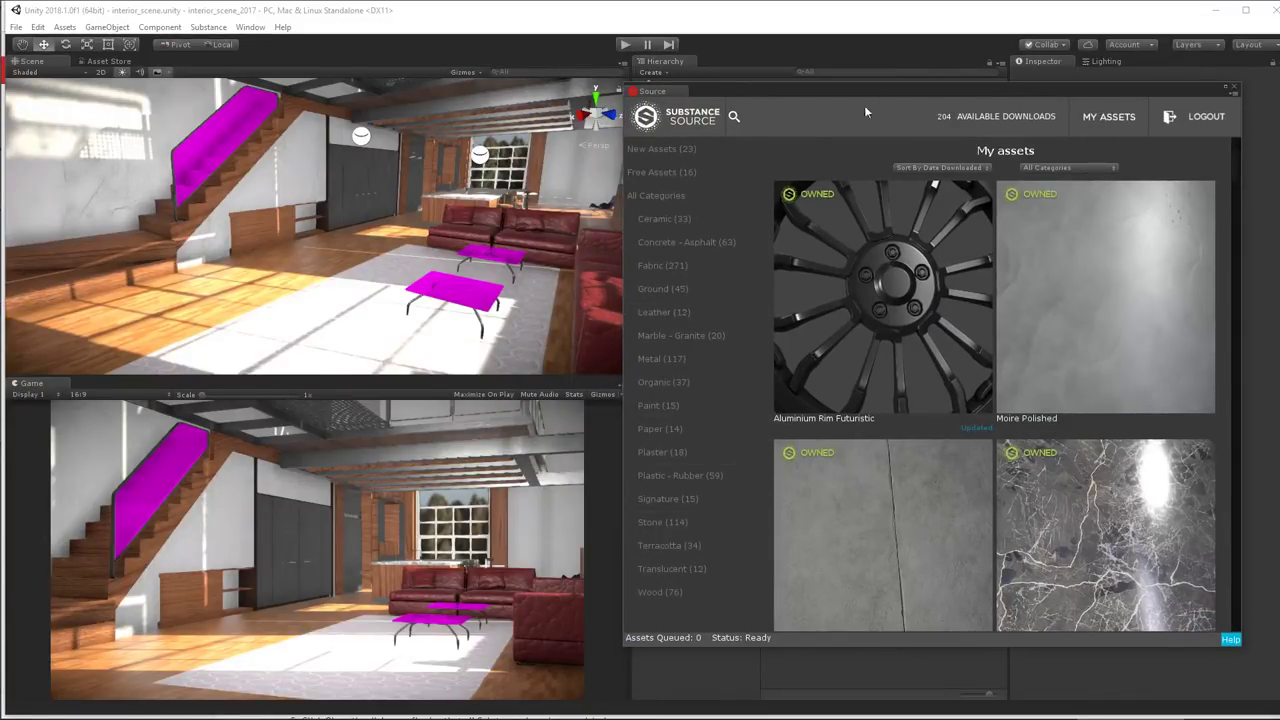
text(glass)
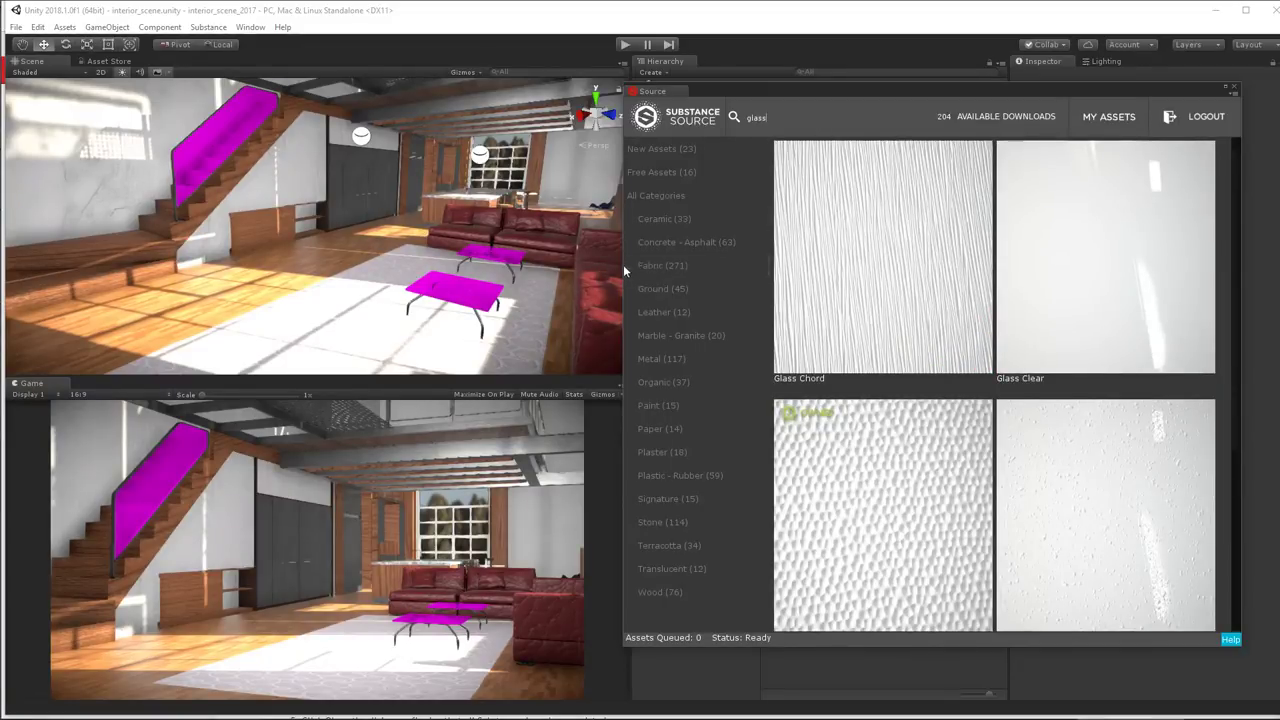
drag(625, 270, 581, 266)
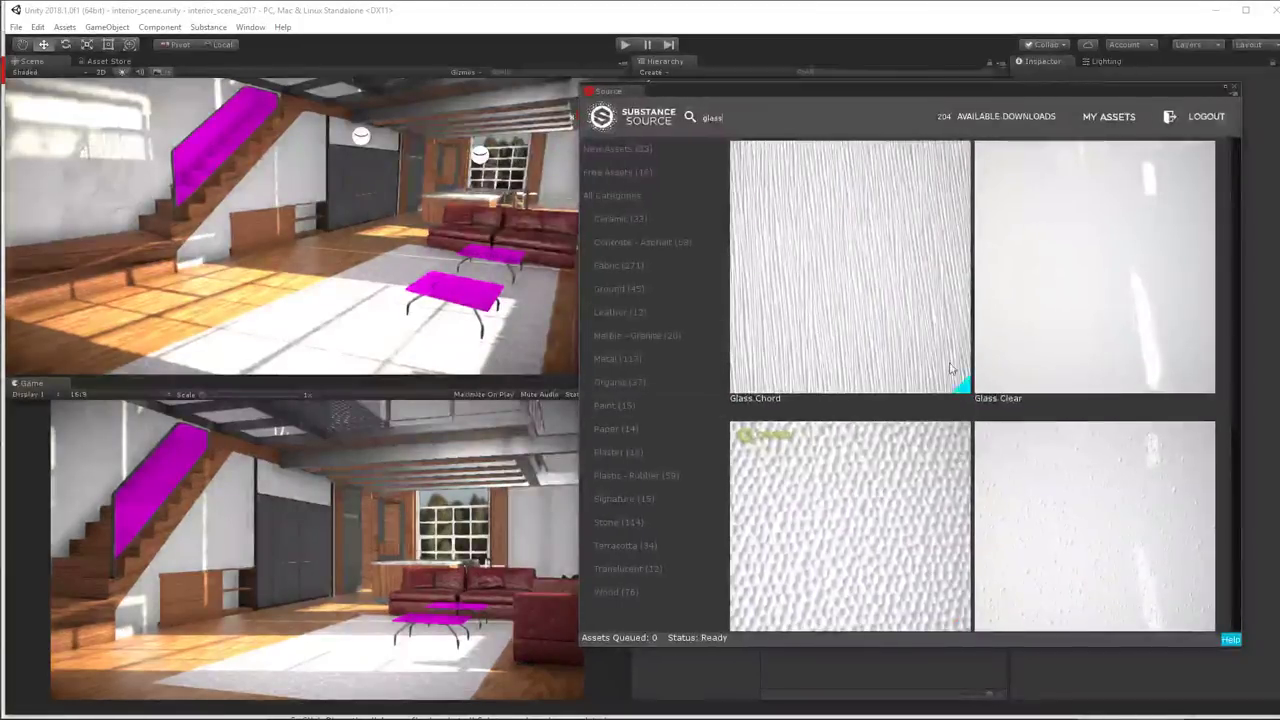
scroll(931, 380, down, 5)
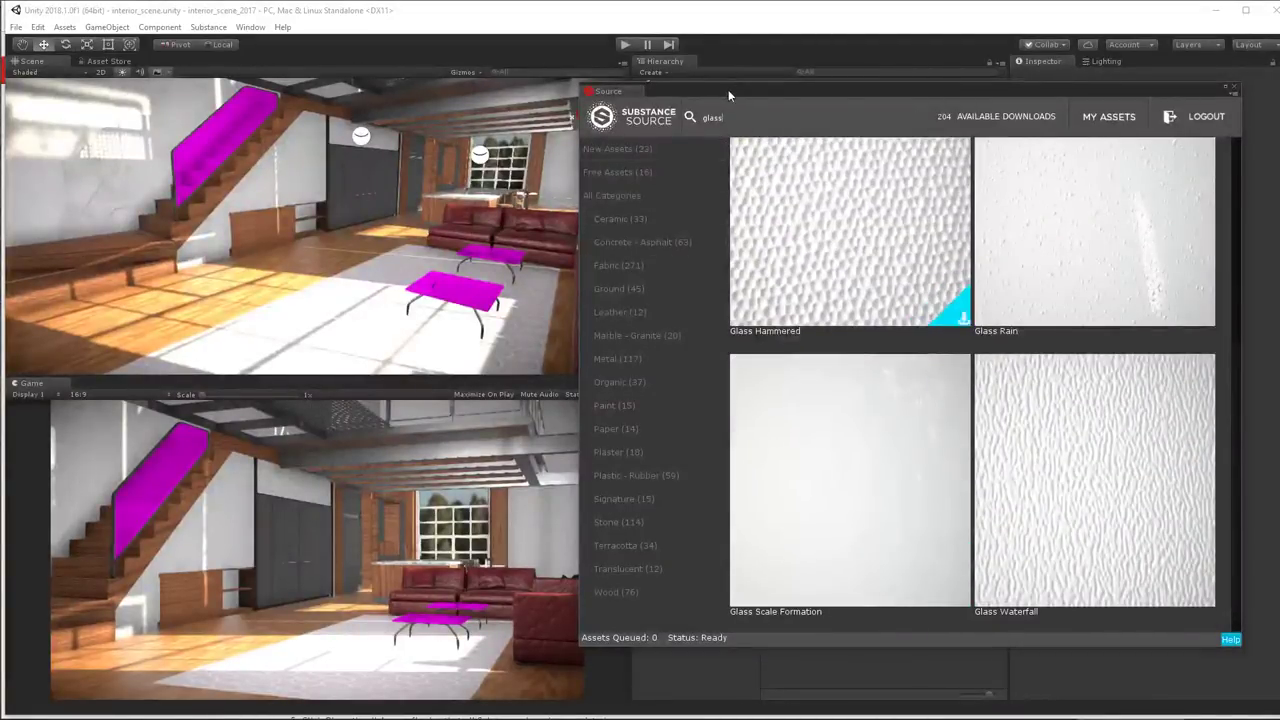
drag(660, 90, 595, 122)
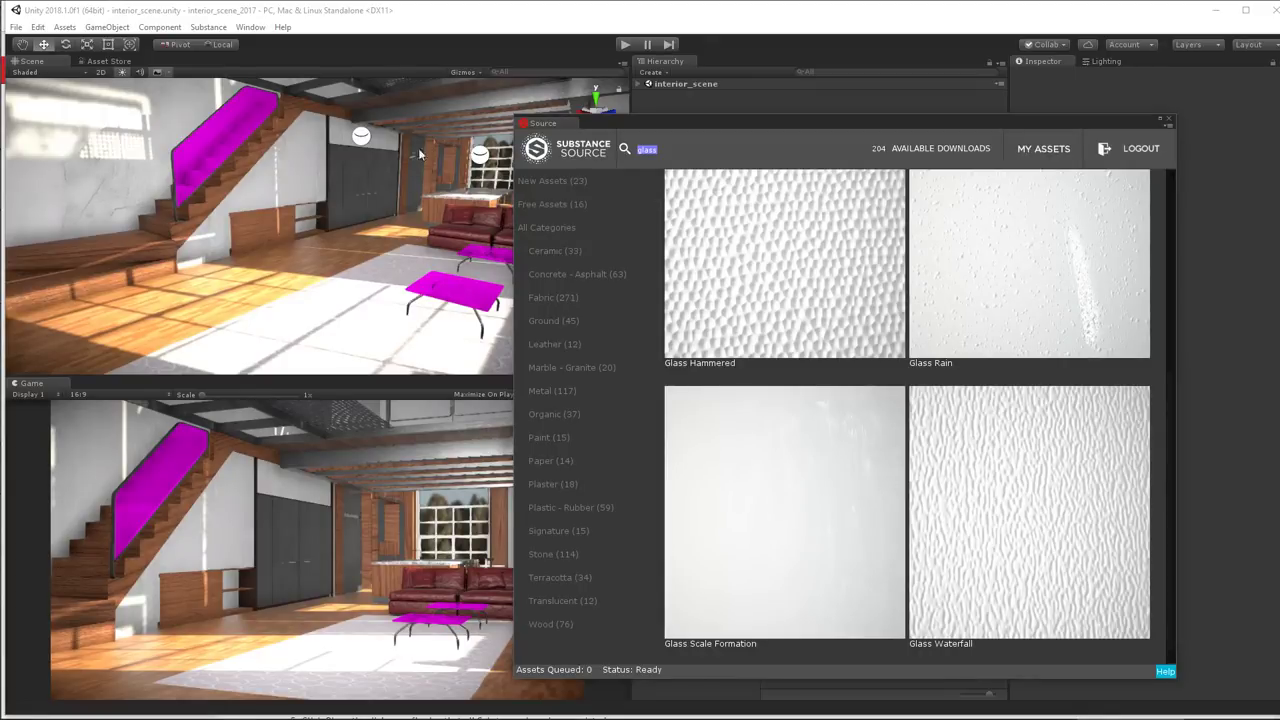
Switch to the Chrome browser, search the web for "substance share" in a new tab and open the Substance Share site.
click(334, 711)
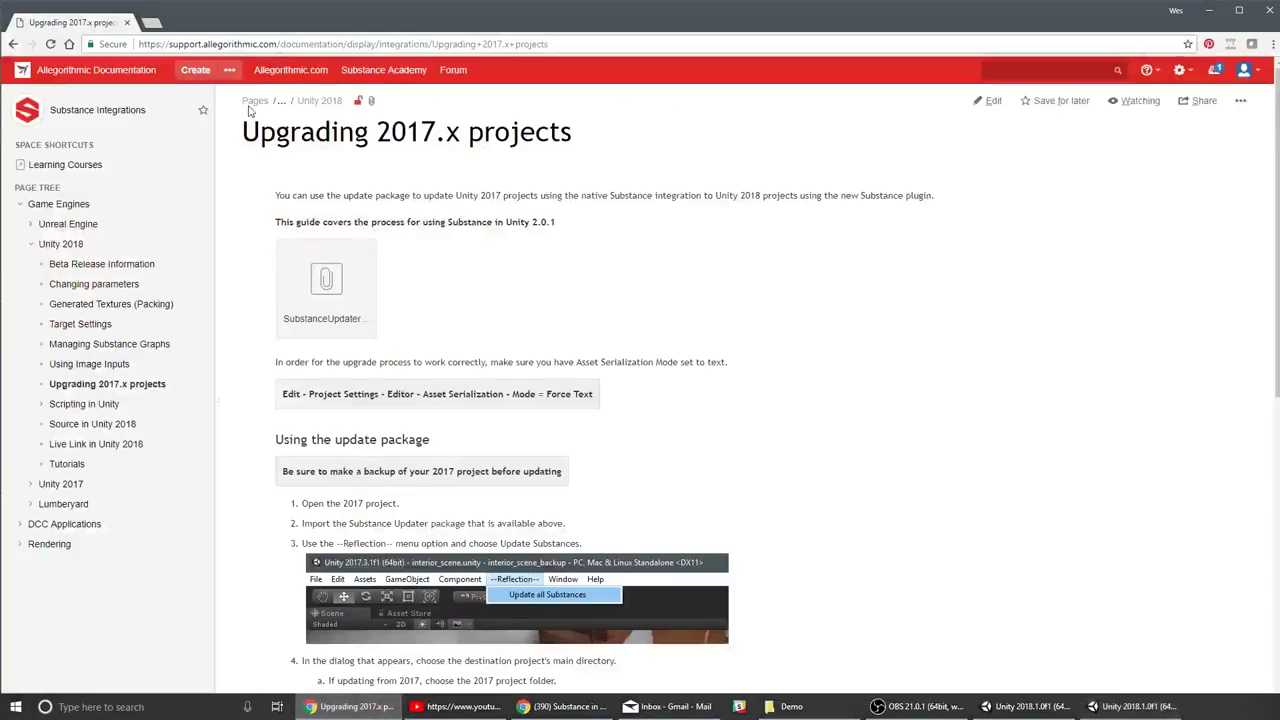
click(153, 22)
text(subs)
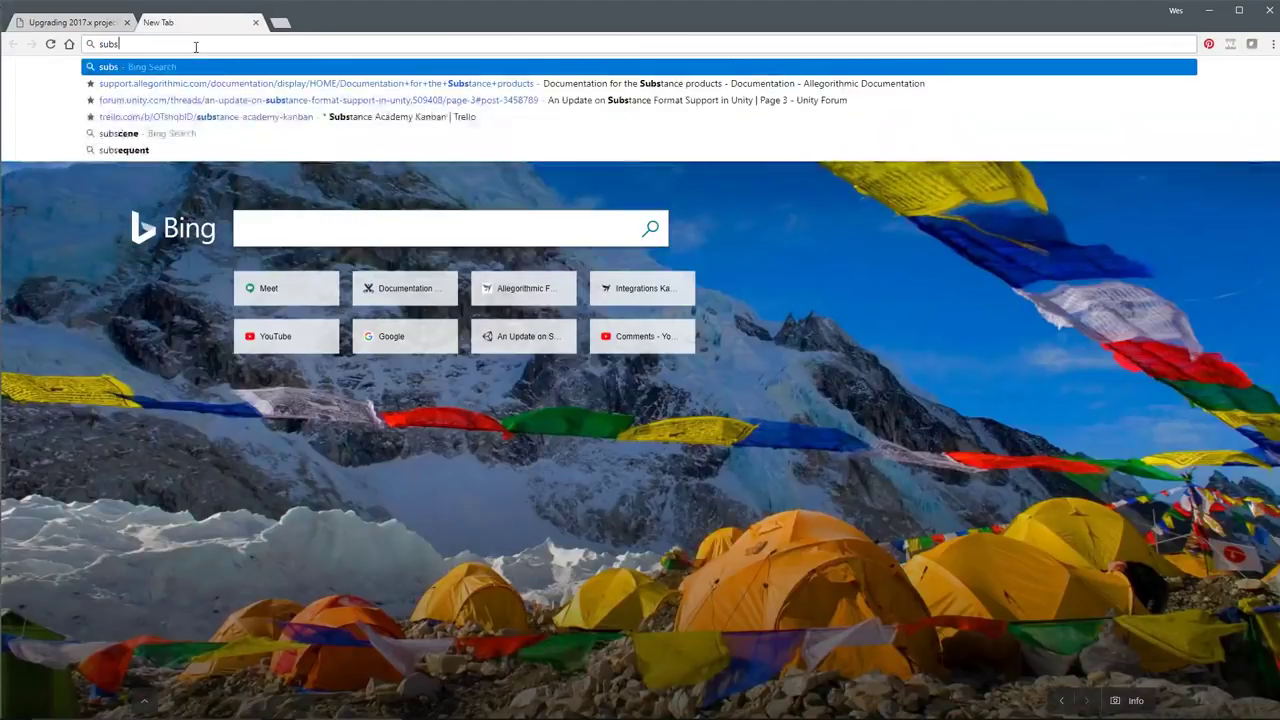
text(tance share)
key(Return)
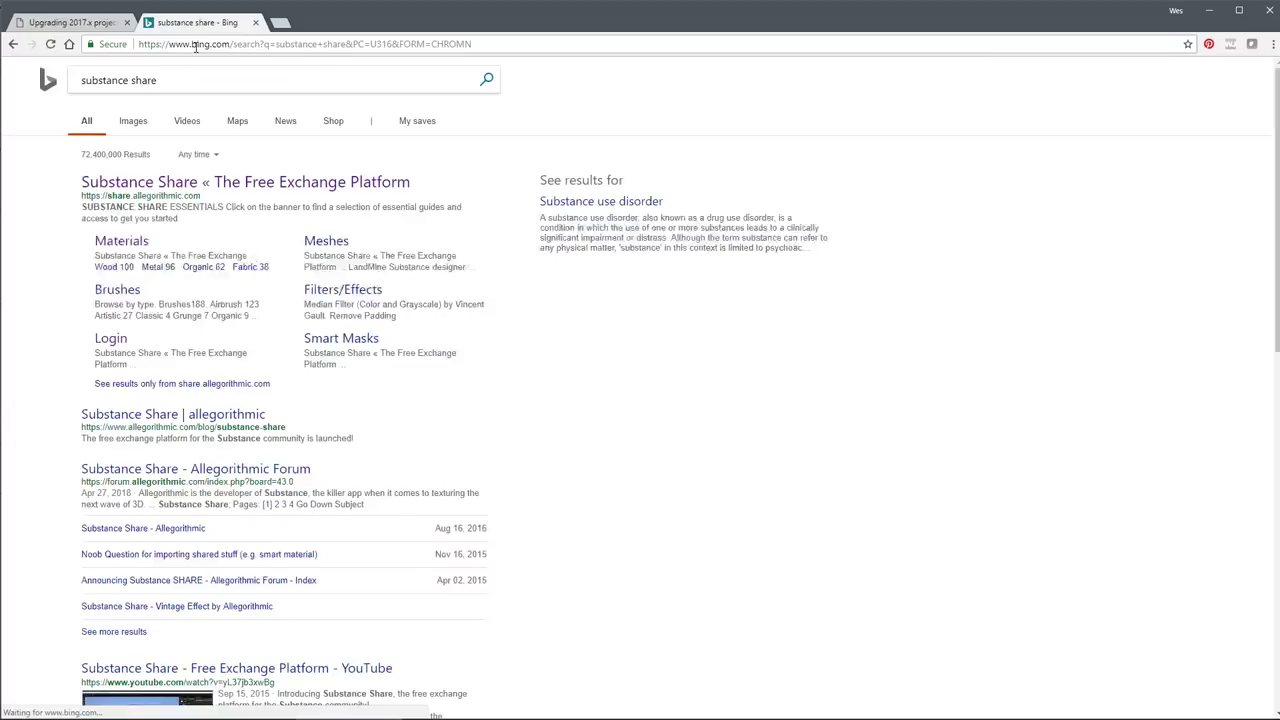
click(241, 184)
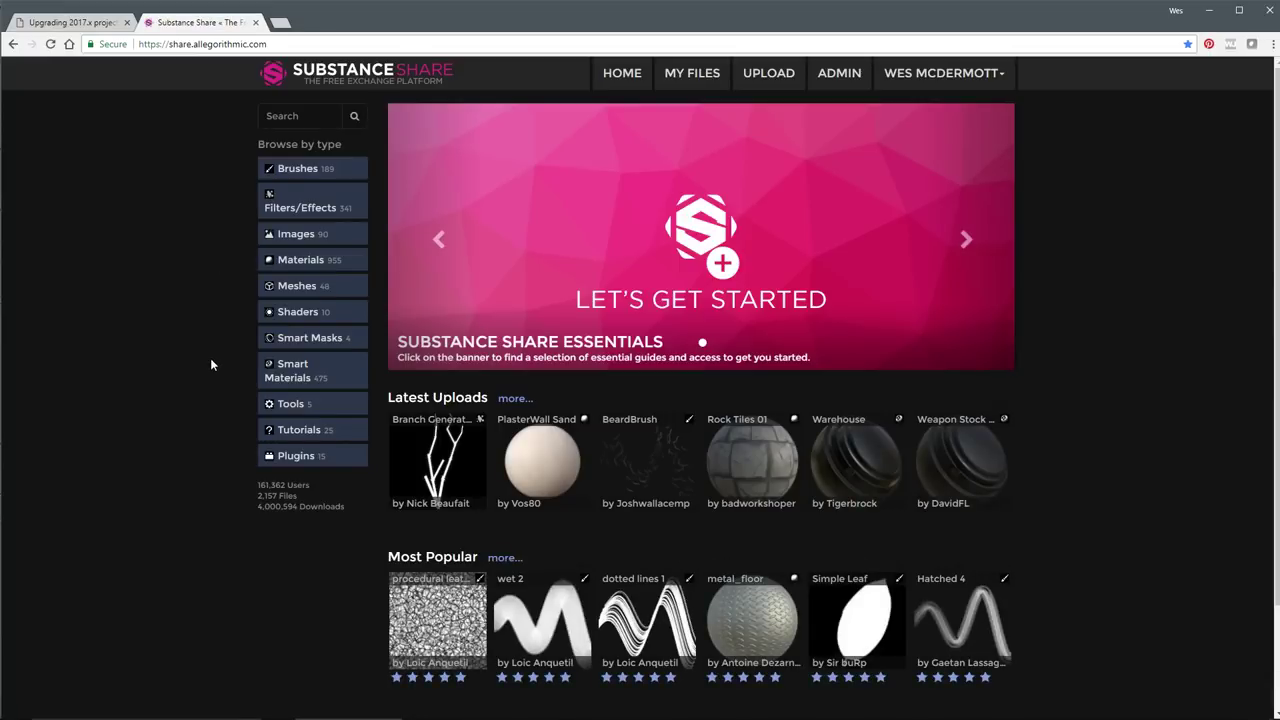
Browse the Materials category on Substance Share.
click(287, 263)
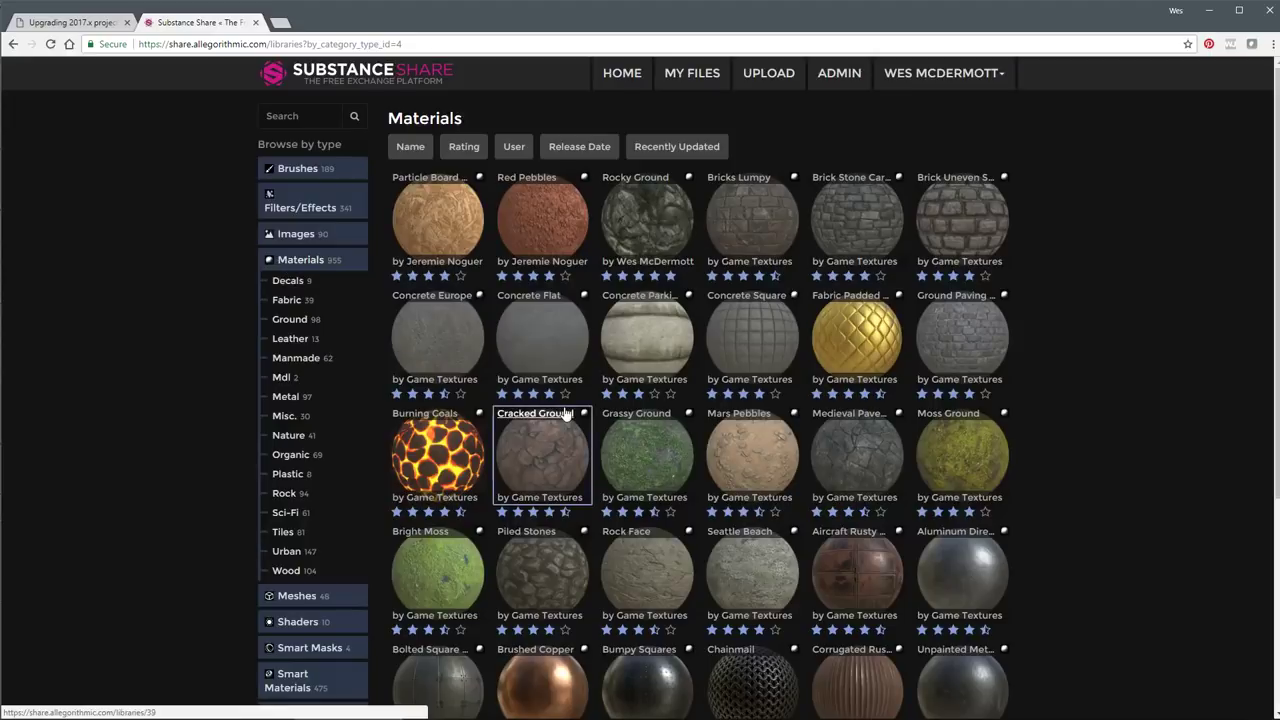
scroll(564, 420, down, 3)
scroll(564, 420, up, 3)
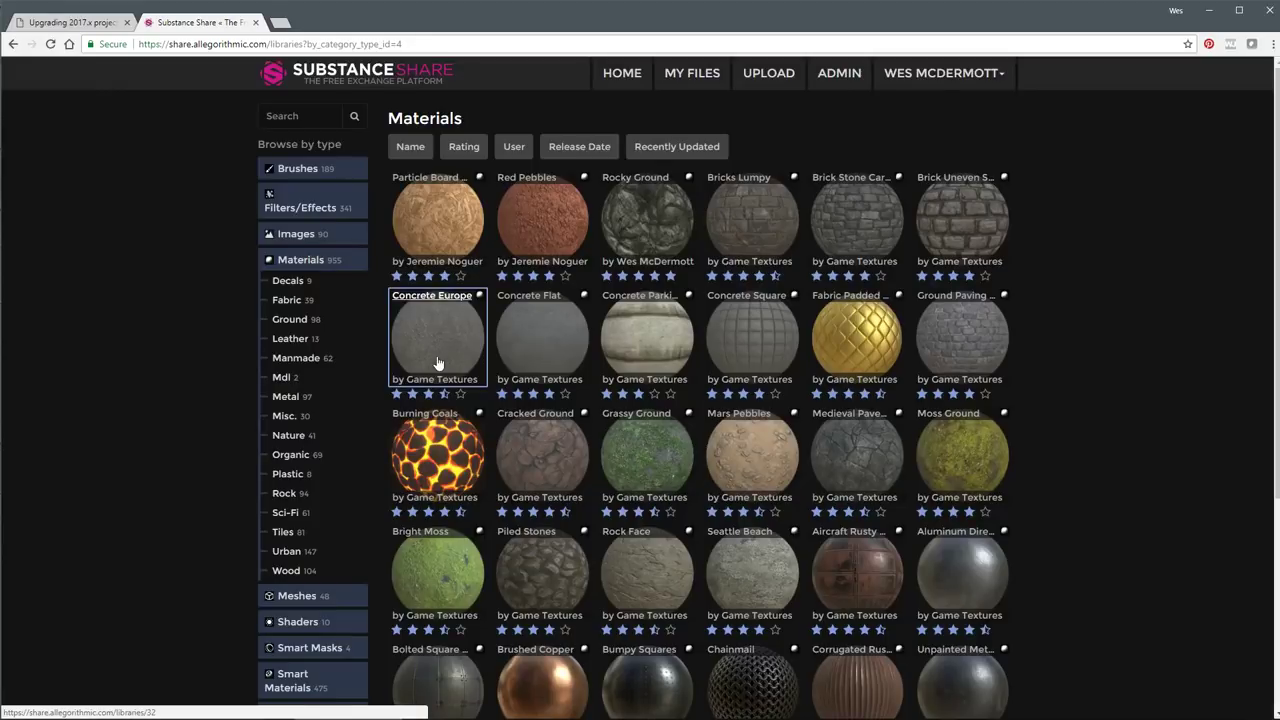
Search the web for "substace source" in another new tab and open the Substance Source product page.
click(282, 24)
text(subst)
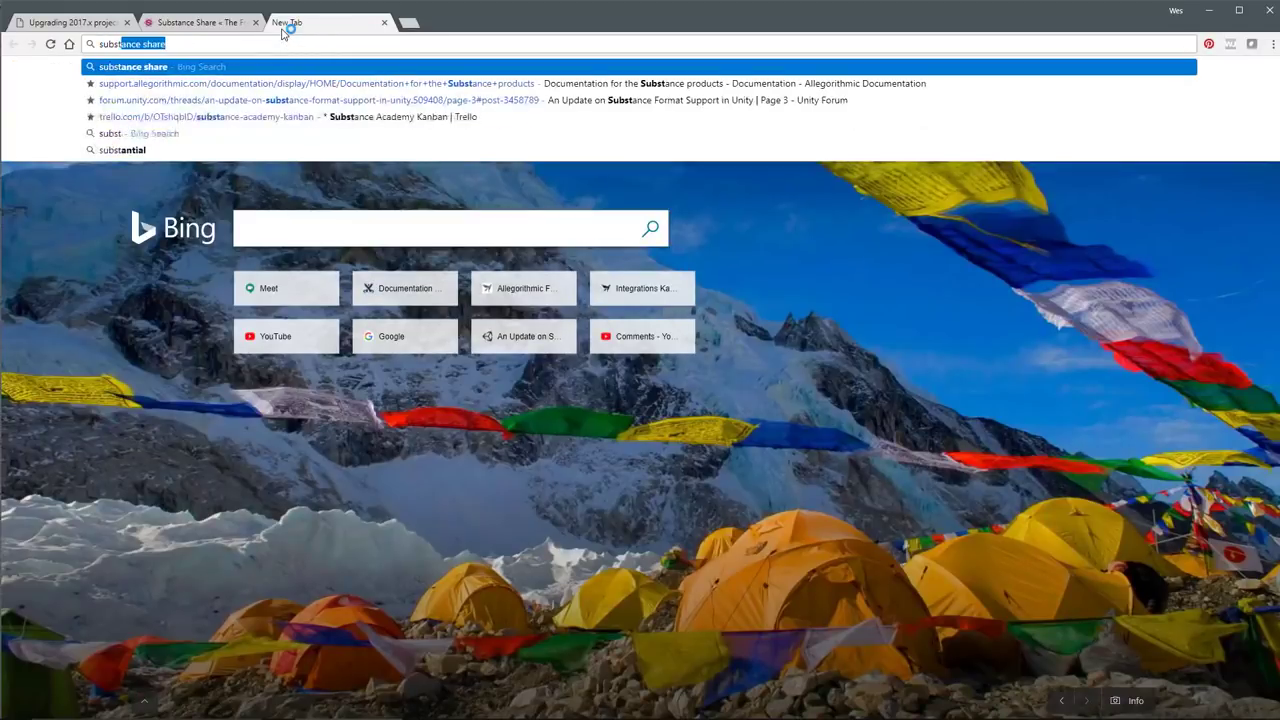
text(ace source)
key(Return)
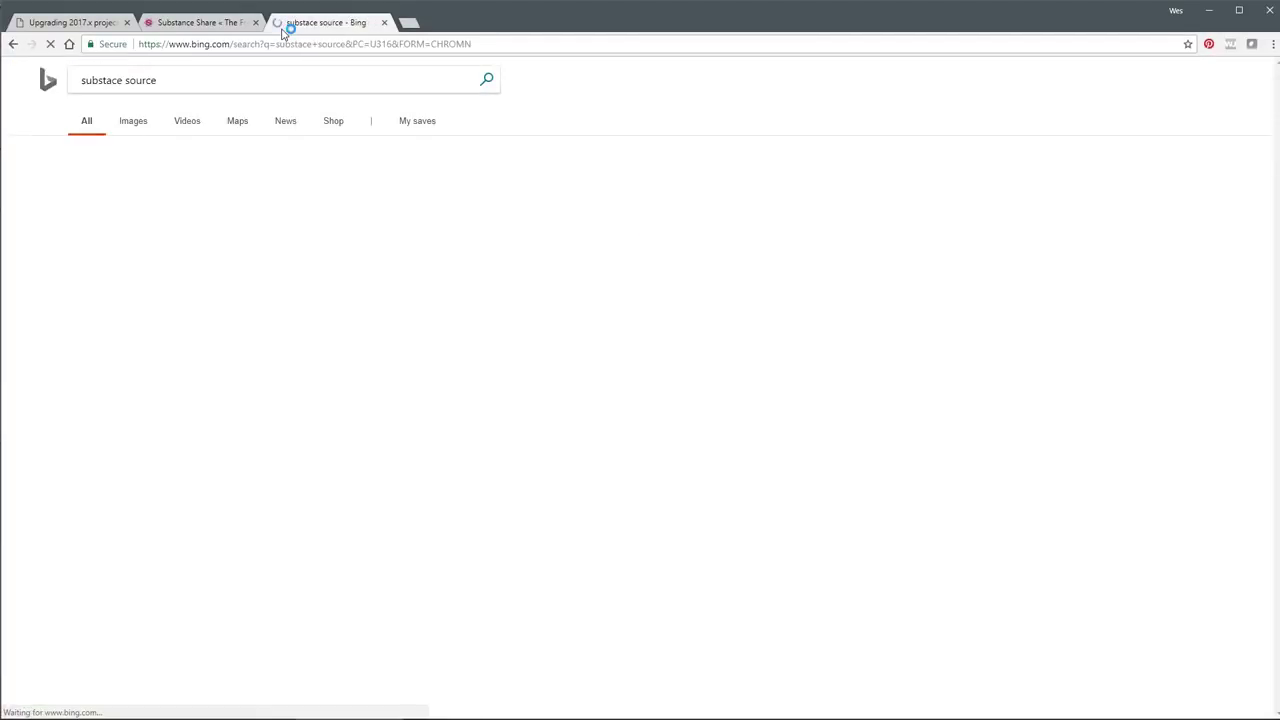
click(228, 214)
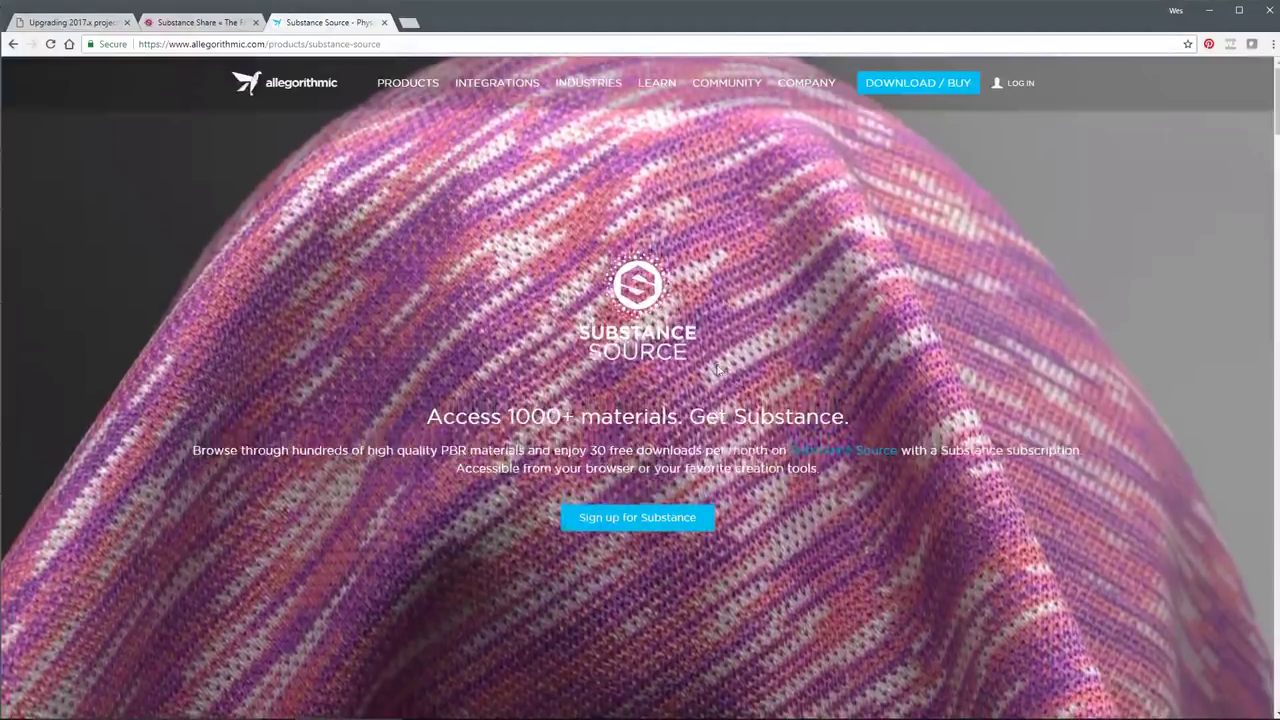
Look over the Substance Source product page, then open its online asset library and browse the materials.
scroll(714, 362, down, 10)
scroll(714, 366, up, 5)
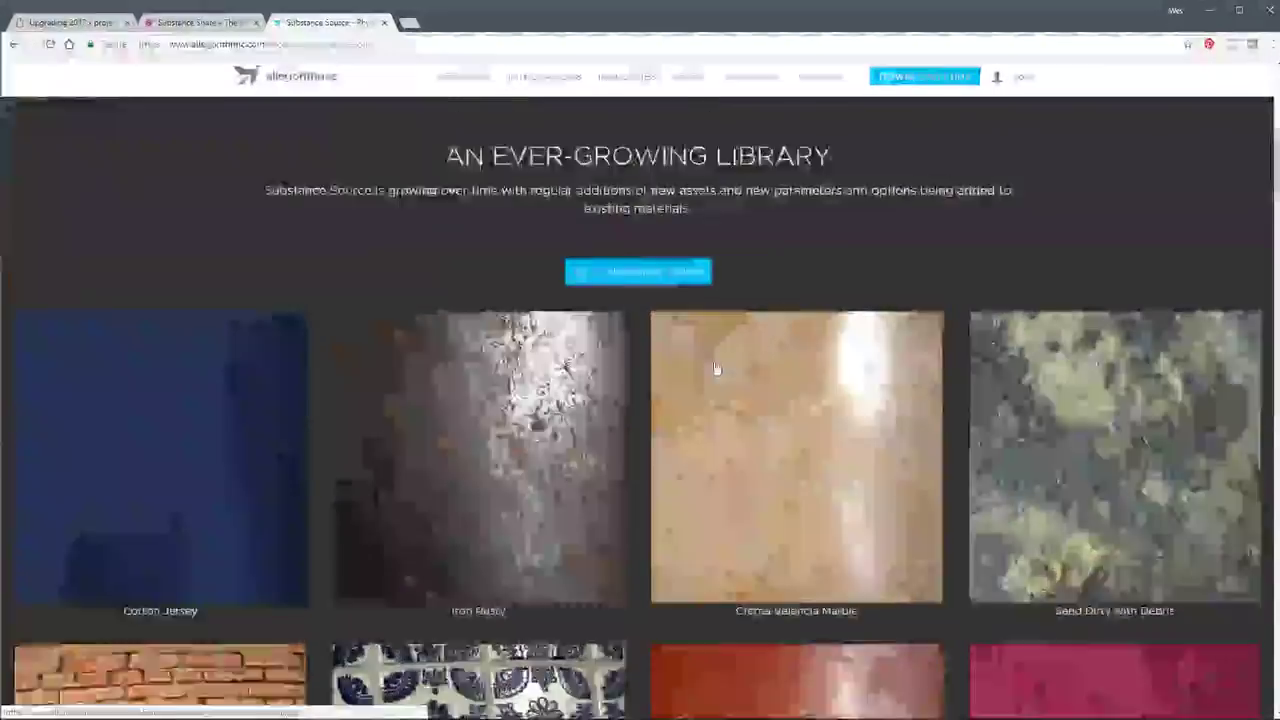
click(633, 372)
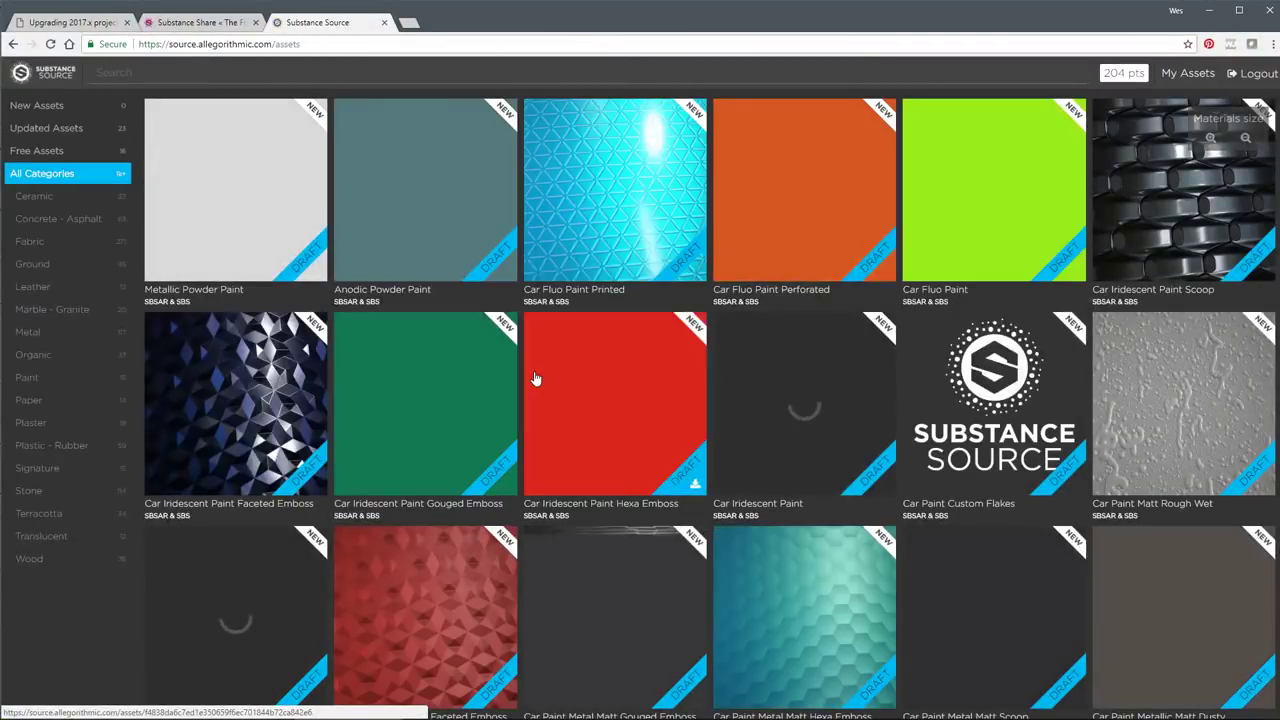
scroll(535, 378, down, 2)
scroll(535, 378, down, 7)
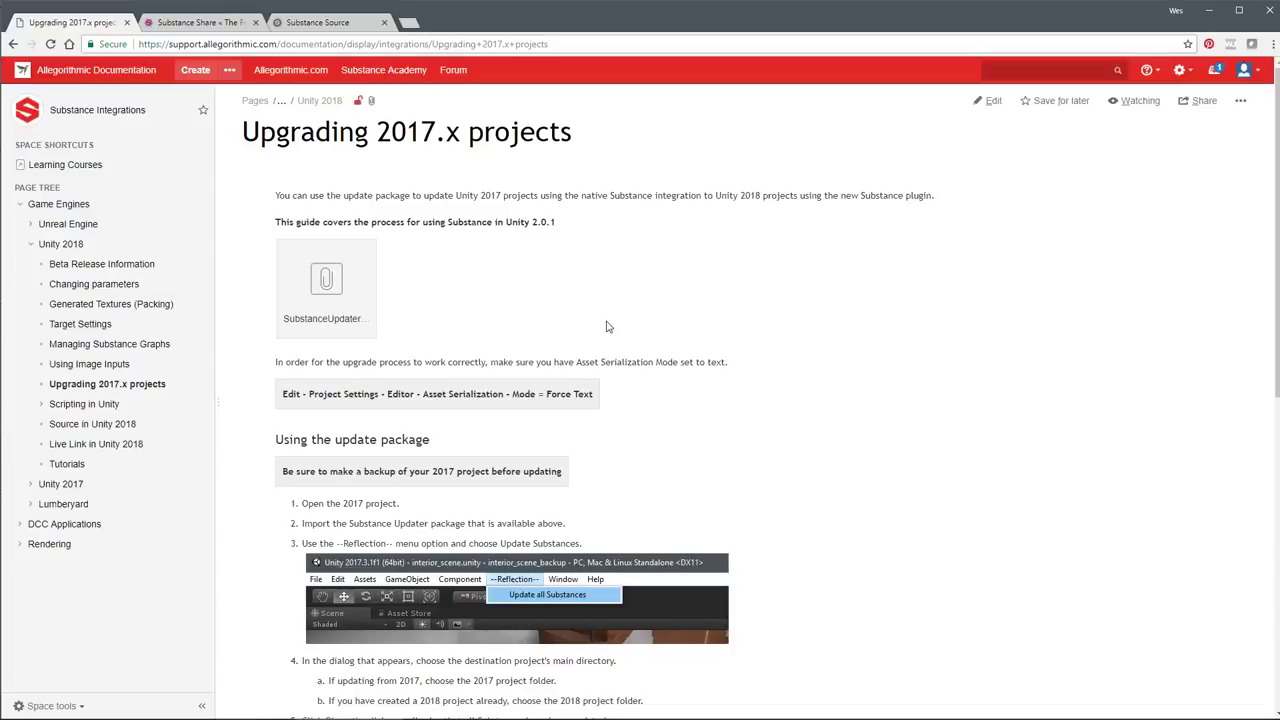
Return to Unity, download the Glass Scale Formation material from the widened Substance Source window and close that window.
key(alt+Tab)
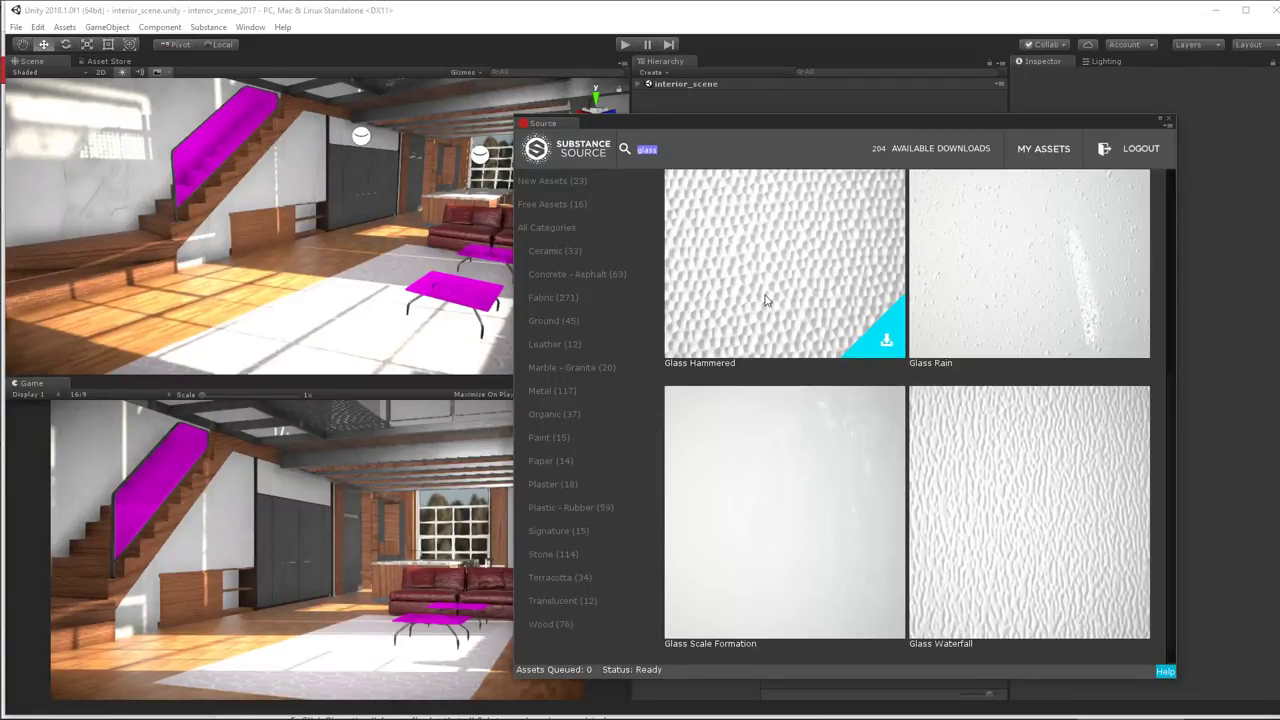
click(690, 152)
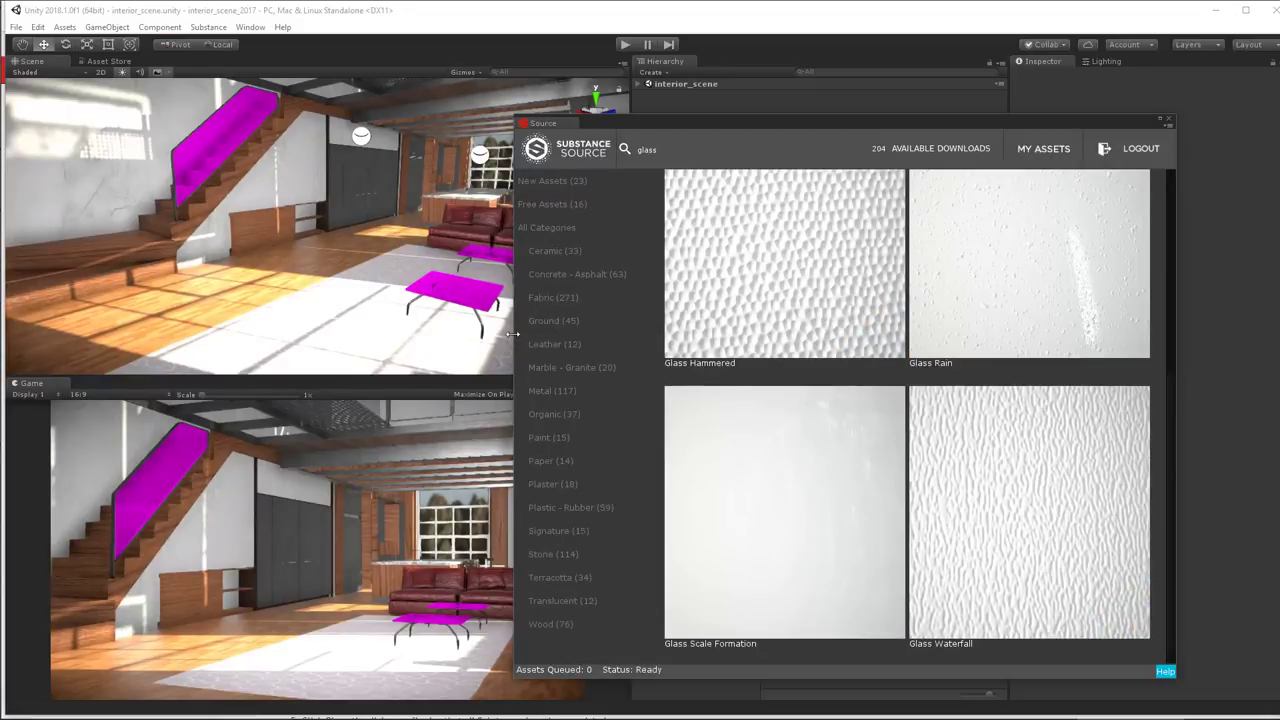
drag(514, 323, 417, 323)
mouse_move(845, 386)
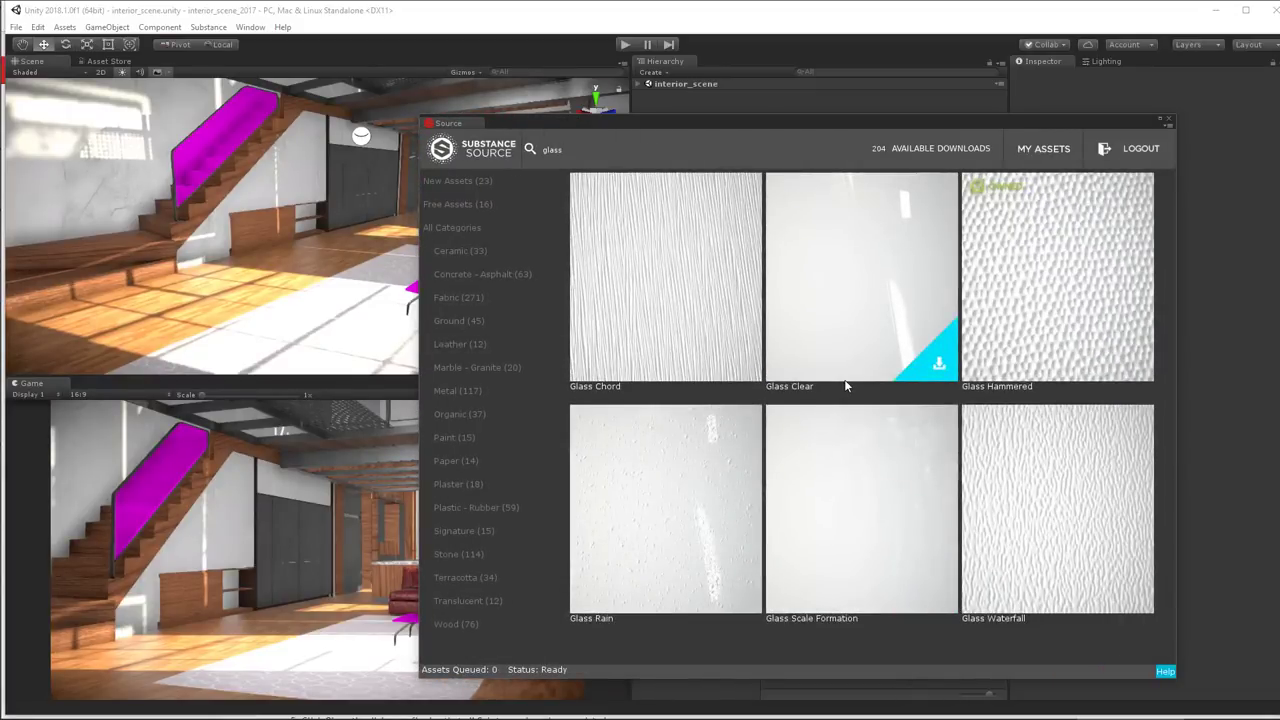
click(859, 500)
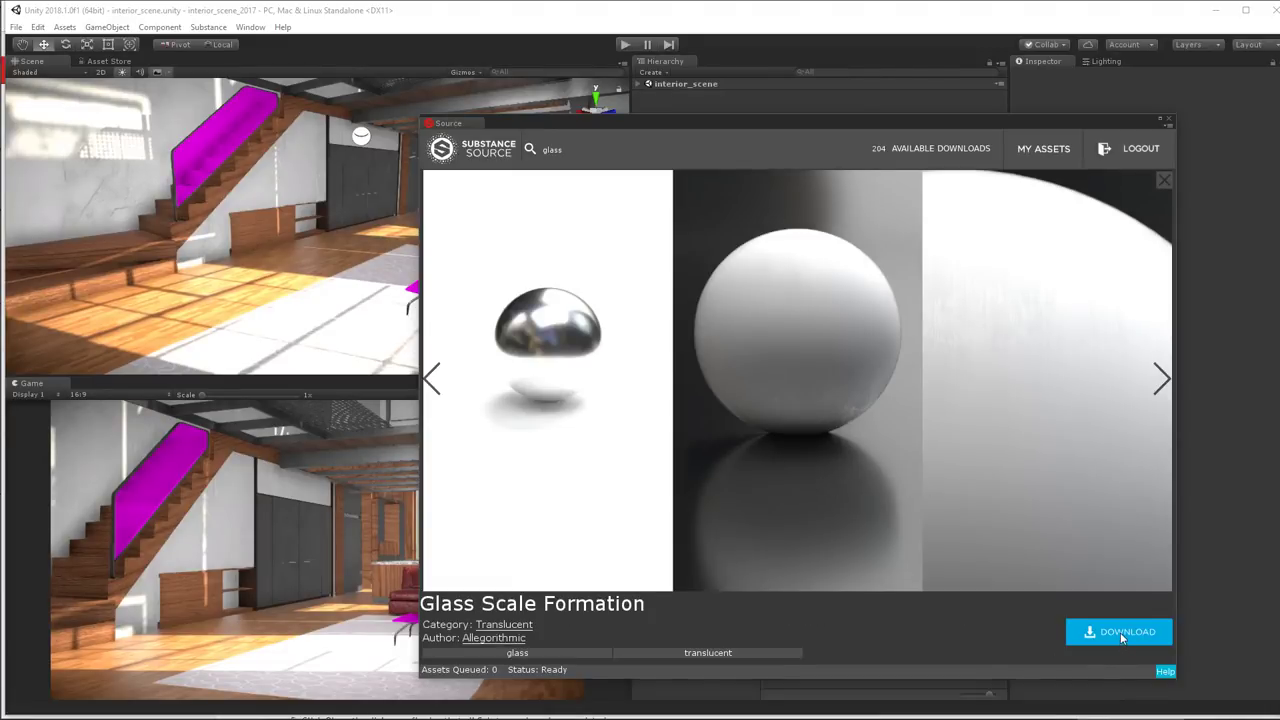
click(1120, 632)
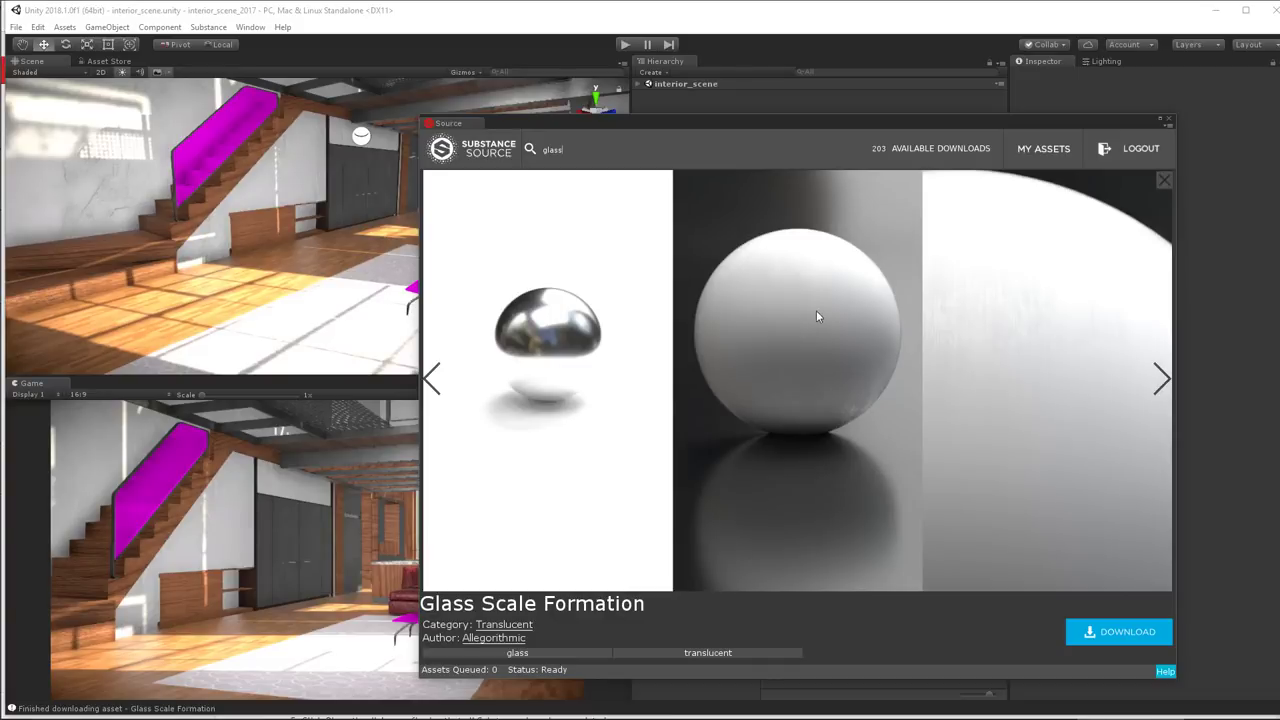
click(1170, 122)
click(1170, 122)
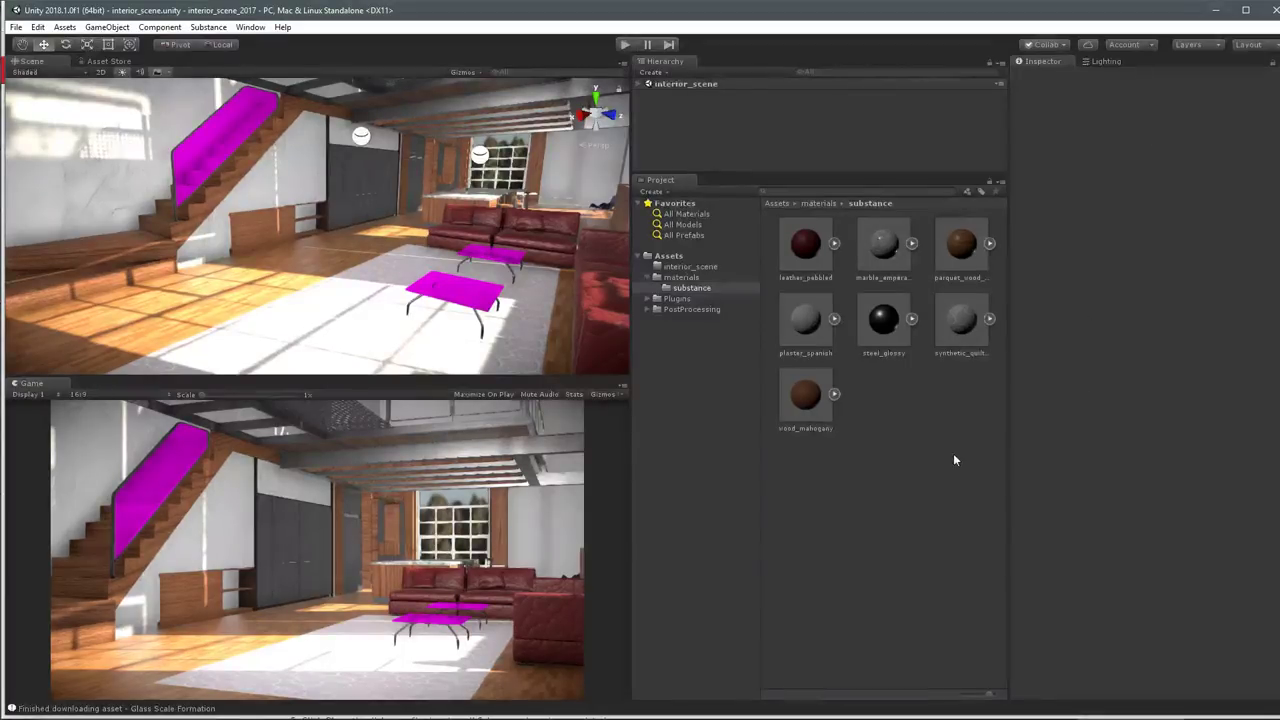
Open the materials folder and inspect the glass_scale_formation substance, its contents and import settings, alongside the glass tables in the scene.
click(680, 277)
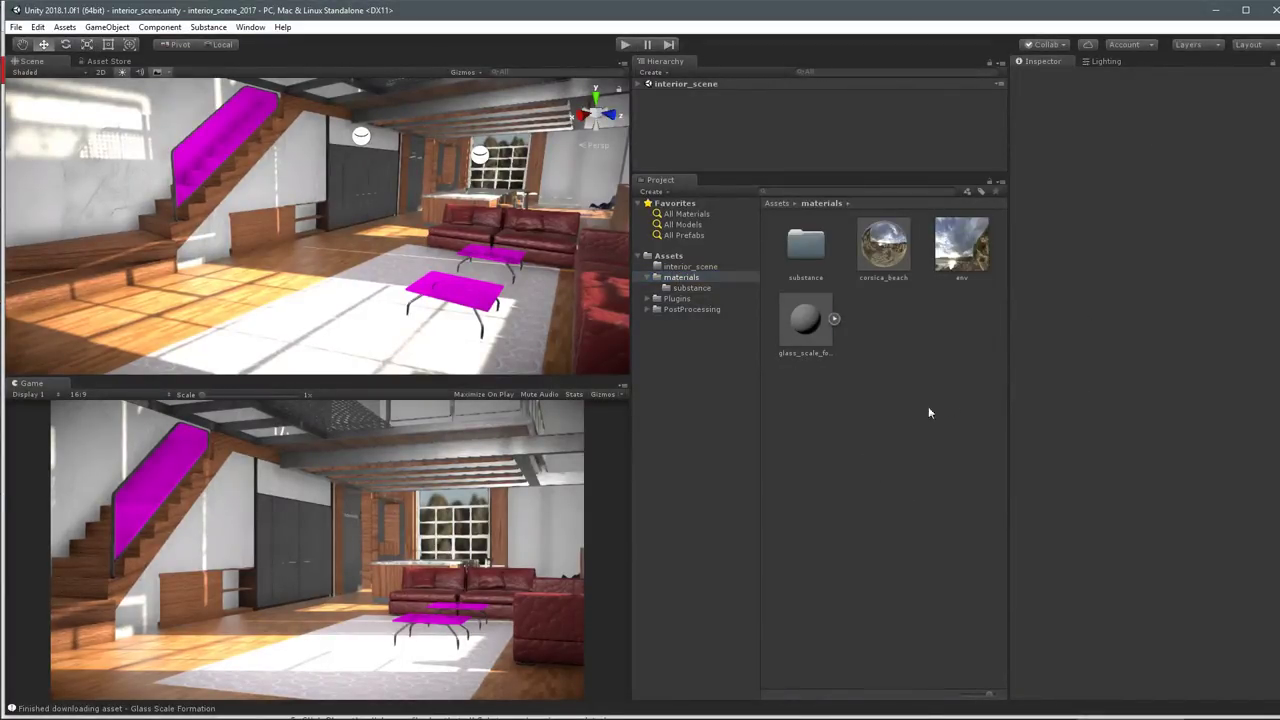
click(835, 321)
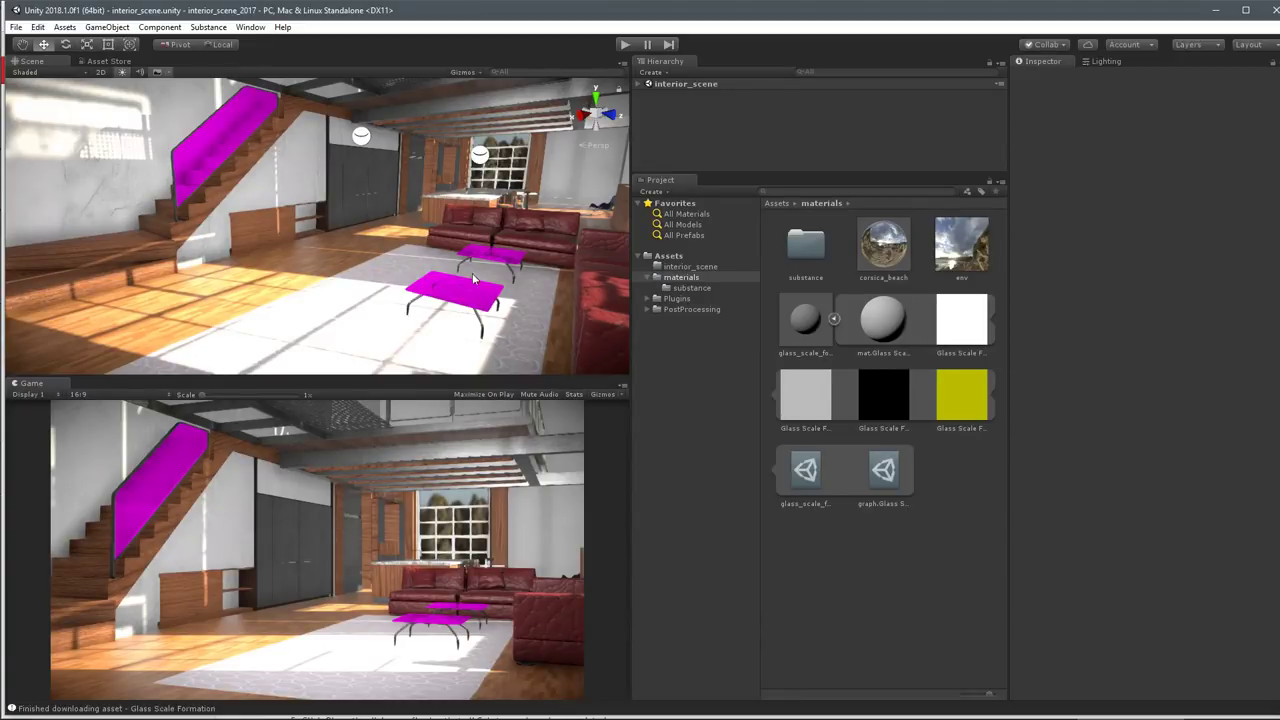
right_drag(476, 280, 514, 291)
middle_drag(514, 291, 473, 288)
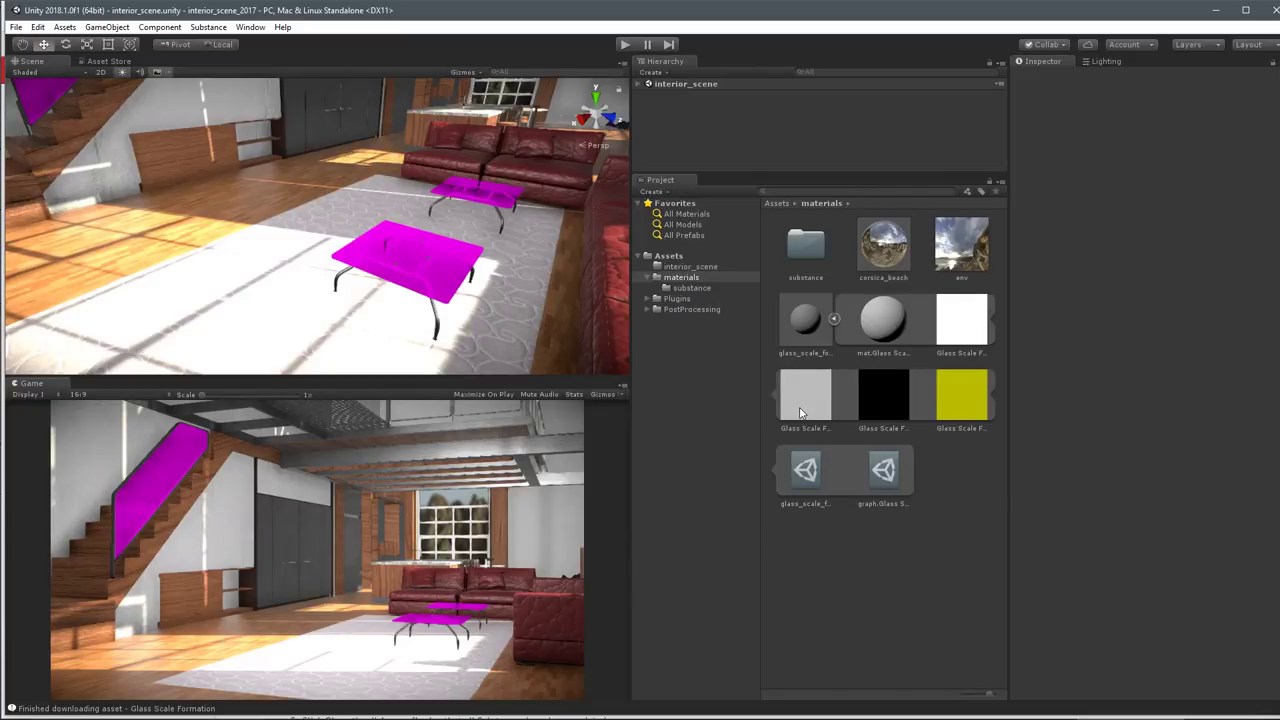
click(834, 318)
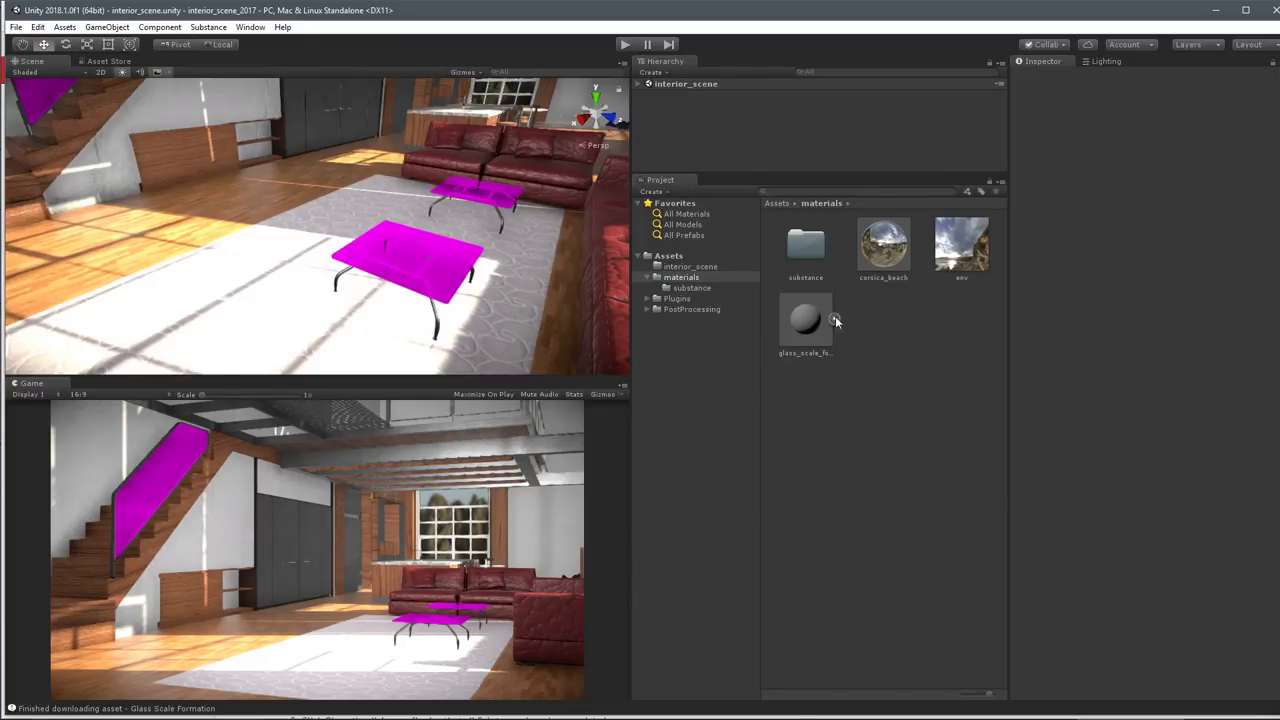
click(798, 318)
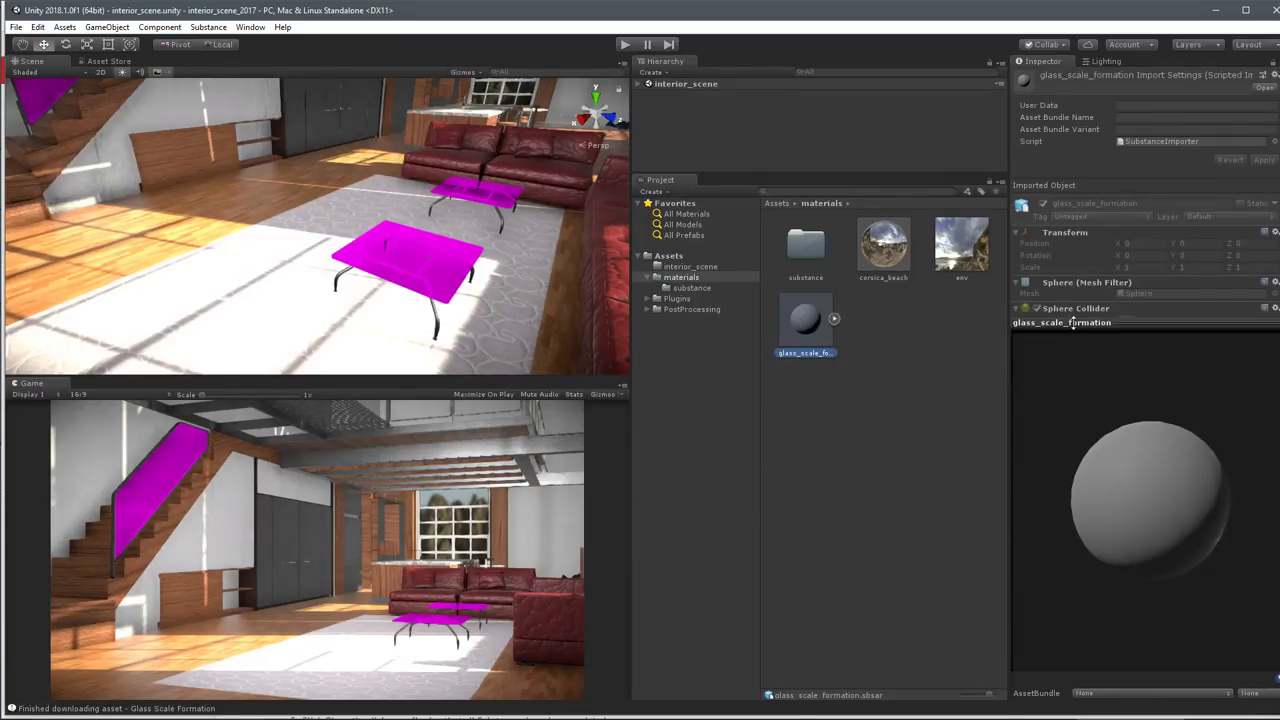
drag(1065, 325, 1060, 403)
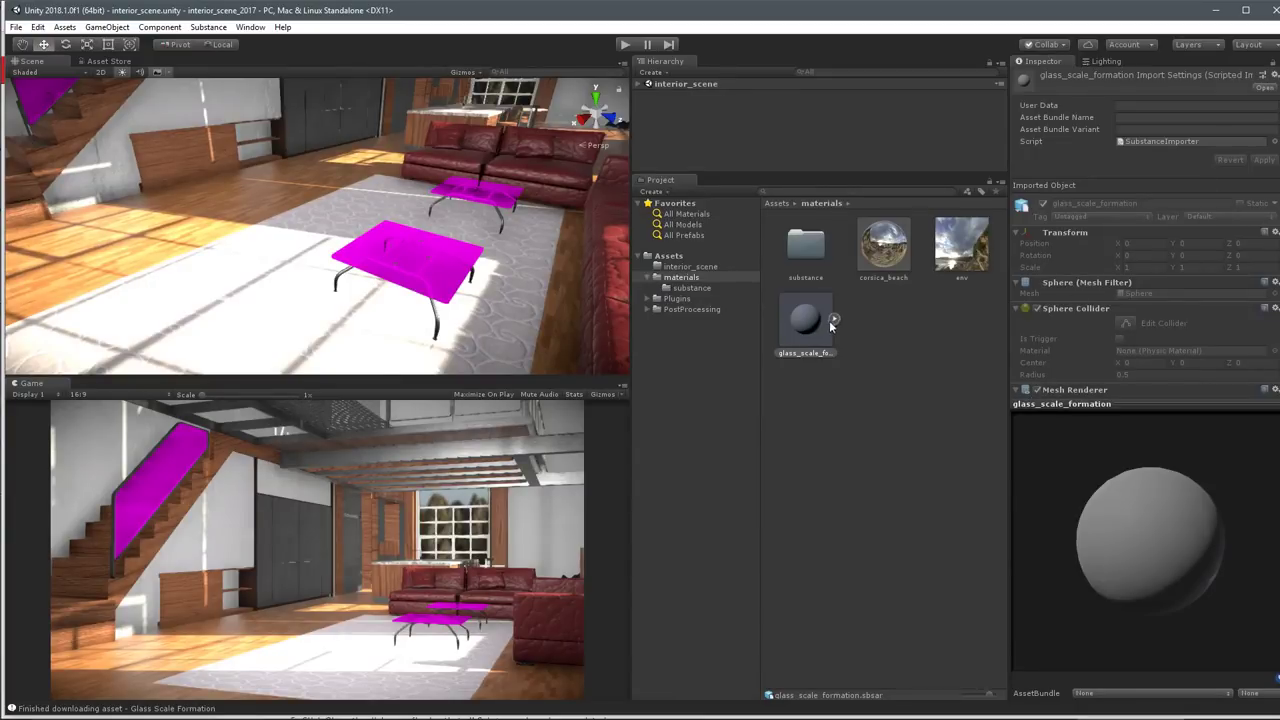
Expand glass_scale_formation, select mat.Glass Scale Formation and check the available shaders, keeping Standard.
click(834, 318)
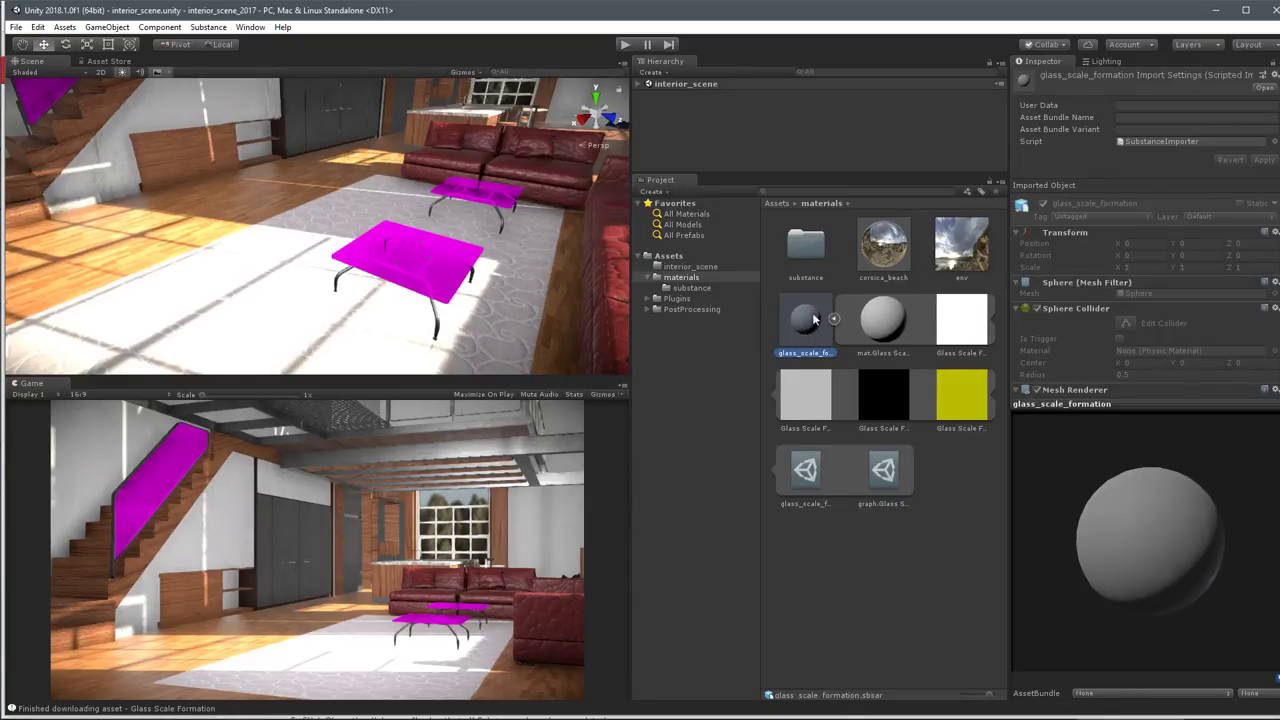
click(882, 320)
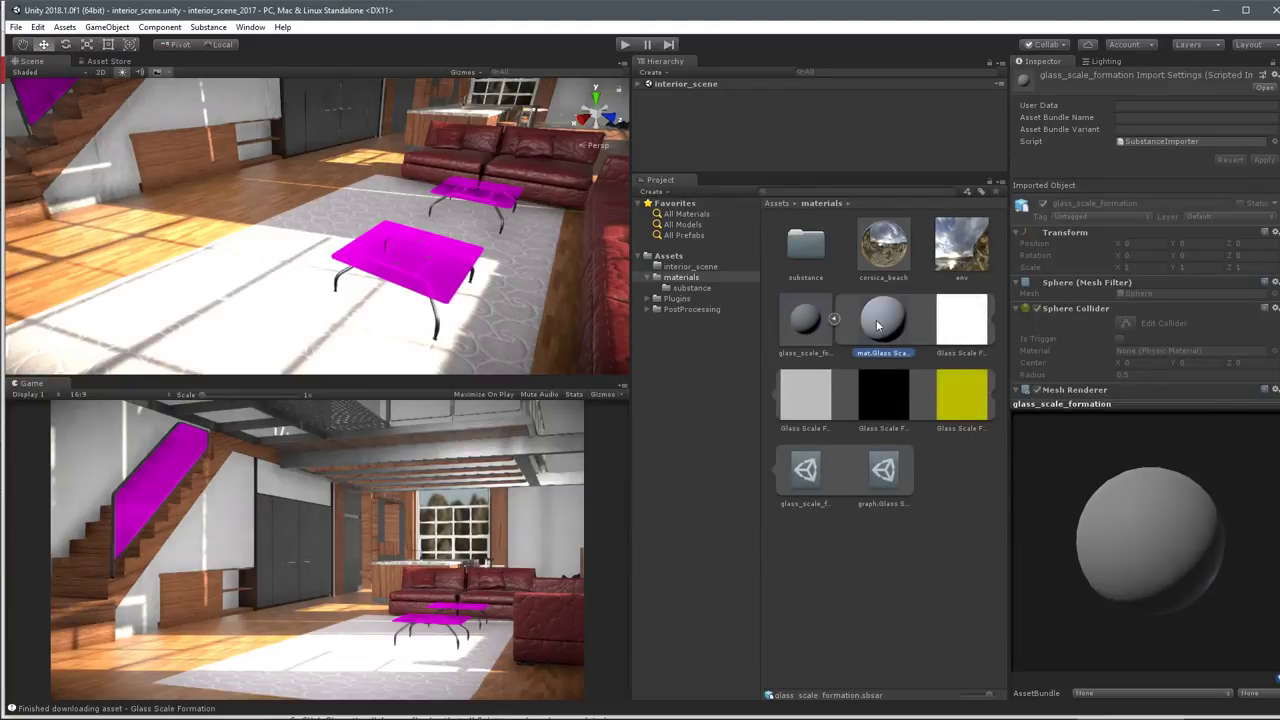
drag(1088, 402, 1088, 322)
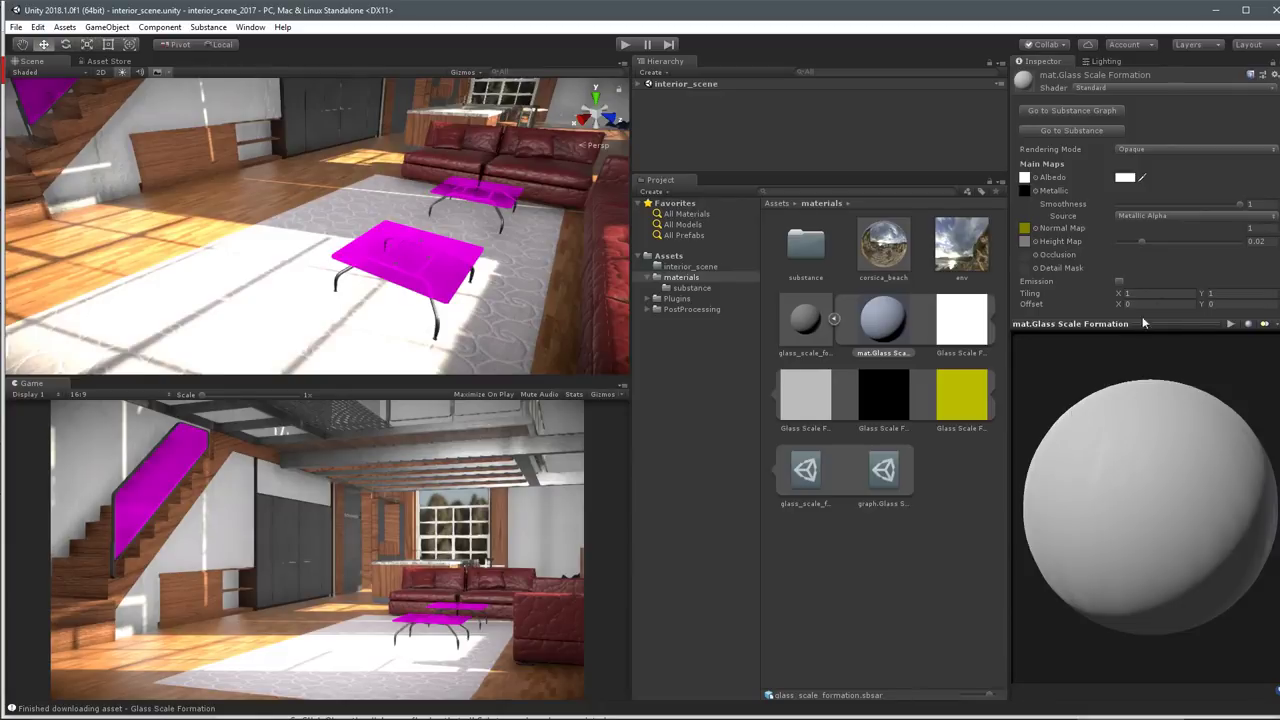
drag(1100, 323, 1100, 413)
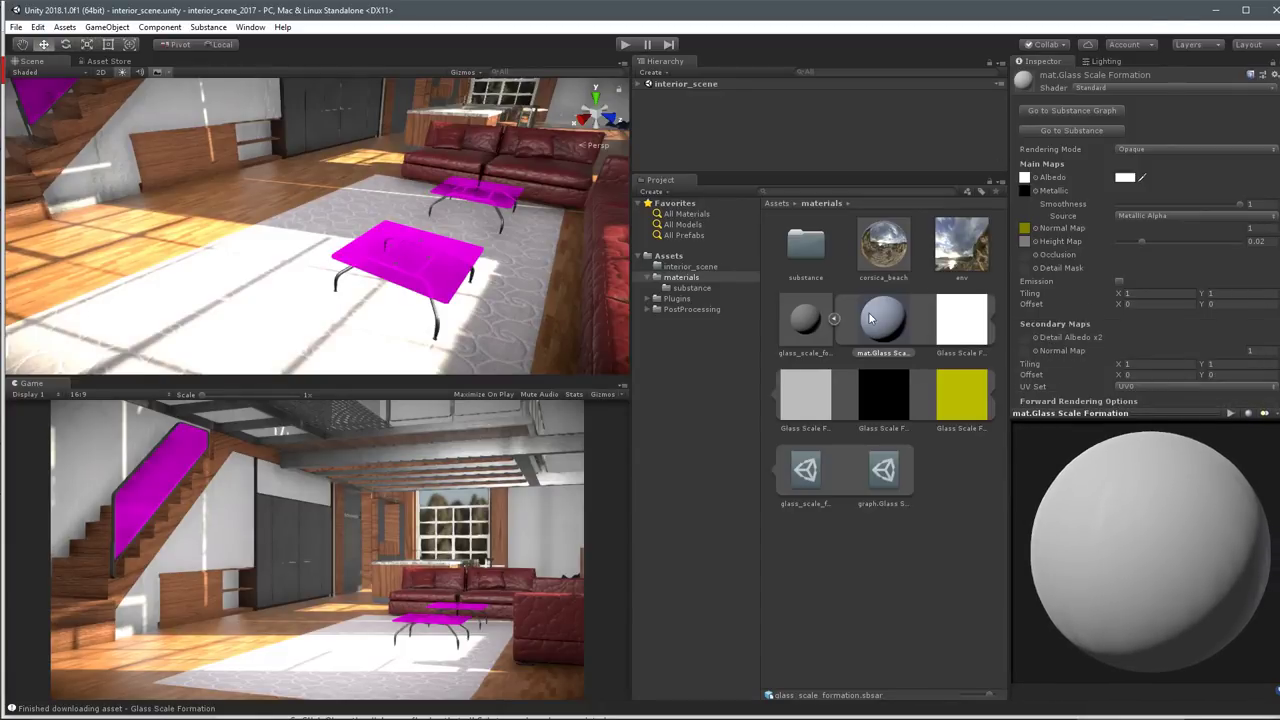
click(1096, 87)
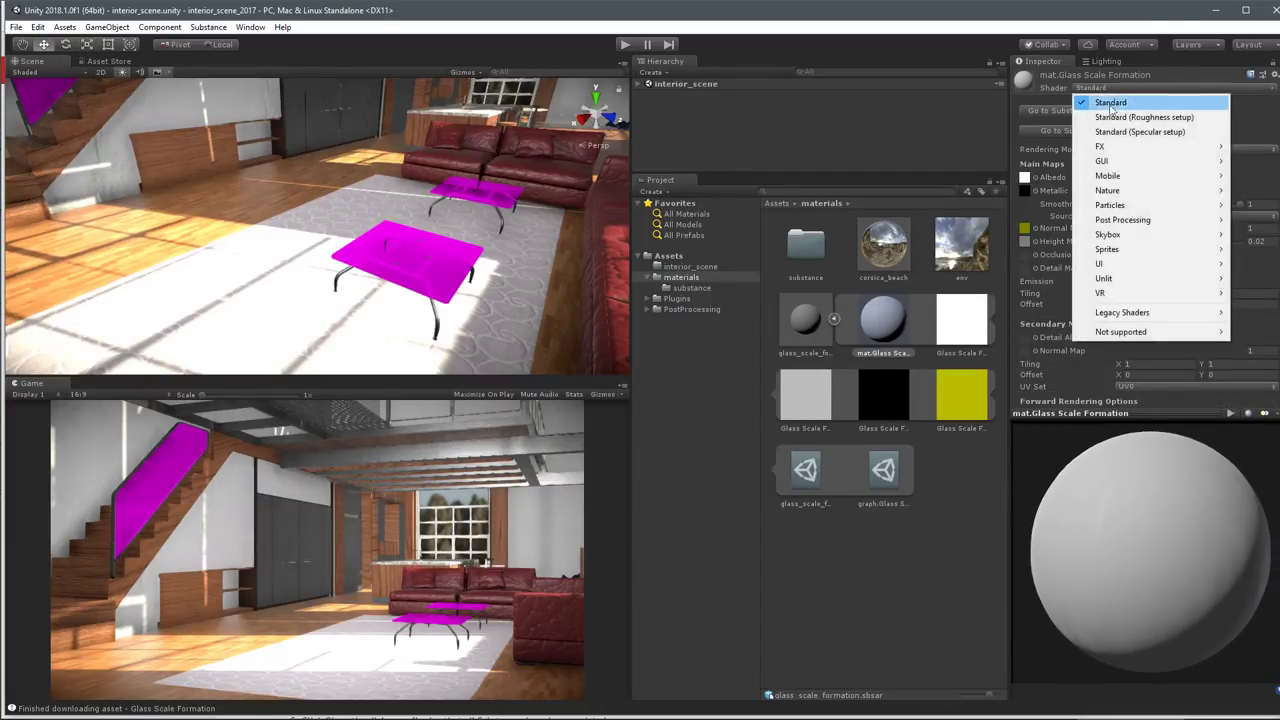
click(1030, 95)
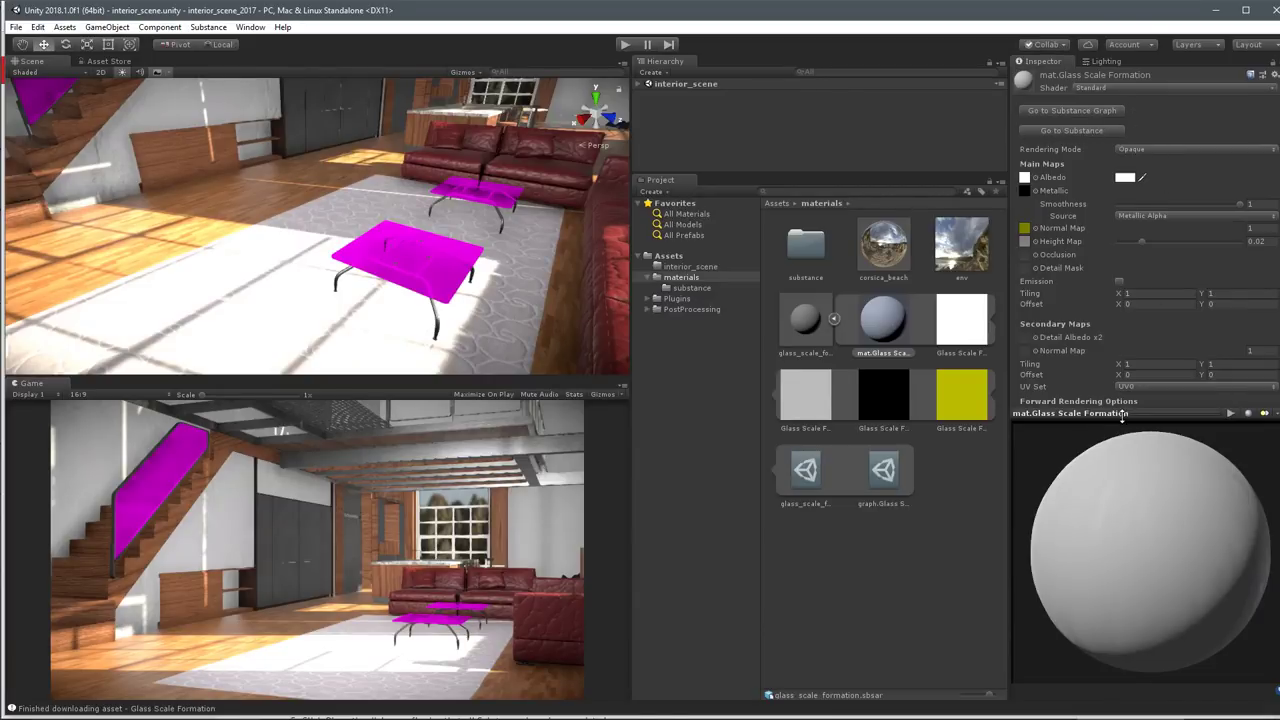
Review the full set of mat.Glass Scale Formation properties, from the main maps down to the advanced options.
drag(1120, 414, 1107, 447)
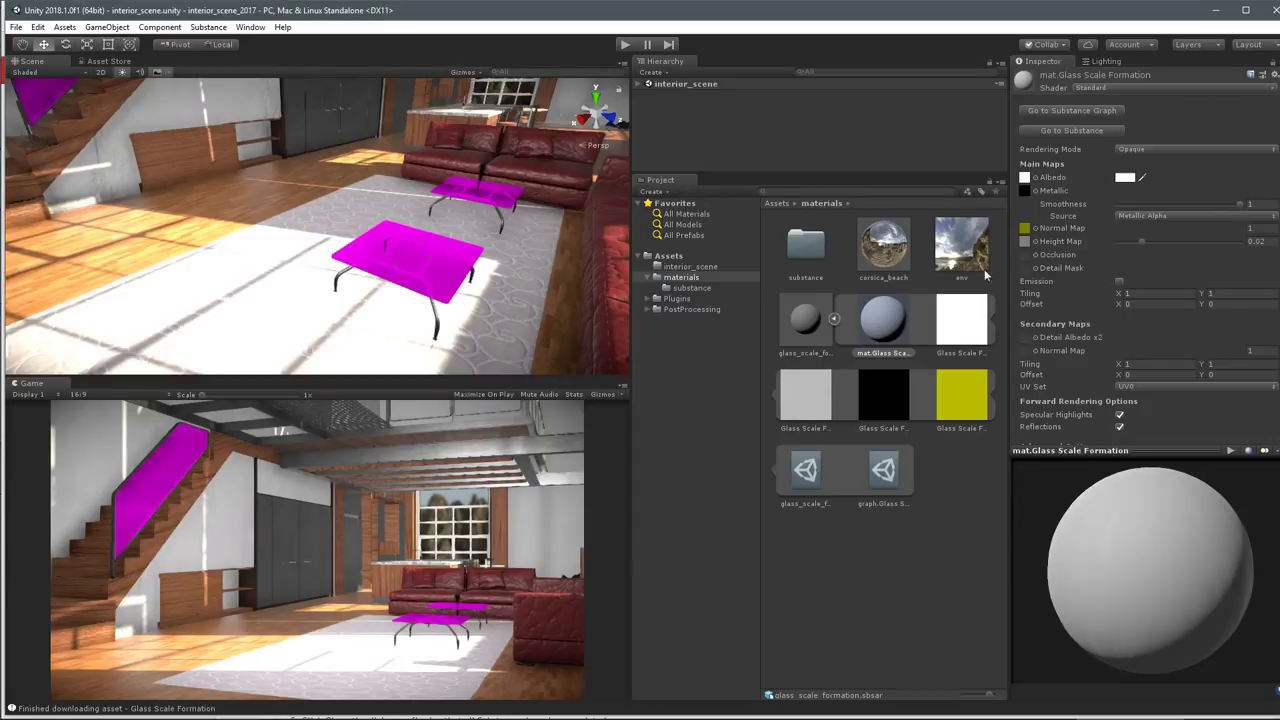
click(881, 323)
scroll(1110, 215, down, 2)
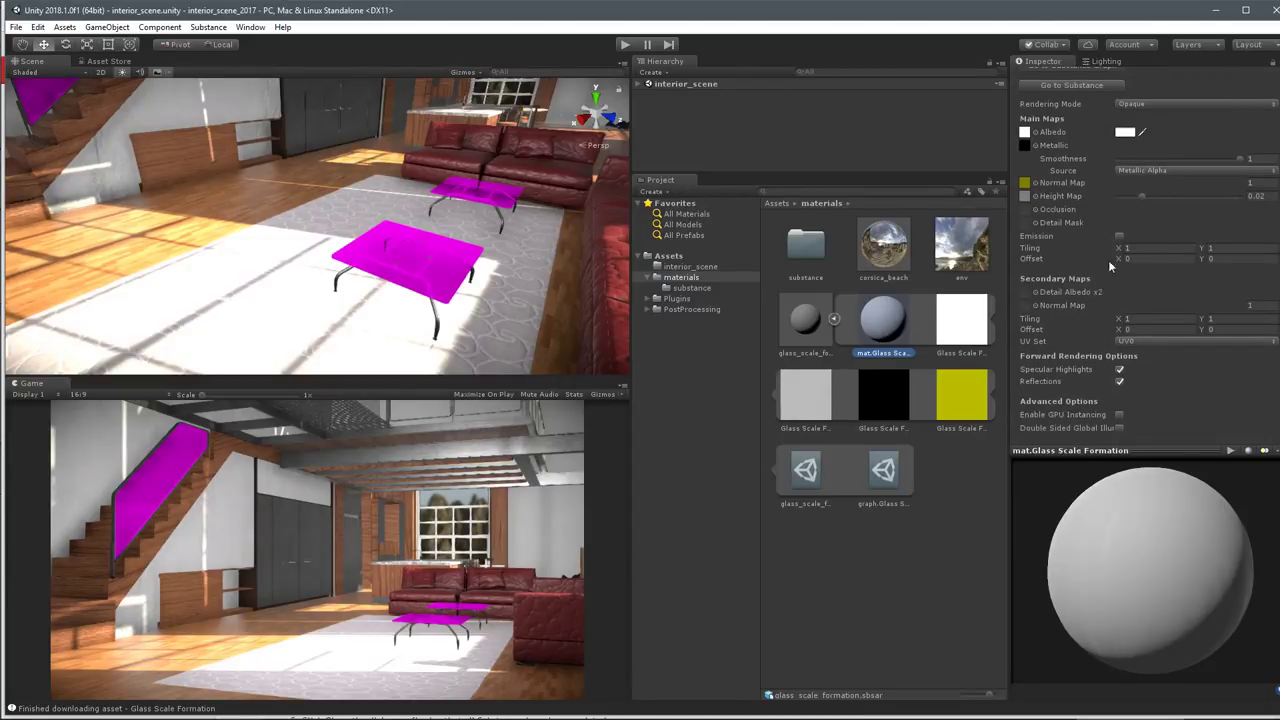
scroll(1150, 330, up, 2)
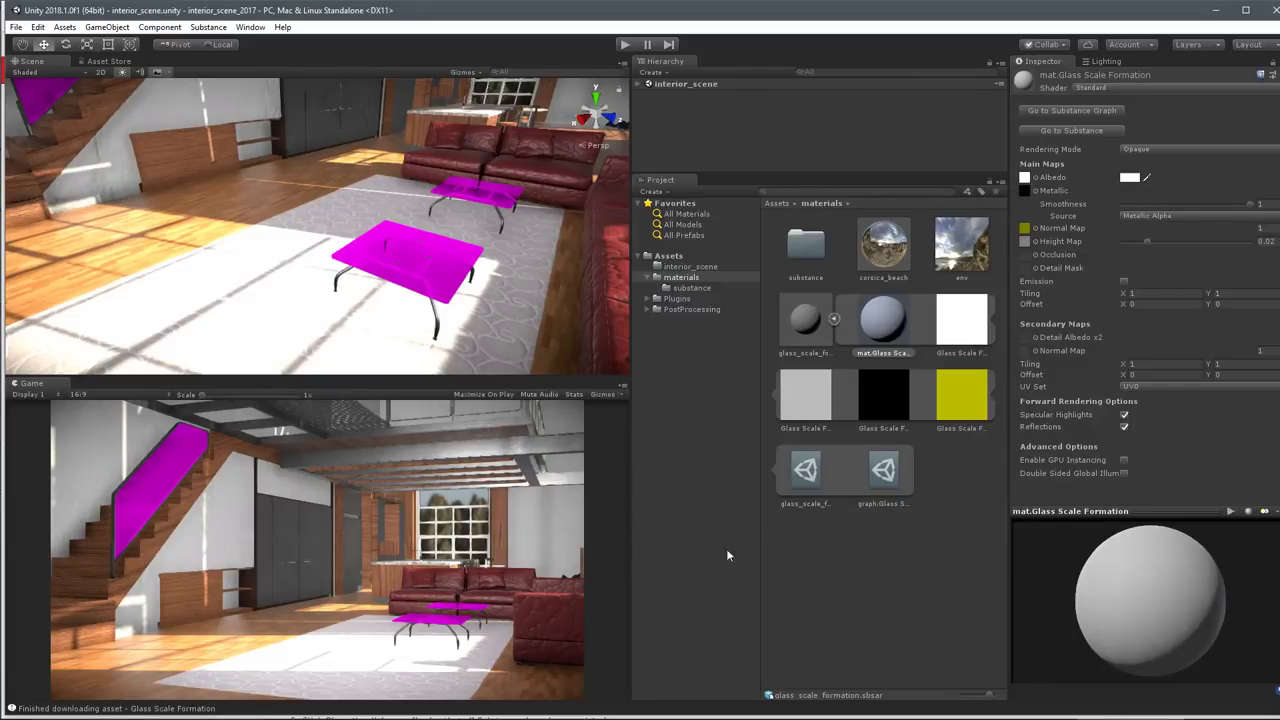
Create a new material in the materials folder with its default name and check the available shaders, keeping Standard.
click(651, 191)
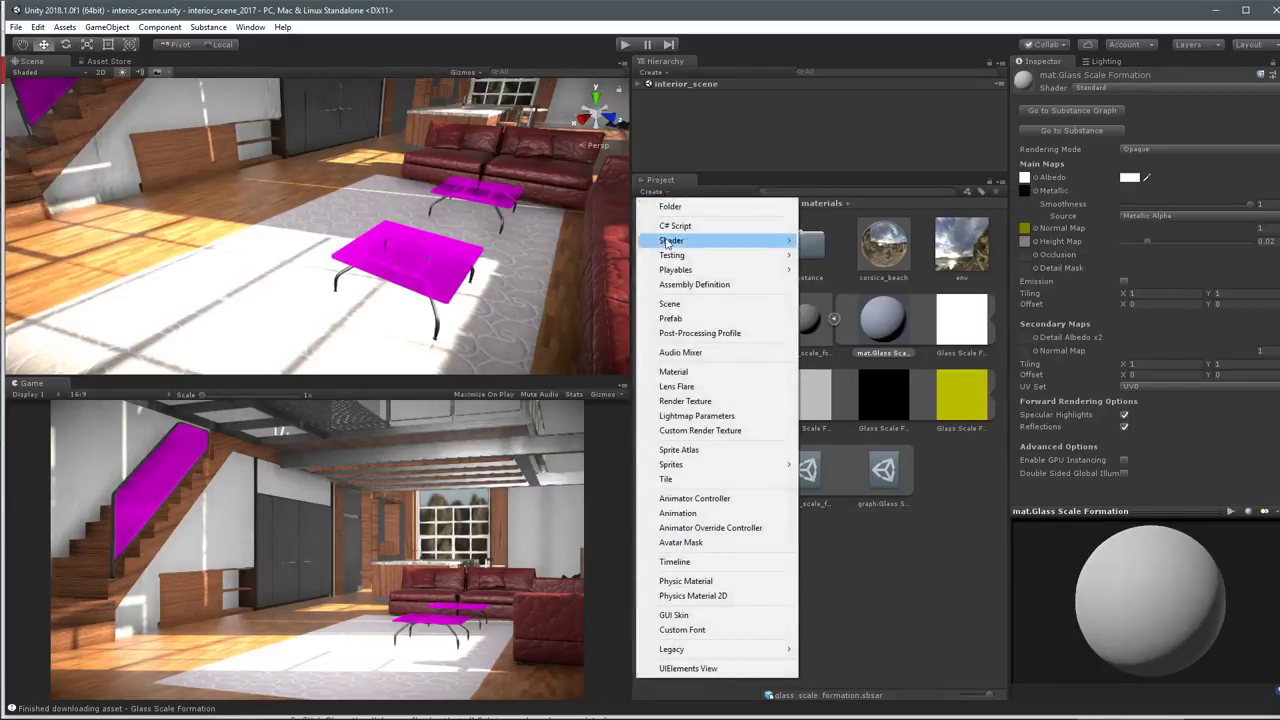
click(673, 371)
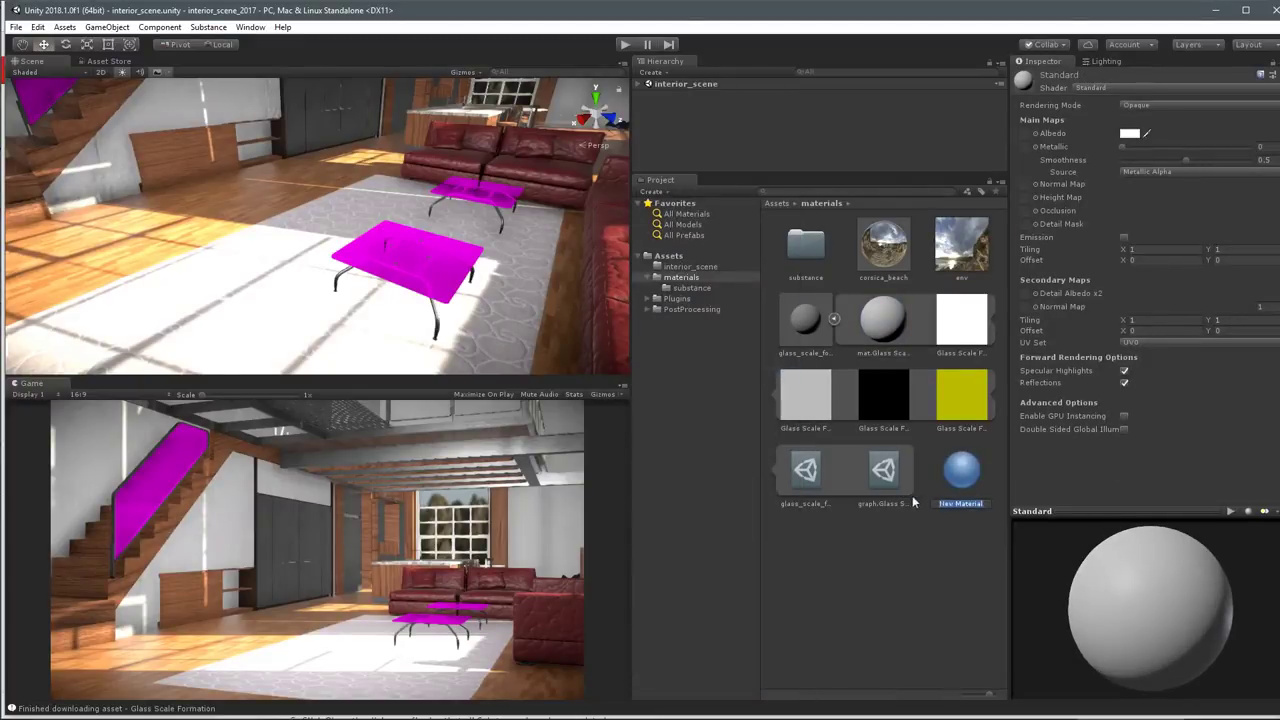
click(1102, 90)
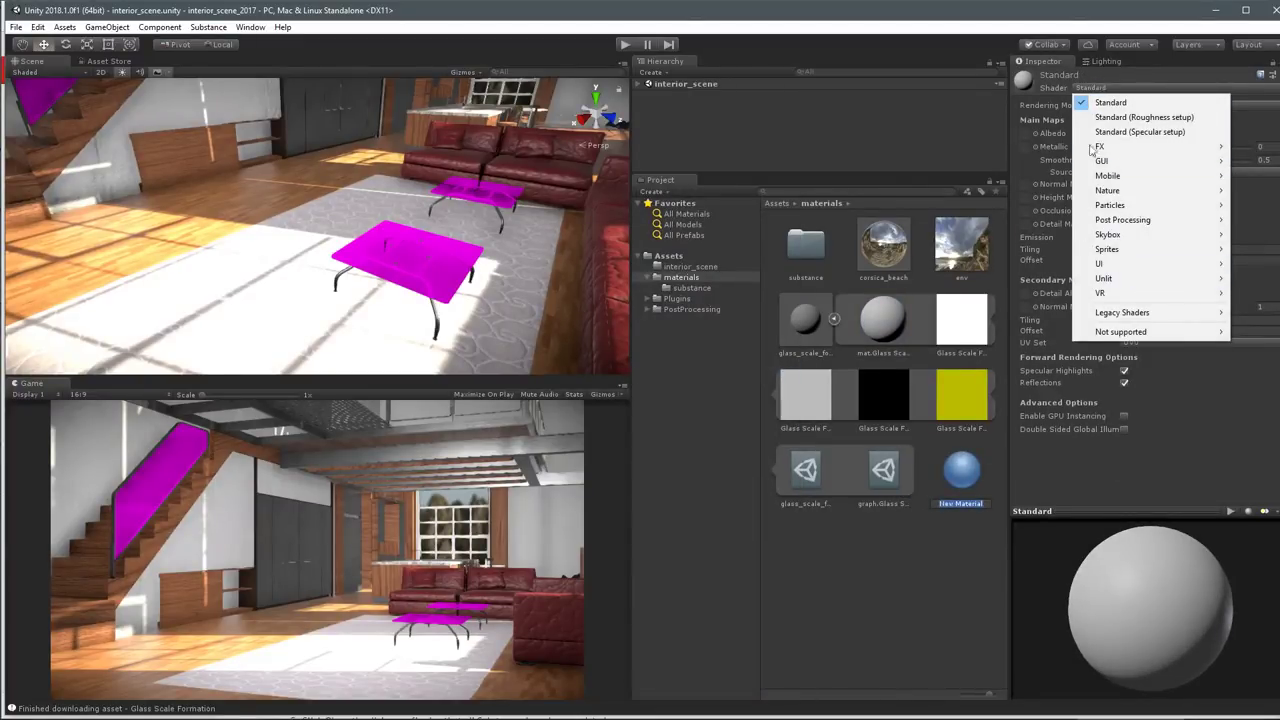
mouse_move(1122, 208)
click(898, 533)
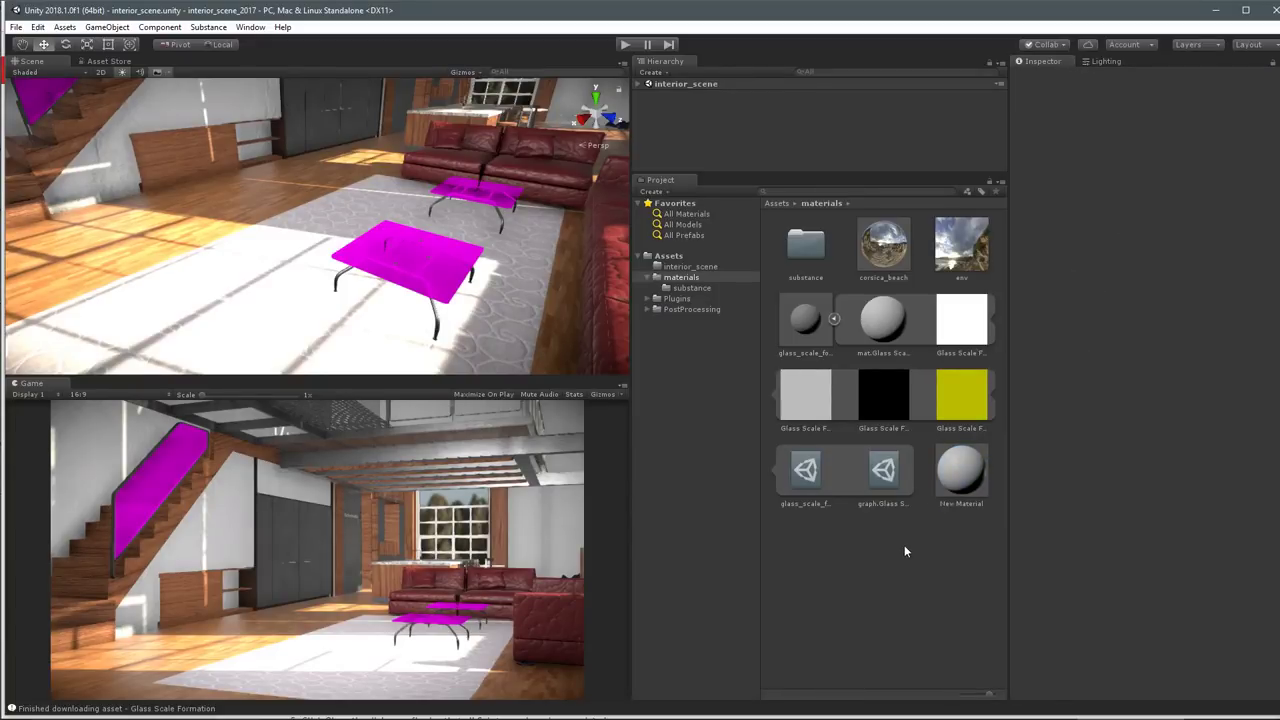
Inspect the Glass Scale Formation texture outputs, including Metallic, Base Color and Normal, in an enlarged preview.
click(962, 405)
click(961, 322)
click(908, 385)
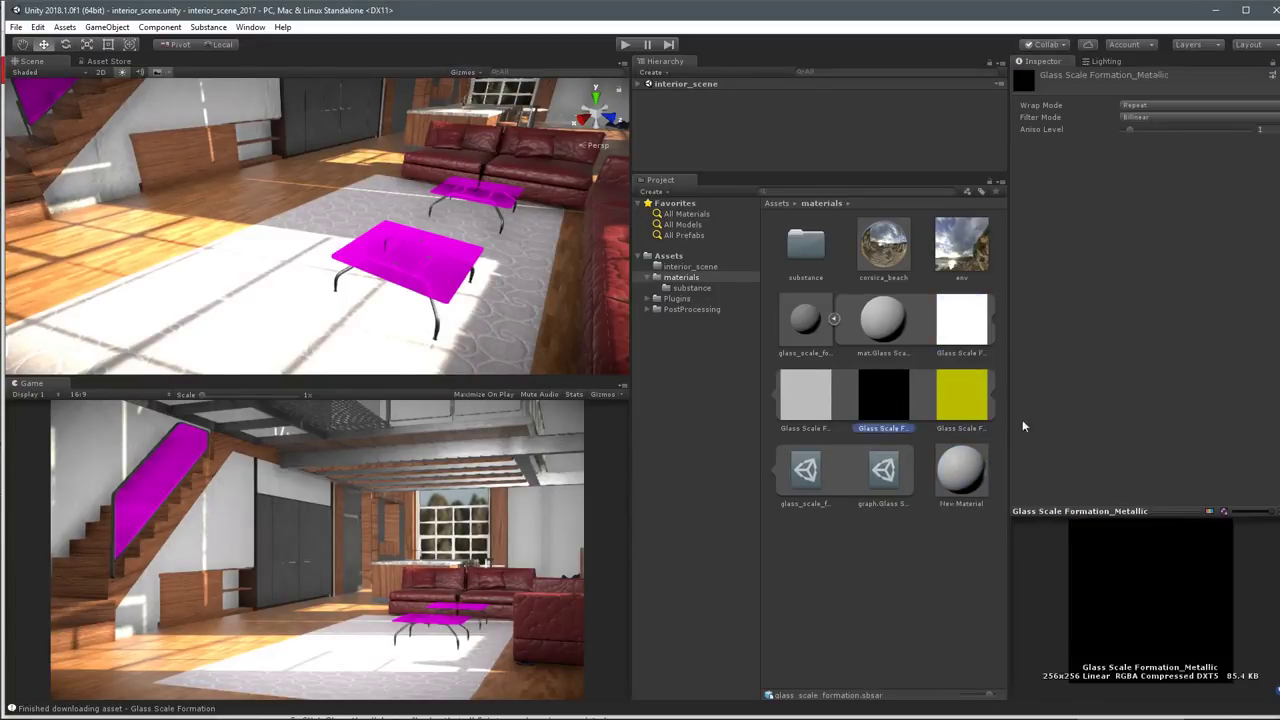
drag(1102, 514, 1102, 366)
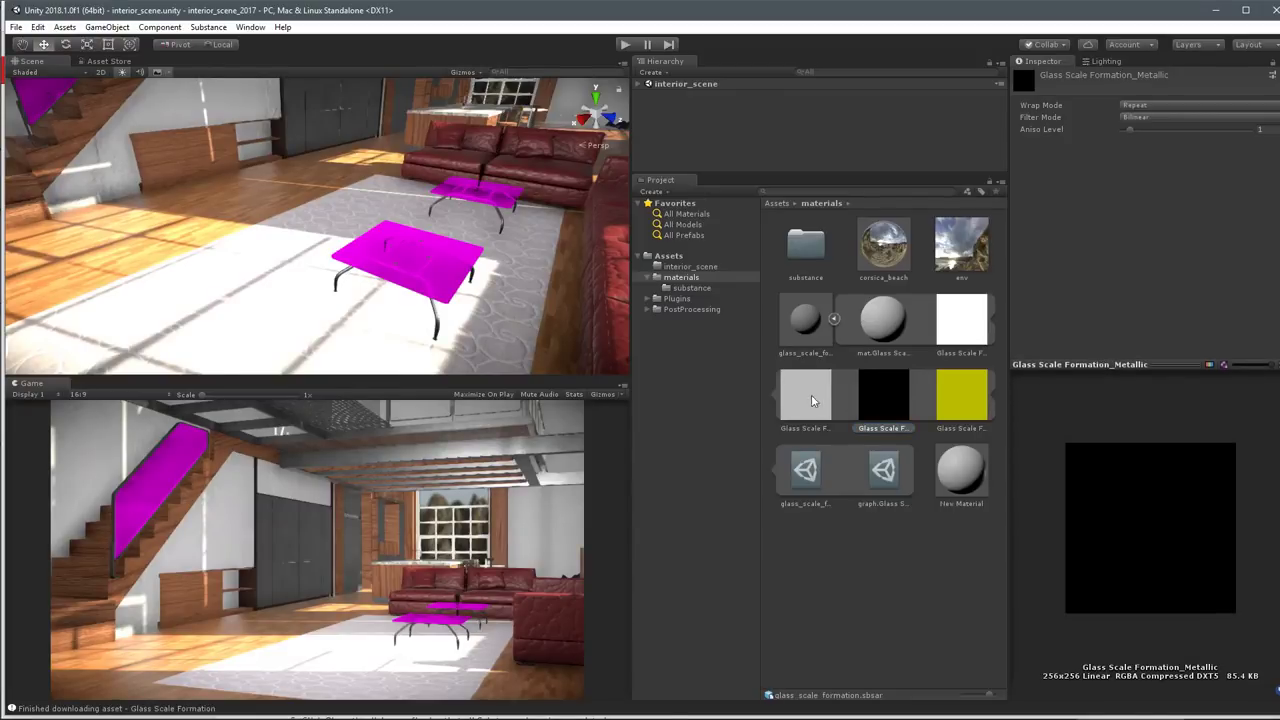
click(866, 397)
click(977, 390)
click(961, 333)
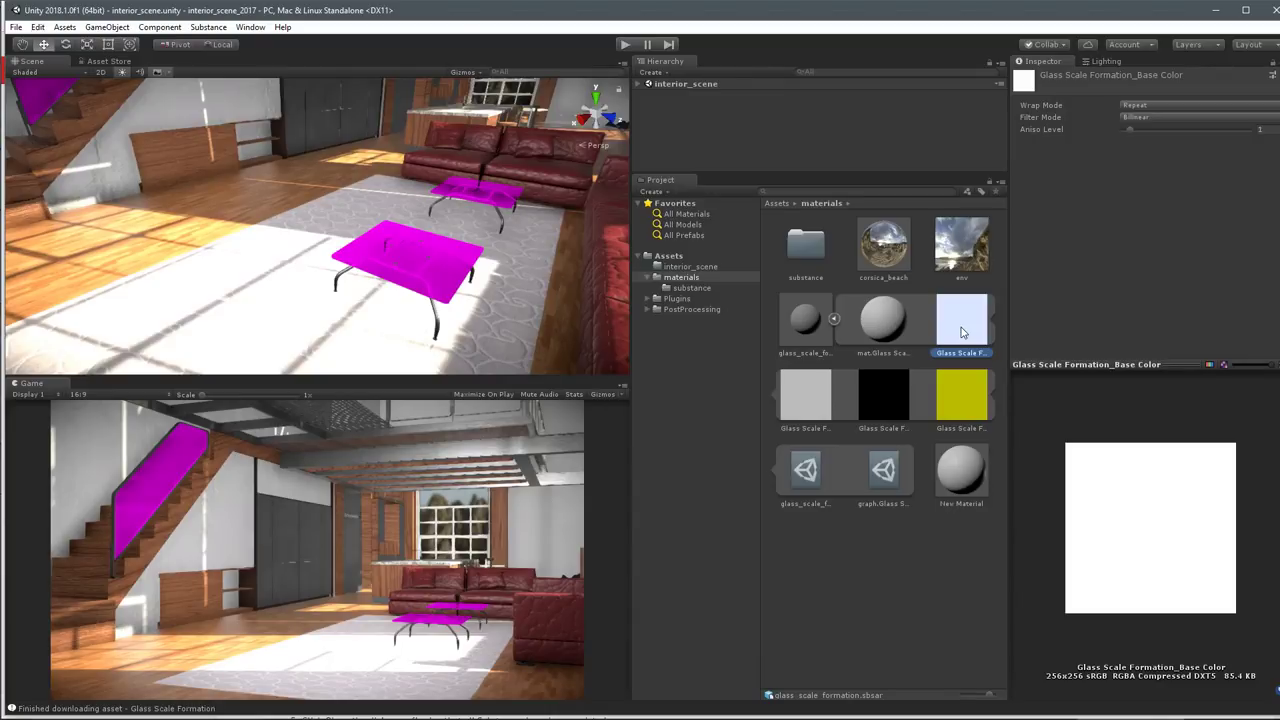
click(961, 394)
Assign the Glass Scale Formation_Normal texture as New Material's normal map and check the assignment in the texture picker.
click(961, 470)
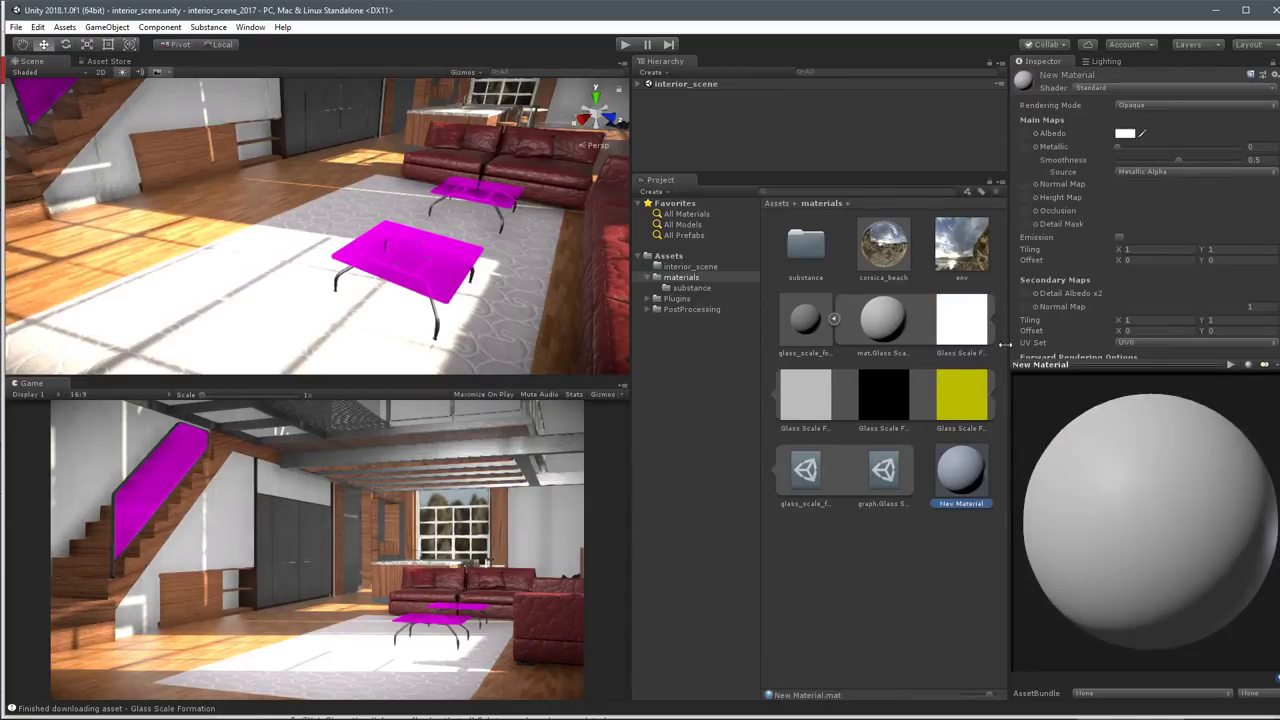
drag(961, 395, 1025, 186)
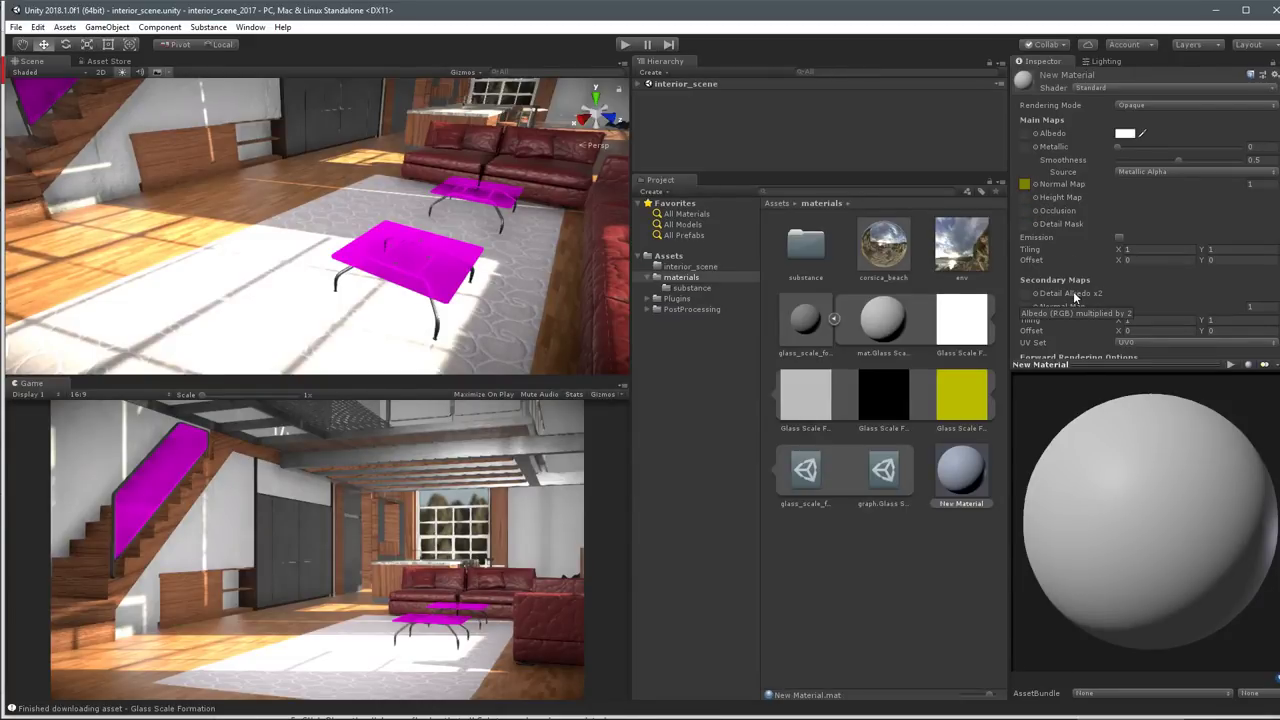
click(1035, 185)
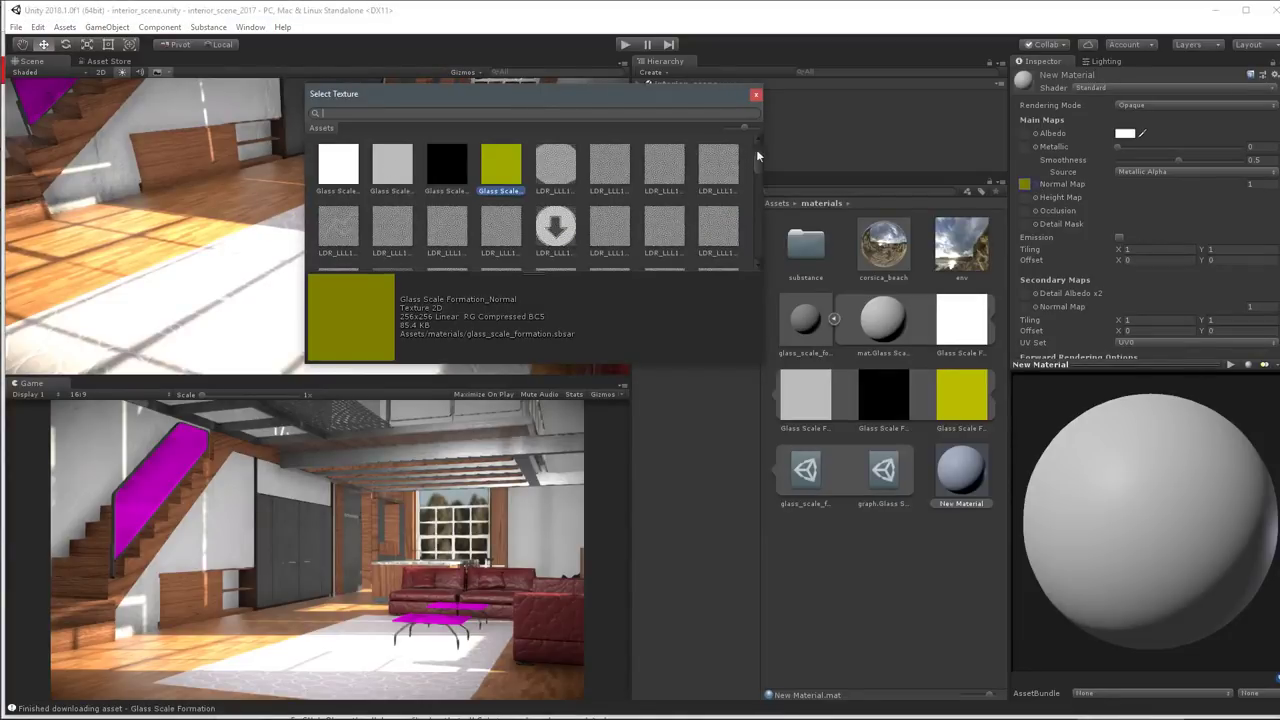
click(756, 96)
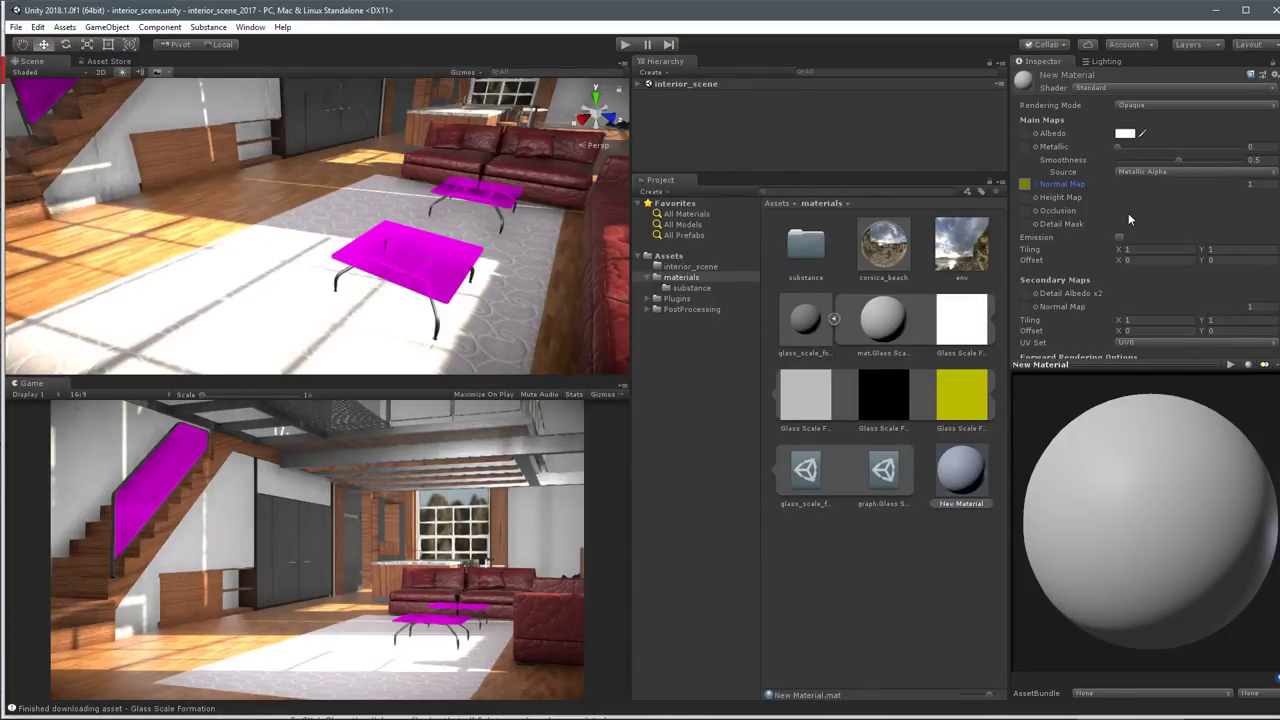
Review mat.Glass Scale Formation's properties, then its substance graph's procedural properties, channels, technical parameters, generated textures and target settings.
click(879, 319)
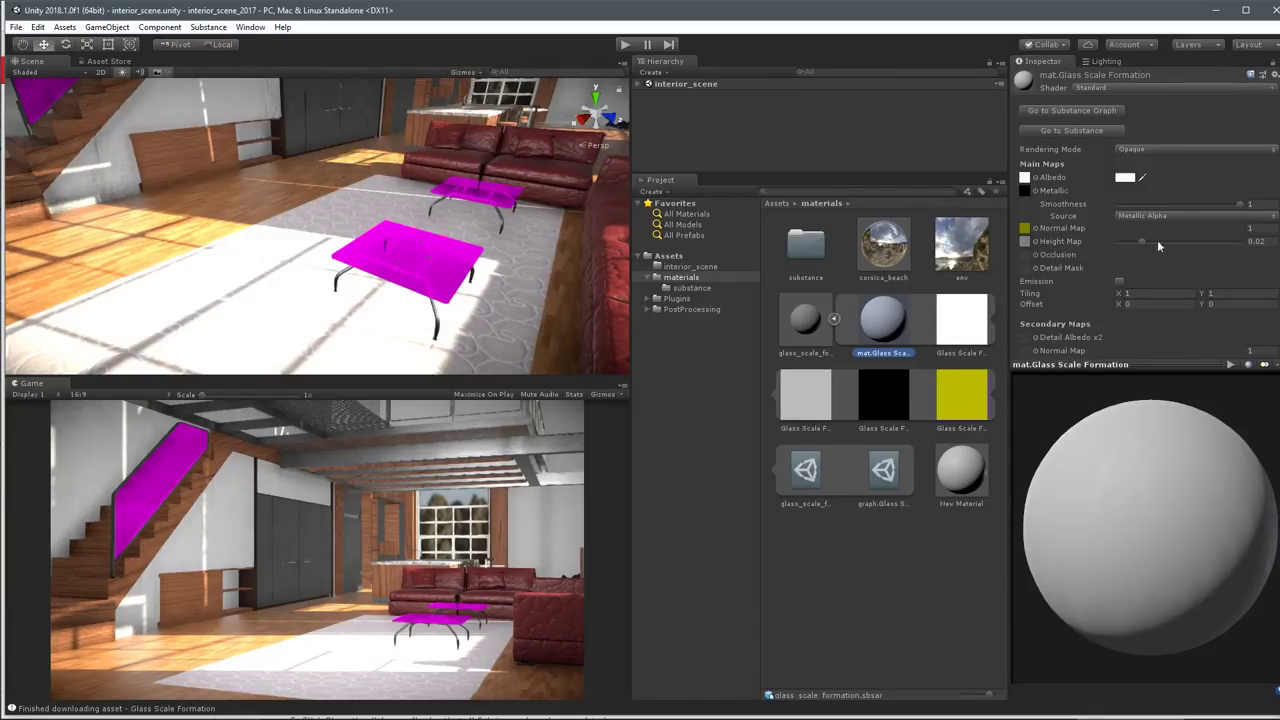
scroll(1180, 353, down, 4)
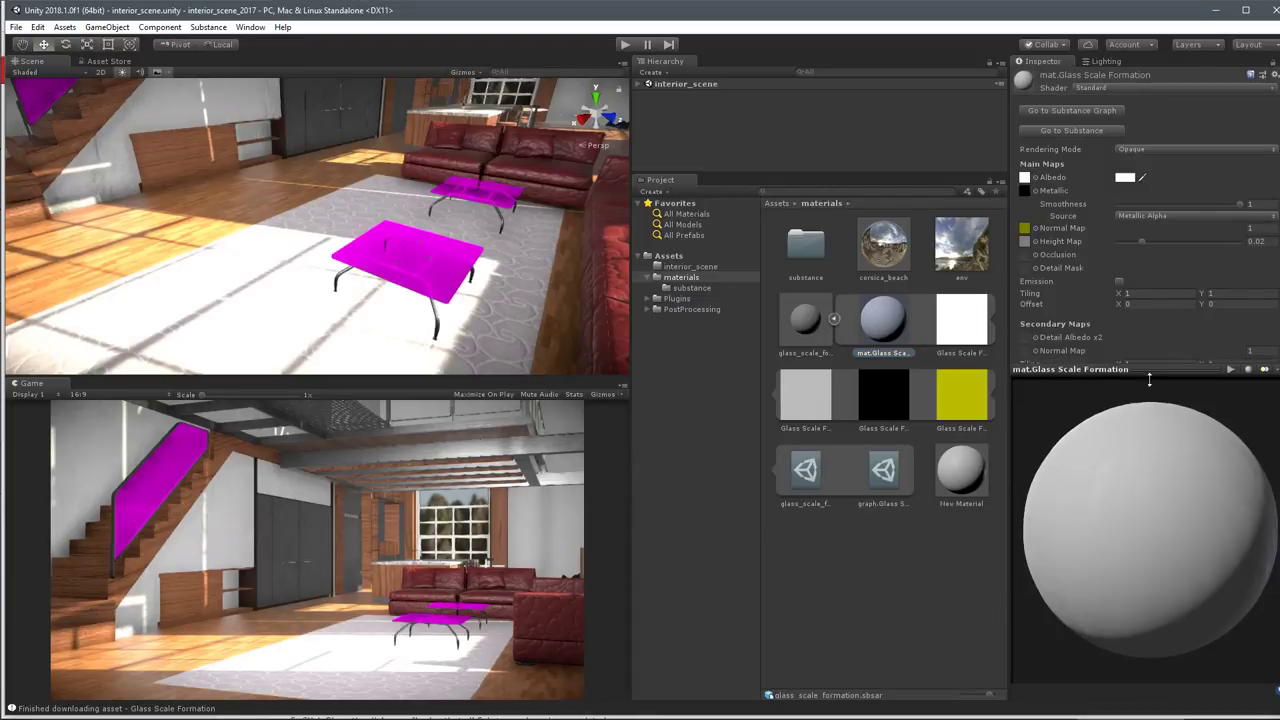
scroll(1147, 387, down, 2)
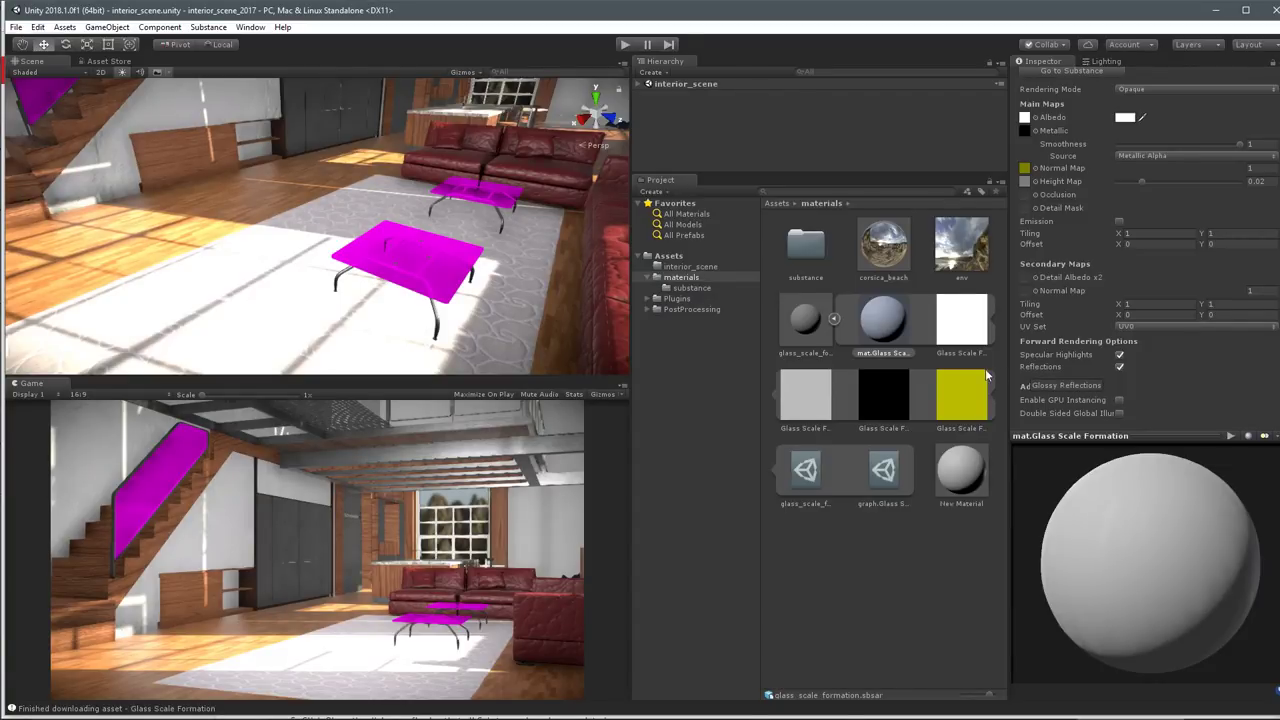
scroll(1098, 238, up, 3)
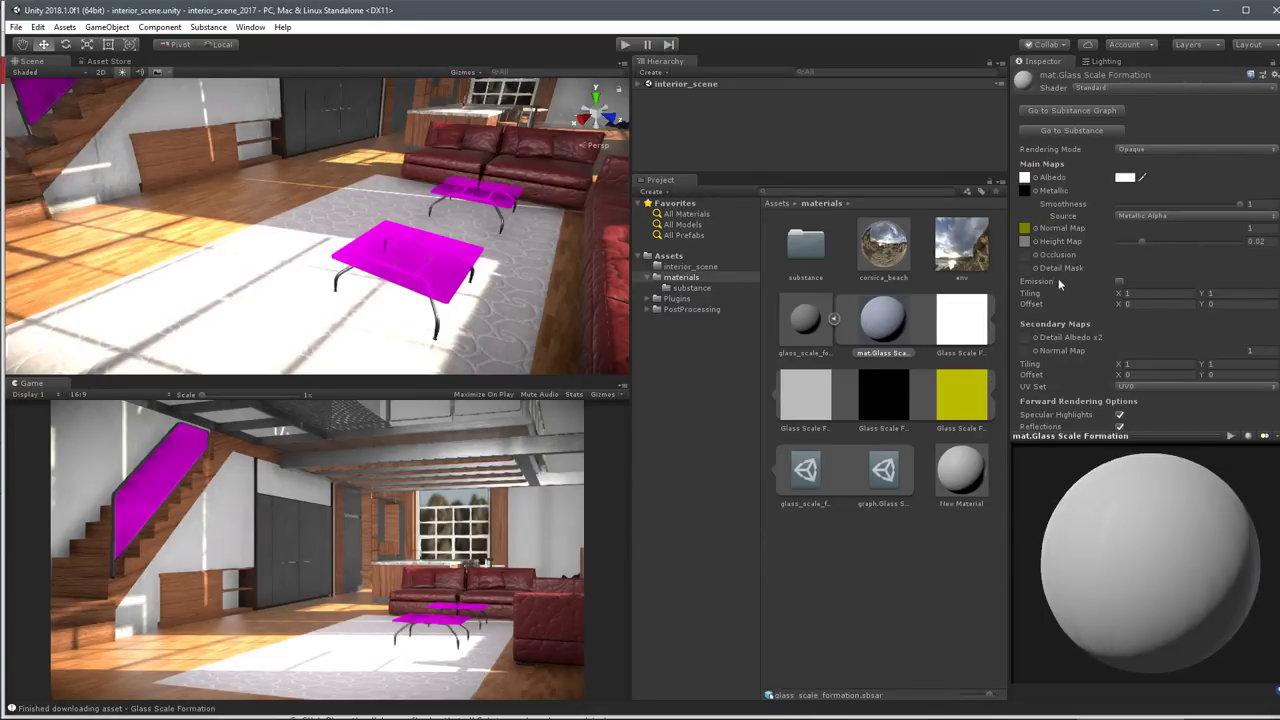
click(1076, 110)
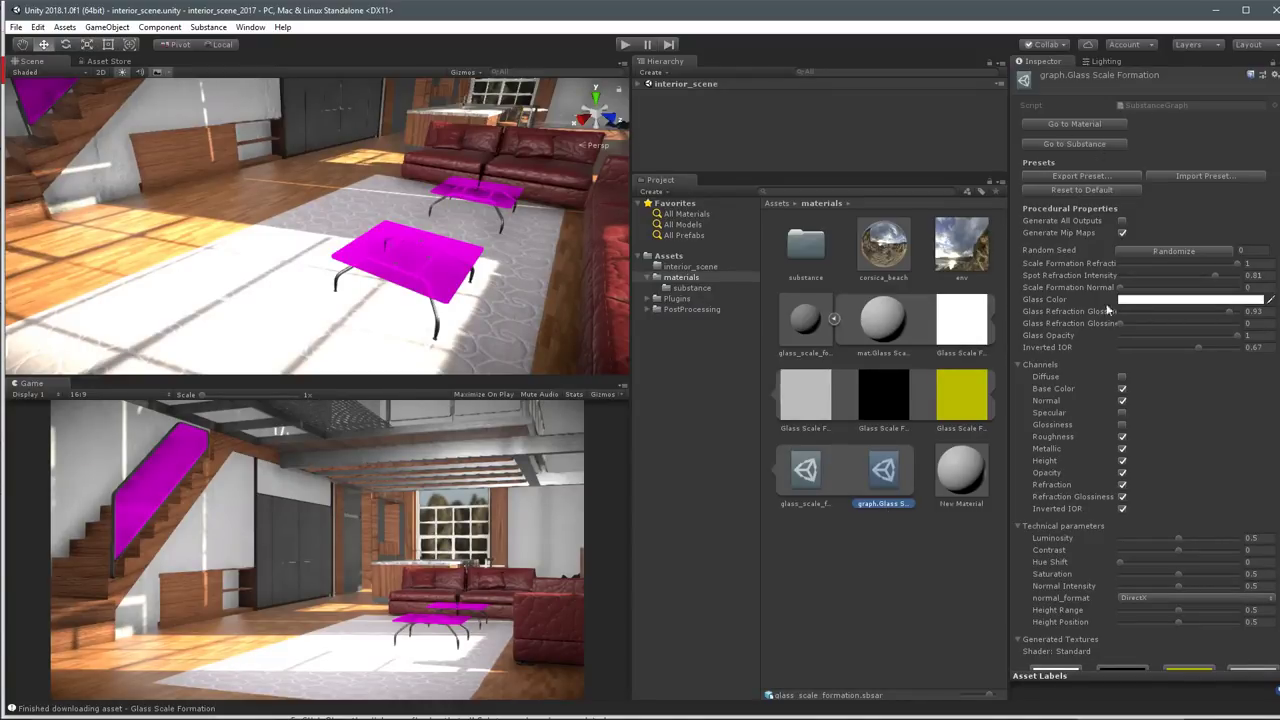
scroll(1097, 274, down, 3)
scroll(1076, 401, down, 2)
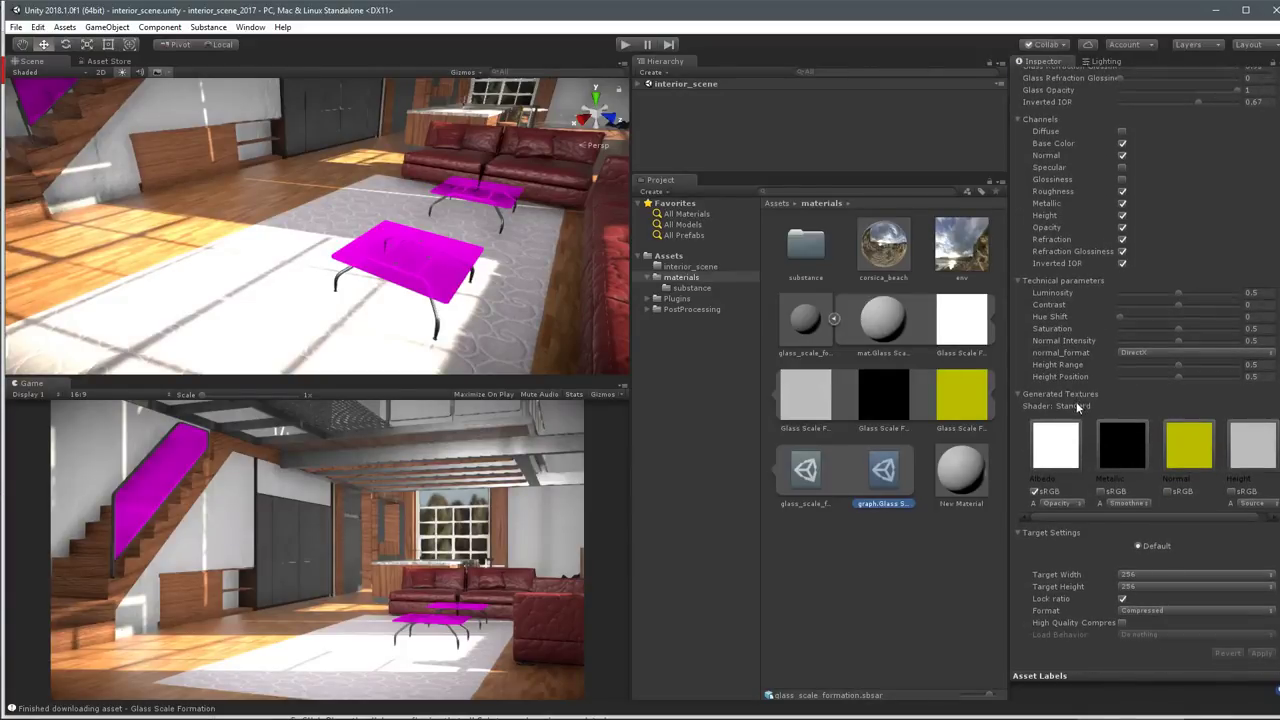
scroll(1076, 402, up, 5)
Assign the Glass Scale Formation_Metallic texture as New Material's metallic map.
click(955, 478)
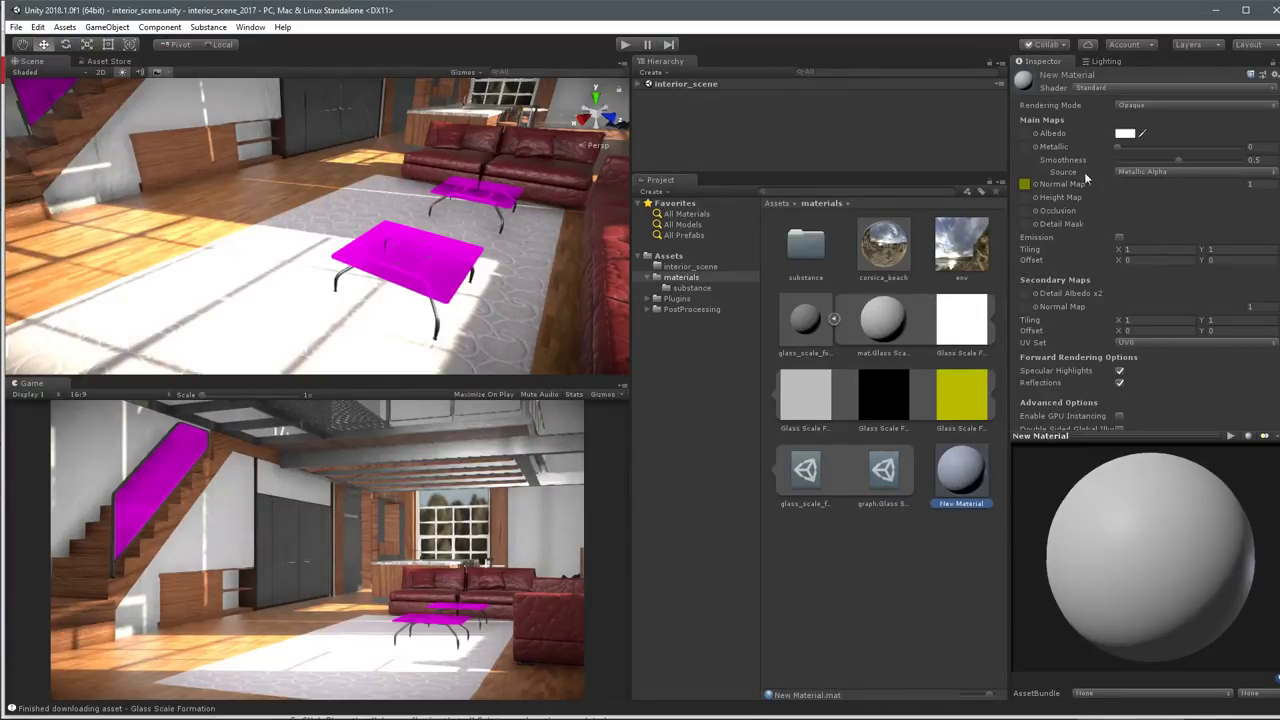
drag(892, 389, 1030, 148)
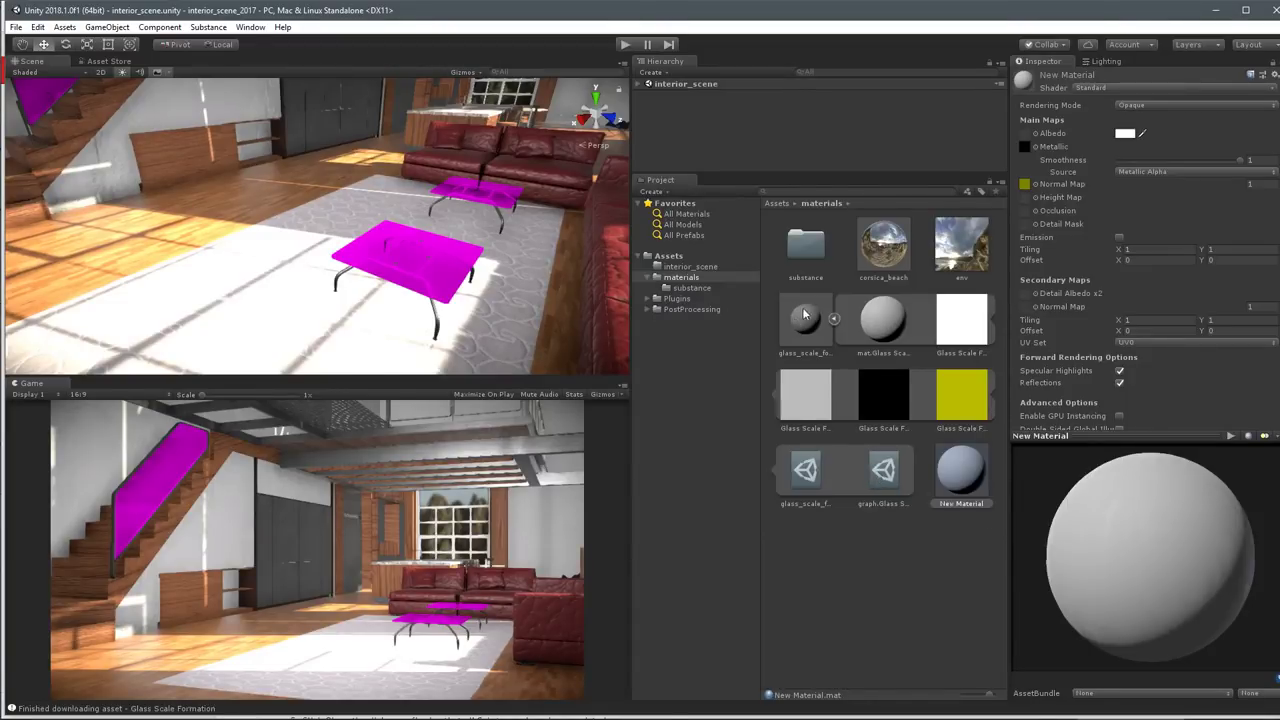
Compare the graph.Glass Scale Formation settings with those of mat.Glass Scale Formation, ending on the material's height map setting.
click(884, 468)
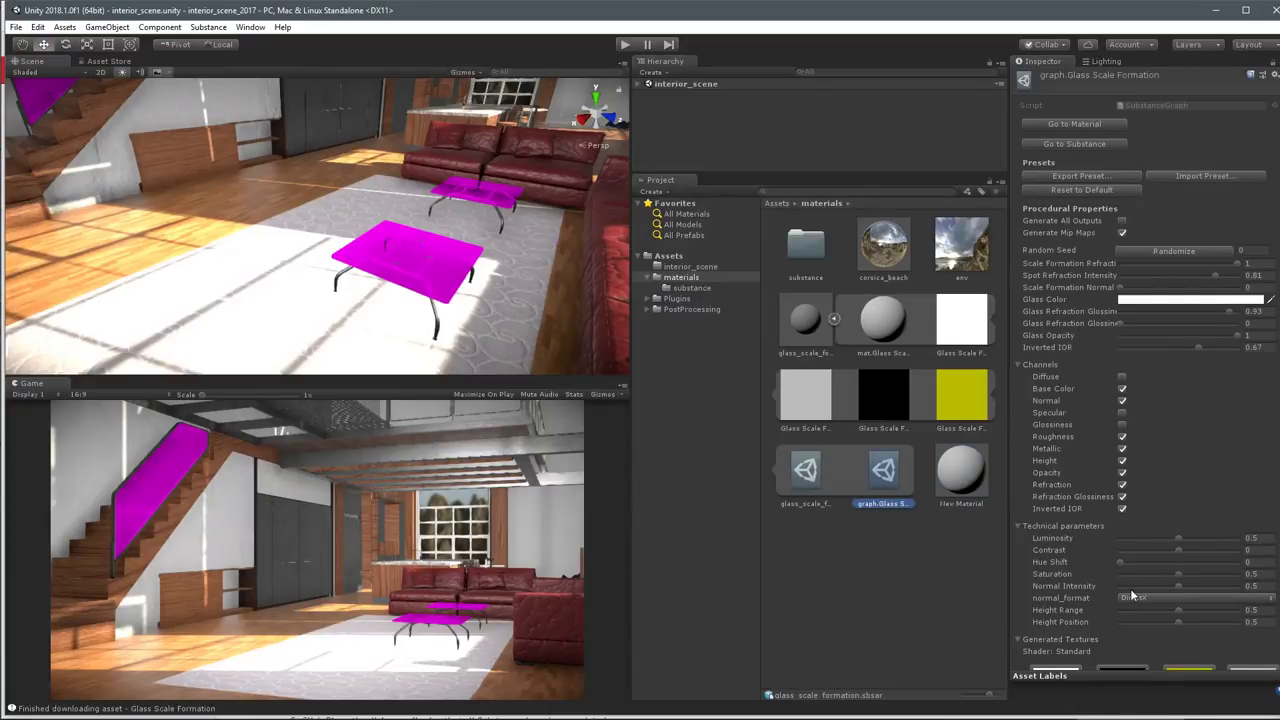
click(884, 320)
scroll(1229, 392, down, 2)
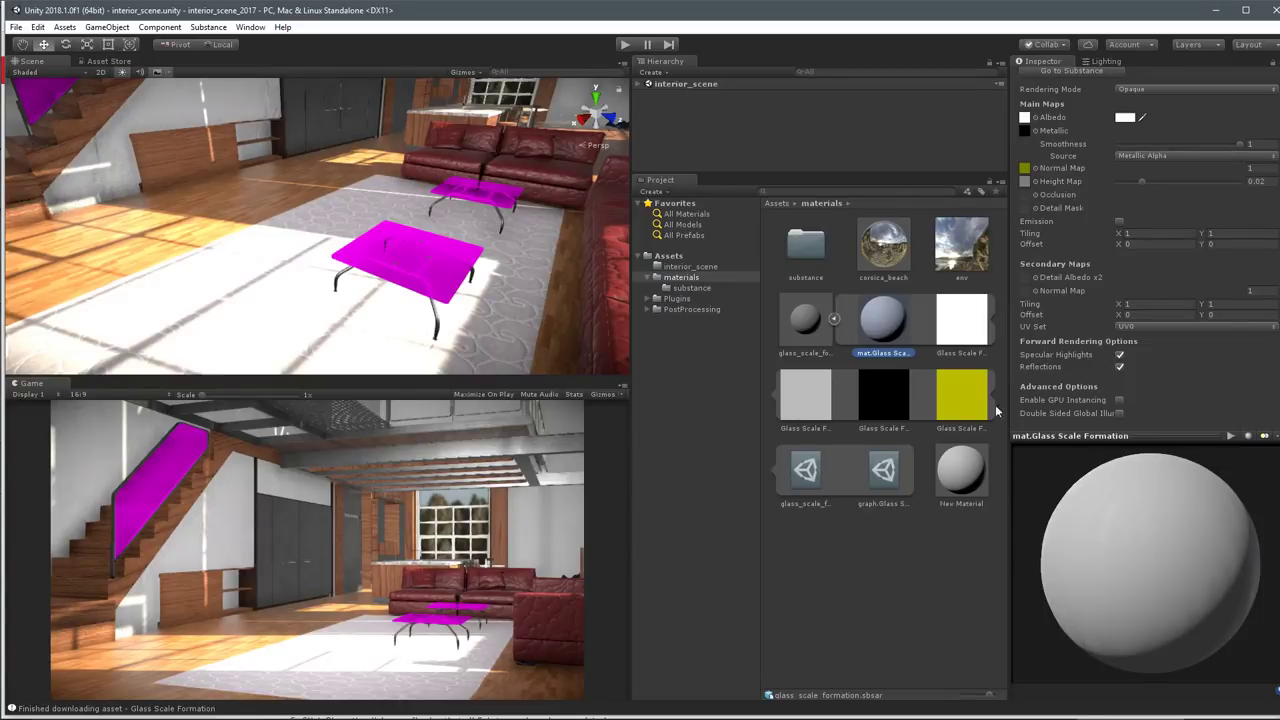
click(879, 478)
scroll(1158, 331, up, 3)
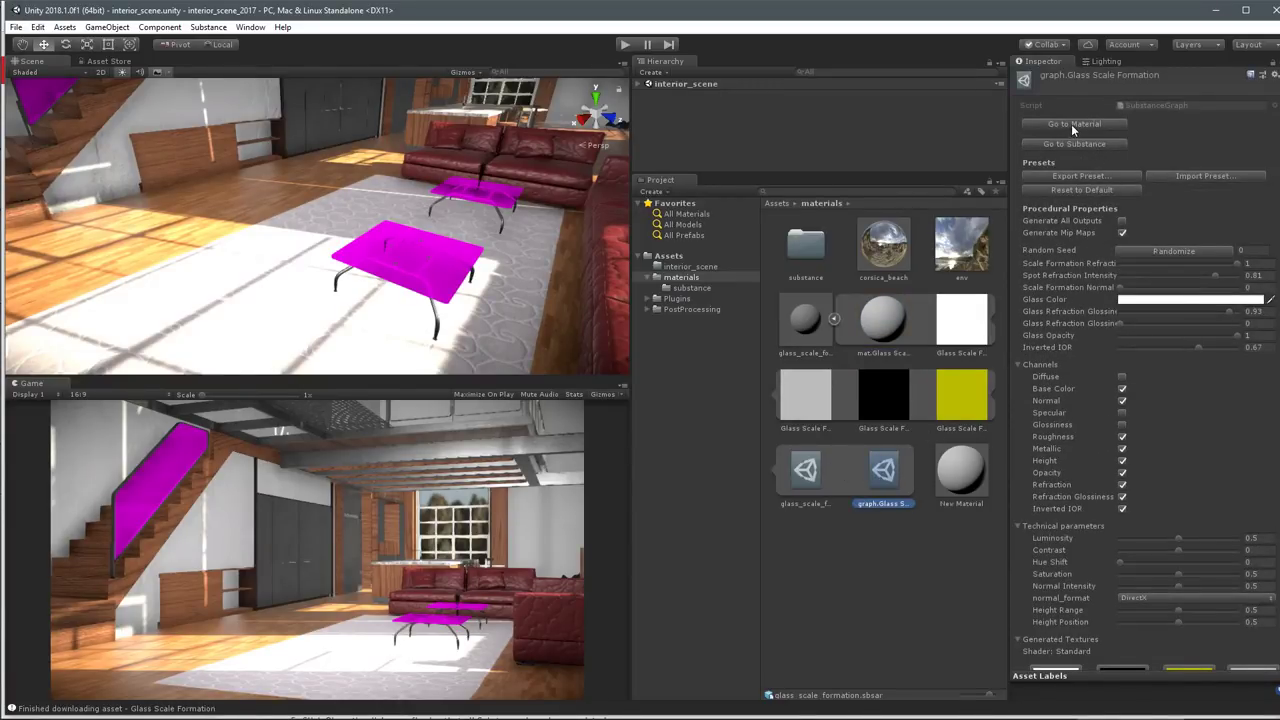
click(1071, 124)
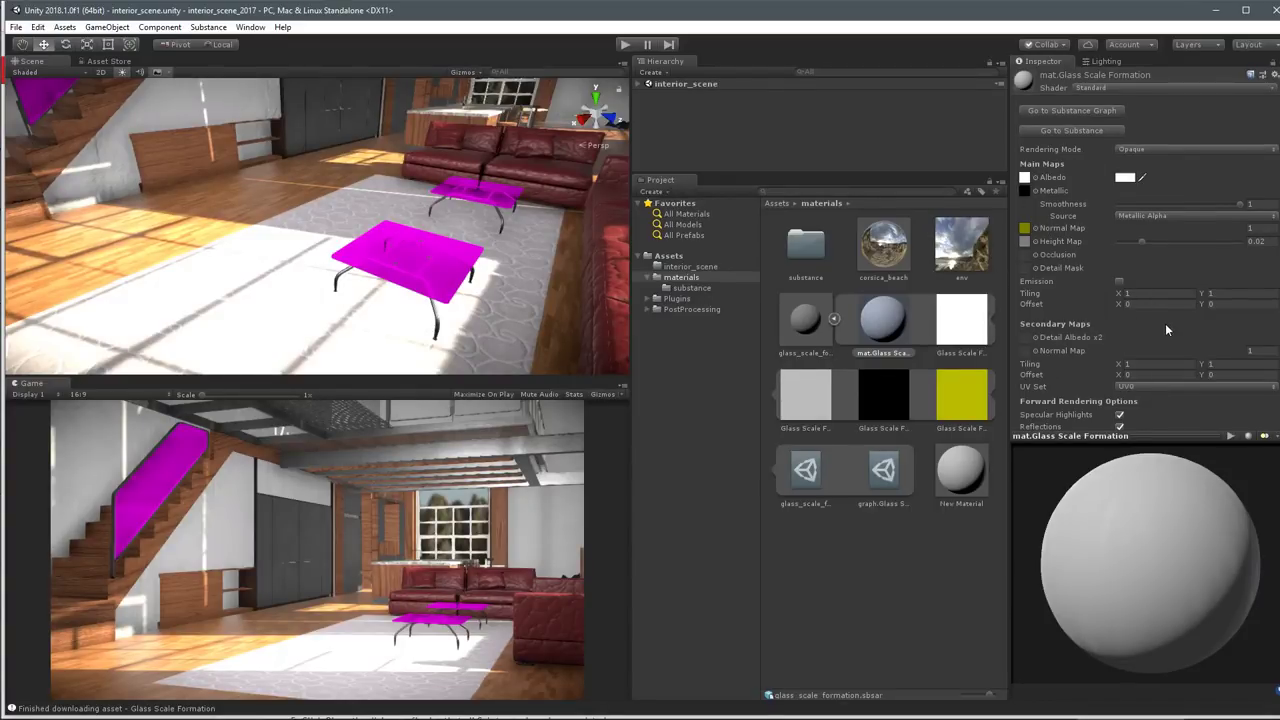
drag(1141, 243, 1173, 248)
Return to the Glass Scale Formation substance graph, collapse its Channels section and widen the Inspector to read the parameter names.
click(1084, 110)
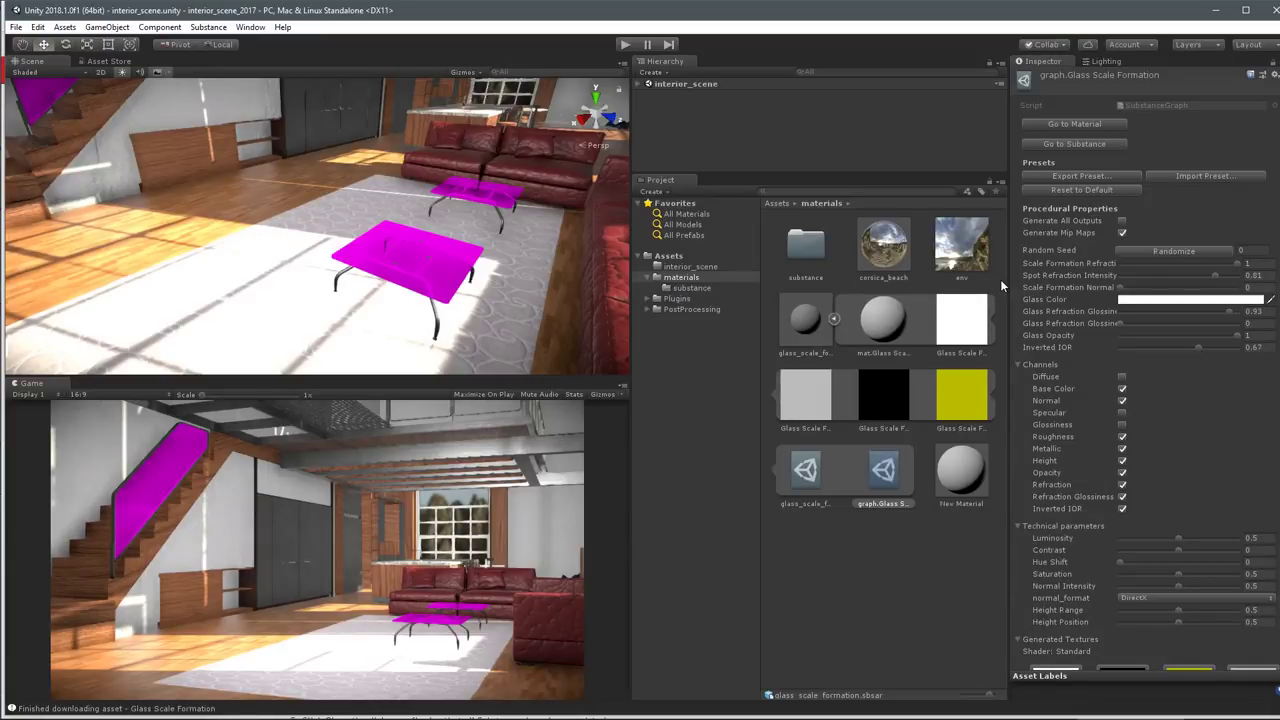
click(884, 474)
click(1038, 365)
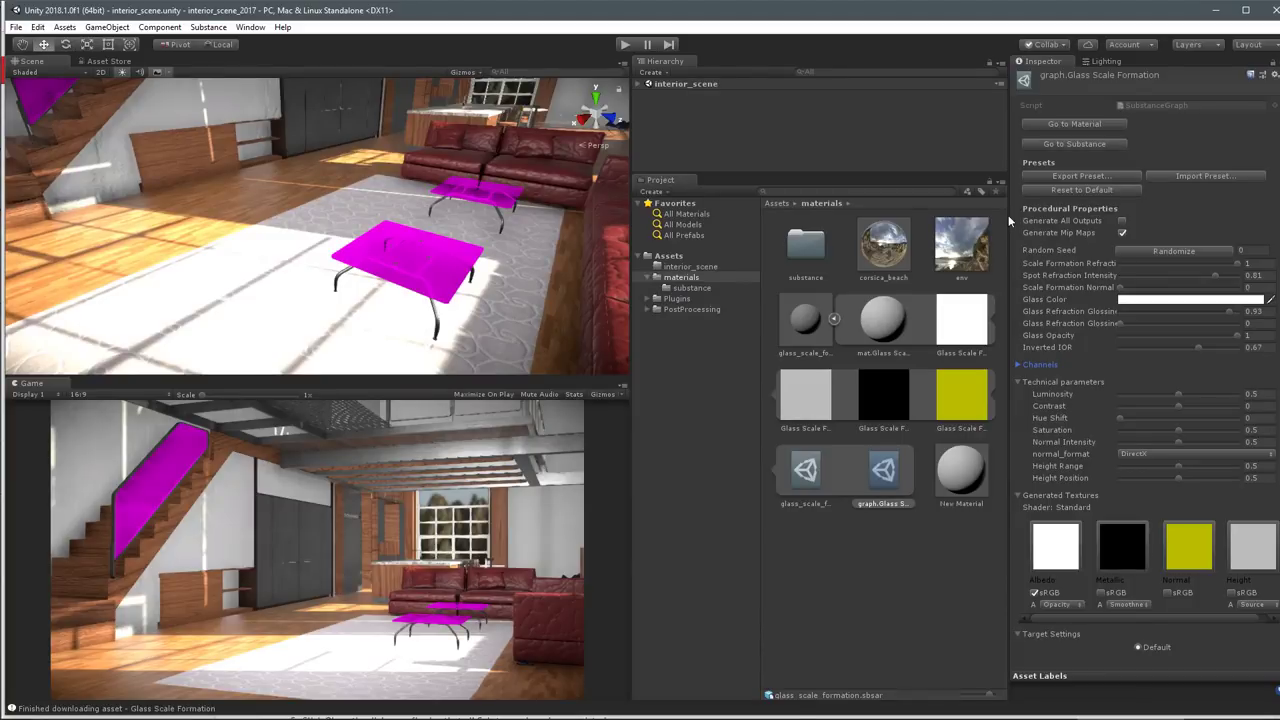
drag(1009, 216, 975, 216)
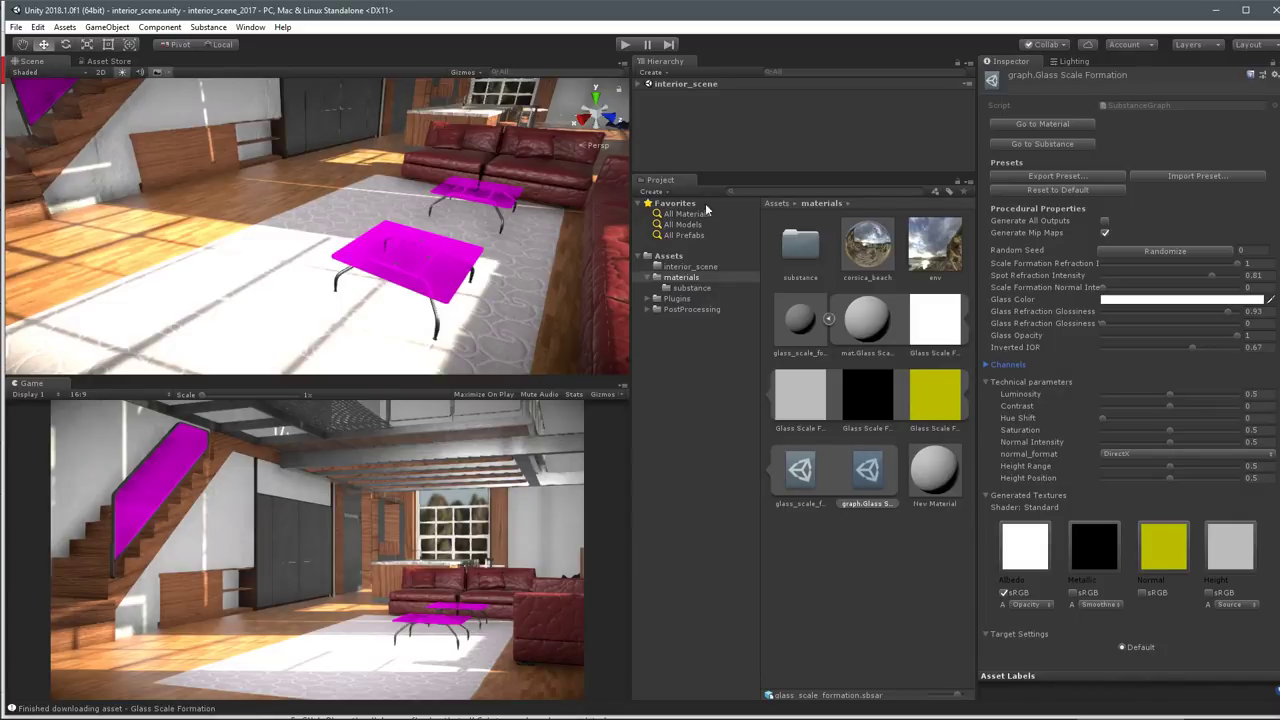
Switch to the browser, read the Using Image Inputs documentation on Read/Write Enabled and compression None, and return to Unity.
key(alt+Tab)
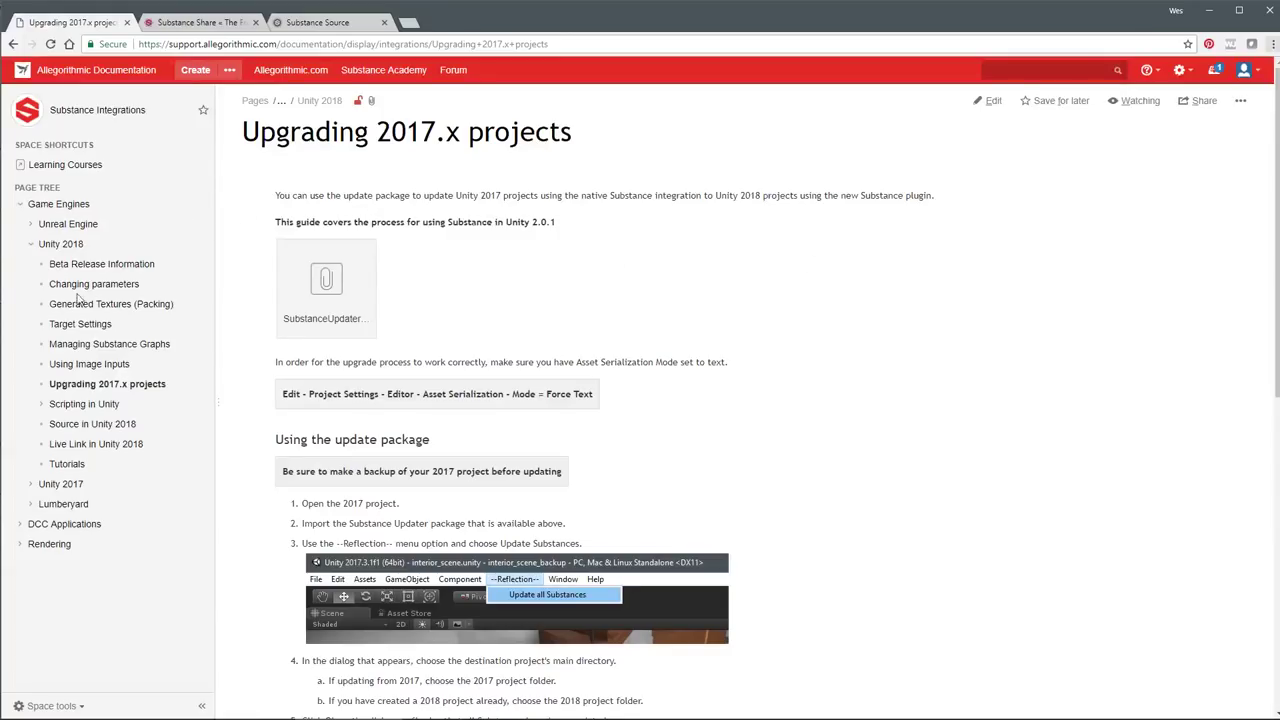
click(86, 366)
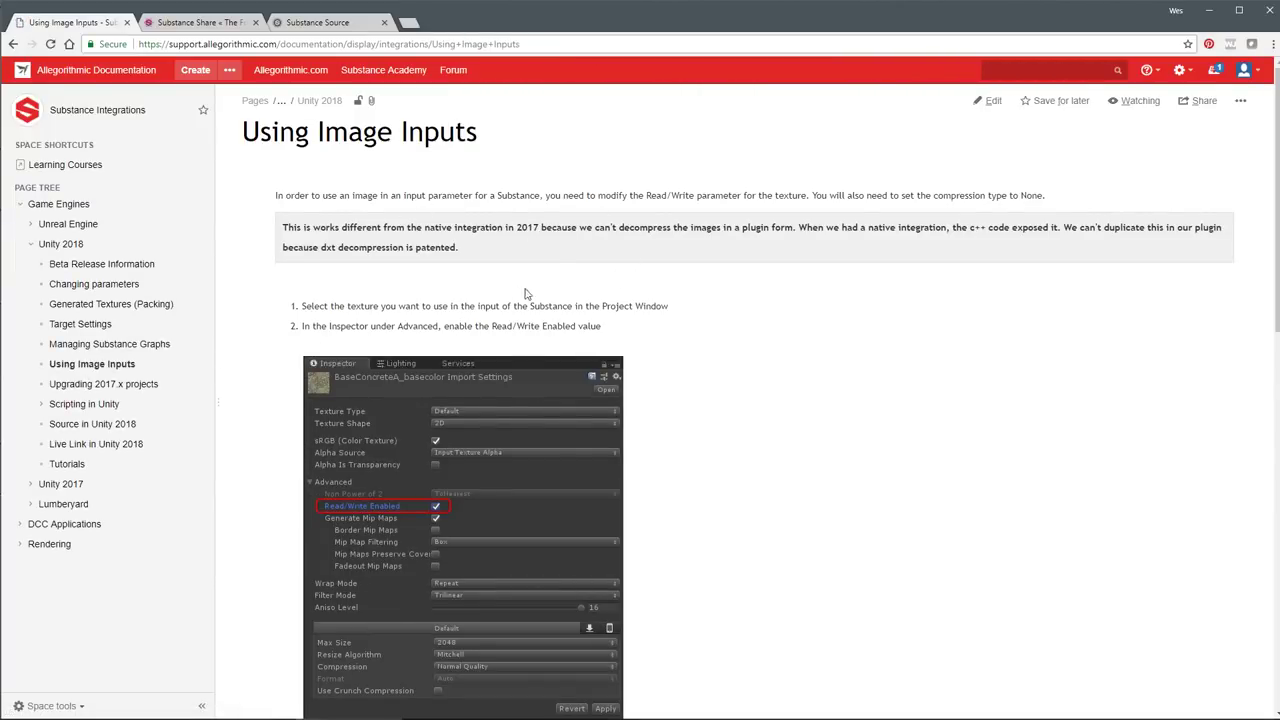
scroll(527, 293, down, 12)
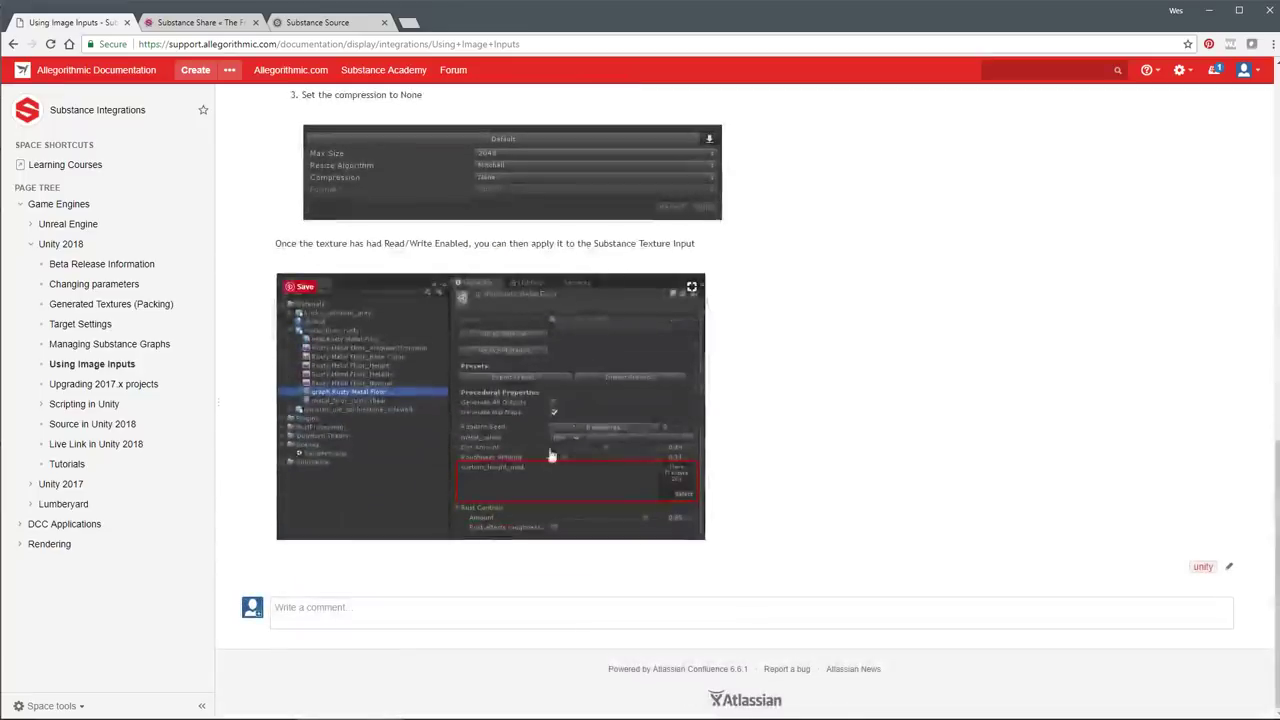
scroll(658, 389, up, 10)
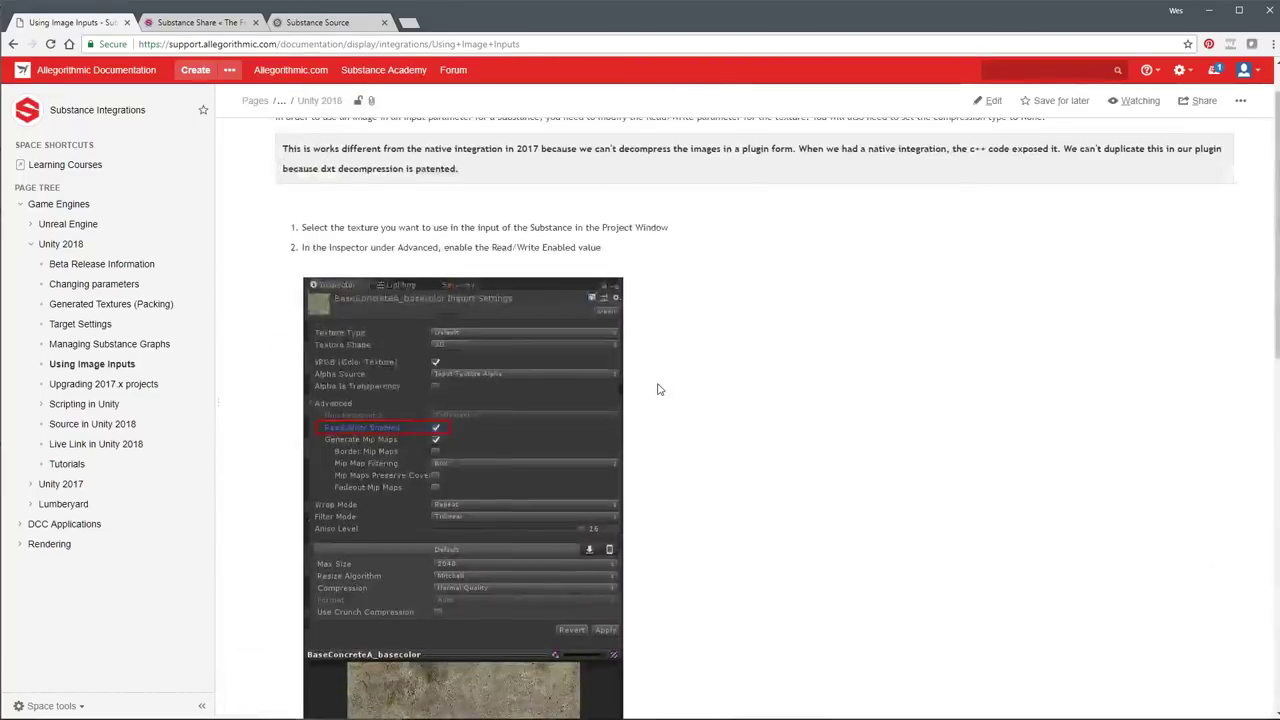
scroll(487, 376, down, 1)
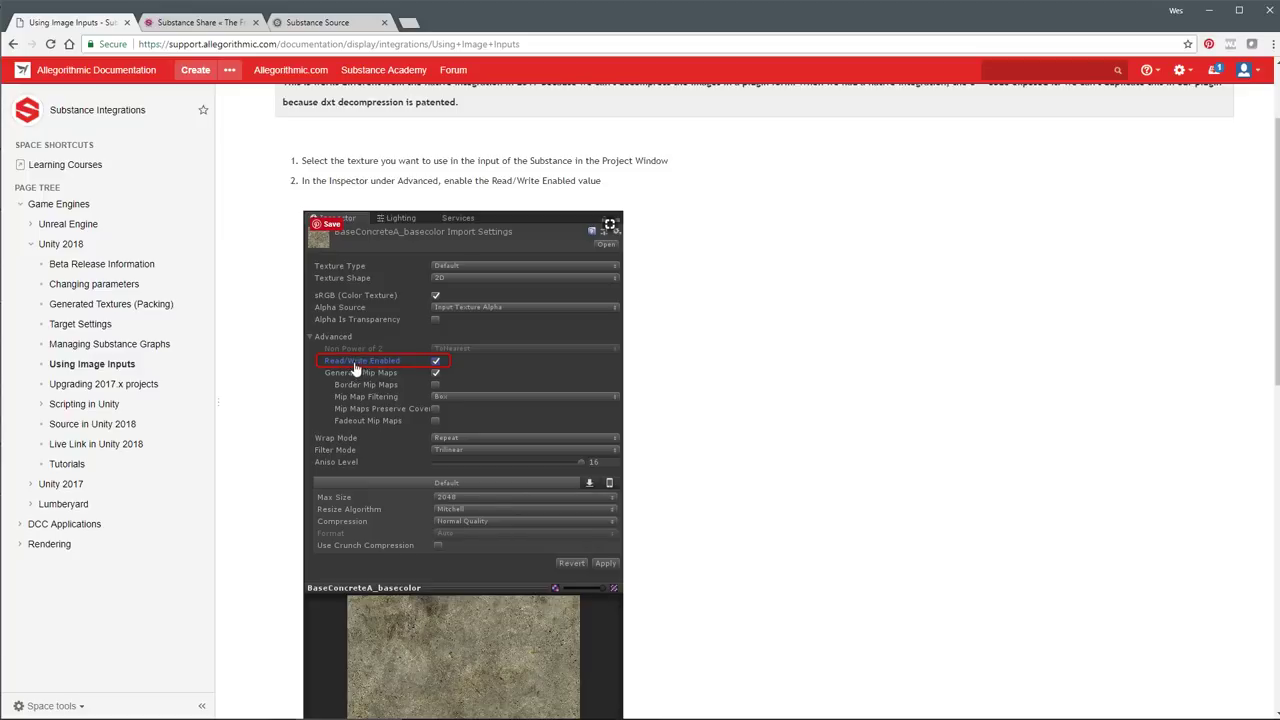
scroll(566, 377, down, 8)
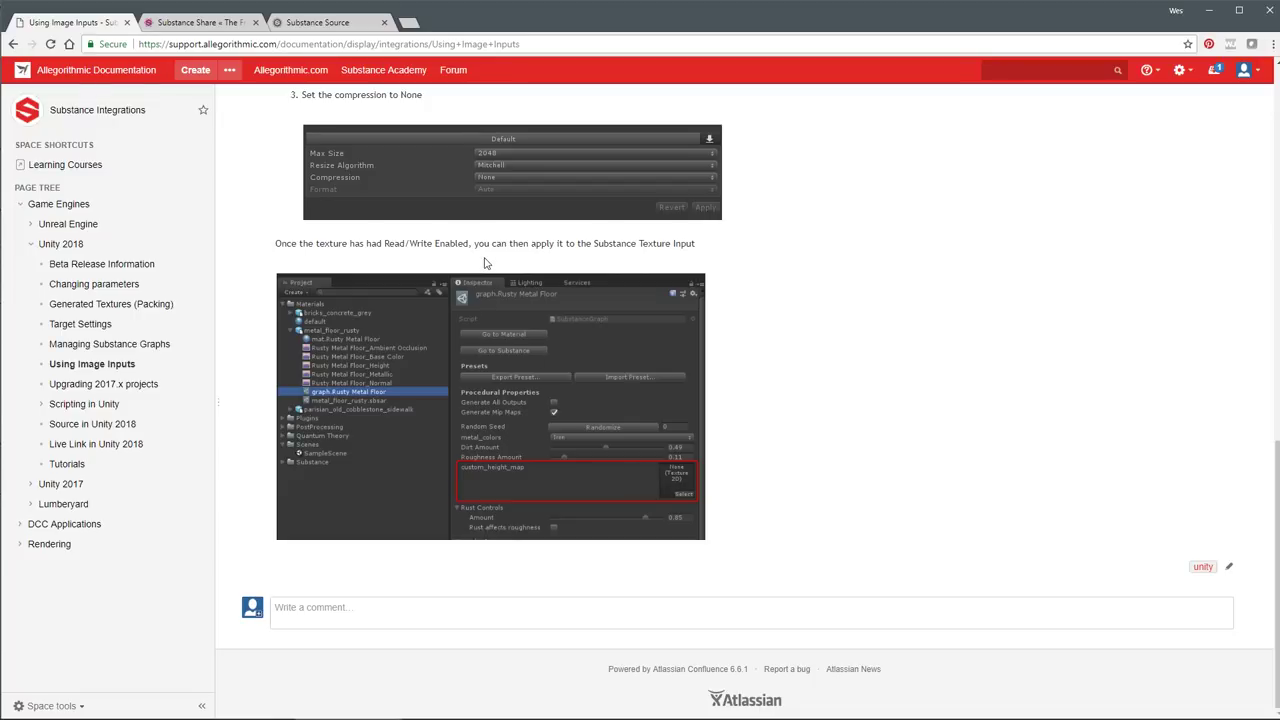
key(alt+Tab)
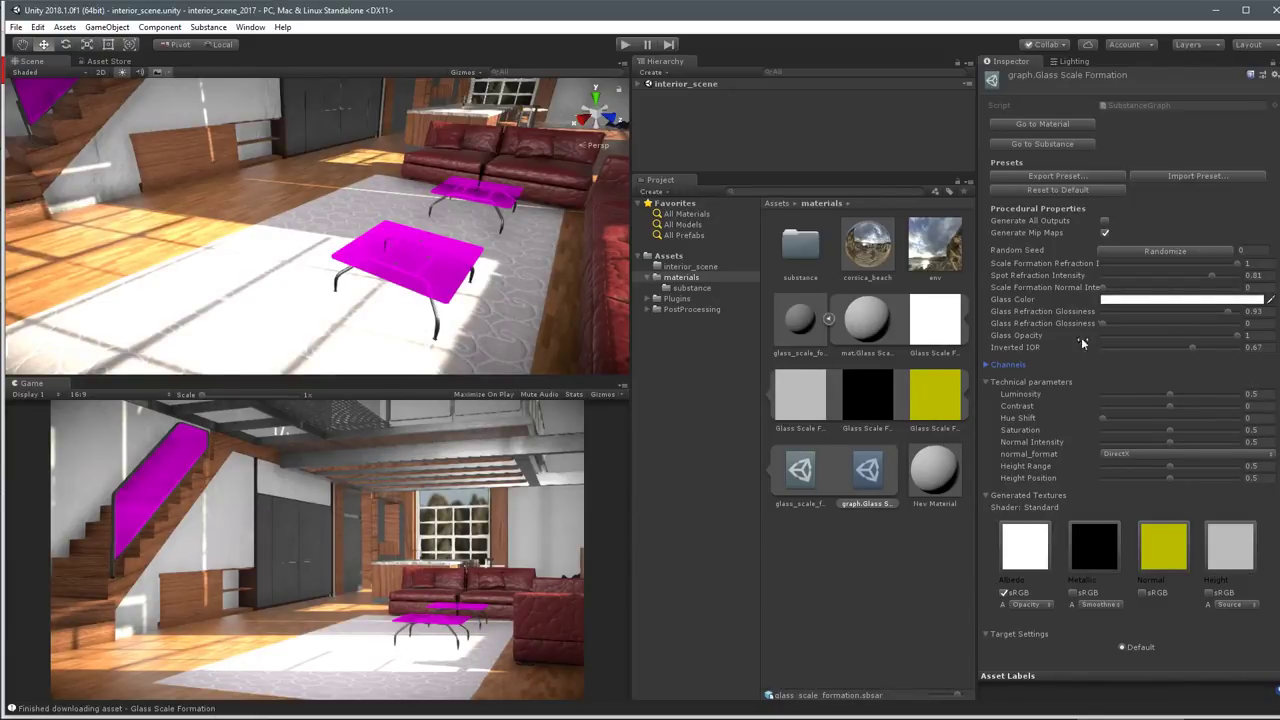
Enable Generate All Outputs for the Glass Scale Formation graph and apply the import settings.
click(1032, 124)
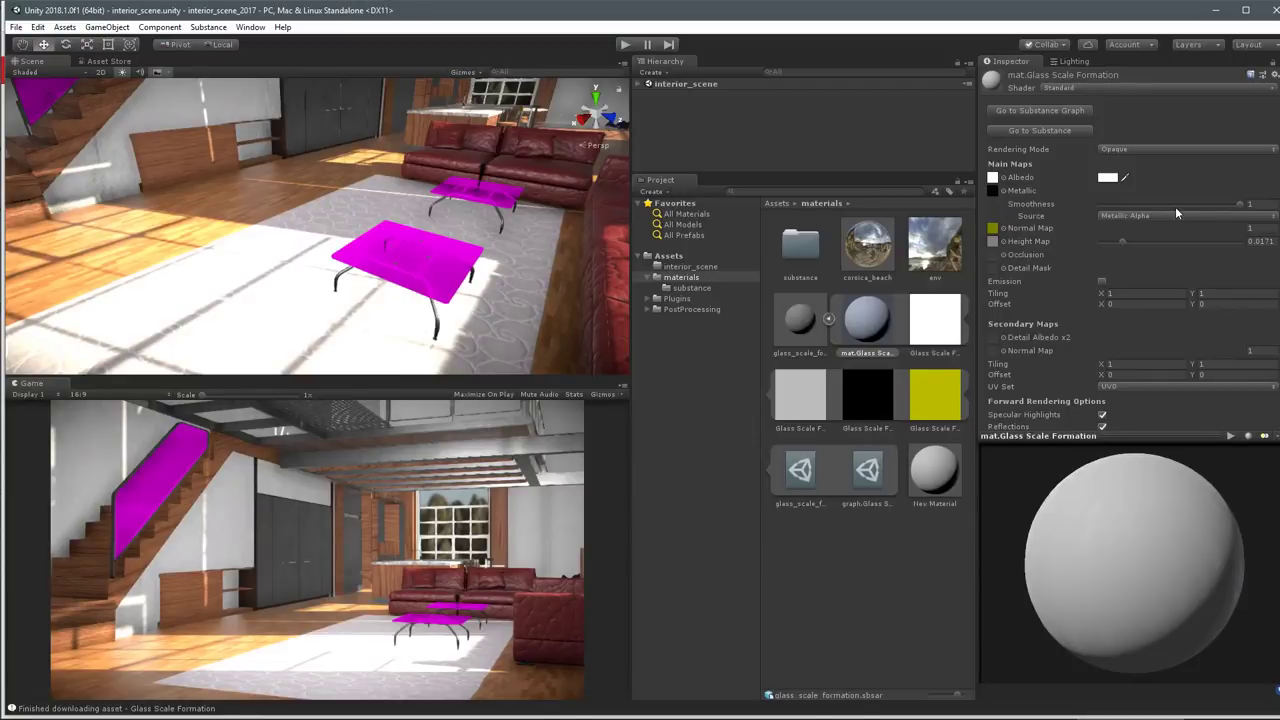
click(1037, 110)
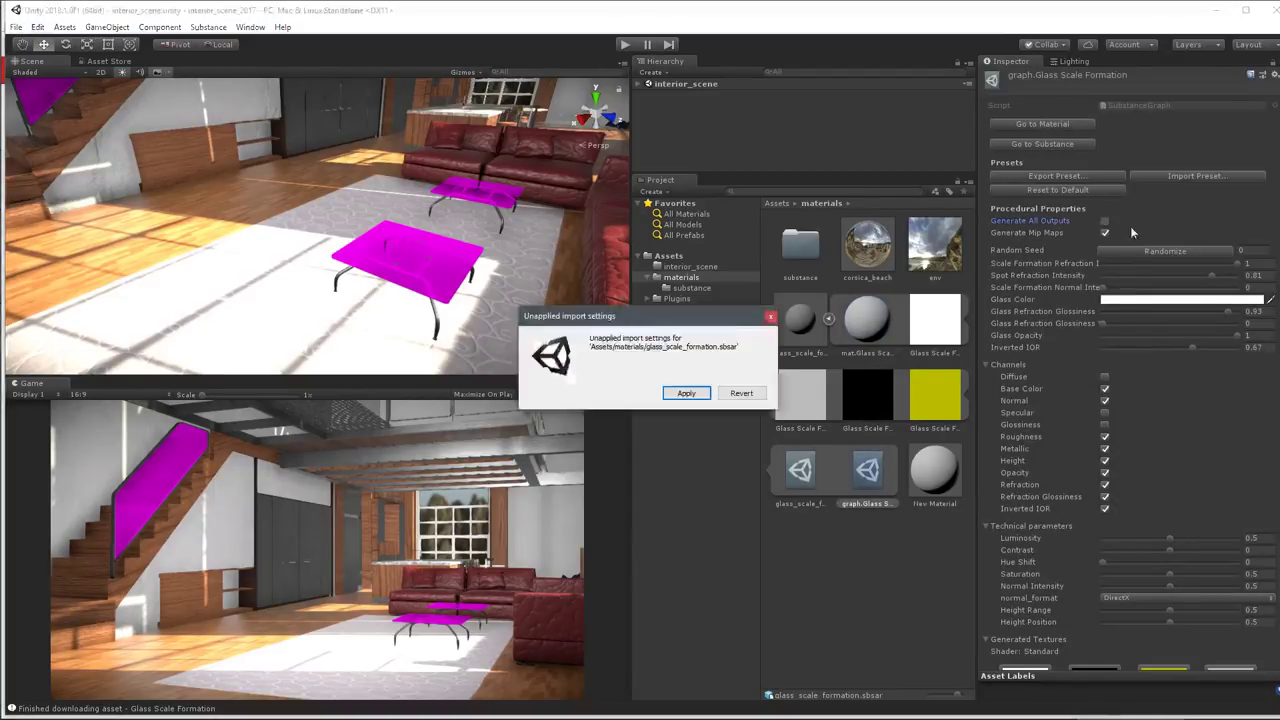
key(Return)
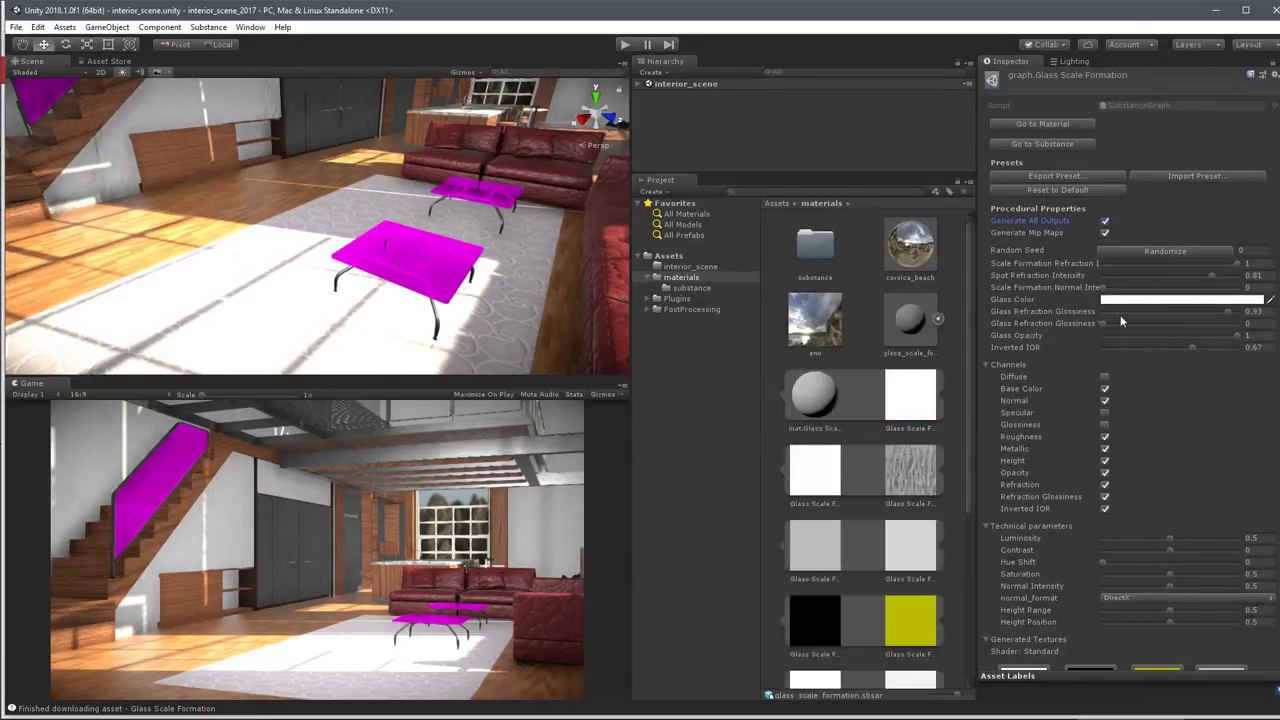
Widen the Inspector enough to show all of the Glass Scale Formation graph's generated textures side by side.
scroll(884, 378, down, 3)
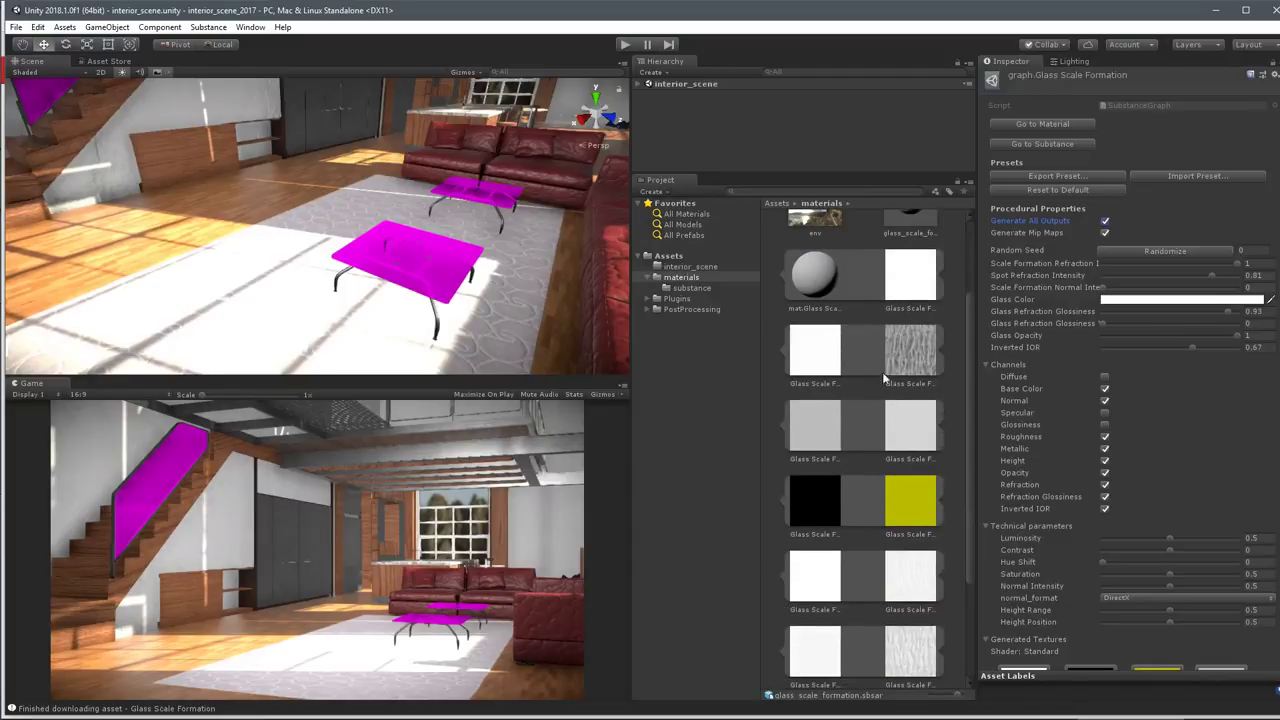
scroll(1157, 435, down, 5)
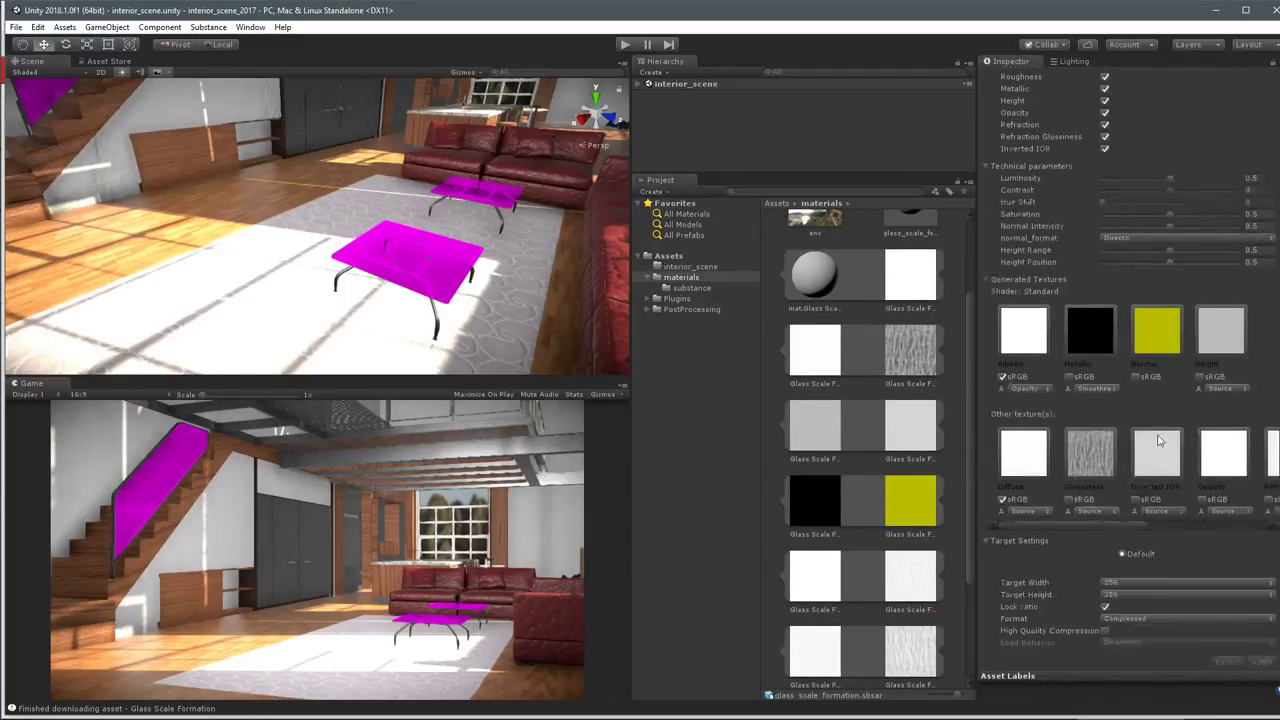
drag(975, 402, 870, 402)
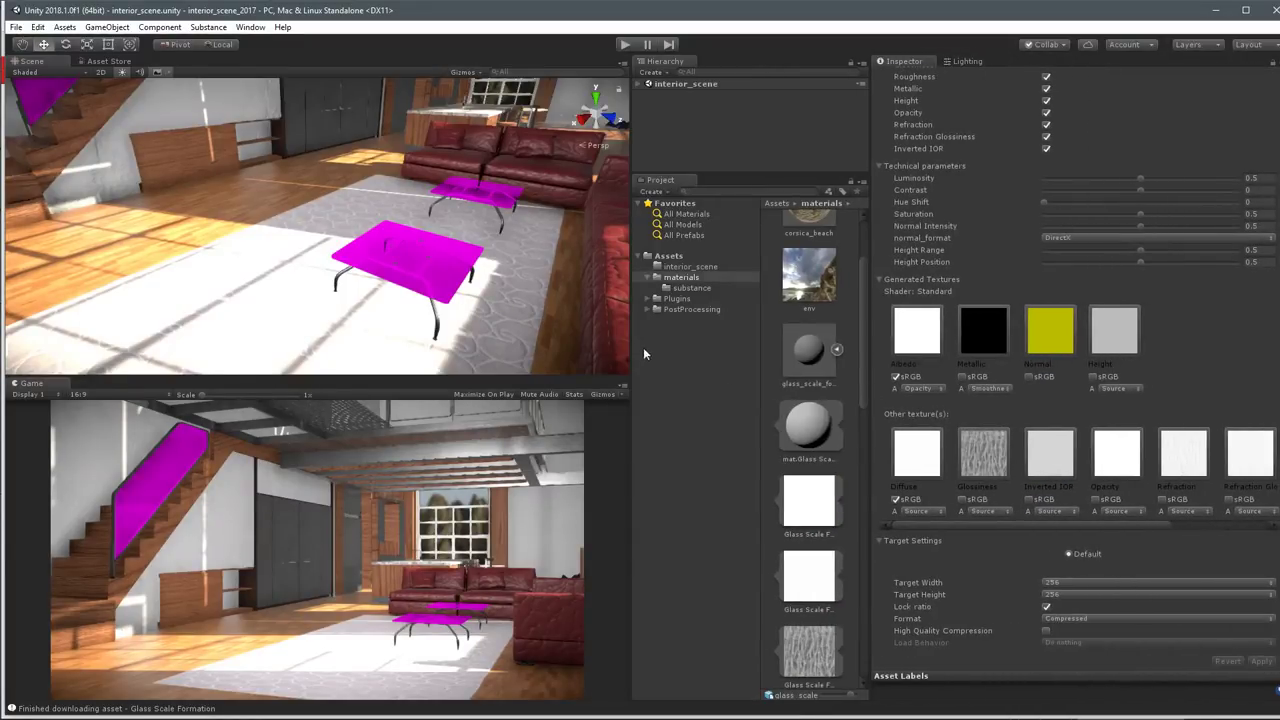
drag(631, 356, 512, 358)
scroll(1023, 416, down, 1)
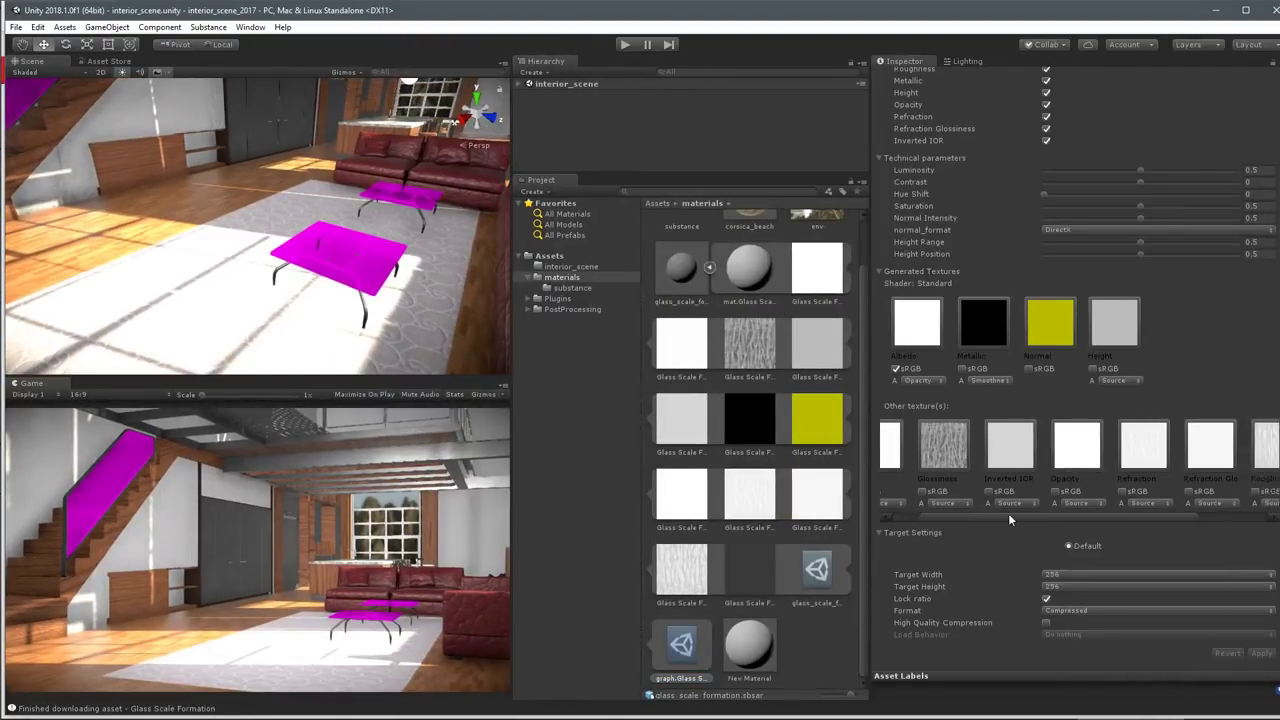
drag(870, 448, 684, 437)
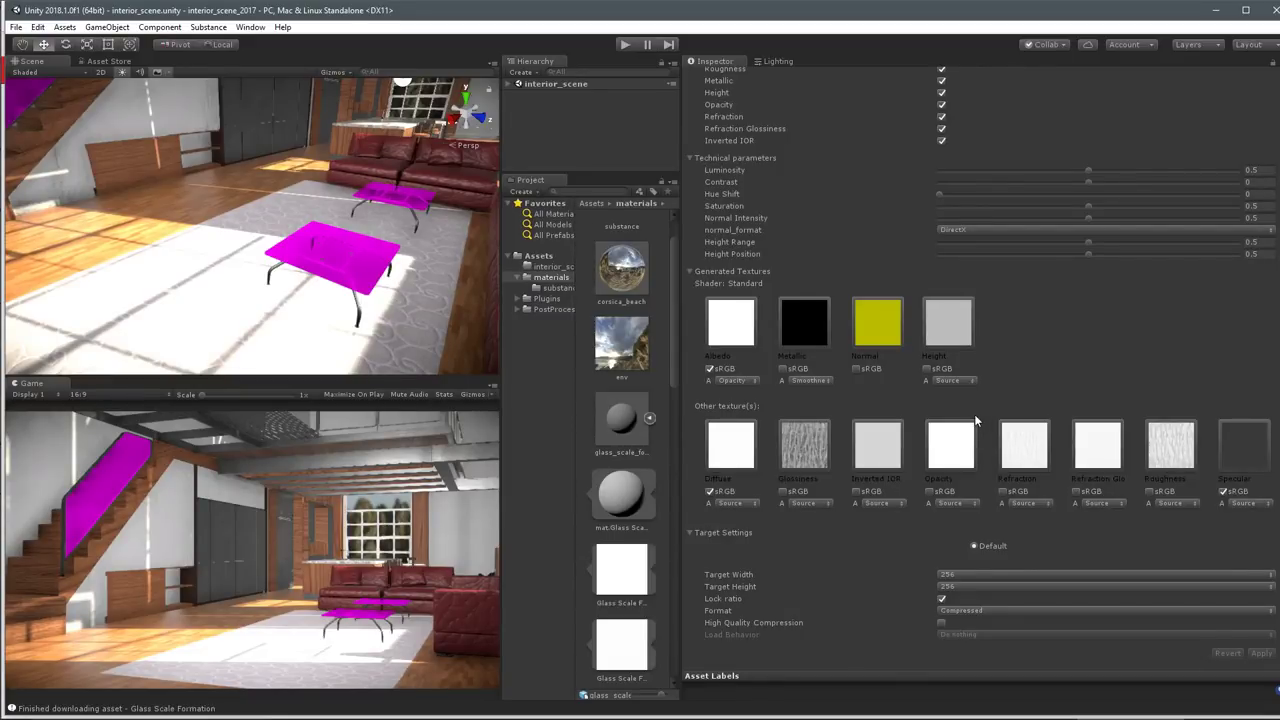
Show the Glass Scale Formation material and locate the texture assigned to its Metallic map.
scroll(1010, 405, up, 8)
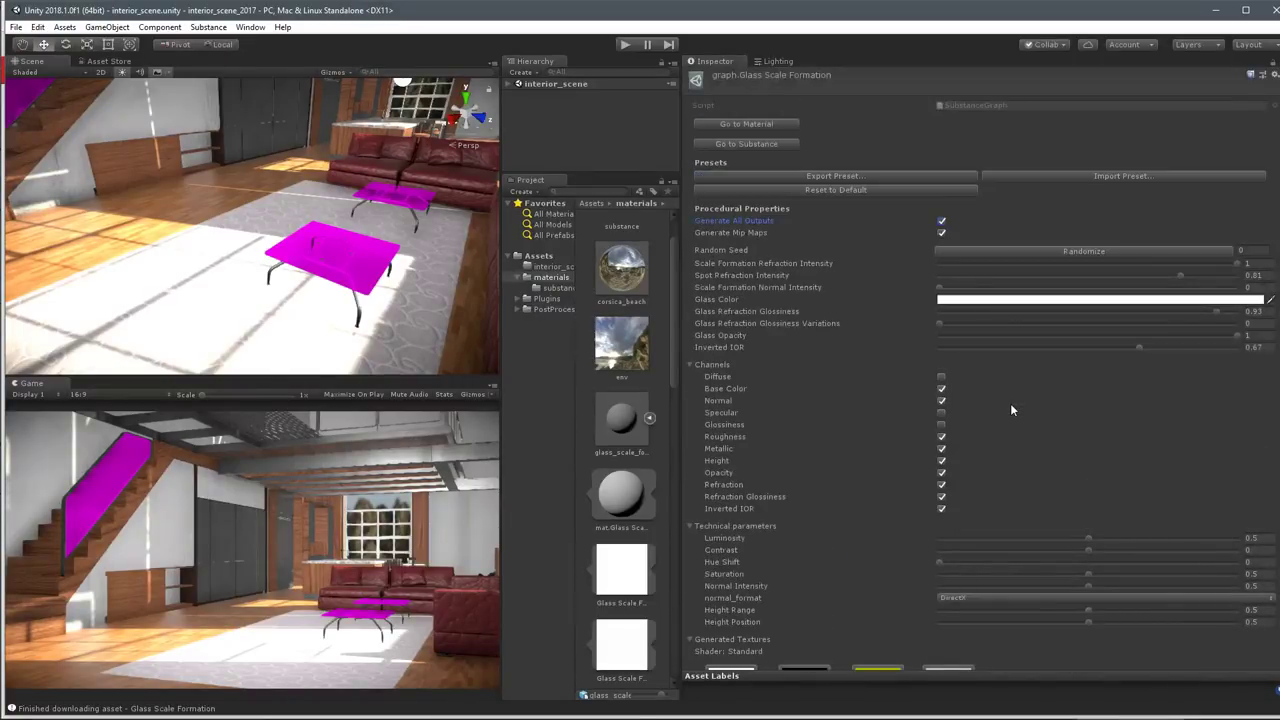
click(775, 125)
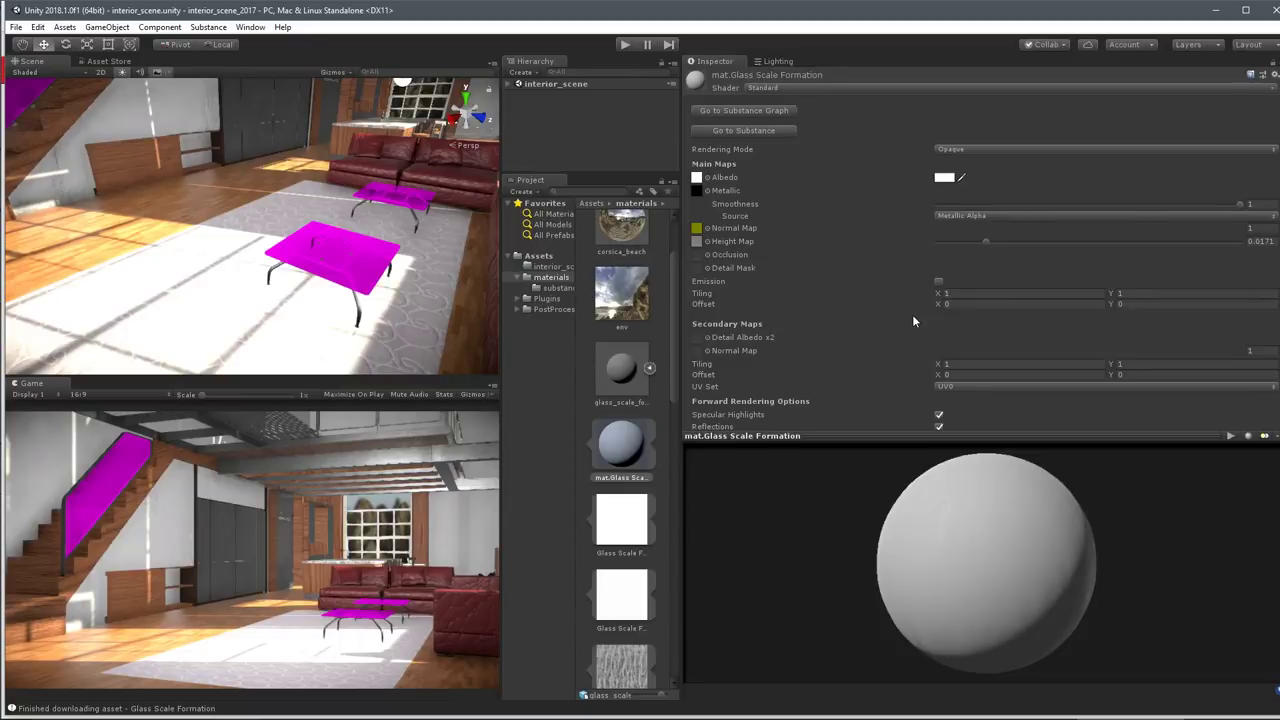
click(696, 189)
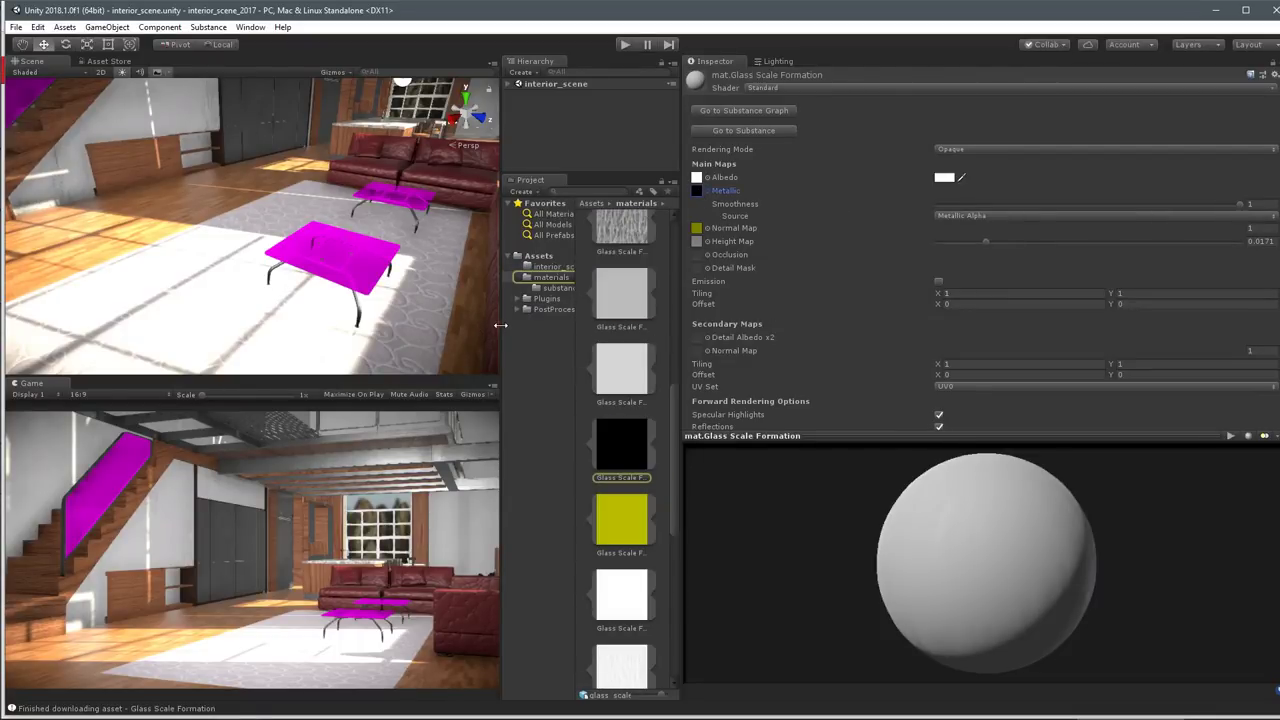
Expand the synthetic_quilted substance in the substance folder and show its material in an enlarged preview.
drag(500, 325, 297, 325)
double_click(425, 250)
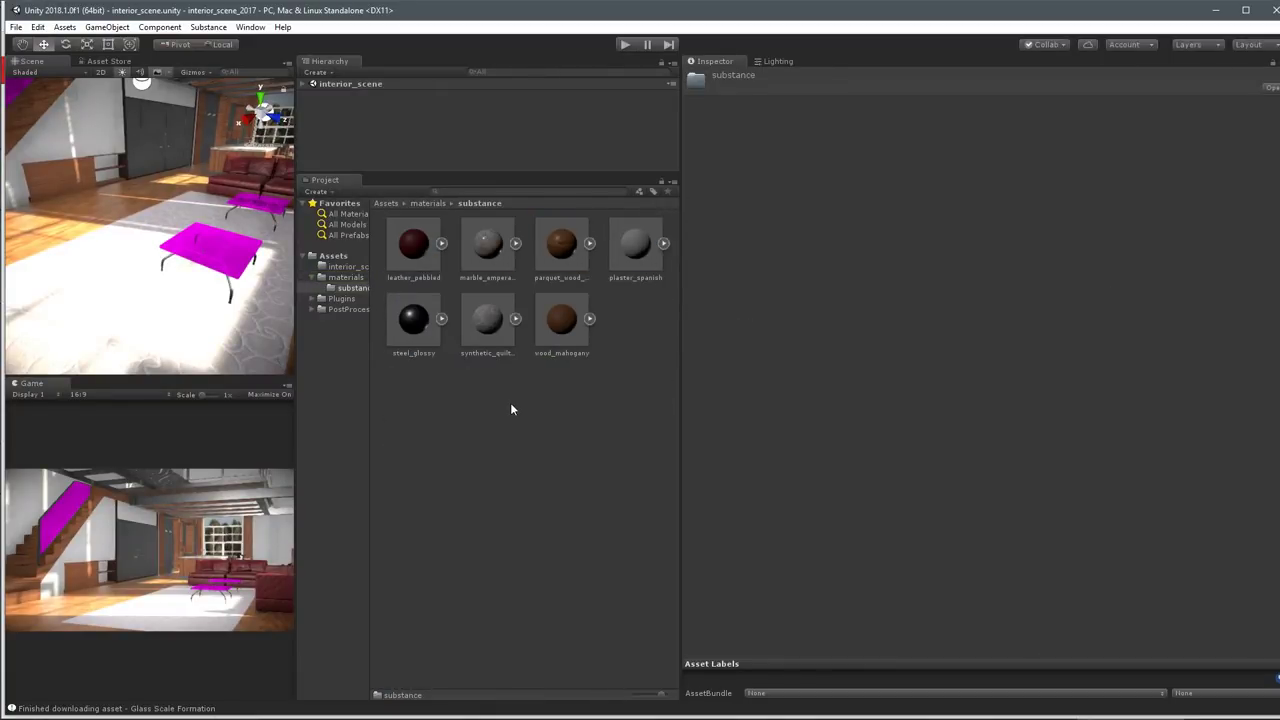
click(516, 320)
click(558, 322)
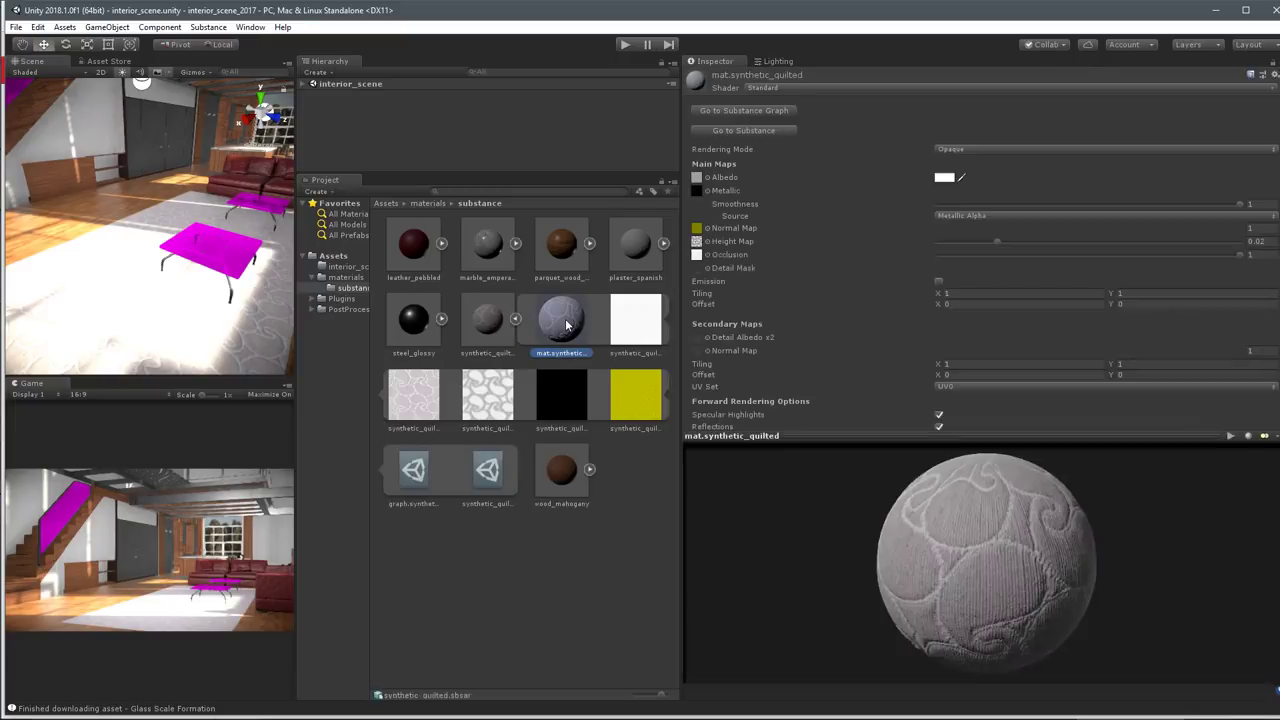
drag(968, 436, 968, 350)
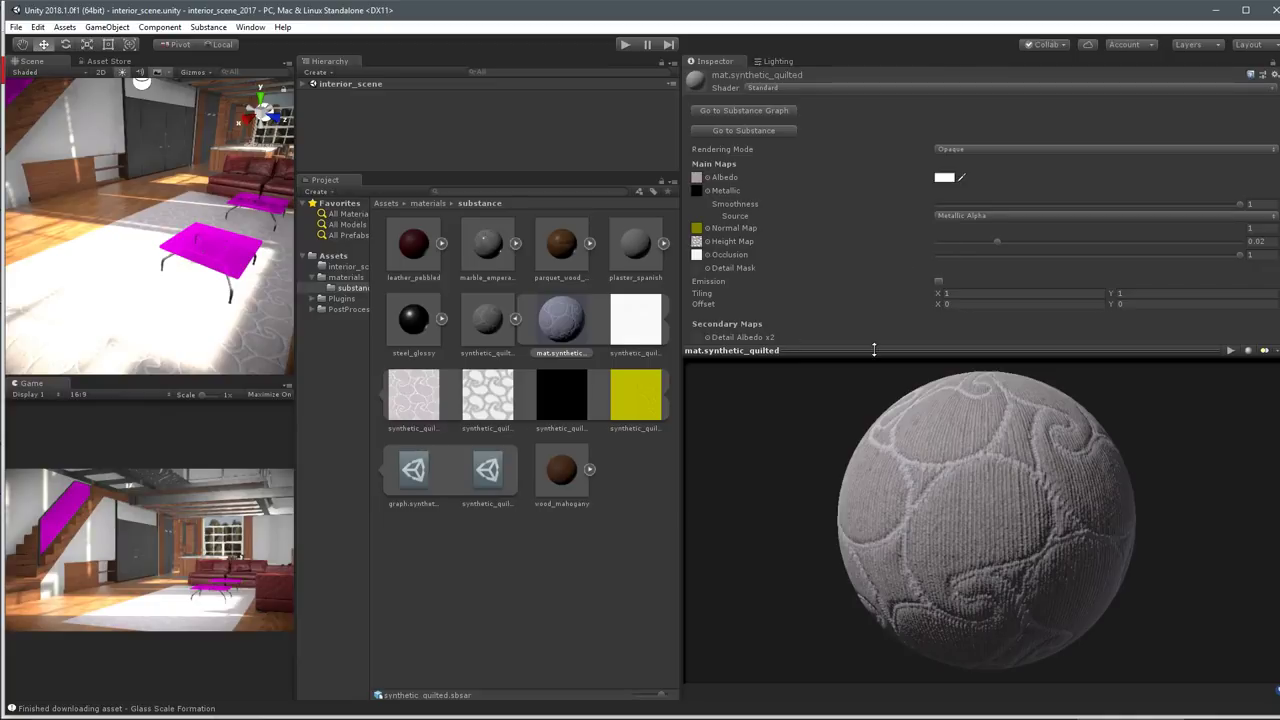
drag(874, 349, 874, 373)
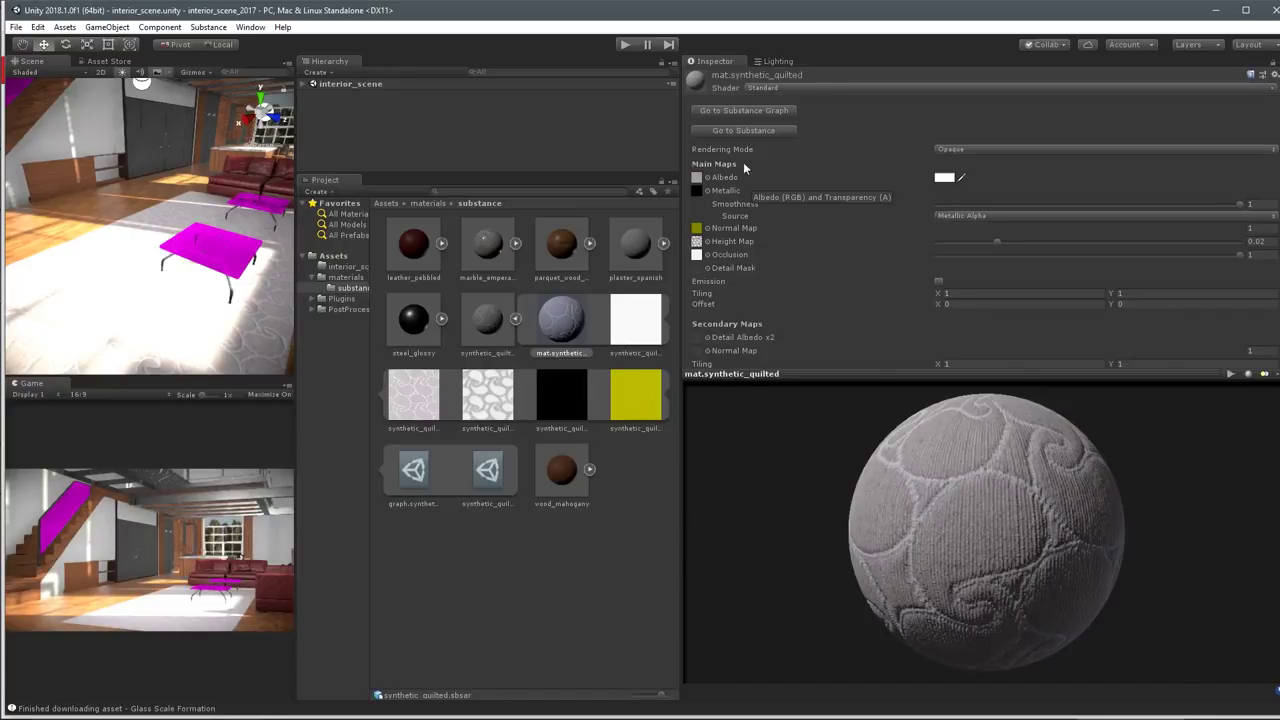
Show the synthetic_quilted graph and review the alpha channel source options of its generated Albedo texture.
click(738, 110)
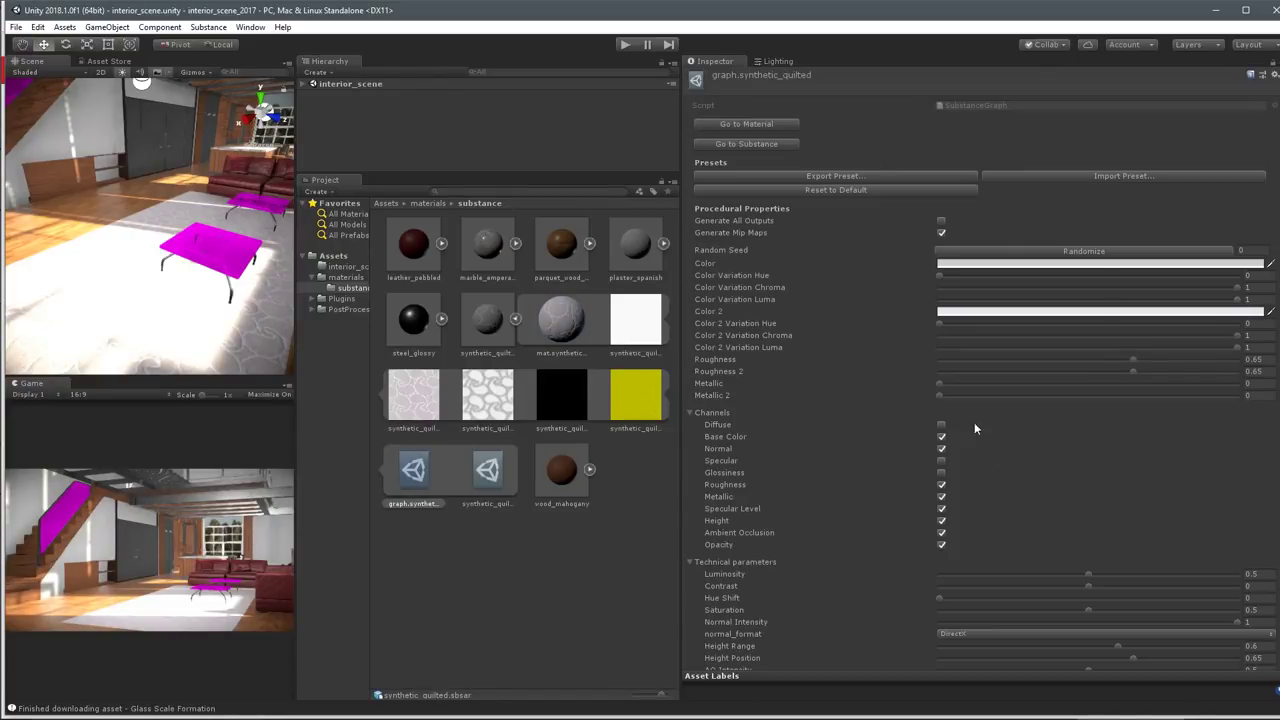
scroll(900, 375, down, 6)
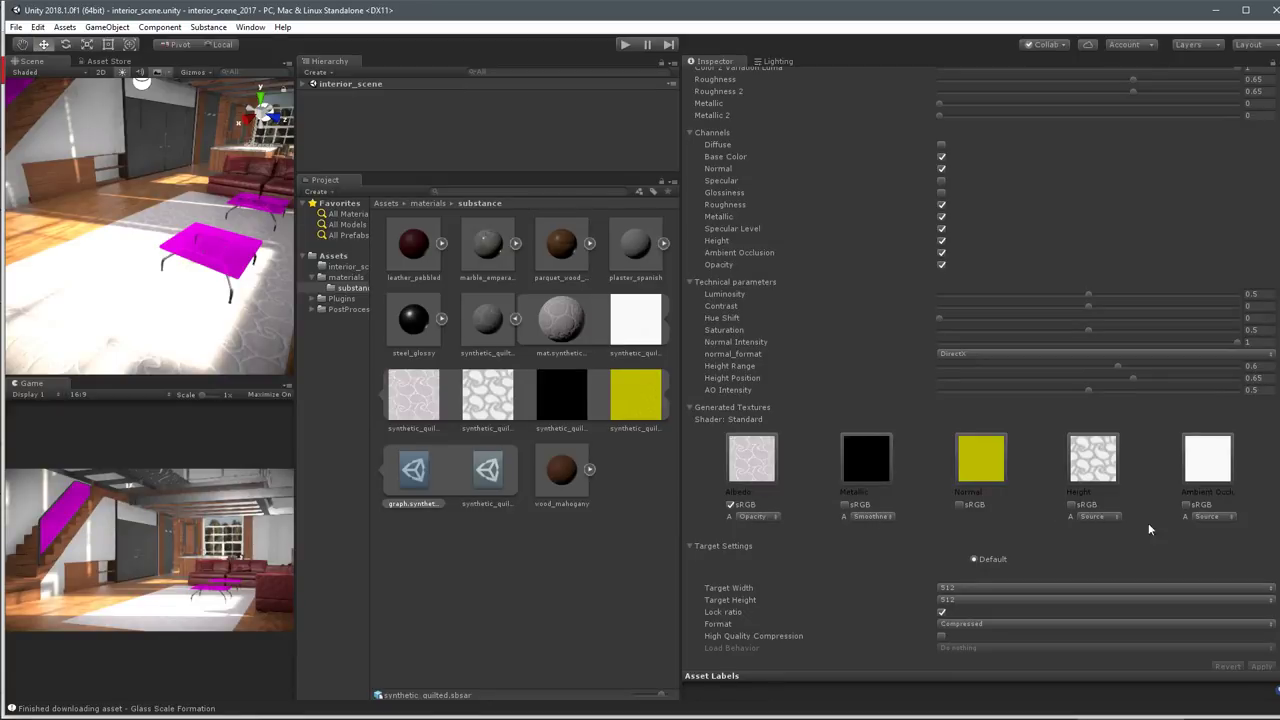
click(778, 516)
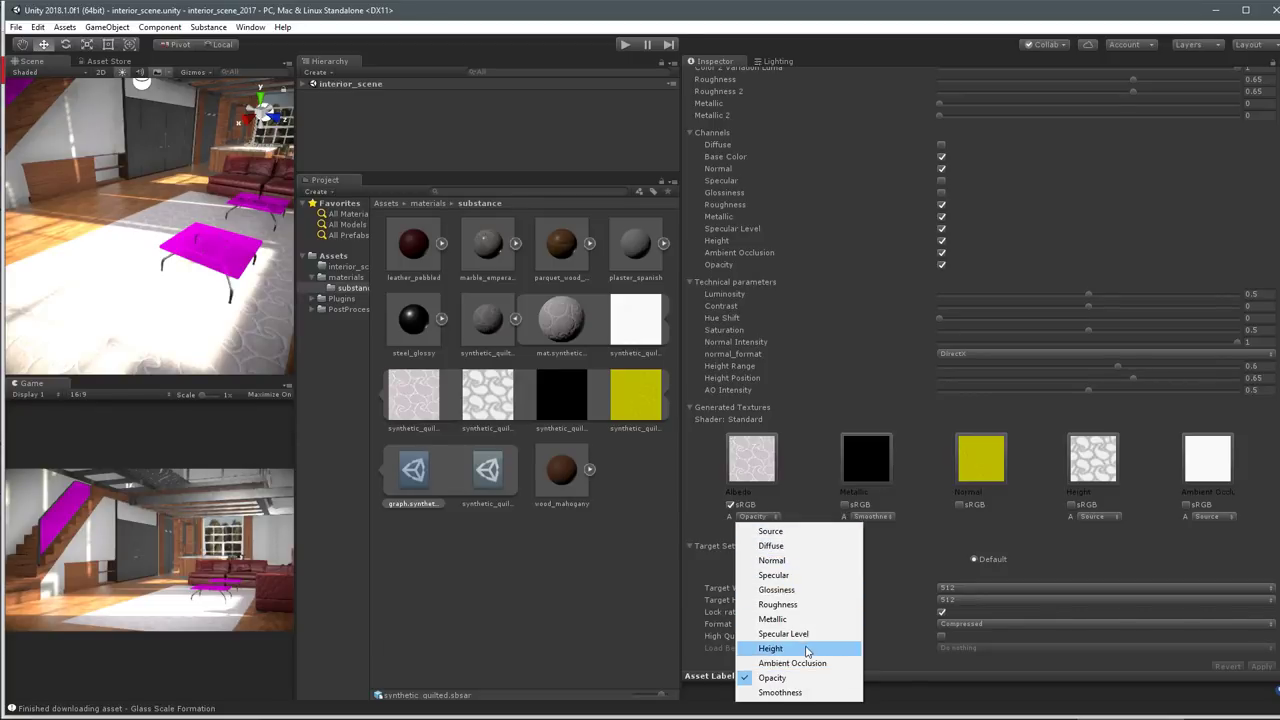
click(828, 392)
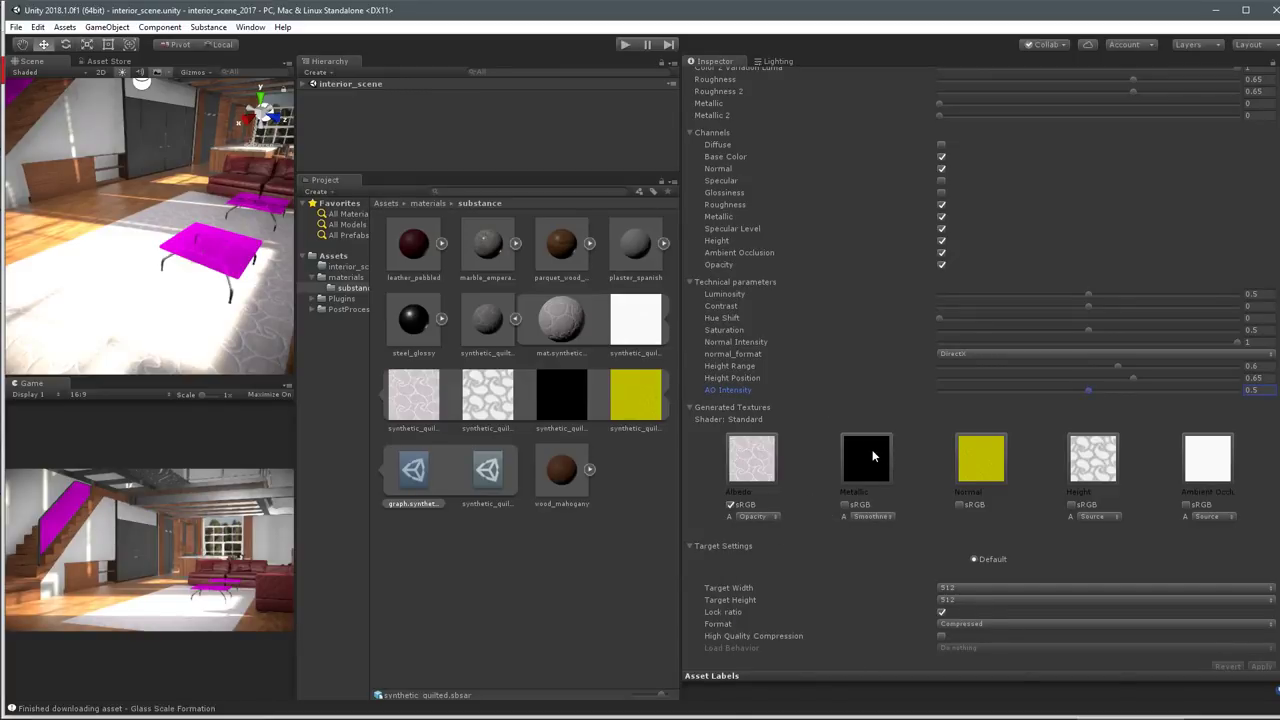
Review the alpha channel source options of the generated Metallic texture, keeping Smoothness selected.
click(871, 517)
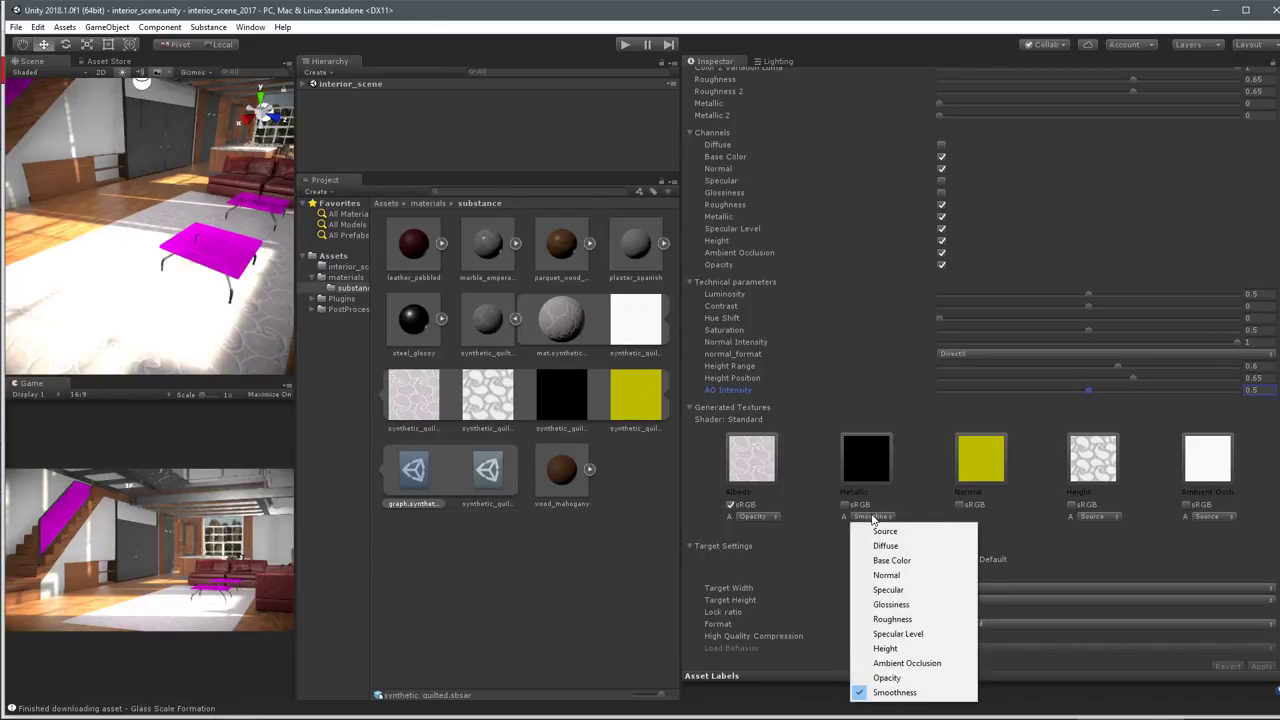
click(886, 696)
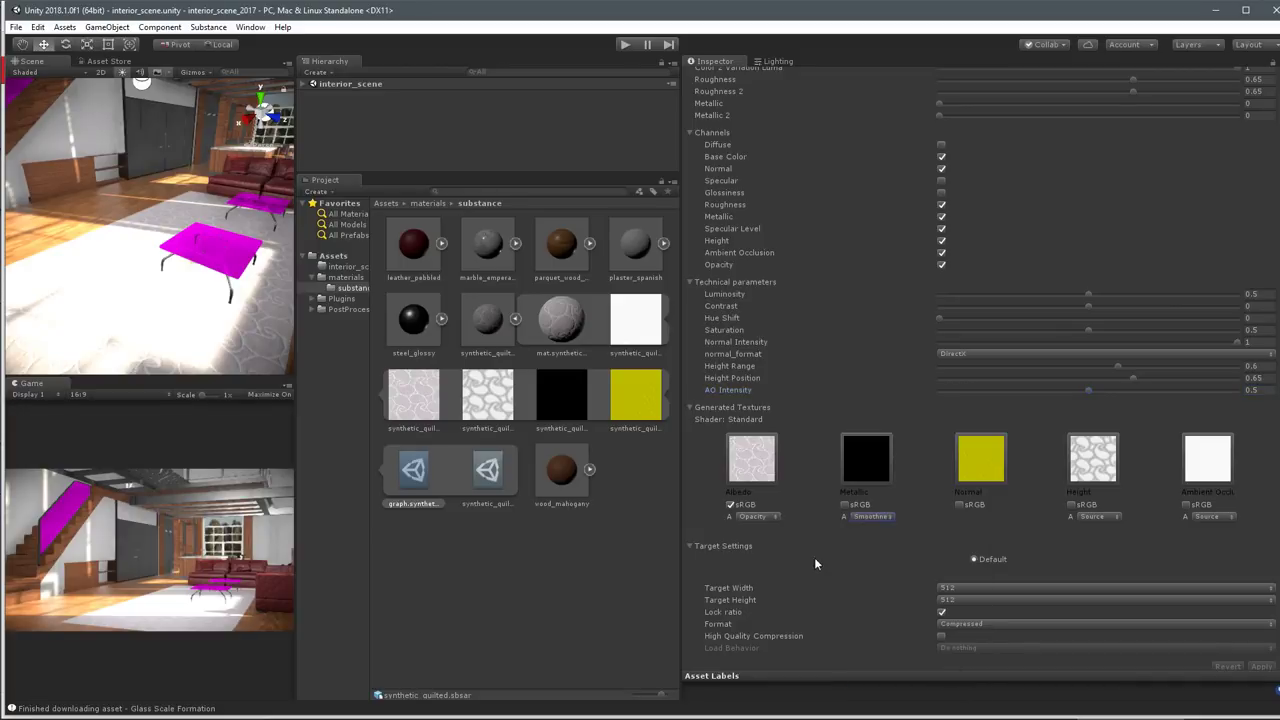
click(882, 517)
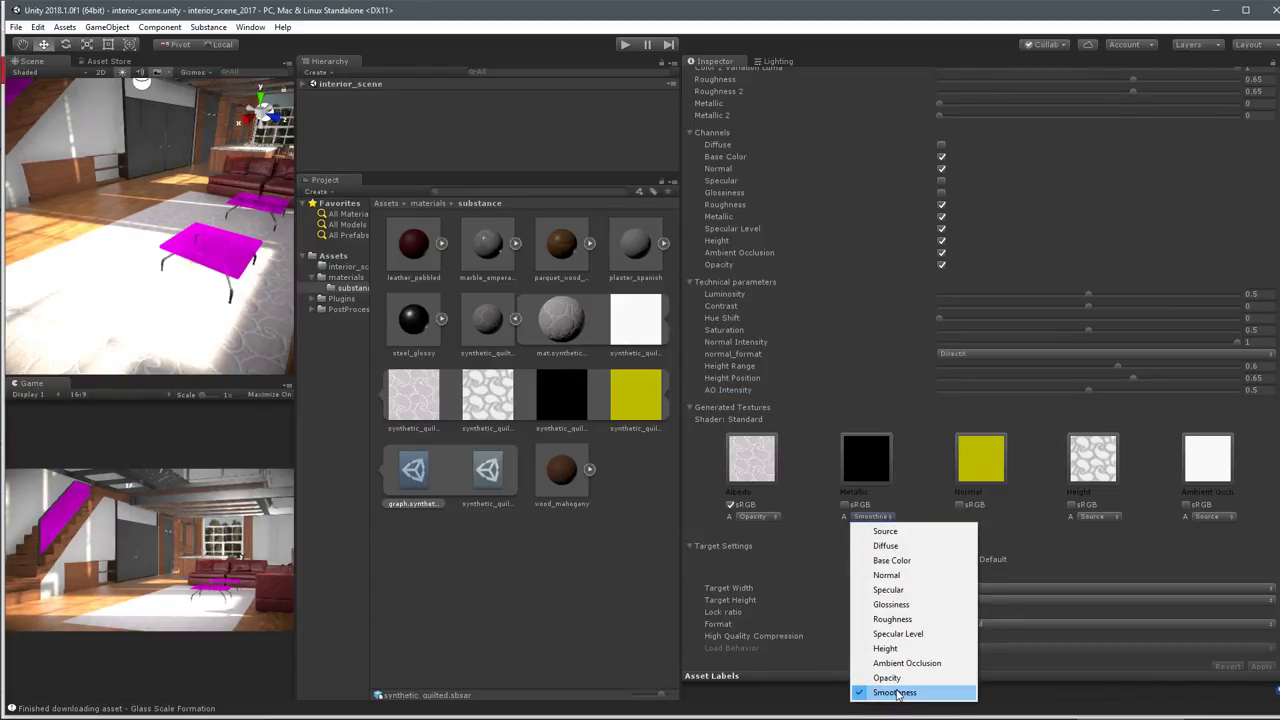
click(790, 543)
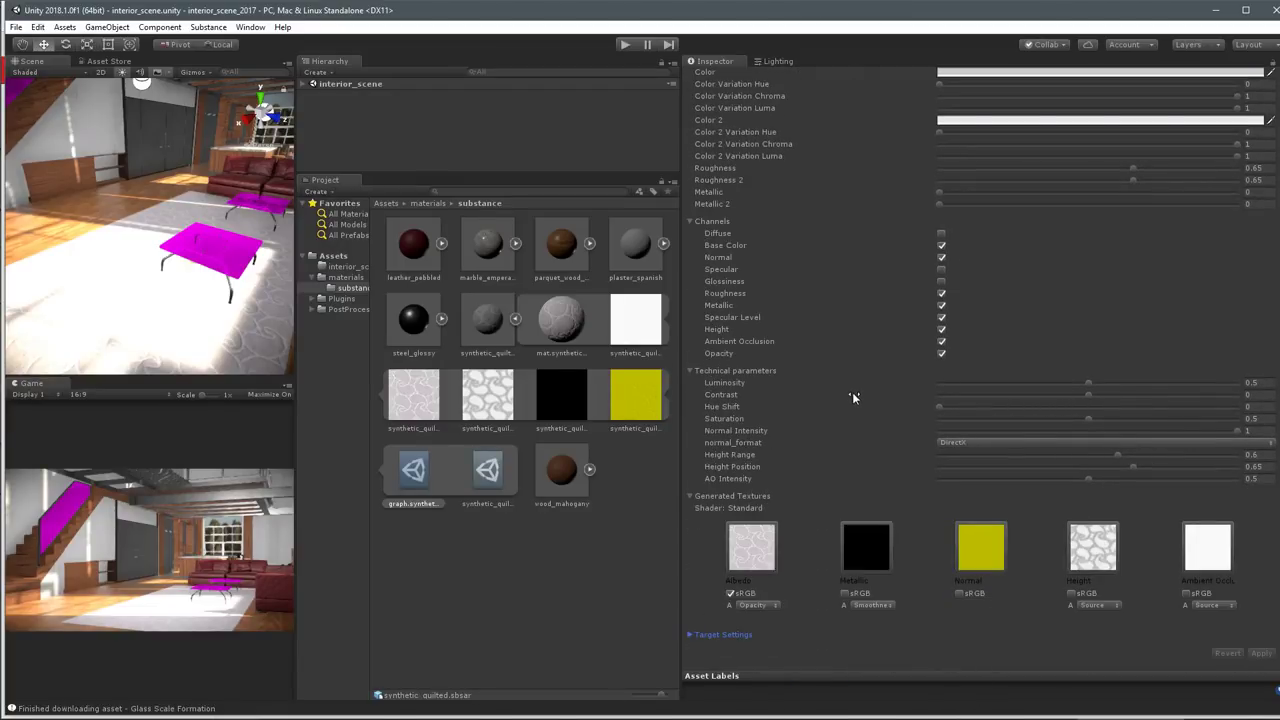
click(870, 605)
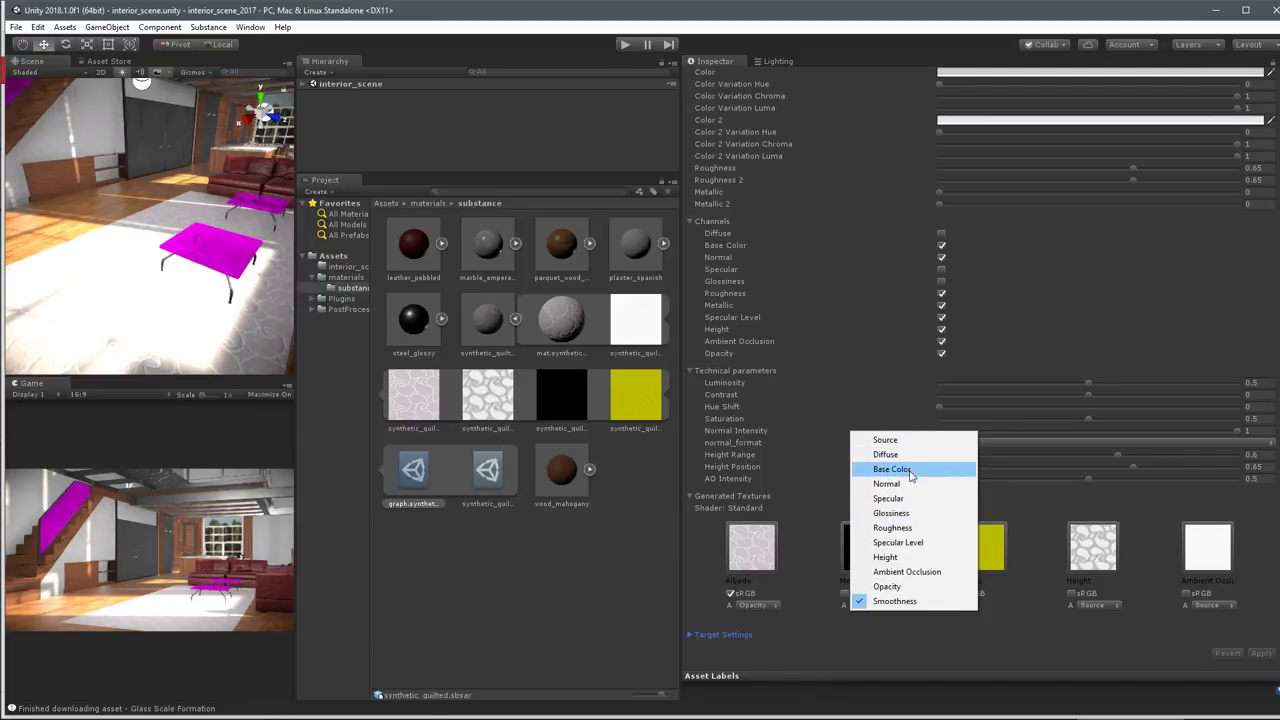
click(858, 636)
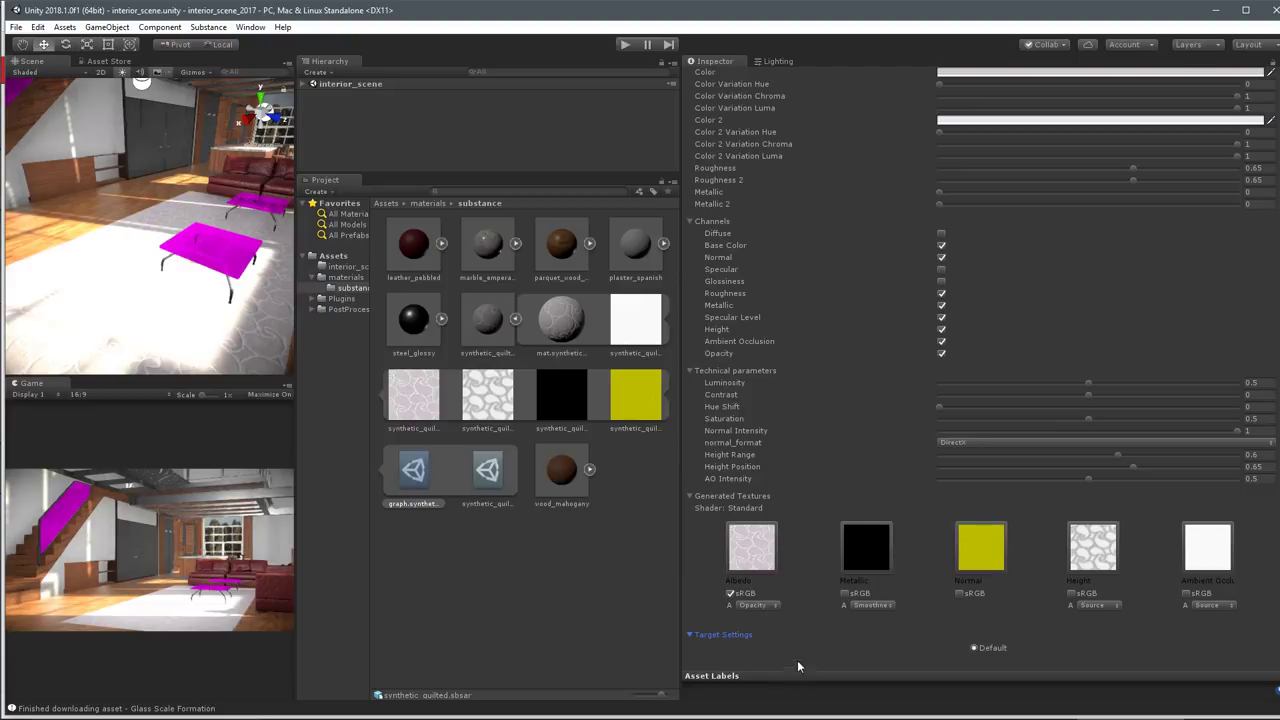
Preview the alpha channels of the synthetic_quilted Metallic and Base Color textures.
click(553, 380)
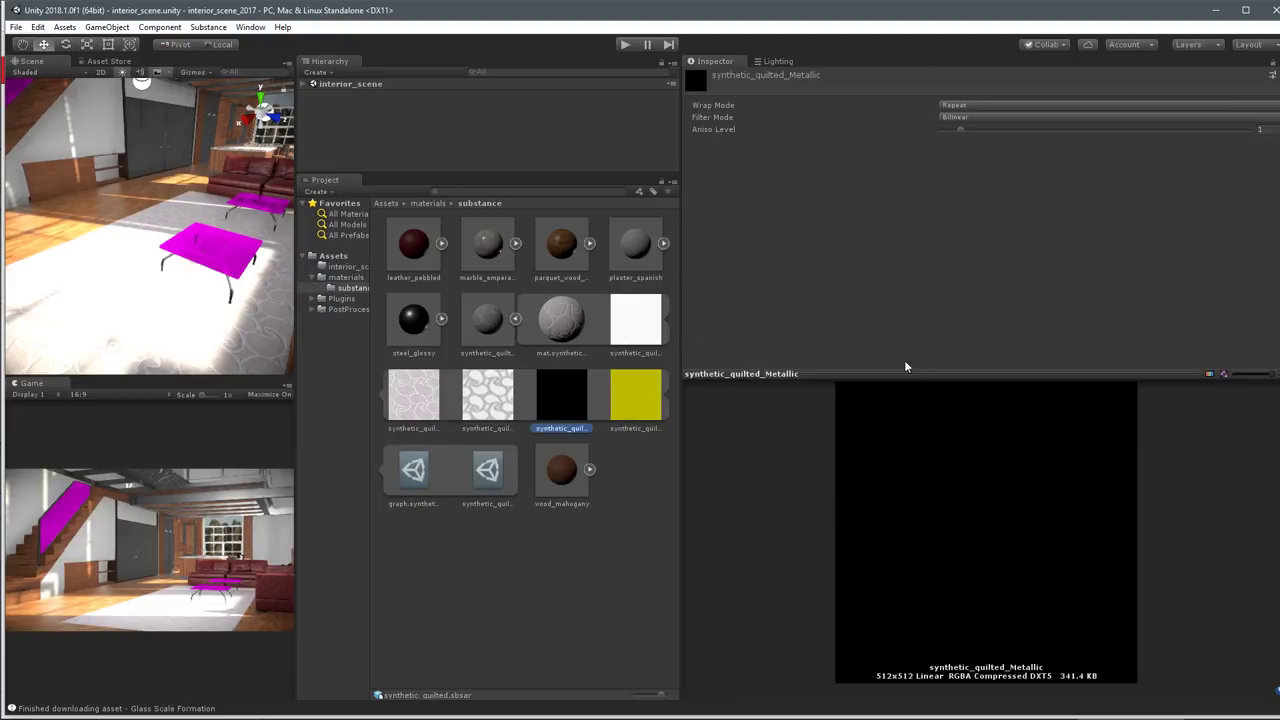
drag(906, 367, 899, 327)
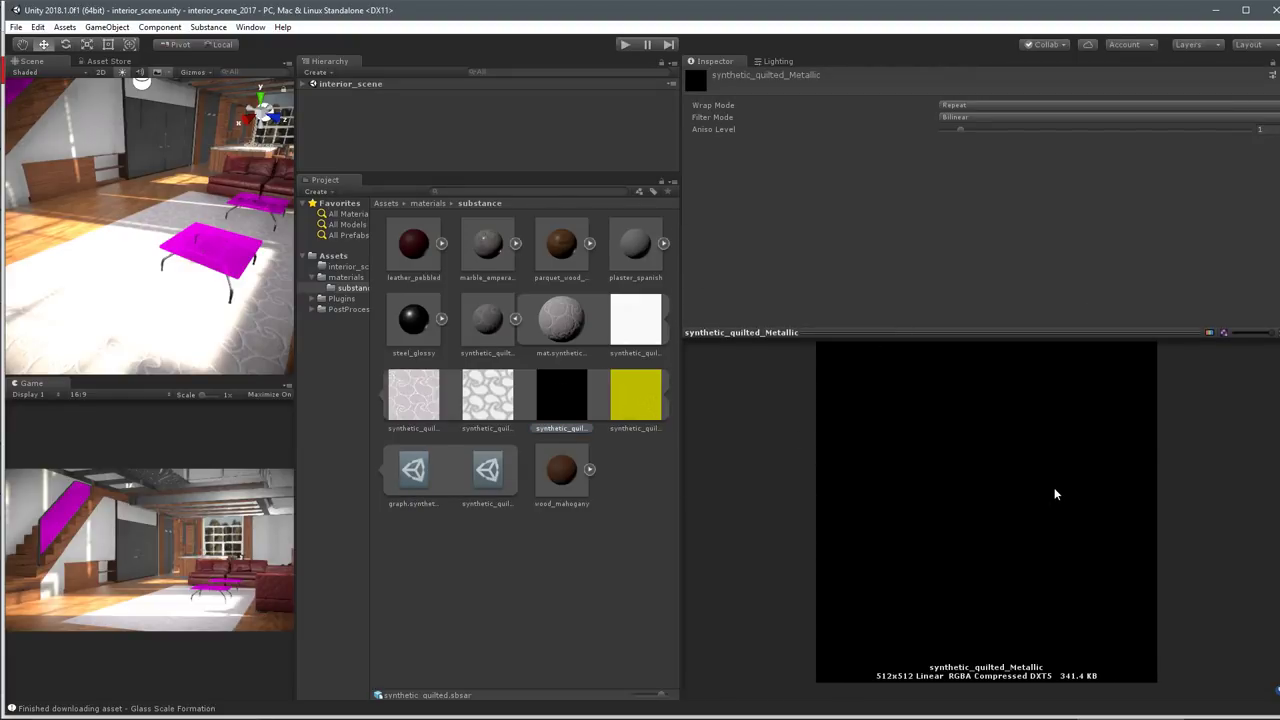
click(1209, 334)
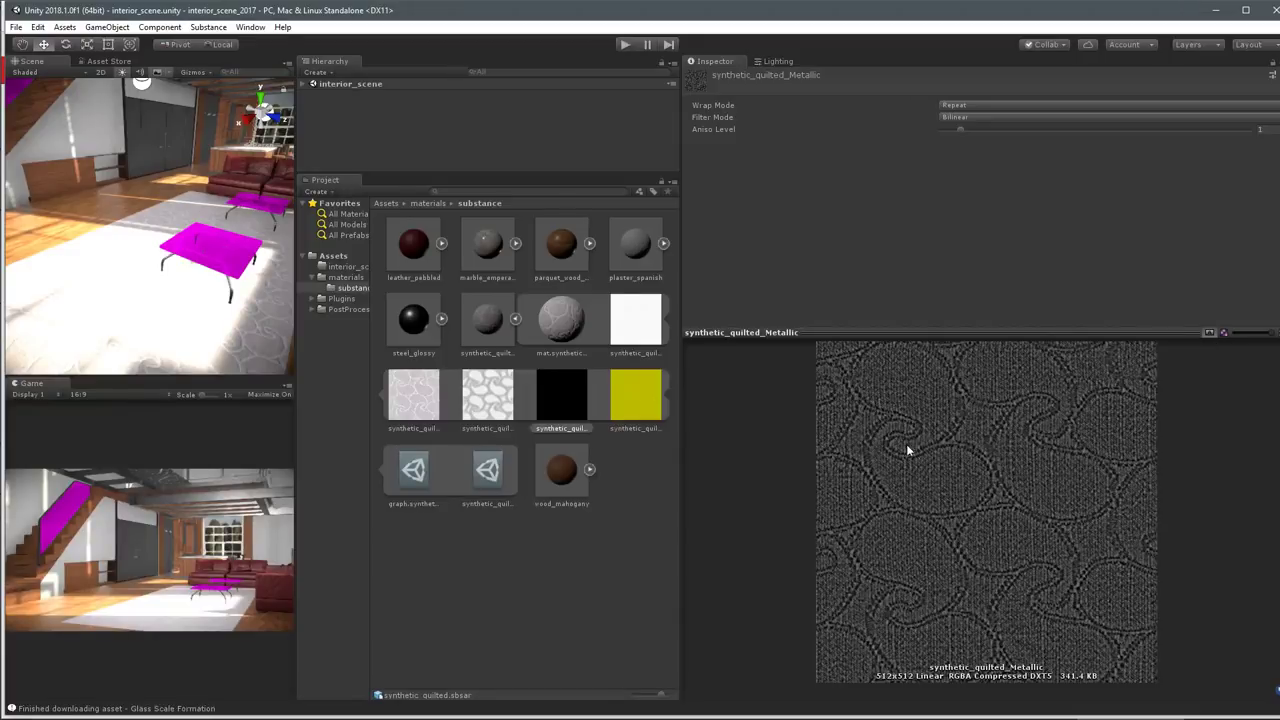
click(419, 397)
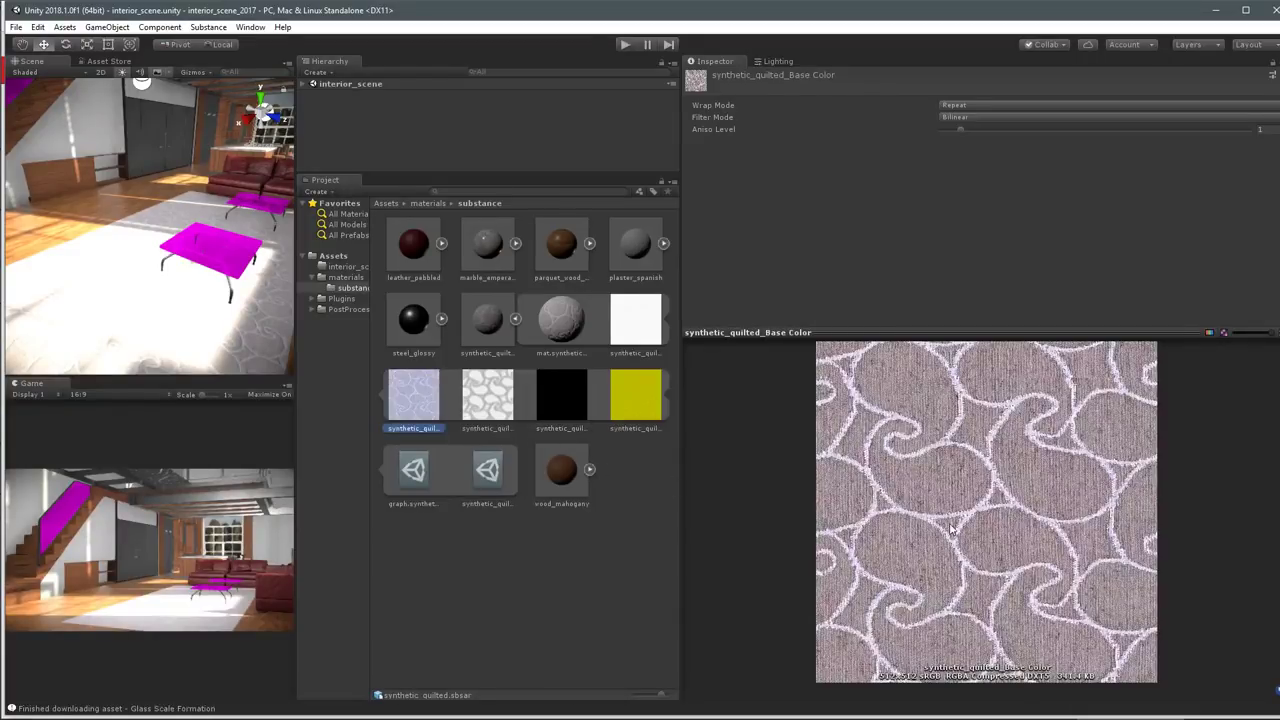
click(1210, 333)
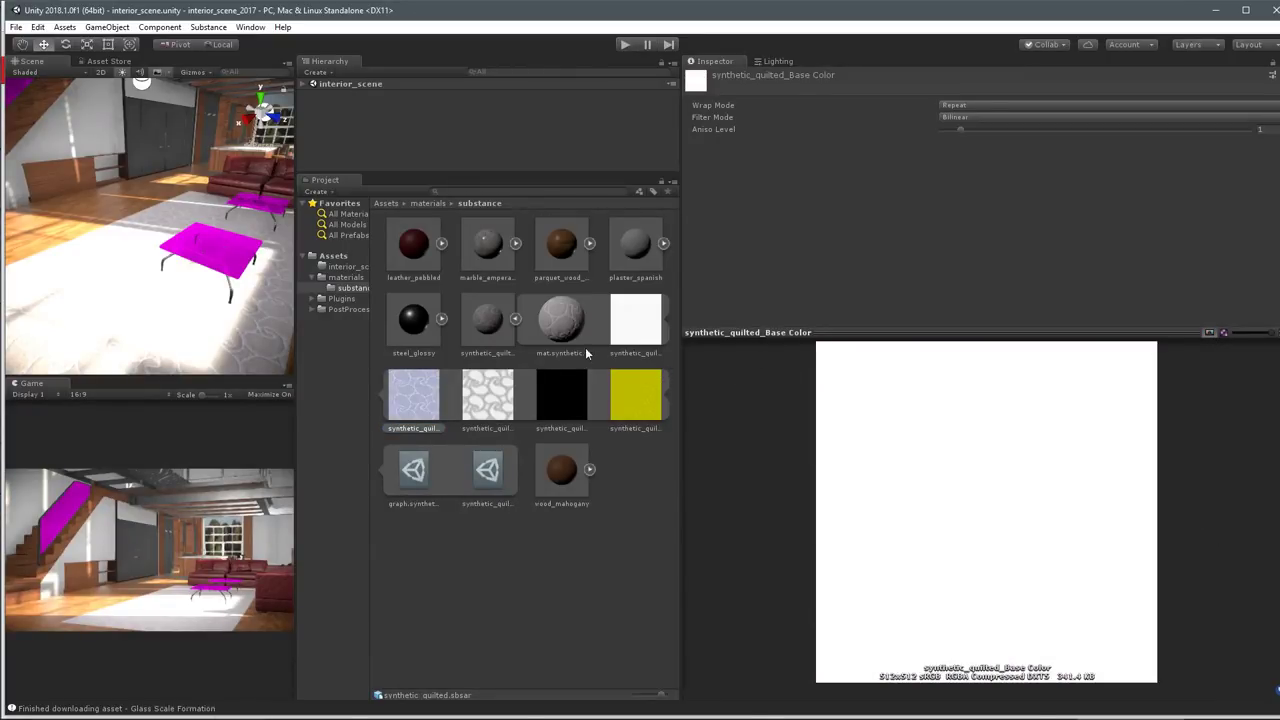
Show the generated textures and target settings of the synthetic_quilted graph again.
click(490, 478)
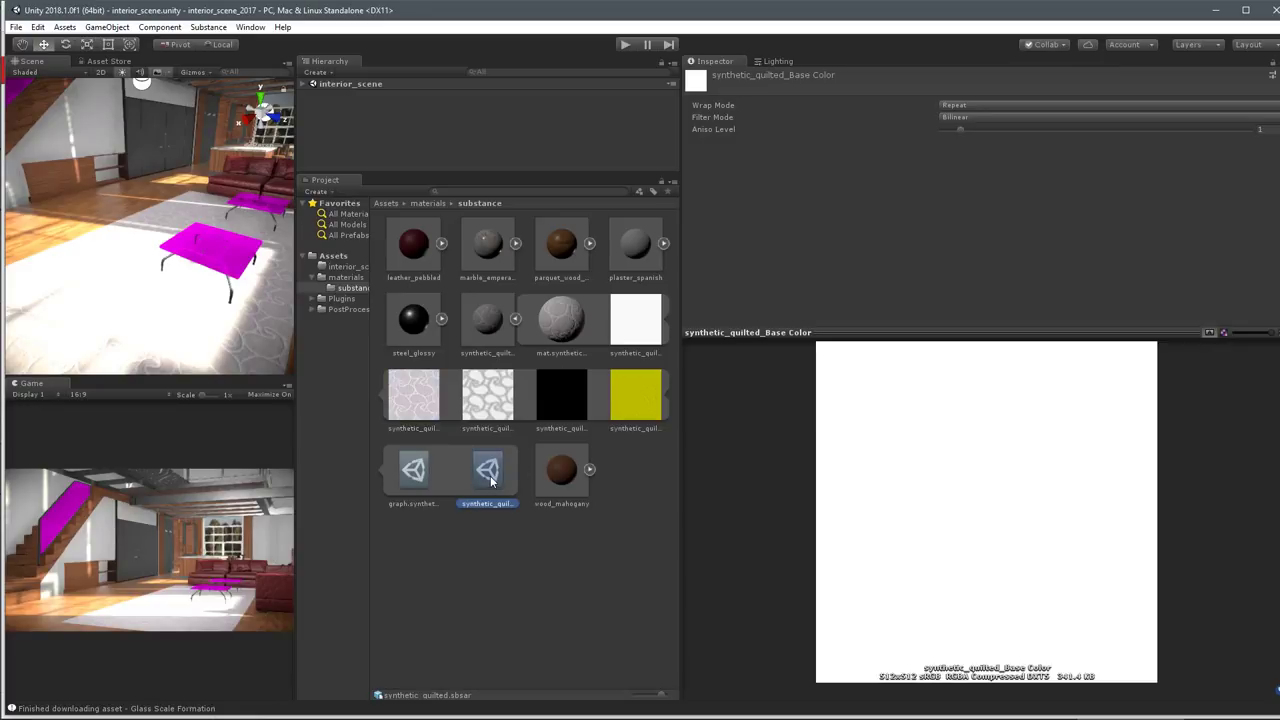
click(415, 475)
scroll(931, 460, down, 10)
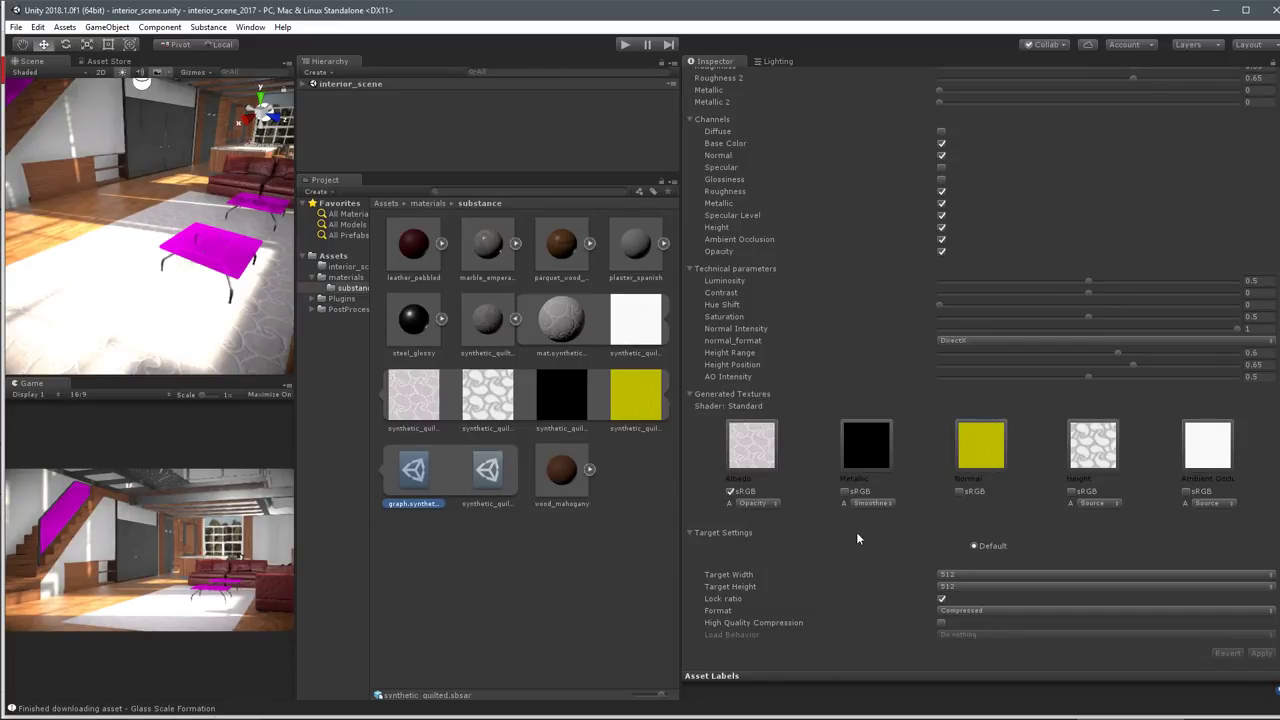
Return to the materials folder under Assets and collapse the glass_scale_formation substance's contents.
click(333, 256)
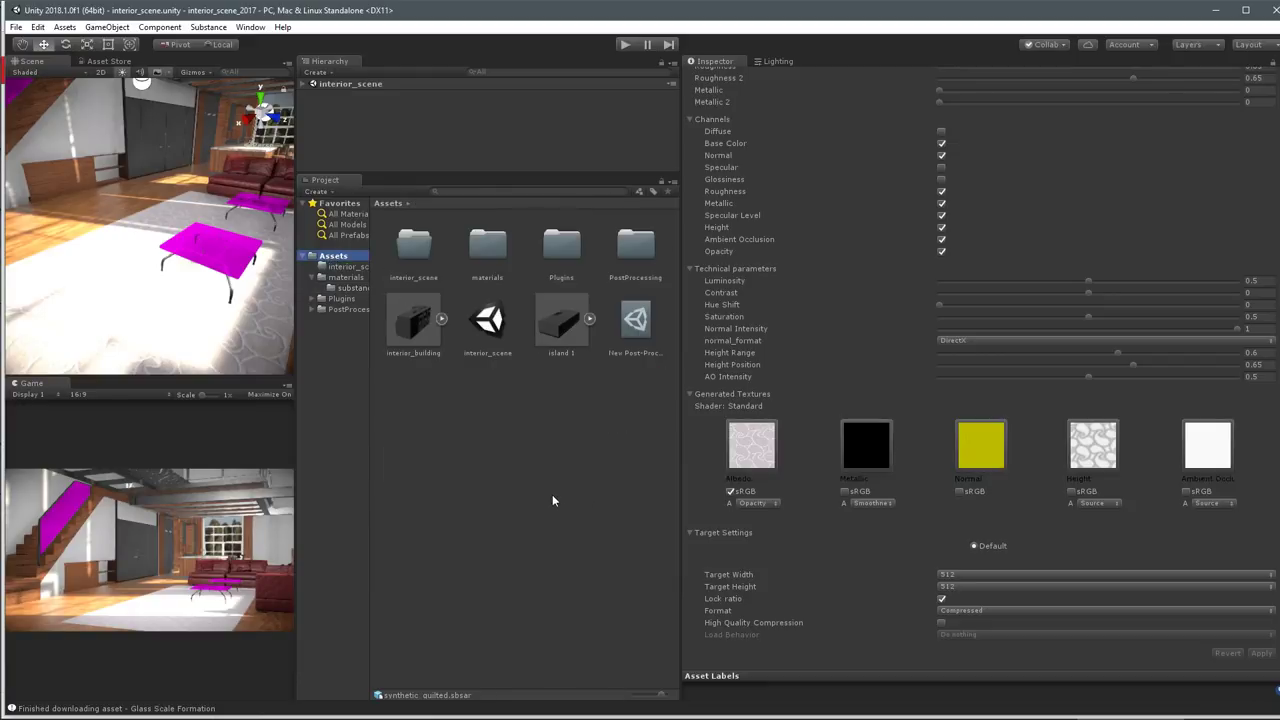
double_click(489, 252)
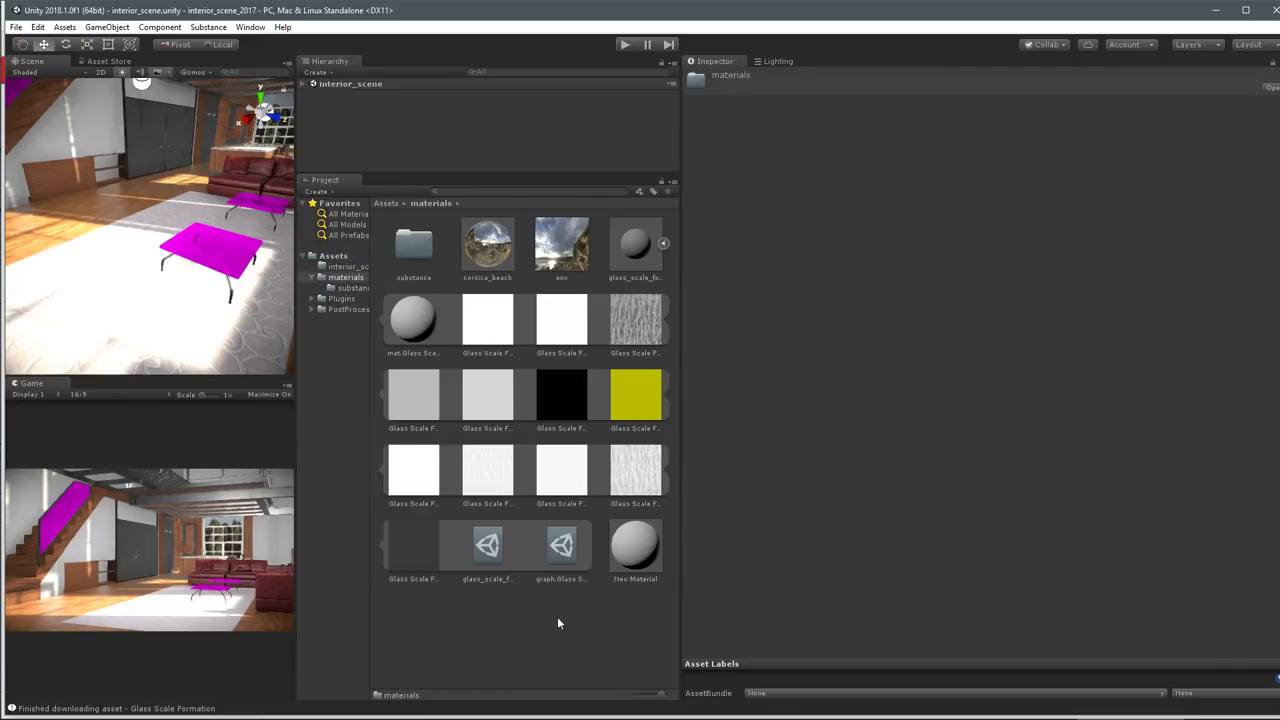
click(663, 243)
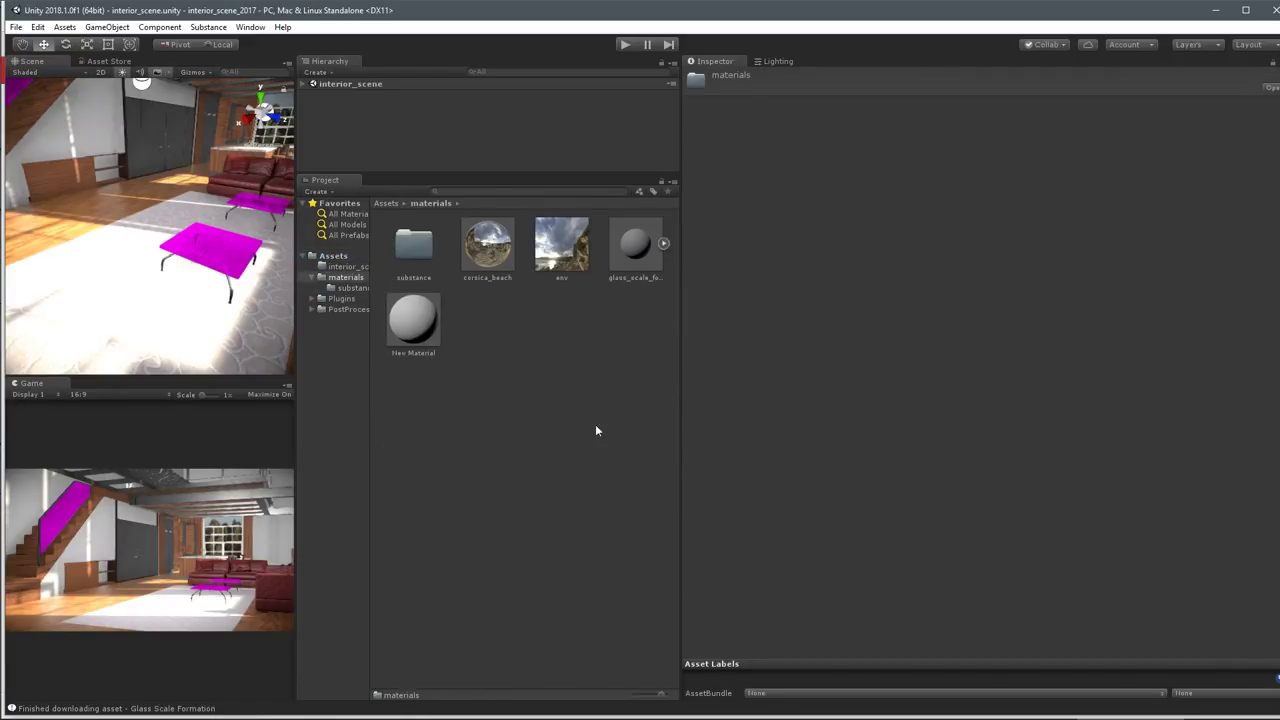
Expand the glass_scale_formation substance in the materials folder and set Glass Opacity to 0 on its Glass Scale Formation graph.
click(663, 243)
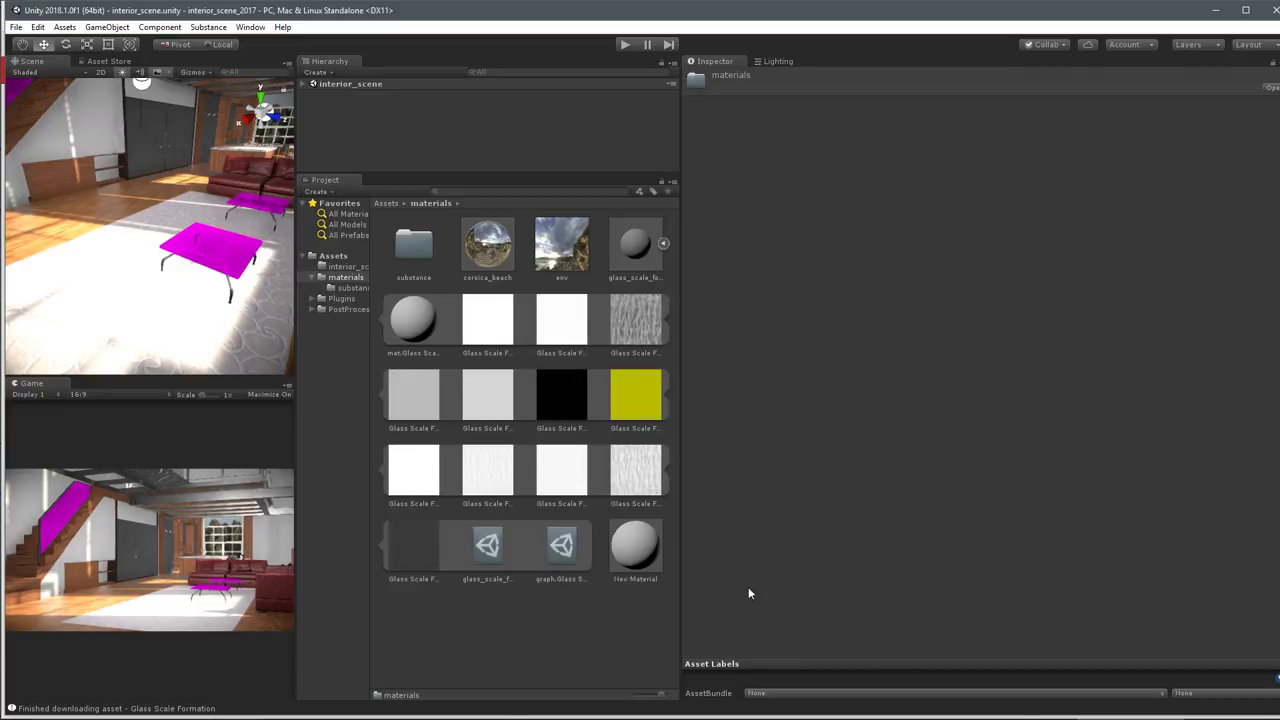
click(487, 547)
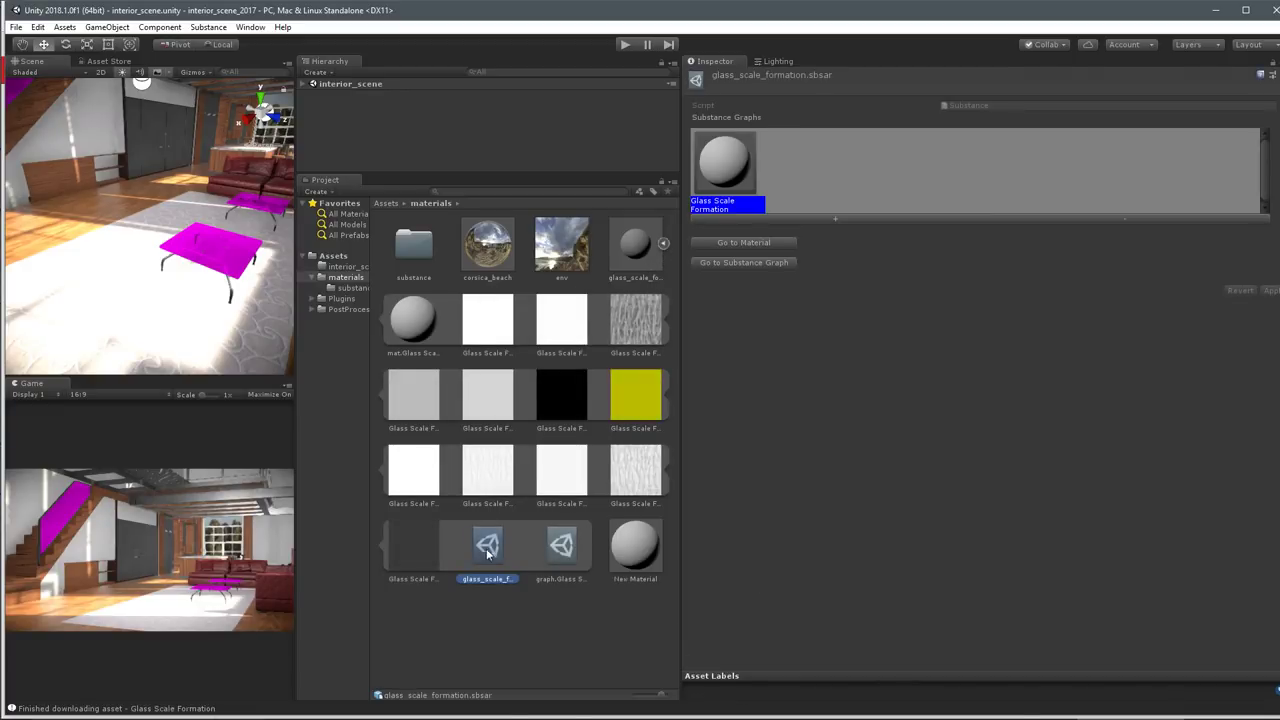
click(563, 550)
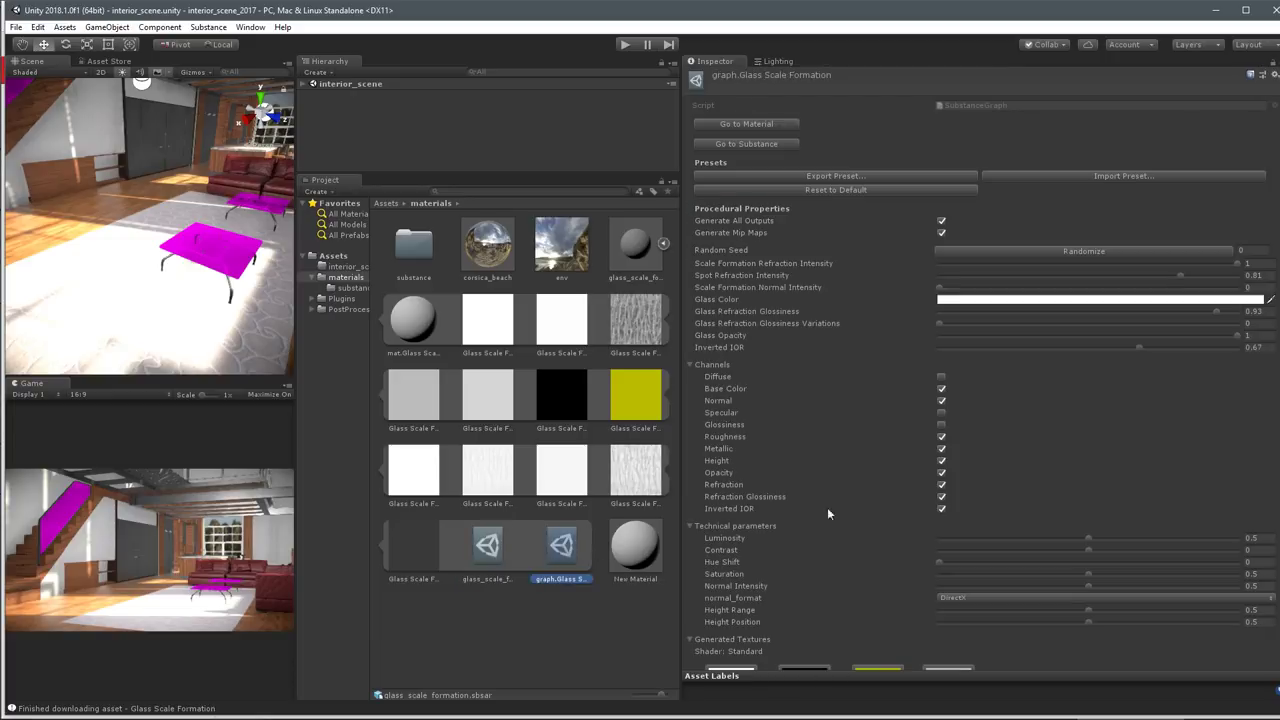
scroll(836, 463, down, 2)
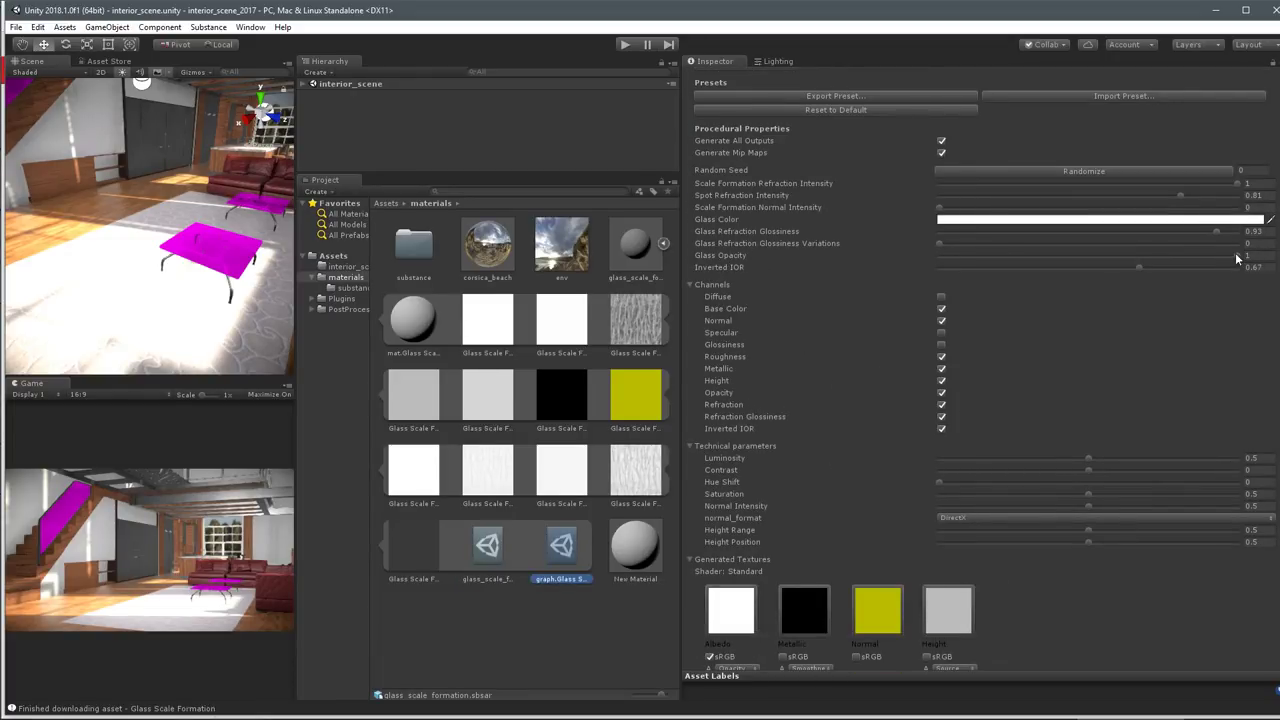
drag(1237, 257, 963, 257)
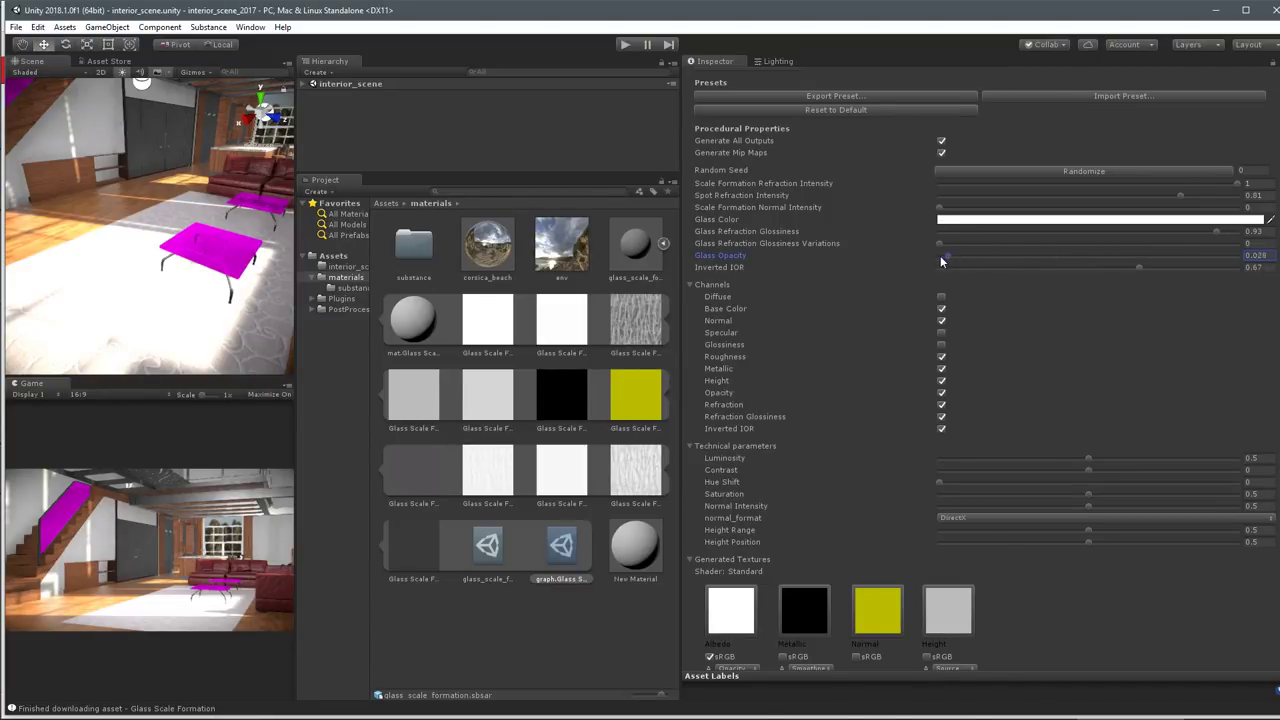
drag(940, 258, 934, 258)
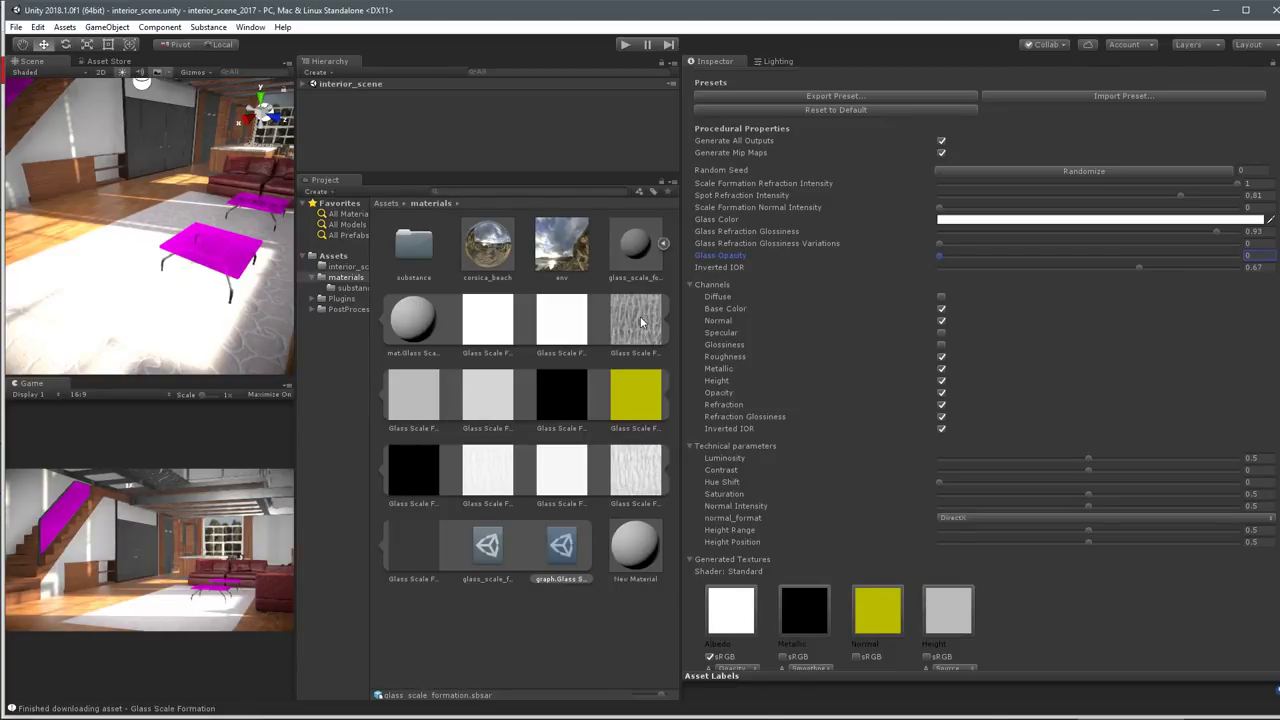
List the project assets in a one-column layout and preview the alpha channel of Glass Scale Formation_Base Color, applying the pending import settings.
click(671, 185)
click(700, 196)
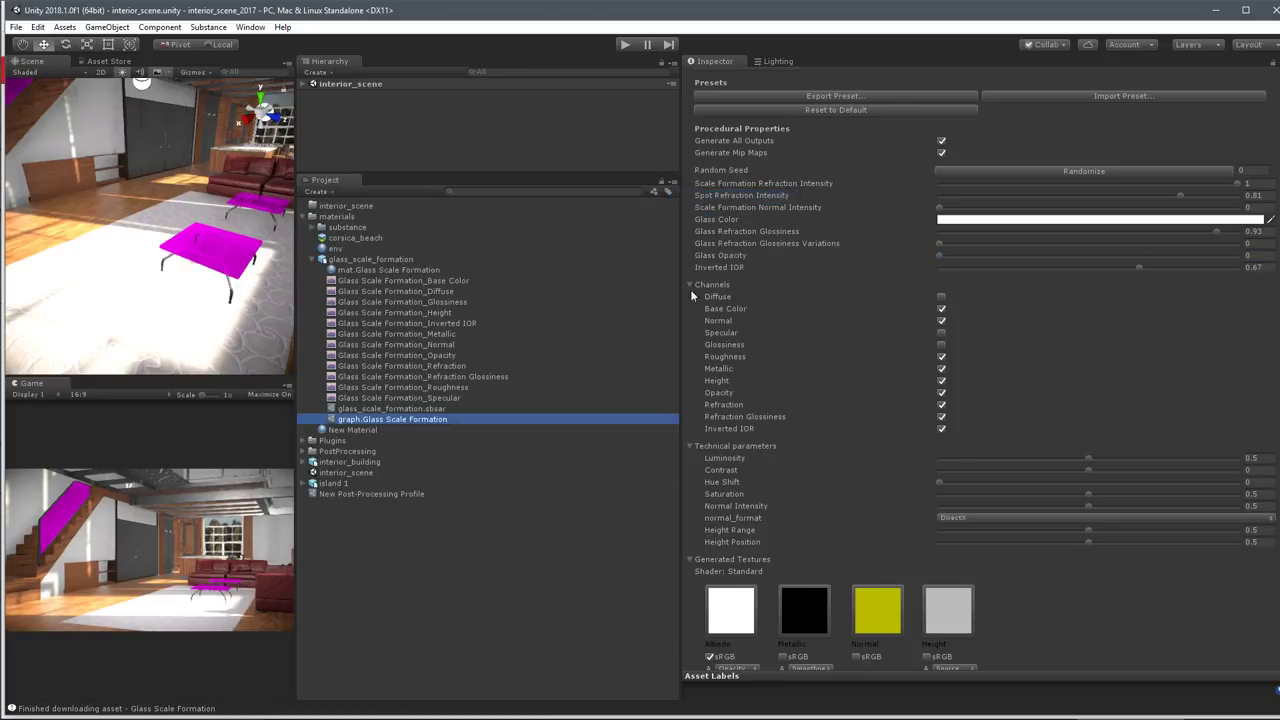
click(458, 280)
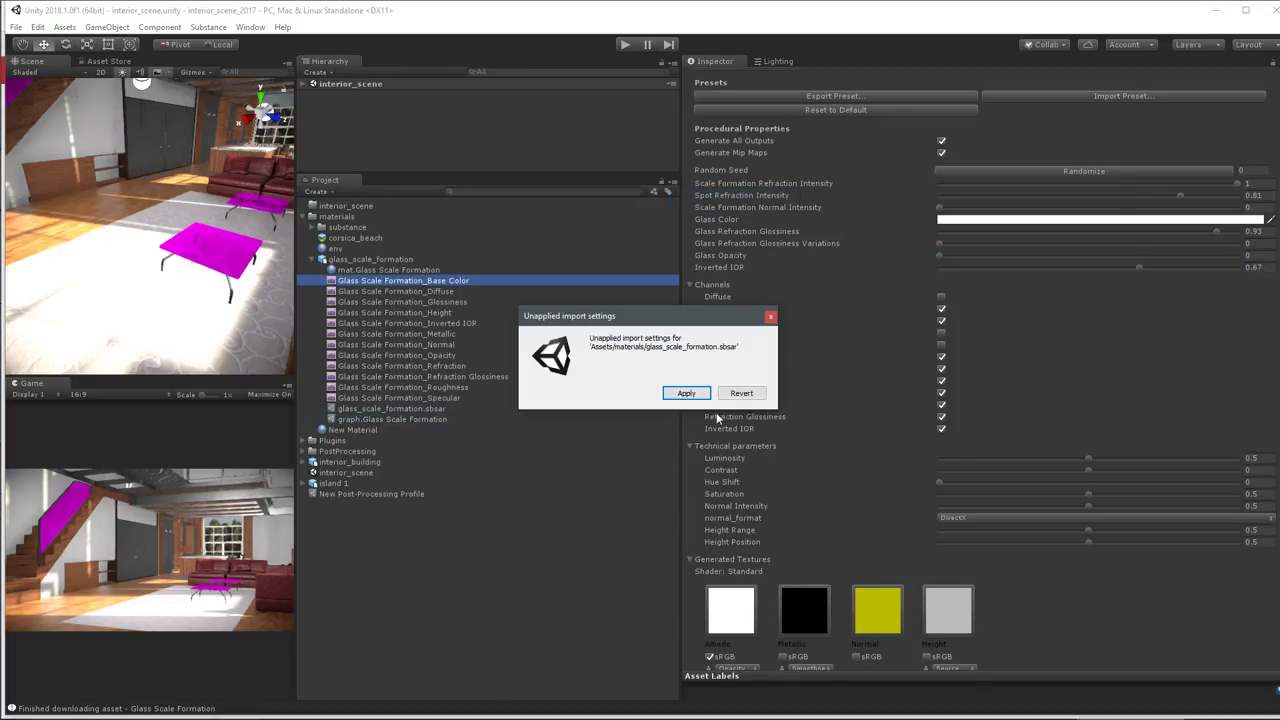
click(687, 395)
drag(942, 336, 1202, 280)
click(1209, 279)
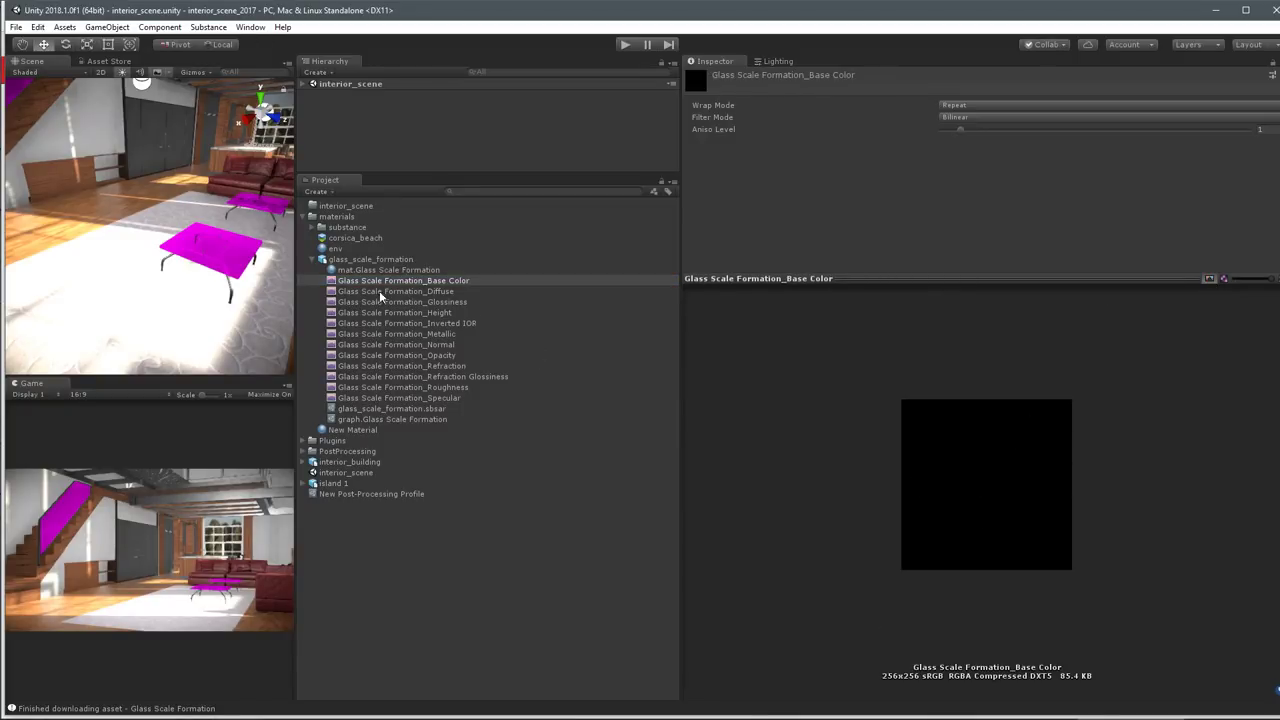
Set the graph's Glass Refraction Glossiness Variations to about 0.42 and preview the Base Color texture's alpha channel again.
click(380, 419)
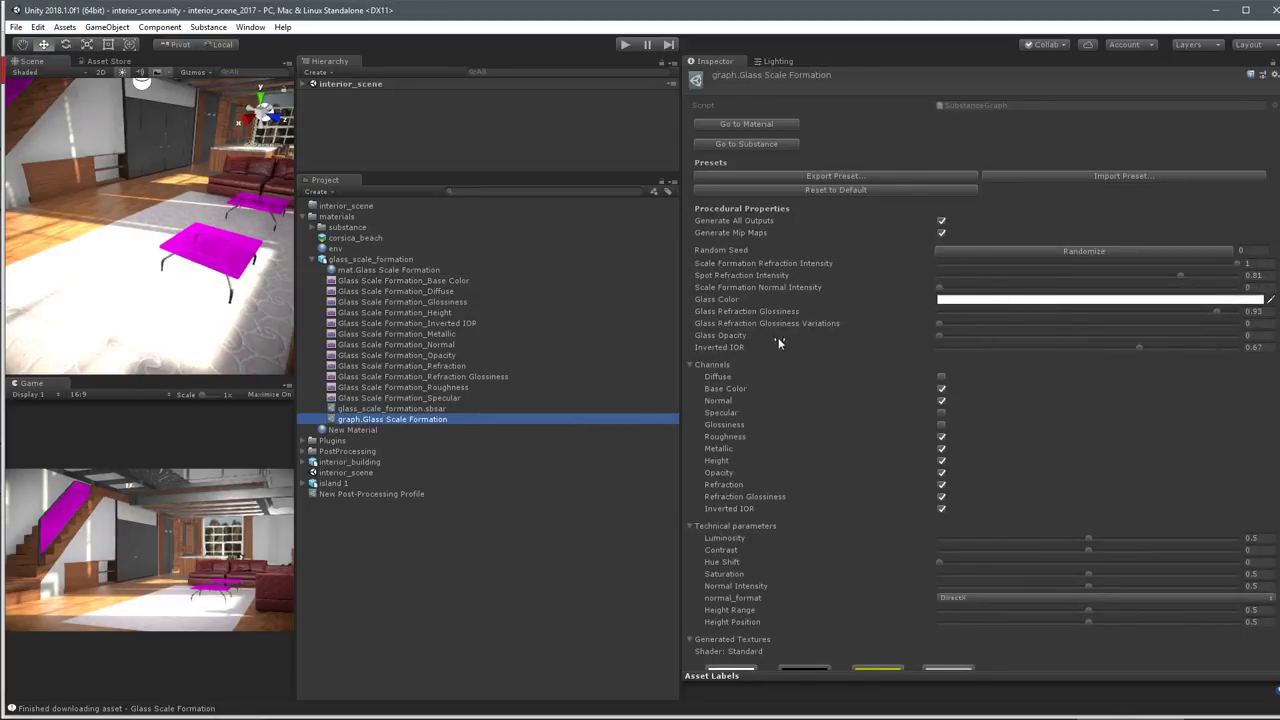
drag(939, 326, 1065, 328)
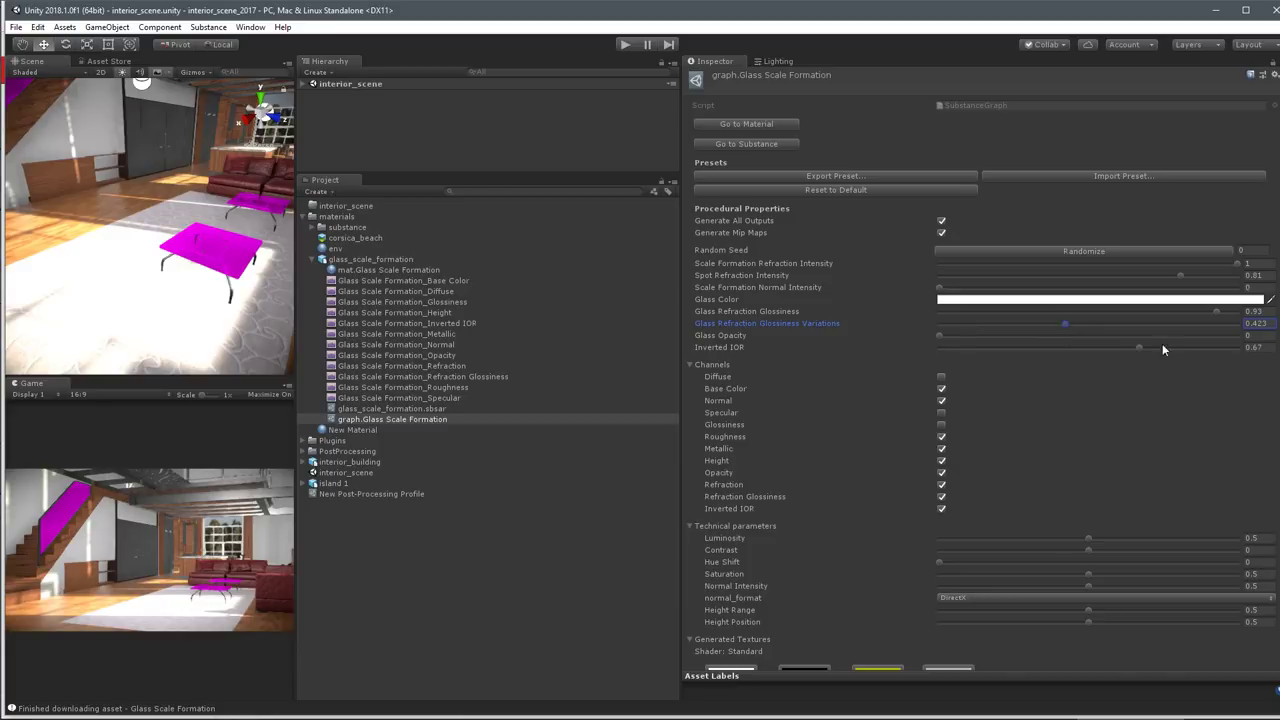
scroll(1161, 469, down, 10)
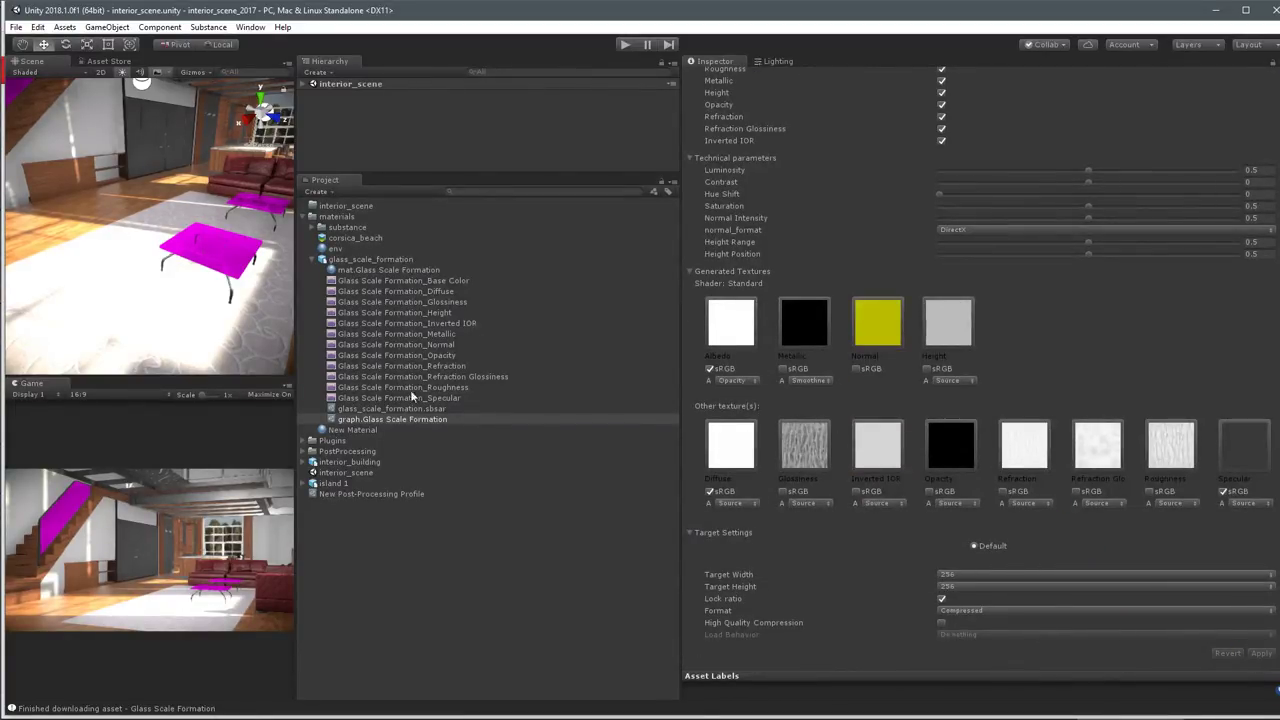
click(423, 280)
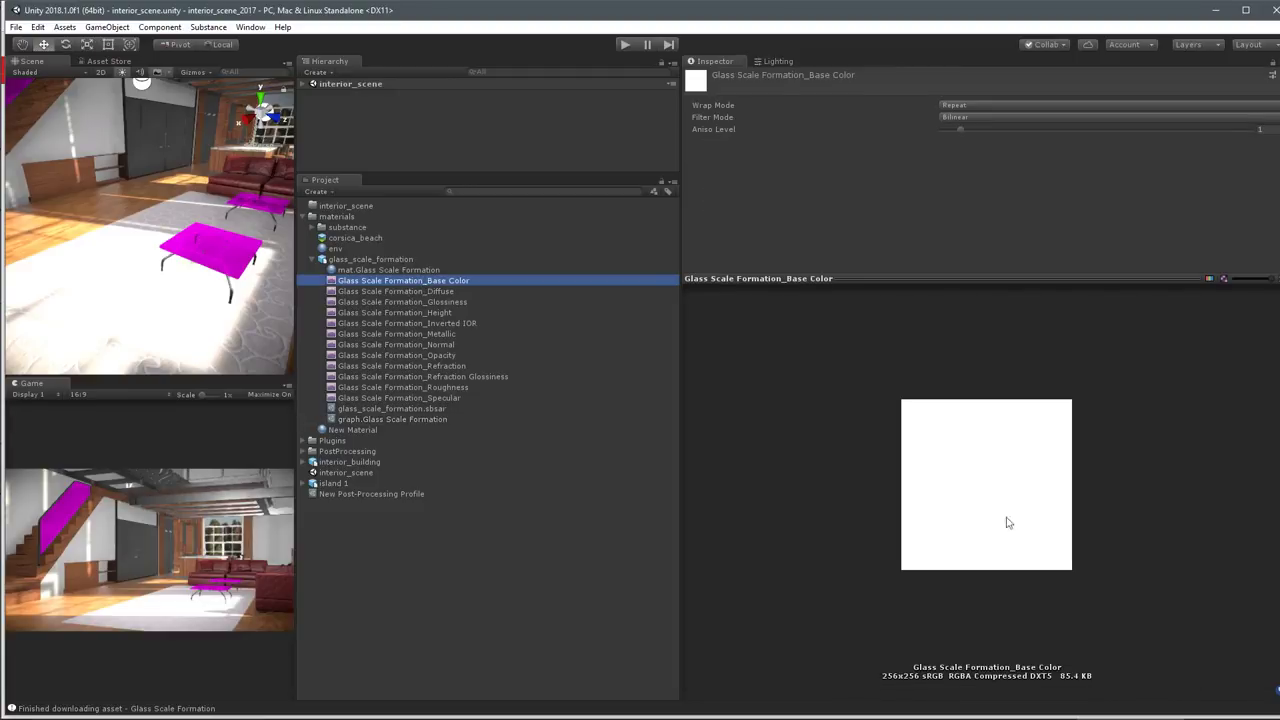
click(1210, 279)
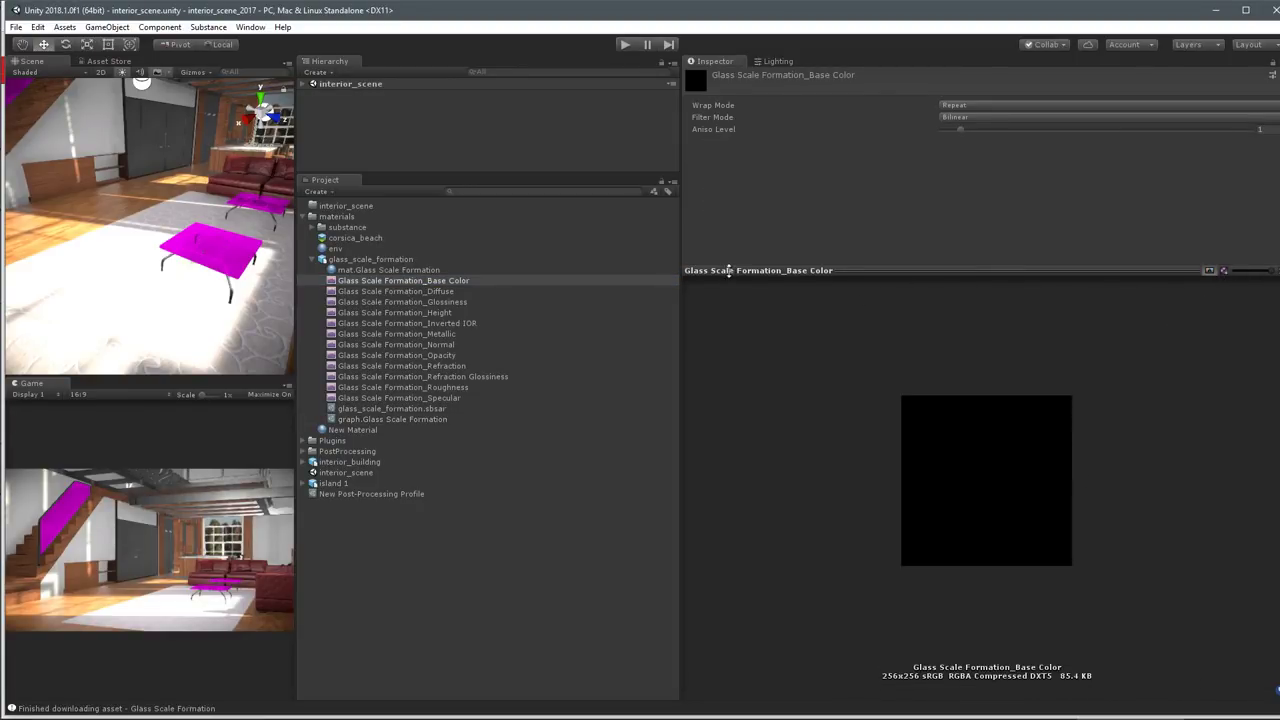
drag(723, 267, 722, 298)
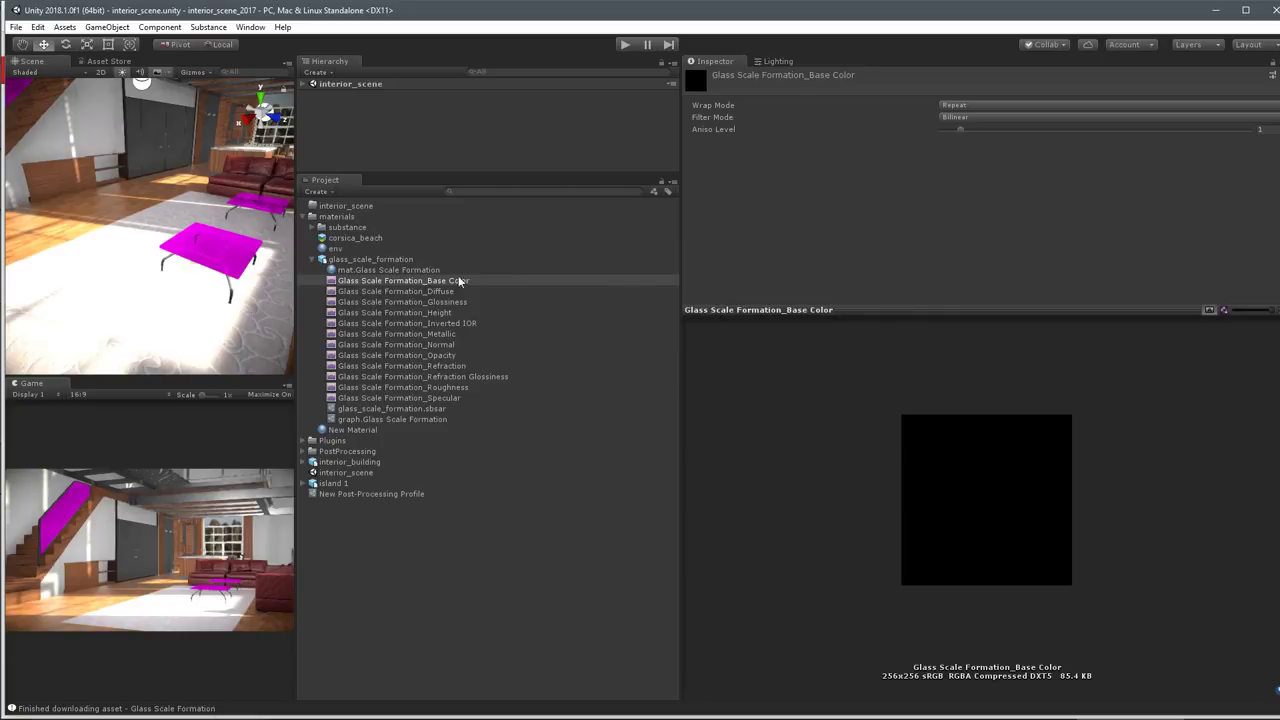
Set the Glass Scale Formation graph's Glass Opacity to about 0.54 and check the alpha channel of the Base Color texture.
click(398, 420)
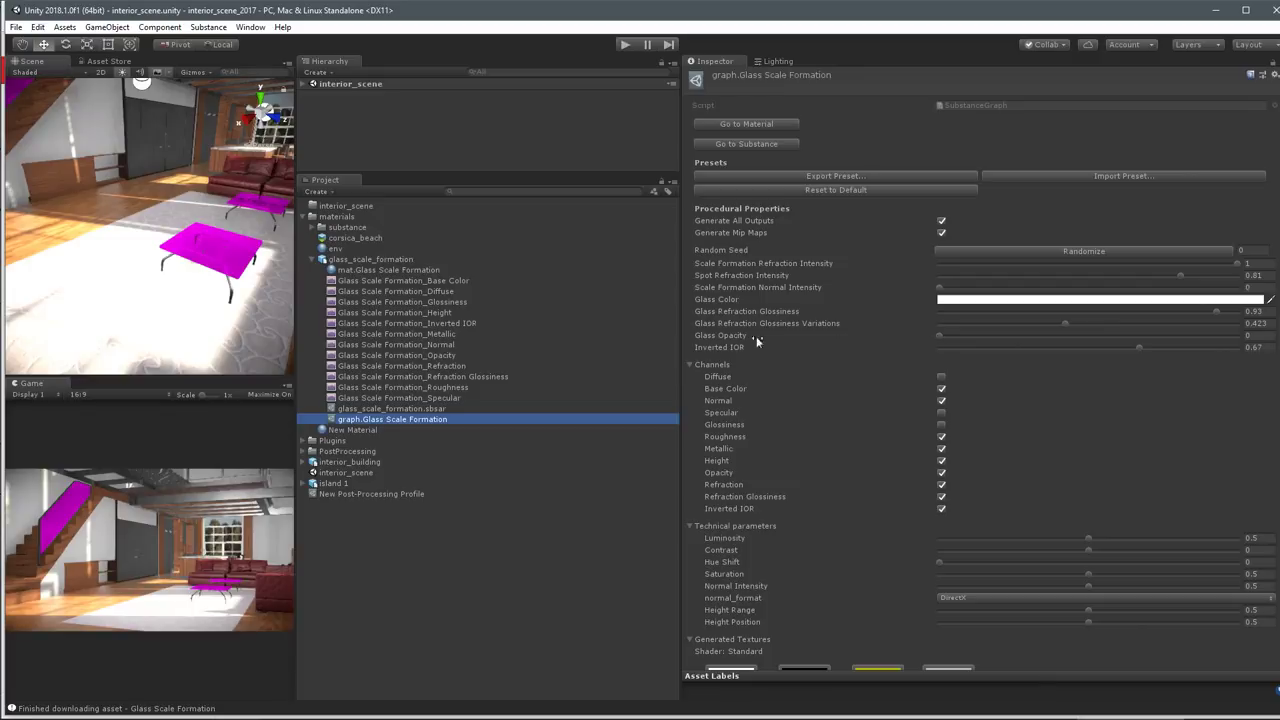
drag(940, 336, 1088, 341)
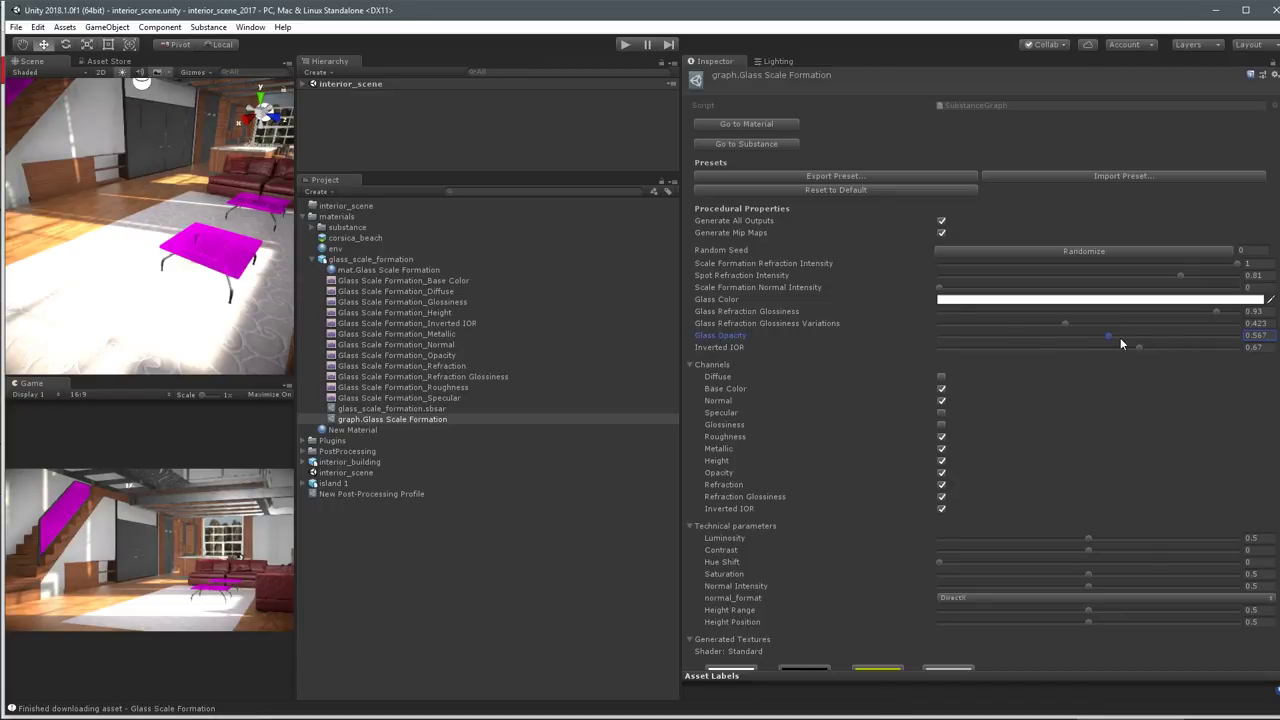
scroll(1190, 434, down, 8)
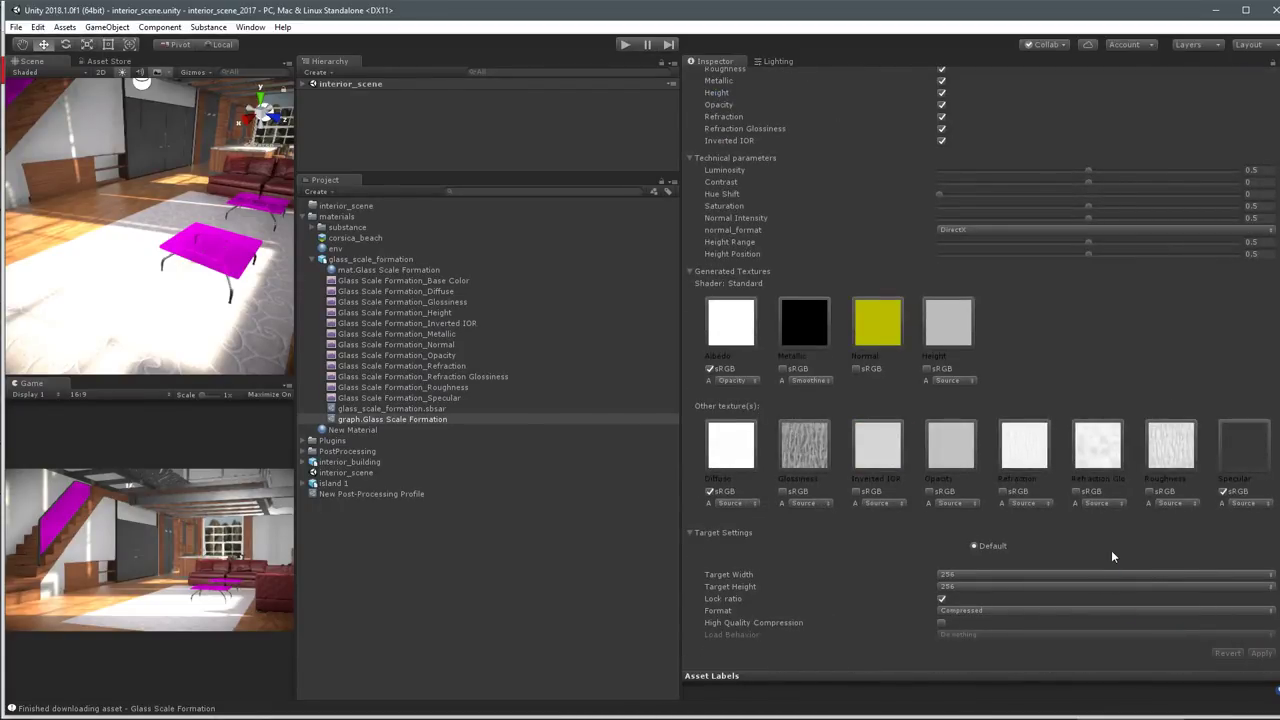
click(431, 281)
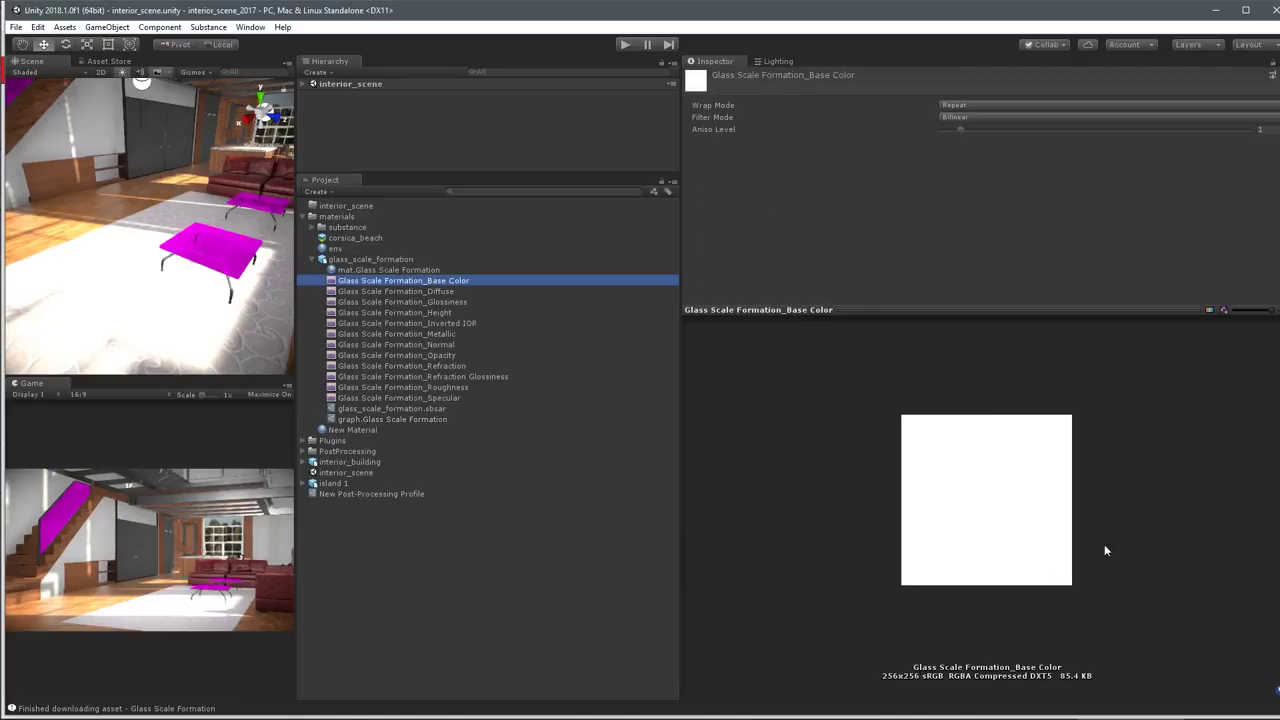
click(1208, 311)
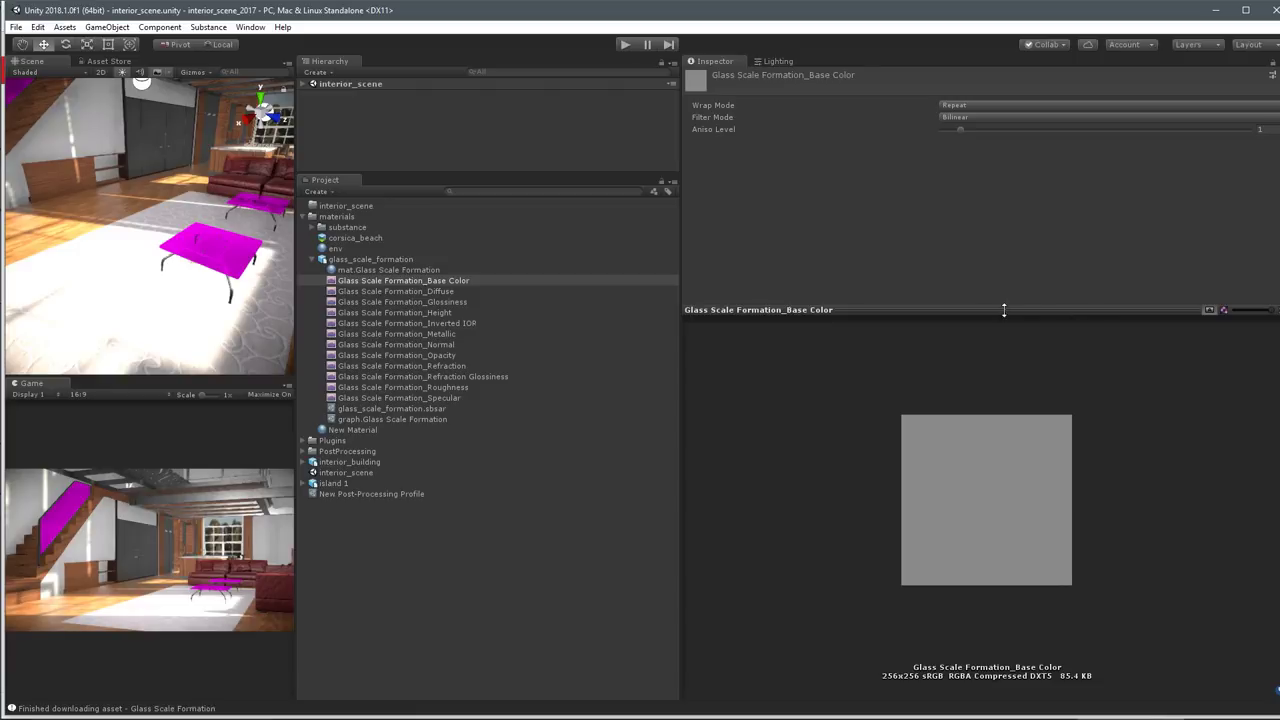
drag(1077, 314, 868, 377)
Review the Glass Scale Formation graph's channels and generated textures, including the Opacity texture's alpha source options, keeping Source selected.
click(400, 409)
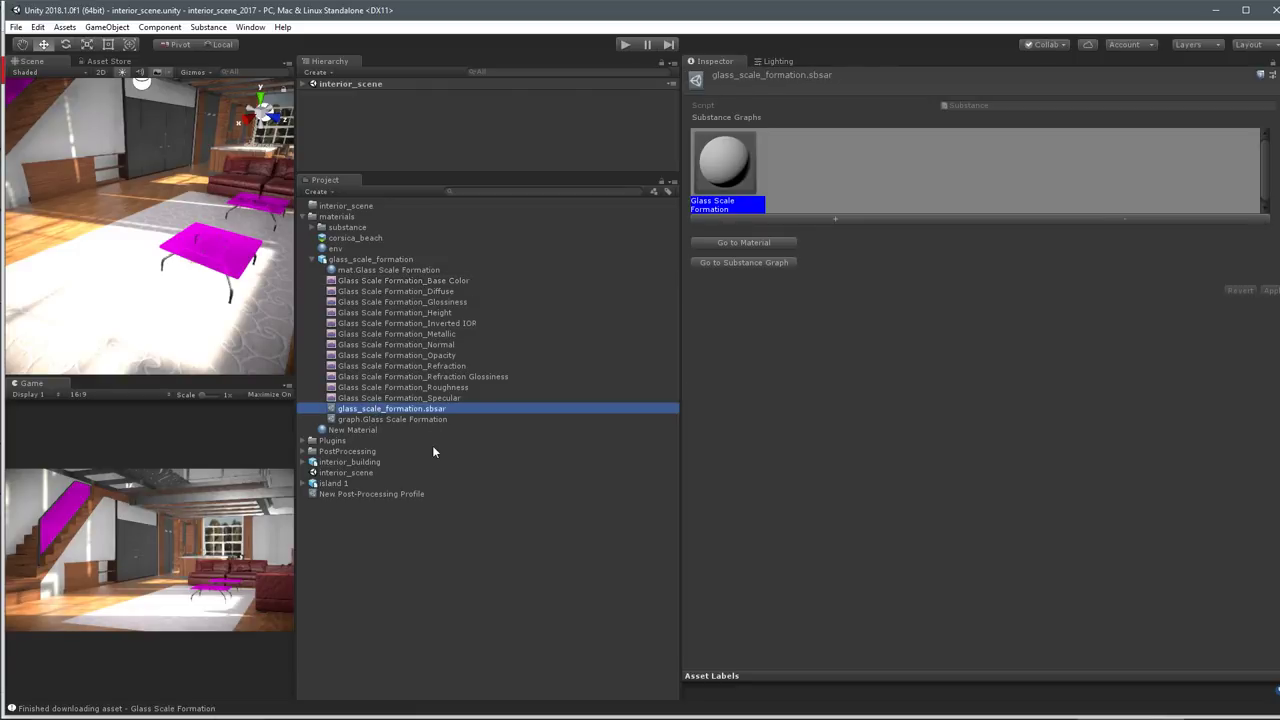
key(Down)
scroll(853, 421, down, 5)
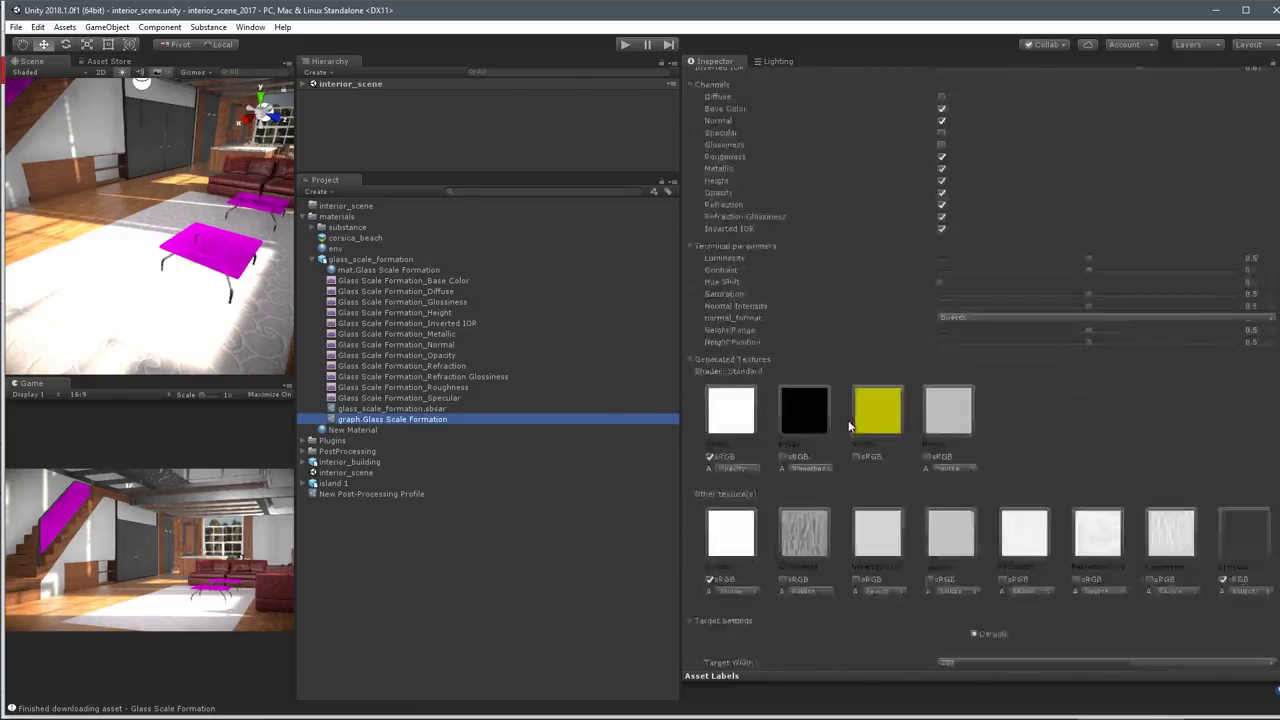
click(963, 591)
click(1120, 376)
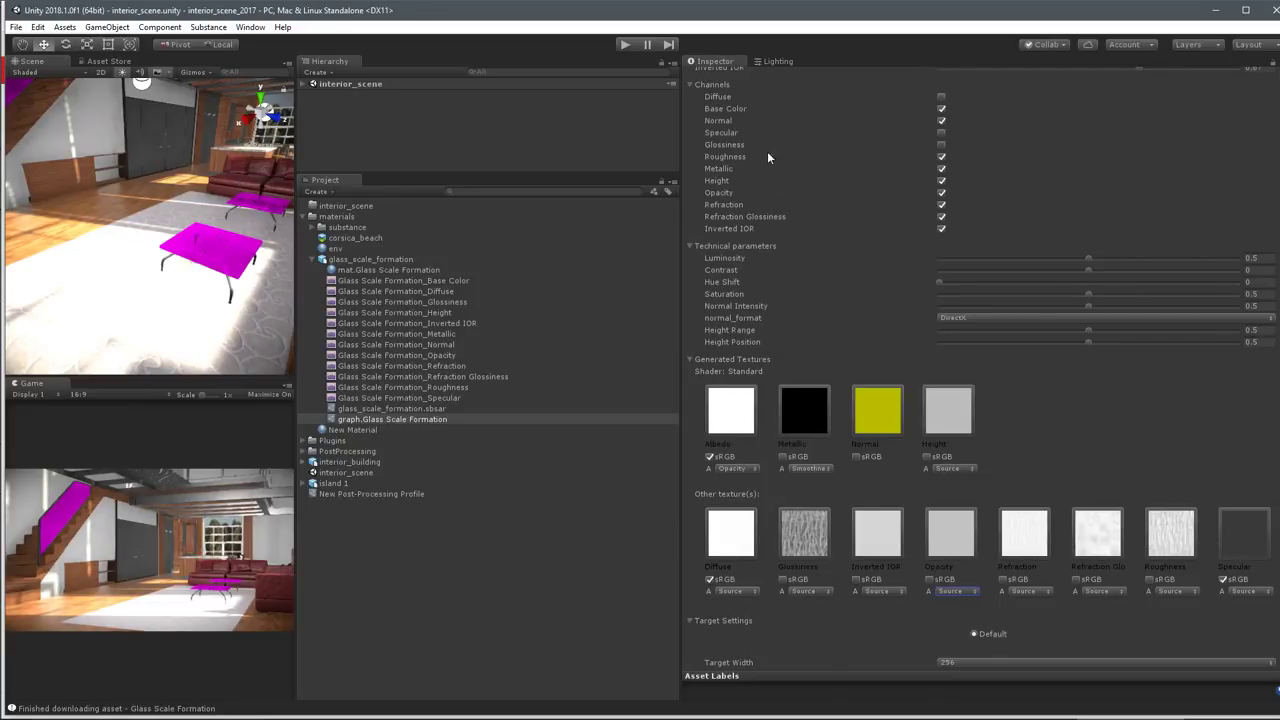
scroll(854, 245, up, 5)
scroll(834, 360, down, 5)
Collapse the glass_scale_formation contents and return the Project view to the two-column layout.
click(340, 228)
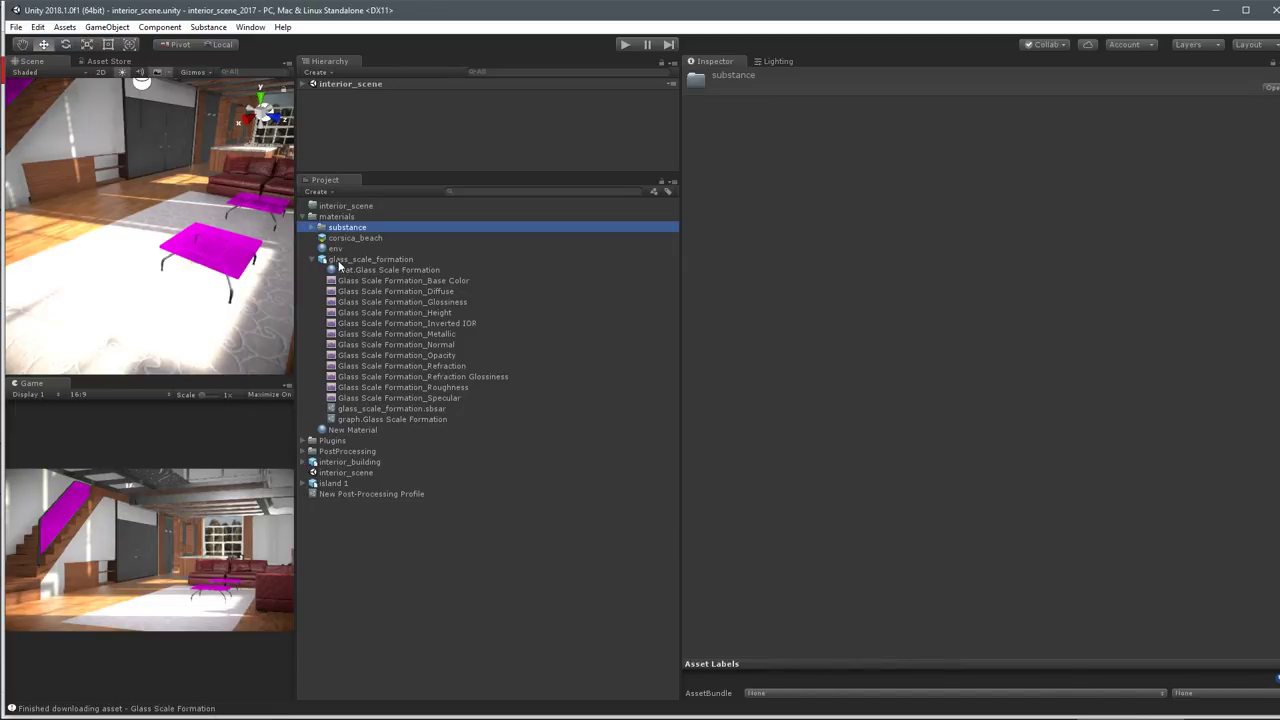
click(340, 217)
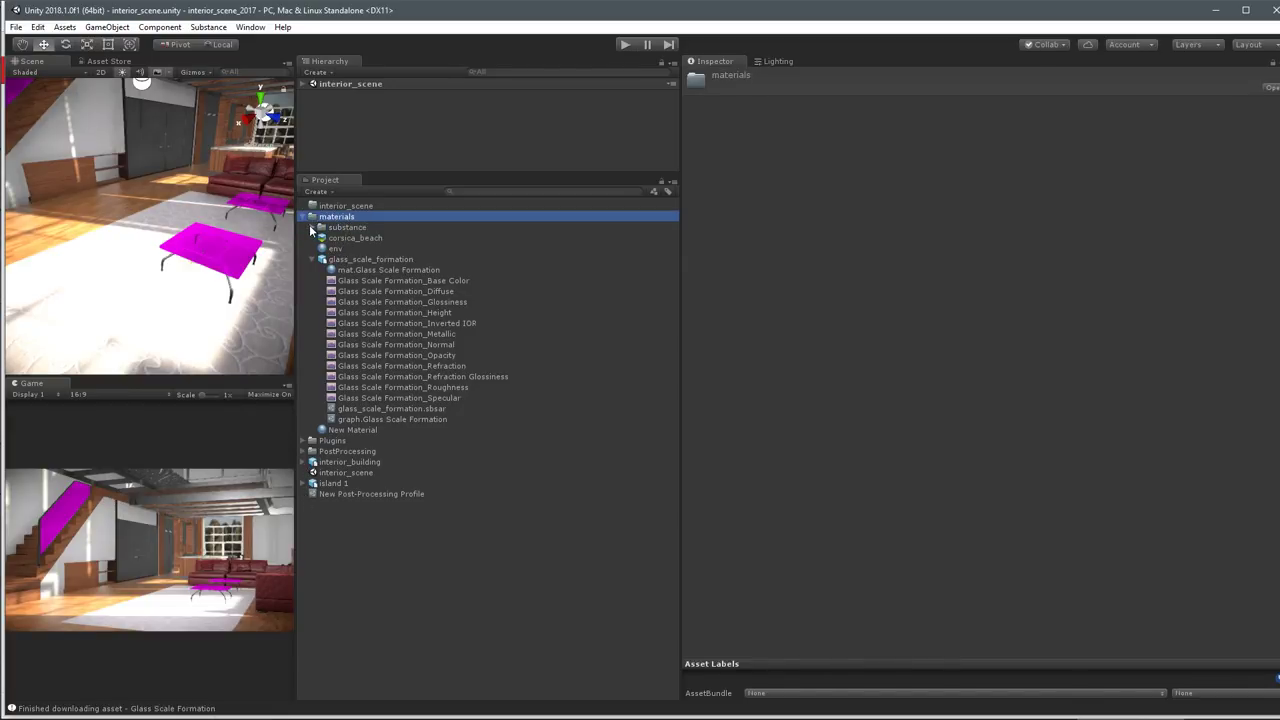
click(310, 226)
click(310, 226)
click(309, 248)
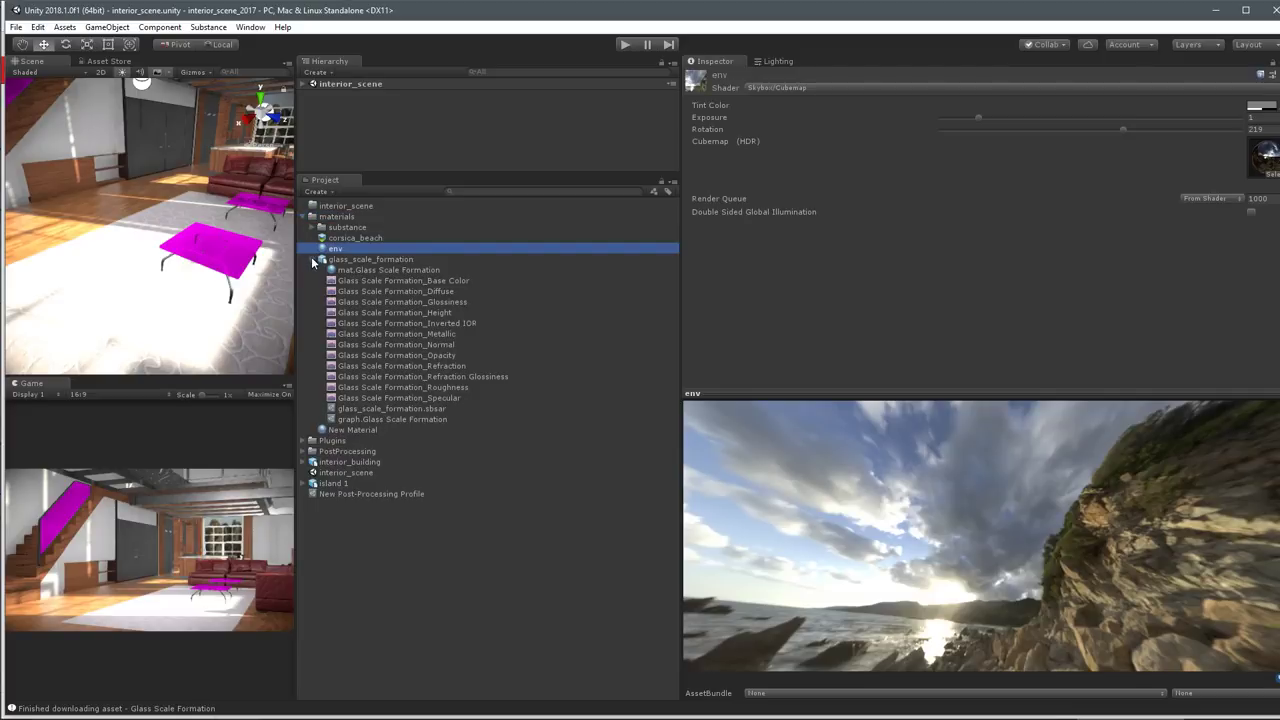
click(313, 260)
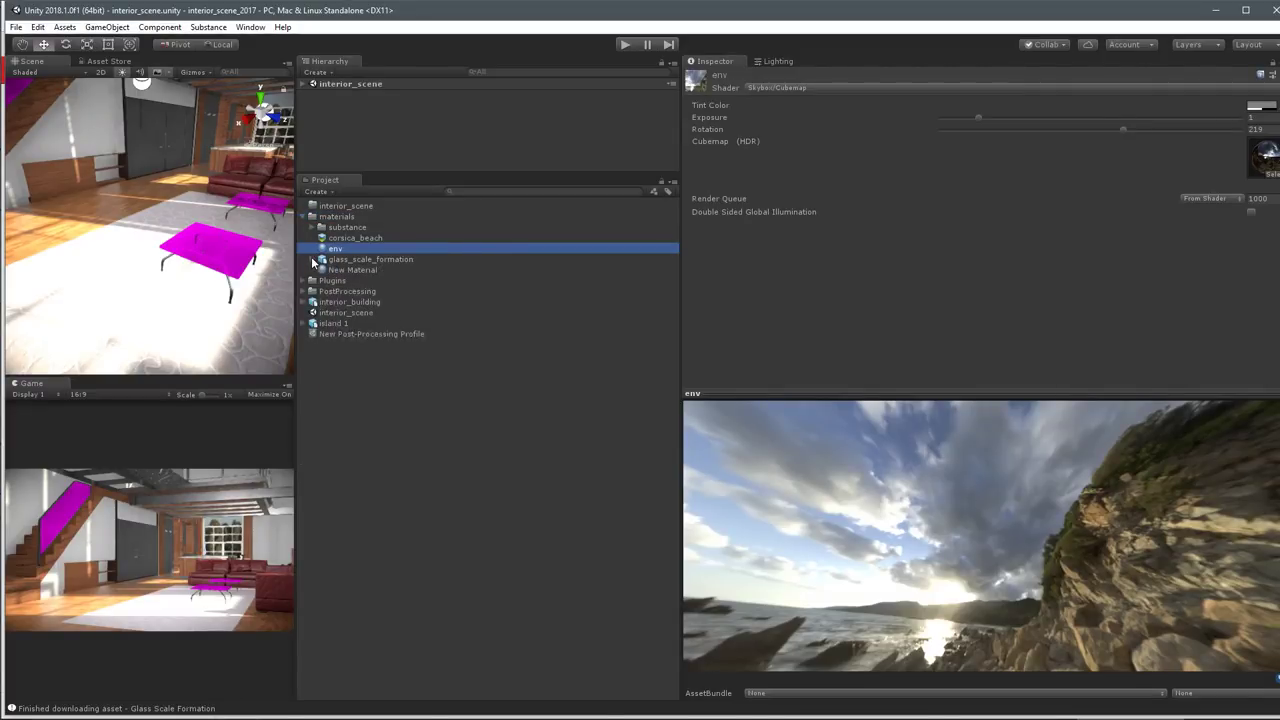
click(673, 185)
click(690, 211)
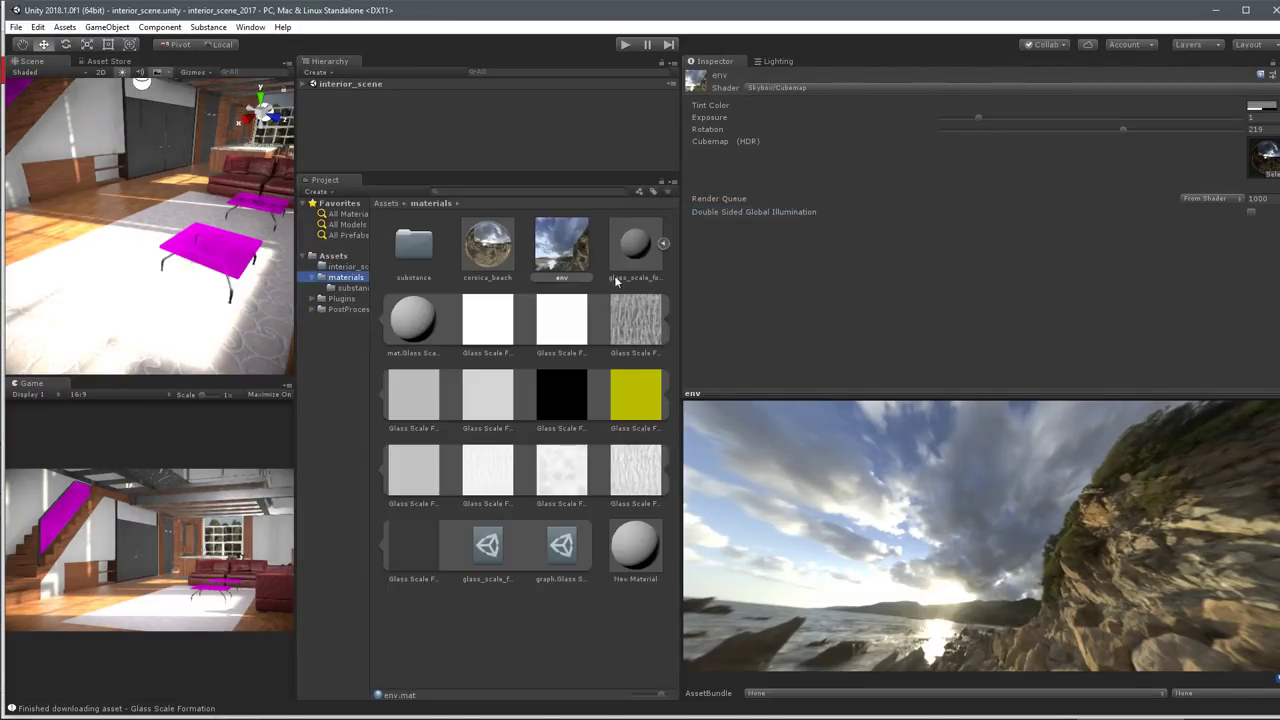
Import lantern.png from the Desktop into the materials folder and toggle its sRGB (Color Texture) option off and back on.
click(557, 248)
right_click(494, 638)
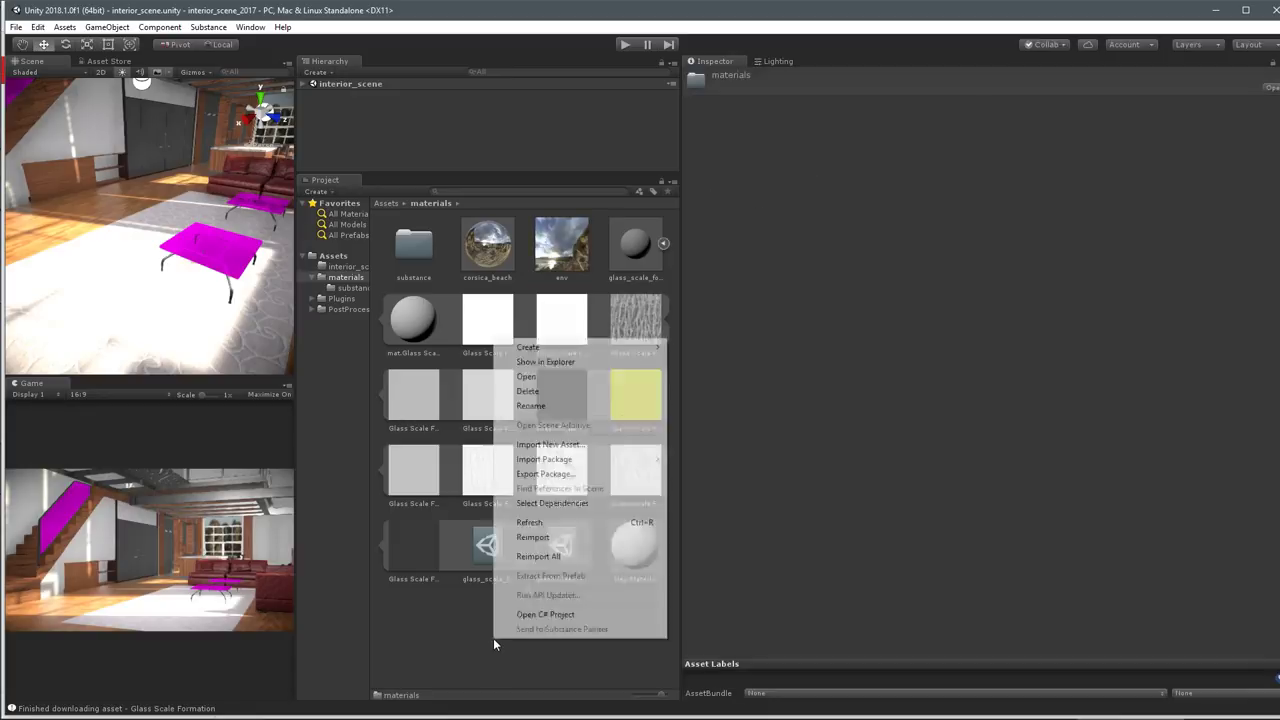
click(560, 445)
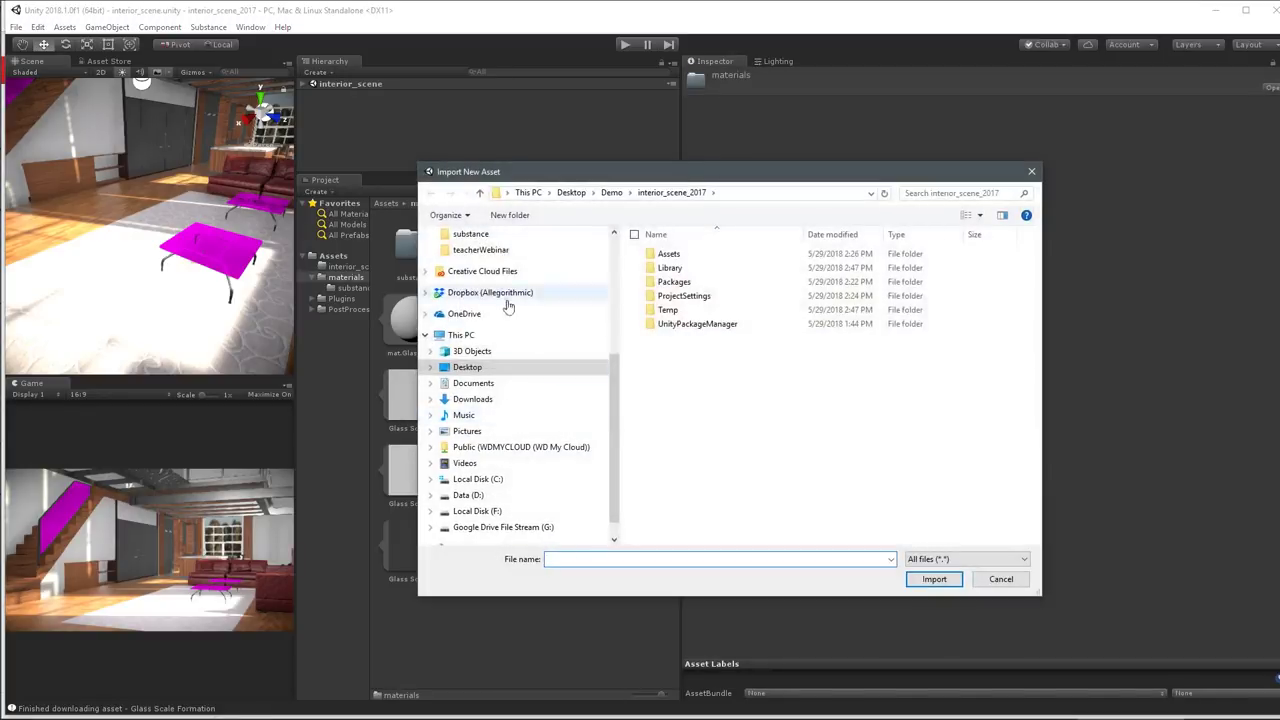
click(478, 367)
double_click(666, 375)
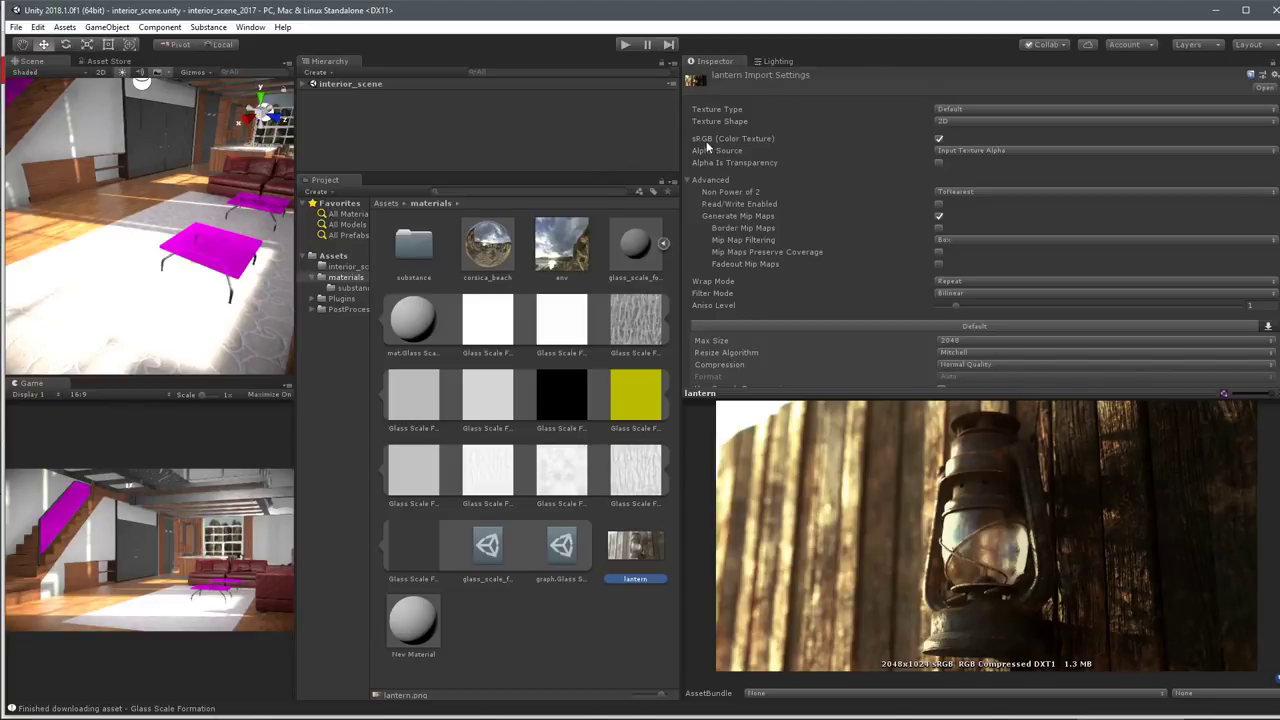
click(946, 136)
click(938, 138)
Revert the lantern texture's unapplied import settings and examine the sRGB and alpha settings of the Glass Scale Formation graph's generated textures.
click(541, 554)
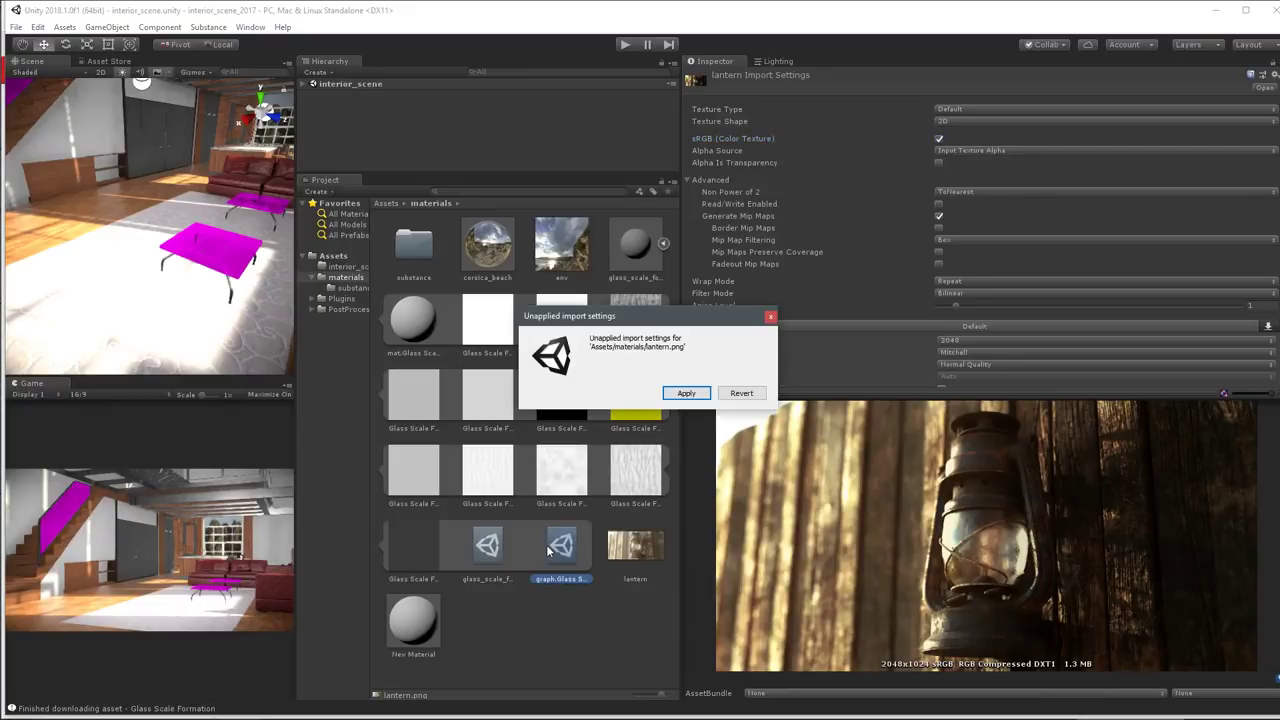
click(740, 394)
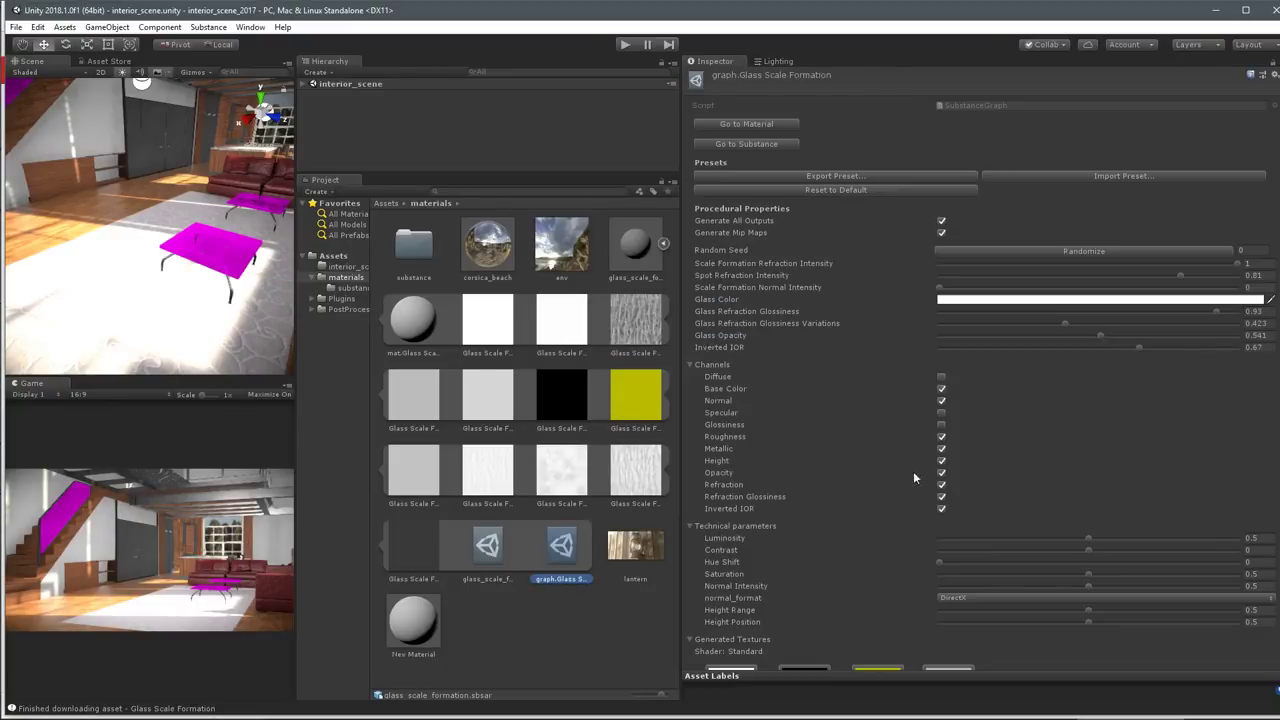
scroll(900, 460, down, 8)
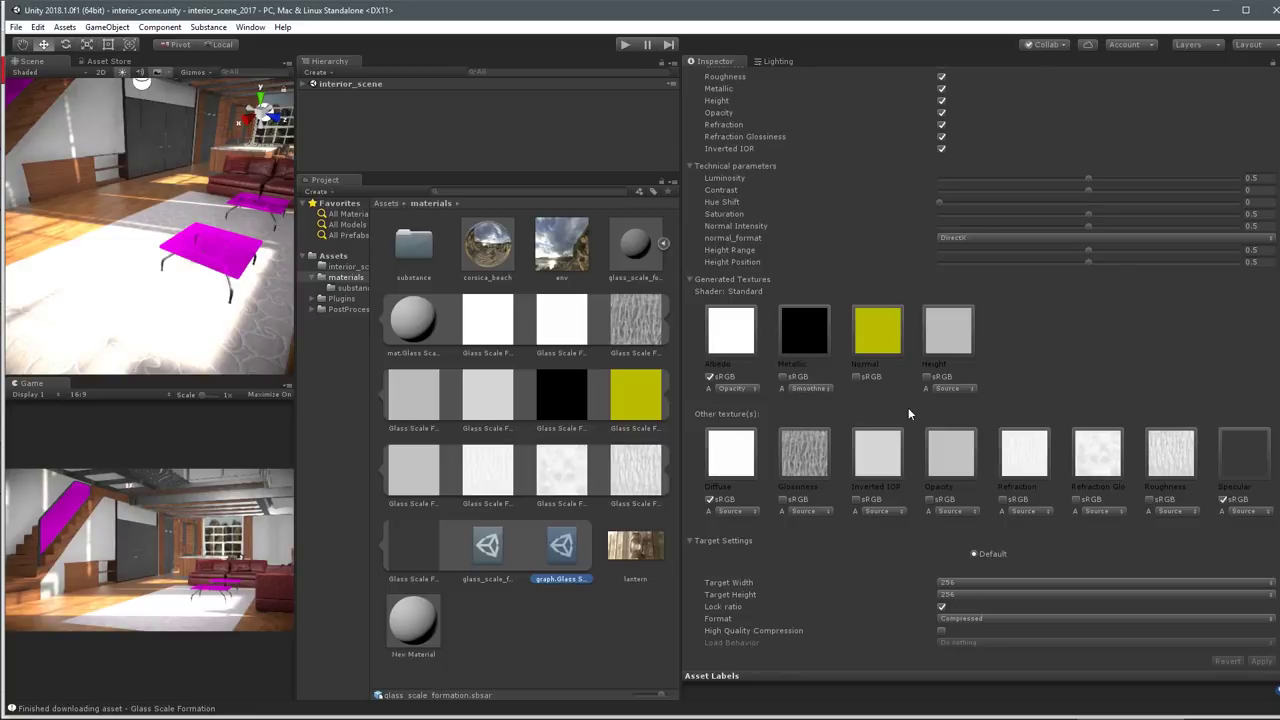
scroll(832, 319, down, 1)
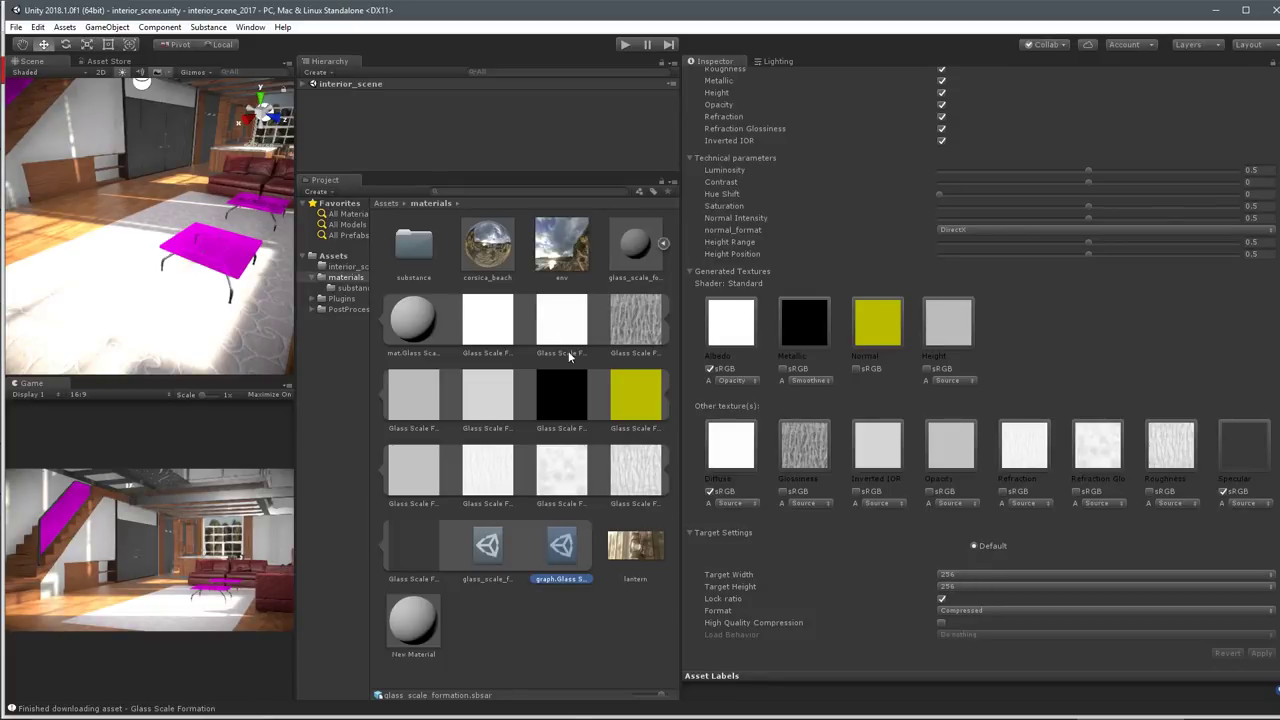
Collapse the glass Substance's contents, open the materials' substance folder and examine the synthetic_quilted material and its graph's target settings.
click(663, 243)
double_click(414, 246)
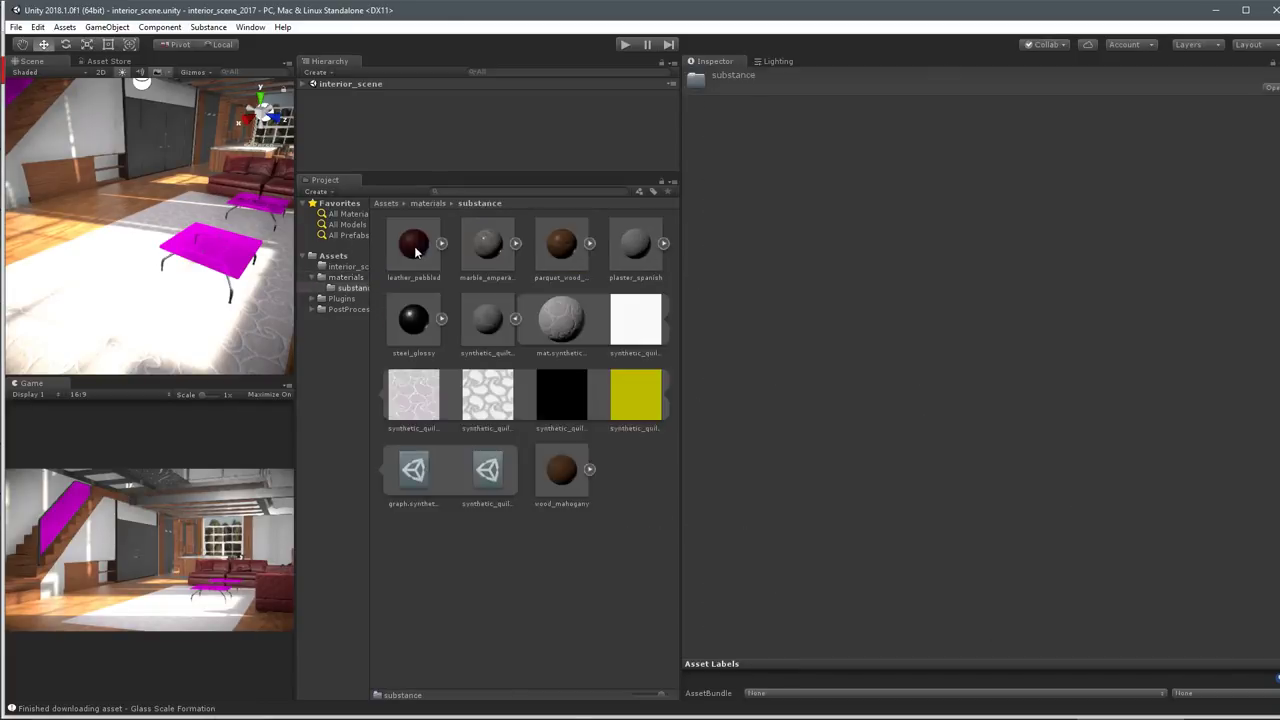
click(561, 320)
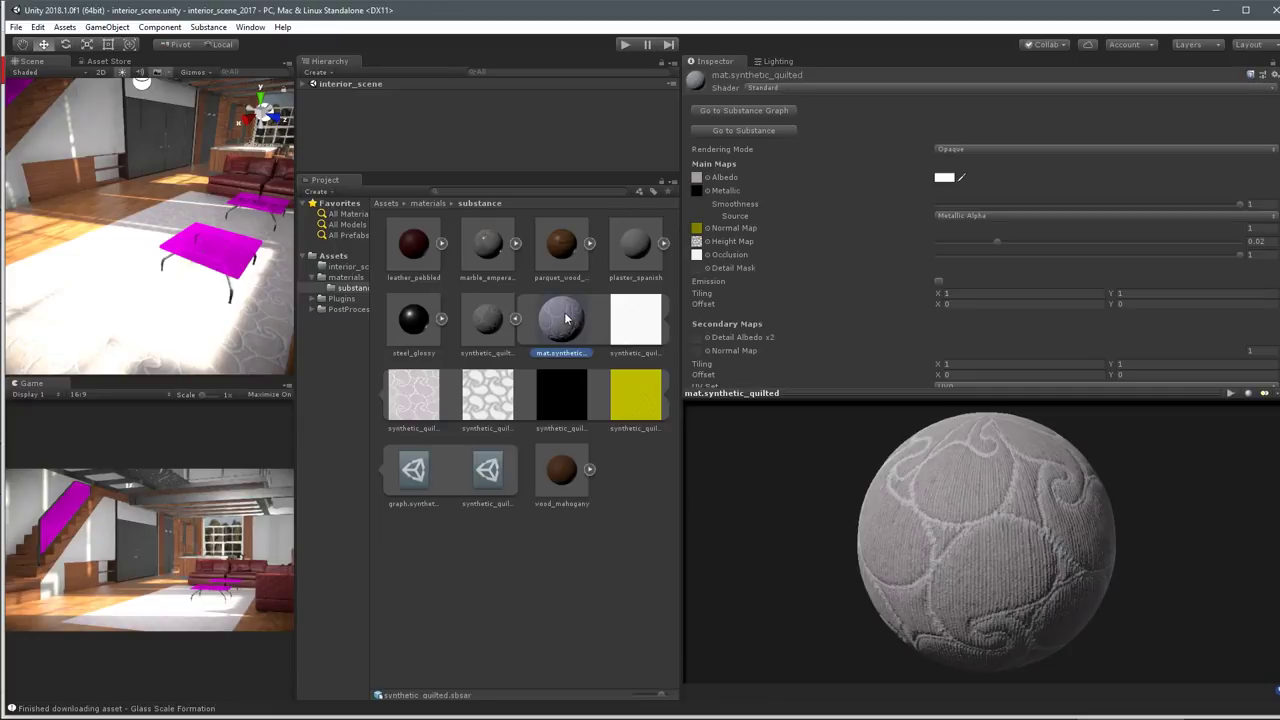
click(416, 474)
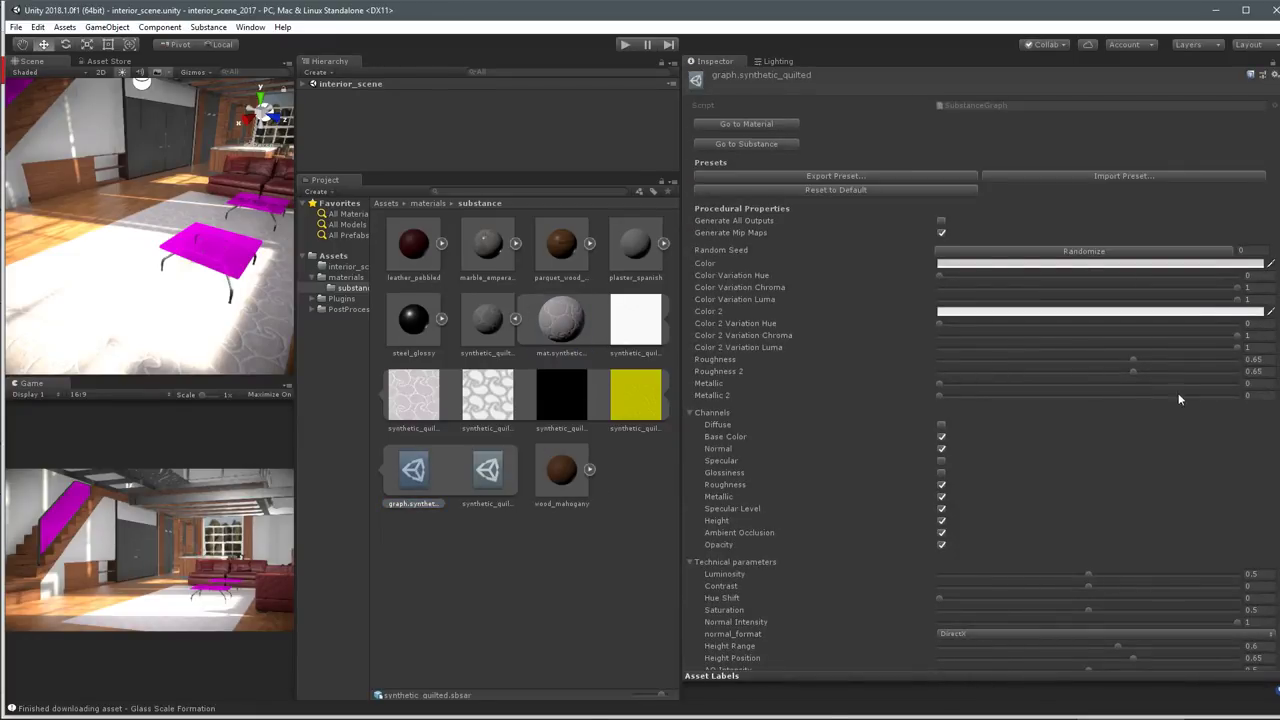
scroll(1173, 418, down, 5)
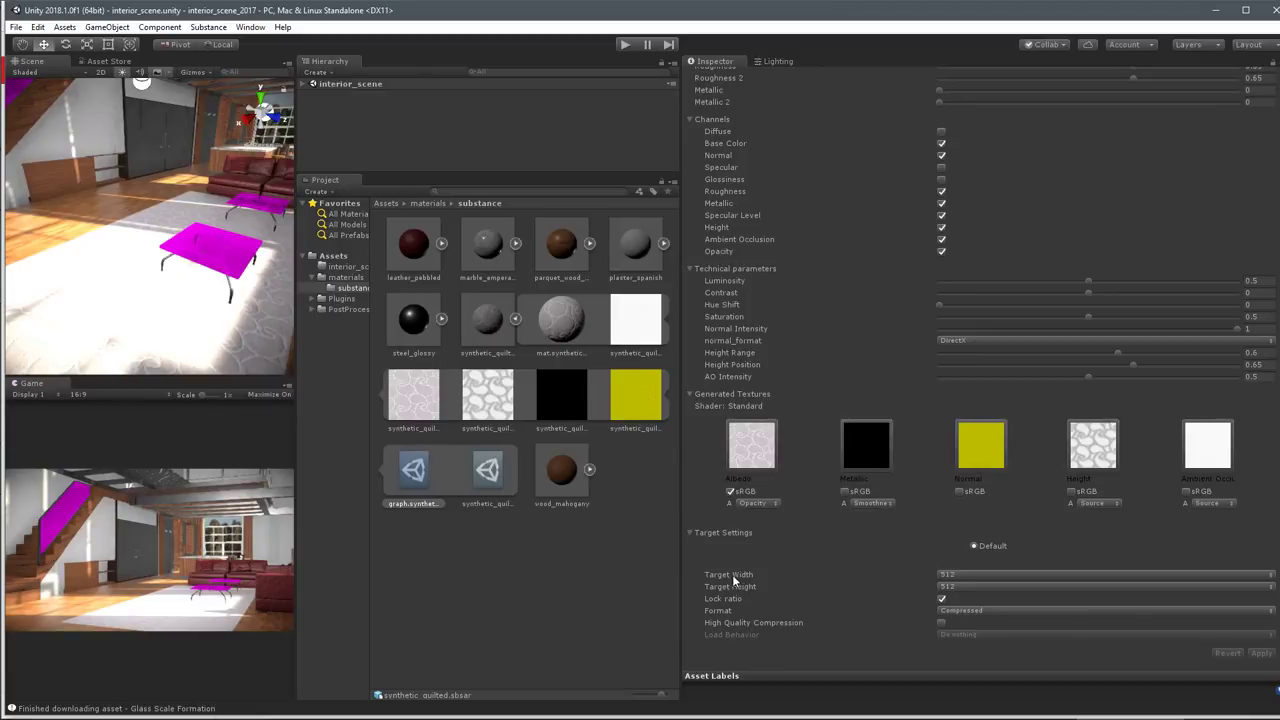
Set the synthetic_quilted graph's target width and height to 1024 and view its Normal texture in an enlarged preview.
click(975, 577)
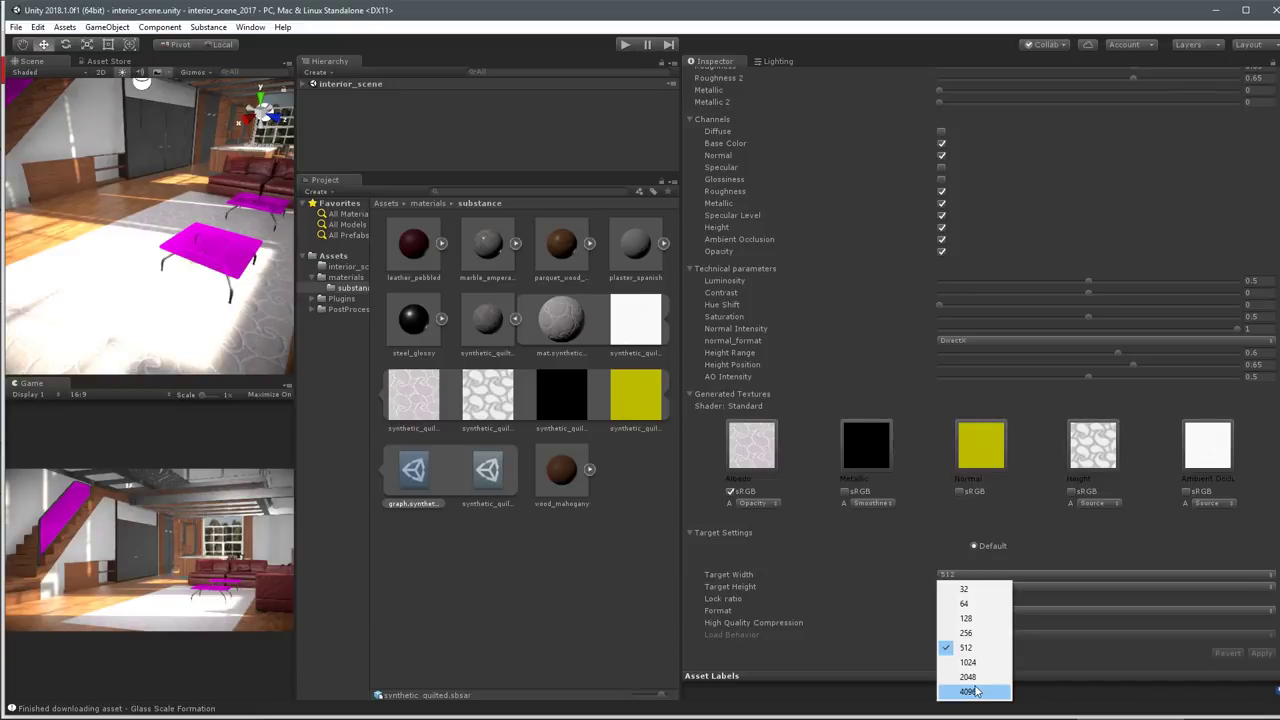
click(975, 691)
click(684, 390)
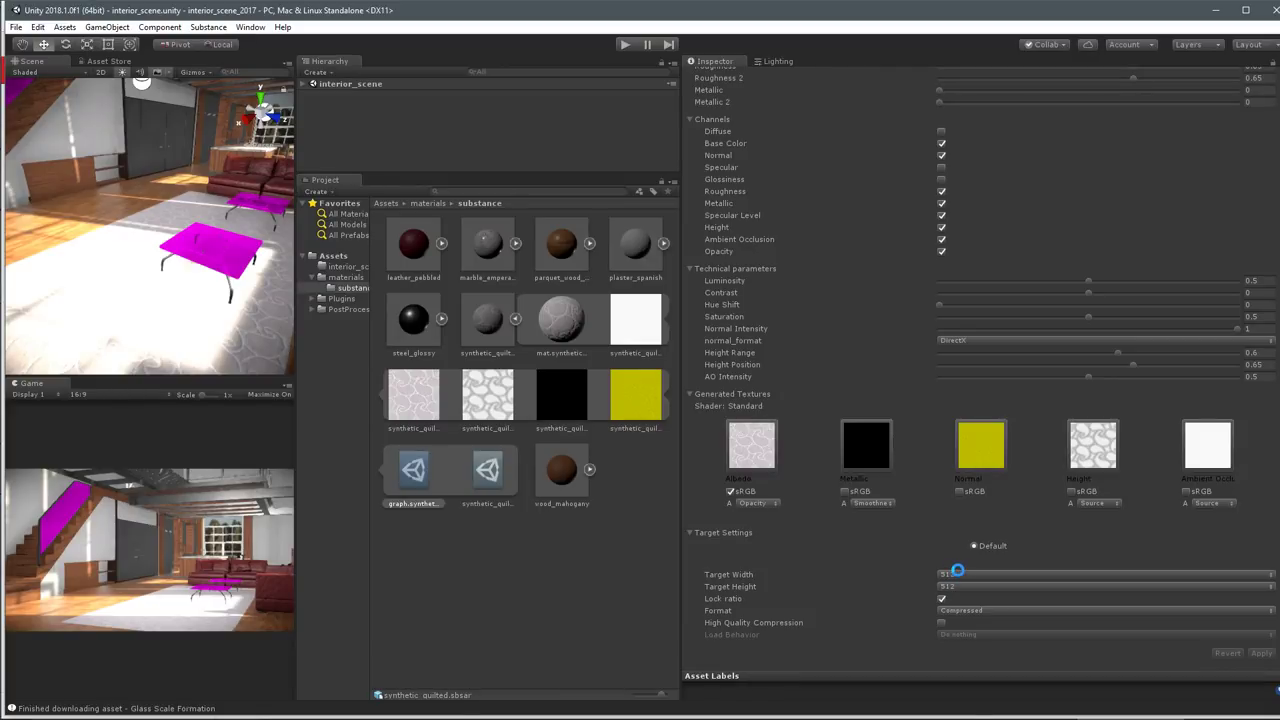
click(957, 572)
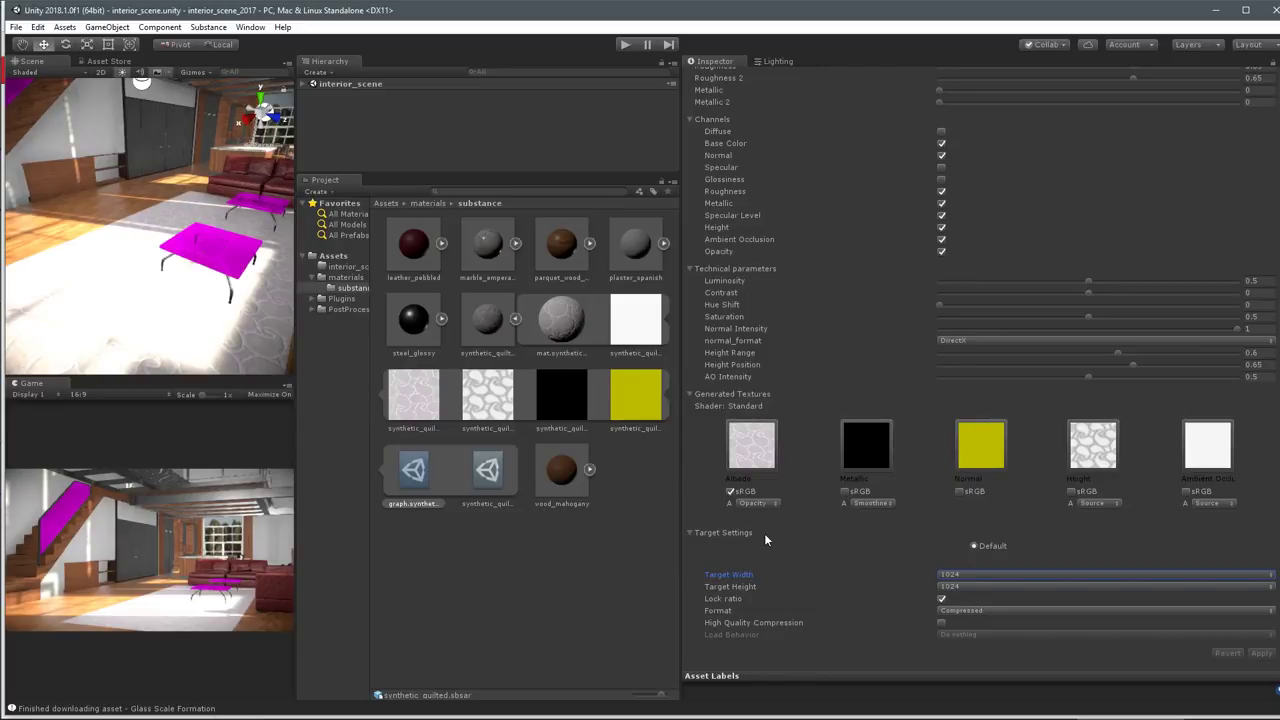
click(638, 394)
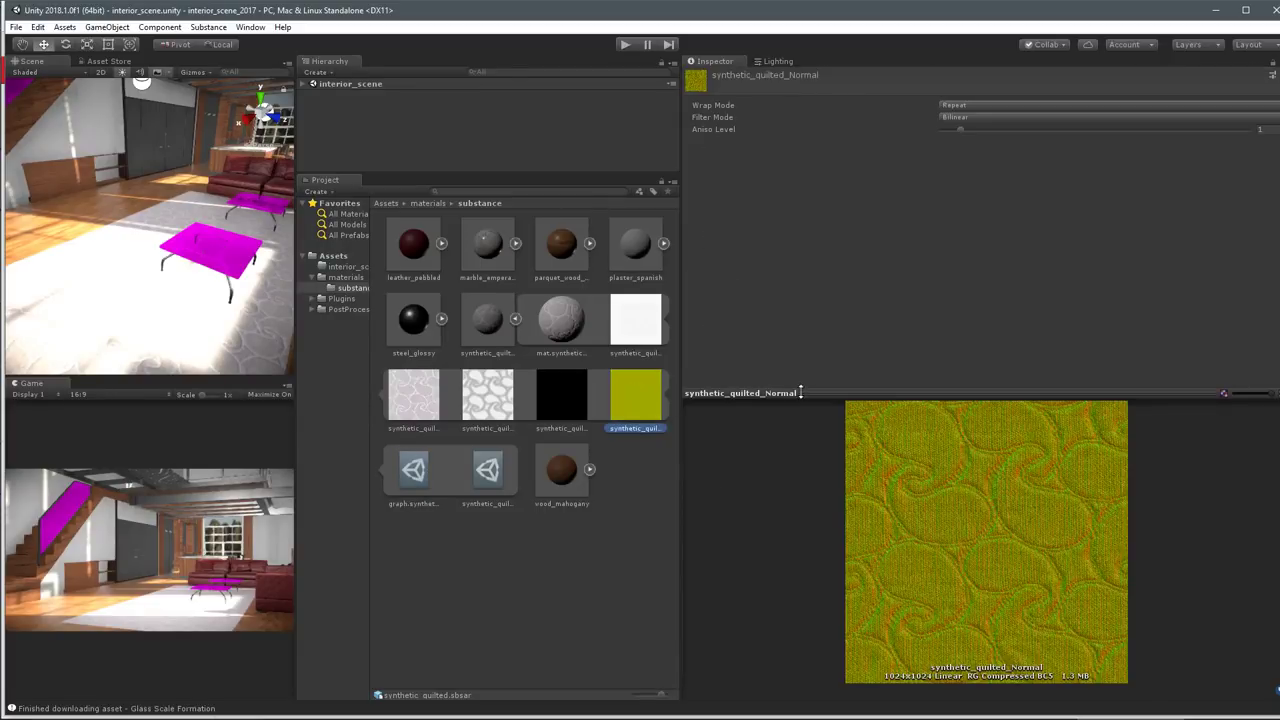
drag(800, 393, 803, 296)
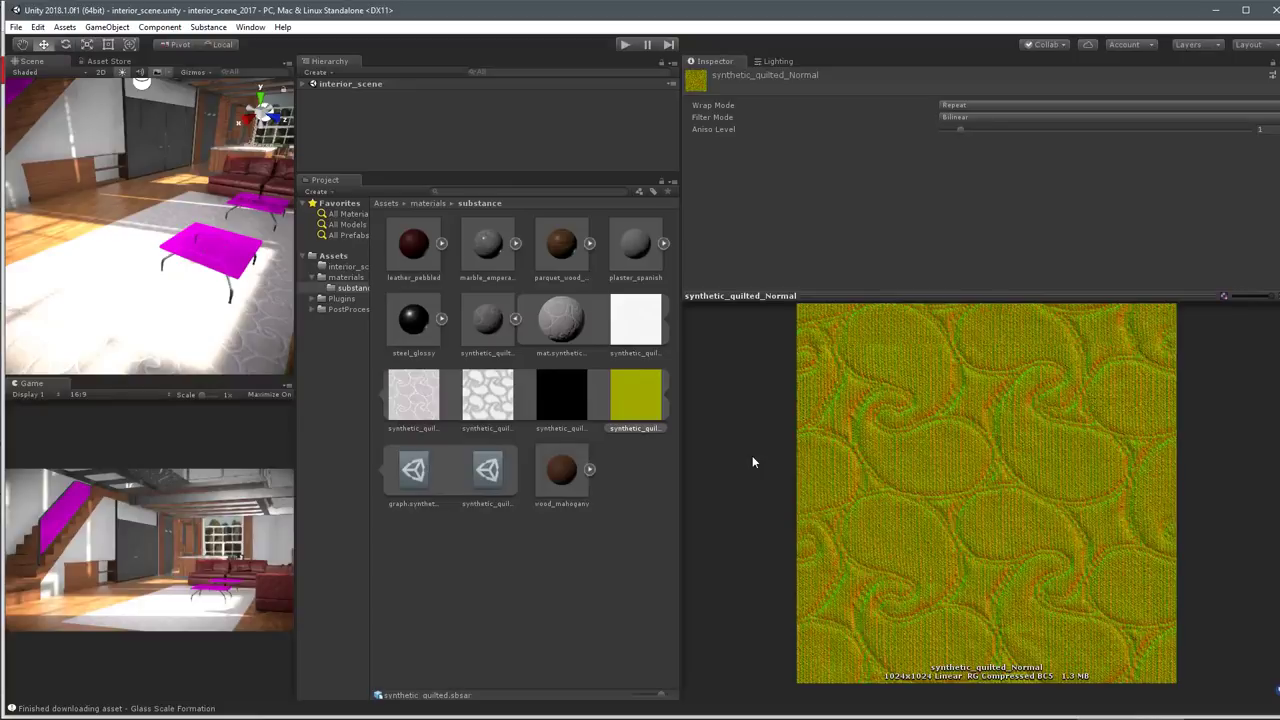
Start importing a new asset into the substance folder and browse to the DemoAssets folder.
right_click(507, 578)
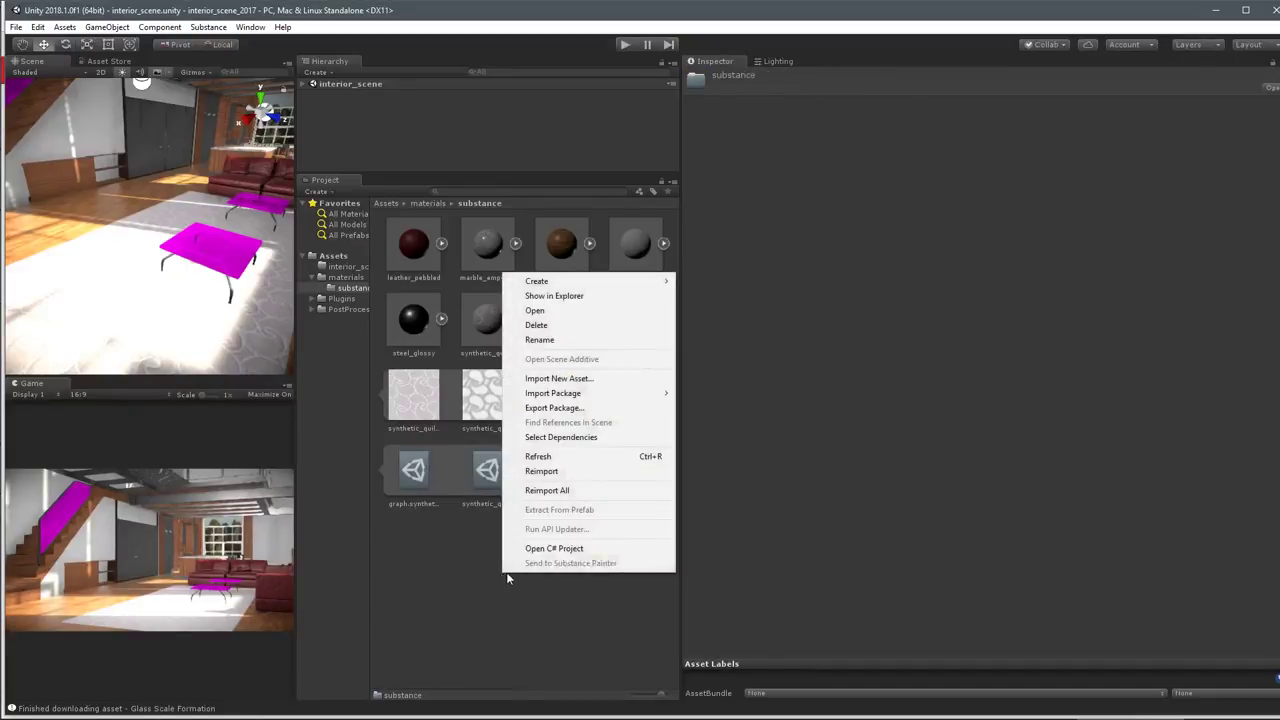
click(541, 471)
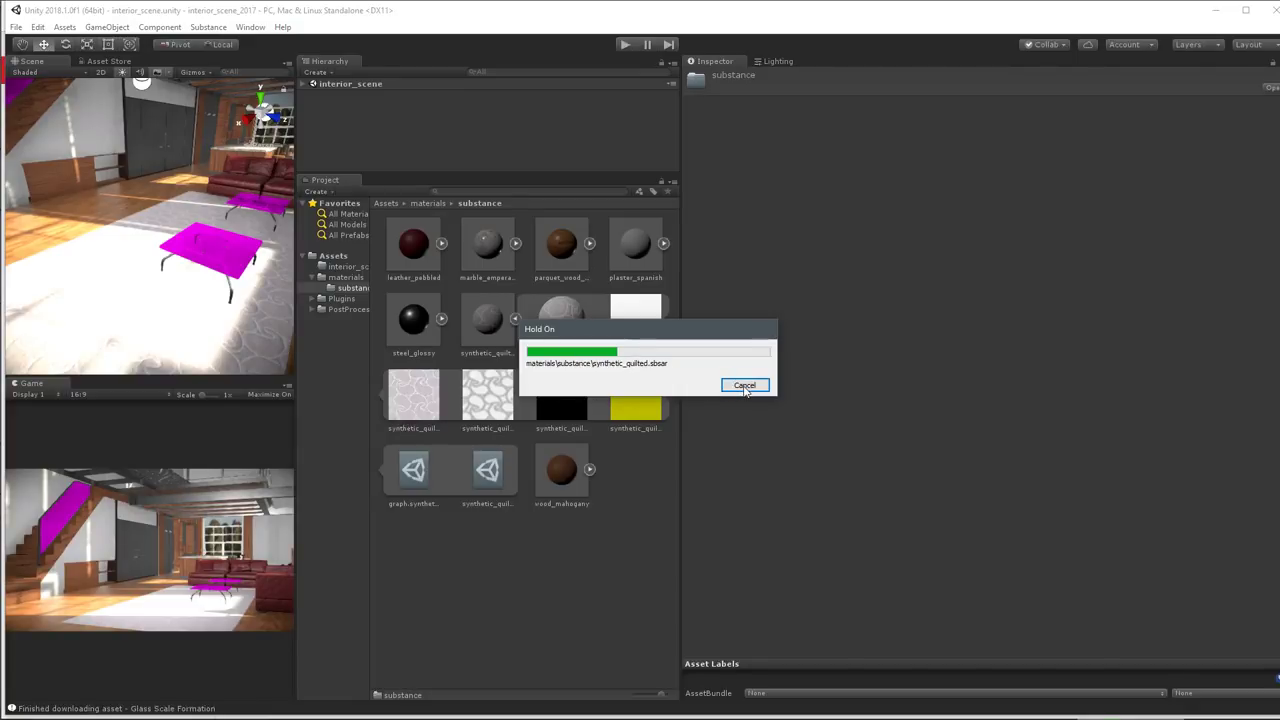
right_click(541, 544)
click(597, 343)
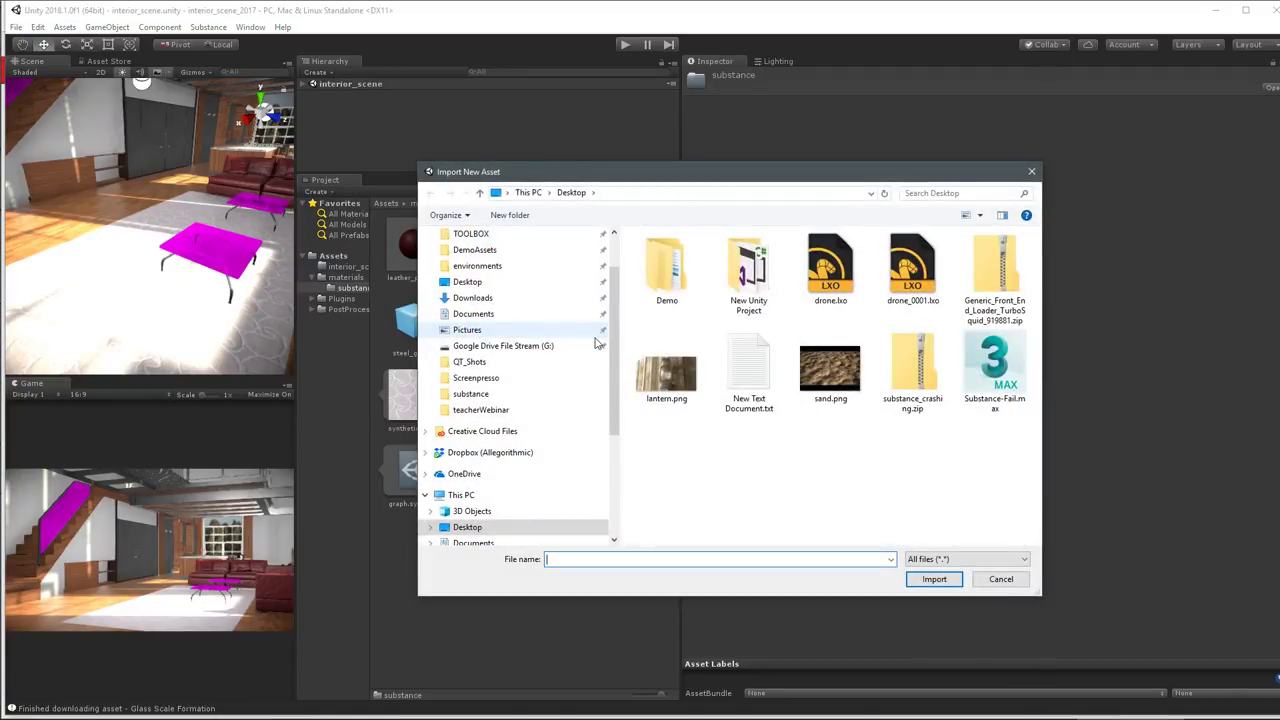
click(516, 238)
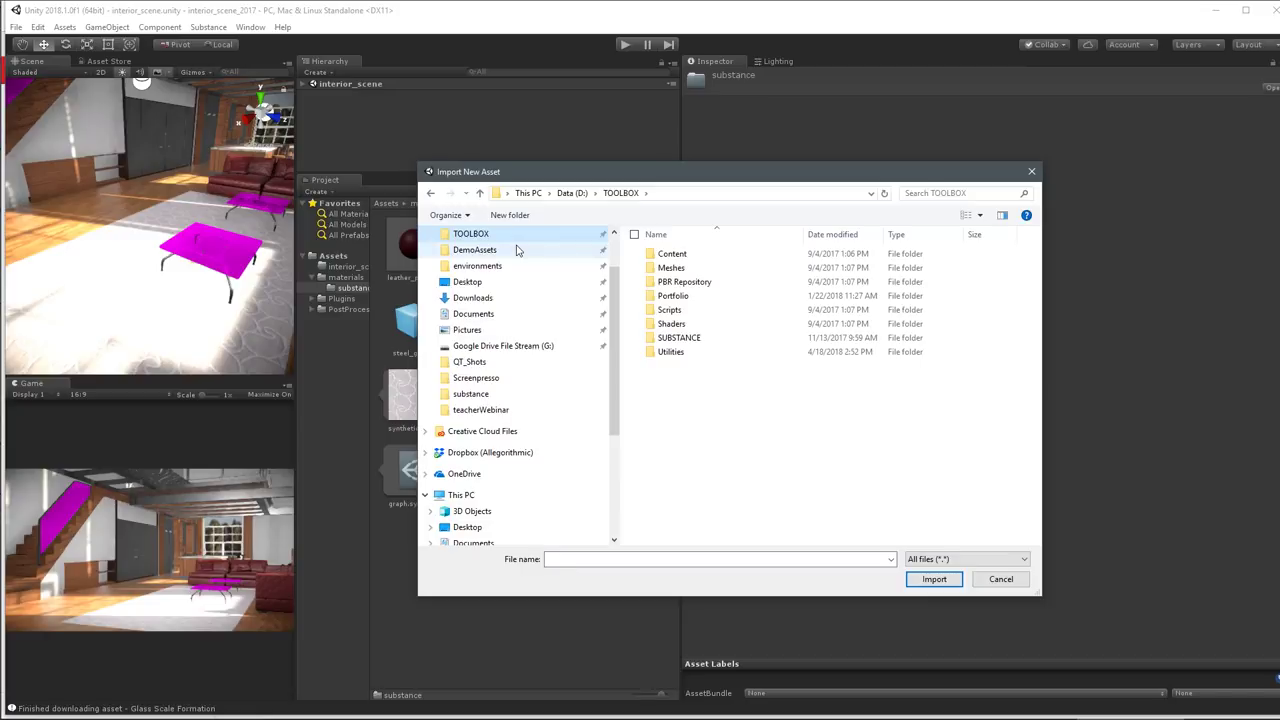
click(517, 250)
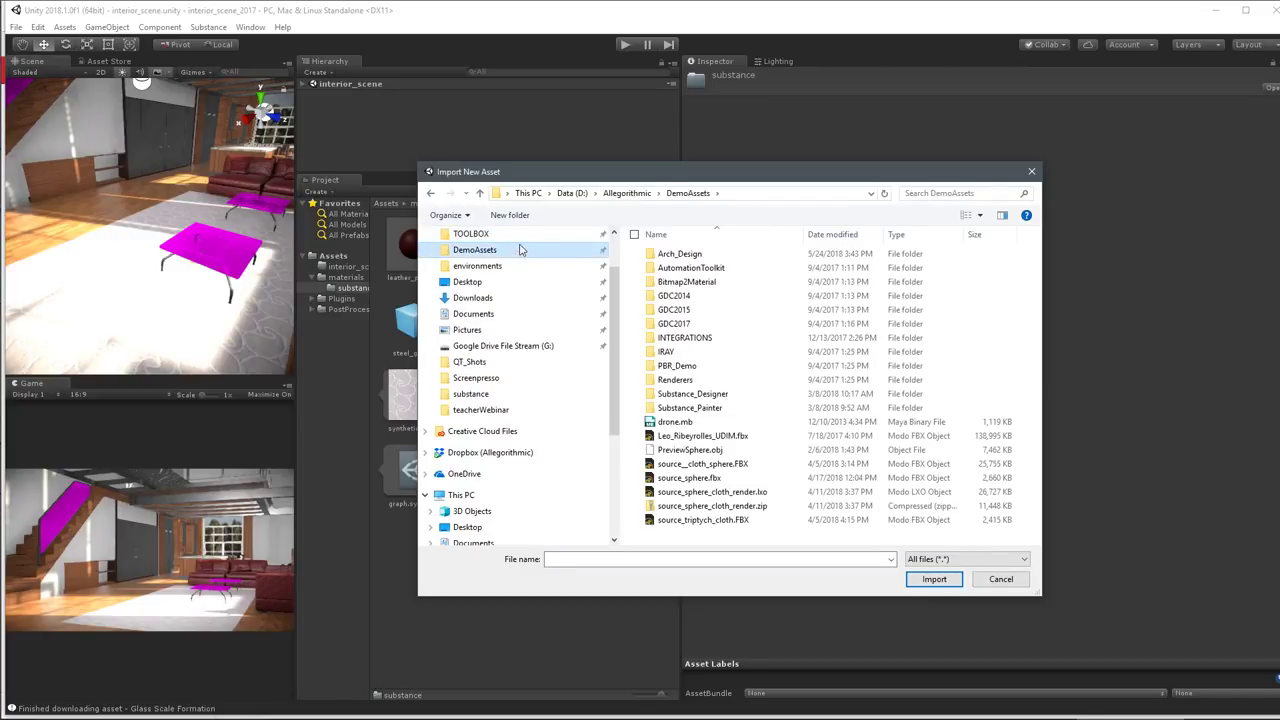
scroll(520, 270, up, 1)
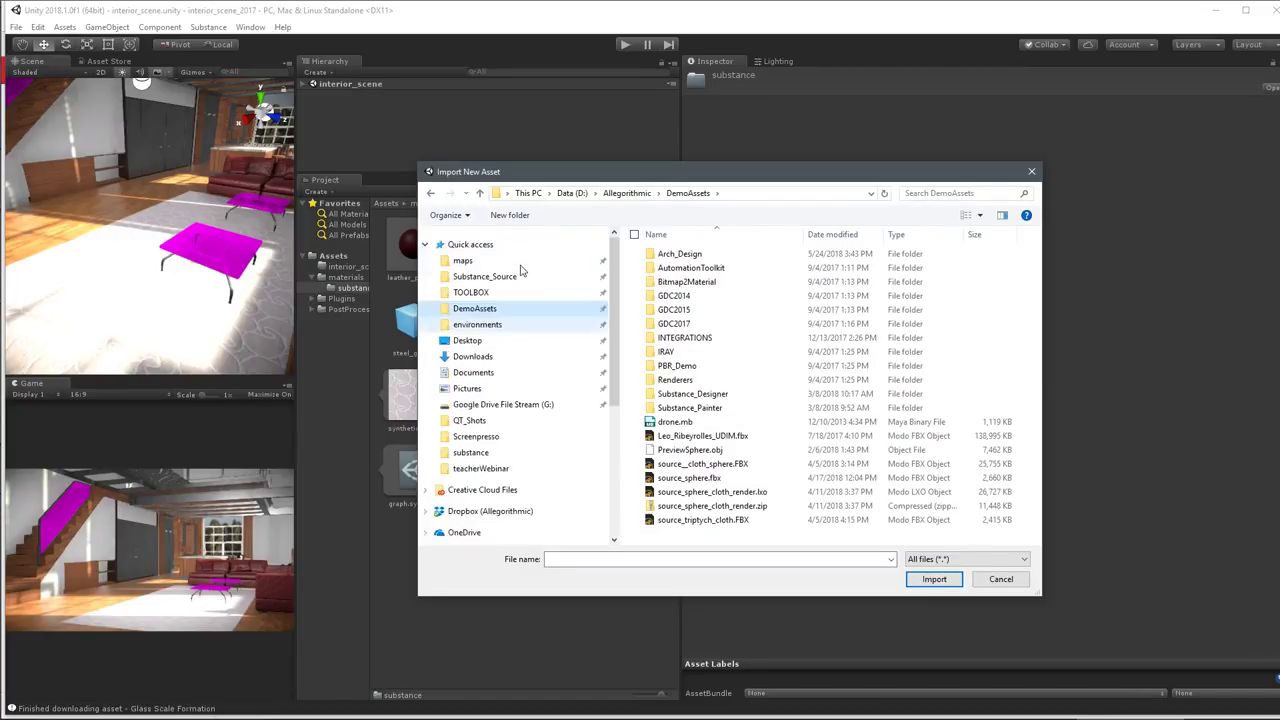
click(718, 257)
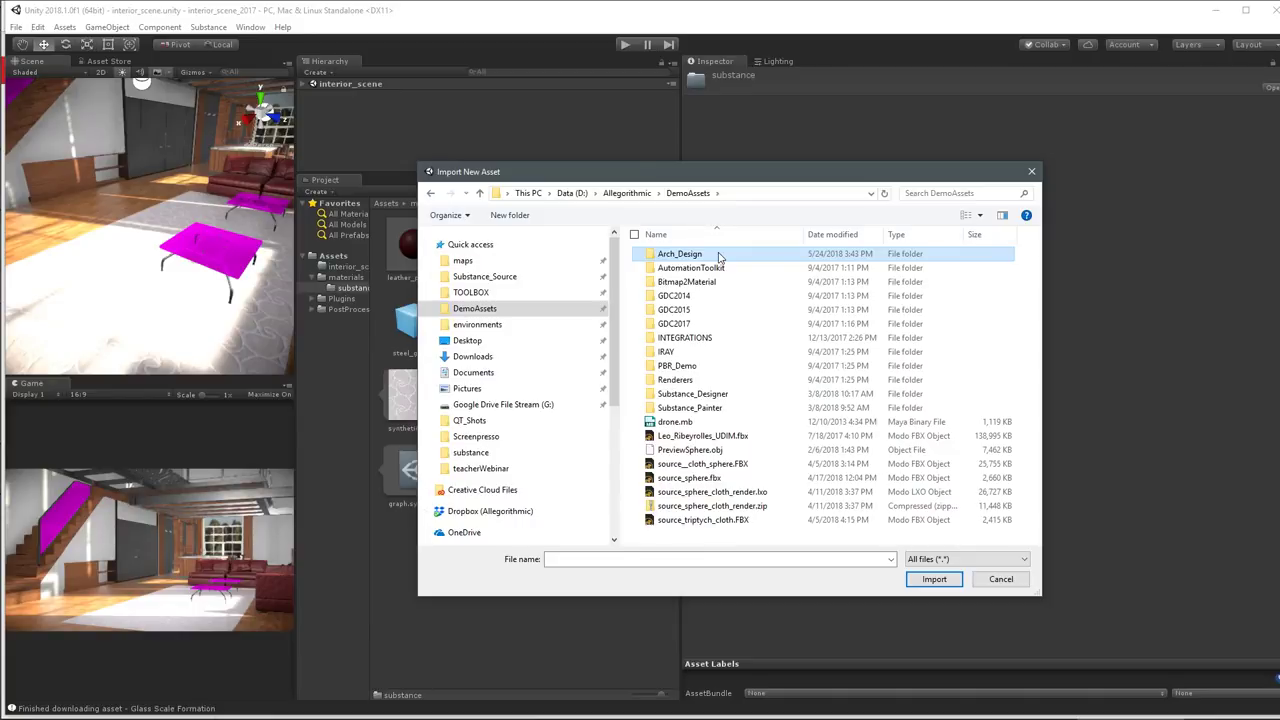
double_click(718, 257)
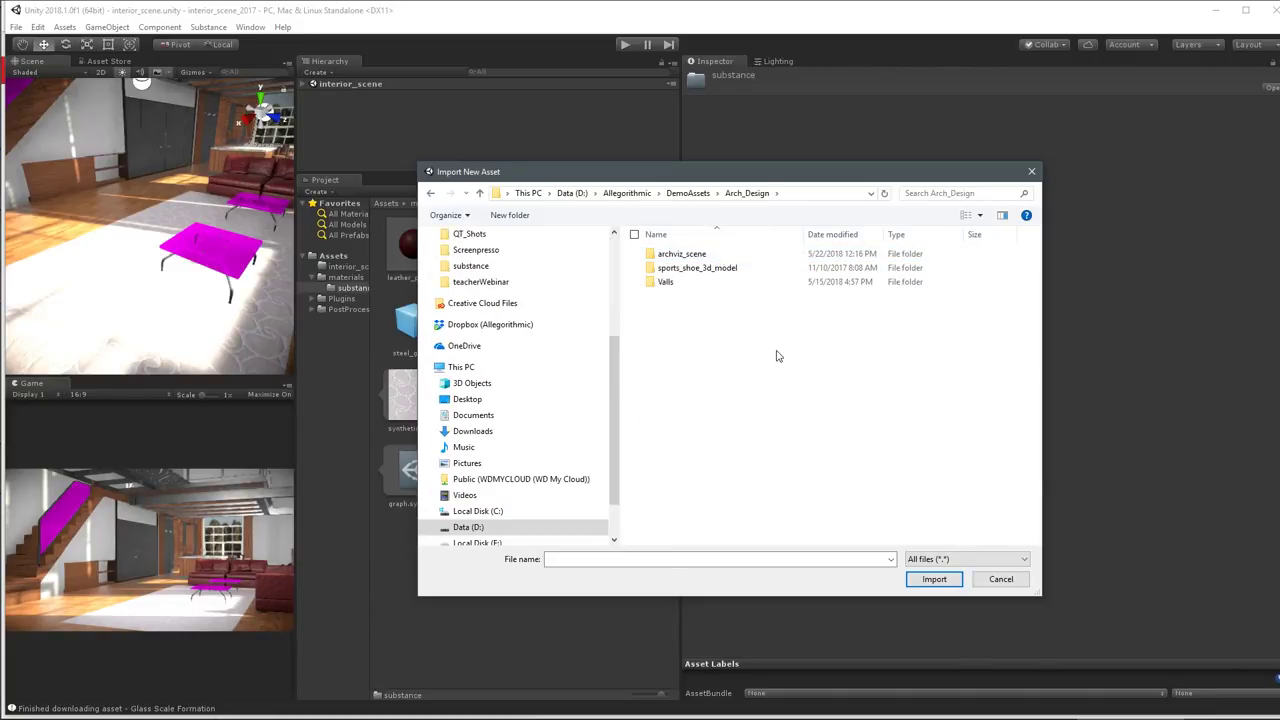
double_click(690, 255)
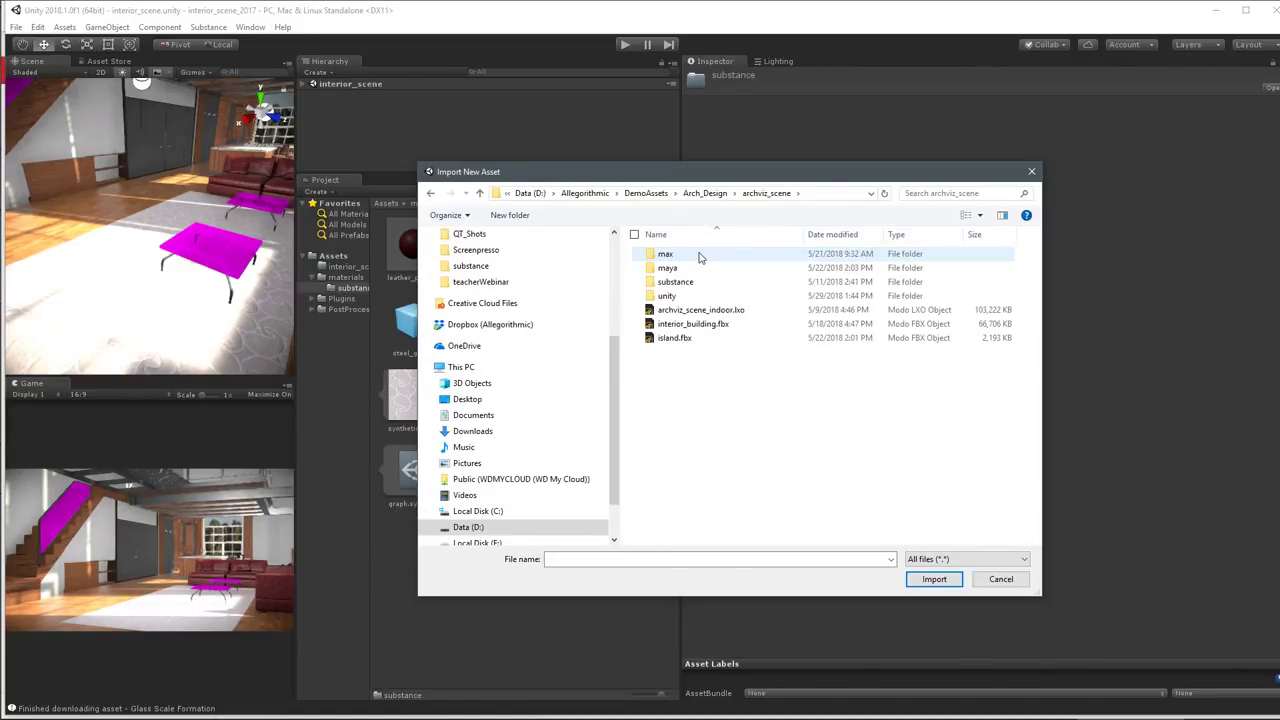
click(705, 193)
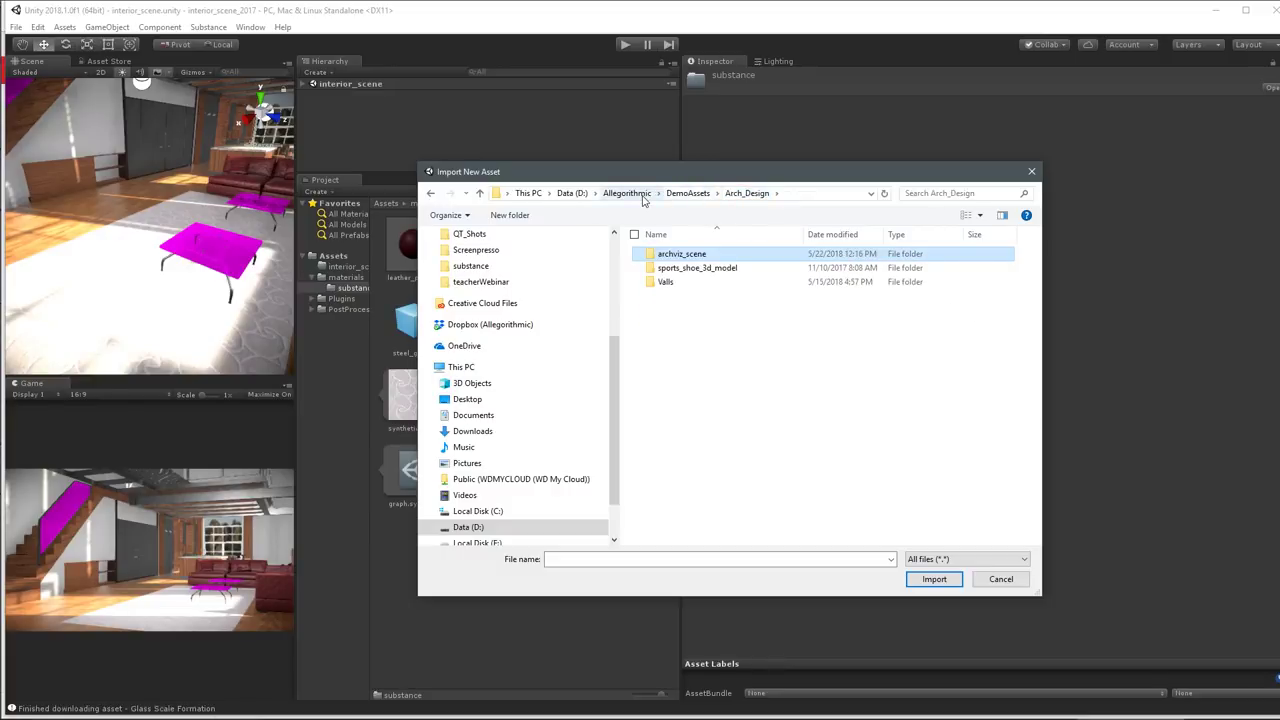
click(684, 196)
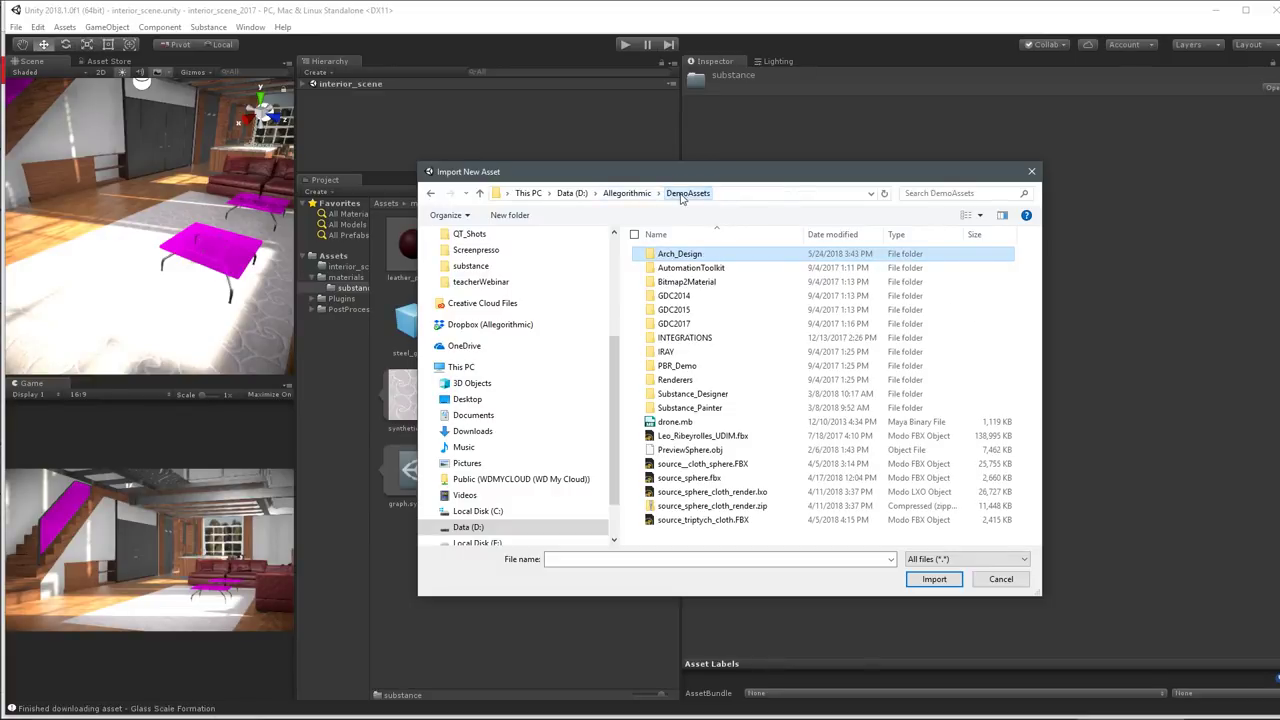
Import lantern_arm_handle_Normal.png from the painter_export folder under Substance_Painter and latern.
double_click(712, 407)
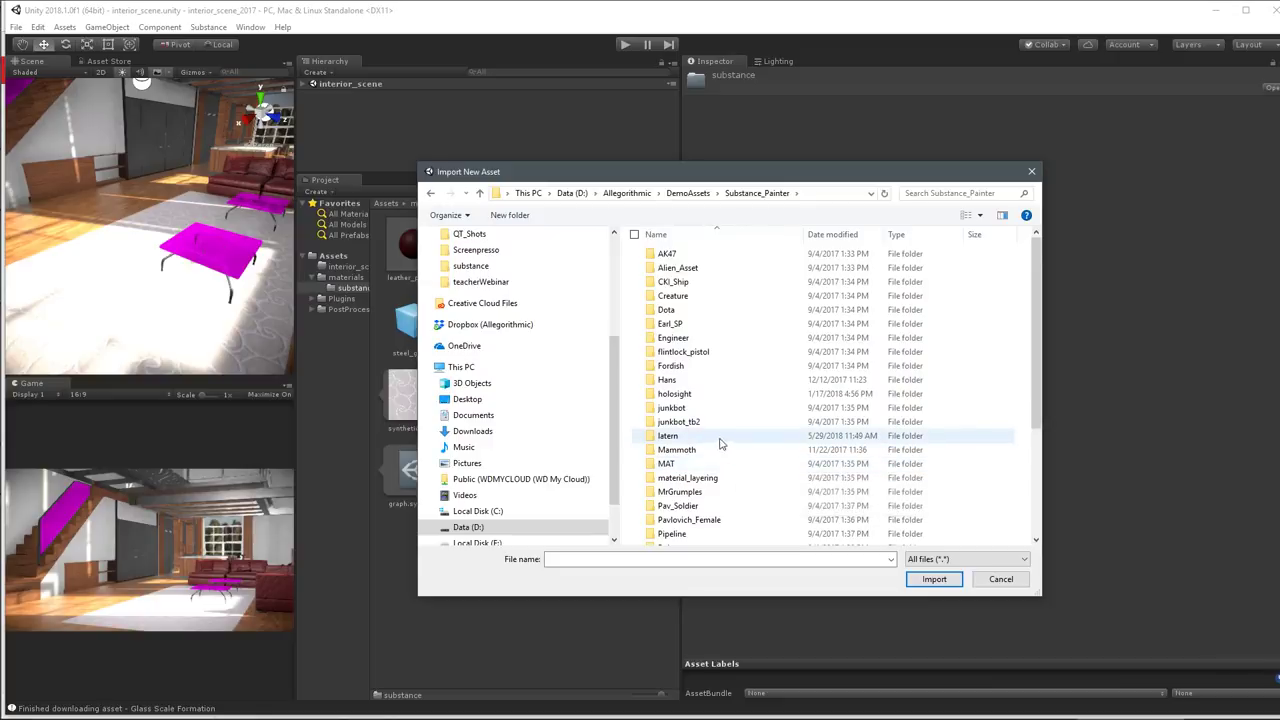
double_click(721, 440)
click(703, 284)
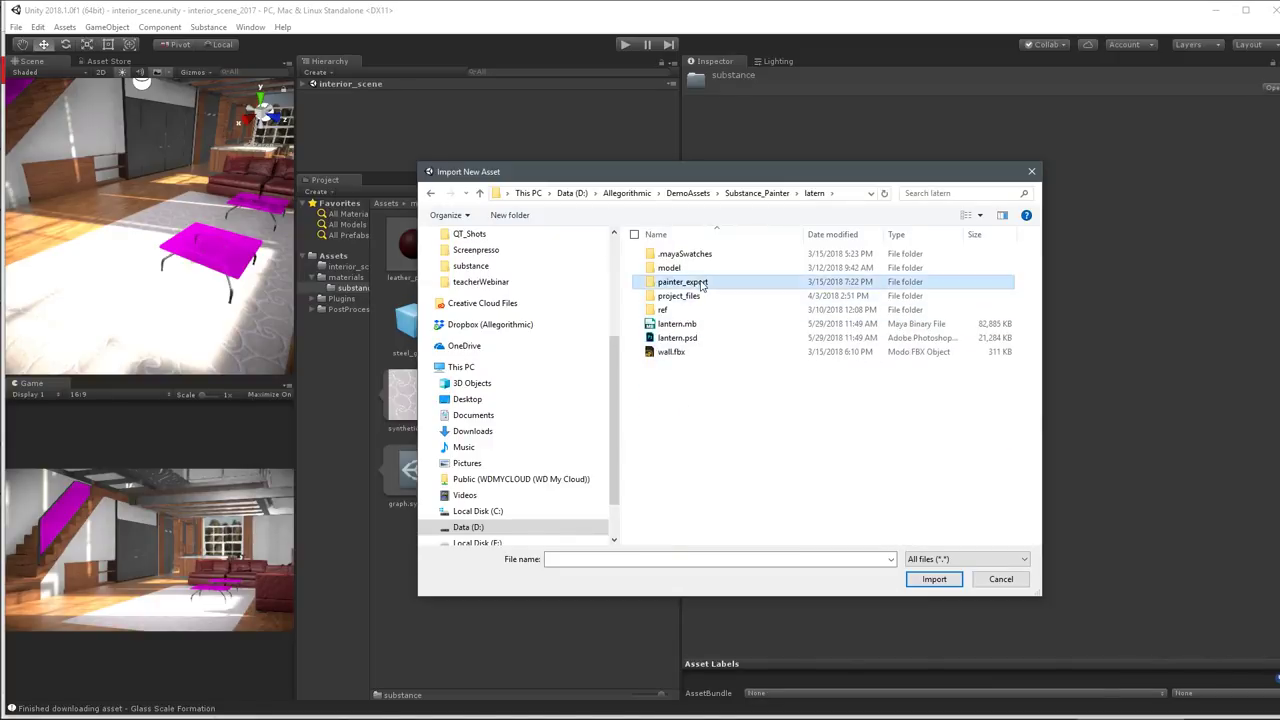
double_click(703, 284)
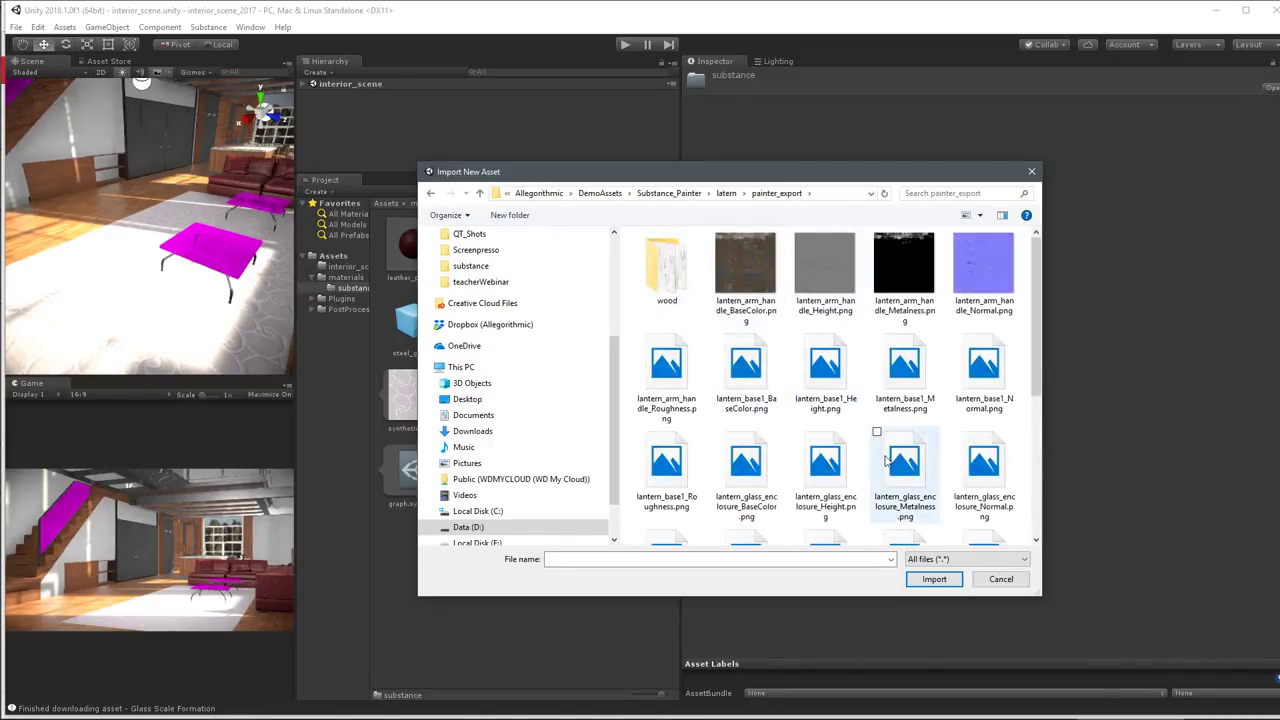
click(983, 263)
click(934, 579)
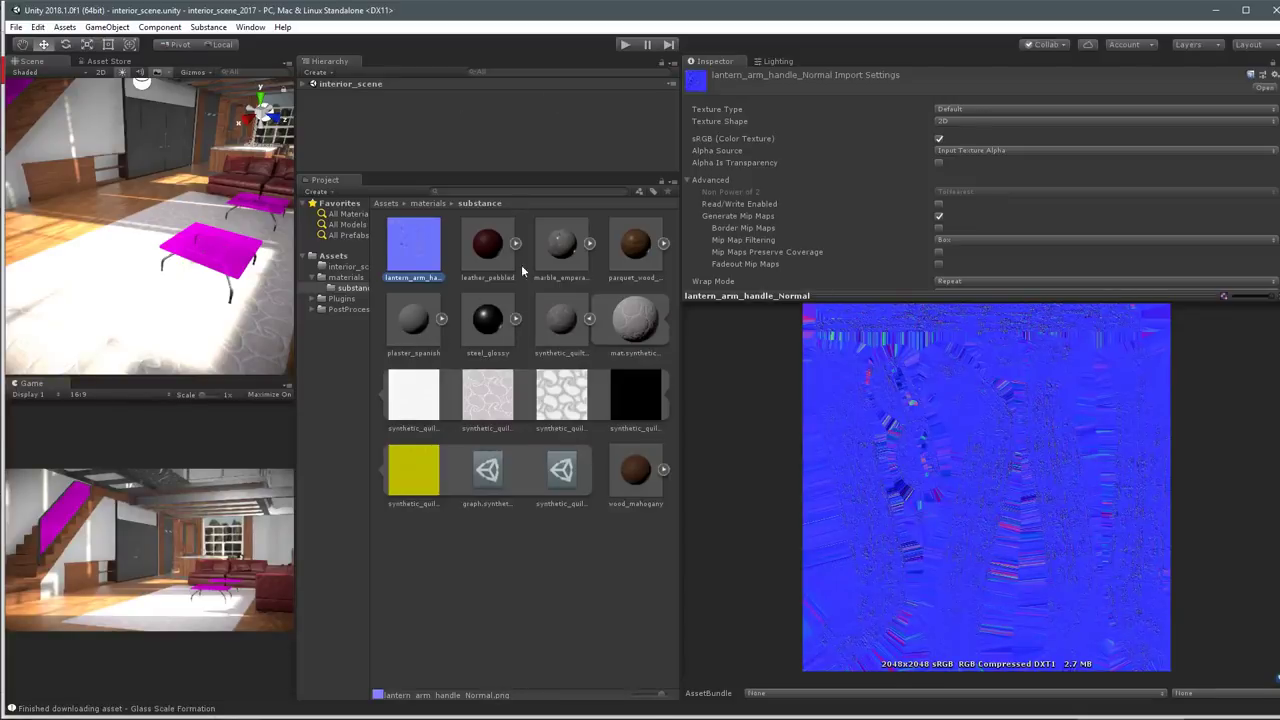
Collapse the synthetic_quilted contents and create a new material in the substance folder.
click(580, 417)
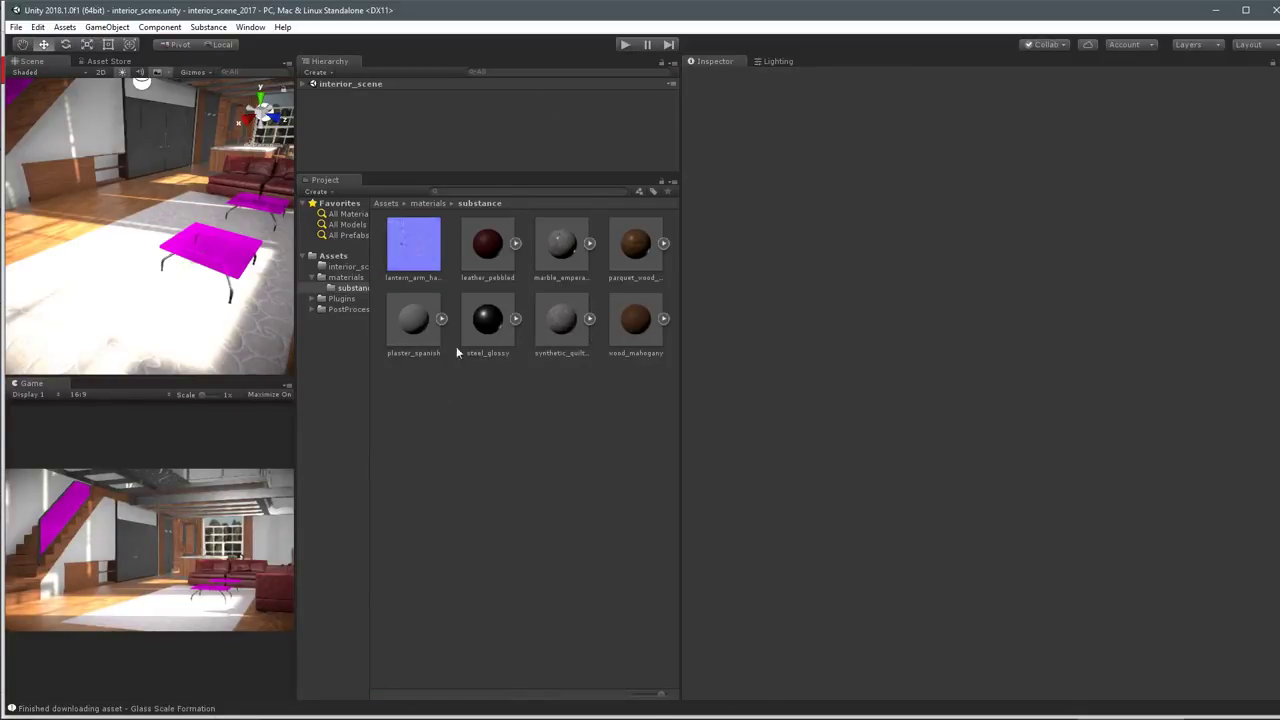
right_click(446, 404)
mouse_move(480, 411)
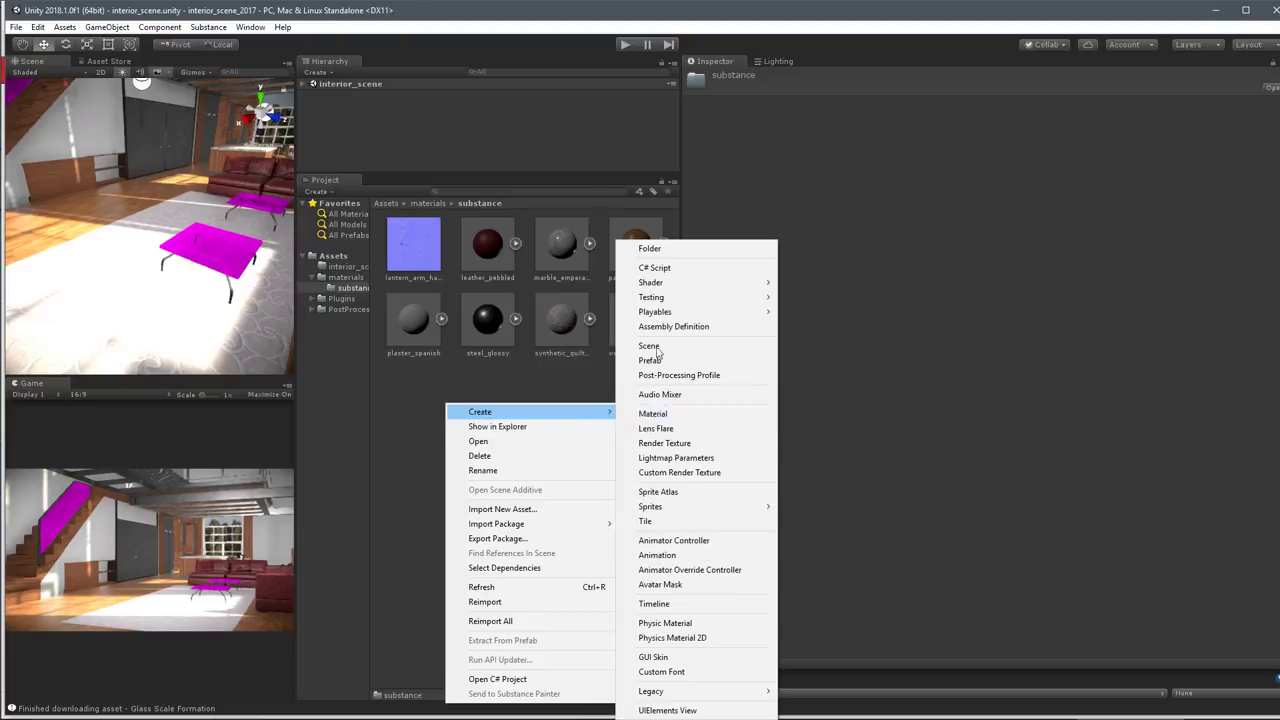
click(660, 418)
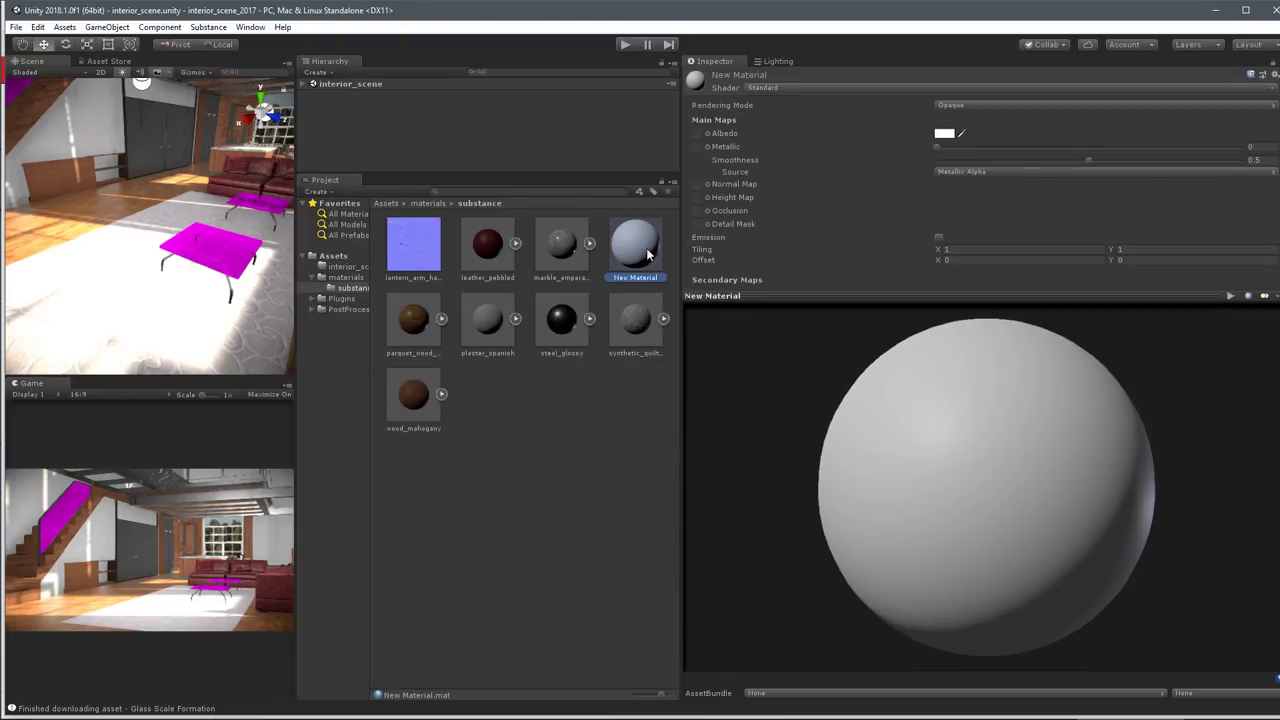
Assign the lantern_arm_handle_Normal texture to the new material's Normal Map and fix its import type to a normal map.
click(422, 248)
drag(412, 200, 701, 188)
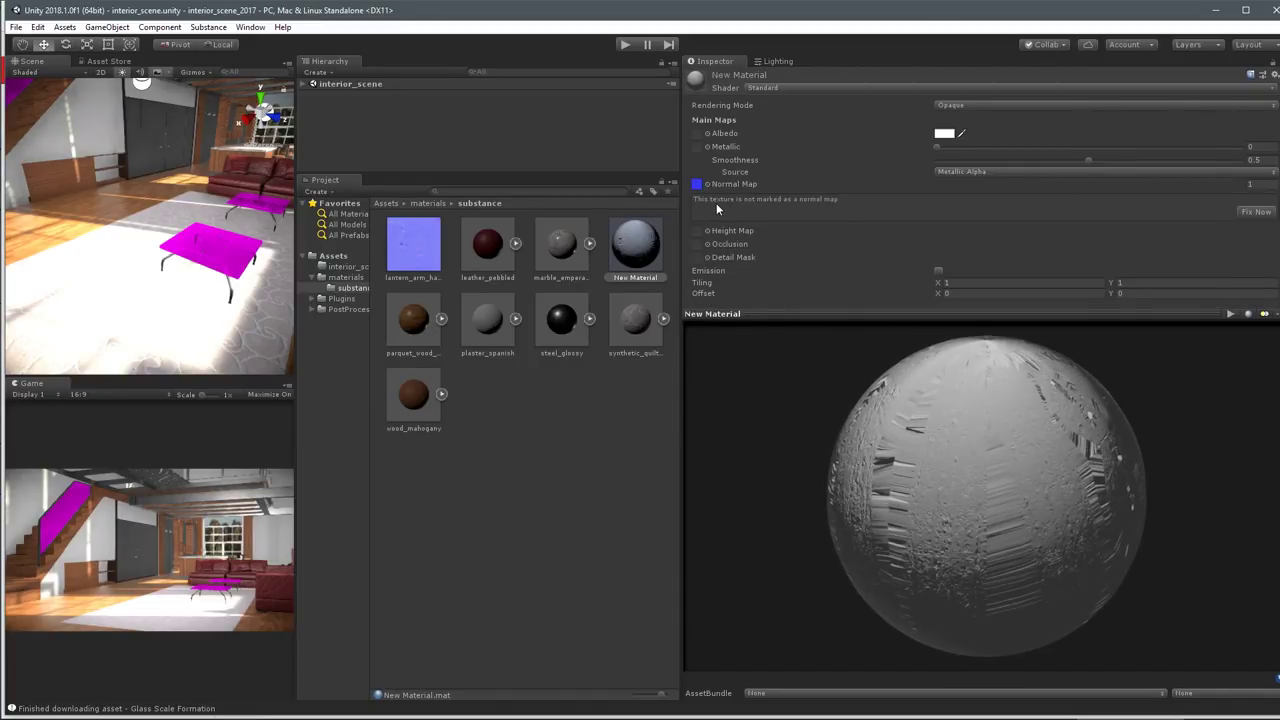
click(1254, 213)
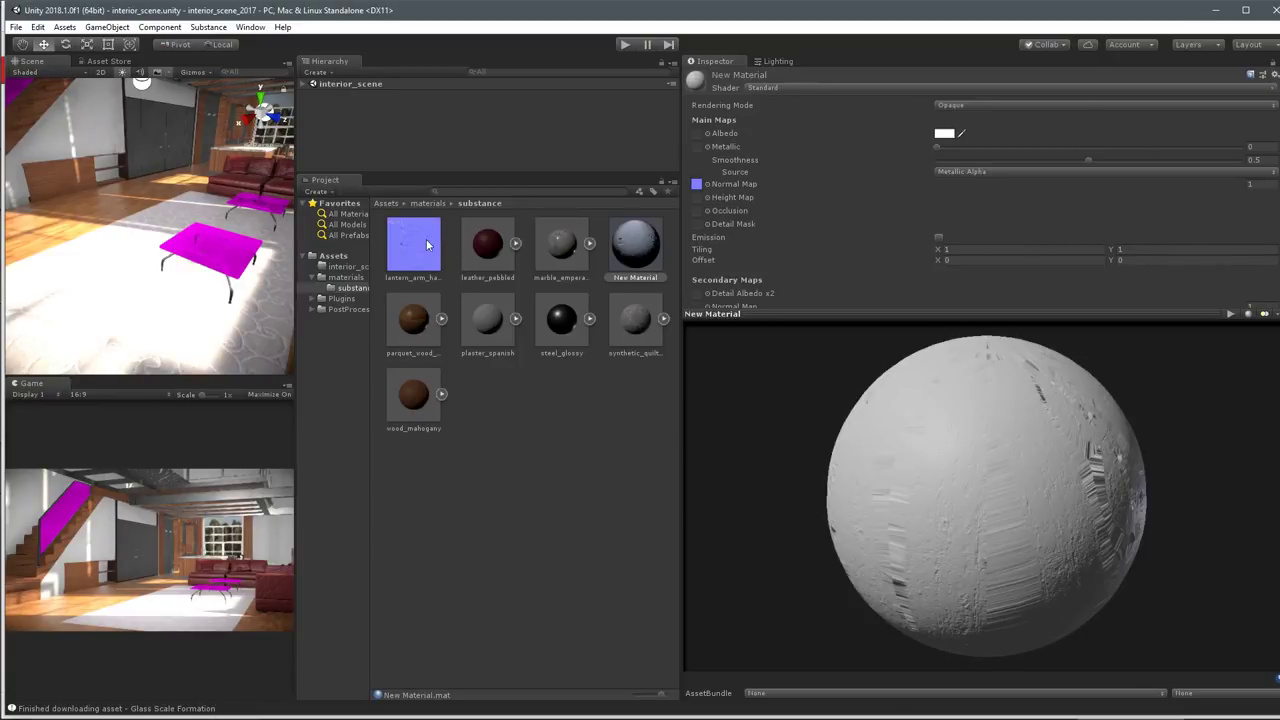
Compare the lantern_arm_handle_Normal and synthetic_quilted_Normal textures in enlarged previews, examining their import settings and compression formats.
click(423, 255)
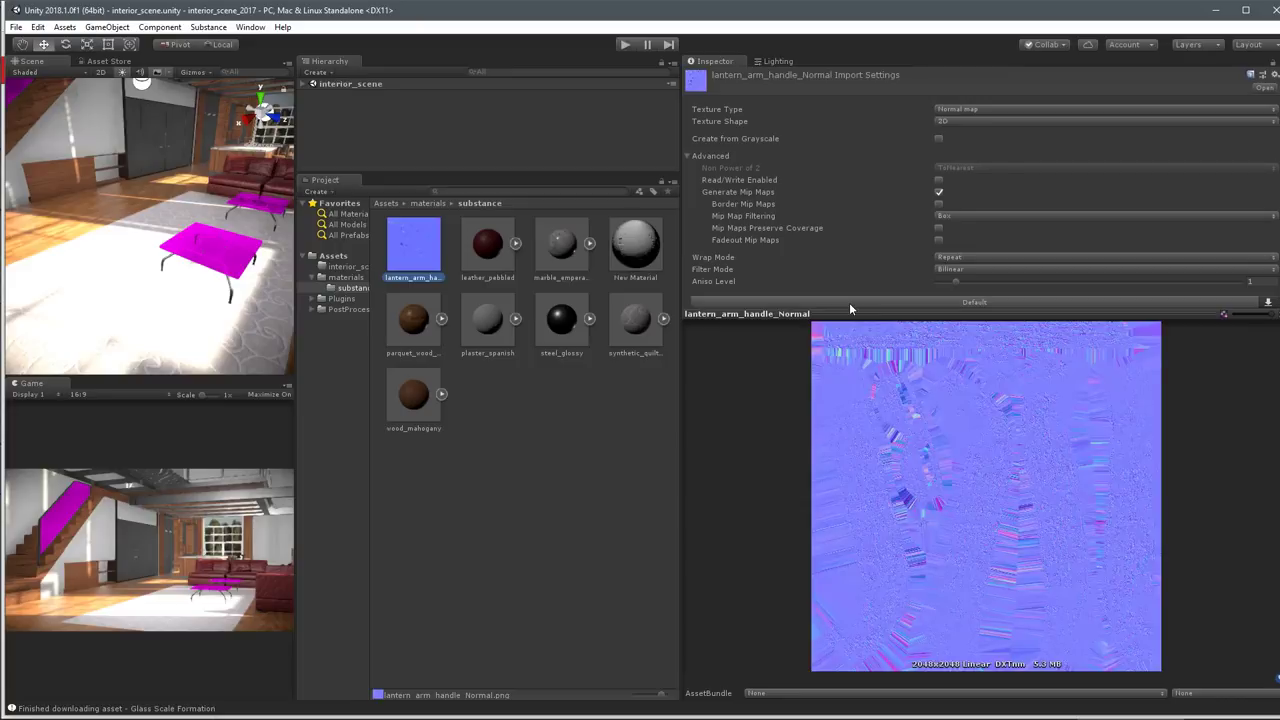
drag(850, 307, 850, 245)
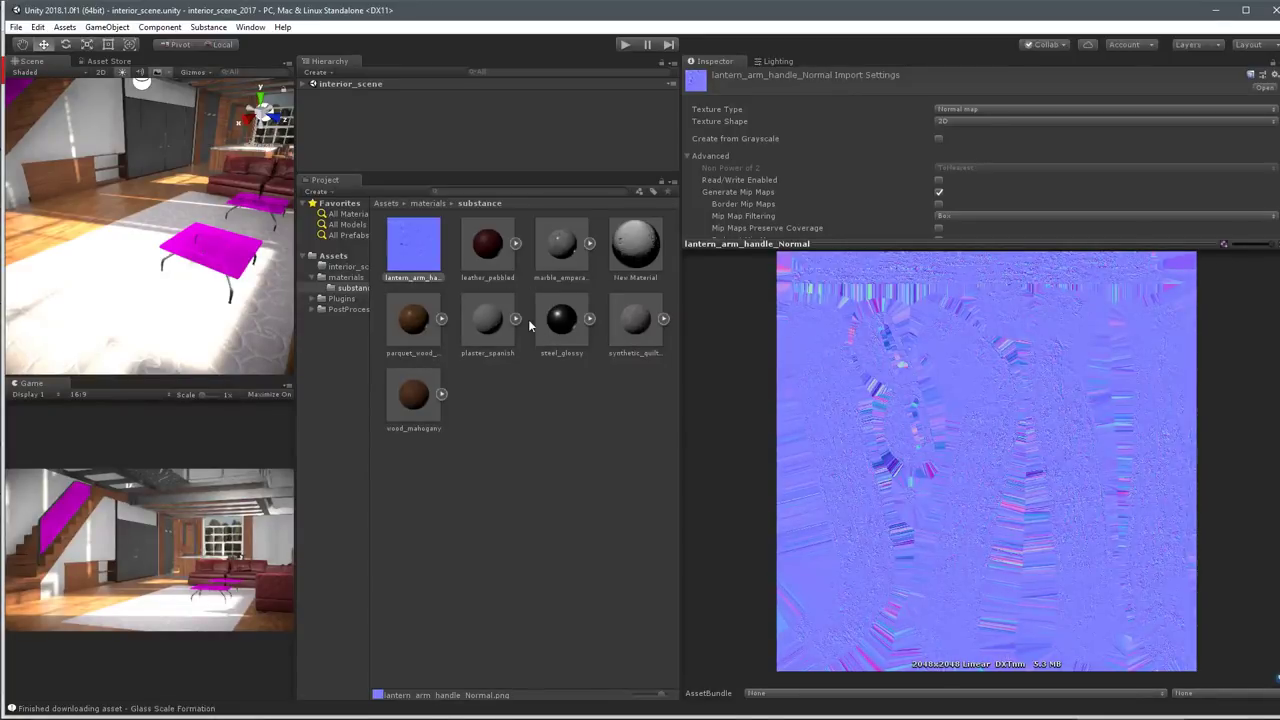
click(662, 320)
click(487, 482)
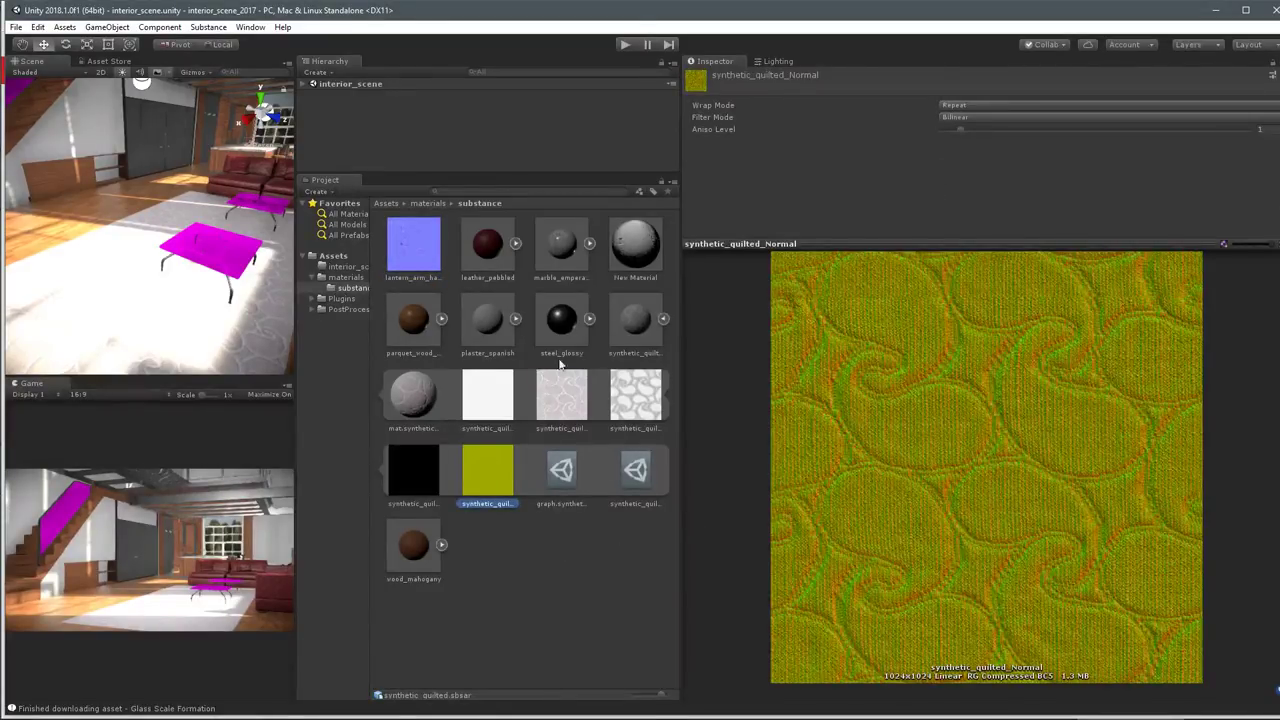
drag(931, 241, 930, 170)
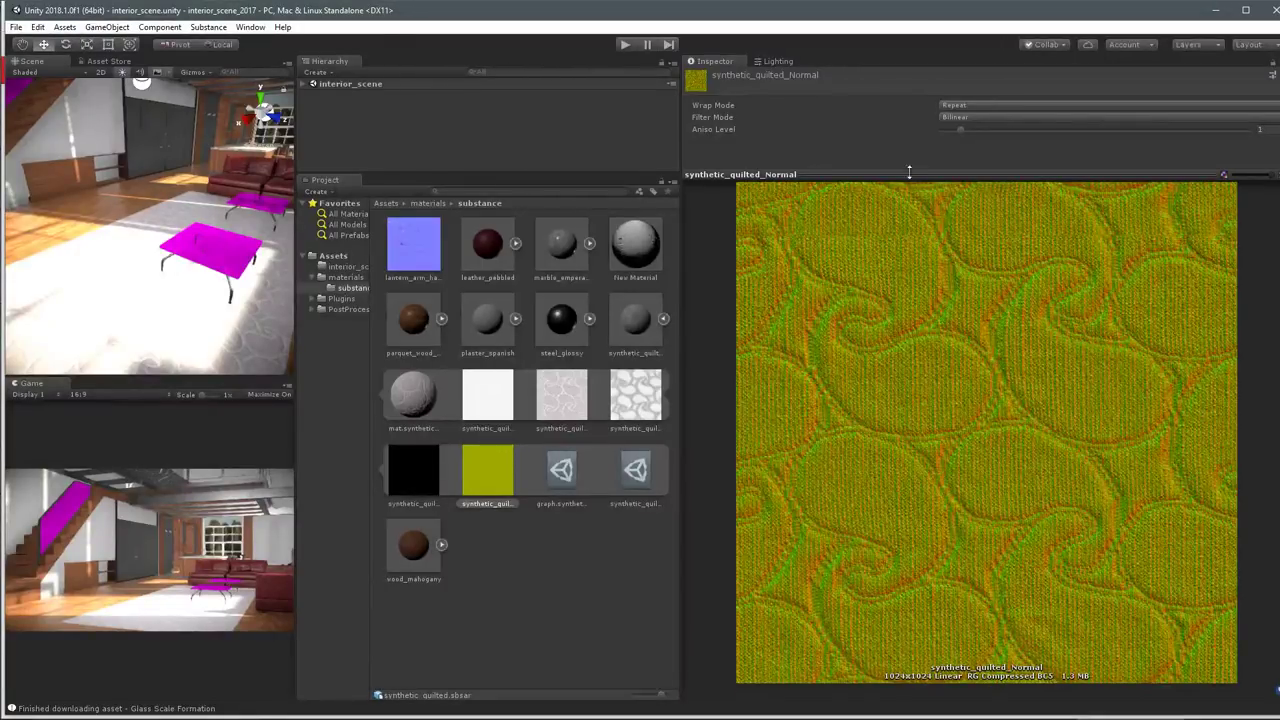
drag(910, 174, 912, 203)
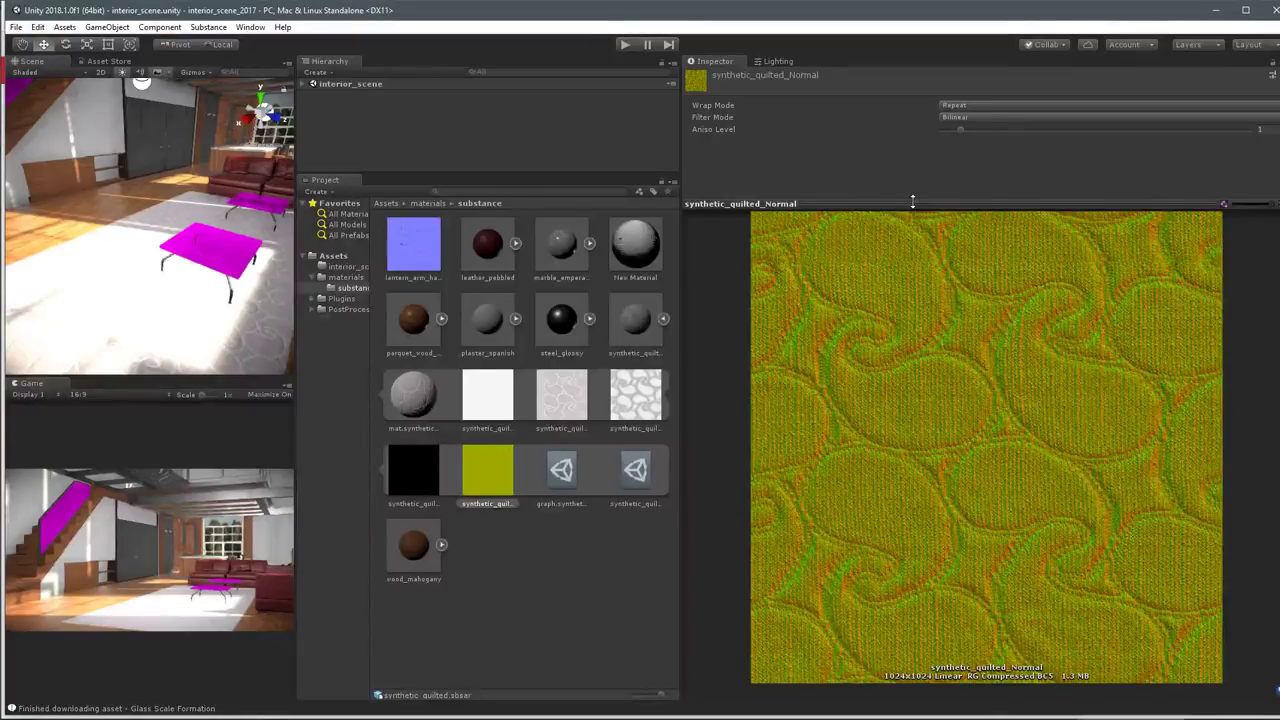
click(418, 250)
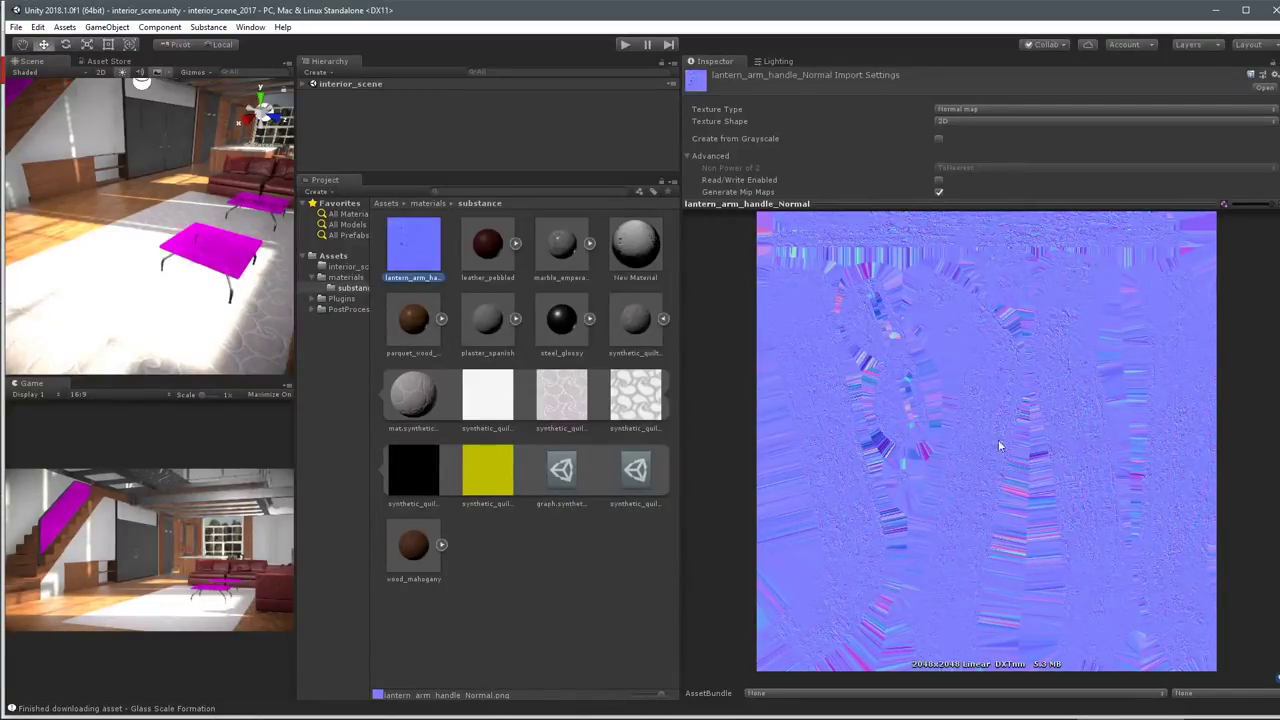
Compare the size and compression format of synthetic_quilted_Normal and lantern_arm_handle_Normal in their texture previews.
click(508, 471)
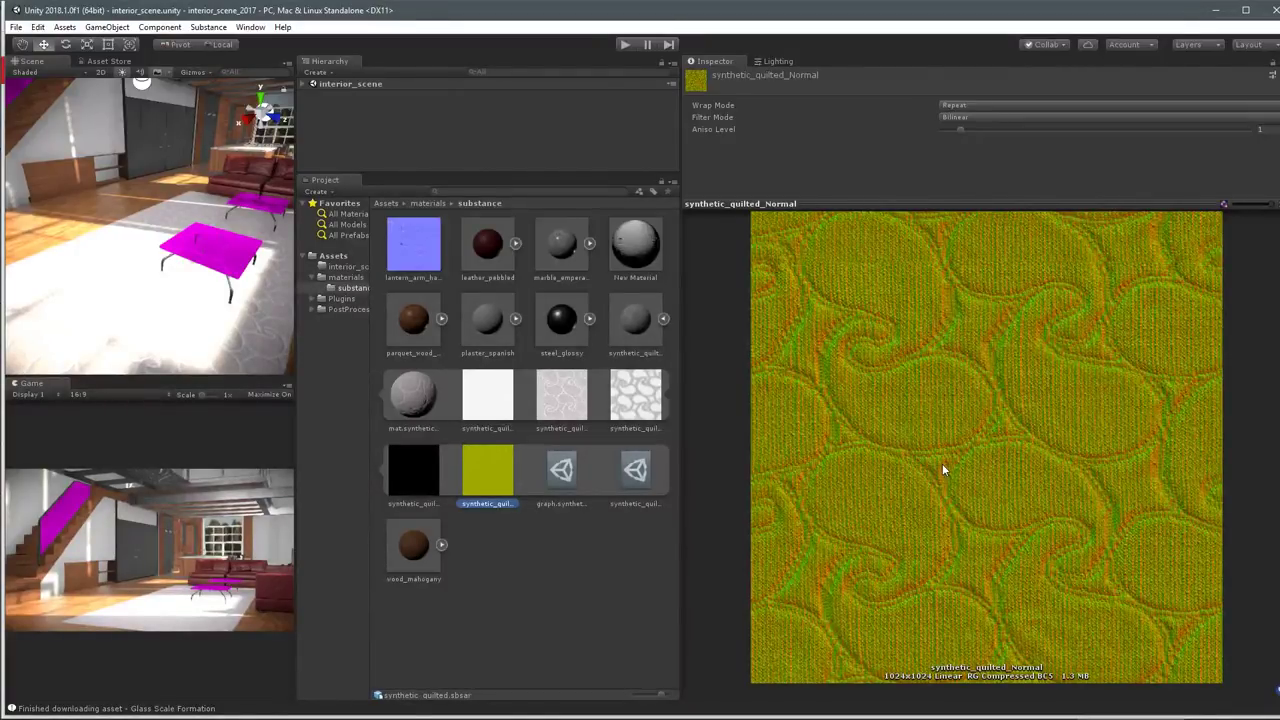
click(430, 252)
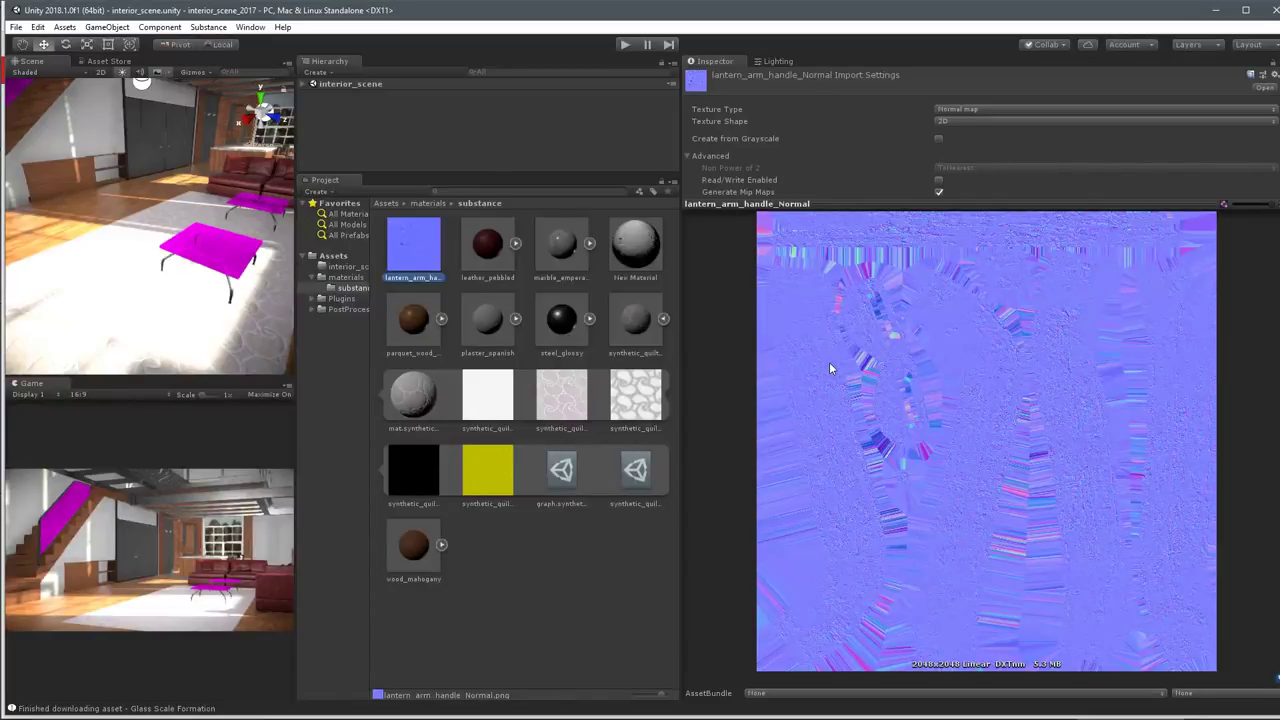
click(490, 464)
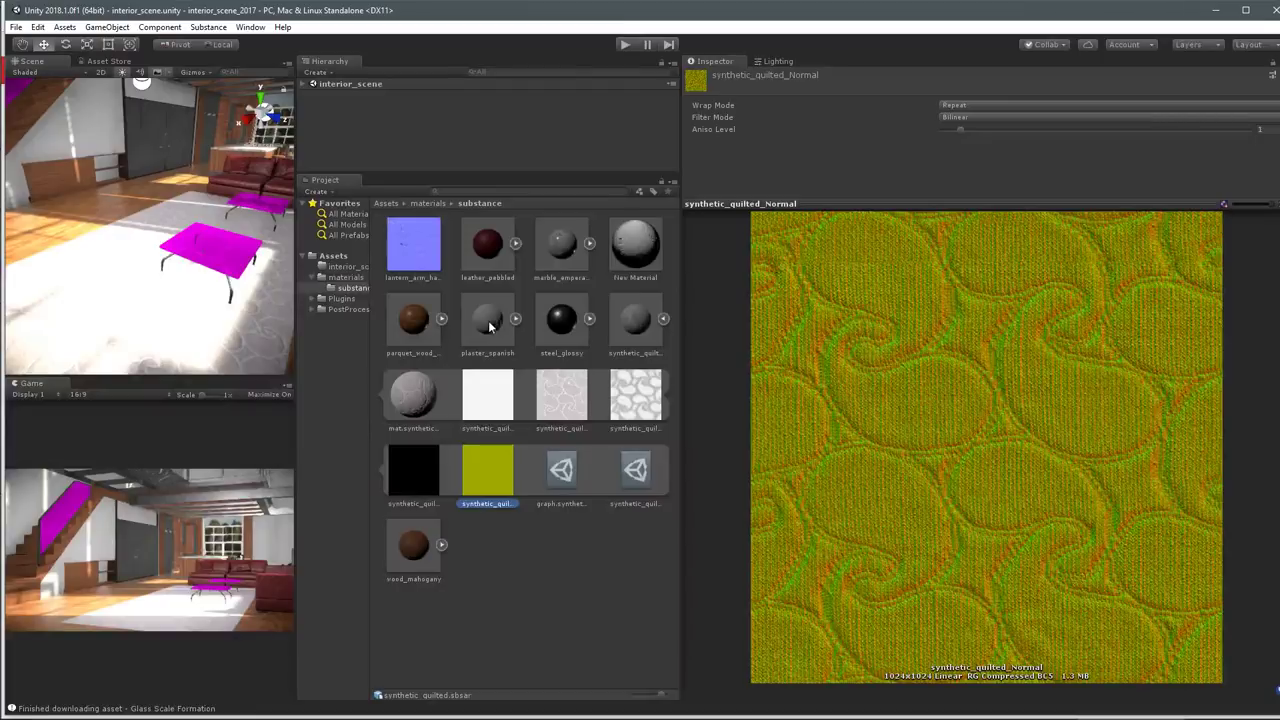
Go from the Assets root into the materials folder and select the New Material asset there.
click(387, 203)
click(570, 448)
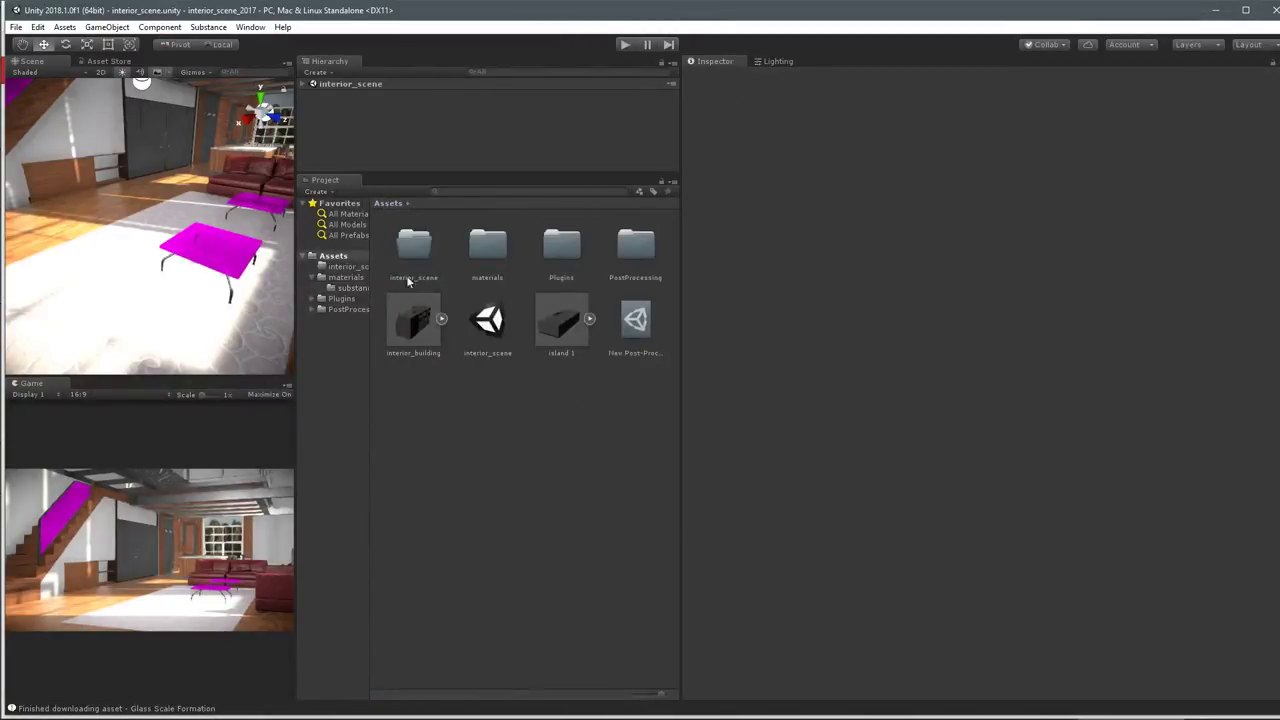
click(340, 258)
double_click(487, 245)
click(487, 320)
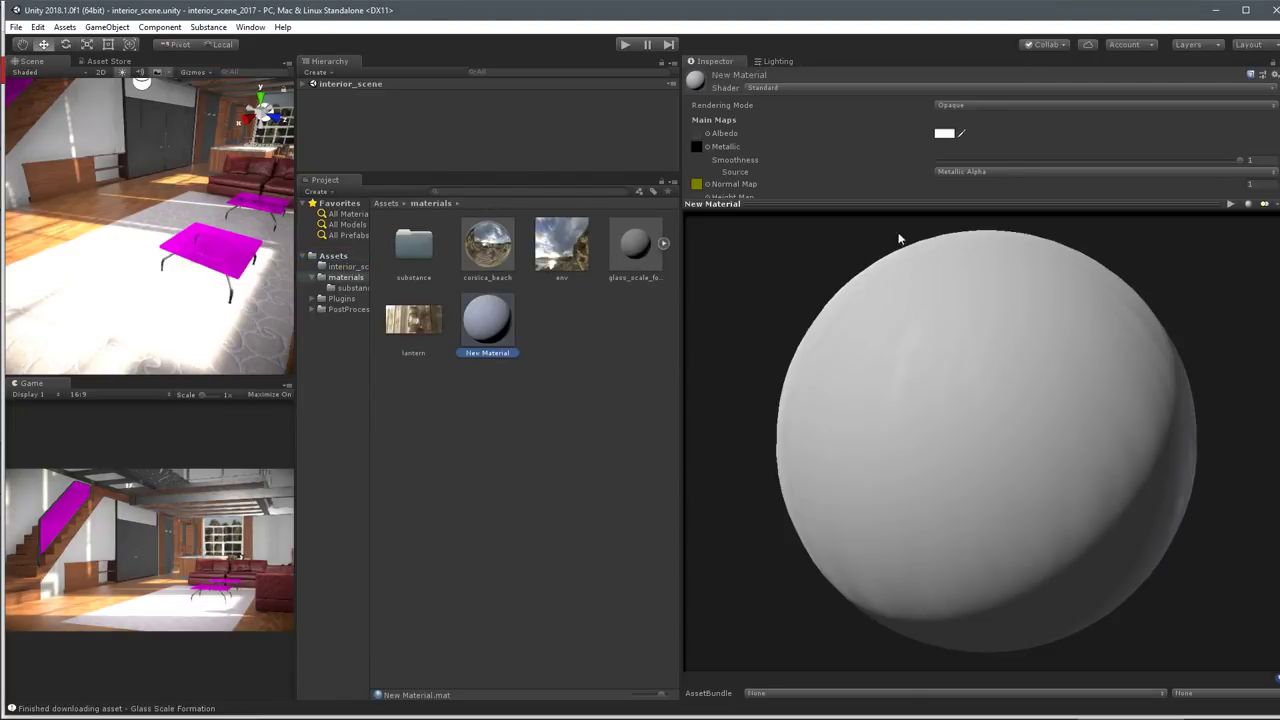
Switch New Material's shader to Nature/Terrain/Diffuse.
click(855, 90)
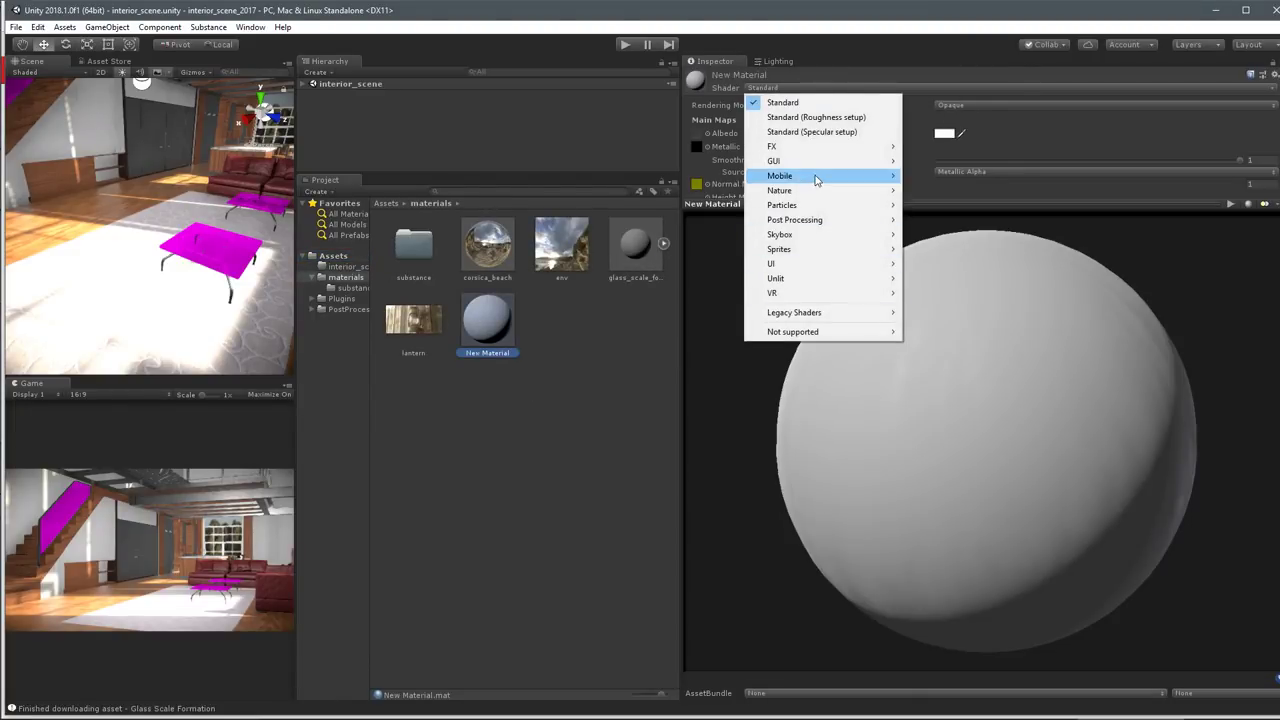
mouse_move(816, 179)
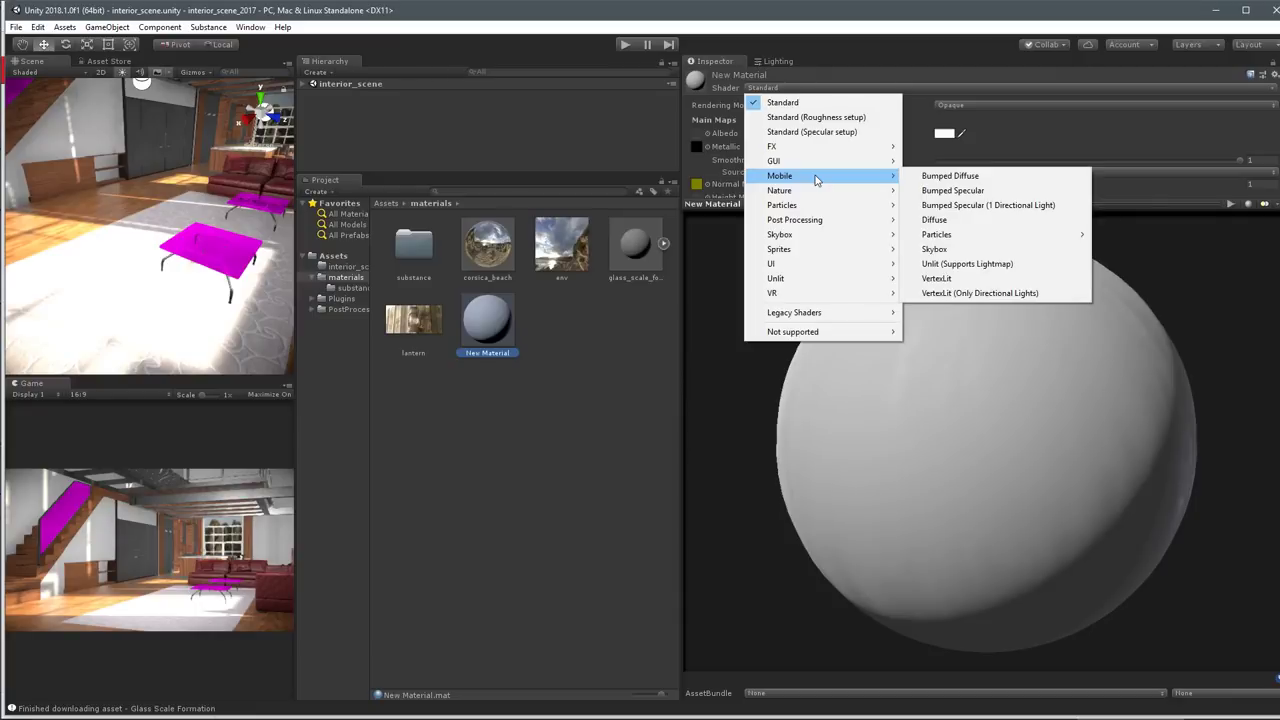
mouse_move(800, 284)
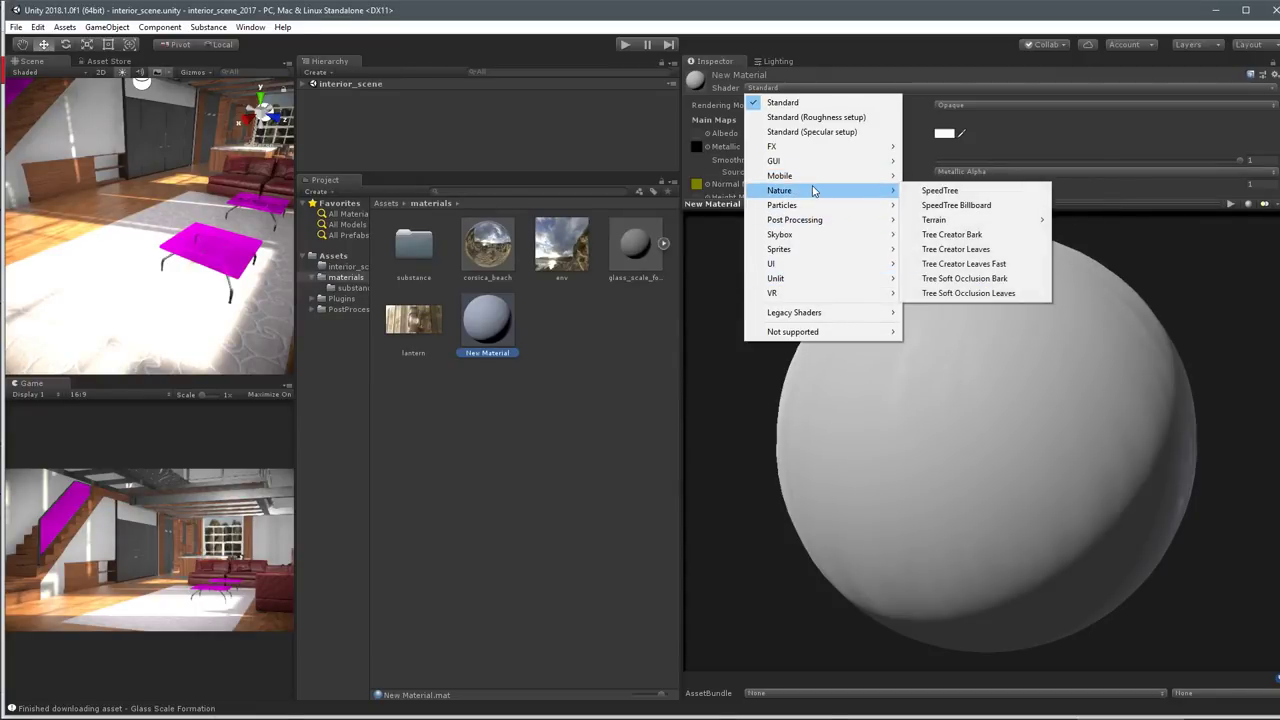
mouse_move(940, 220)
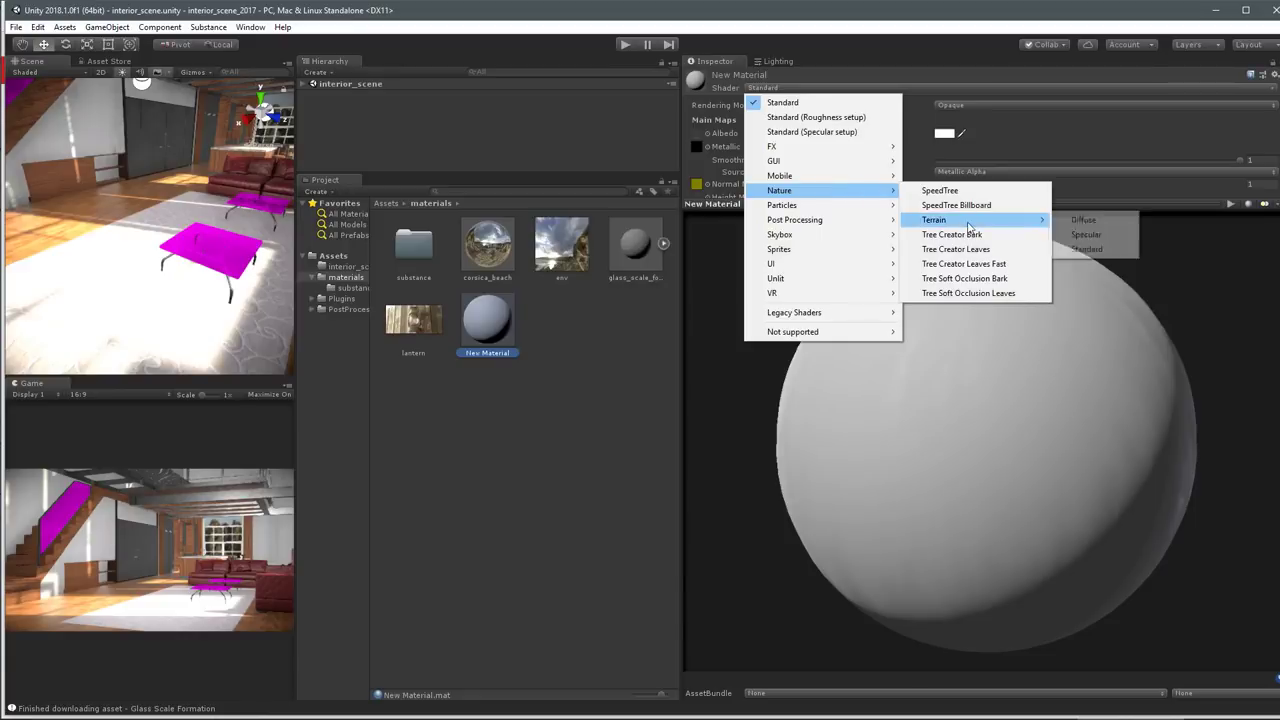
click(1134, 224)
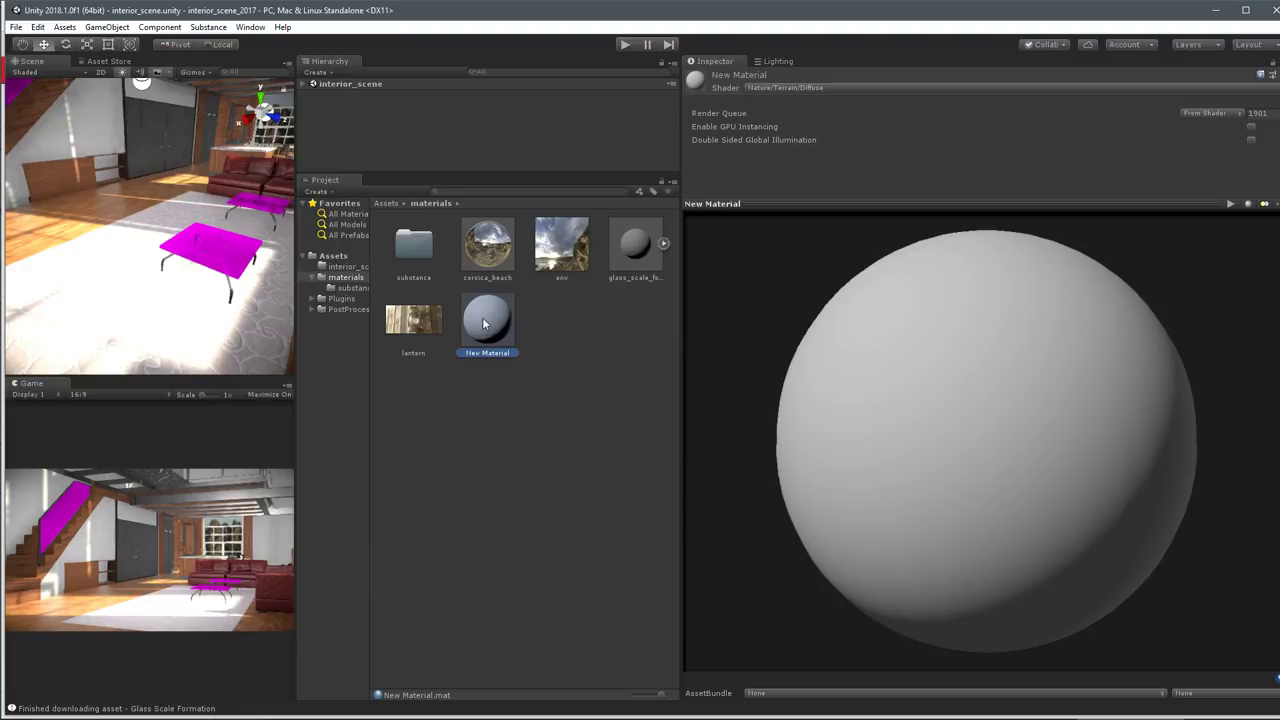
Change New Material's shader to Nature/Terrain/Specular to view its available properties.
click(931, 88)
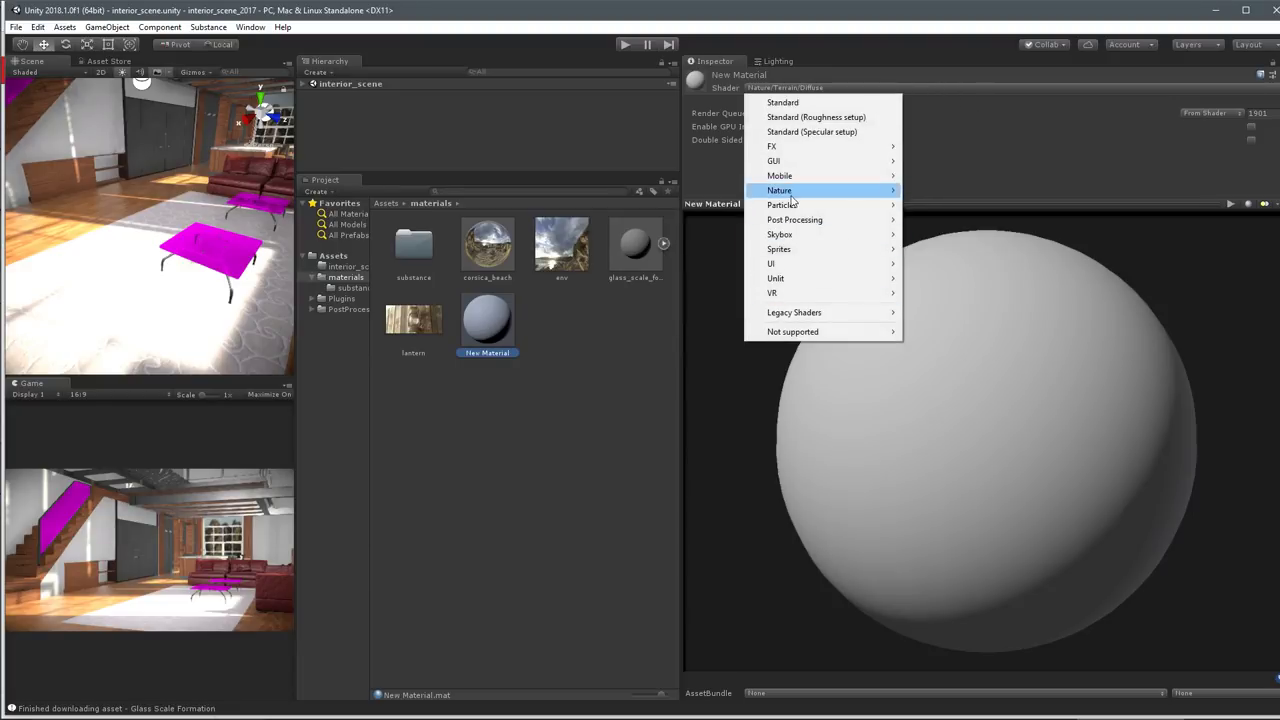
mouse_move(790, 190)
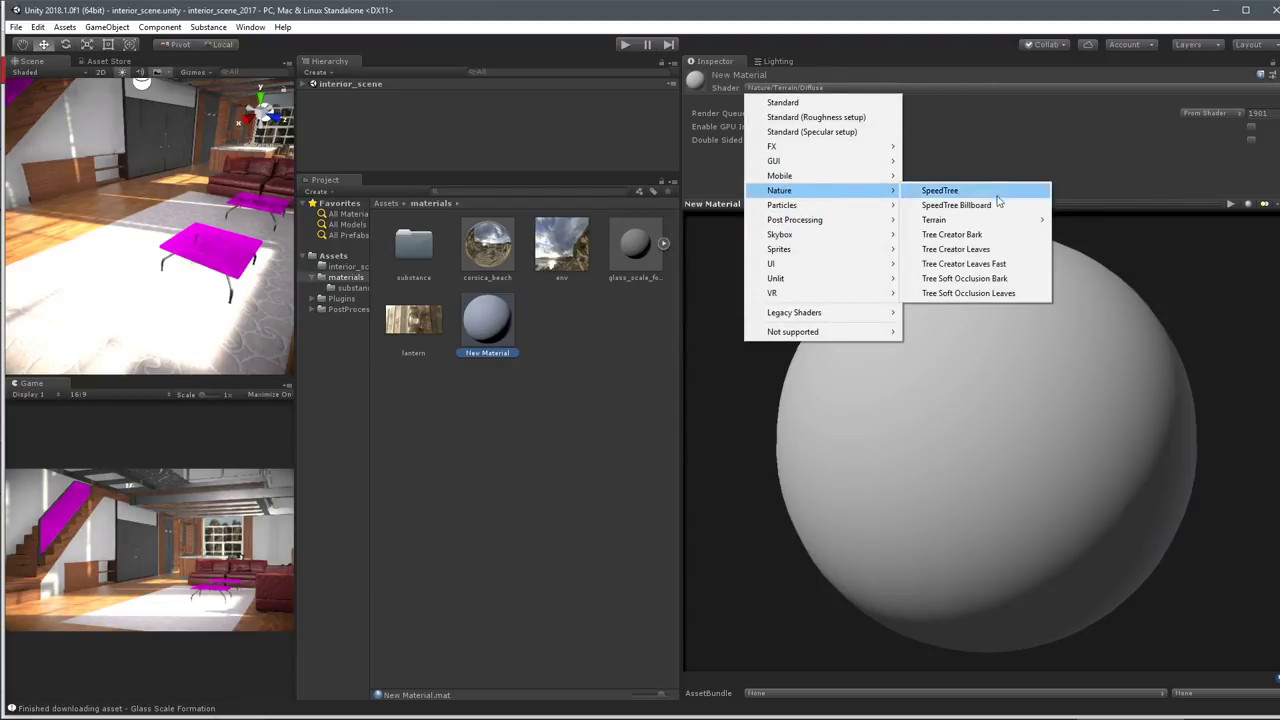
mouse_move(1025, 222)
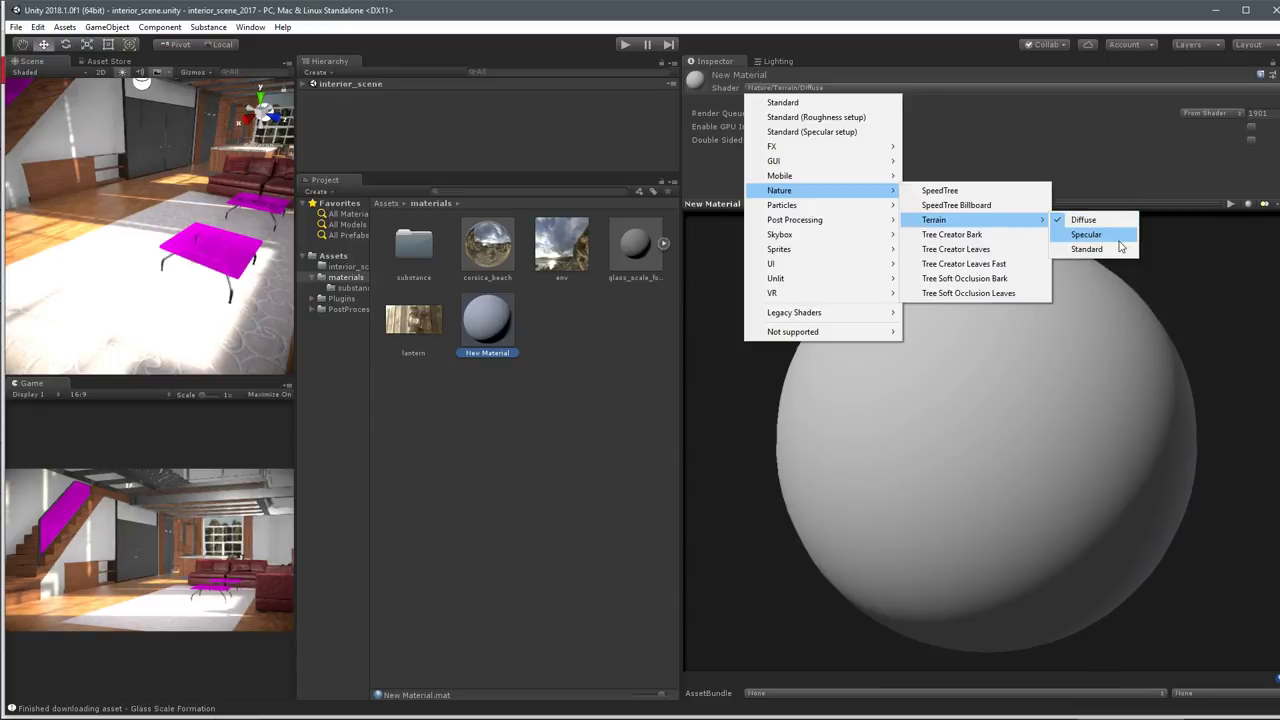
click(1118, 240)
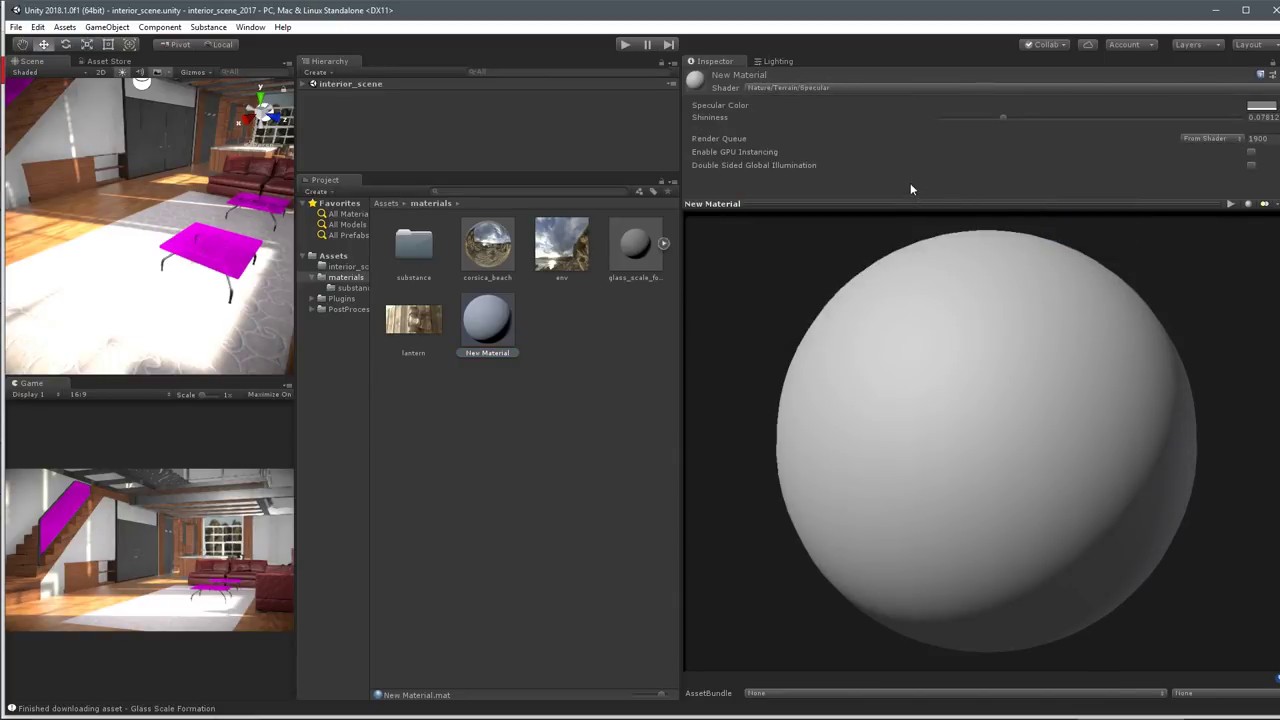
Change New Material's shader to Nature/Terrain/Standard.
click(775, 88)
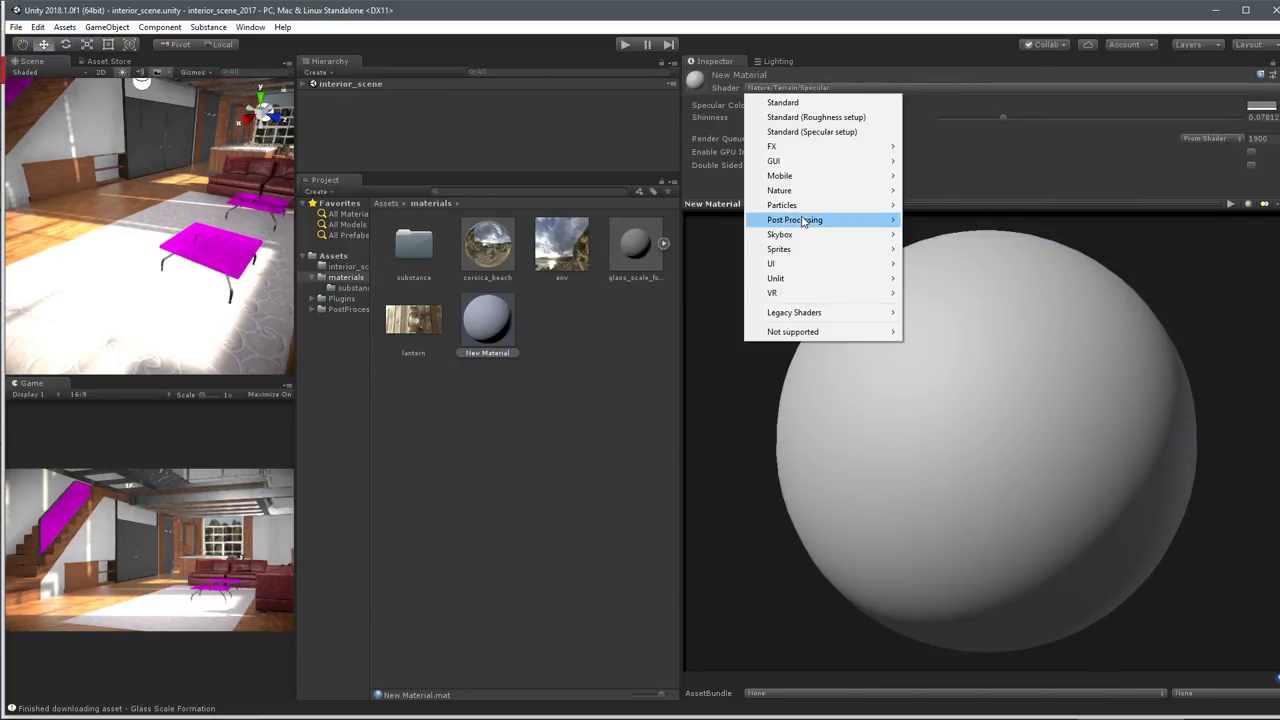
mouse_move(780, 190)
mouse_move(990, 220)
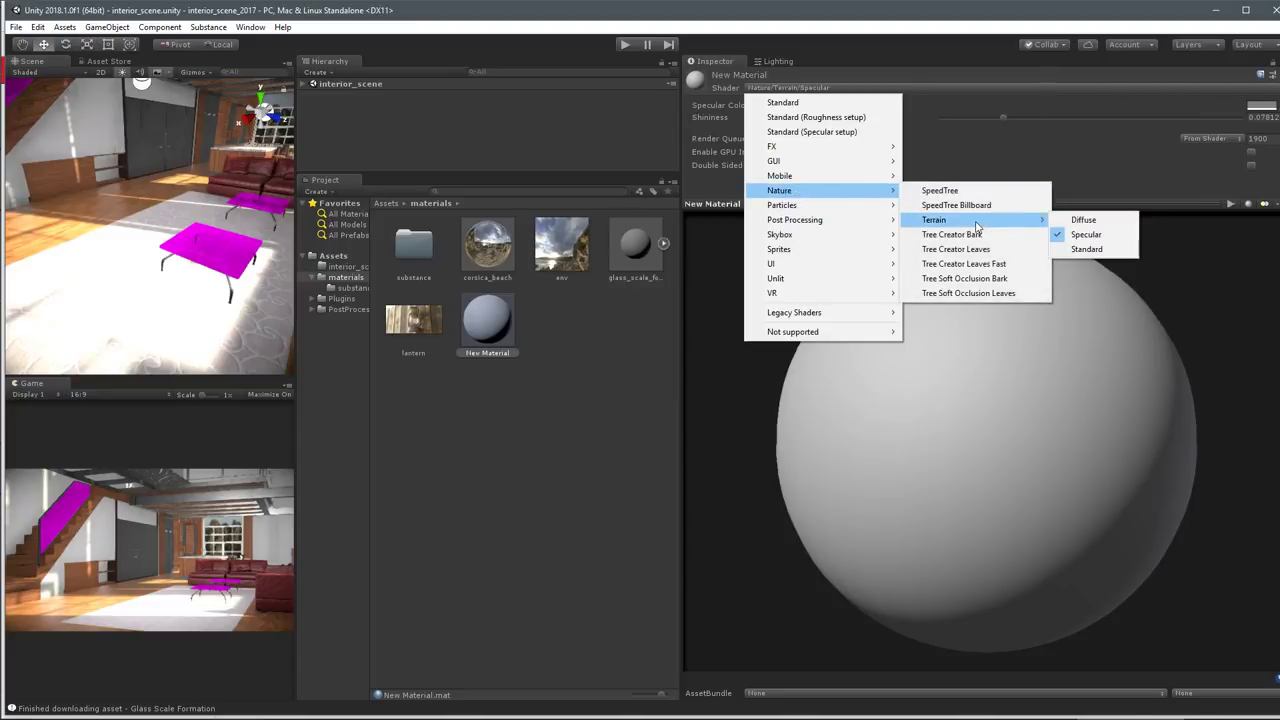
click(1134, 250)
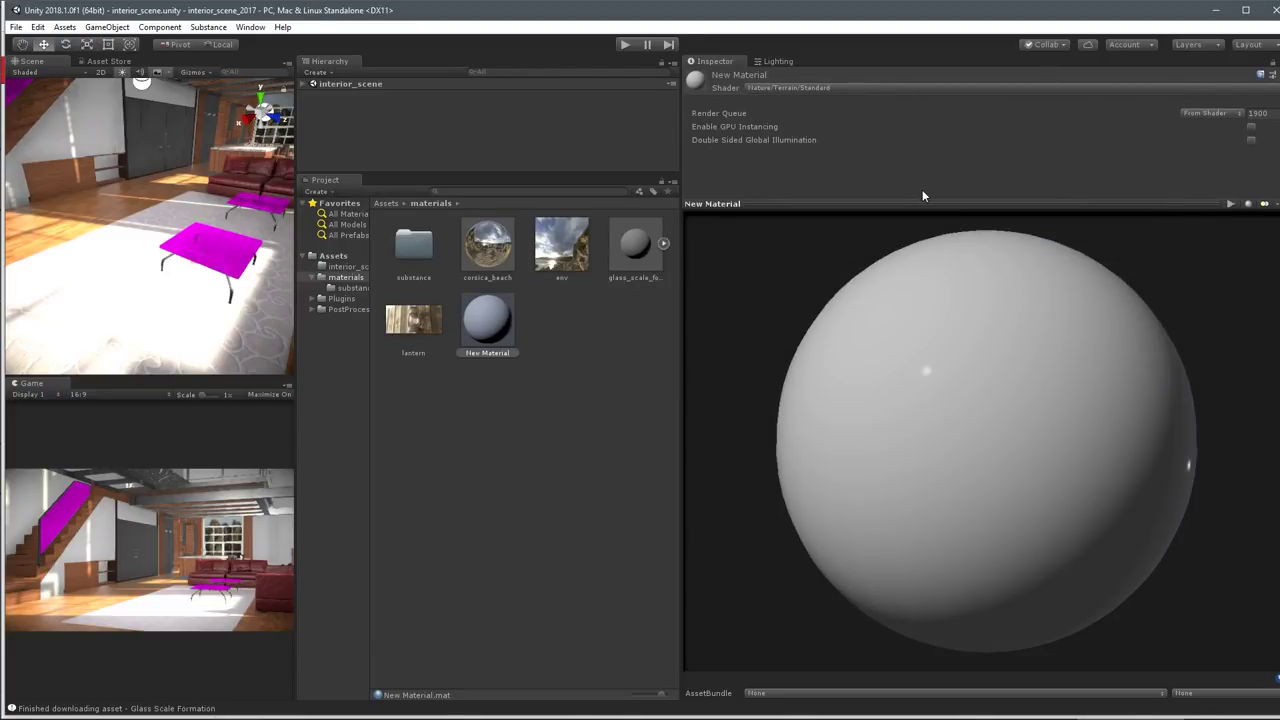
Shrink the material preview and set New Material's shader back to Nature/Terrain/Specular.
drag(921, 216, 1000, 300)
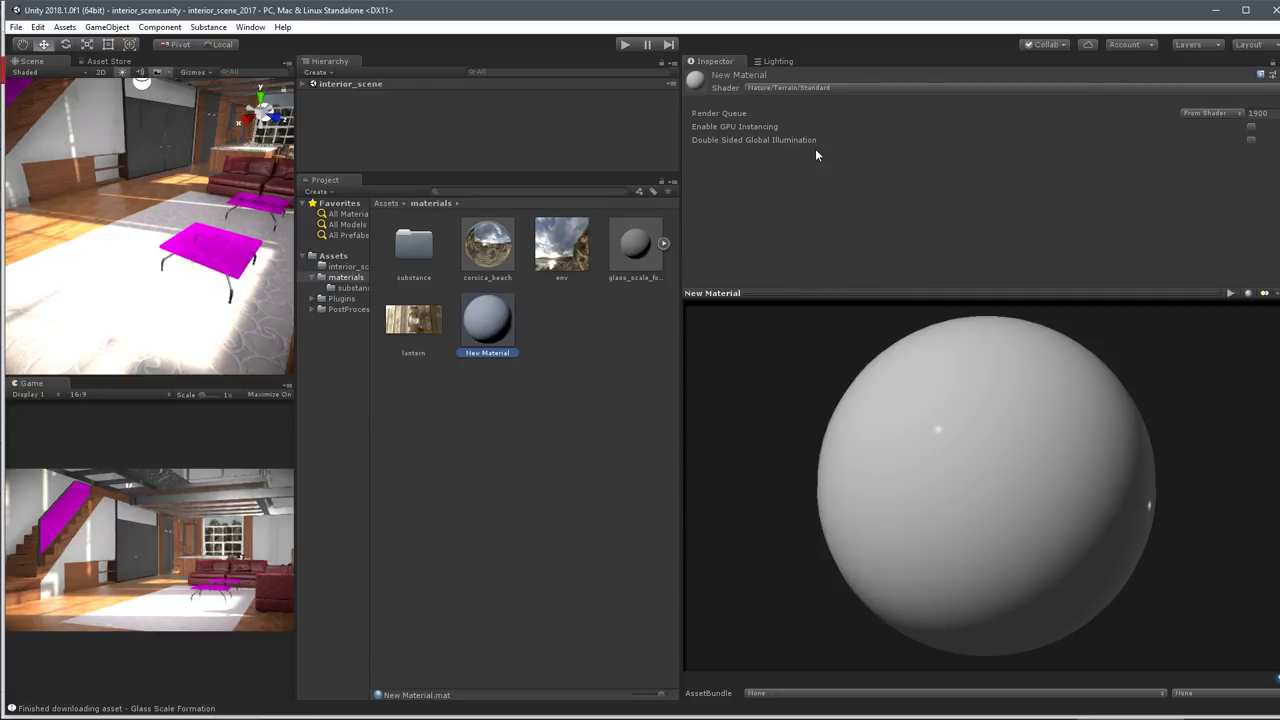
click(839, 88)
mouse_move(807, 220)
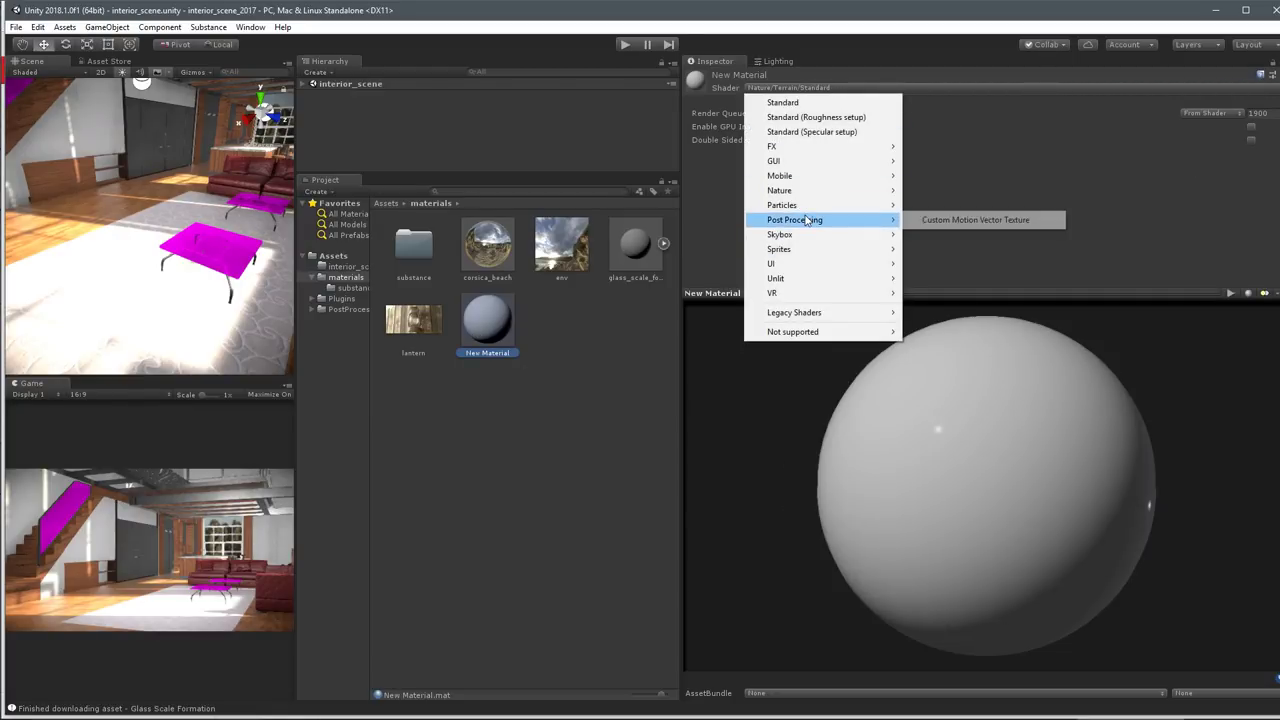
mouse_move(808, 191)
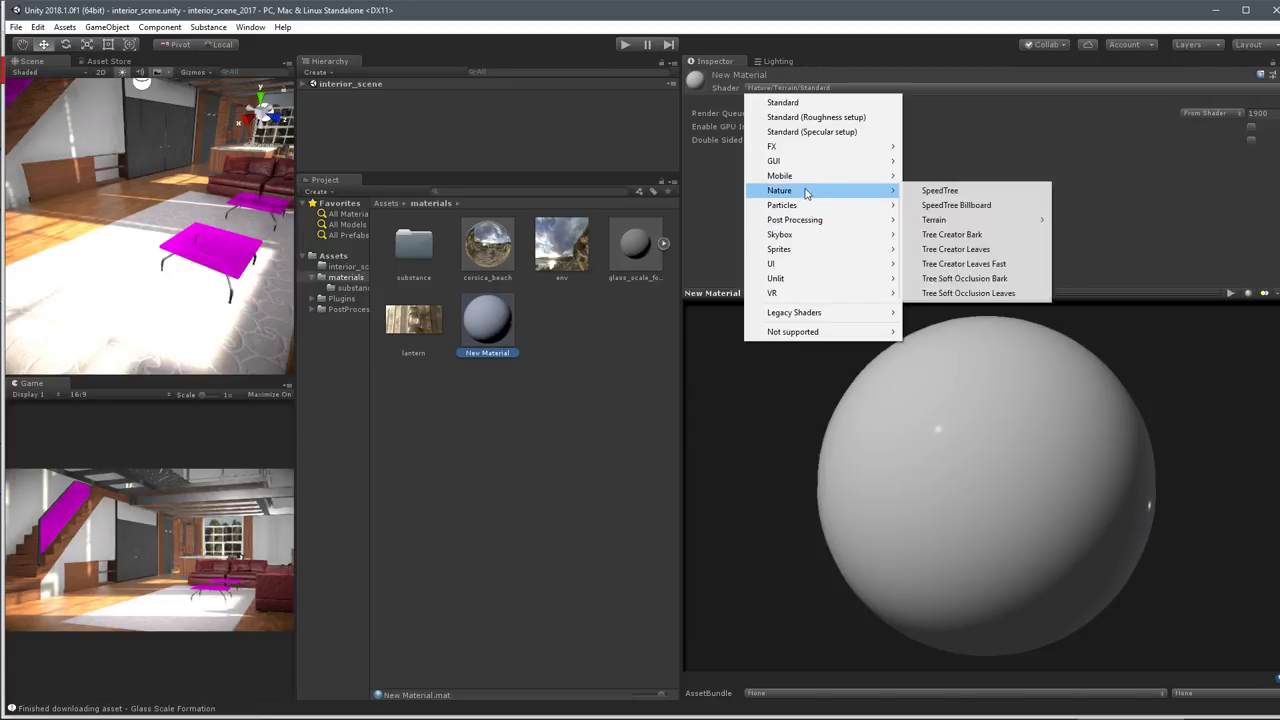
mouse_move(955, 220)
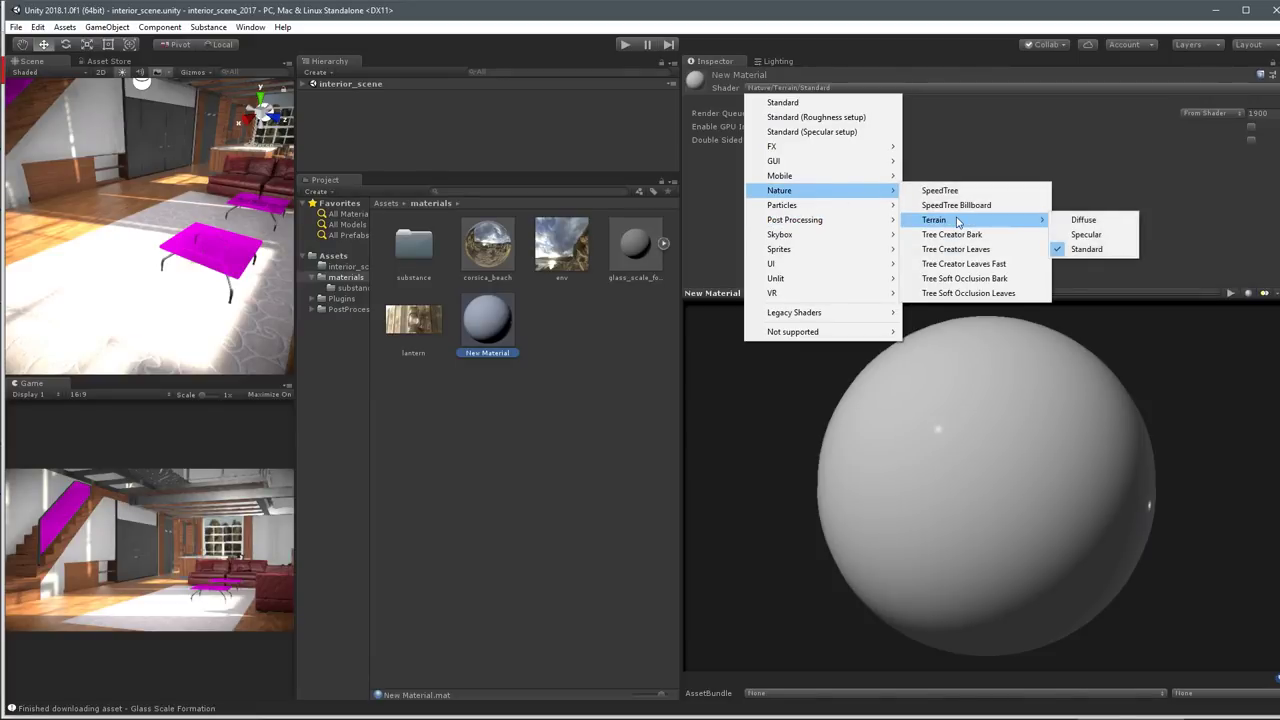
click(1133, 236)
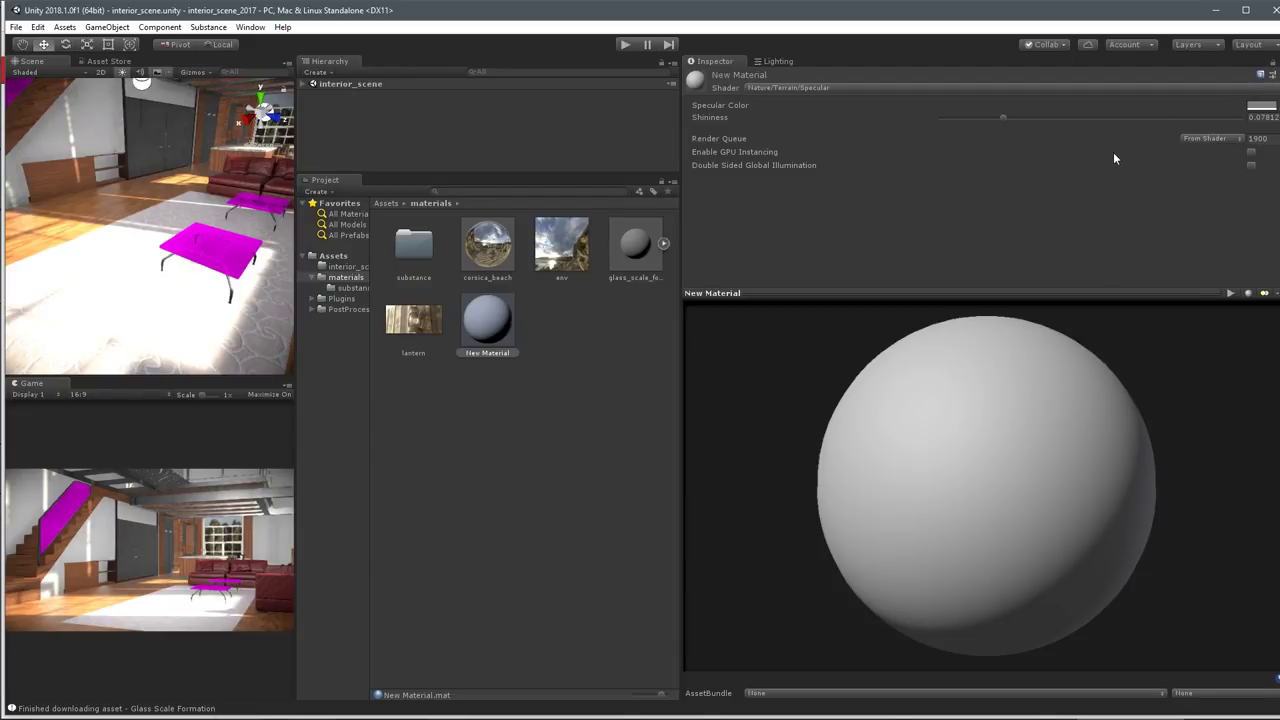
Return to the substance folder and compare the import settings and previews of lantern_arm_handle_Normal and synthetic_quilted_Normal.
click(483, 316)
double_click(410, 247)
drag(409, 248, 484, 479)
click(409, 238)
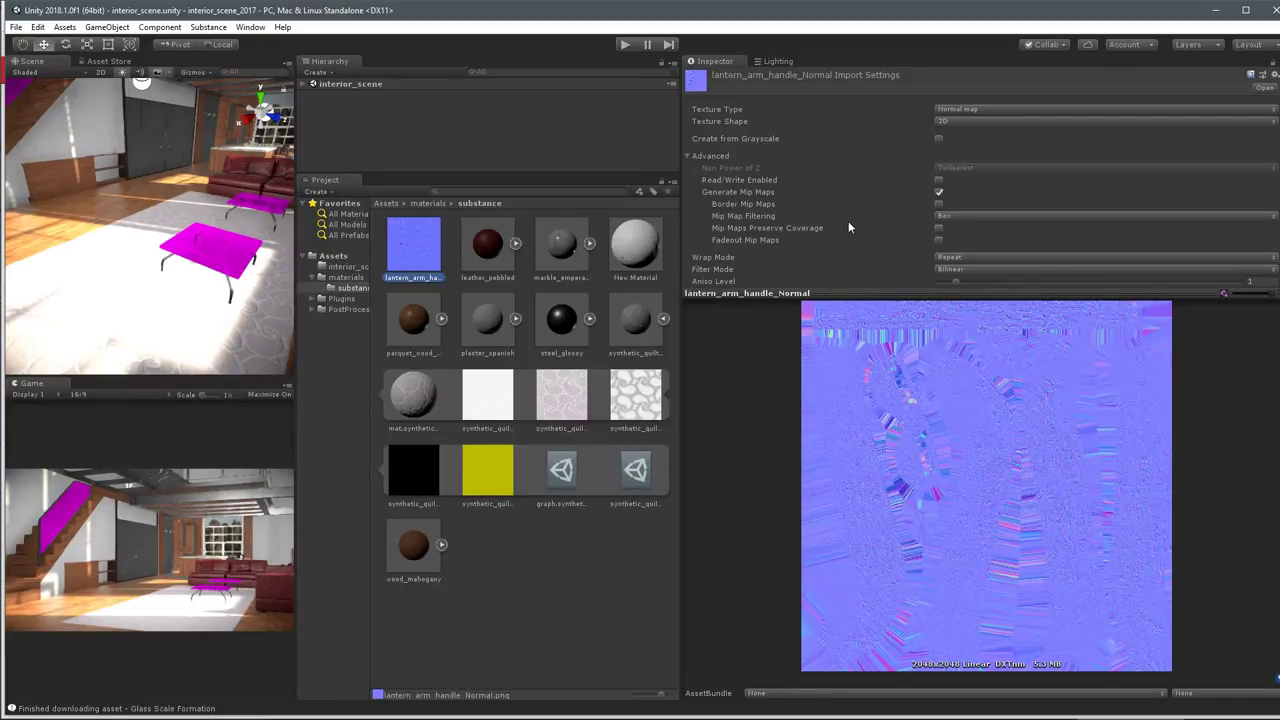
click(500, 485)
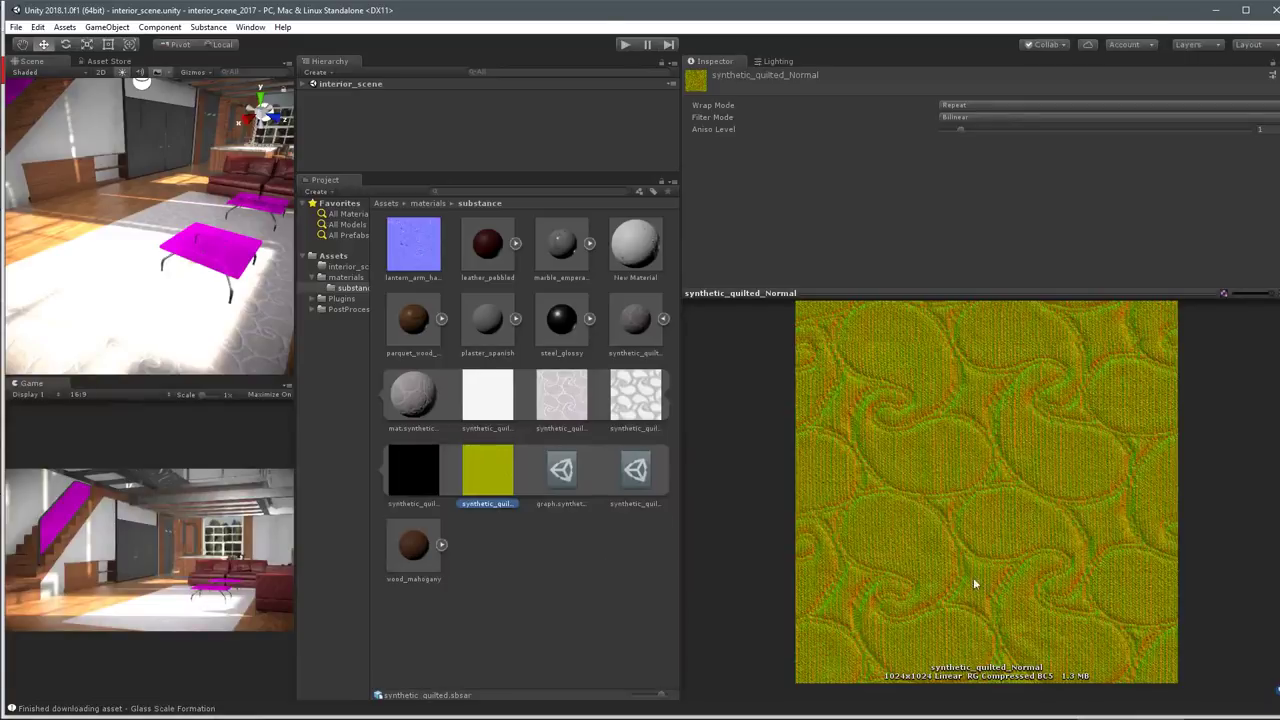
drag(984, 293, 976, 237)
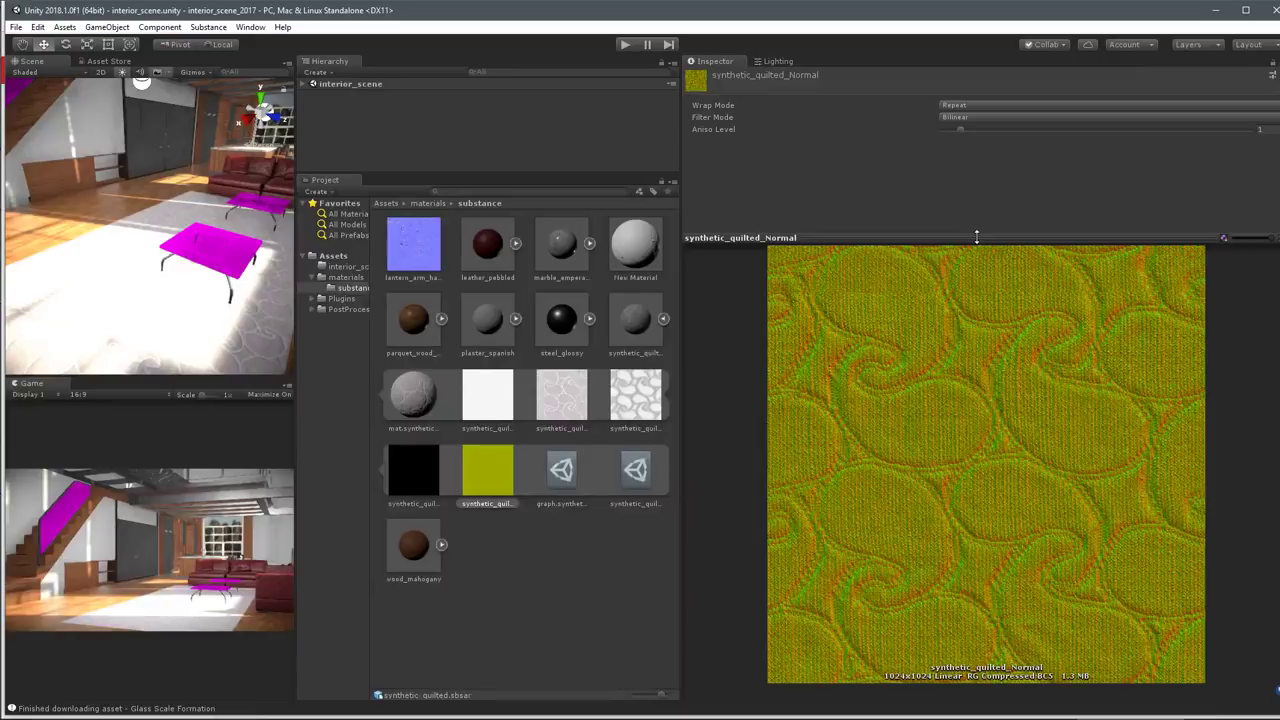
Expand the synthetic_quilted substance and review its graph's channels, generated textures and target settings with the Scene view widened.
drag(297, 211, 386, 211)
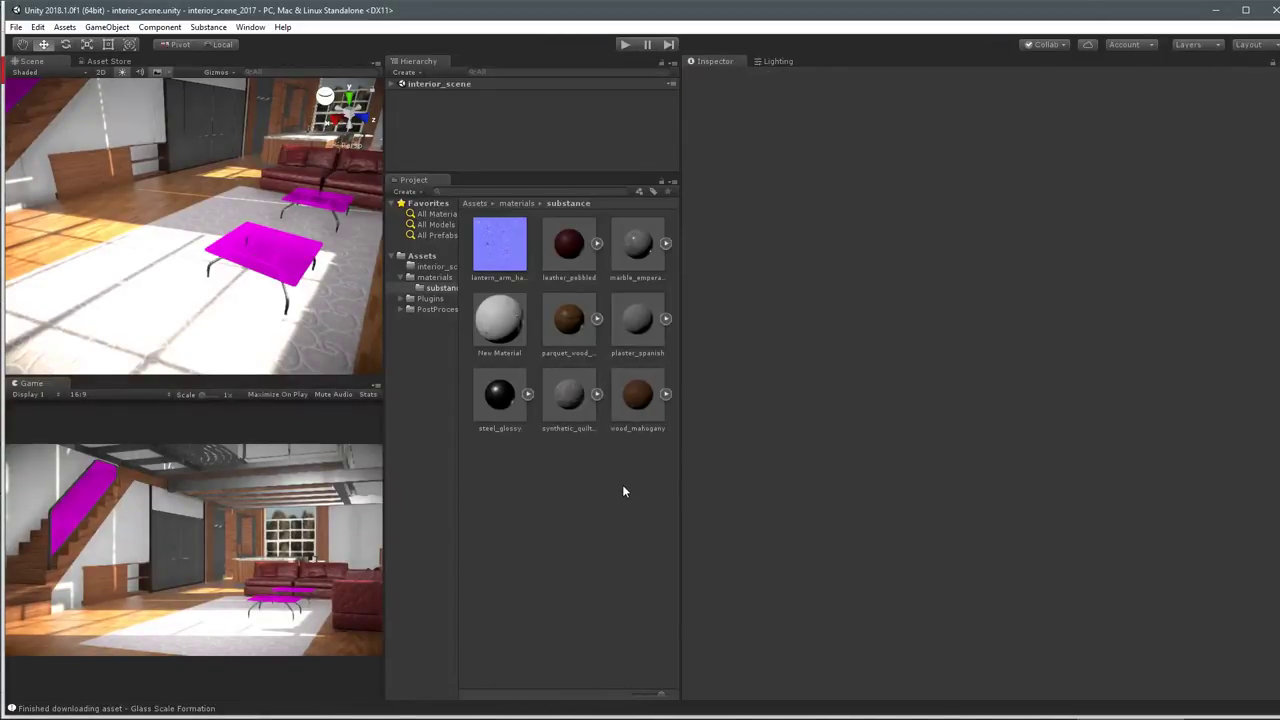
click(597, 394)
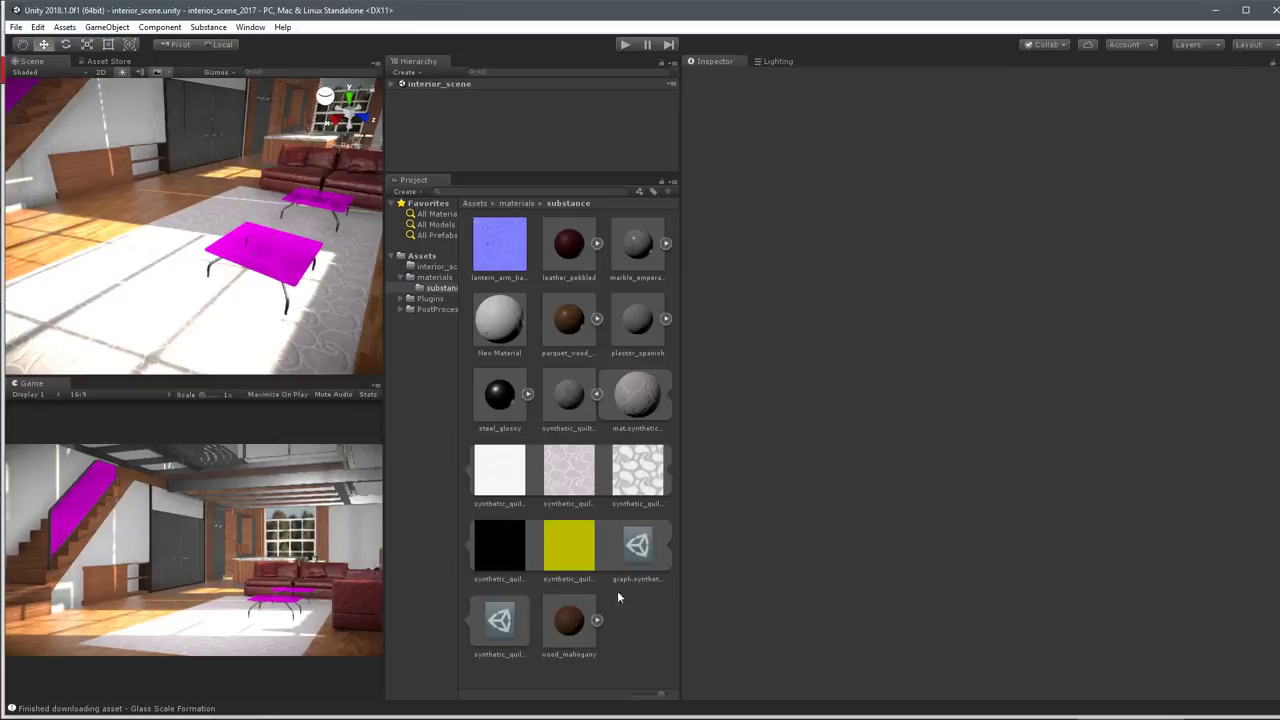
click(650, 545)
scroll(1070, 435, down, 5)
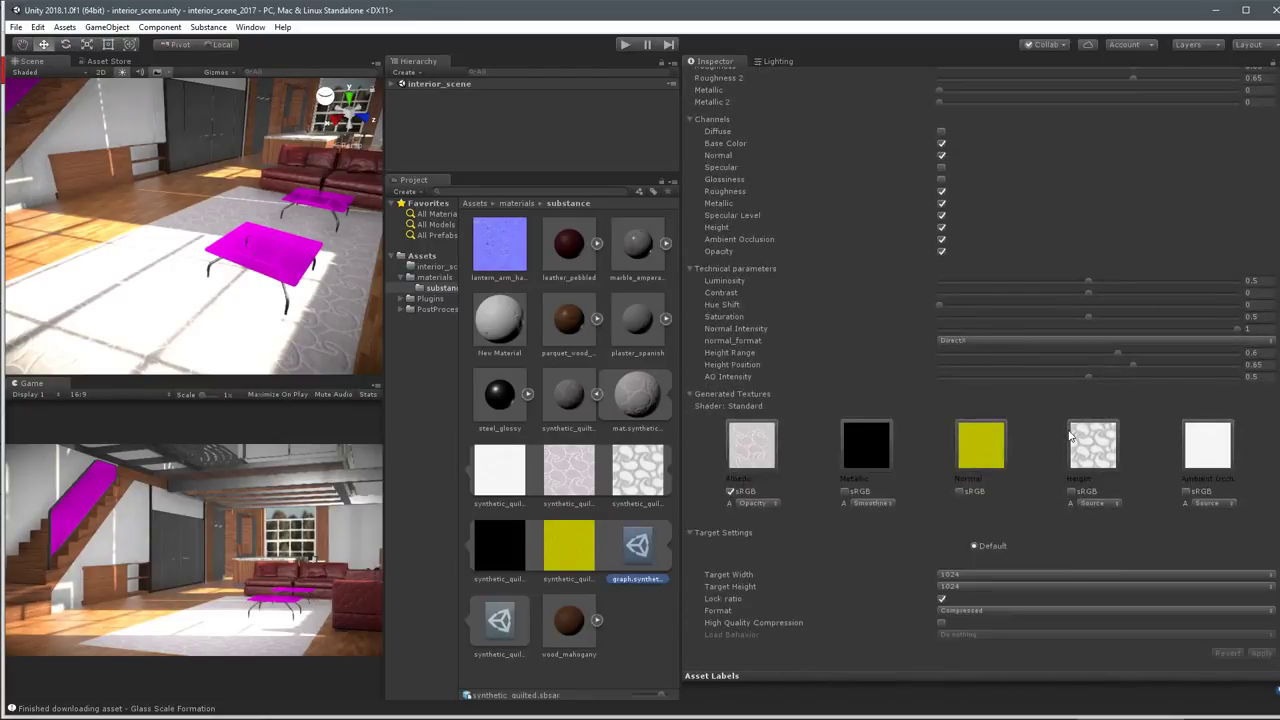
scroll(864, 384, up, 5)
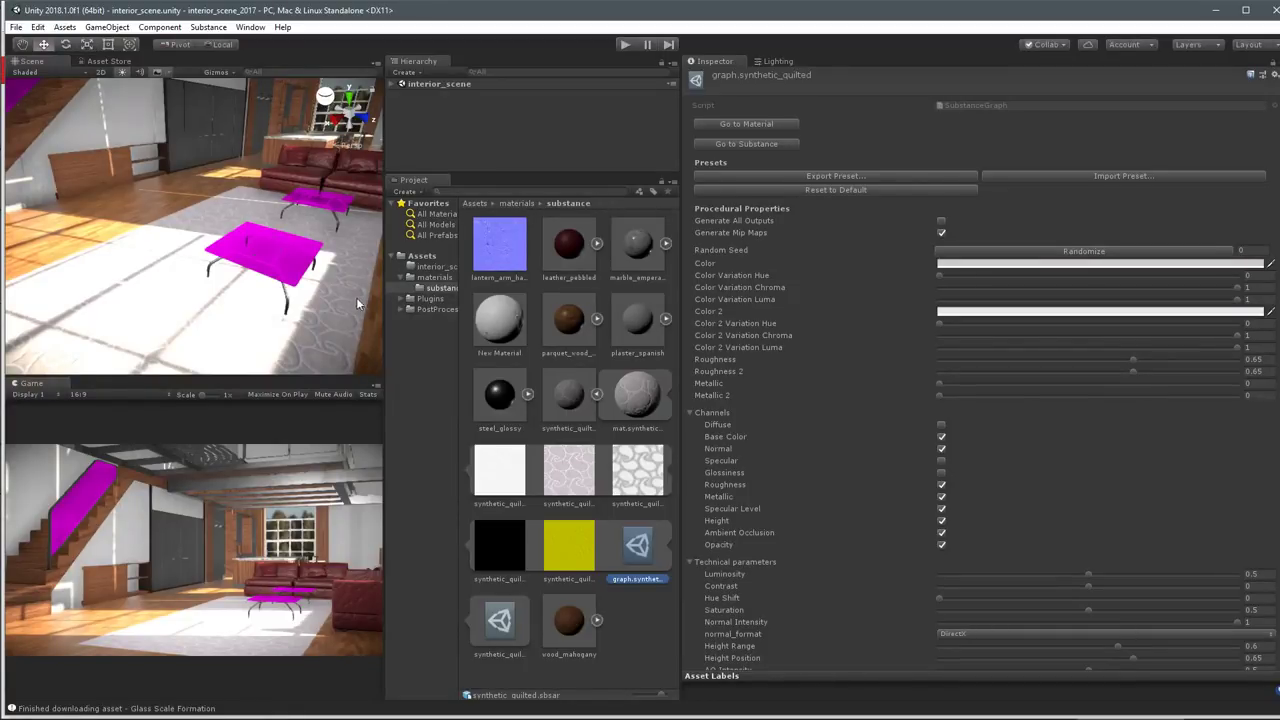
Set the synthetic_quilted graph's first Color to red, about R 1, G 0.32, B 0.31, and inspect the rug up close.
right_drag(358, 303, 390, 257)
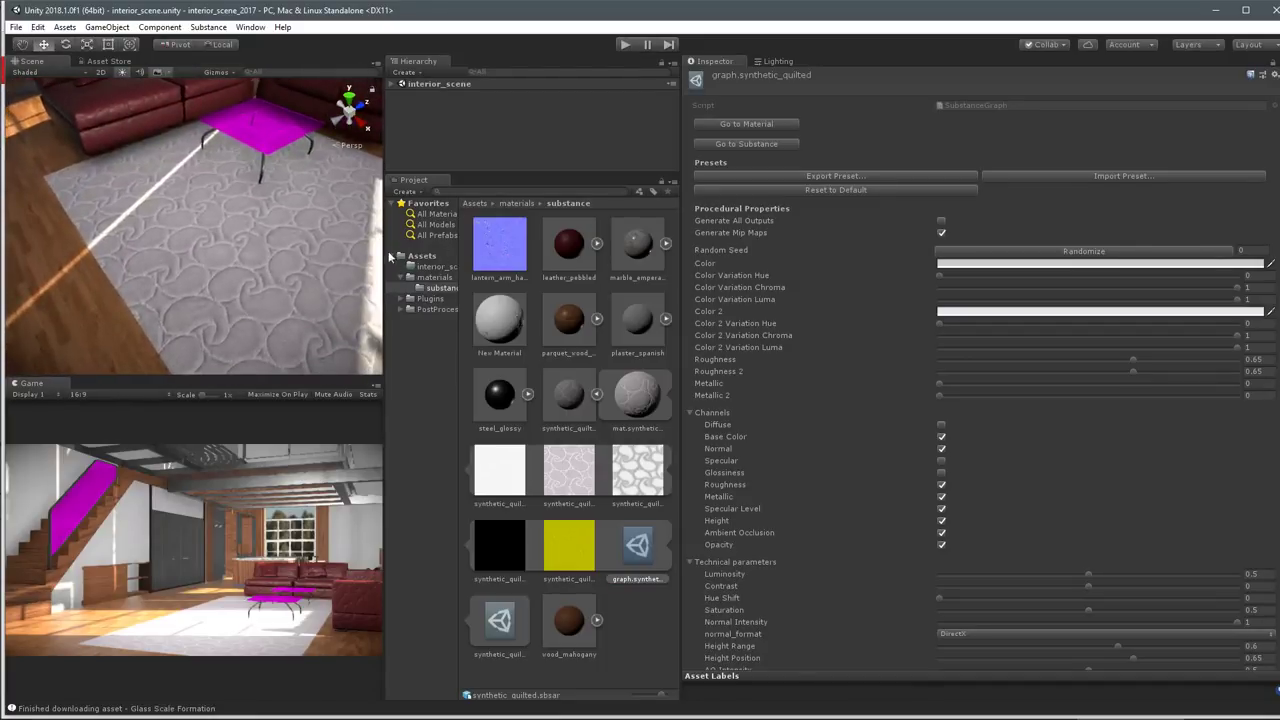
drag(386, 238, 462, 240)
right_drag(280, 251, 238, 233)
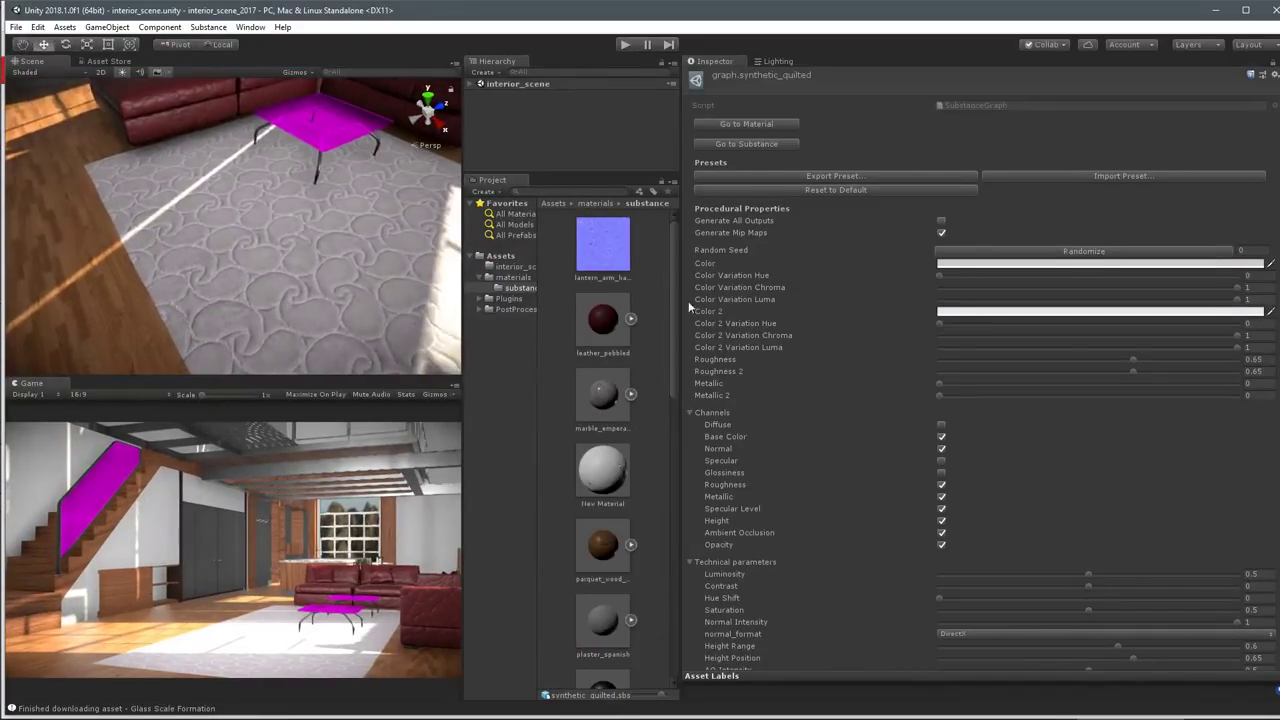
click(988, 264)
mouse_move(1038, 302)
mouse_down()
mouse_move(1035, 288)
mouse_move(992, 298)
mouse_move(989, 269)
mouse_move(1048, 311)
mouse_up()
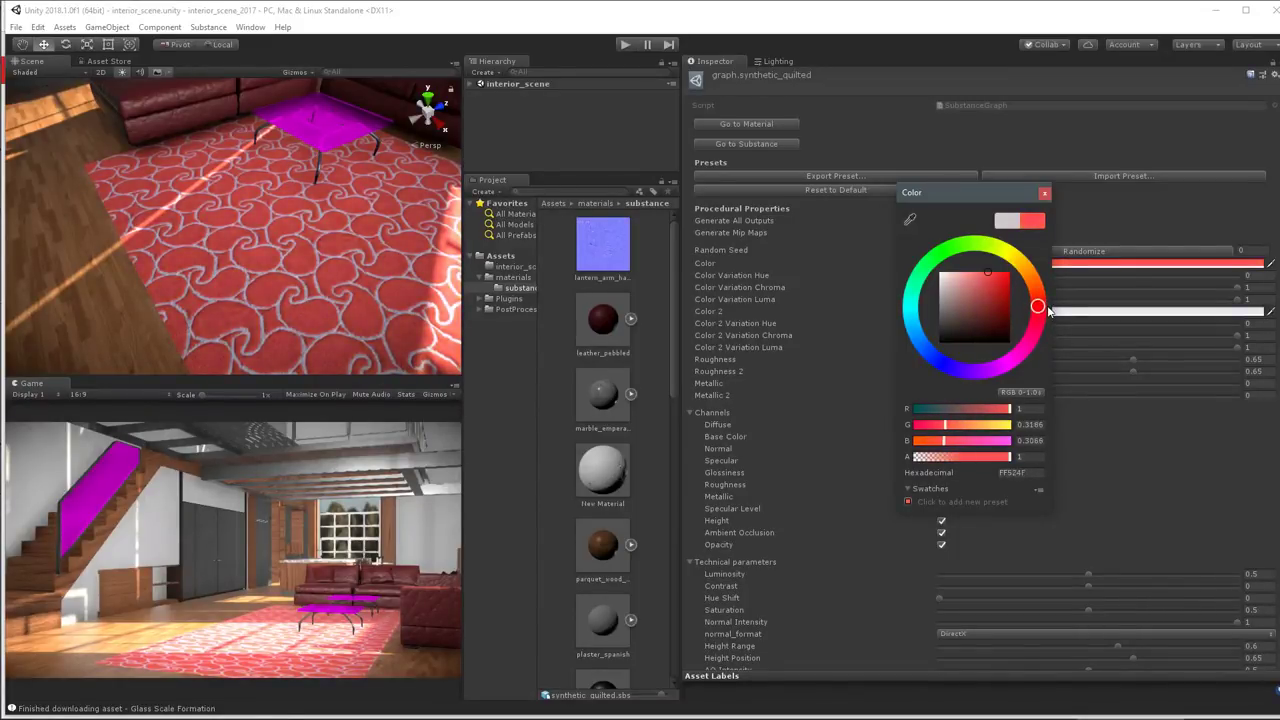
alt+drag(330, 284, 220, 250)
alt+right_drag(220, 250, 232, 235)
alt+drag(232, 235, 364, 272)
Set the synthetic_quilted graph's first Color to bright green, about R 0.24, G 0.93, B 0.04.
click(982, 264)
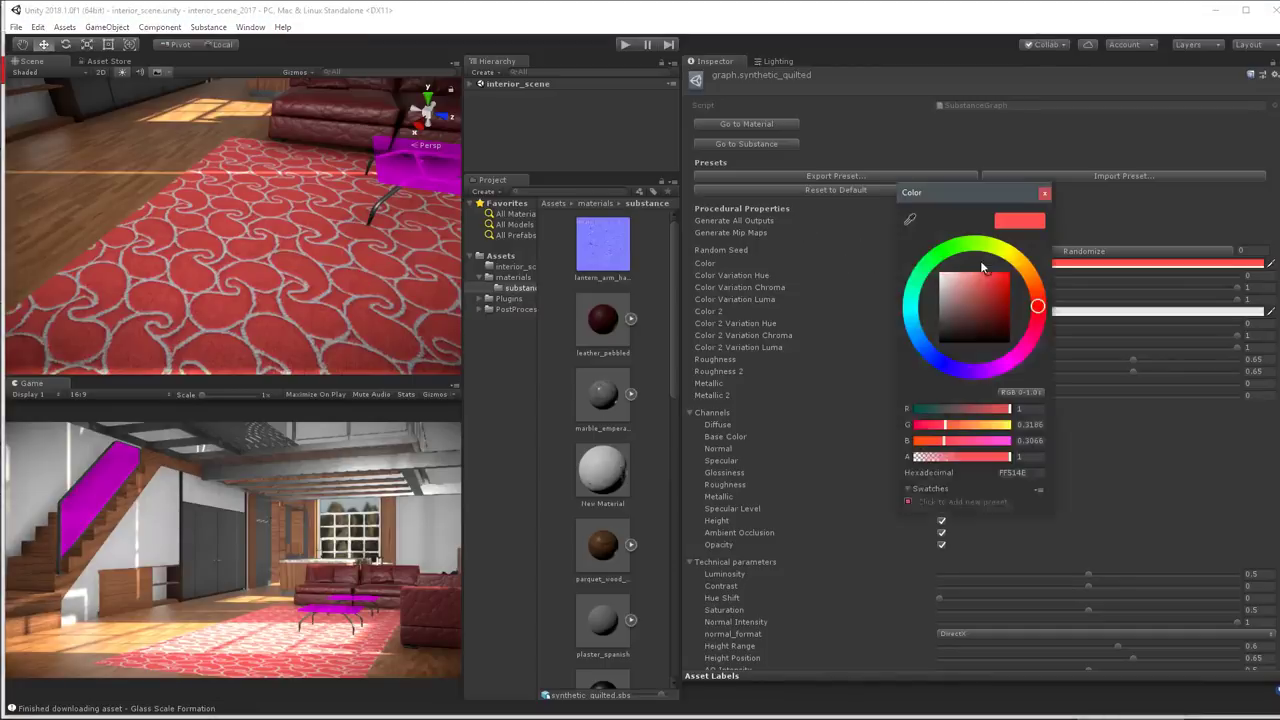
drag(956, 254, 957, 250)
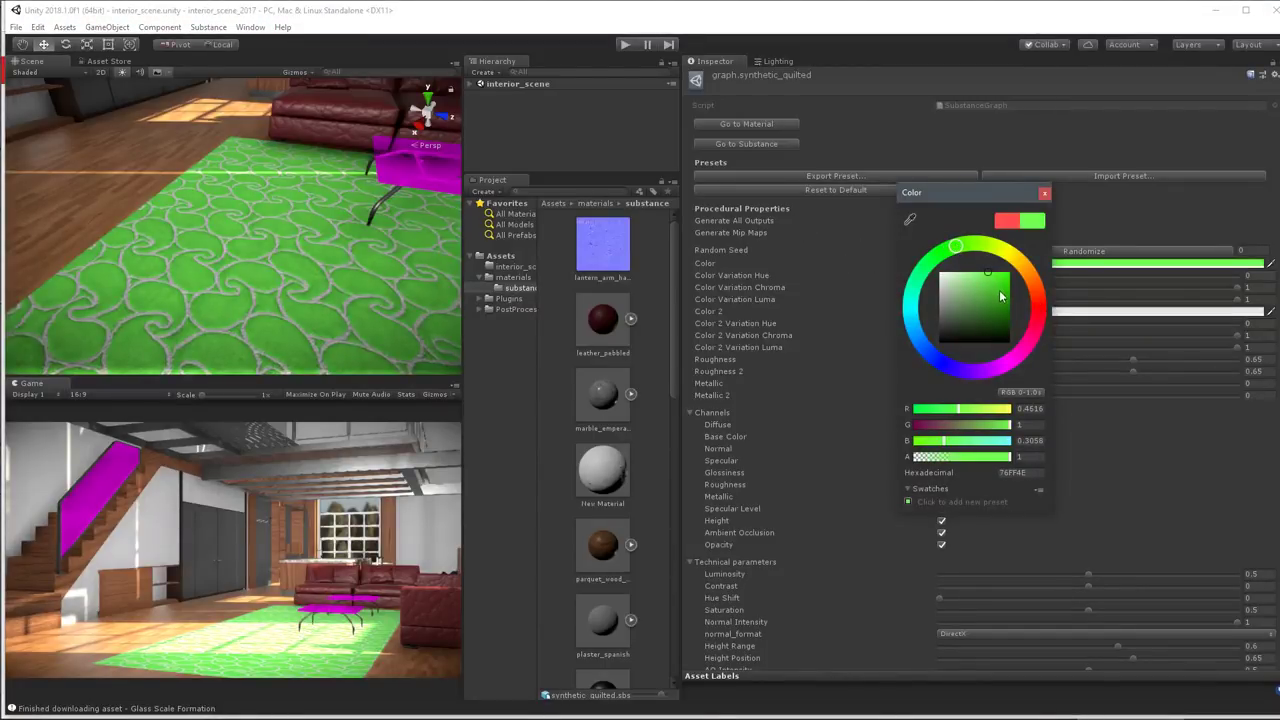
drag(1003, 296, 1008, 282)
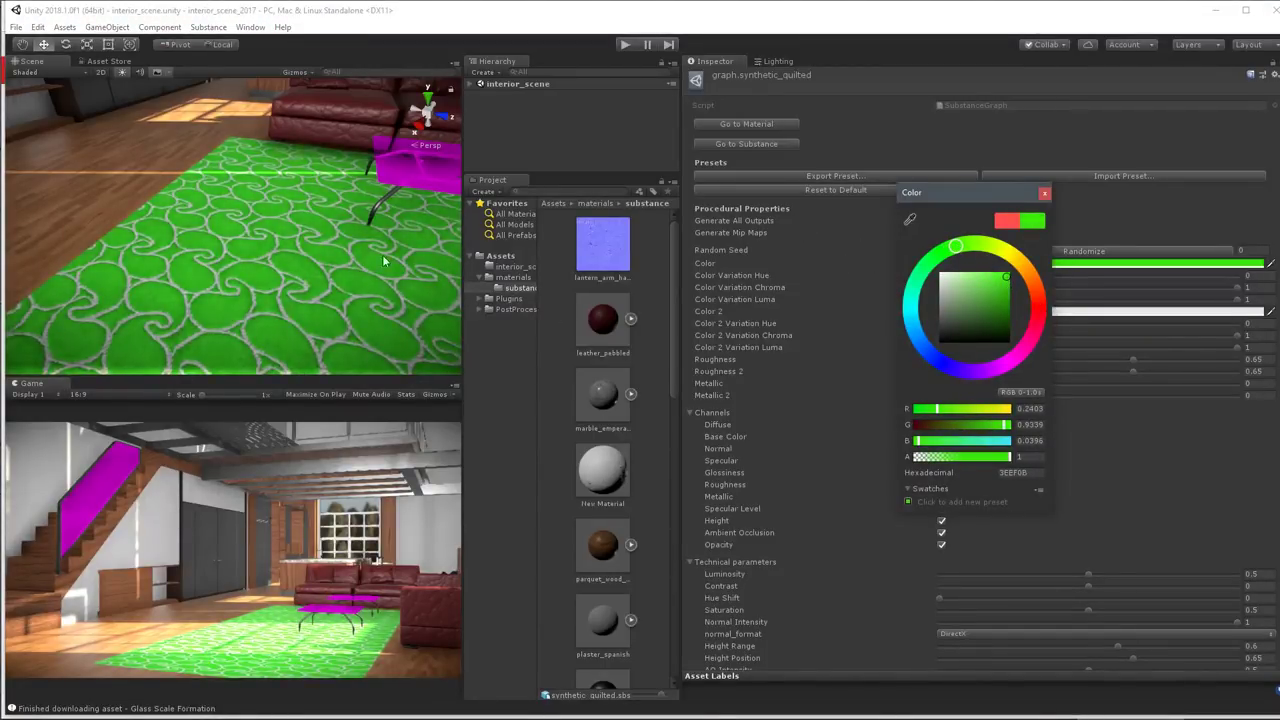
Export the synthetic_quilted graph's settings as a preset named synthetic_quilted.sbsprs on the Desktop.
alt+drag(250, 273, 317, 288)
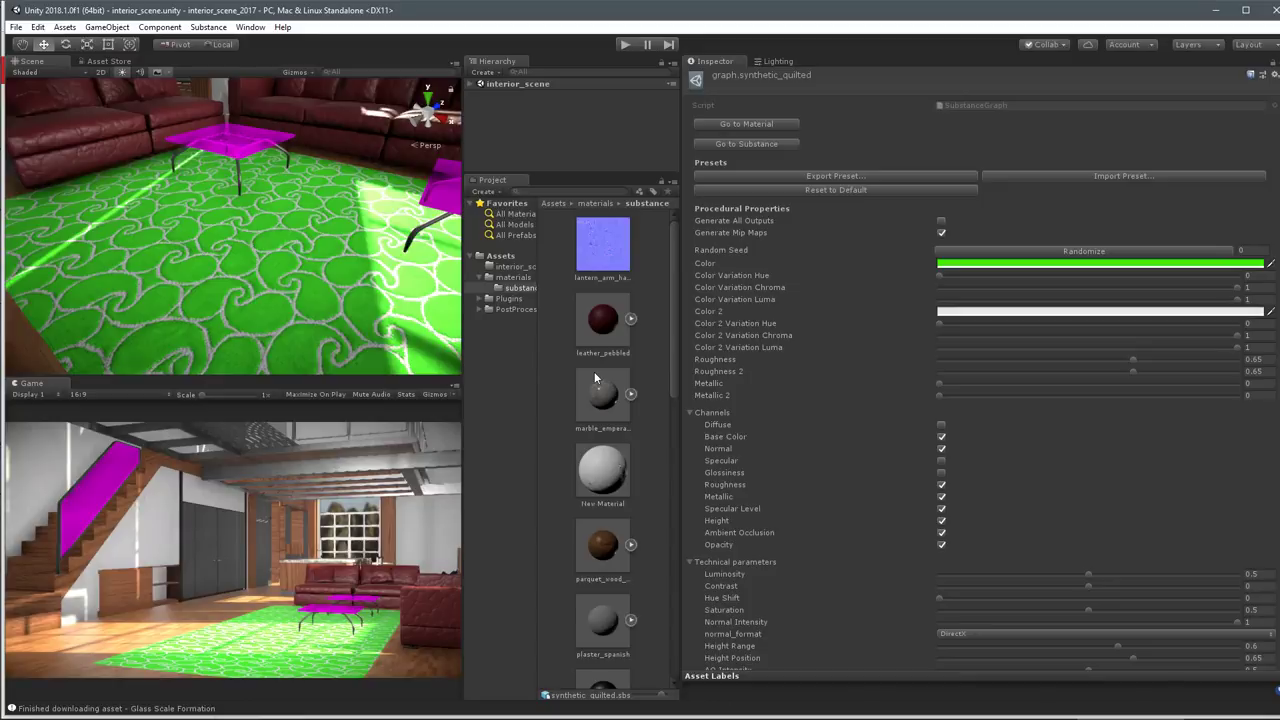
click(871, 177)
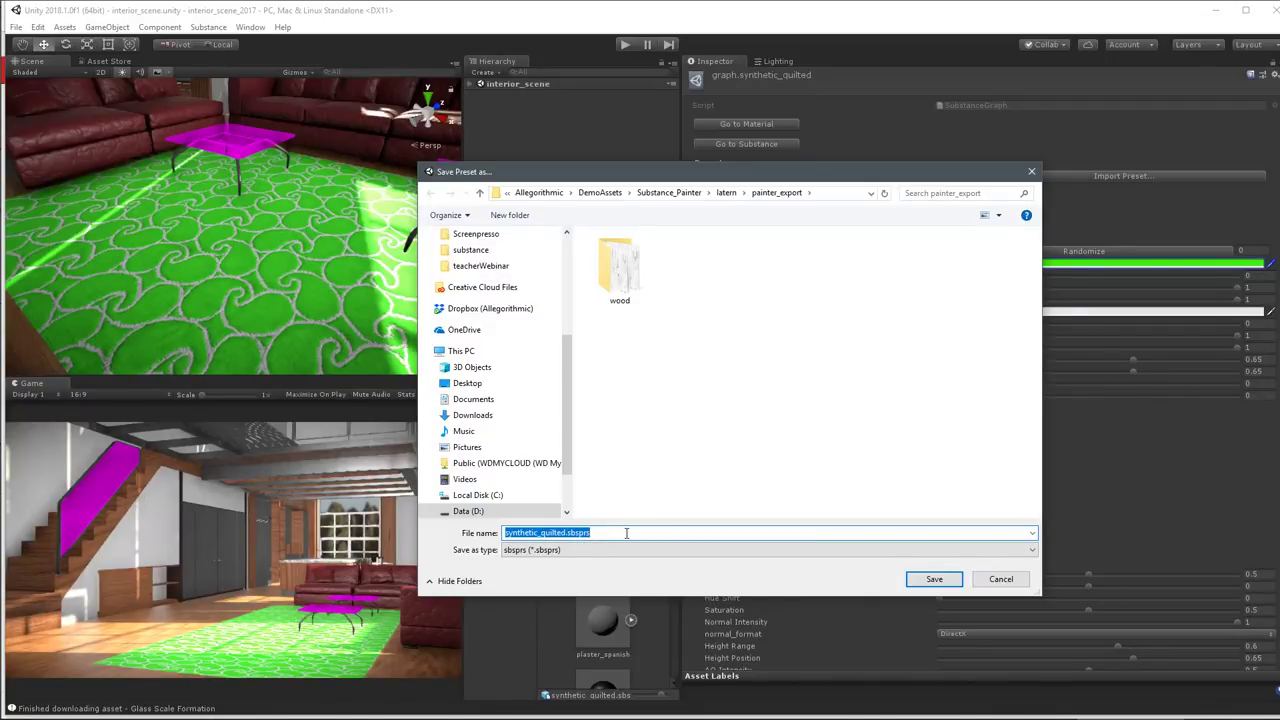
double_click(584, 531)
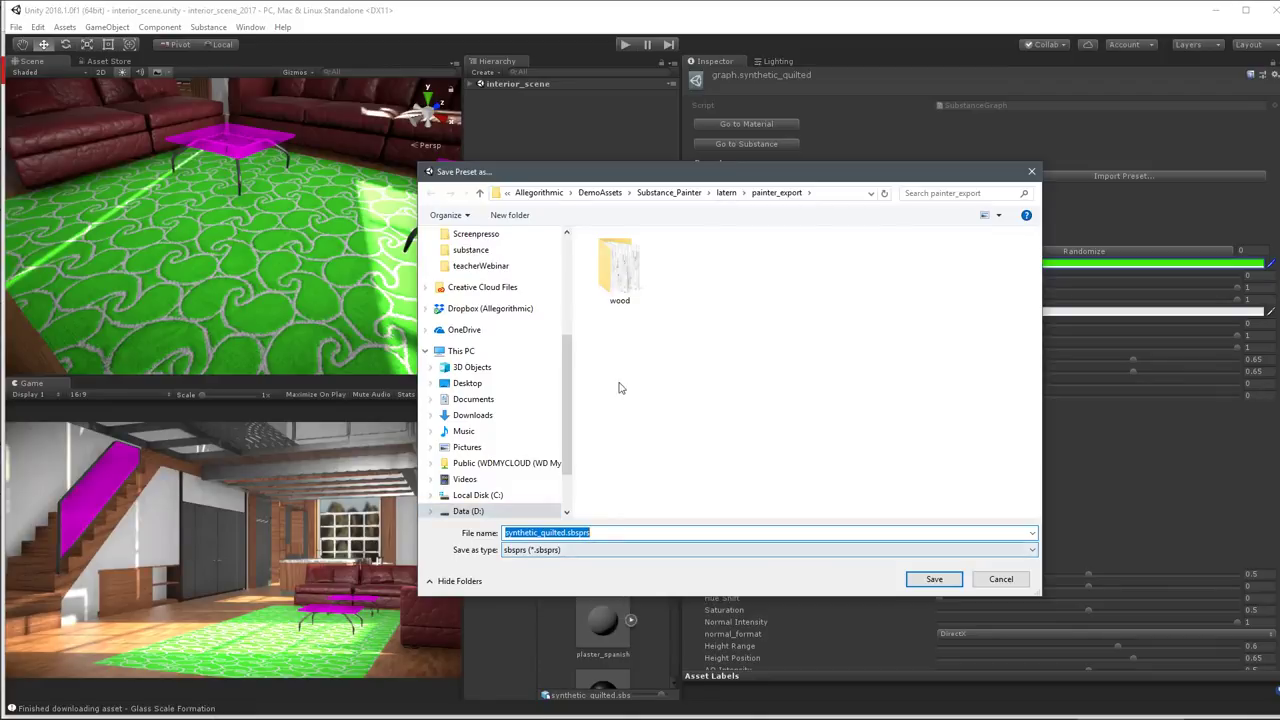
click(467, 383)
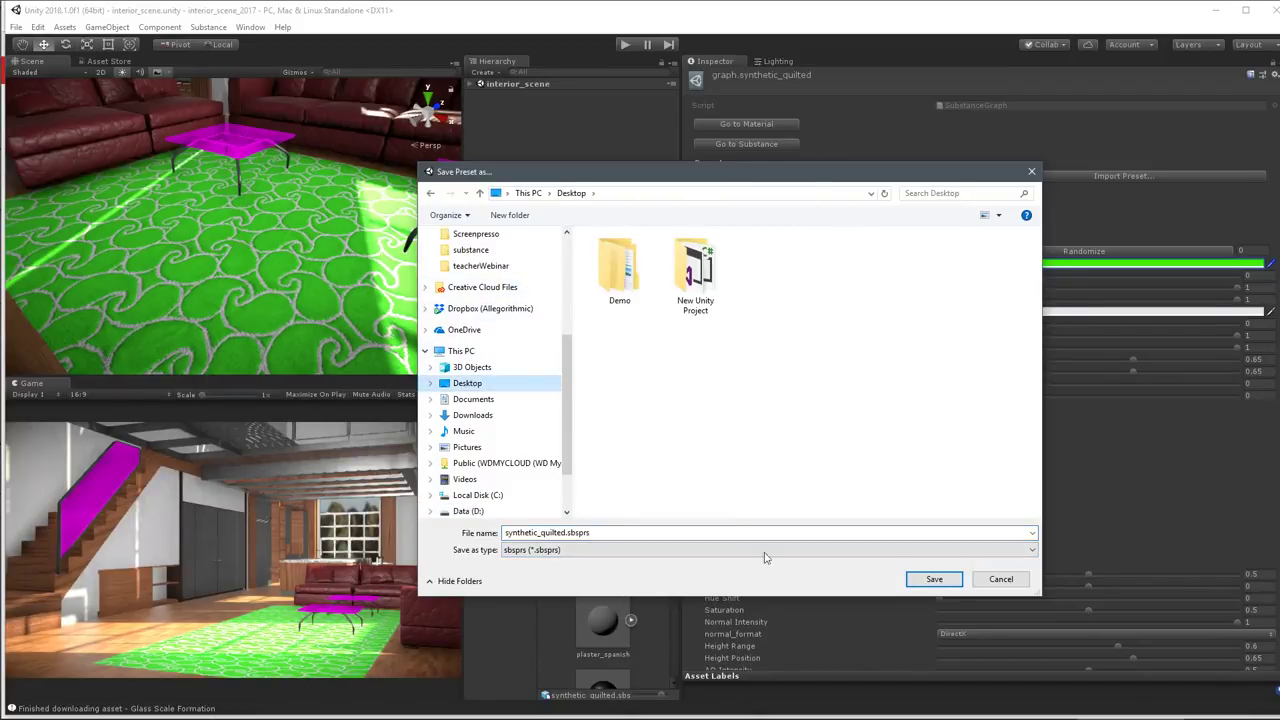
click(932, 579)
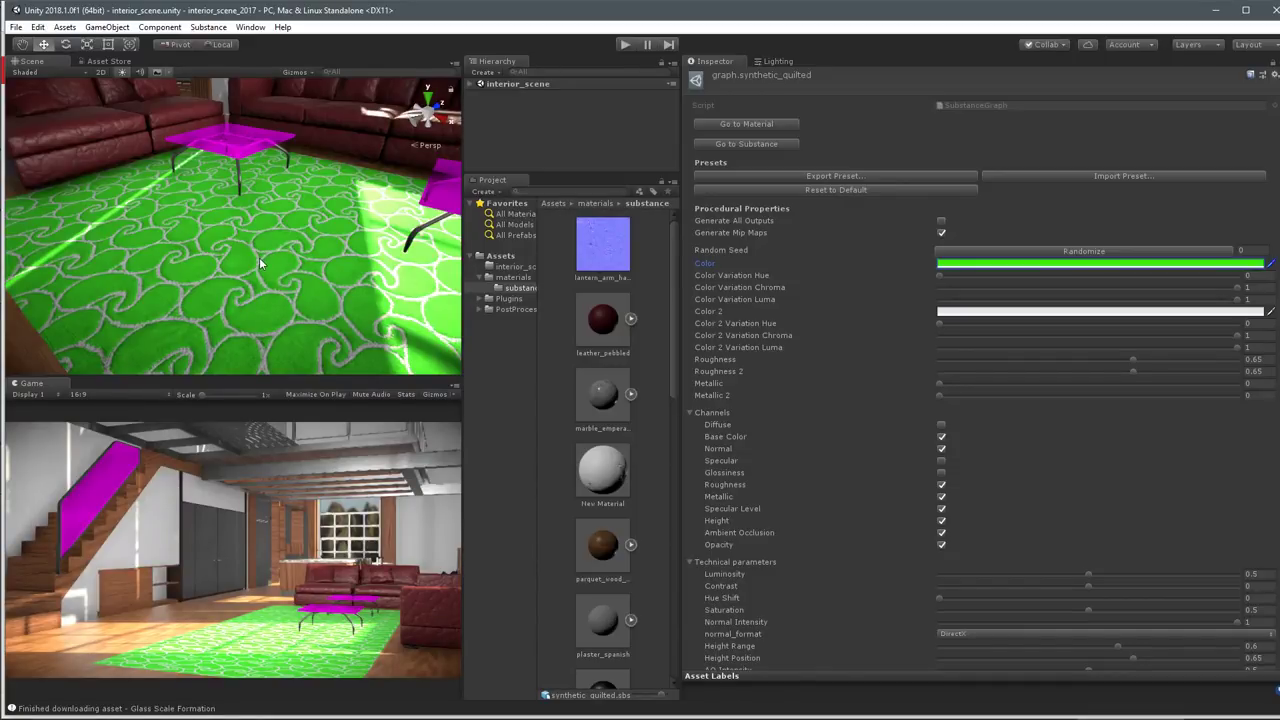
Reset the synthetic_quilted graph to its default settings and restore the green look by importing the synthetic_quilted.sbsprs preset.
click(820, 190)
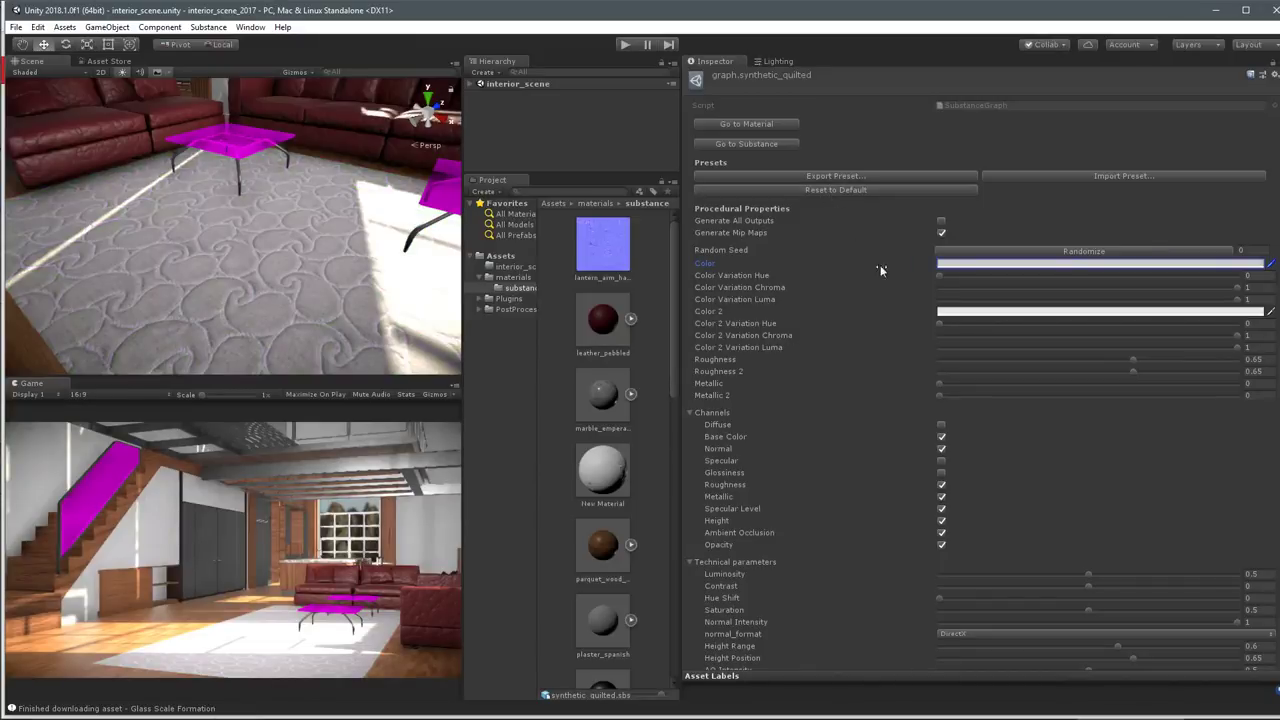
click(1090, 175)
double_click(831, 311)
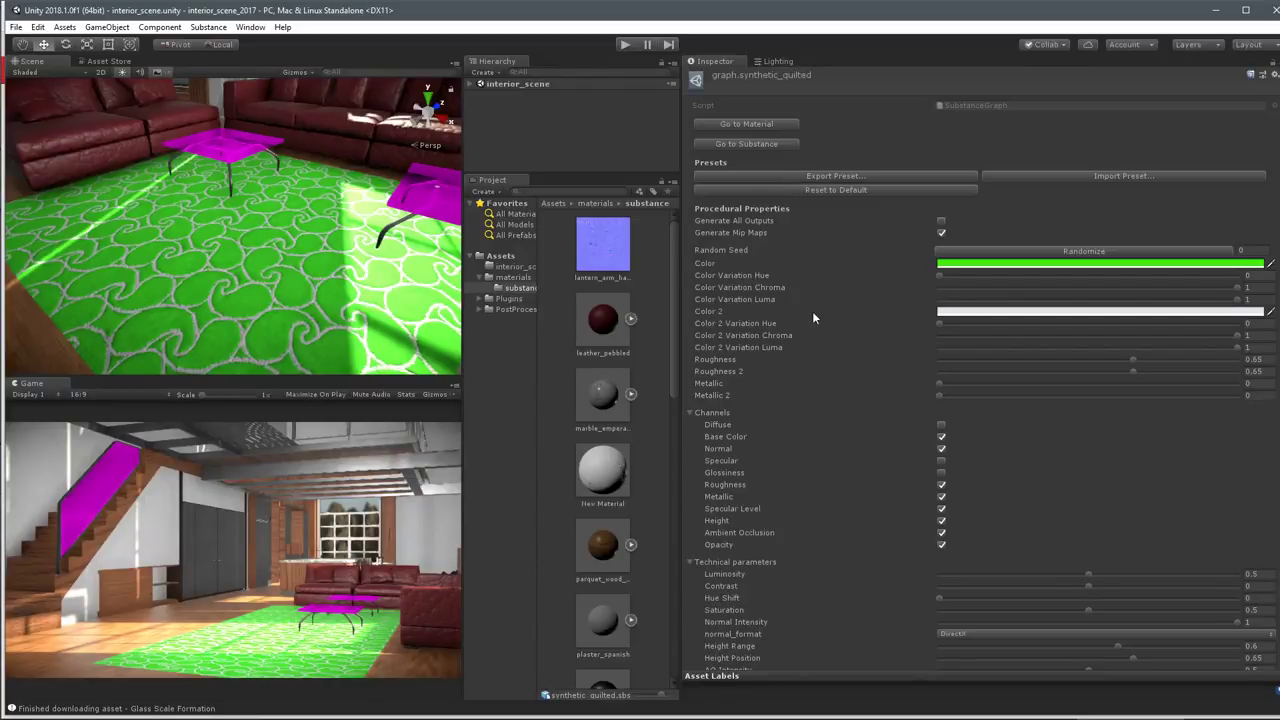
click(754, 176)
click(1005, 580)
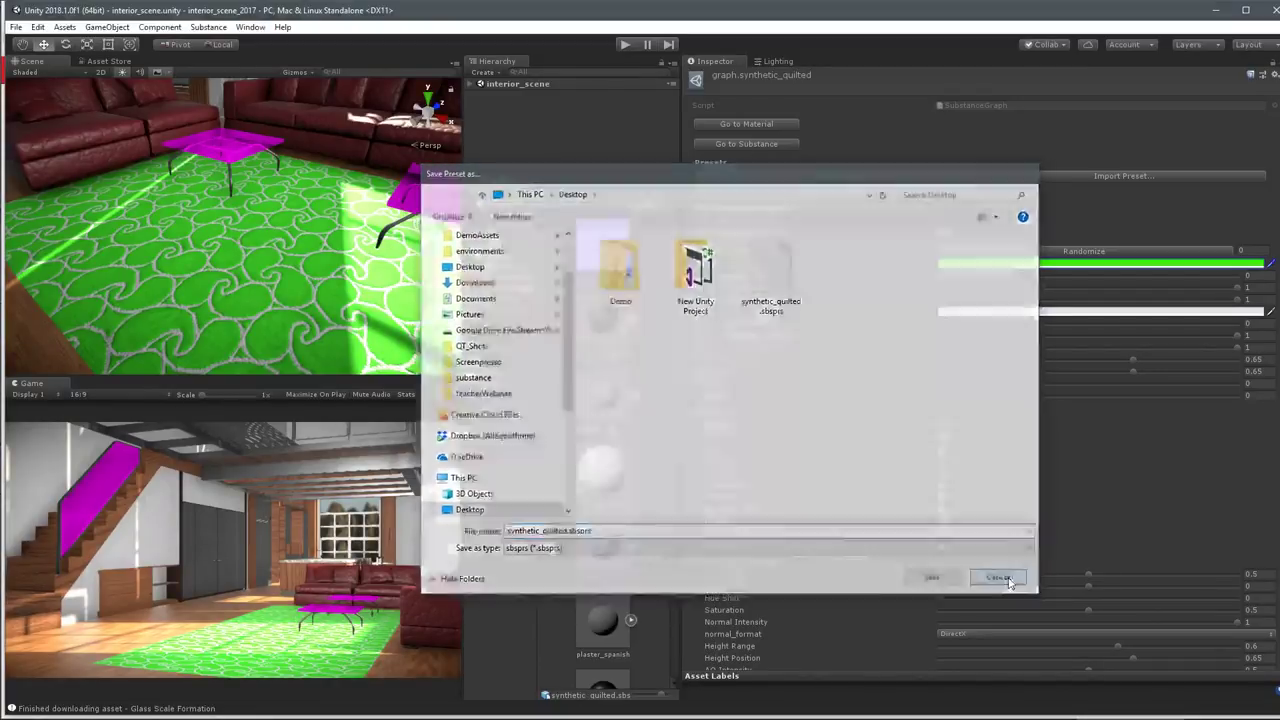
Go to the graph's source substance, synthetic_quilted.sbsar, and widen the Project view to show more assets.
click(758, 144)
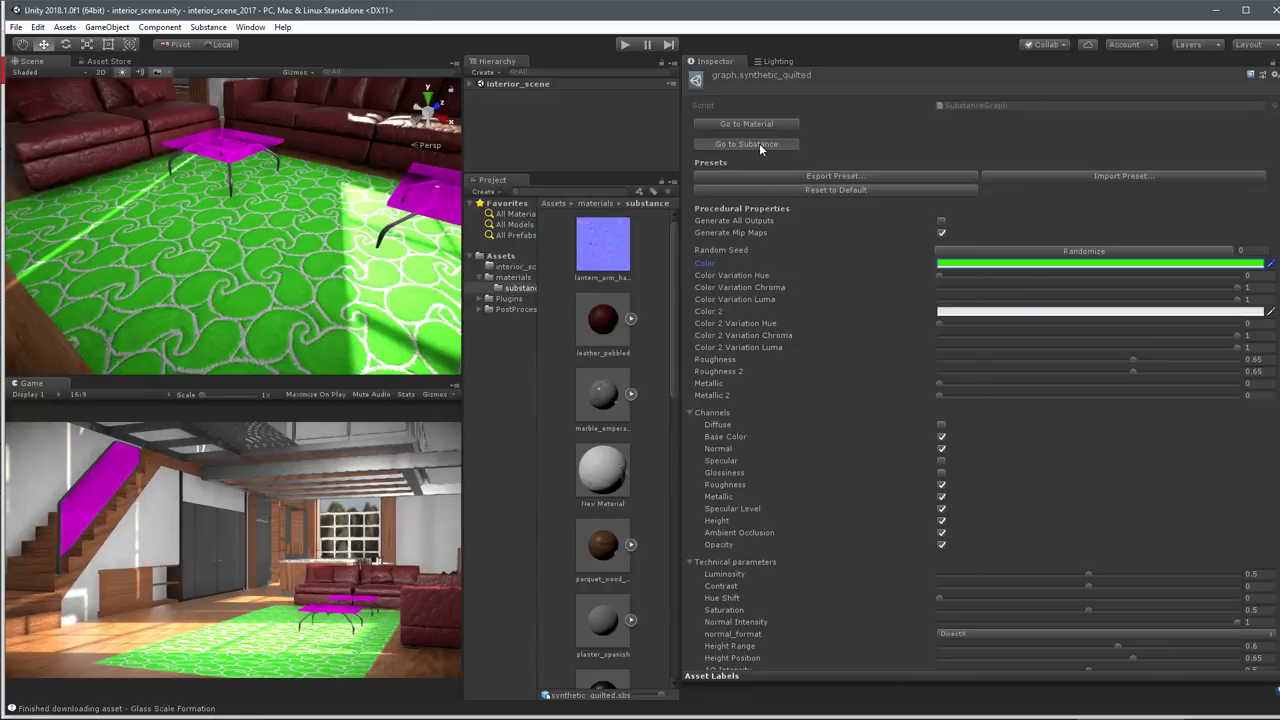
click(687, 394)
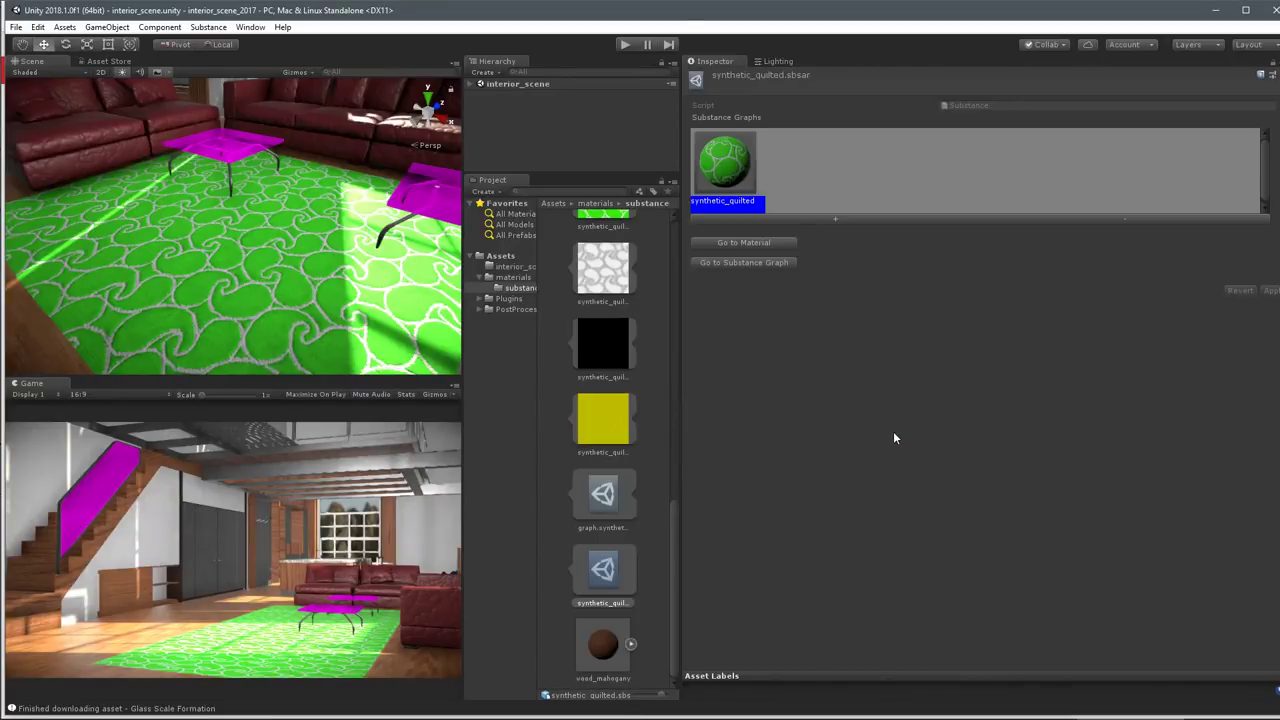
drag(679, 377, 748, 368)
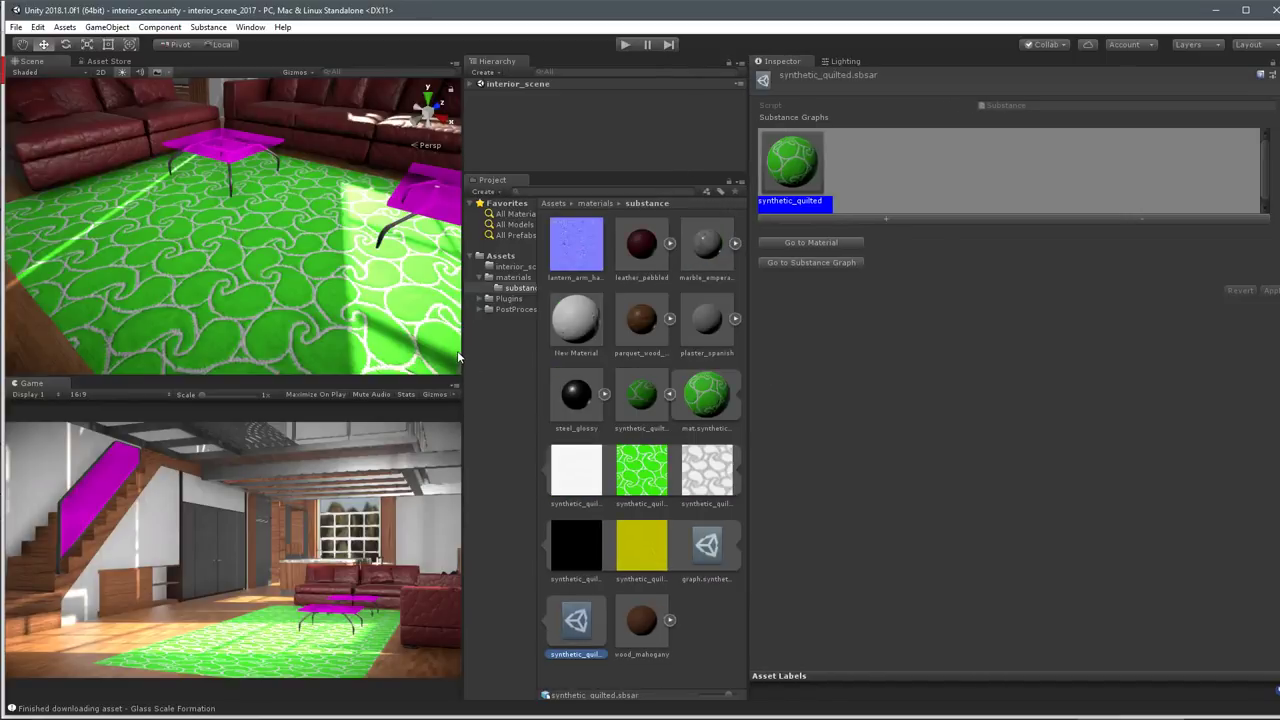
Collapse and re-expand the synthetic_quilted substance and compare its graph object with synthetic_quilted.sbsar.
click(393, 355)
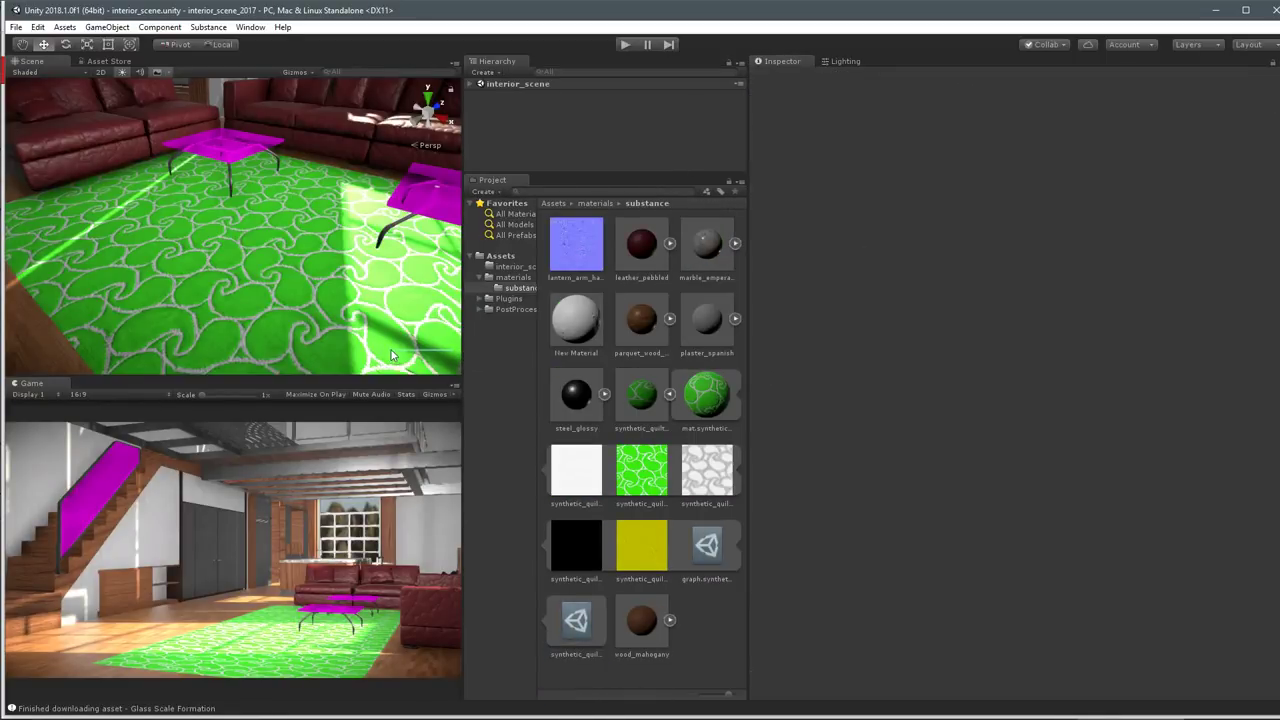
click(670, 393)
click(648, 426)
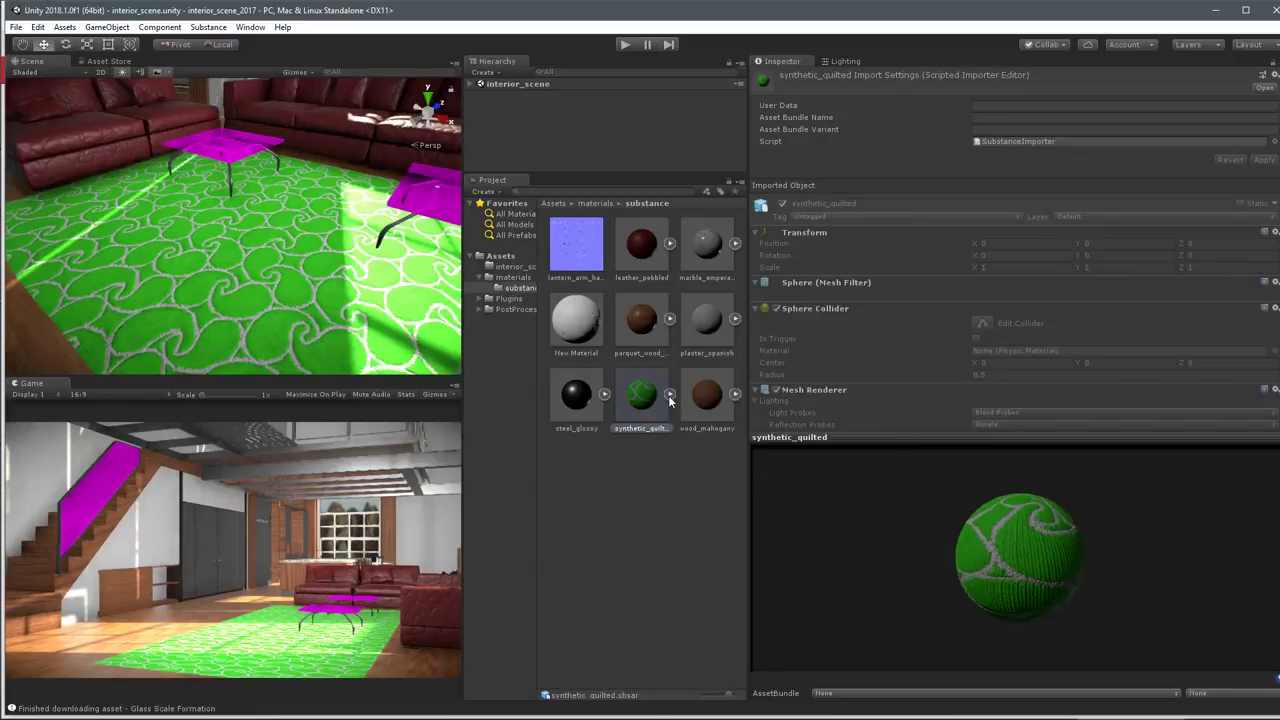
click(632, 402)
click(669, 394)
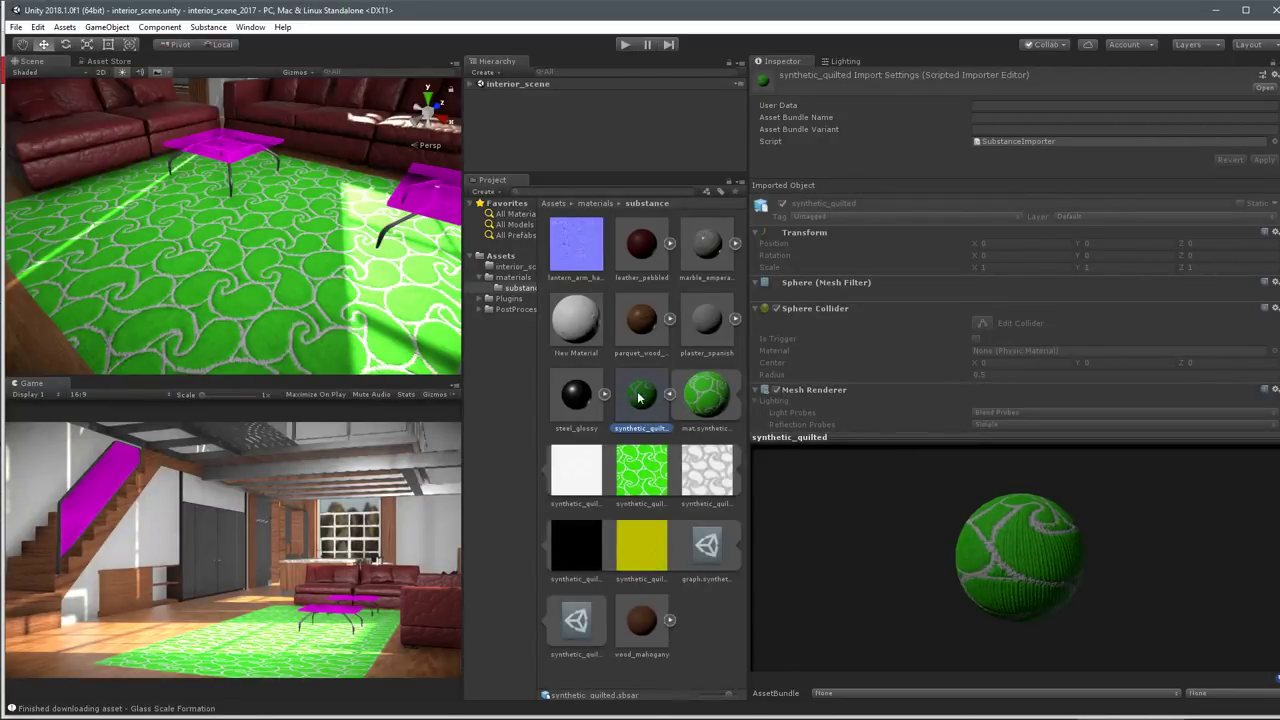
click(706, 546)
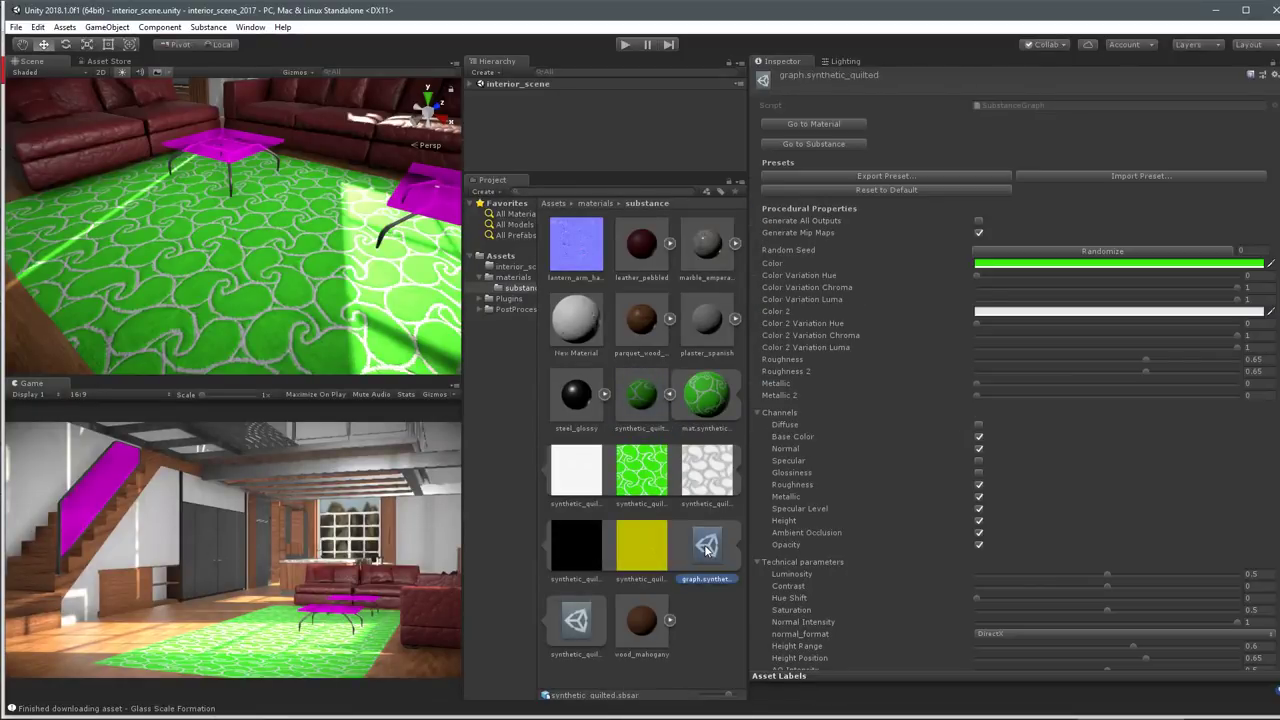
click(577, 622)
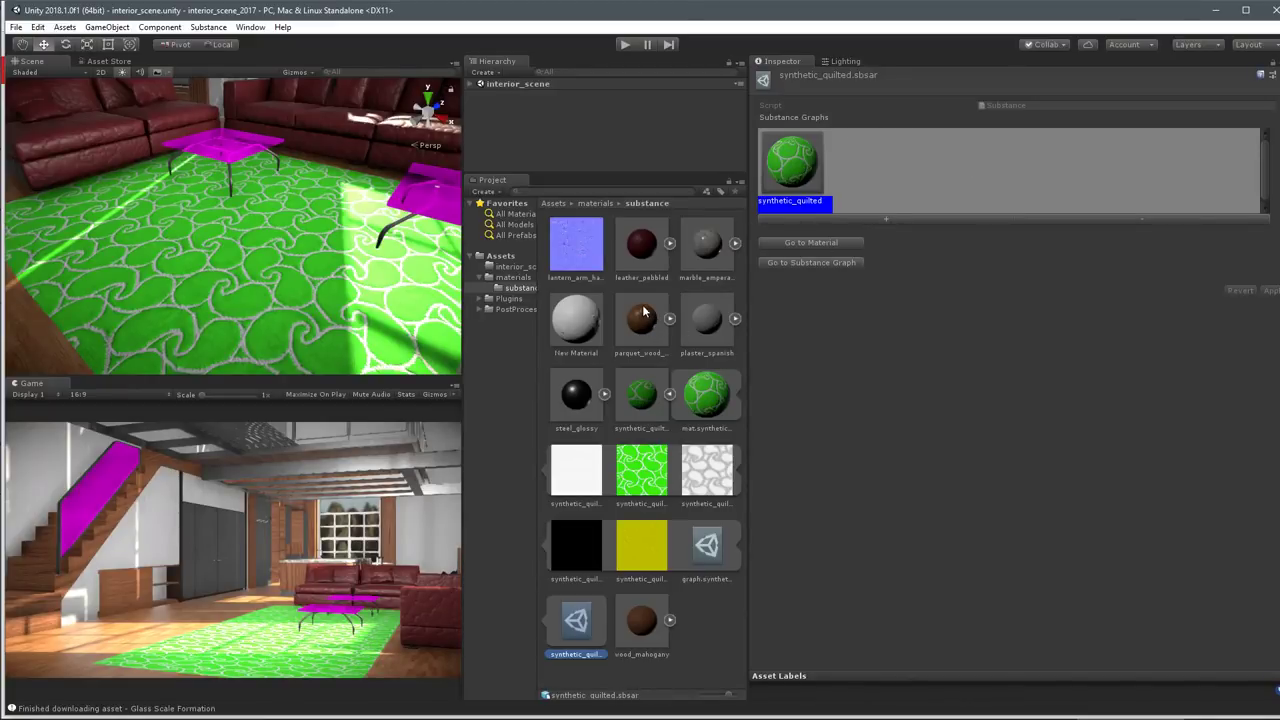
Read the Managing Substance Graphs page for Unity 2018 in the browser documentation and return to Unity.
key(alt+Tab)
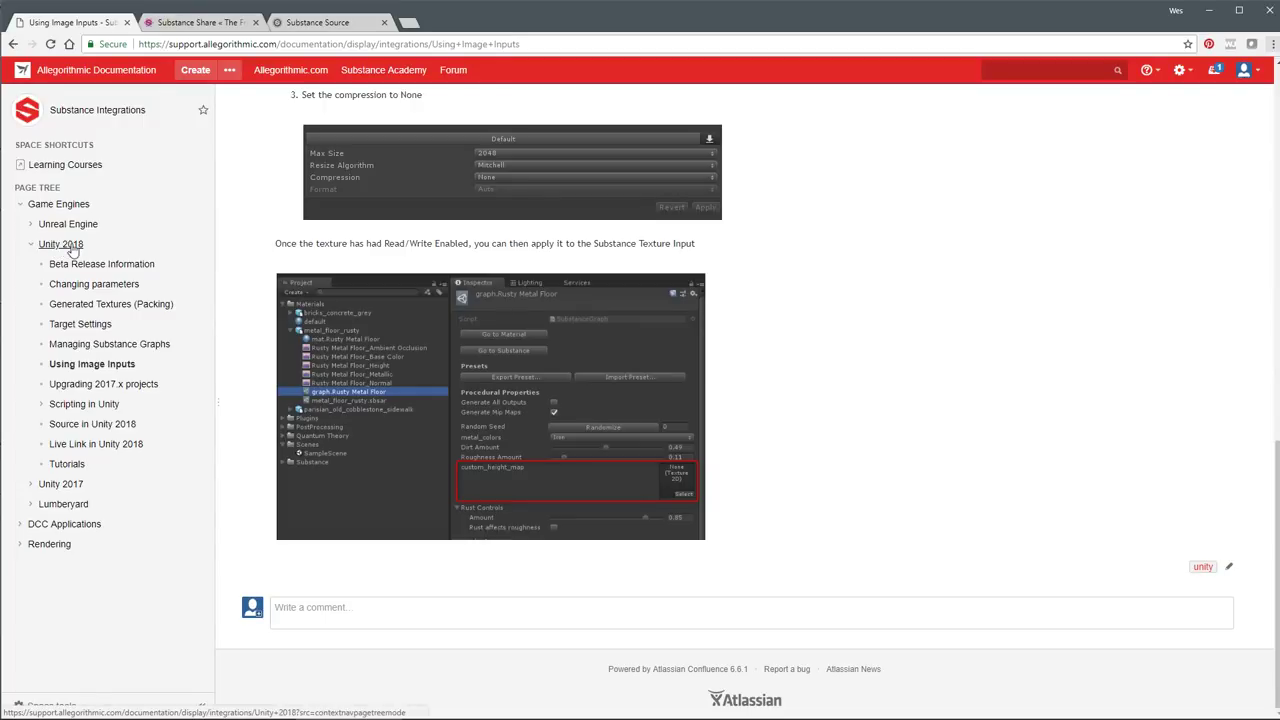
click(125, 346)
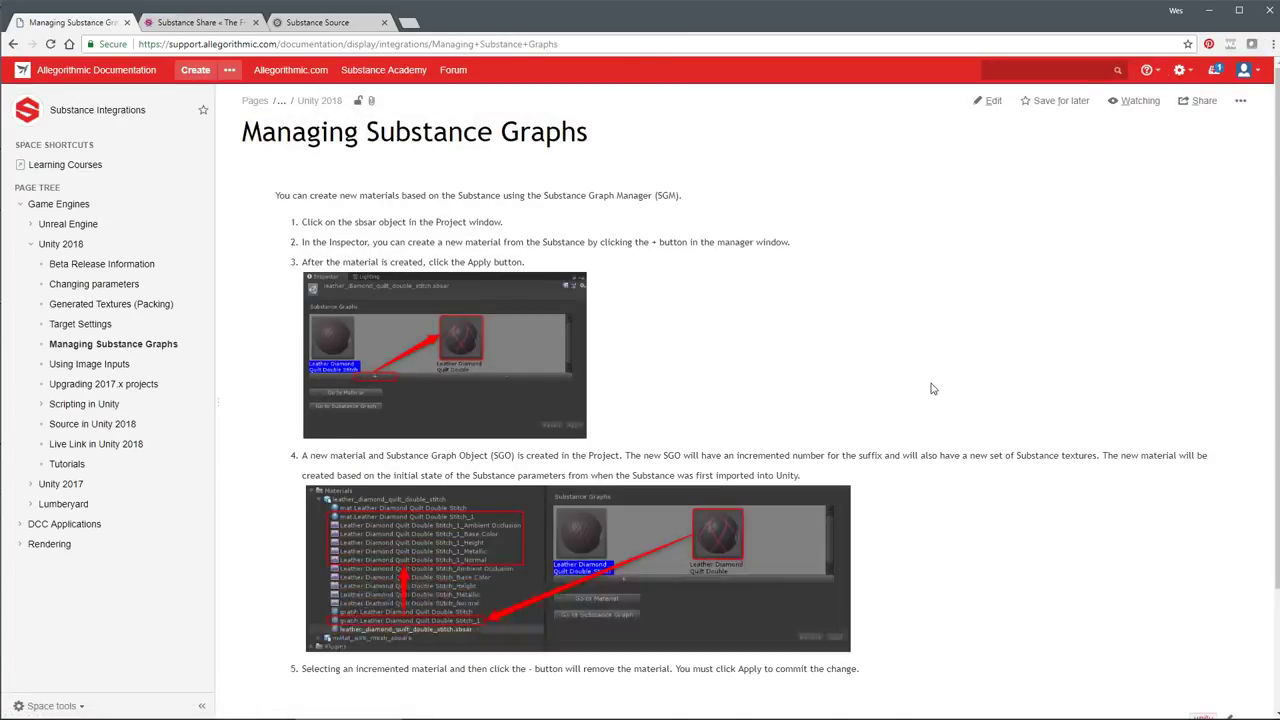
scroll(928, 386, down, 3)
scroll(932, 388, up, 5)
key(alt+Tab)
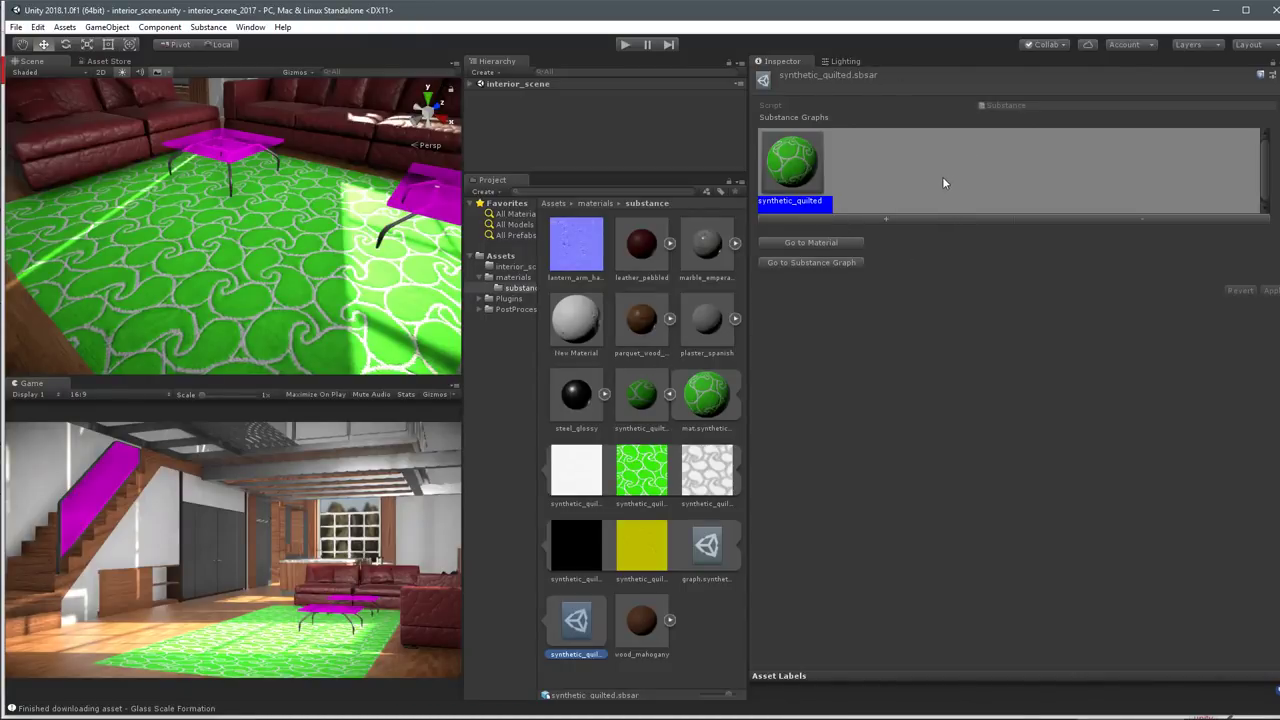
Review the mat.synthetic_quilted material's maps and options, and go back to synthetic_quilted.sbsar.
click(706, 394)
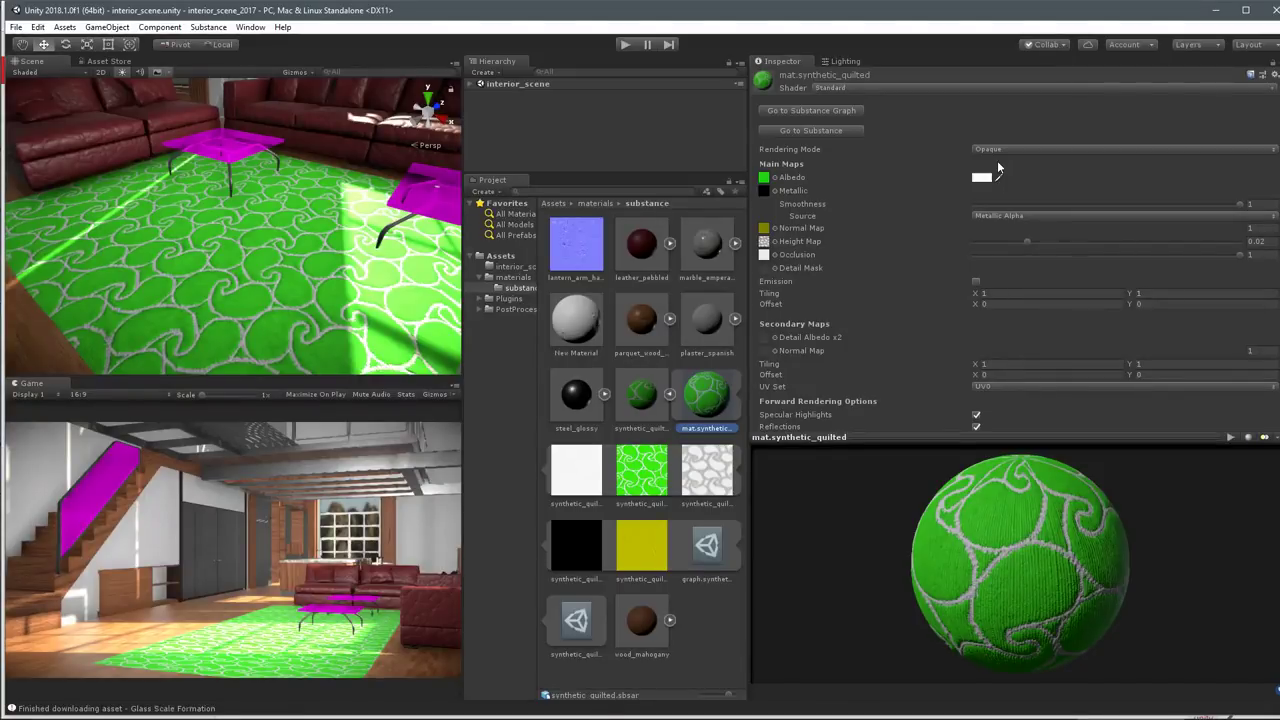
scroll(925, 165, down, 2)
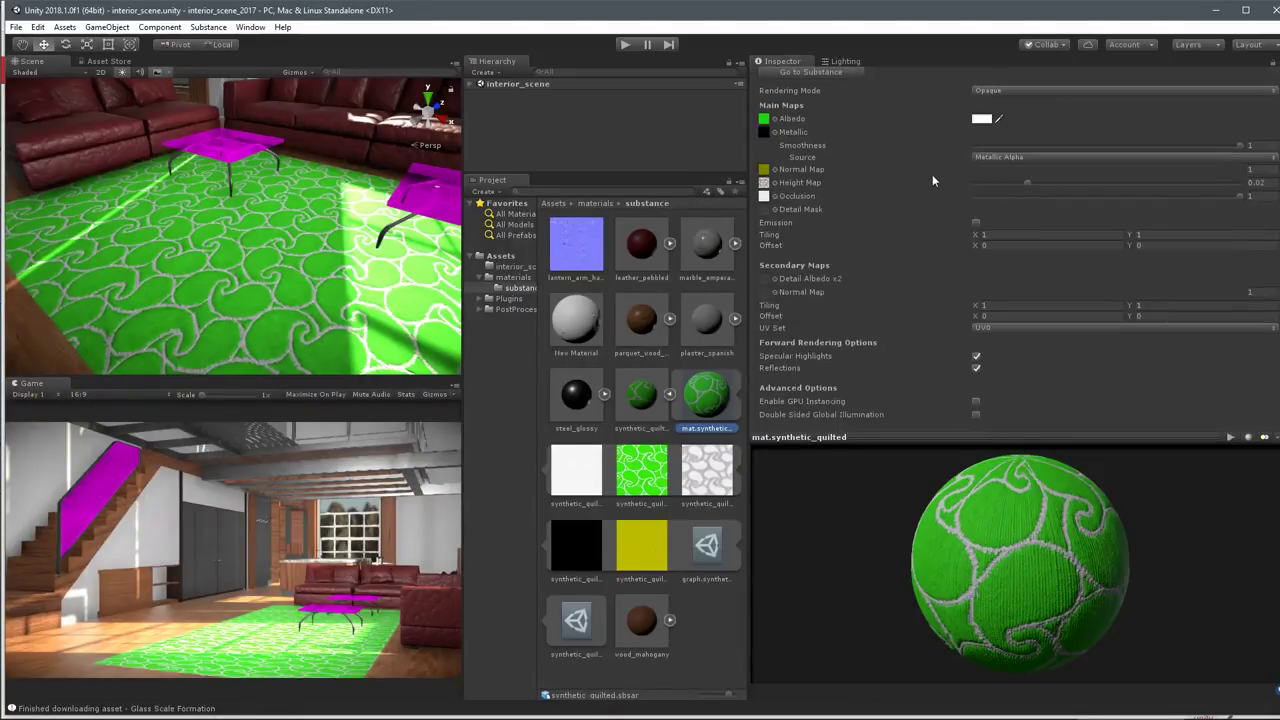
click(563, 620)
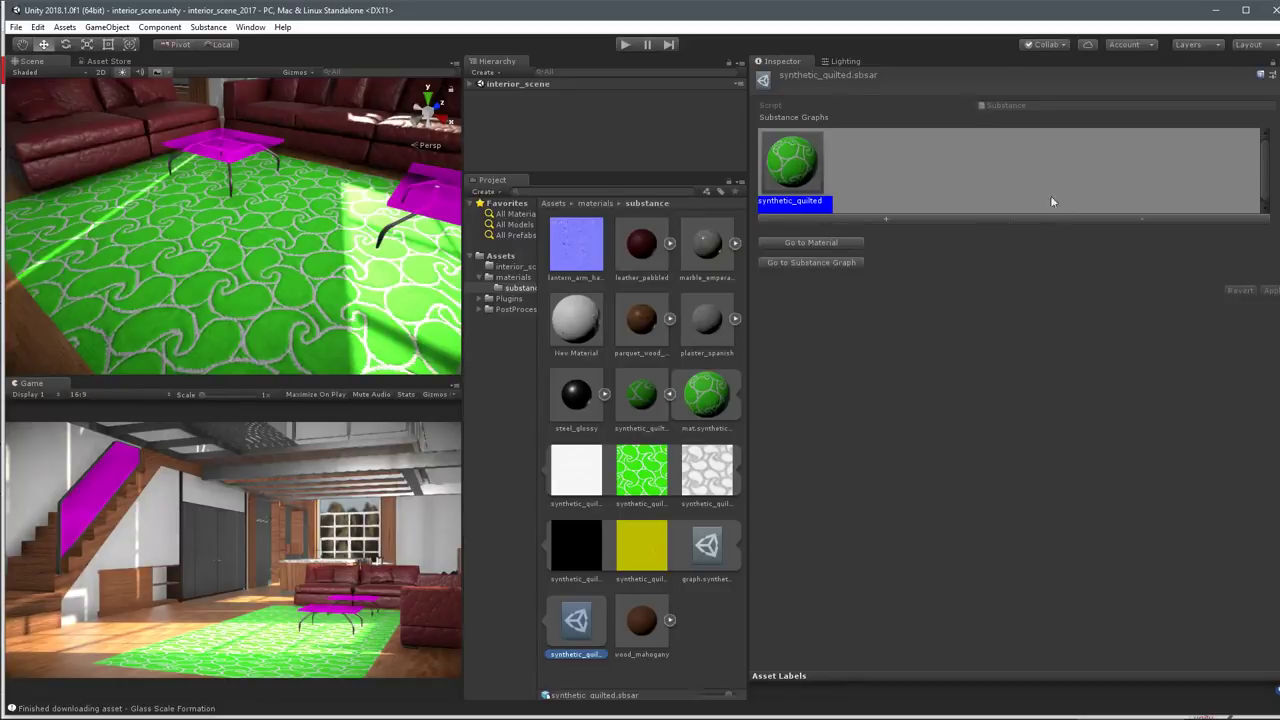
Add a second Synthetic Quilted graph instance to synthetic_quilted.sbsar and apply the pending import settings.
click(886, 218)
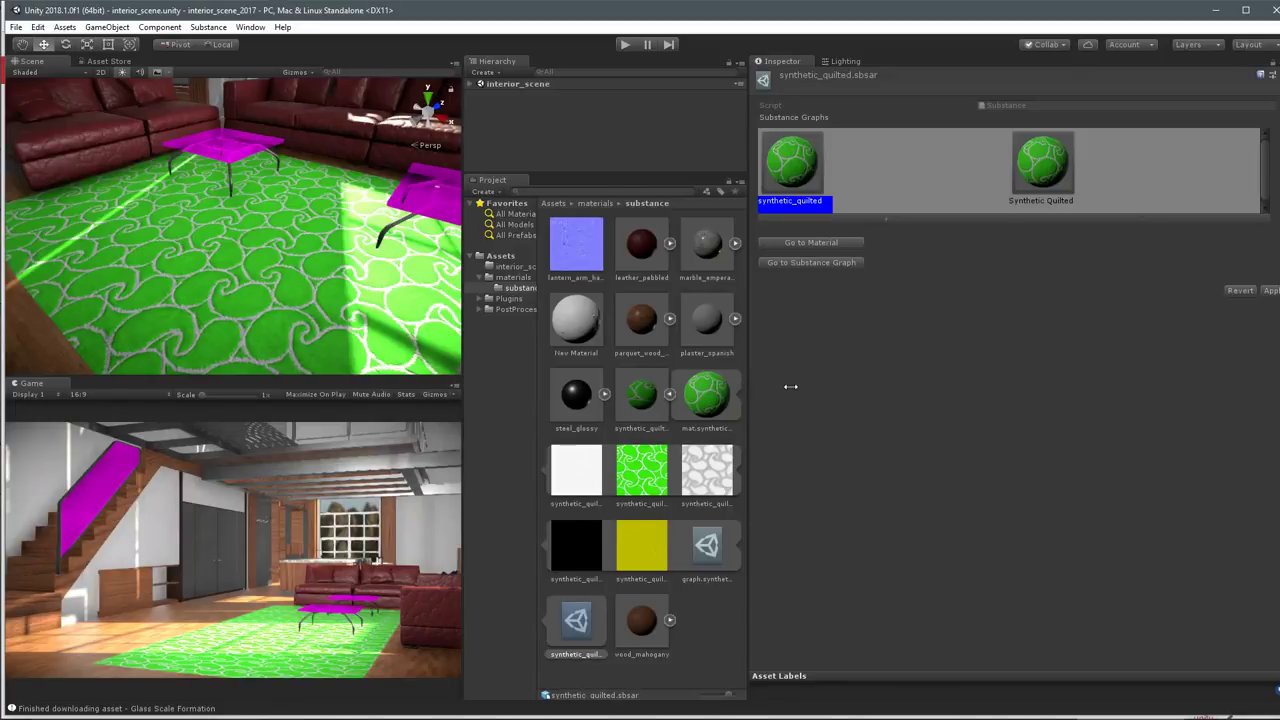
drag(790, 386, 778, 388)
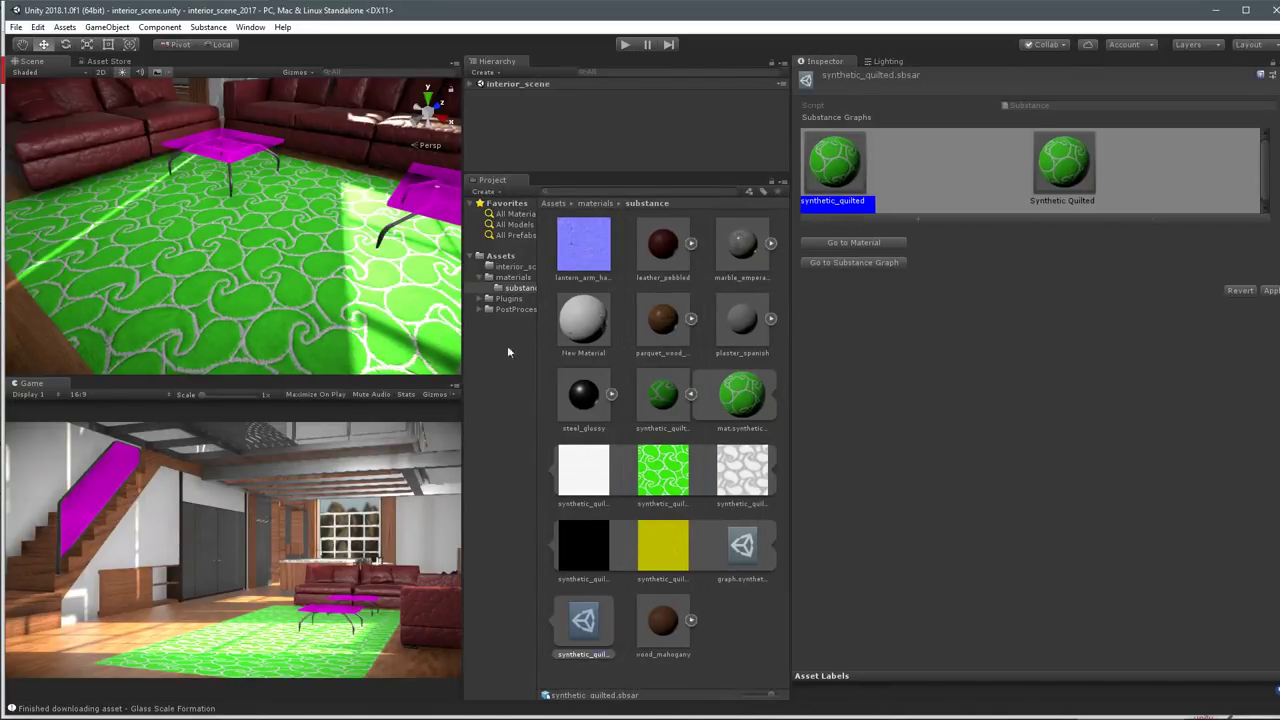
click(691, 398)
click(691, 398)
click(673, 320)
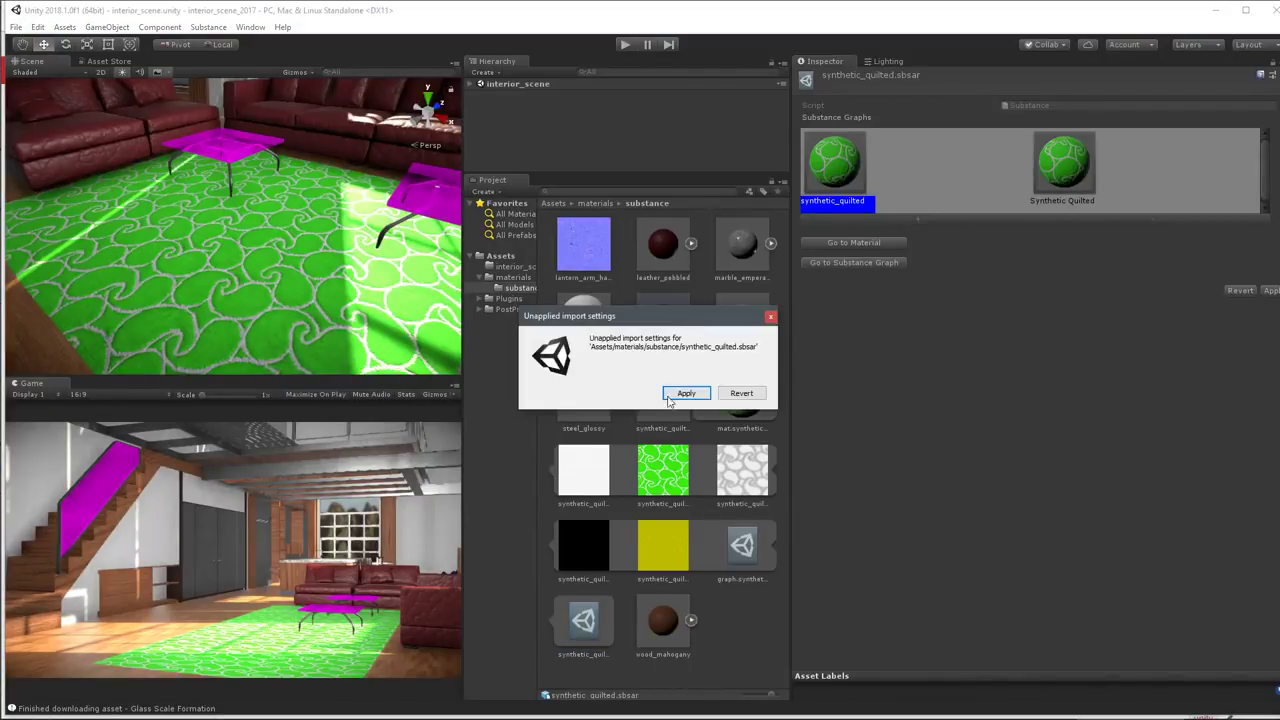
click(686, 394)
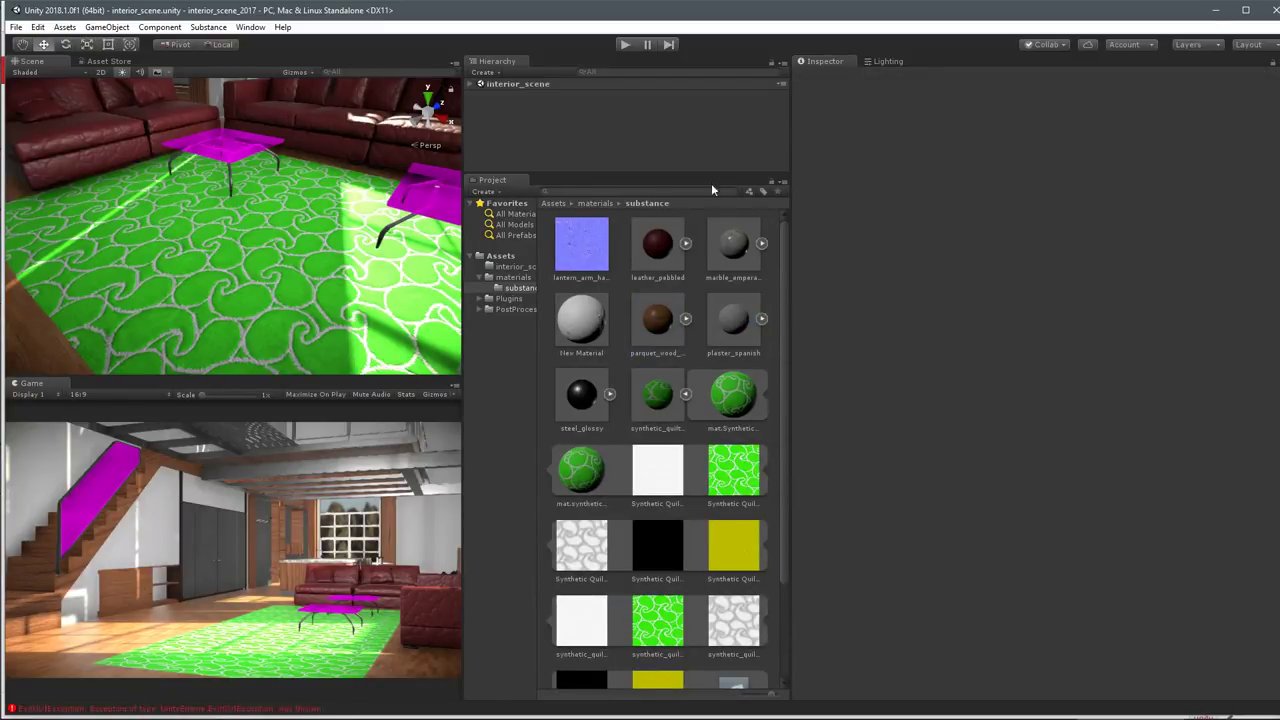
Enlarge the Project view and compare the mat.Synthetic Quilted and mat.synthetic_quilted materials.
drag(711, 173, 700, 135)
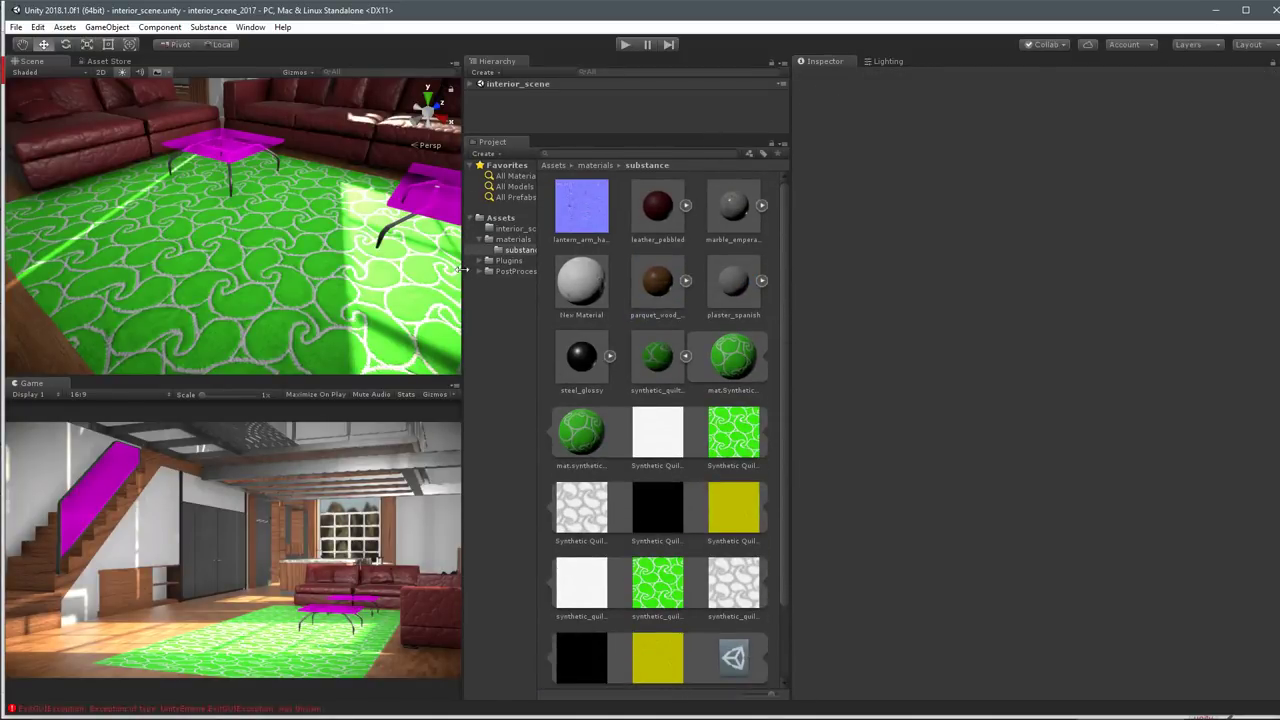
drag(458, 268, 406, 259)
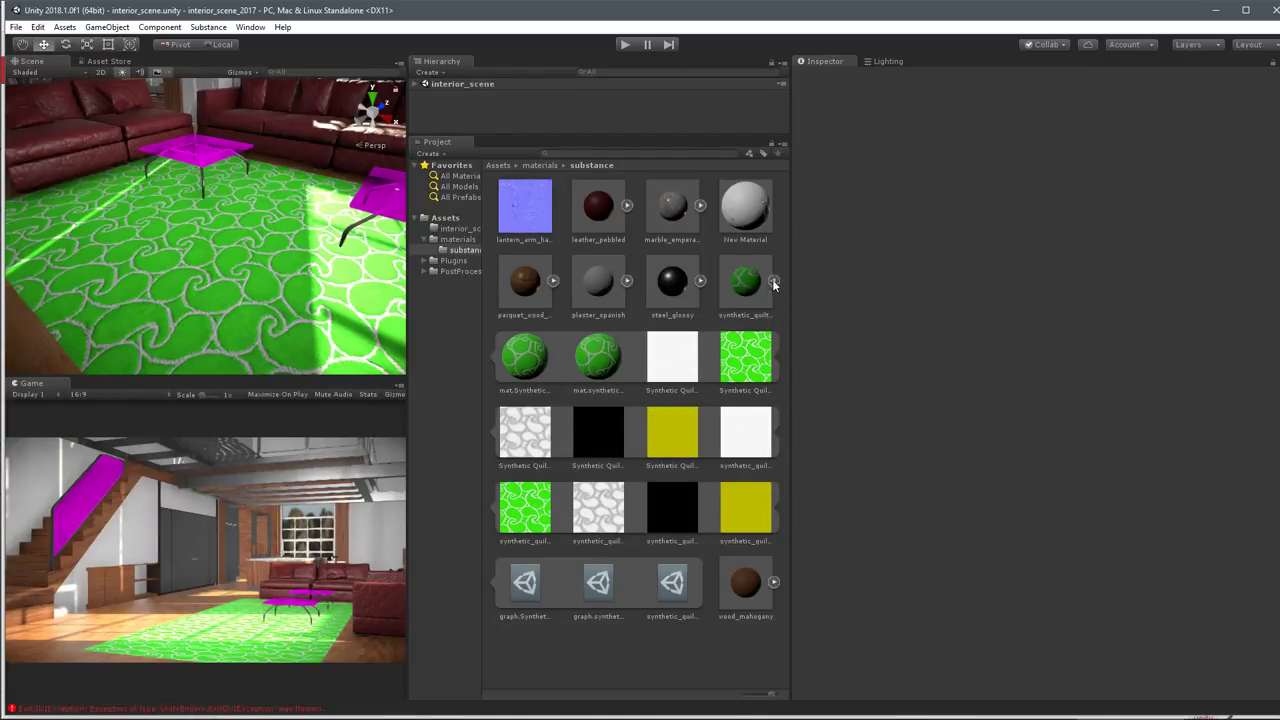
click(527, 359)
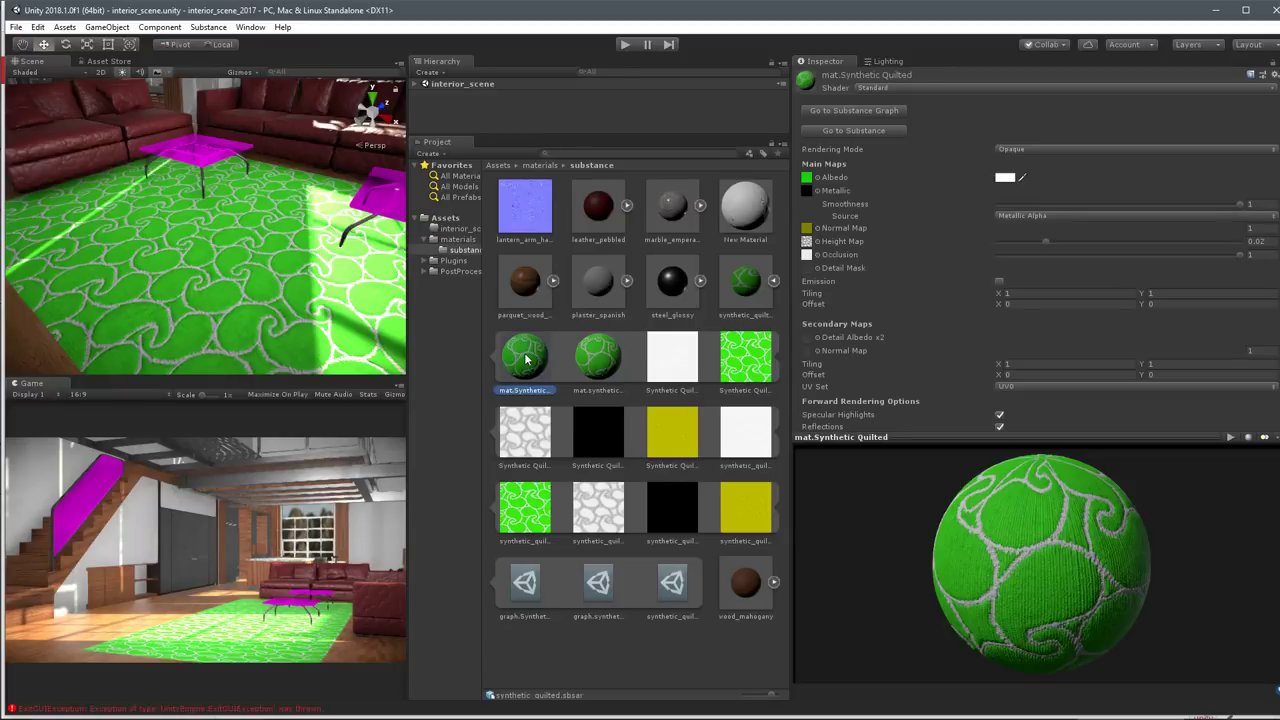
click(600, 356)
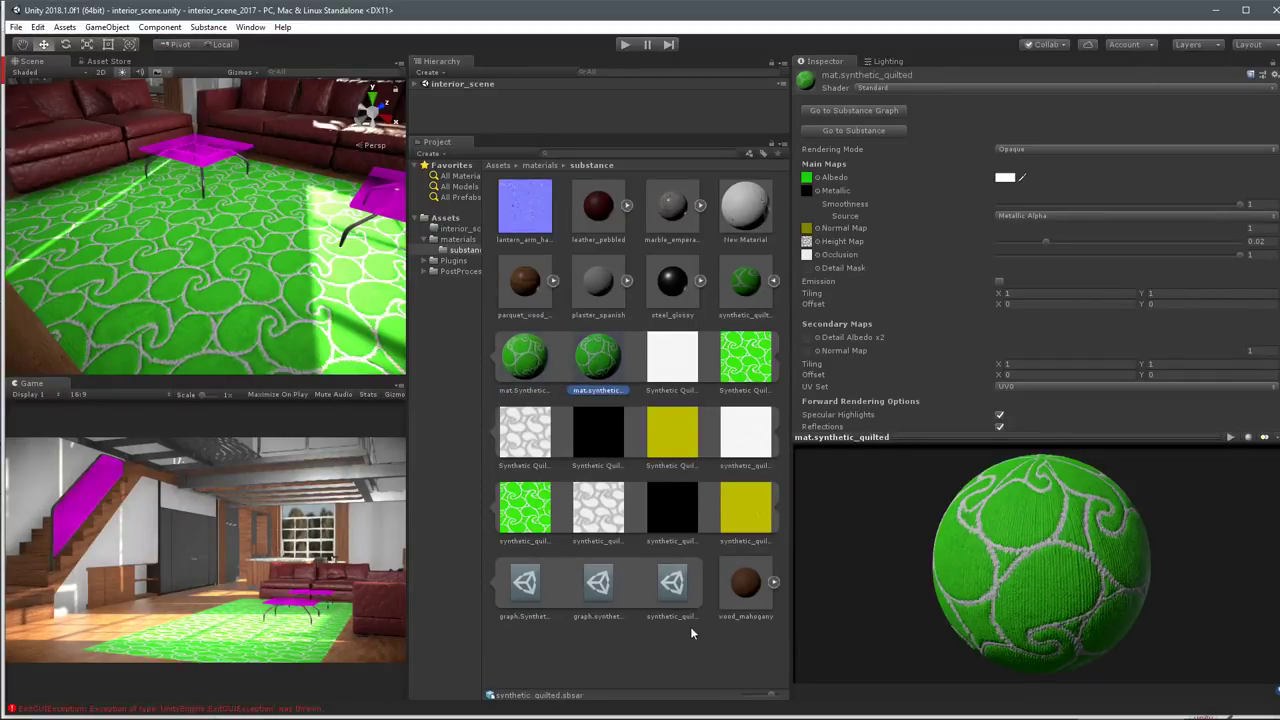
Switch the Project view to the one-column layout and show the properties of graph.Synthetic Quilted.
click(779, 147)
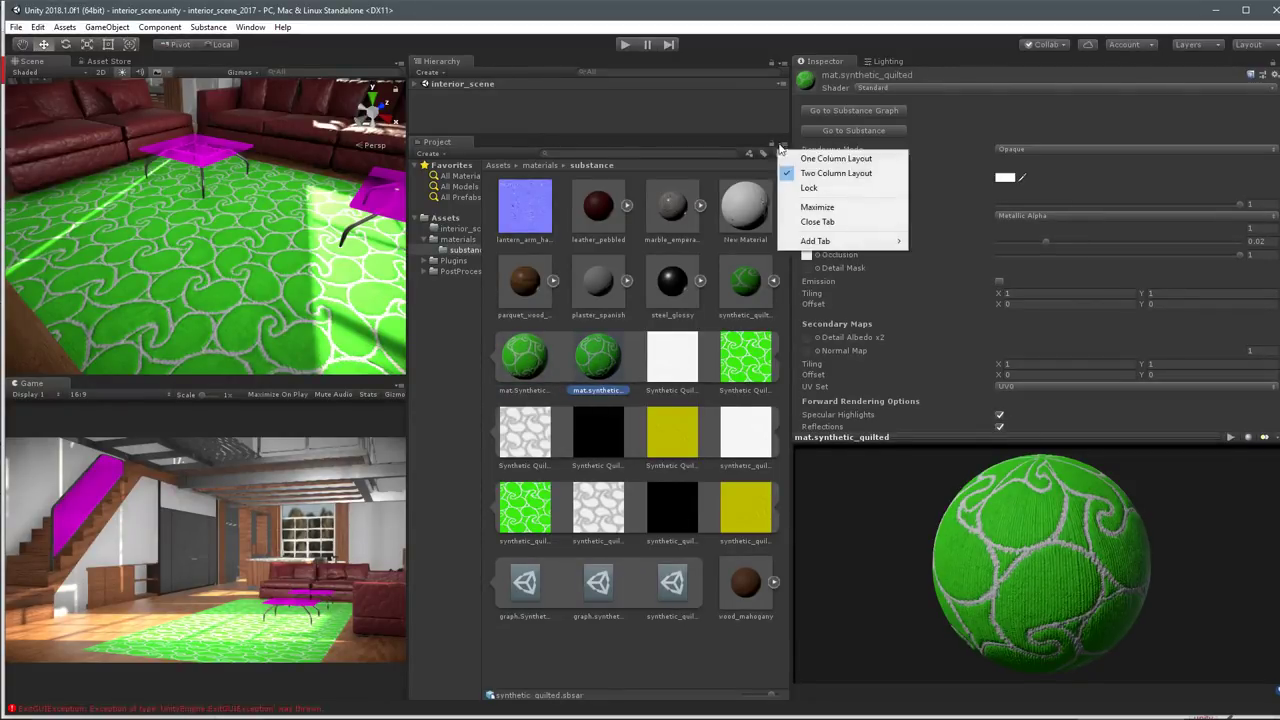
click(798, 160)
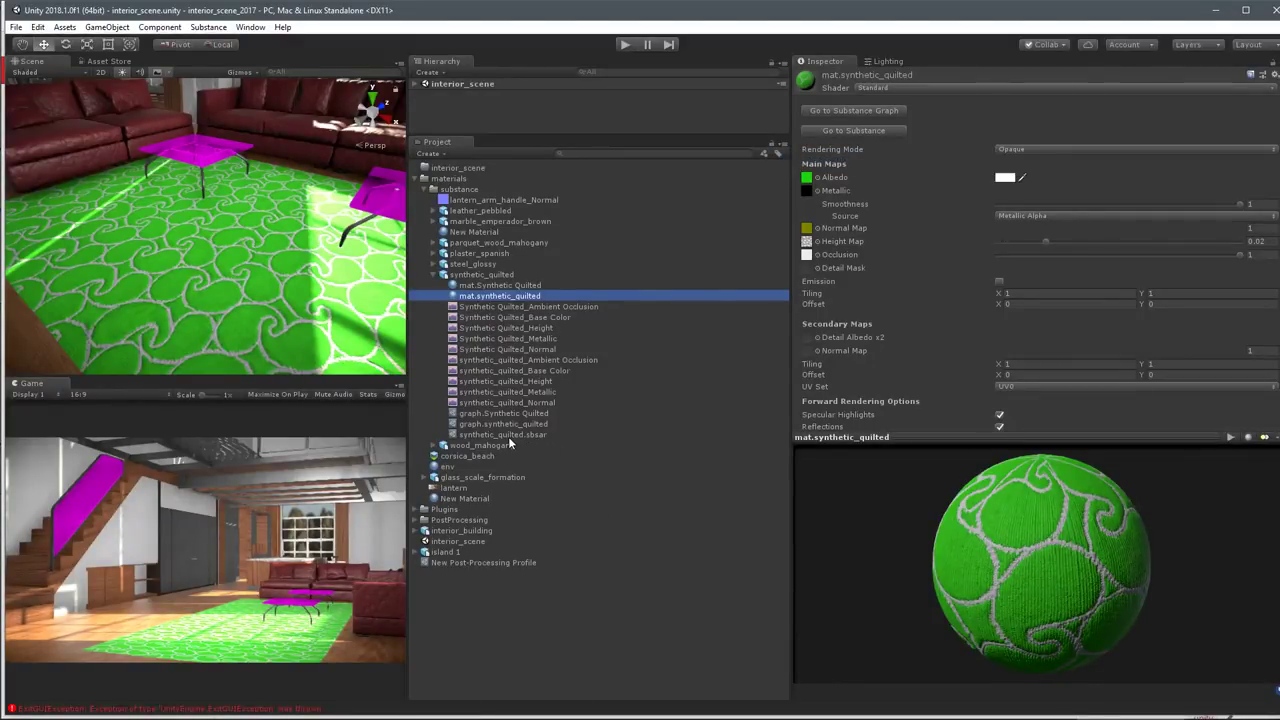
click(529, 296)
click(534, 413)
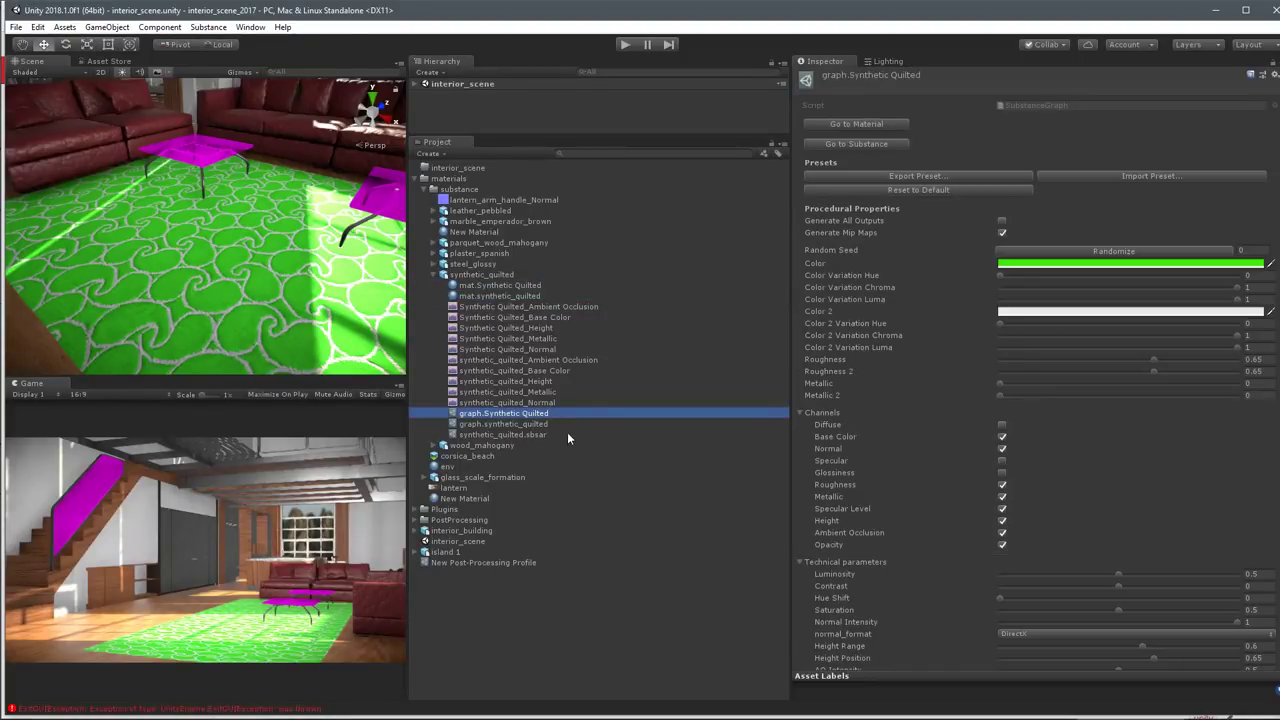
Set the first Color of graph.synthetic_quilted to orange-red, about R 0.93, G 0.18, B 0.04.
click(570, 426)
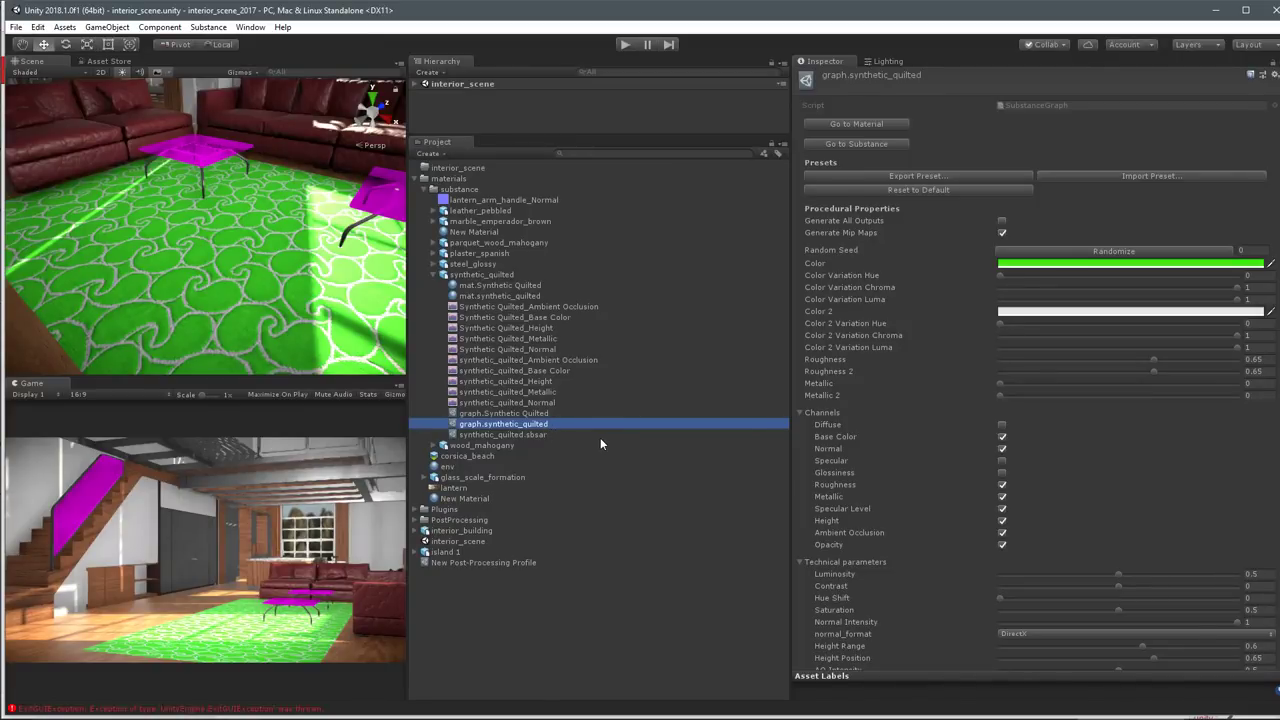
click(1119, 267)
click(1038, 302)
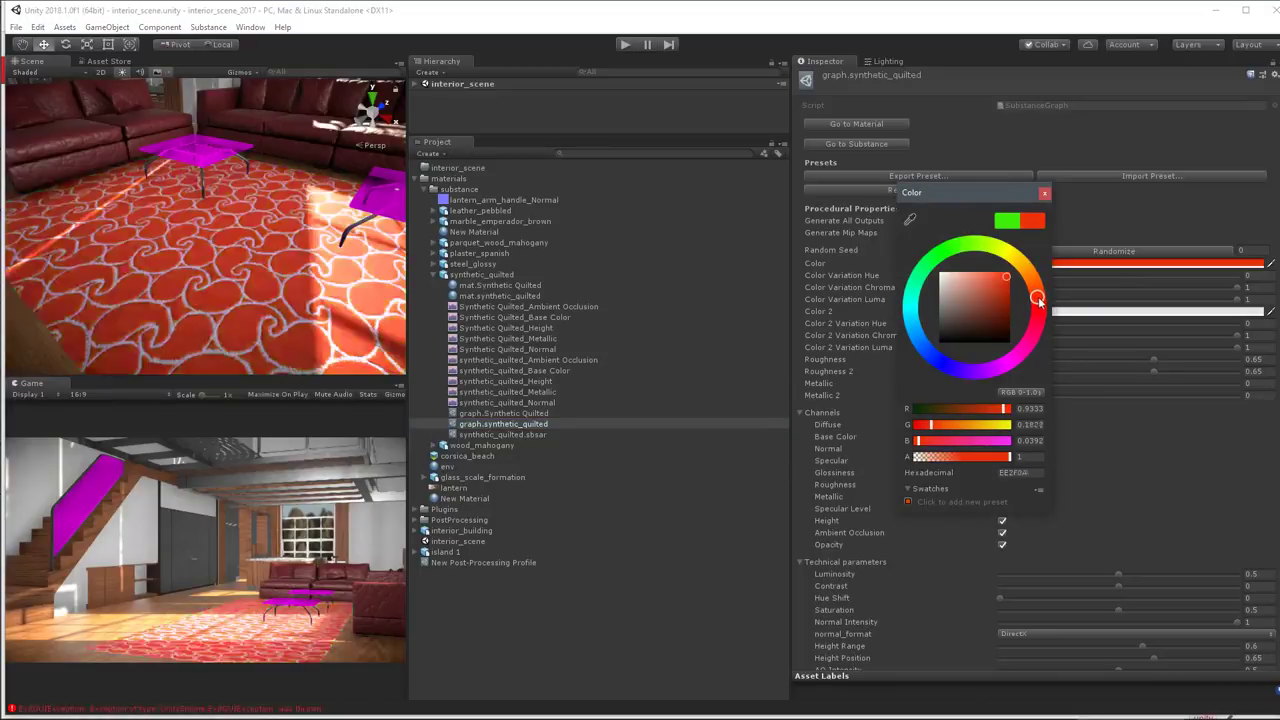
Close the colour picker, review graph.synthetic_quilted down to its target settings, and show the properties of graph.Synthetic Quilted.
click(1044, 193)
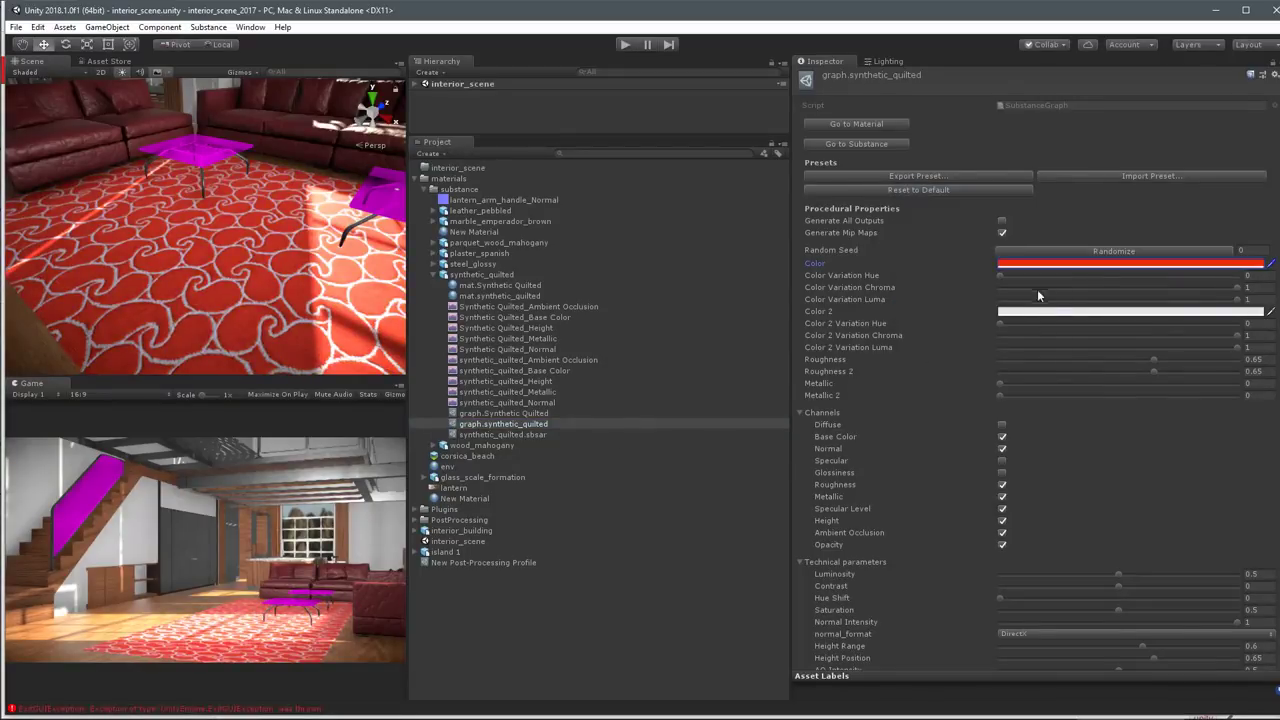
scroll(1152, 507, down, 5)
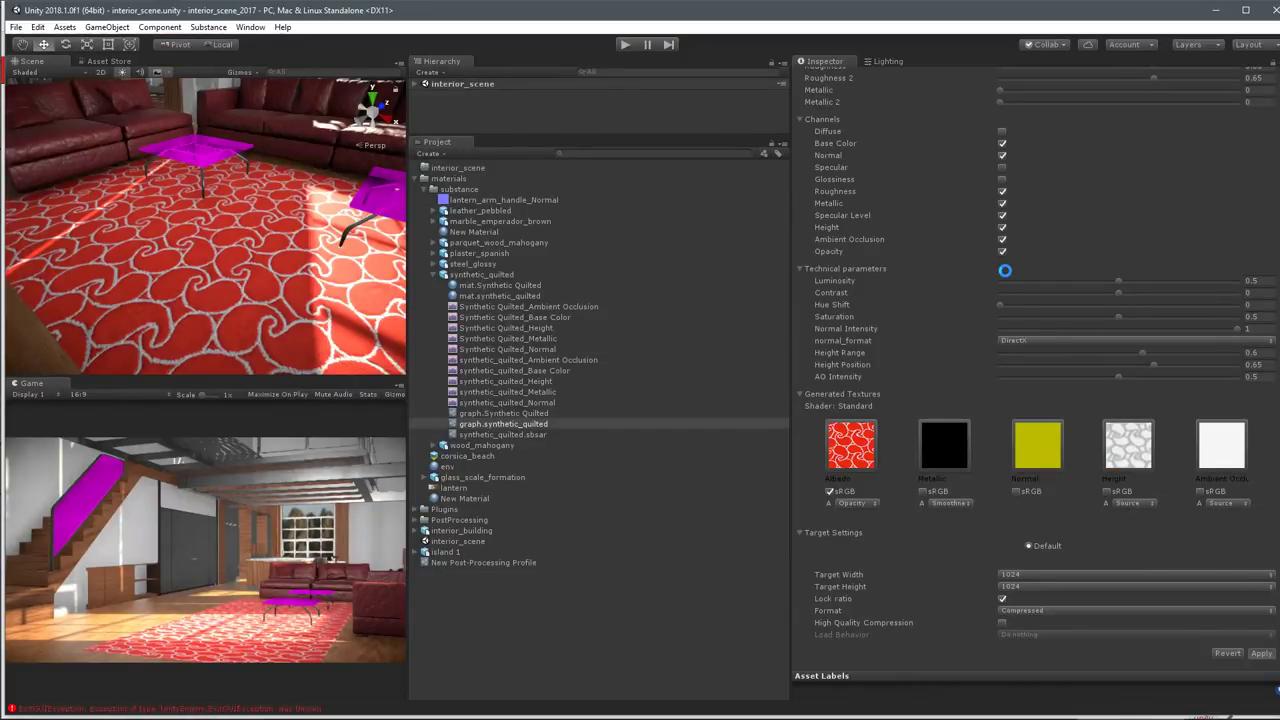
click(889, 315)
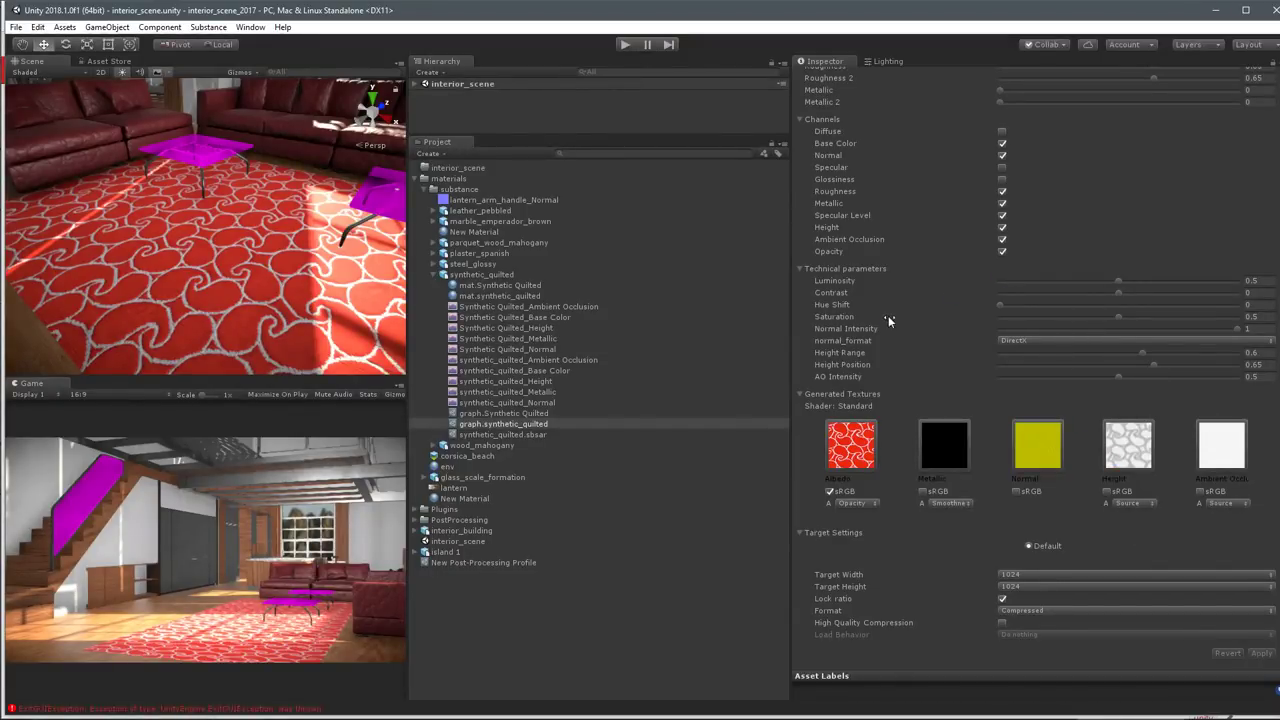
click(503, 413)
scroll(833, 504, up, 5)
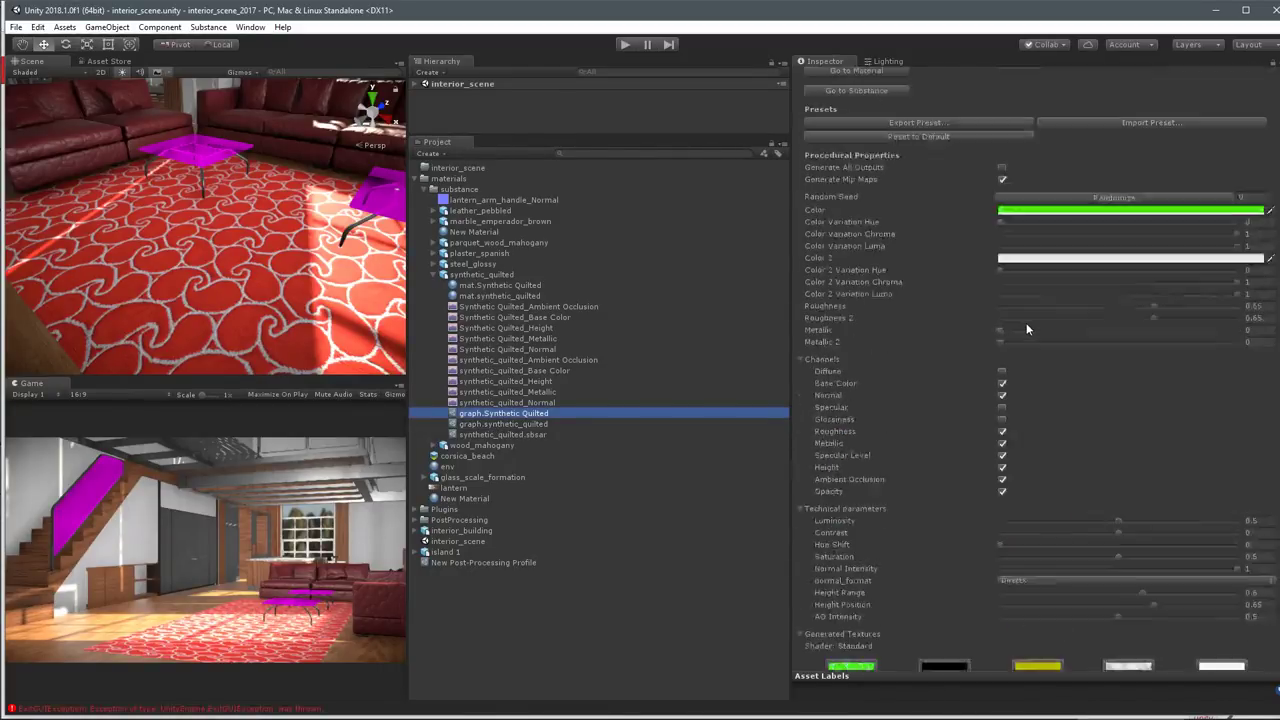
Examine the two graph instances in synthetic_quilted.sbsar and compare the Base Color textures generated by each.
click(514, 434)
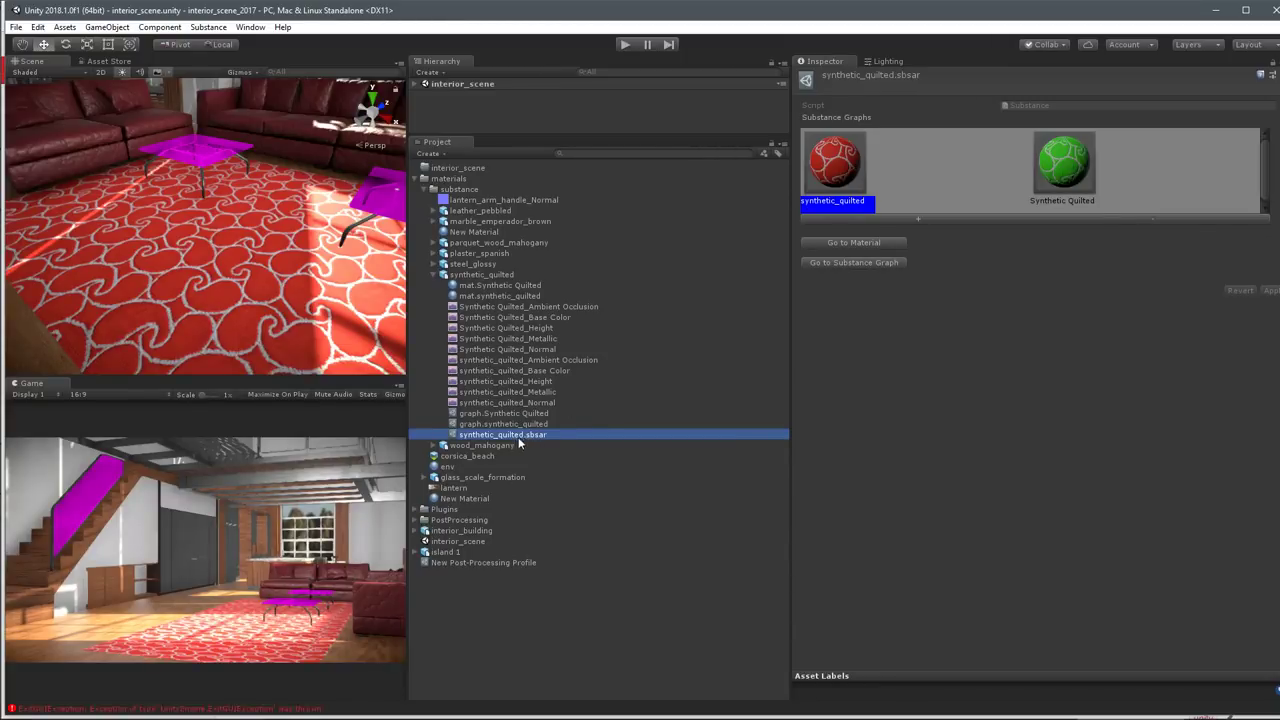
click(559, 317)
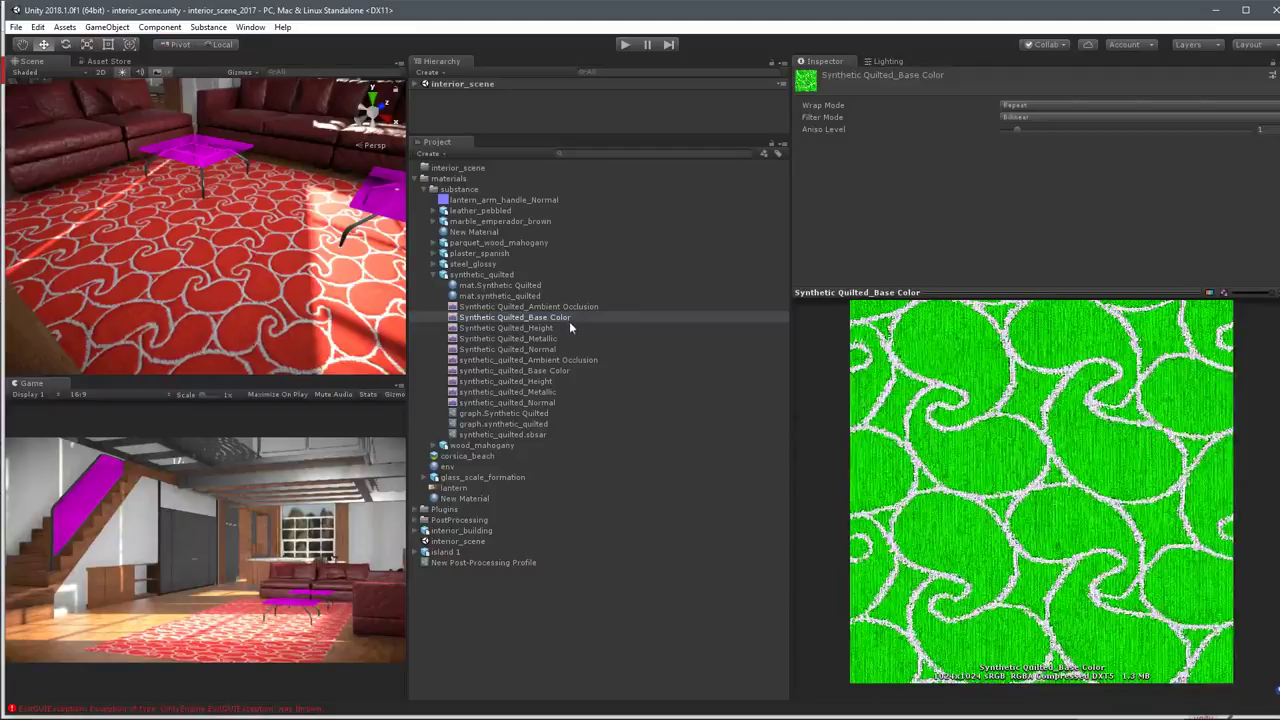
click(565, 370)
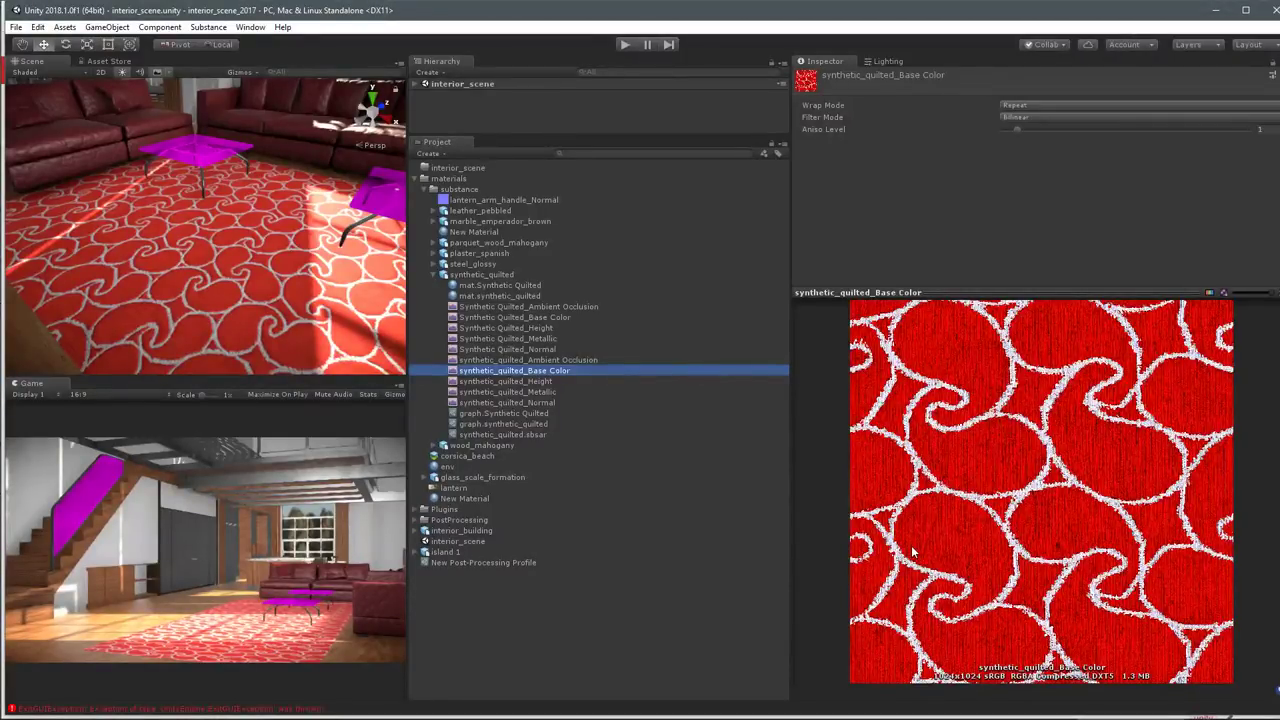
click(520, 436)
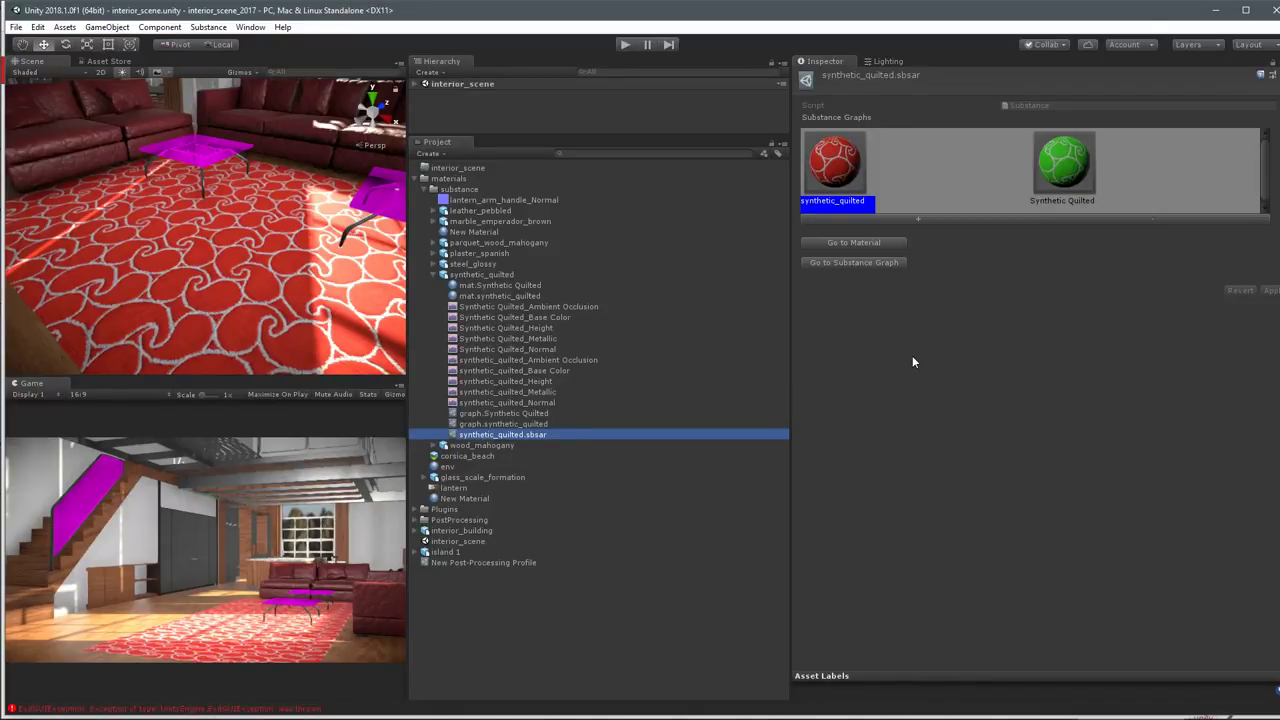
Widen the Inspector and compare the properties of graph.Synthetic Quilted and graph.synthetic_quilted.
drag(790, 338, 730, 337)
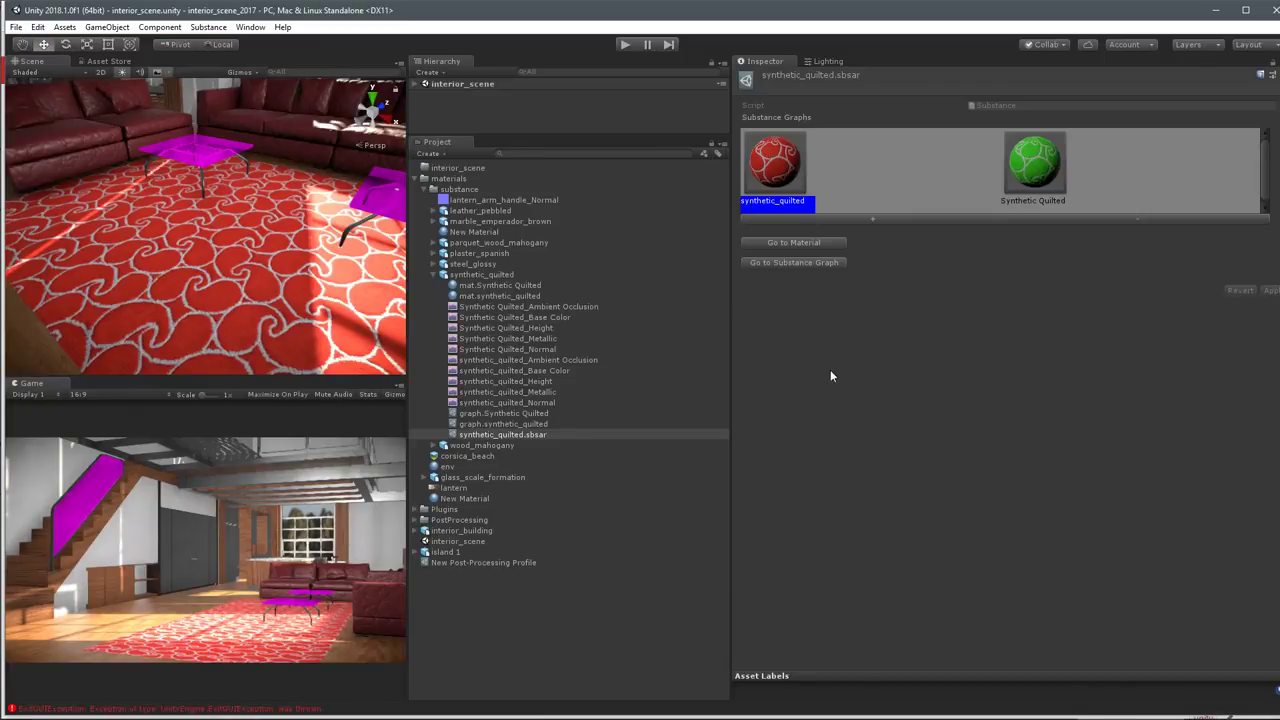
click(530, 413)
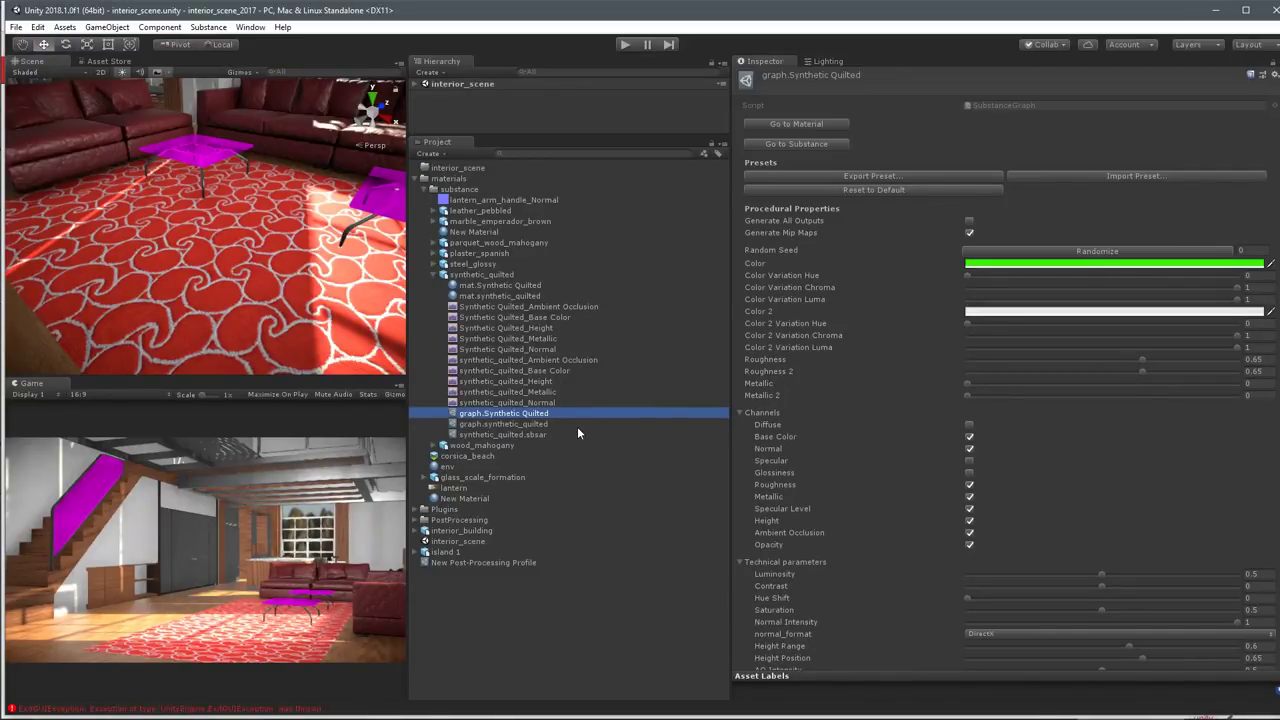
click(512, 425)
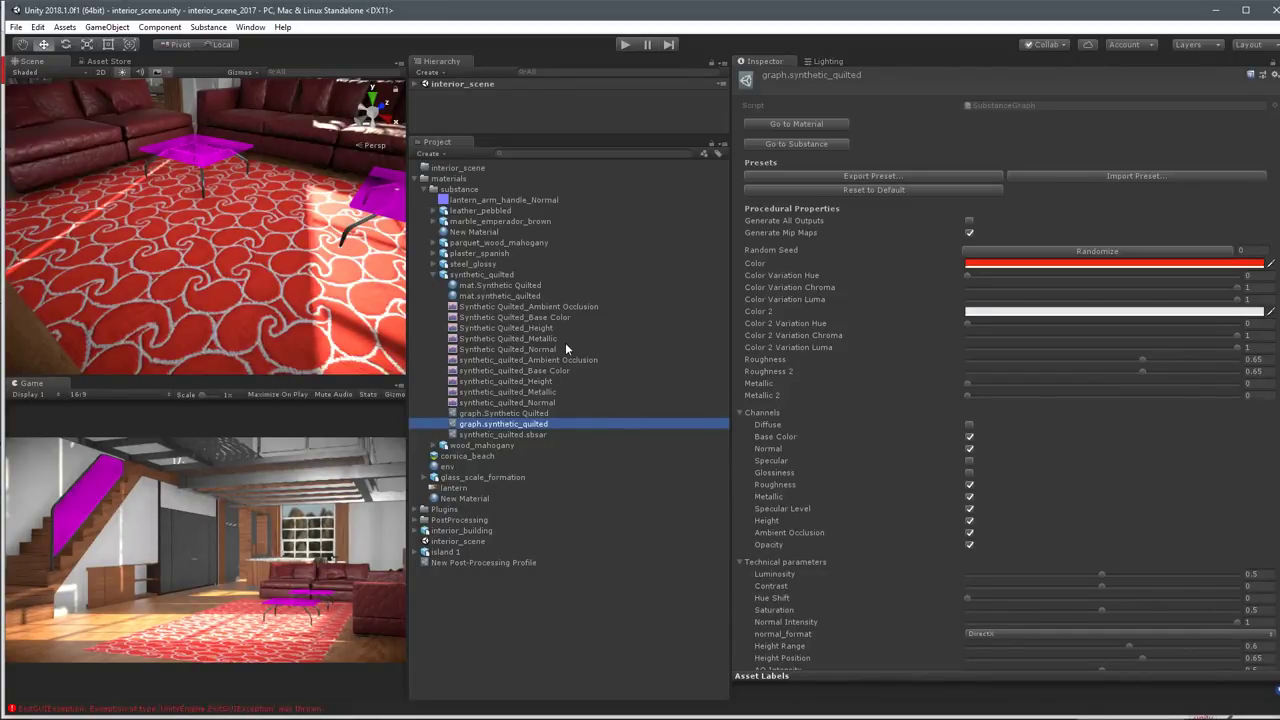
Locate the normal and albedo textures used by mat.Synthetic Quilted, and view Synthetic Quilted_Base Color in an enlarged preview.
click(502, 287)
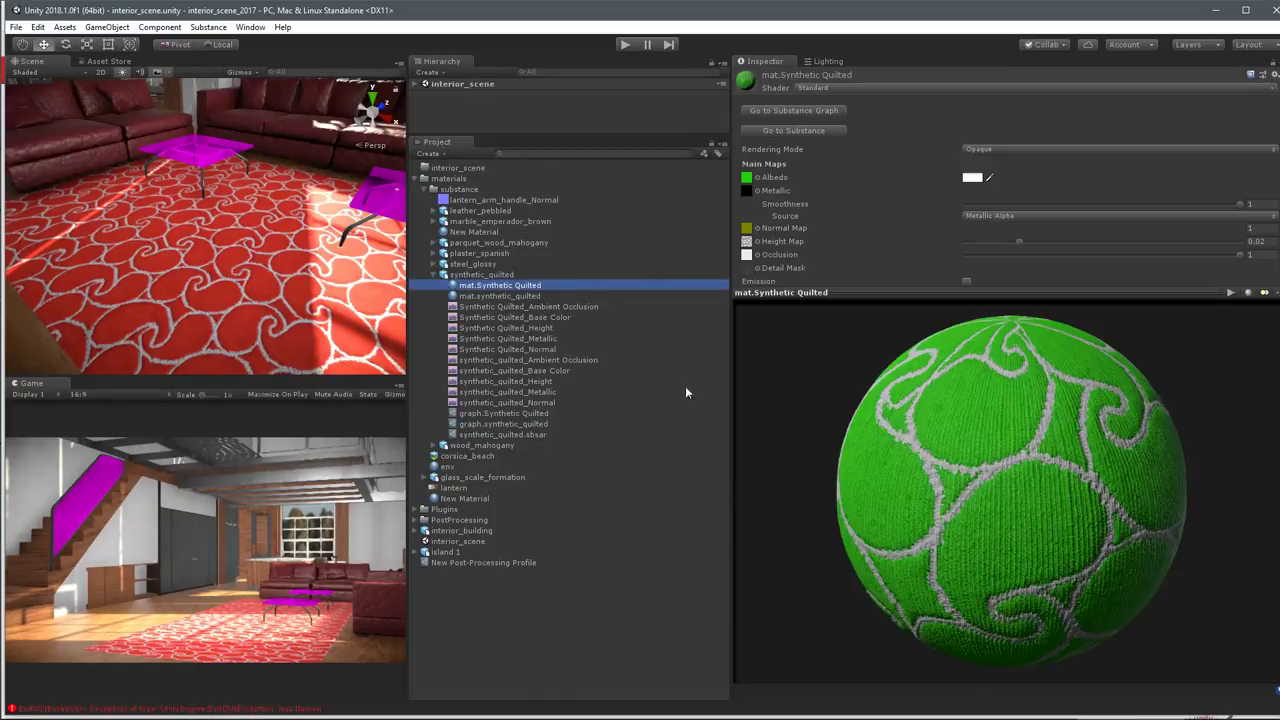
drag(870, 291, 852, 380)
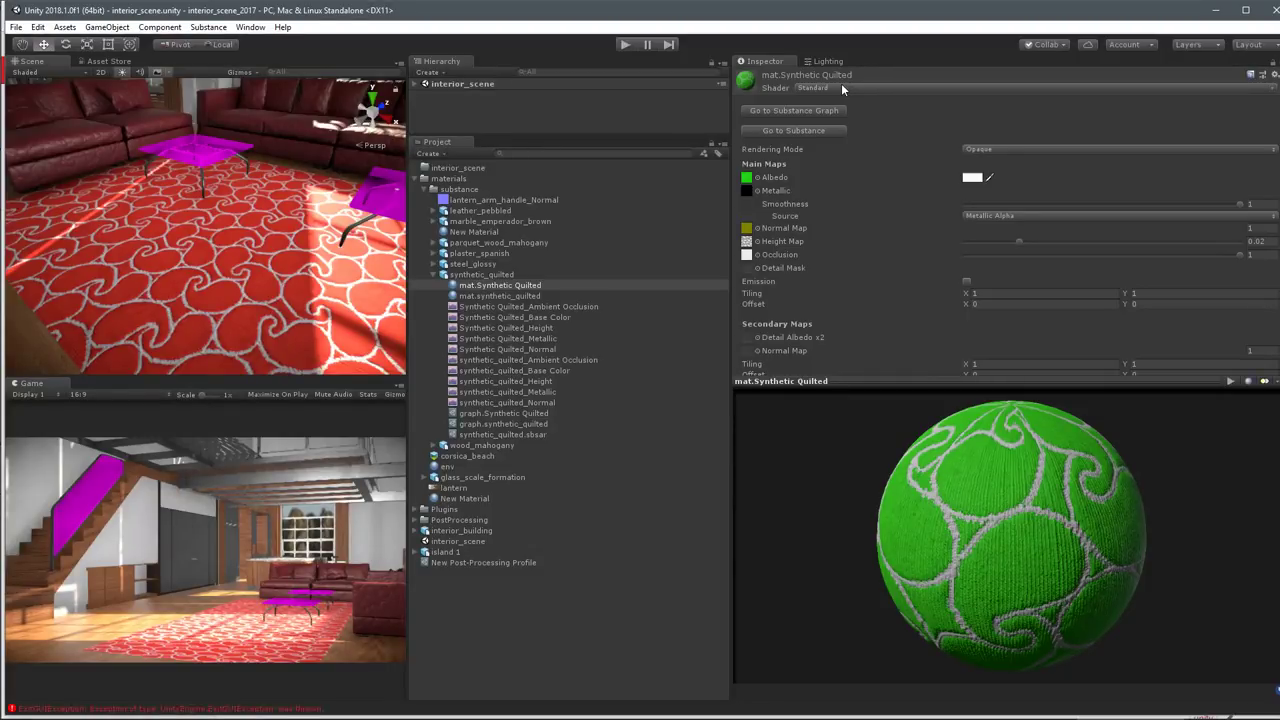
click(746, 228)
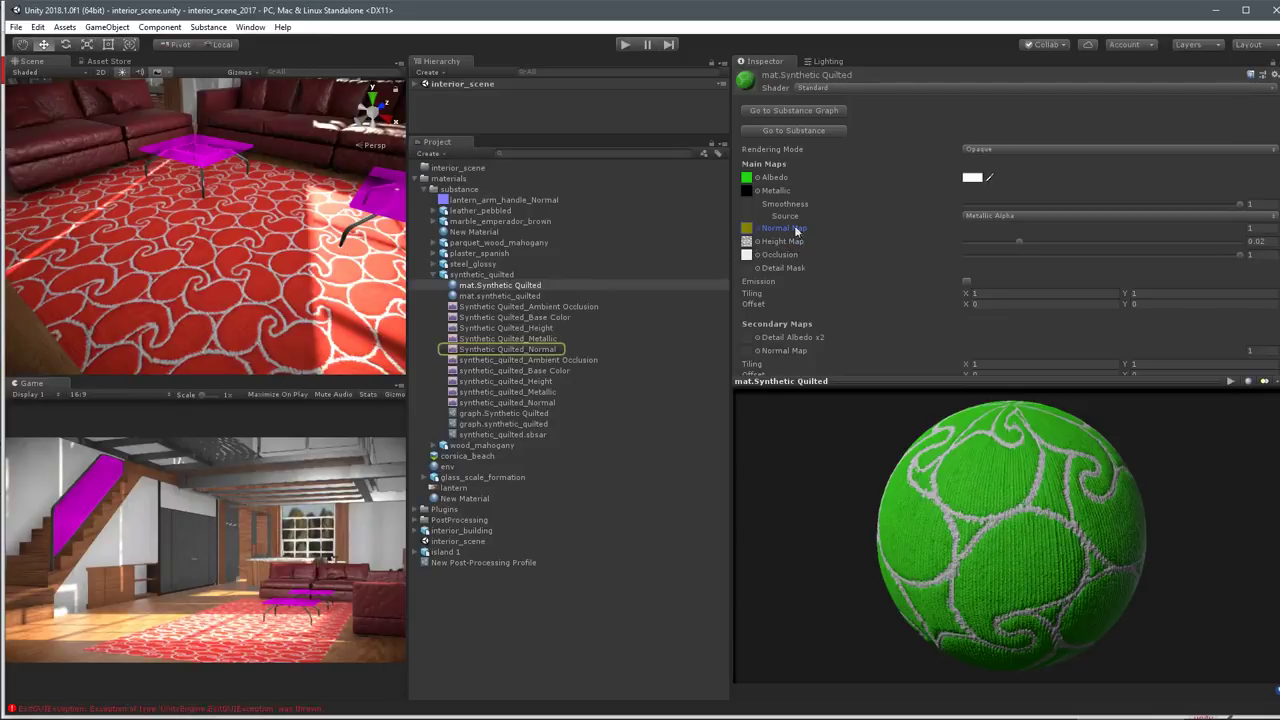
click(746, 177)
click(511, 318)
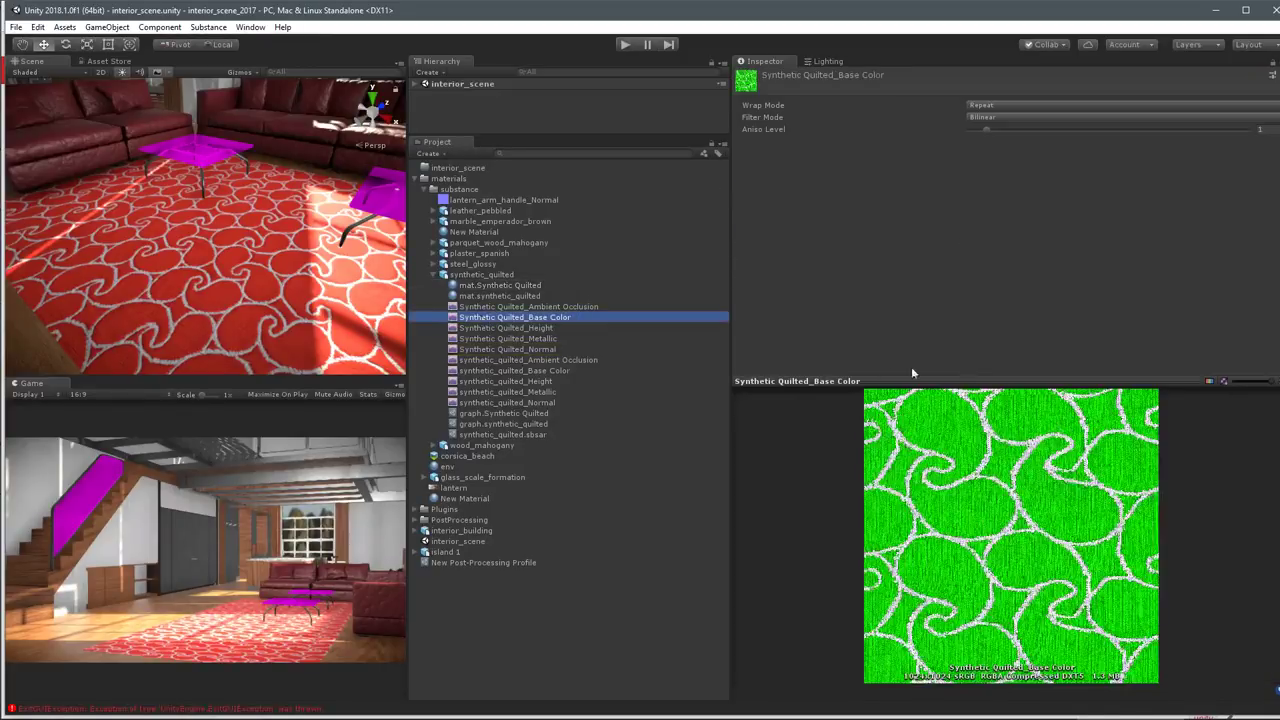
drag(911, 379, 898, 287)
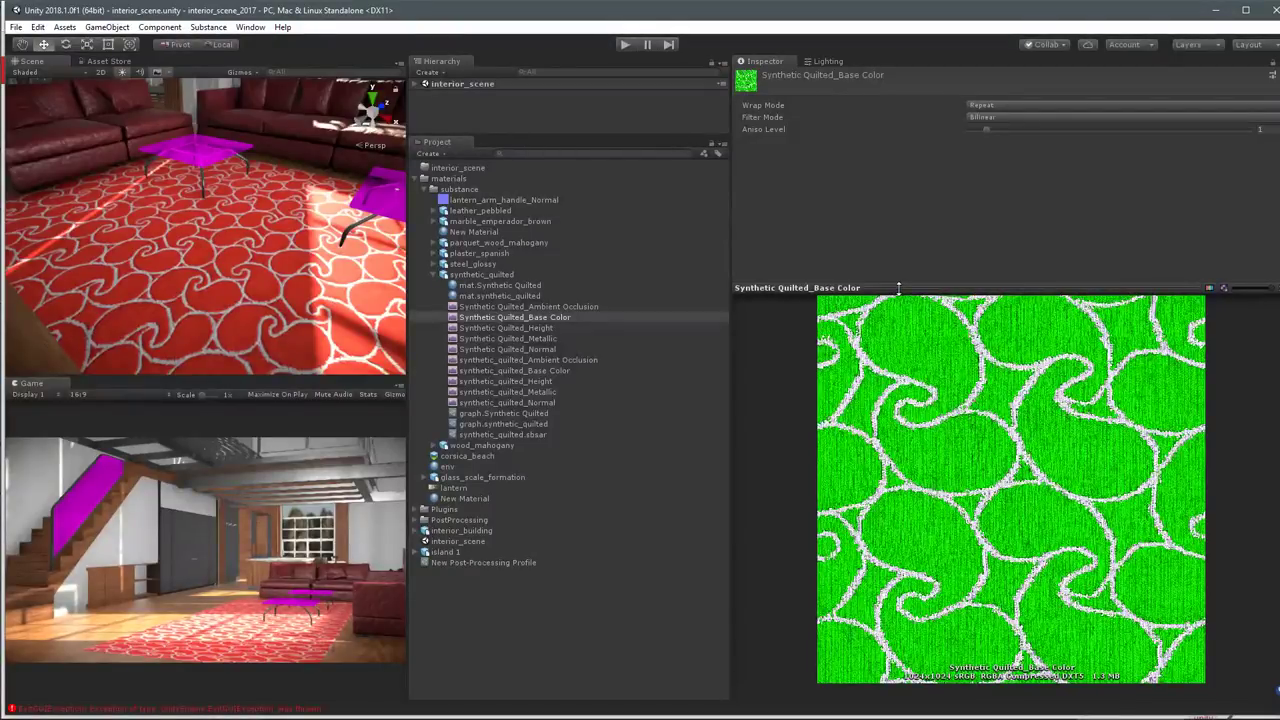
View mat.synthetic_quilted and examine the generated textures of graph.synthetic_quilted, including the alpha channel options for Albedo.
click(533, 296)
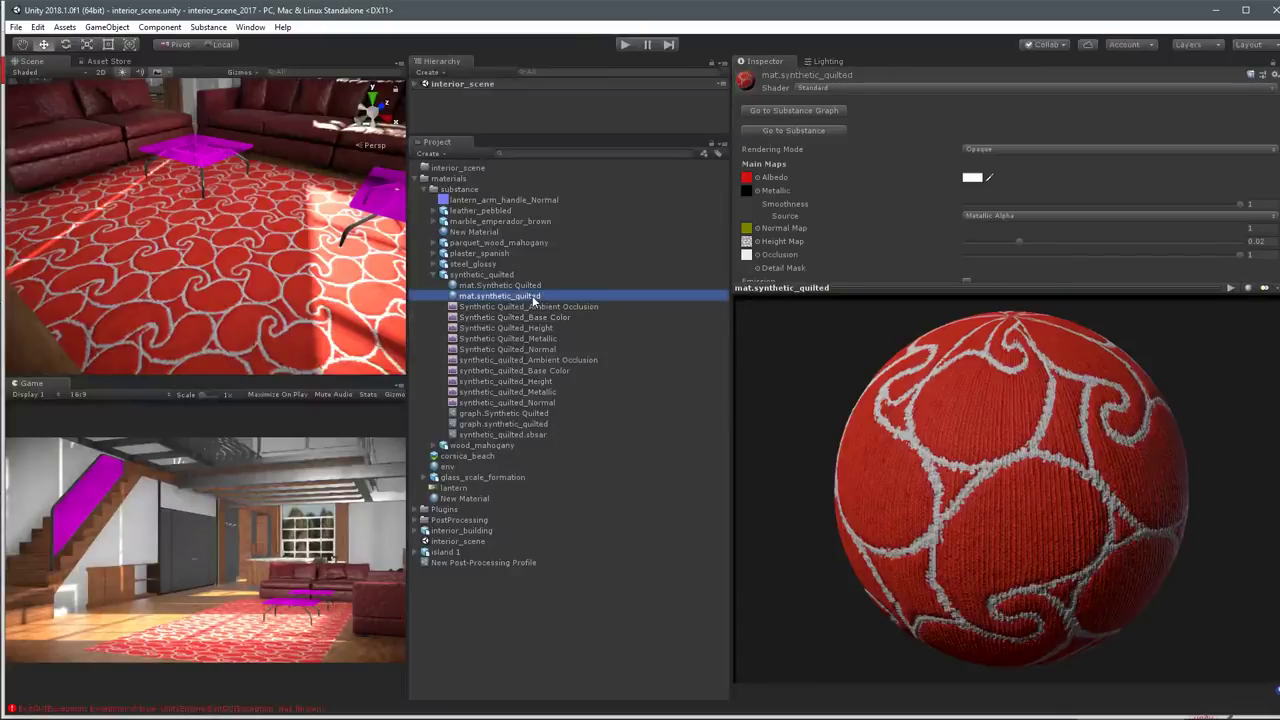
click(519, 425)
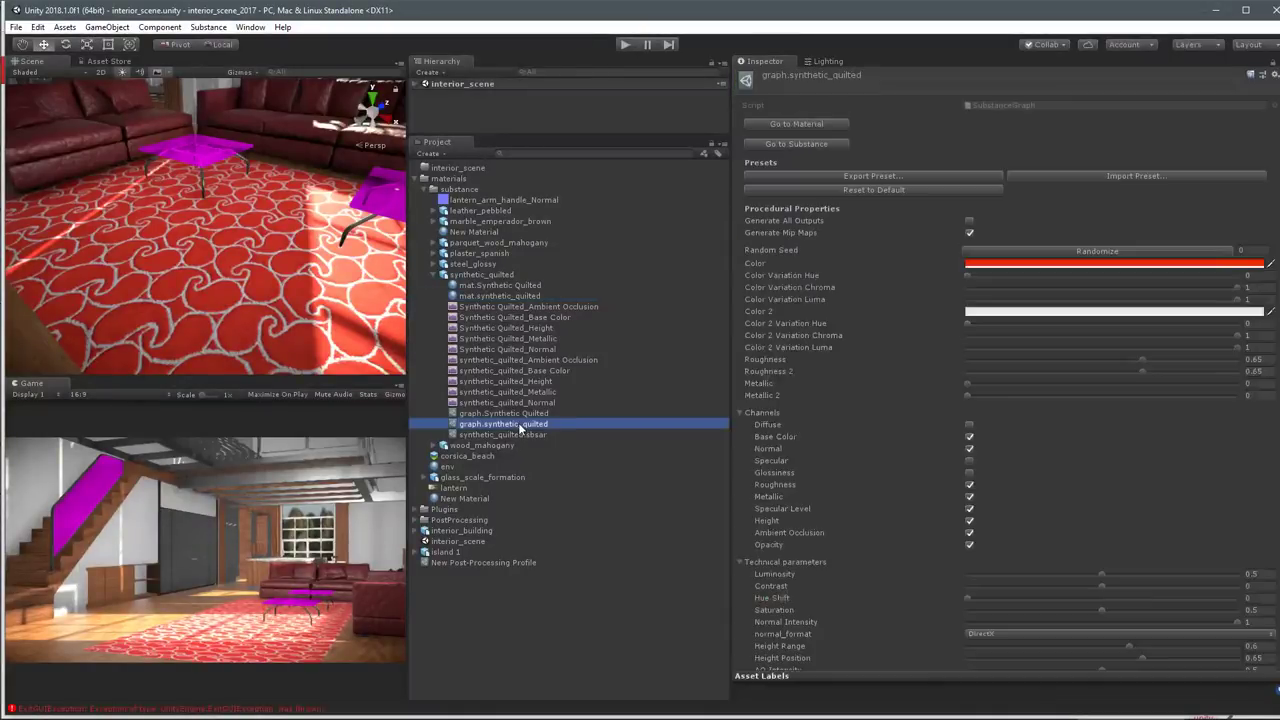
scroll(1040, 453, down, 5)
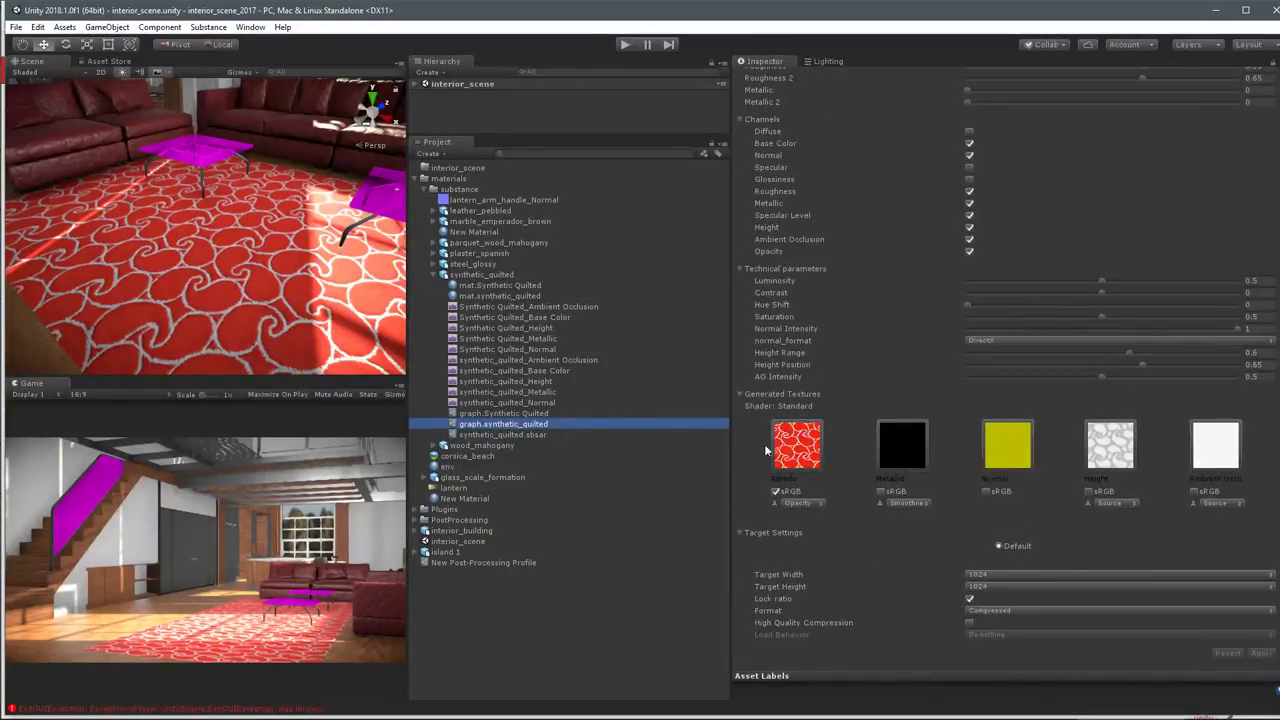
click(798, 502)
click(1149, 445)
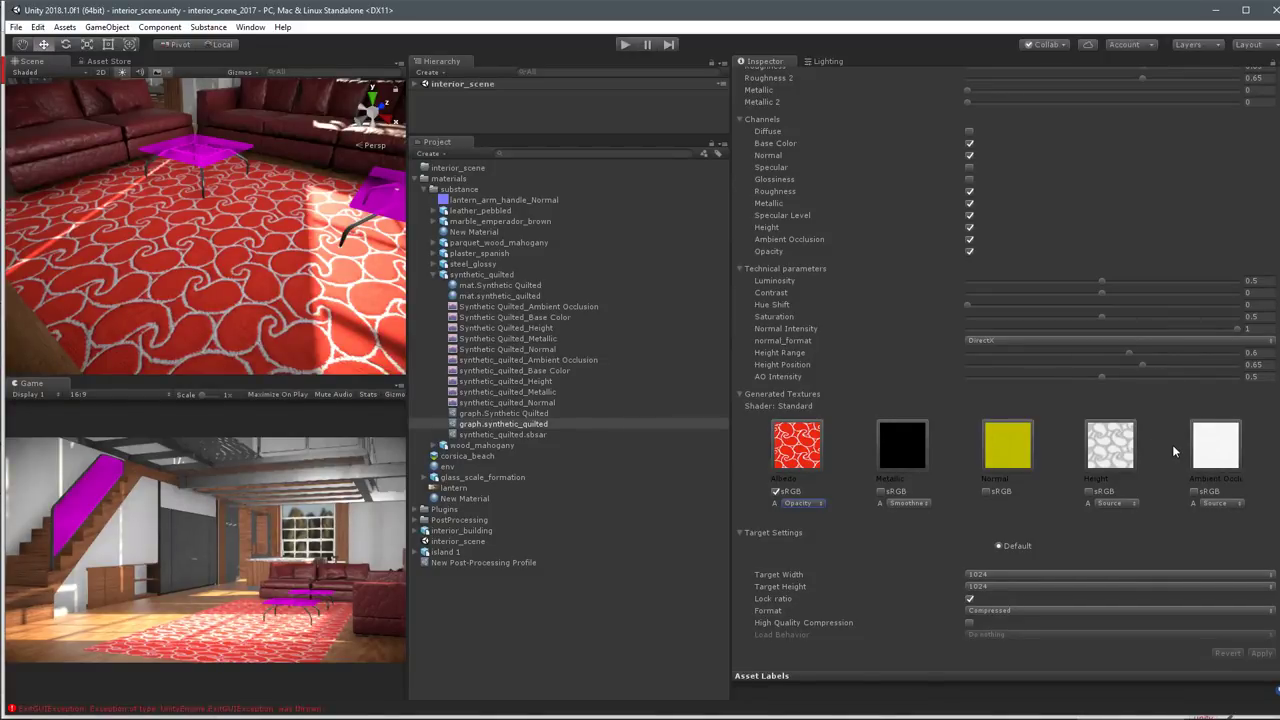
Preview the Synthetic Quilted_Normal texture and the Base Color, Metallic, Height and Ambient Occlusion textures of synthetic_quilted.
click(537, 350)
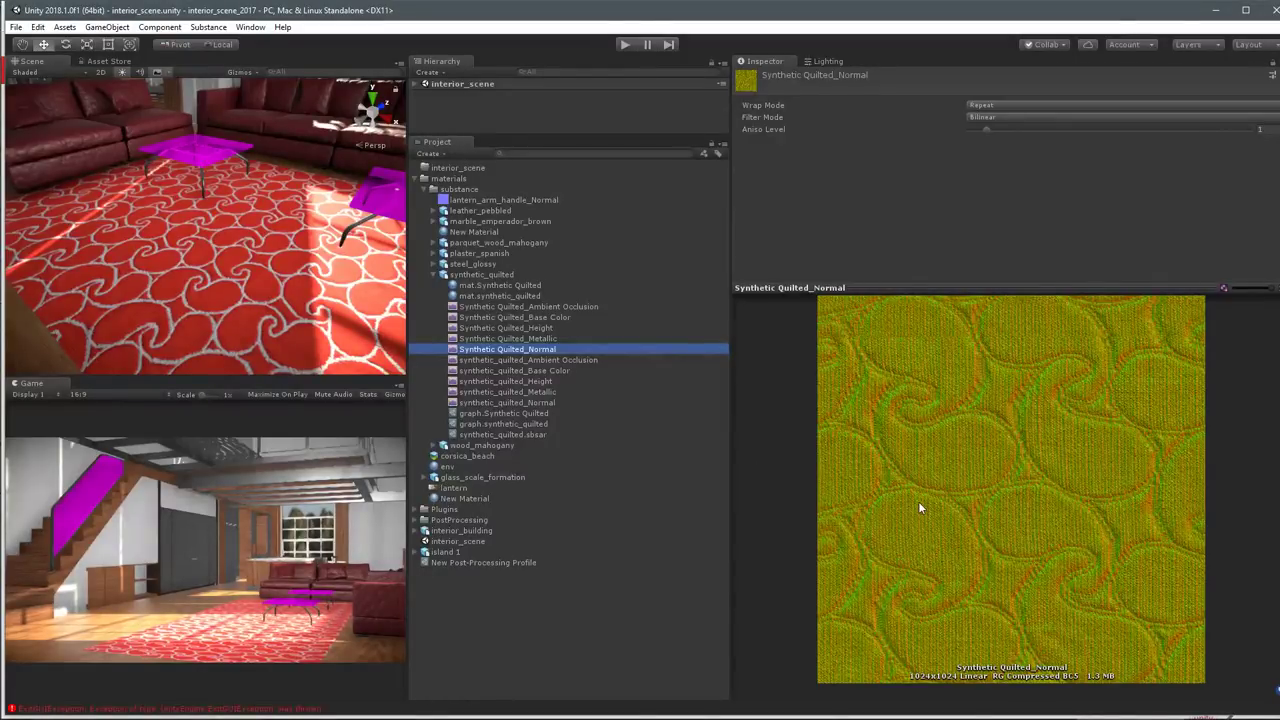
click(543, 370)
click(537, 392)
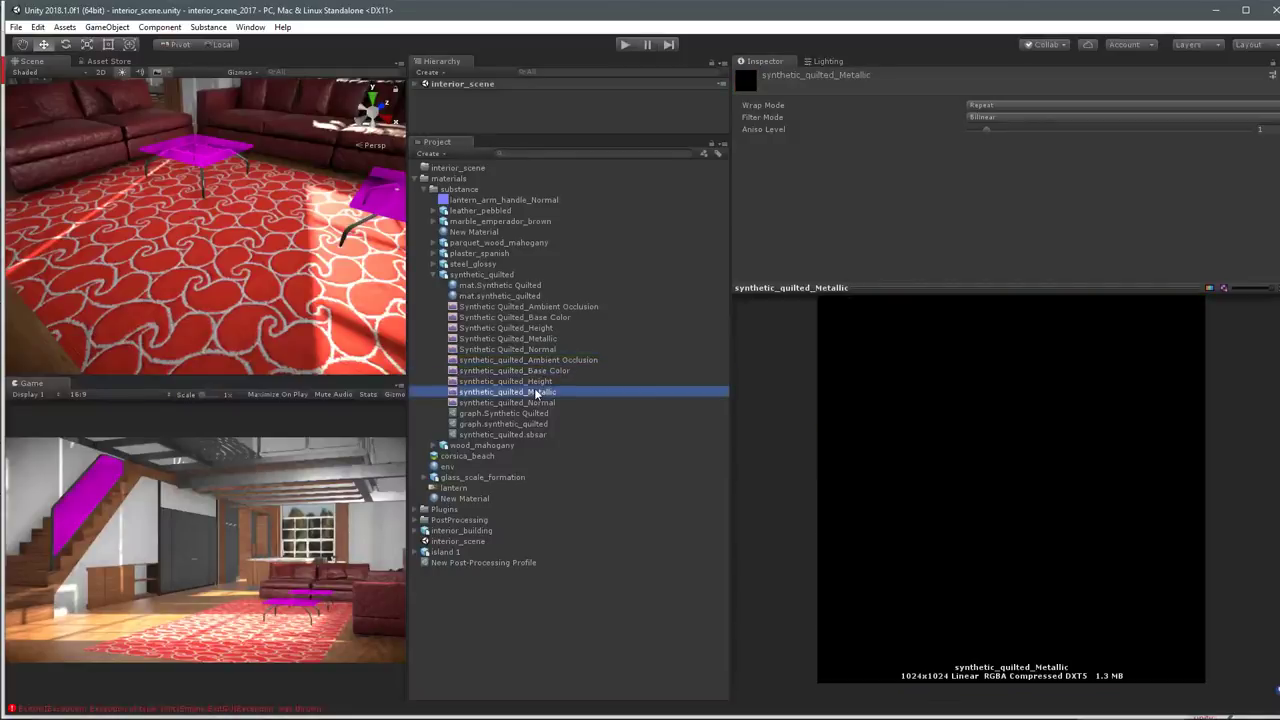
click(538, 381)
click(540, 360)
click(541, 350)
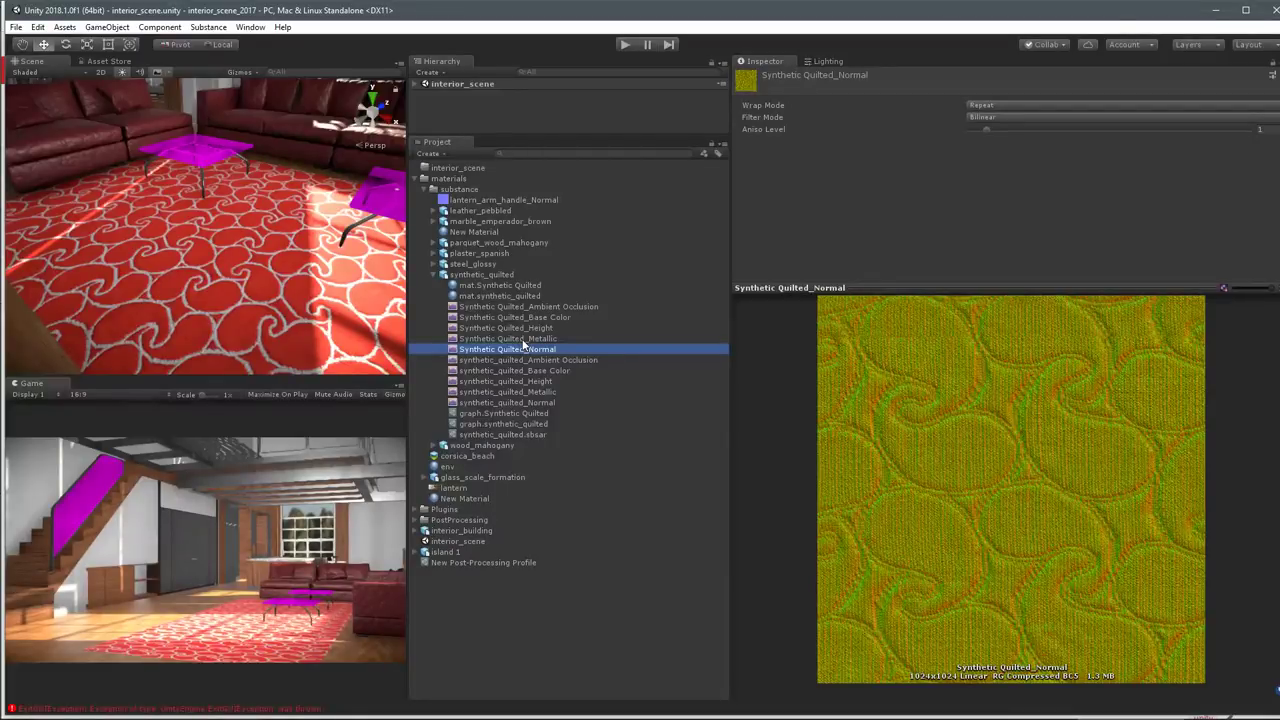
Review the generated textures of graph.synthetic_quilted, then inspect its Ambient Occlusion map and the Normal, Metallic, Height and Base Color maps of Synthetic Quilted.
click(501, 423)
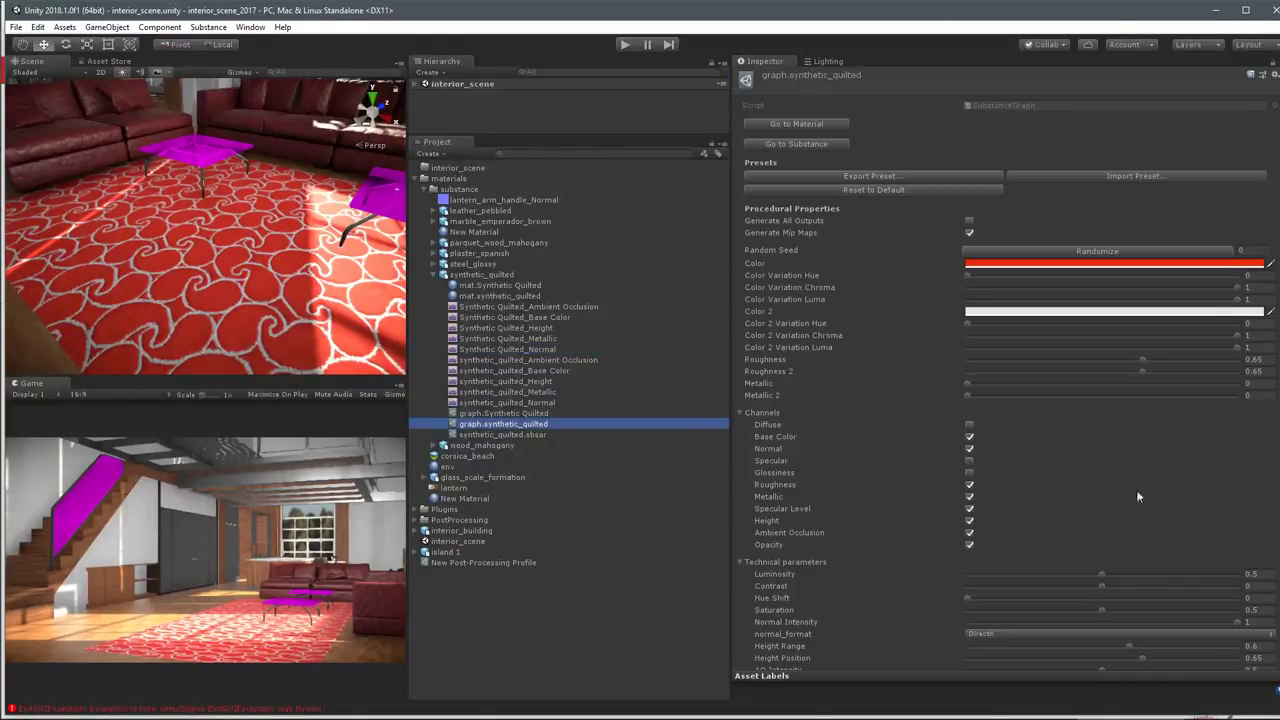
scroll(1136, 496, down, 6)
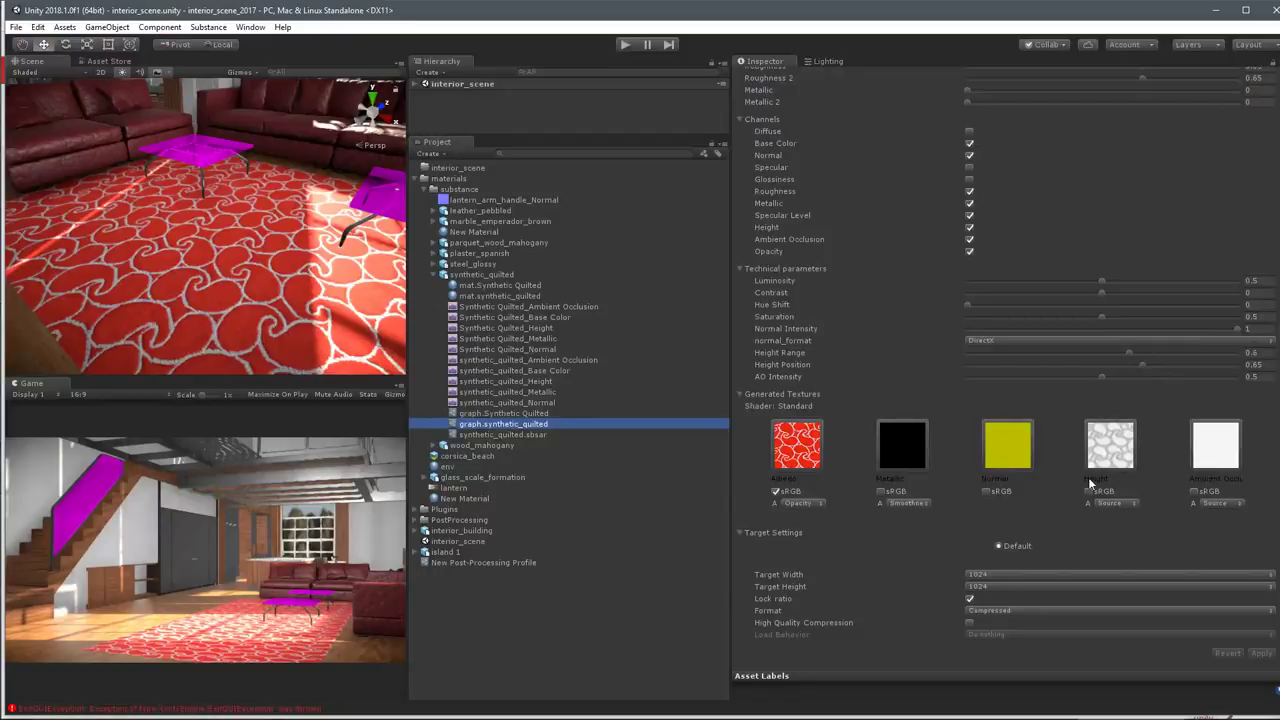
click(569, 360)
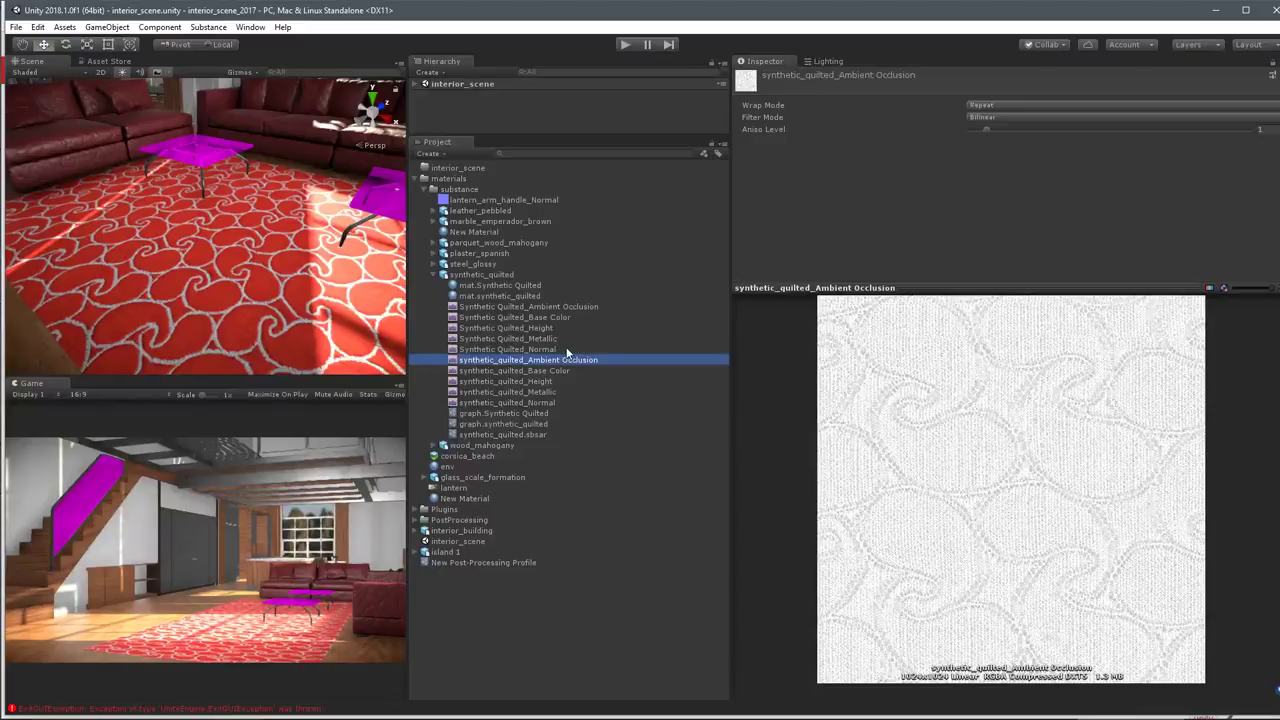
click(508, 349)
click(505, 338)
click(505, 328)
click(533, 318)
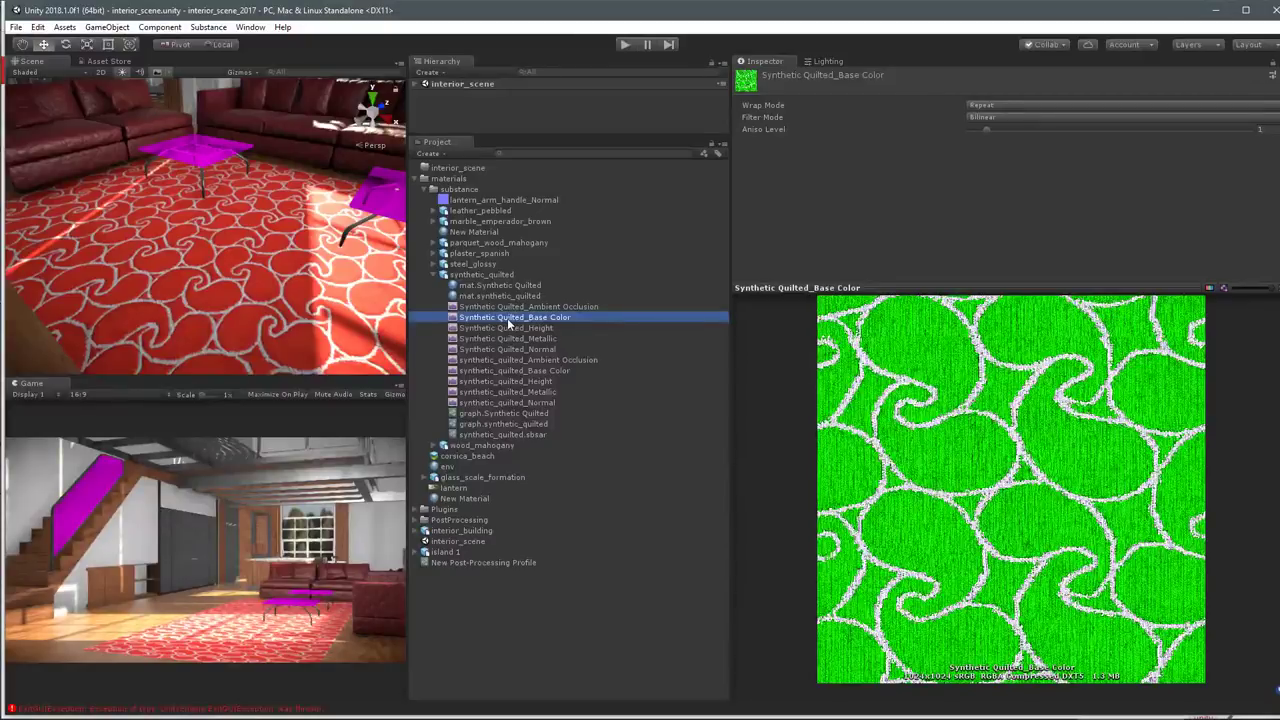
click(1015, 237)
click(612, 319)
drag(838, 288, 838, 318)
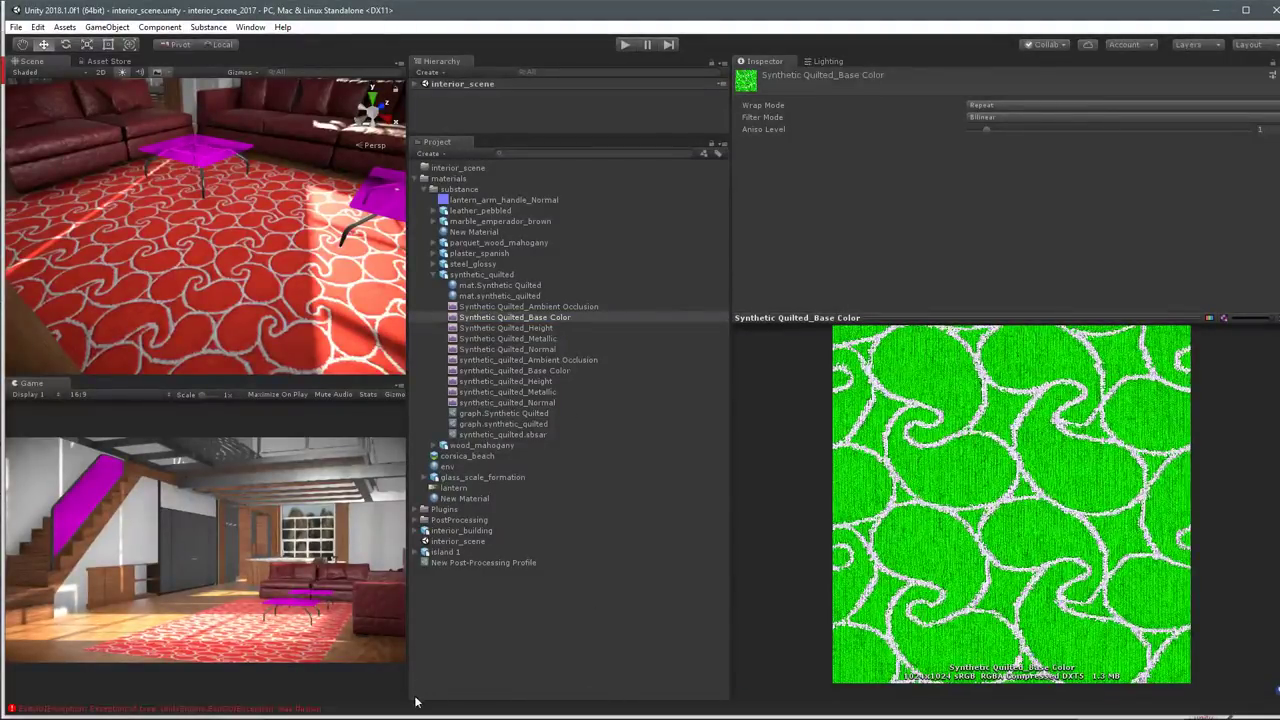
Switch to the browser and read the Unity 2018 Beta Release Information page, highlighting the notice on upgrading Substance packages for 2.0.1.
click(345, 707)
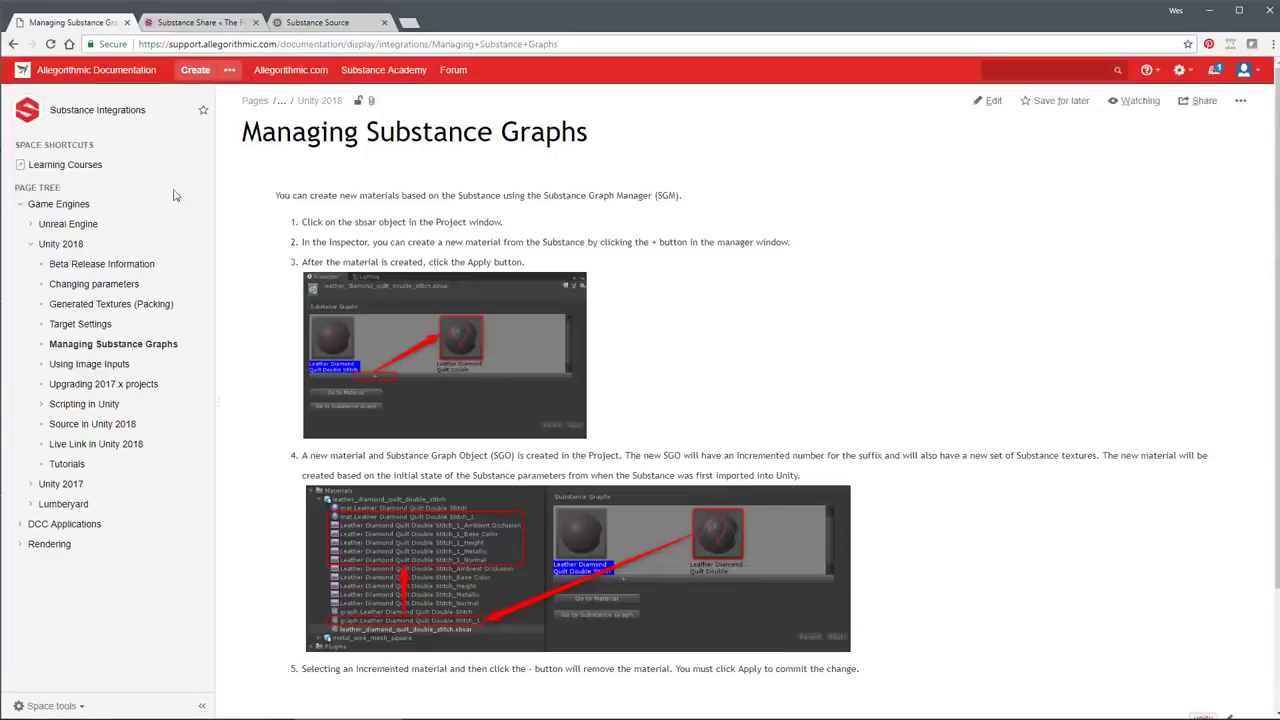
click(66, 245)
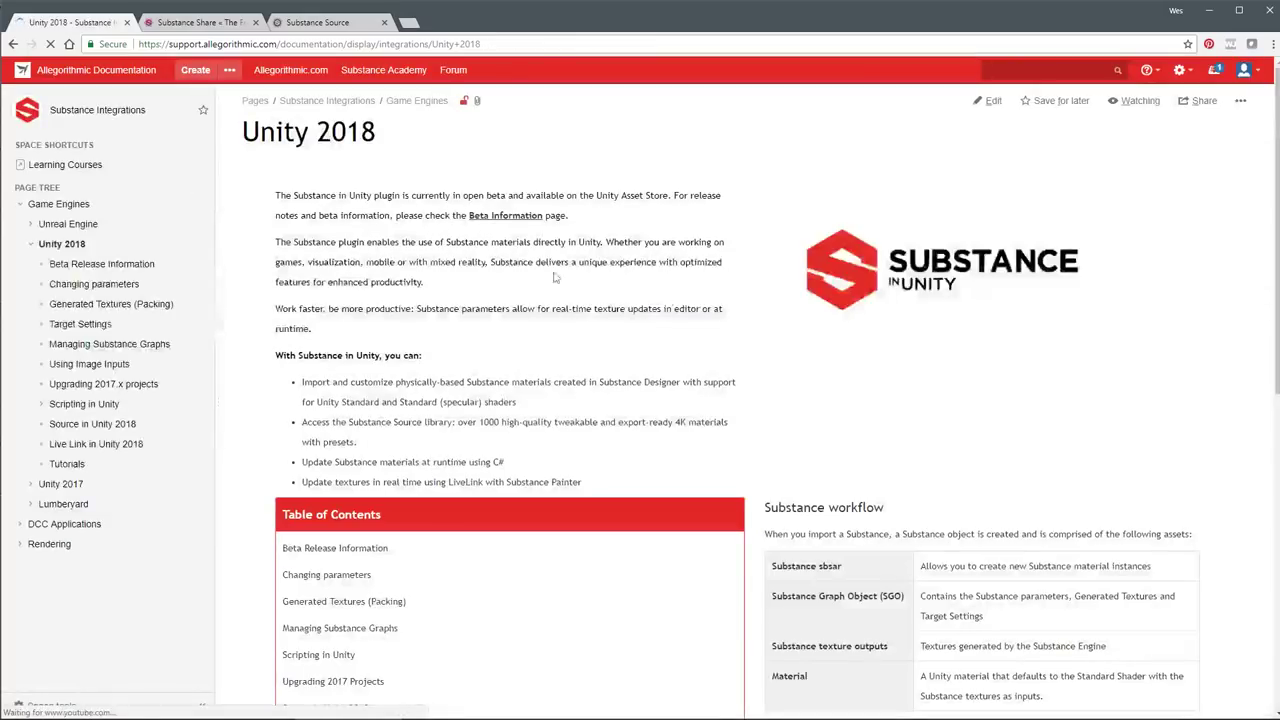
click(92, 265)
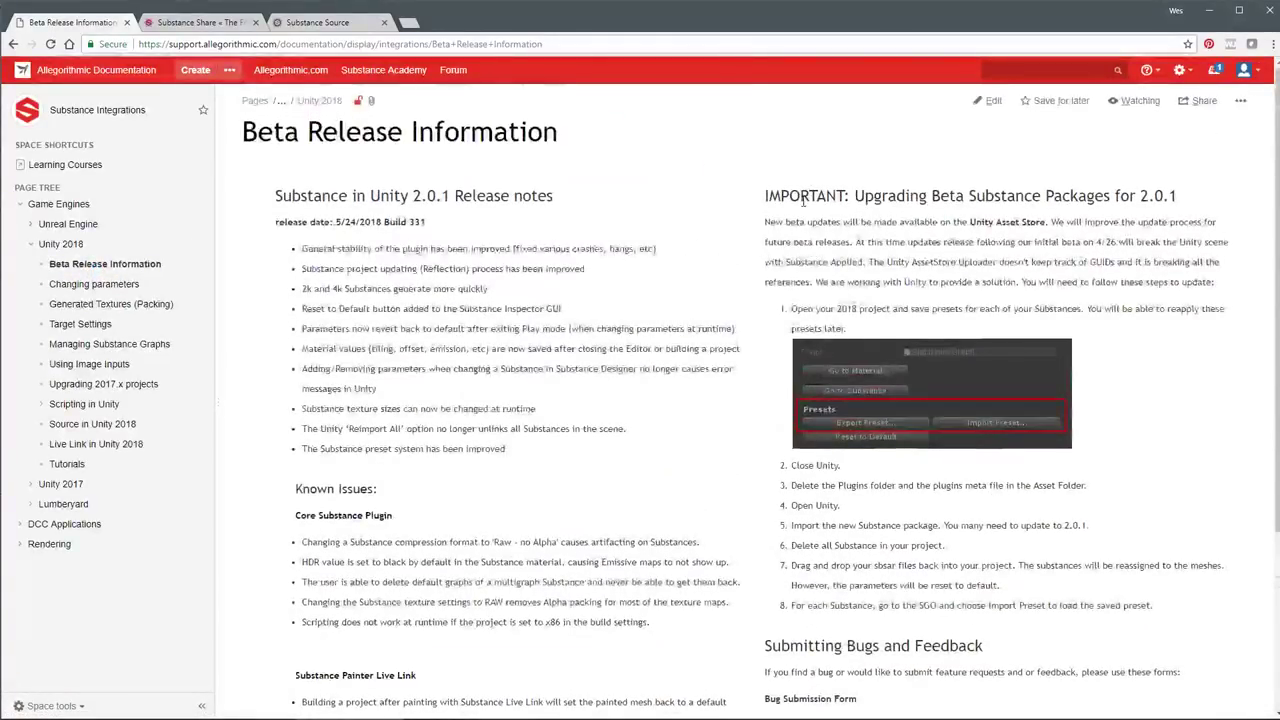
double_click(805, 196)
double_click(890, 196)
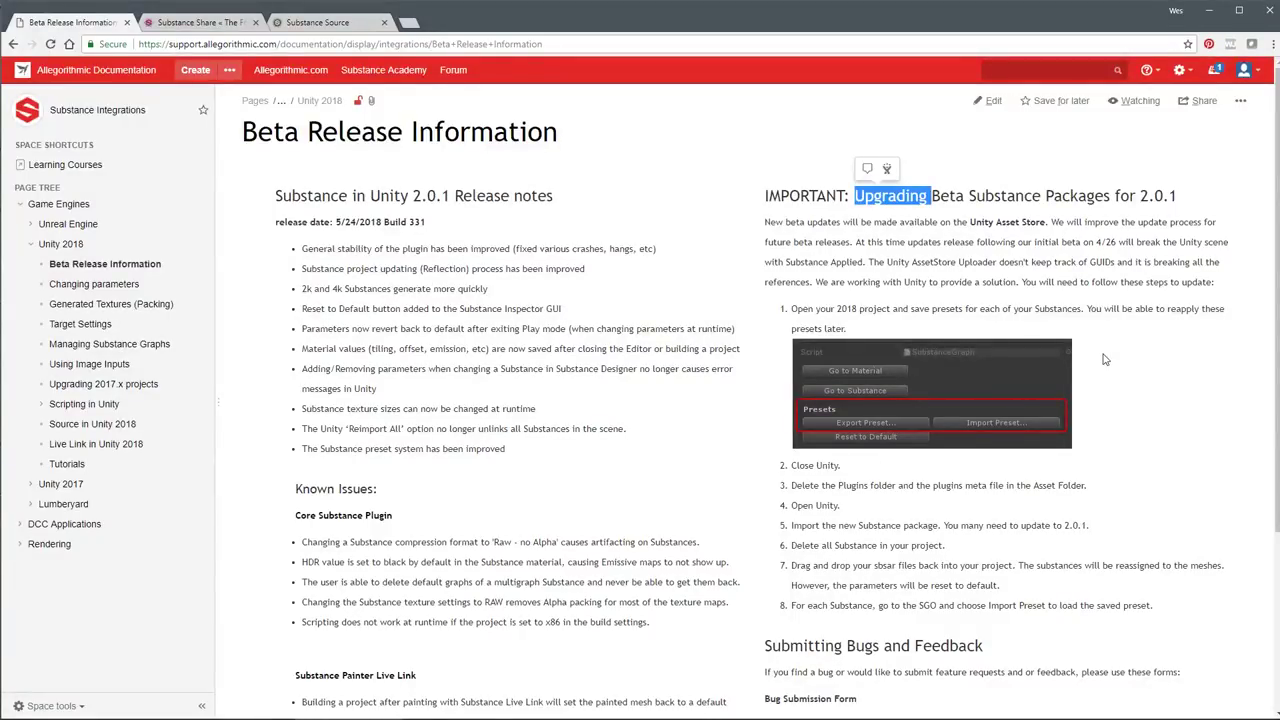
drag(1139, 196, 1190, 210)
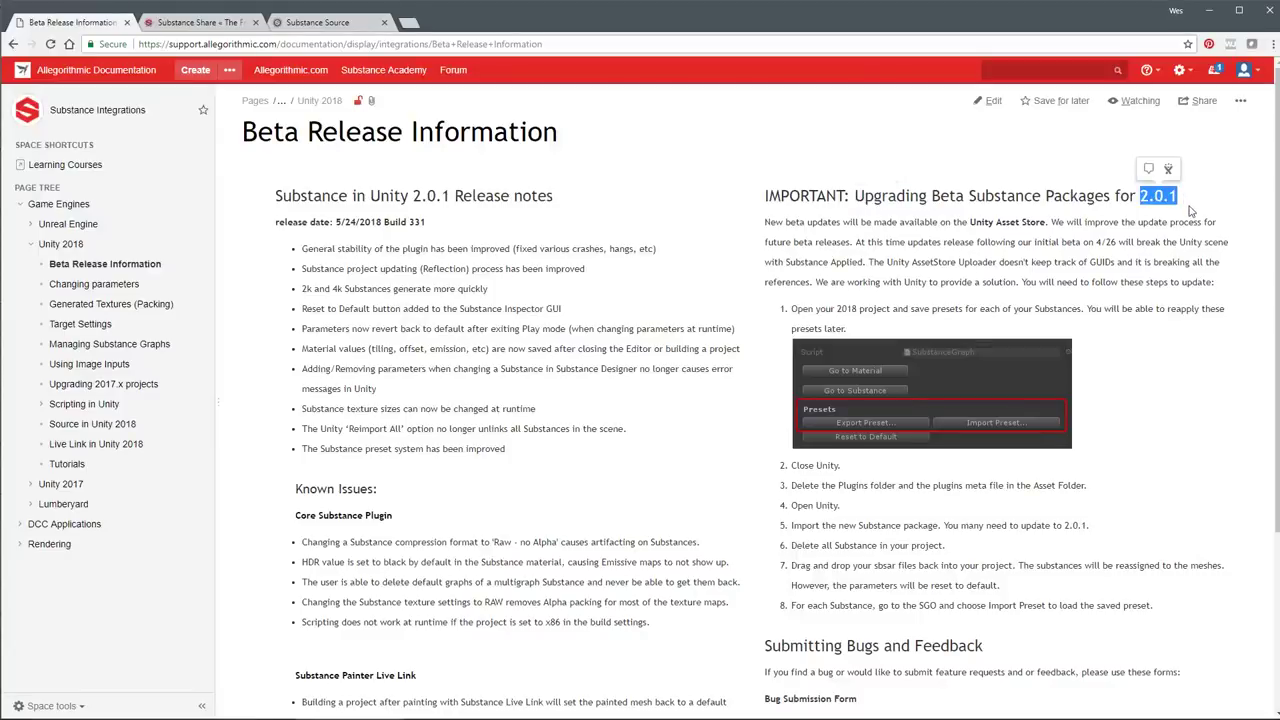
Switch back to Unity and show the Asset Store listing with the Substance in Unity package.
key(alt+Tab)
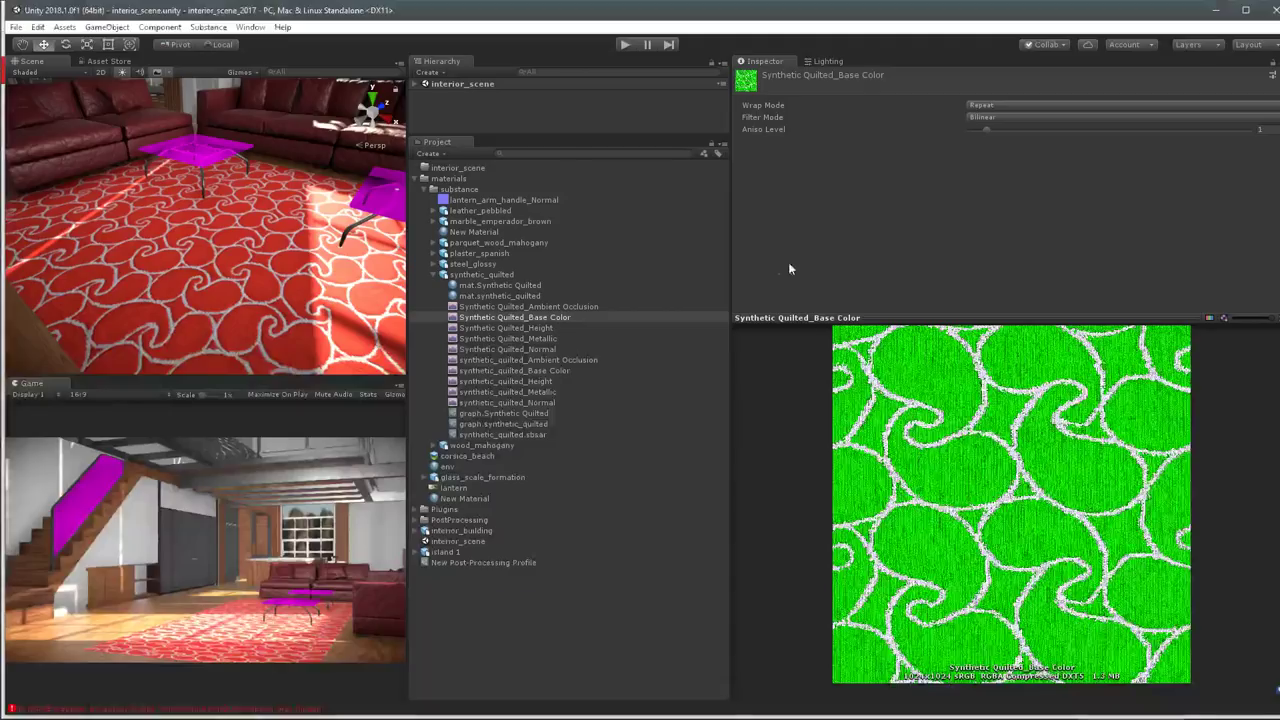
click(107, 62)
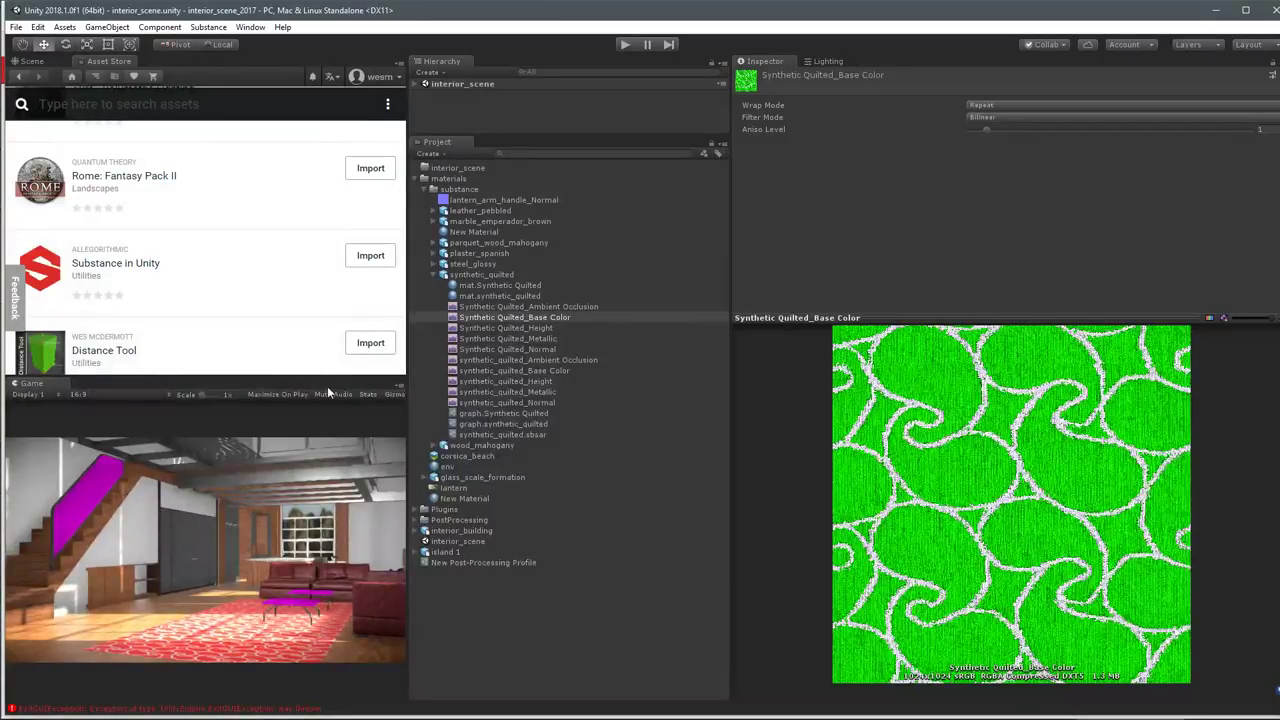
Check the Substance in Unity package for importable assets, then dismiss the import dialog.
click(371, 257)
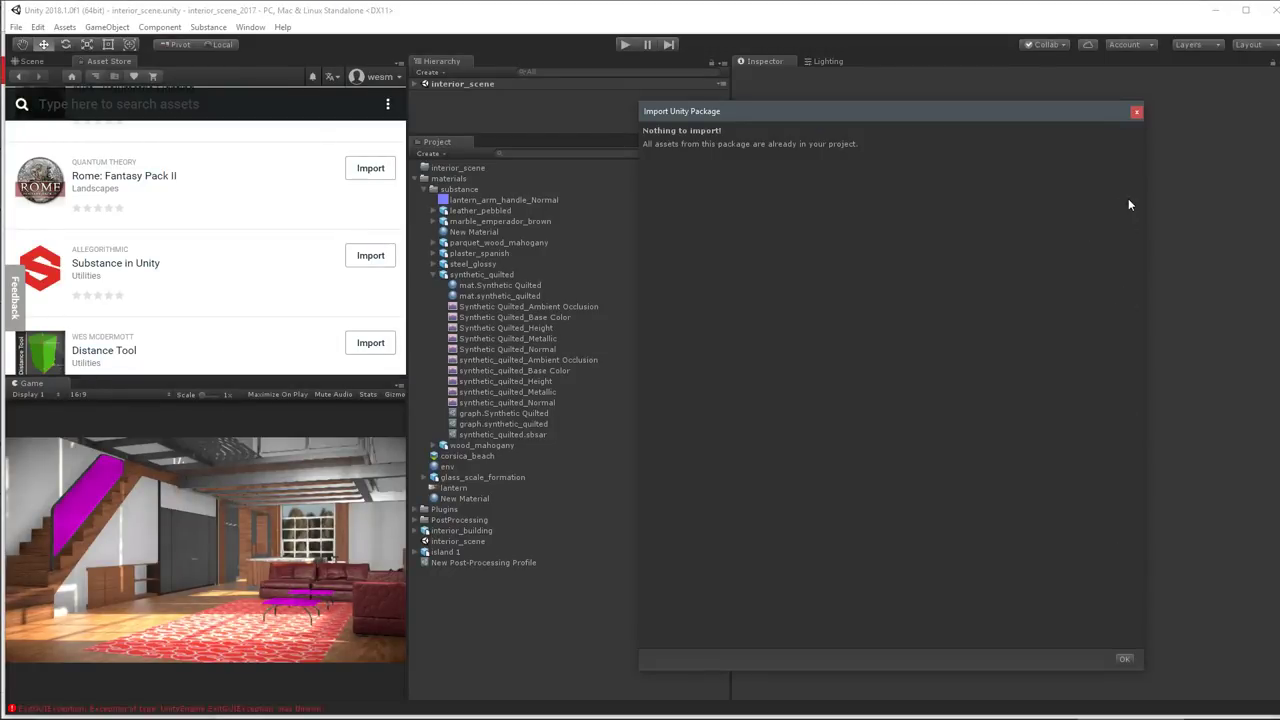
click(1136, 111)
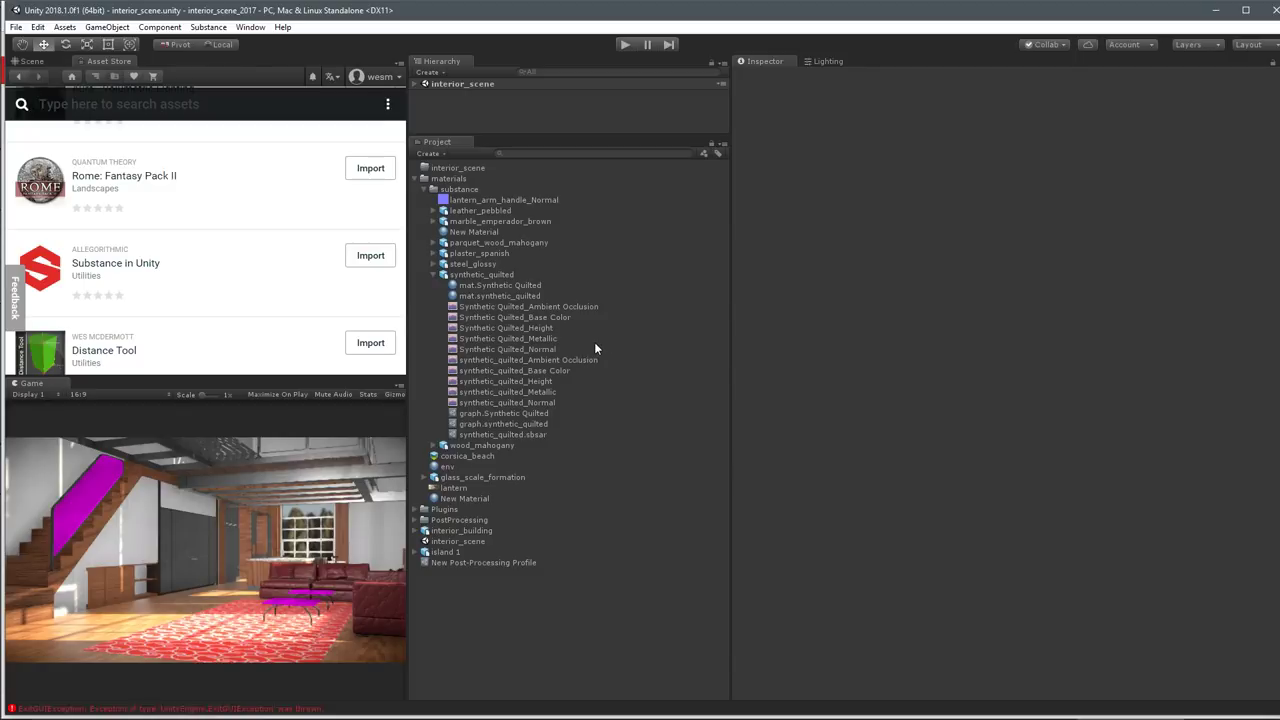
Inspect graph.Synthetic Quilted and graph.synthetic_quilted, then preview the synthetic_quilted_Base Color texture and the mat.Synthetic Quilted material.
click(514, 412)
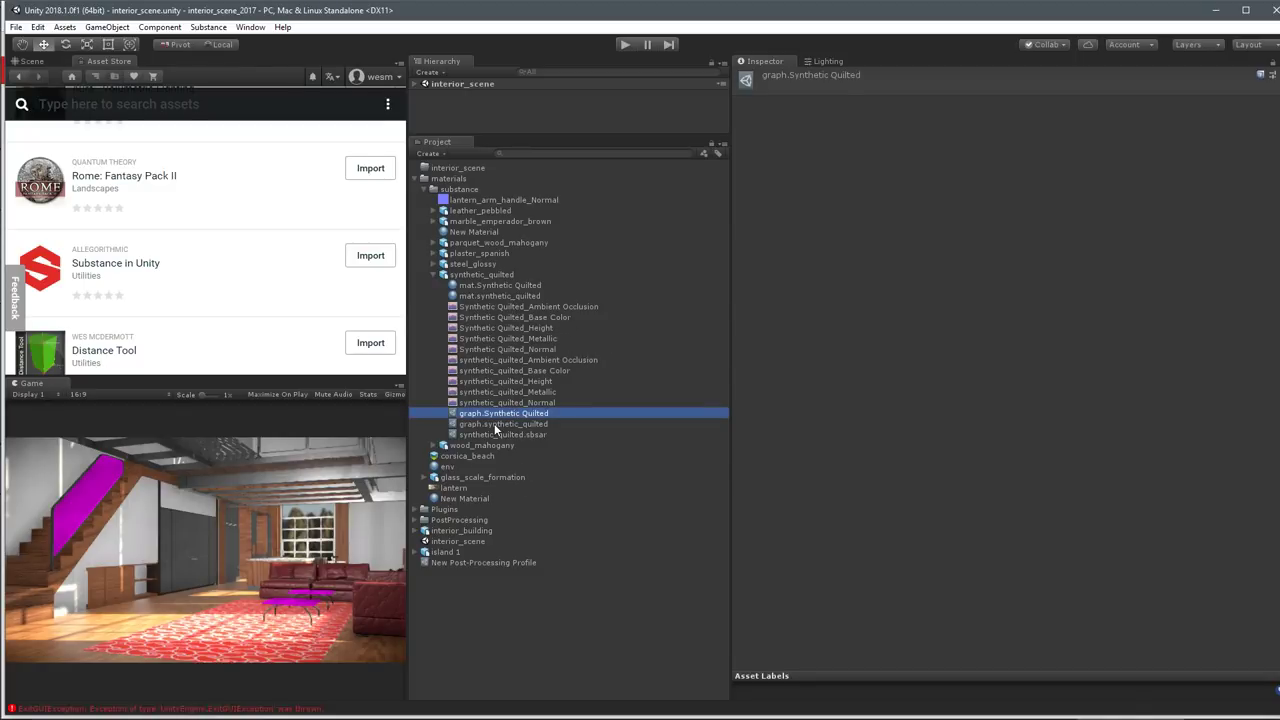
click(495, 424)
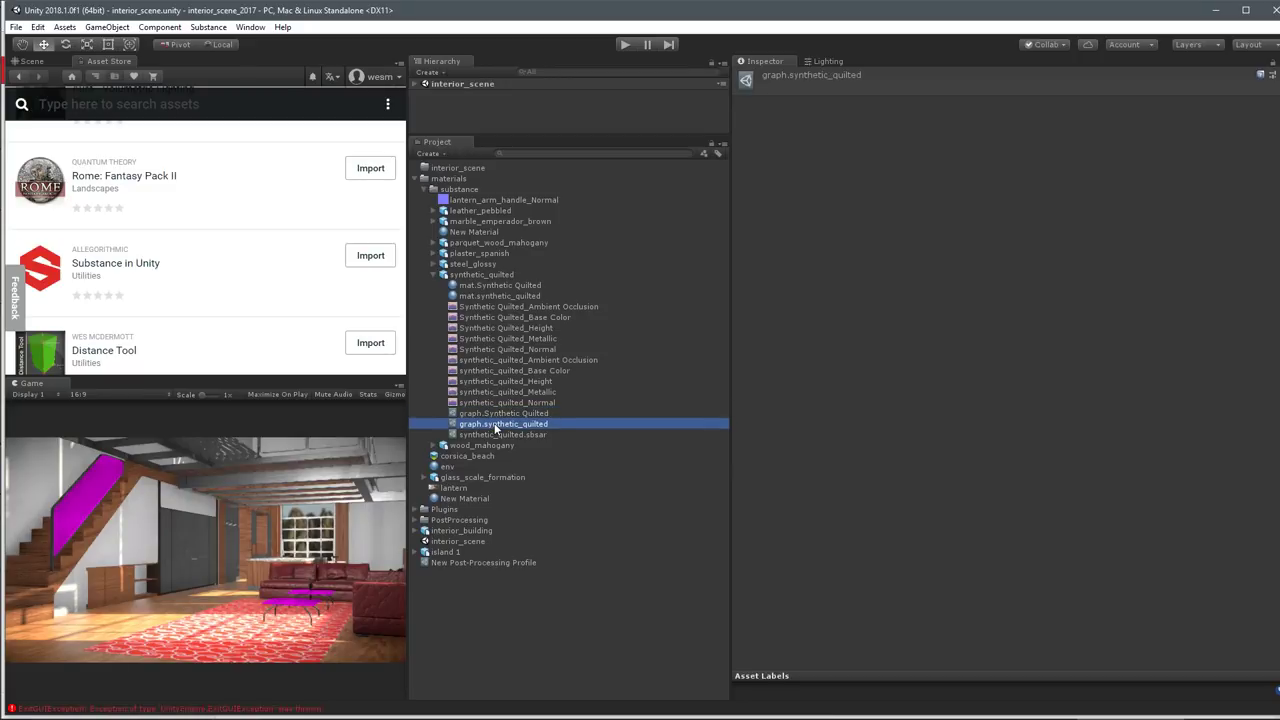
click(504, 370)
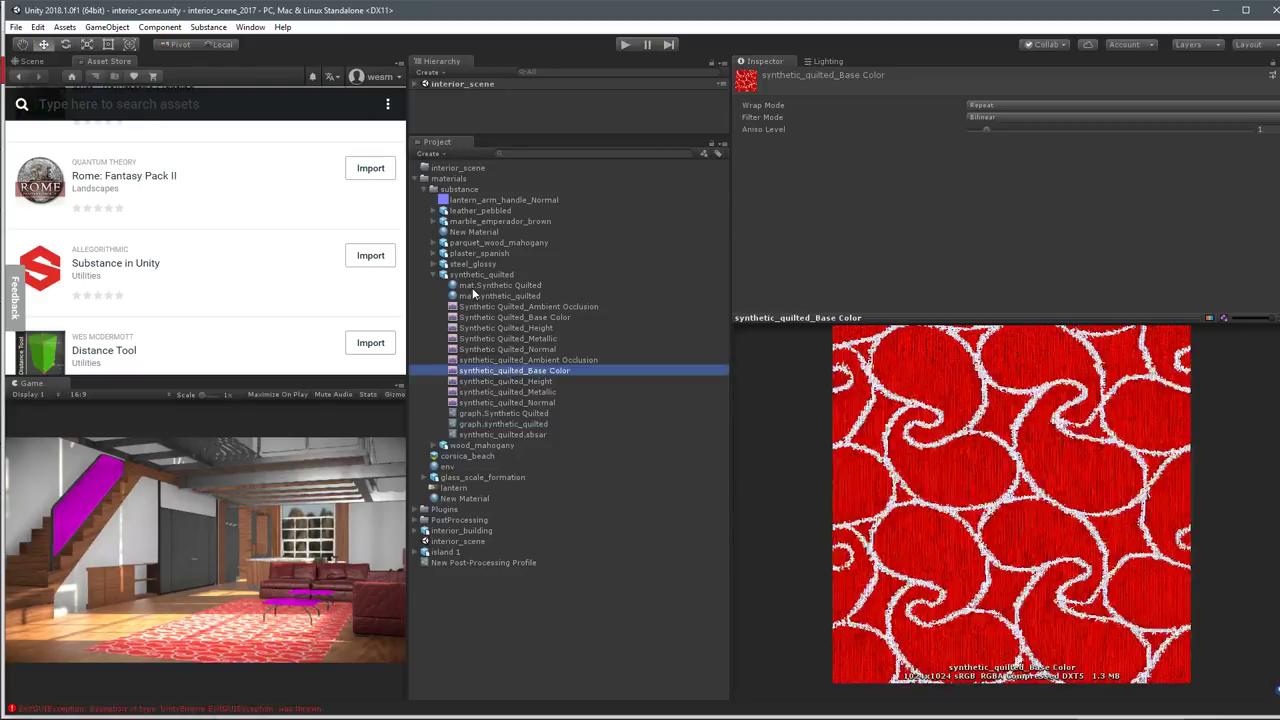
click(472, 287)
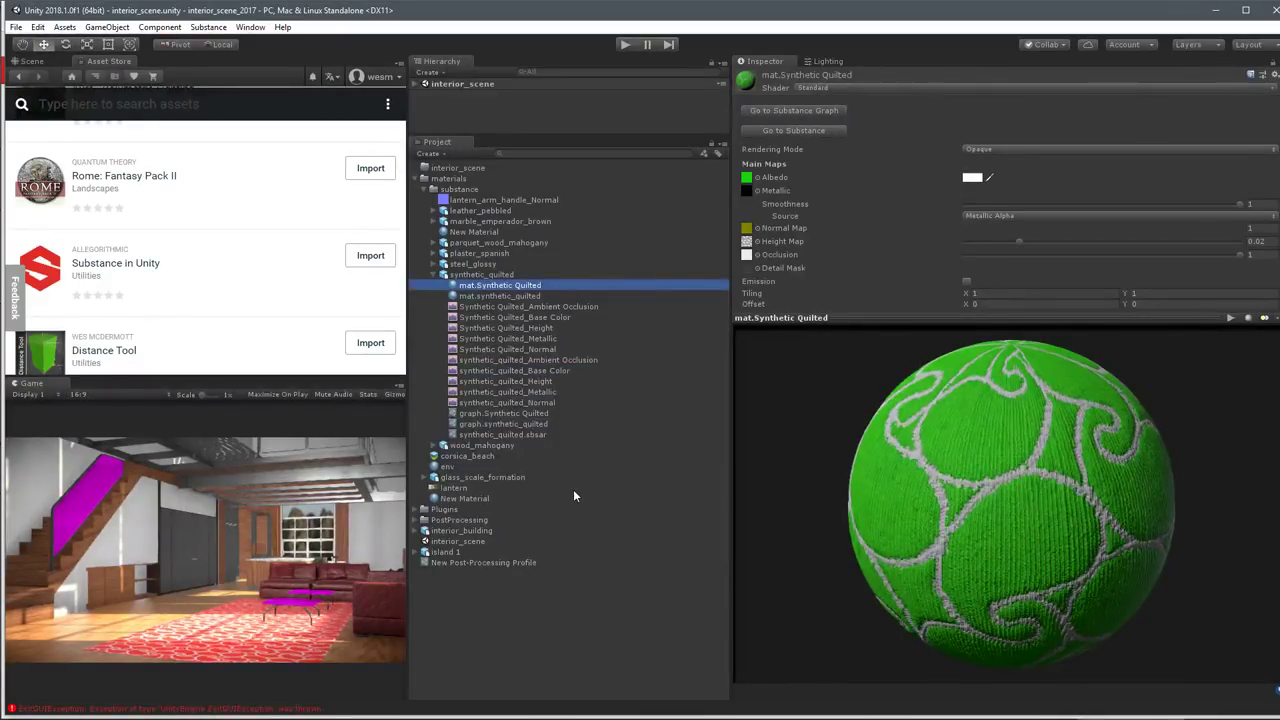
Switch to the browser and read the steps for upgrading beta Substance packages to 2.0.1.
key(alt+Tab)
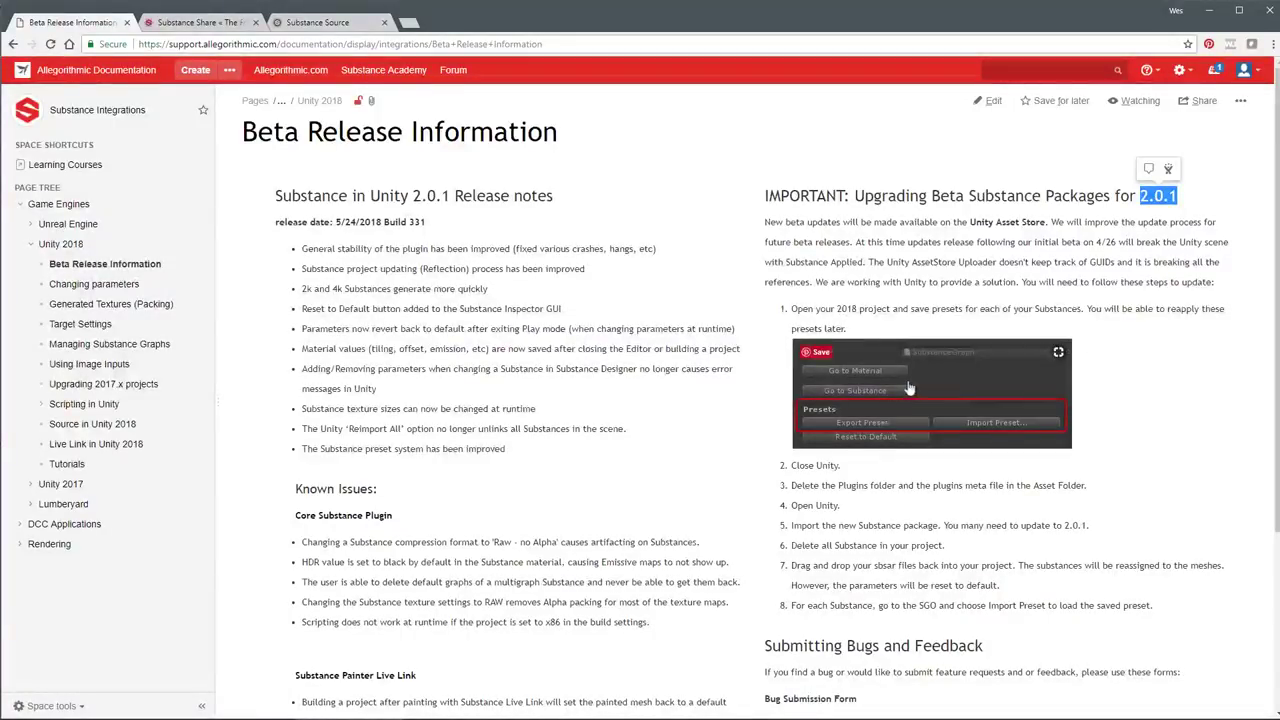
scroll(908, 333, down, 2)
scroll(908, 333, up, 1)
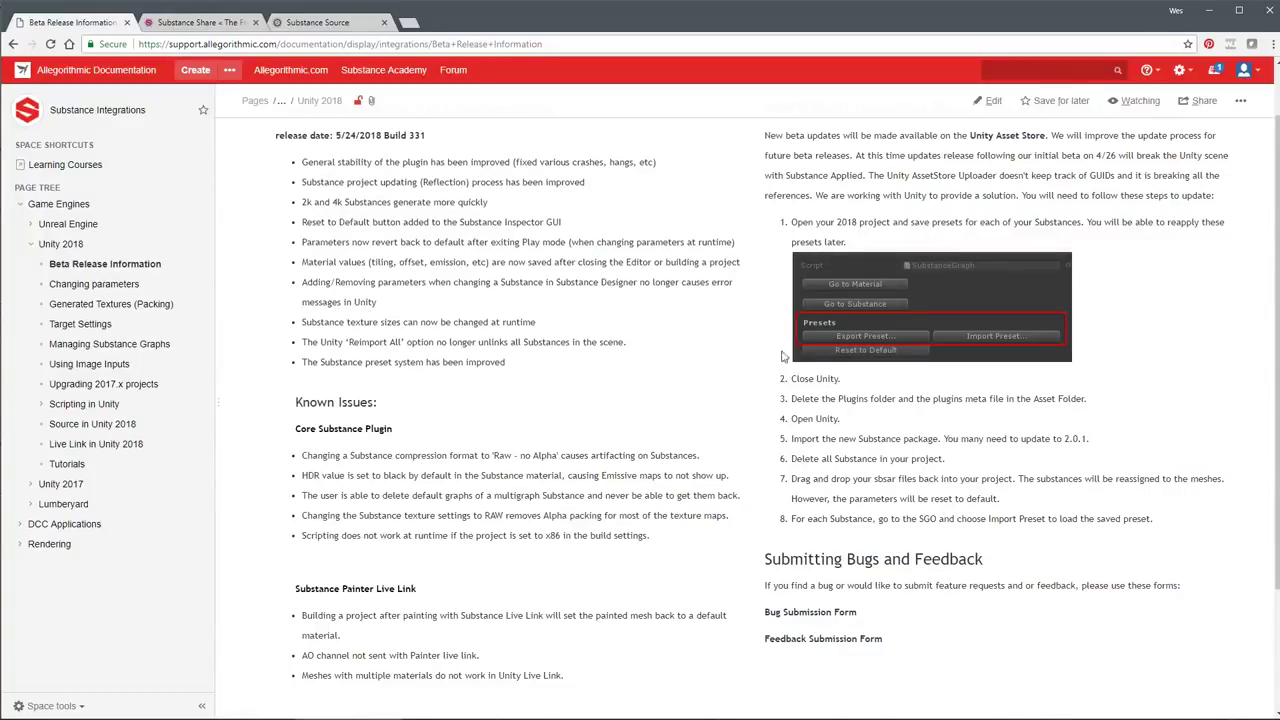
Switch back to Unity, show the Scene view and collapse the synthetic_quilted asset in the project.
key(alt+Tab)
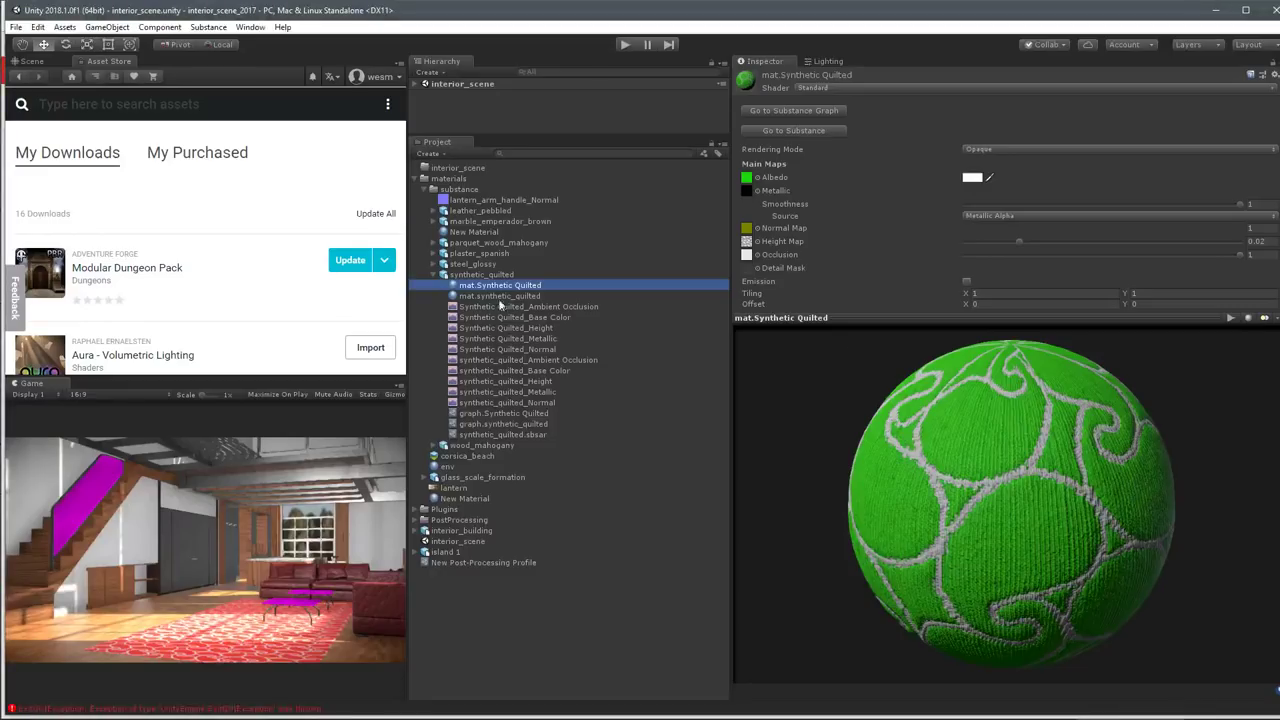
click(36, 61)
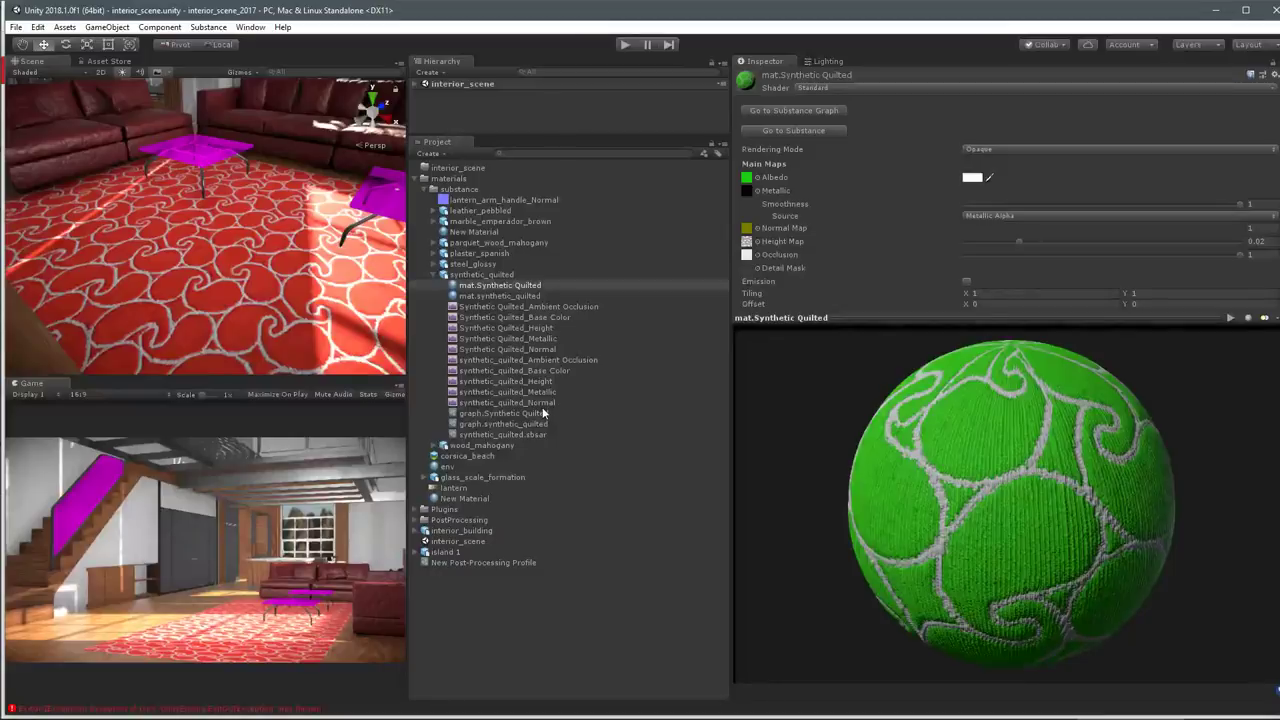
click(434, 276)
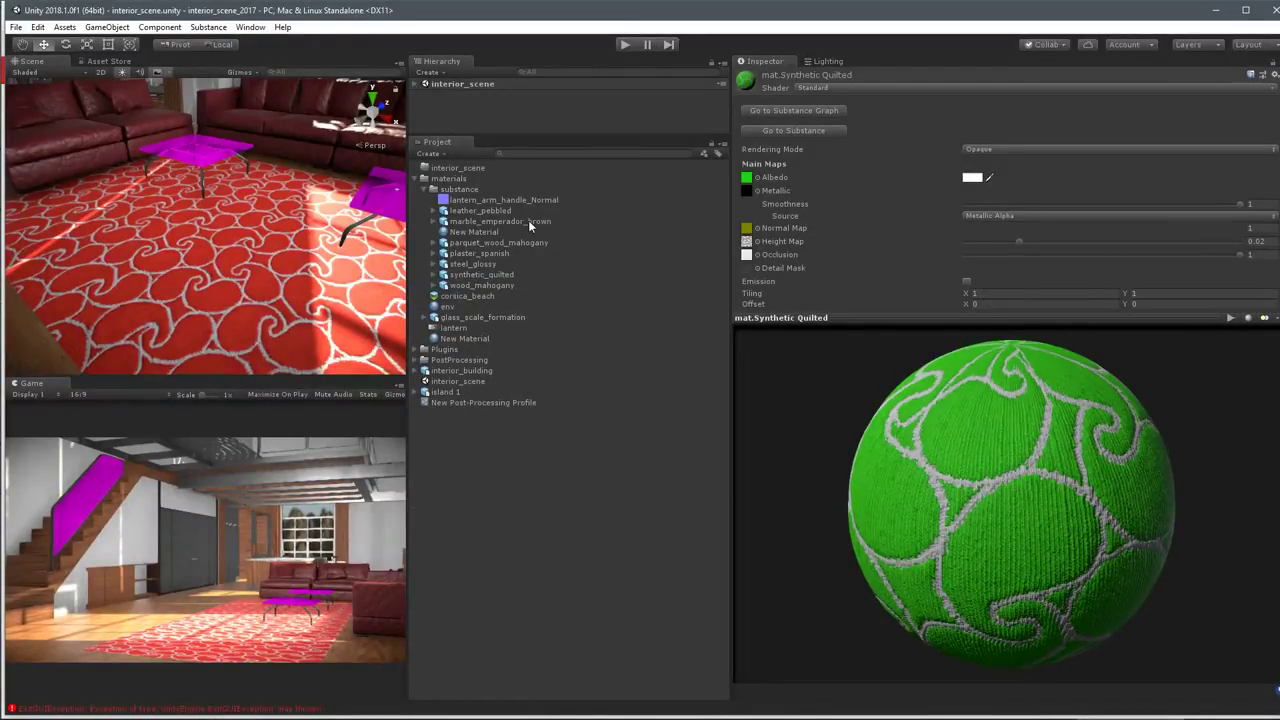
Switch to File Explorer, browse from Demo to store-update-test/Assets/Plugins and select the Substance folder.
mouse_move(387, 712)
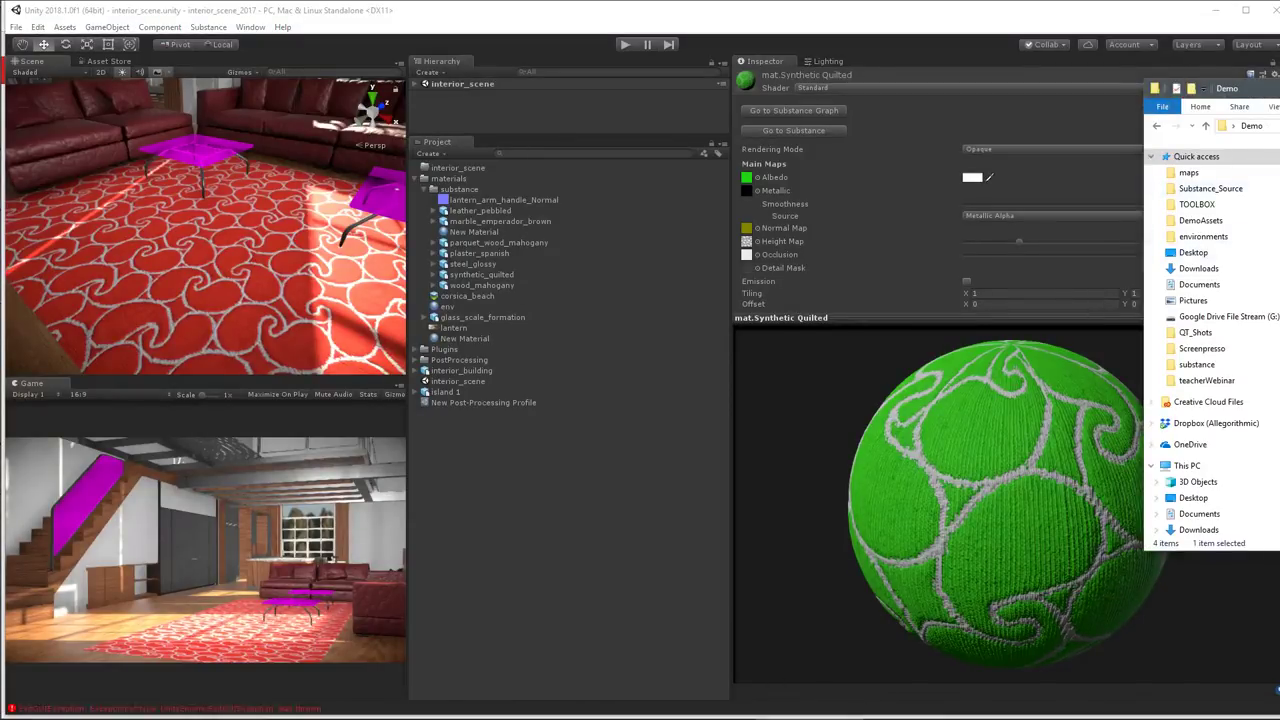
drag(1267, 88, 508, 89)
double_click(665, 194)
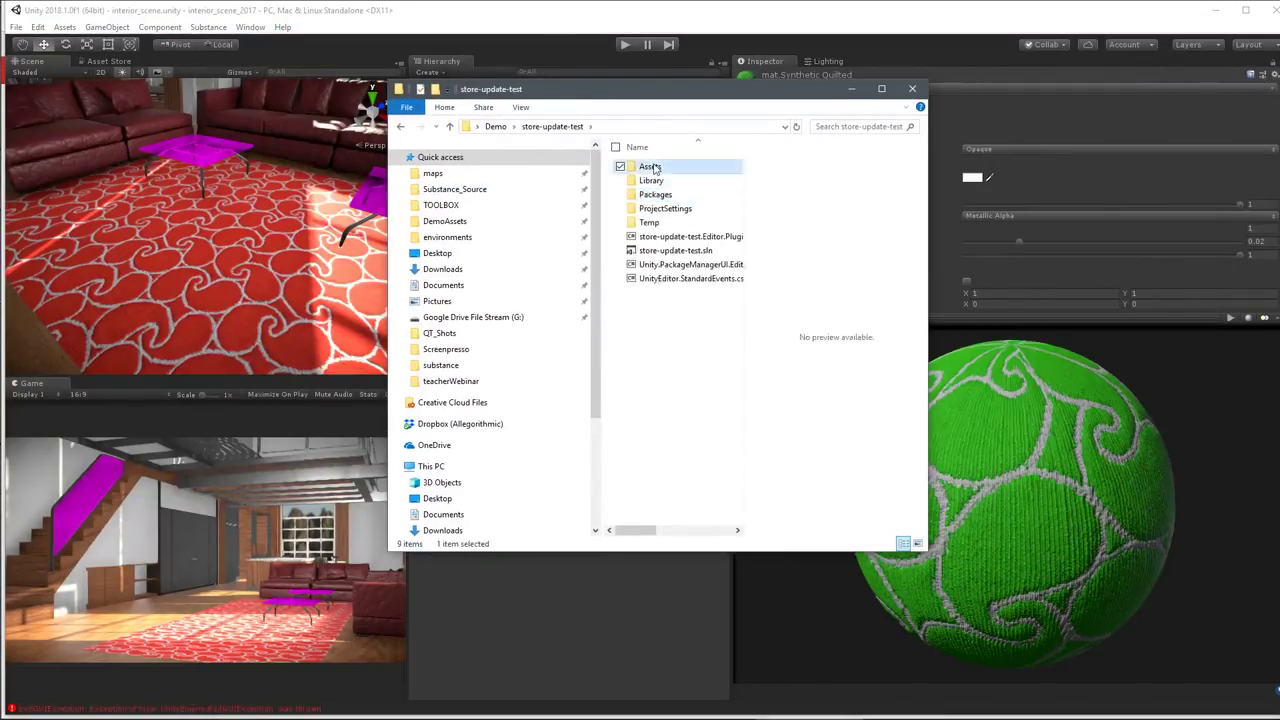
double_click(650, 166)
double_click(660, 166)
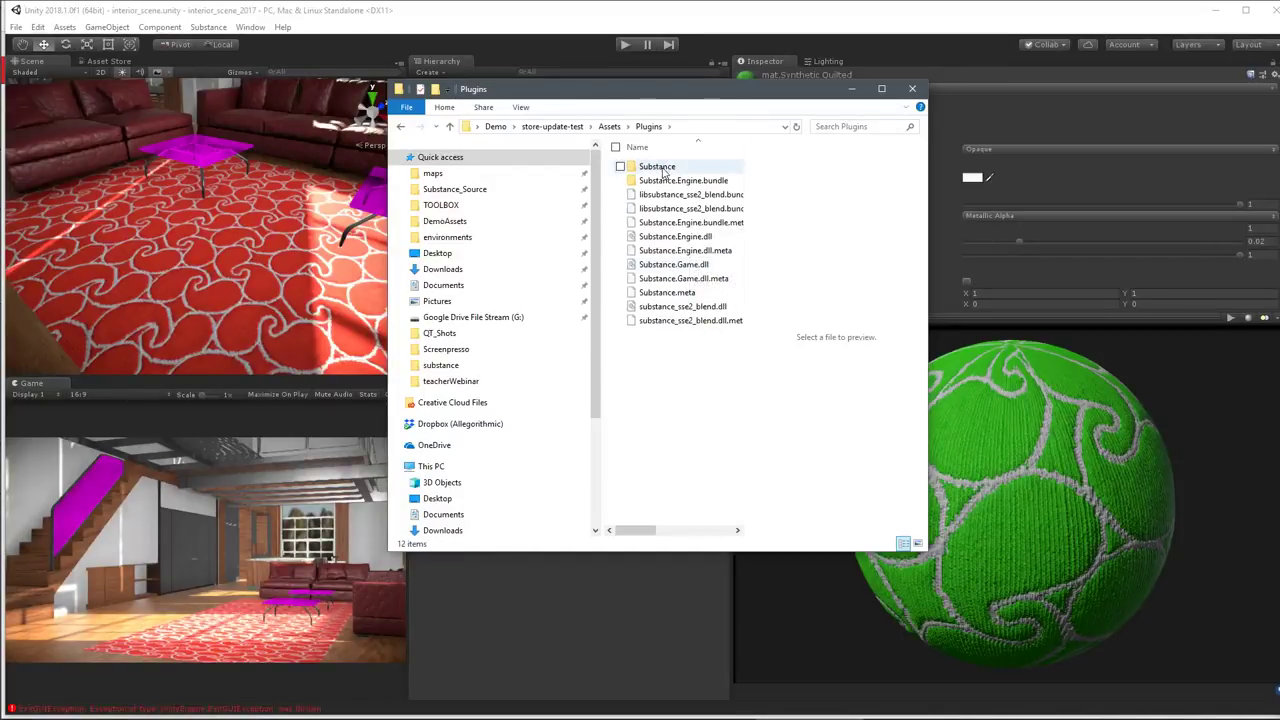
click(660, 166)
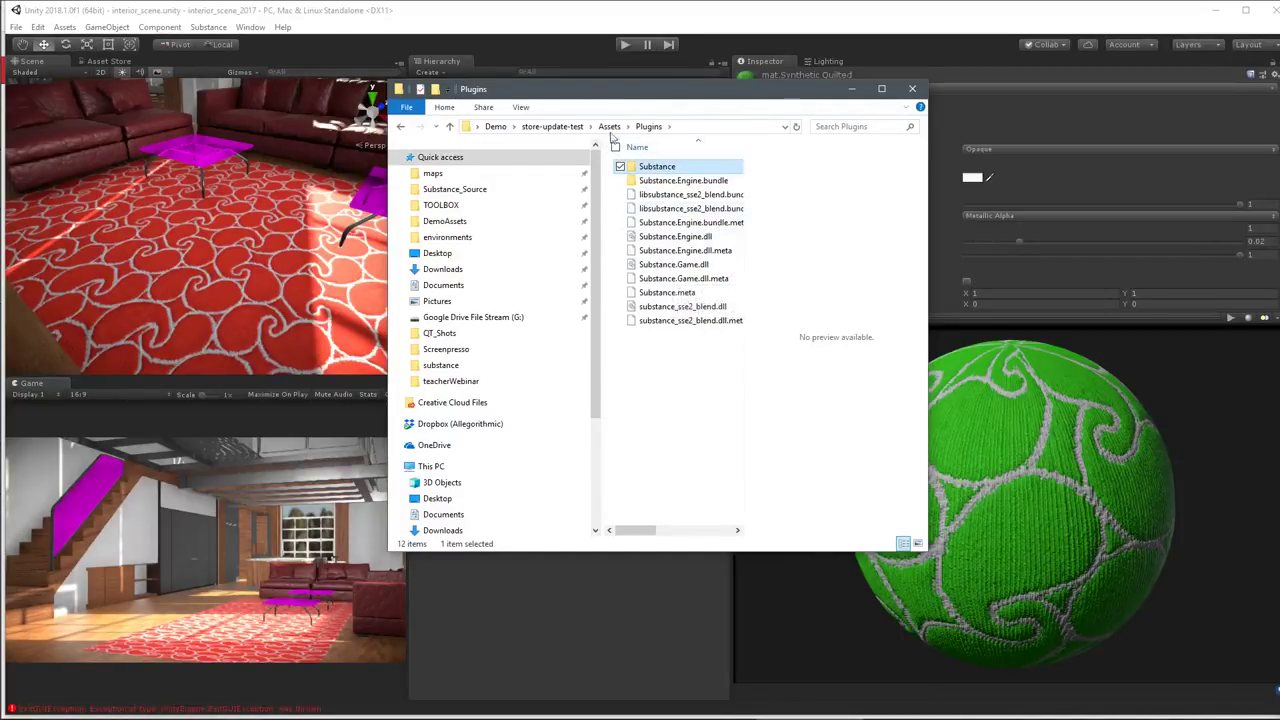
Return to the Assets folder and point out the Plugins.meta and bricks_lexington_used.sbsar files.
key(BackSpace)
click(688, 364)
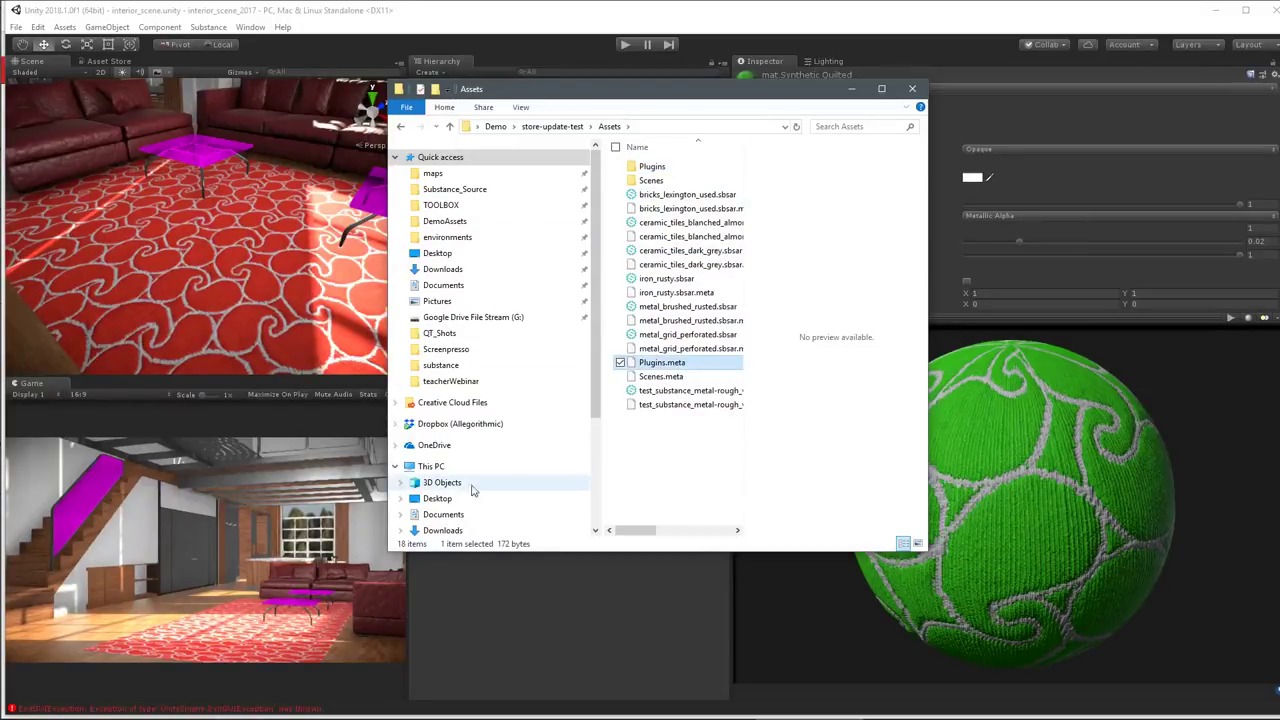
click(678, 198)
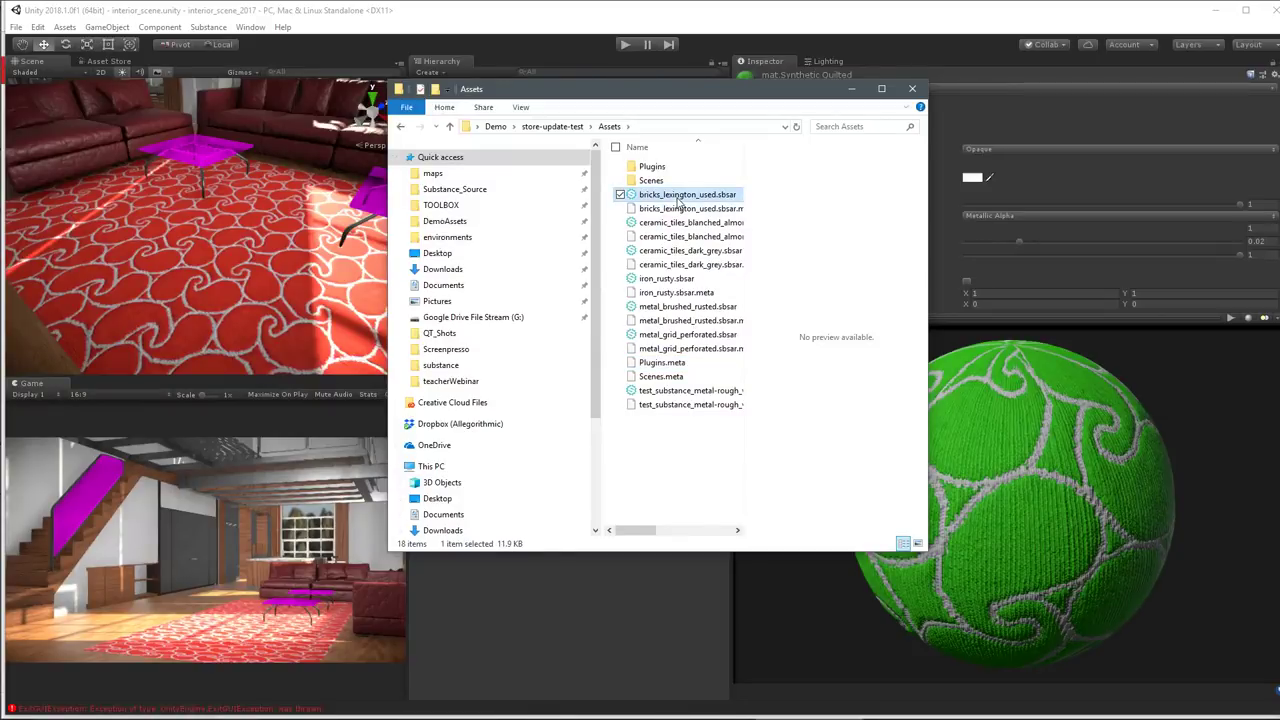
Minimize the File Explorer window and widen the Scene and Game views in Unity.
click(851, 88)
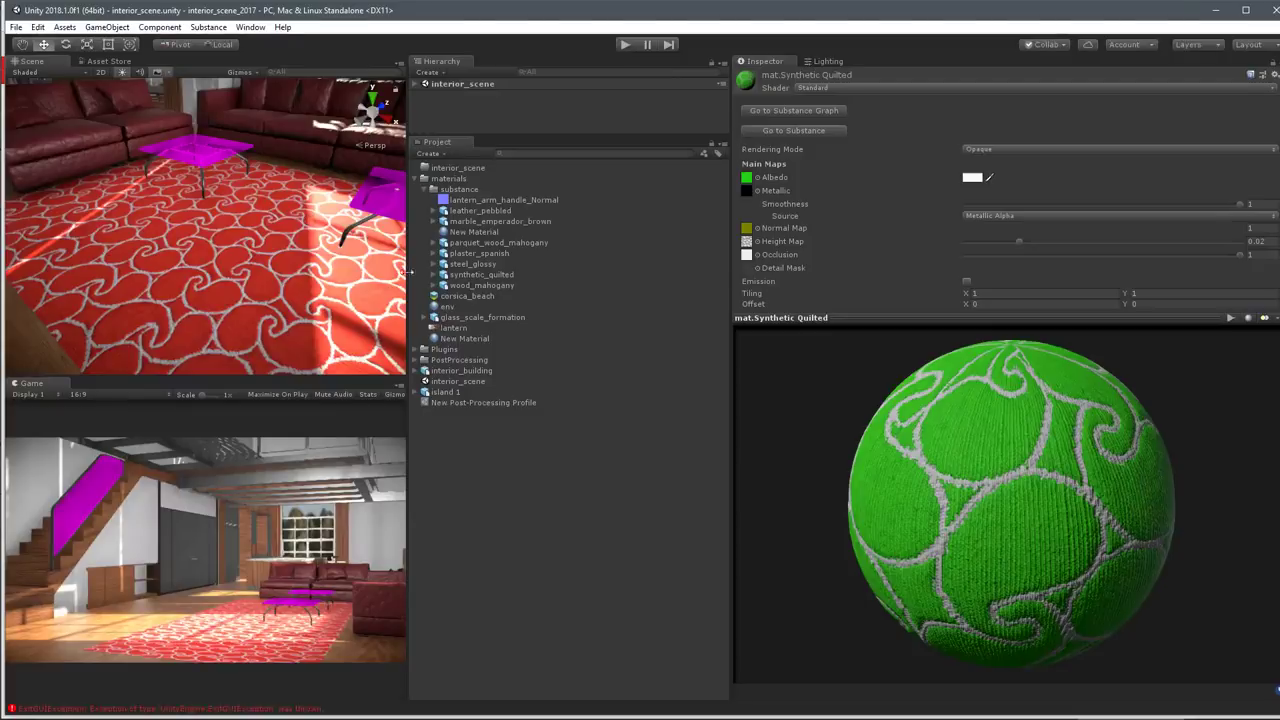
drag(406, 262, 401, 307)
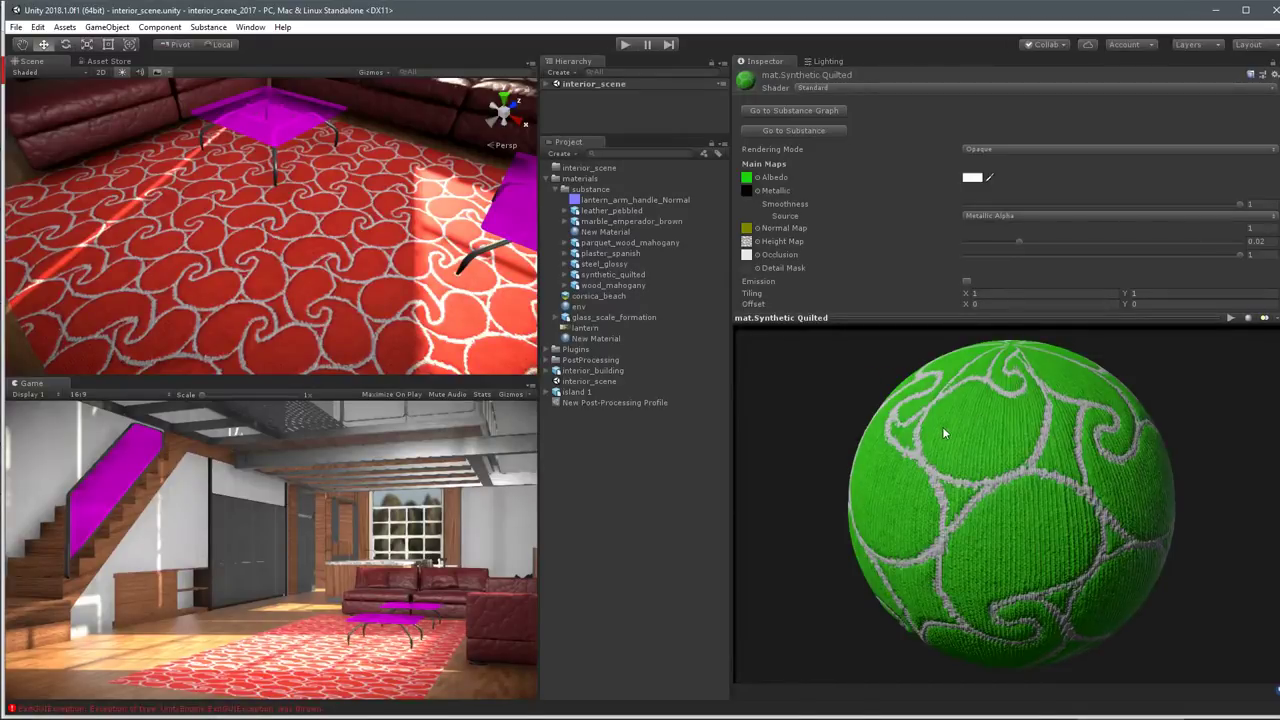
Switch to the browser and review the known issues, upgrade steps and bug and feedback forms on the Beta Release Information page.
key(alt+Tab)
key(Tab)
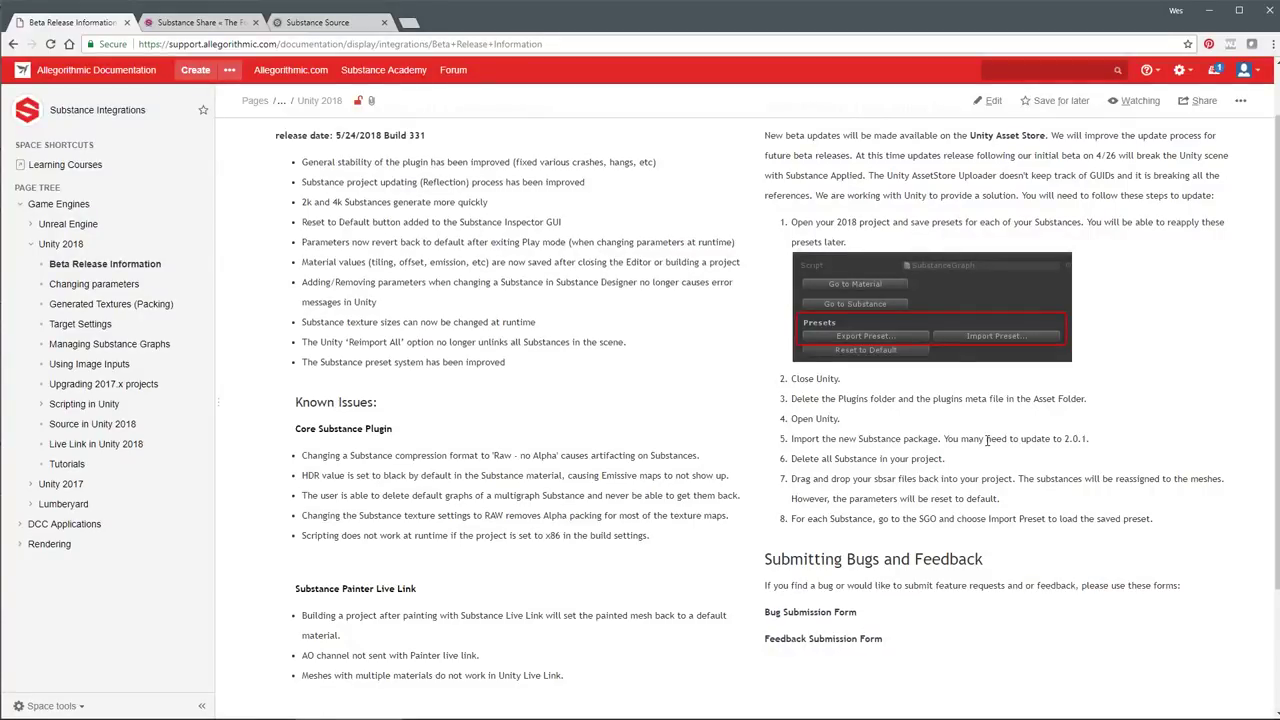
scroll(987, 440, down, 3)
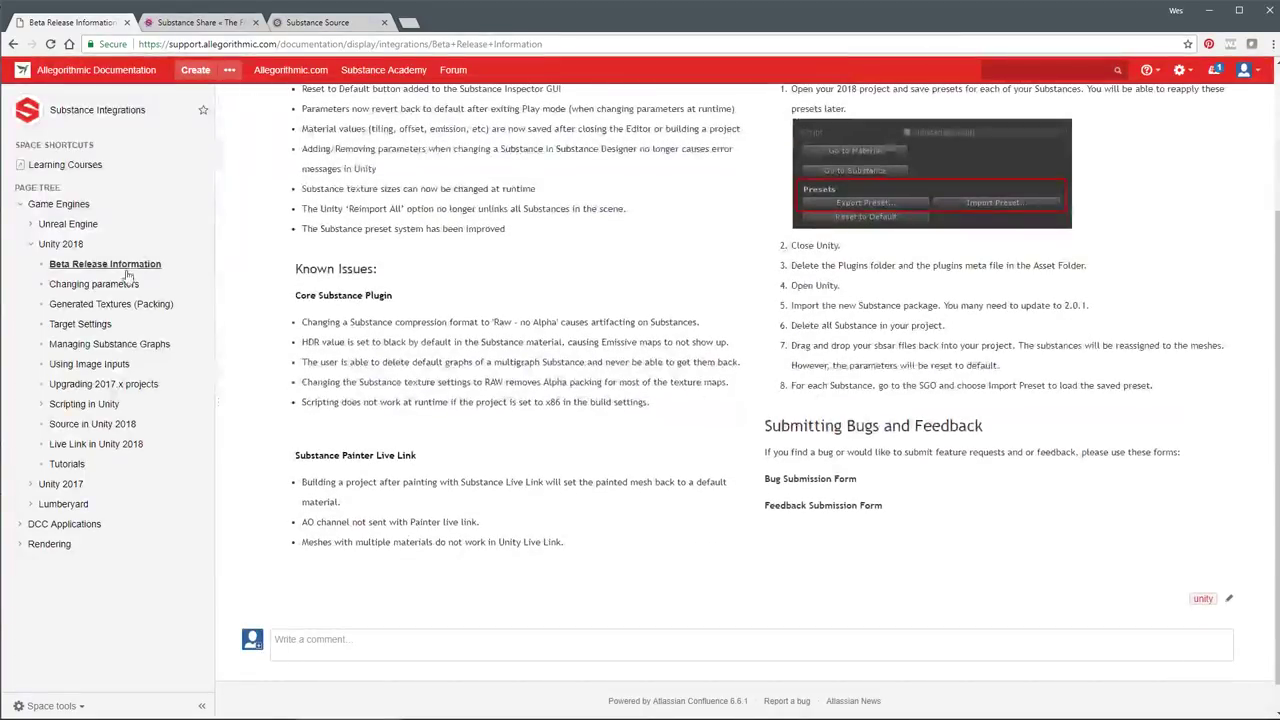
scroll(683, 295, down, 1)
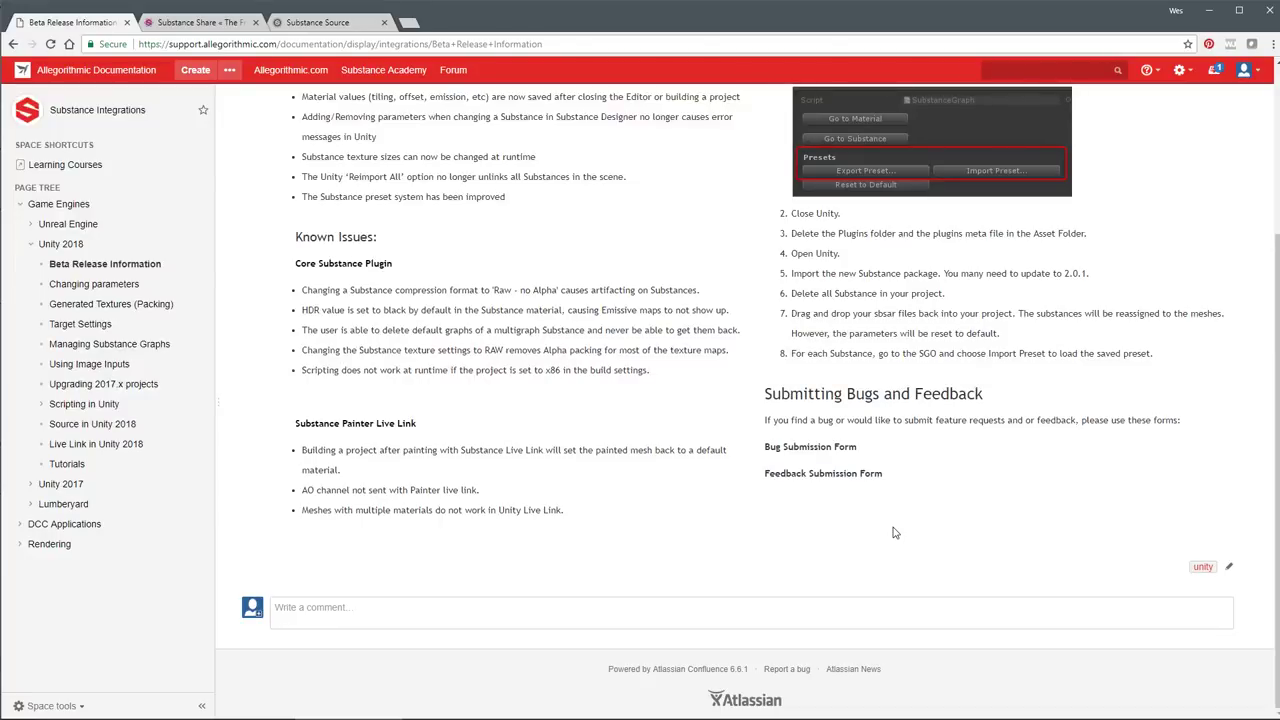
scroll(875, 350, up, 3)
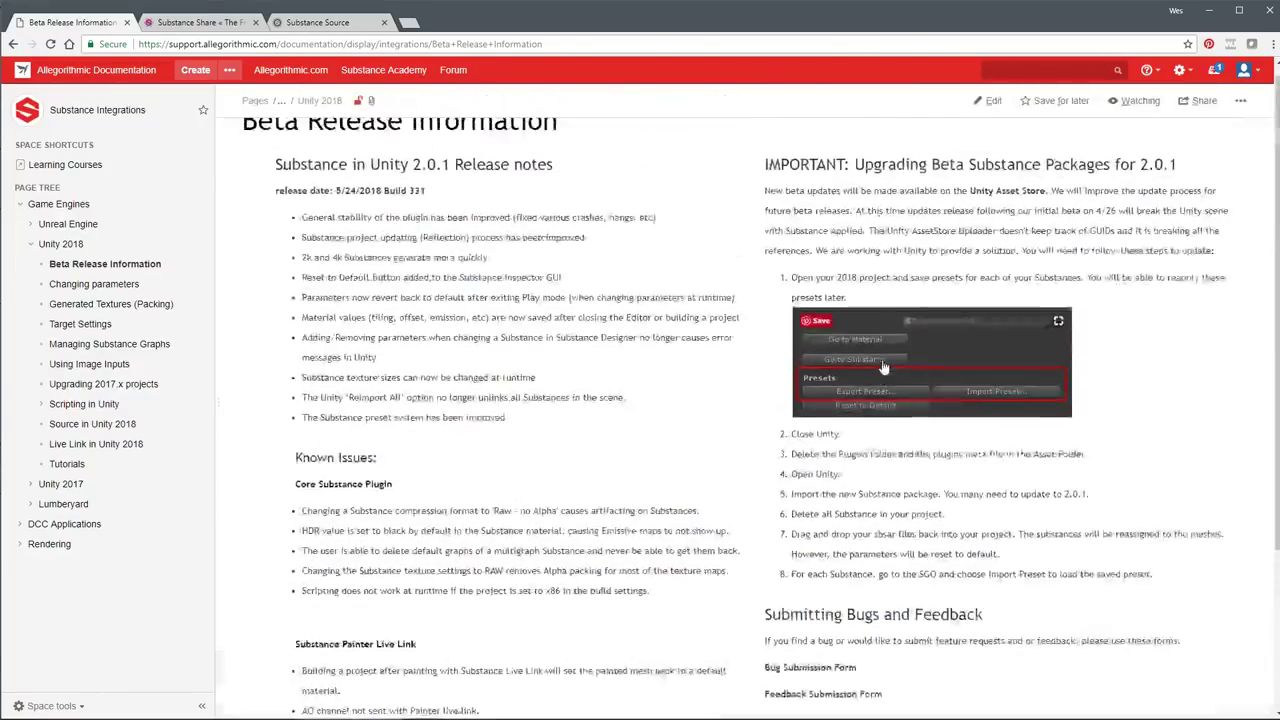